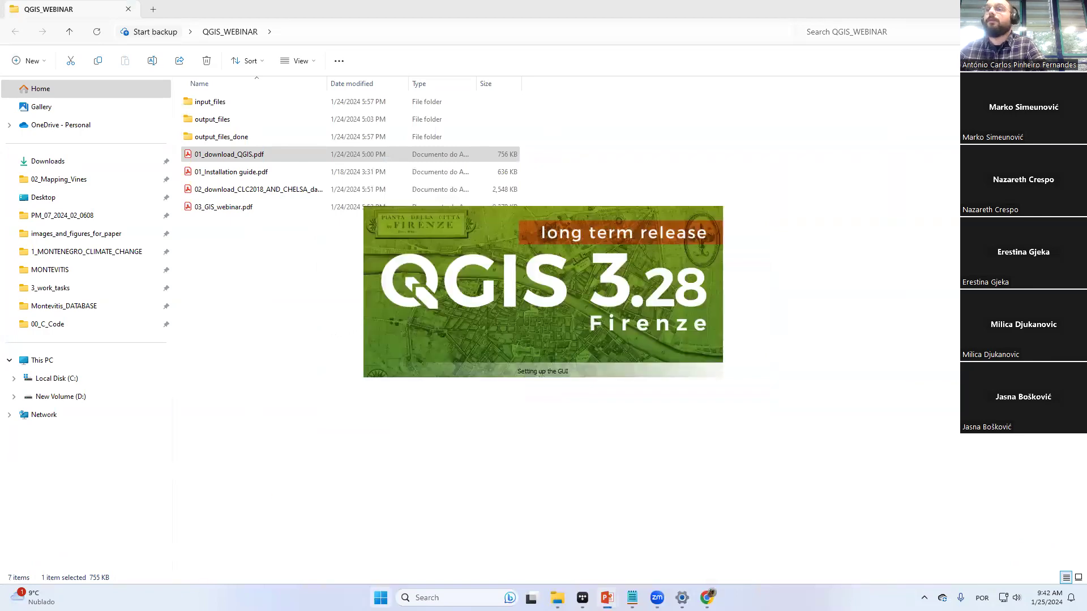
Launch QGIS Desktop 3.28.14 and start a project from the New Empty Project template
click(381, 598)
text(qgis)
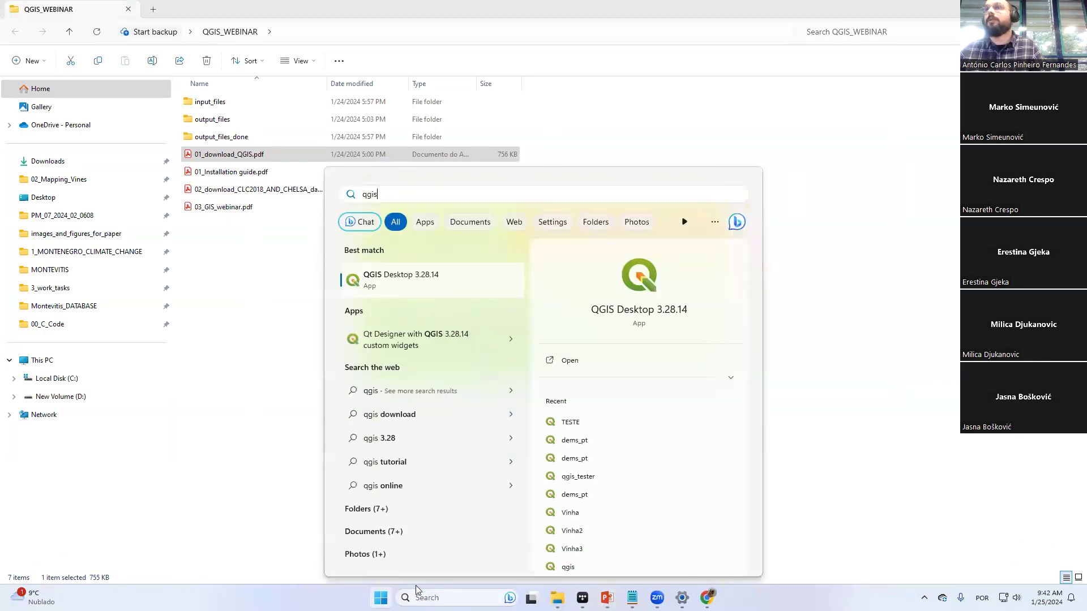
click(435, 275)
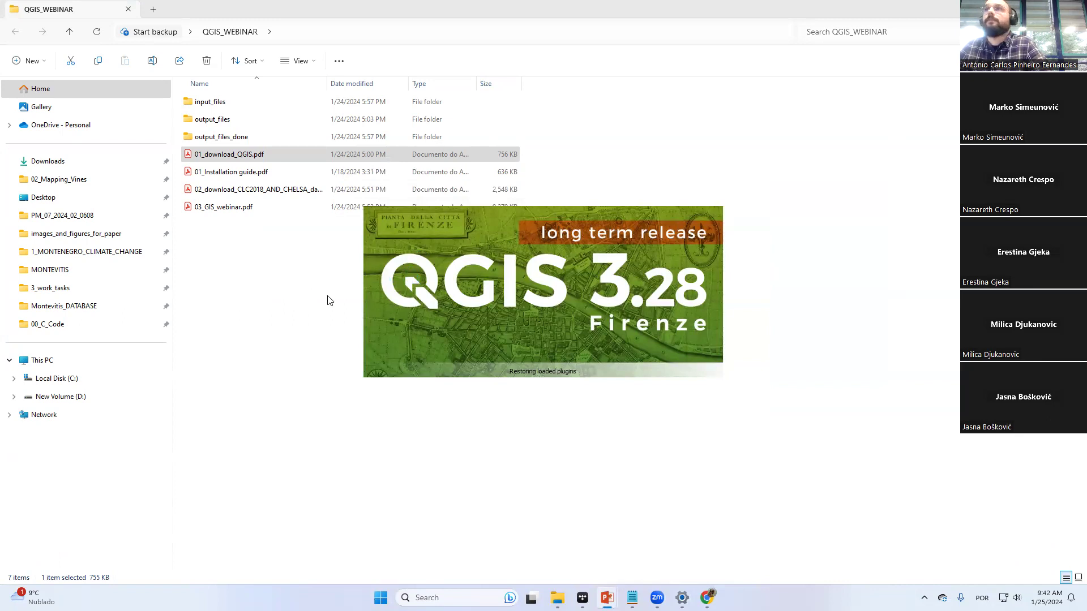
mouse_move(707, 598)
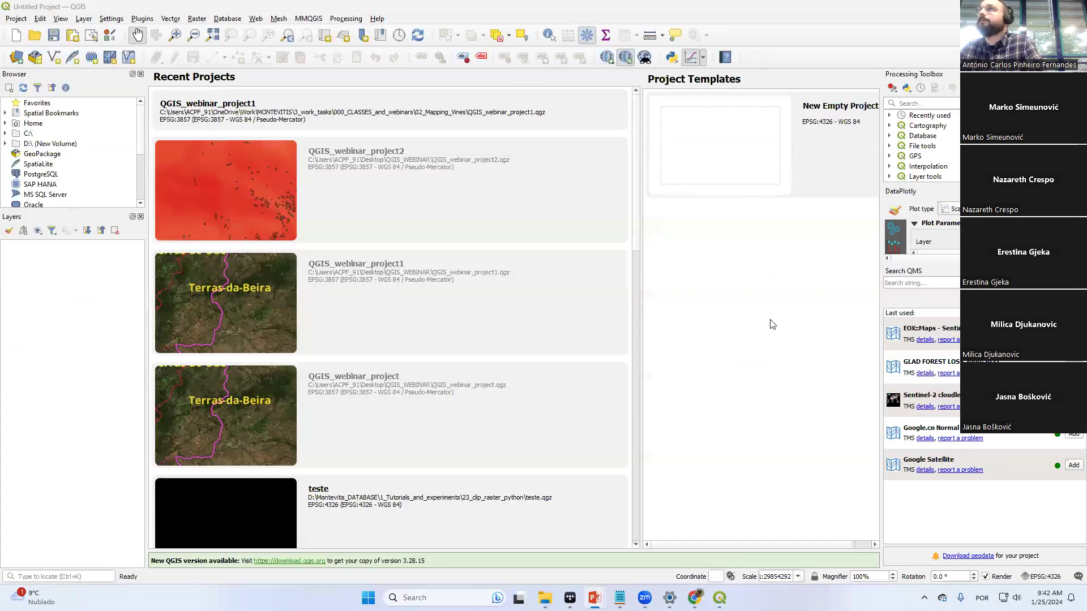
drag(642, 230, 422, 236)
double_click(635, 152)
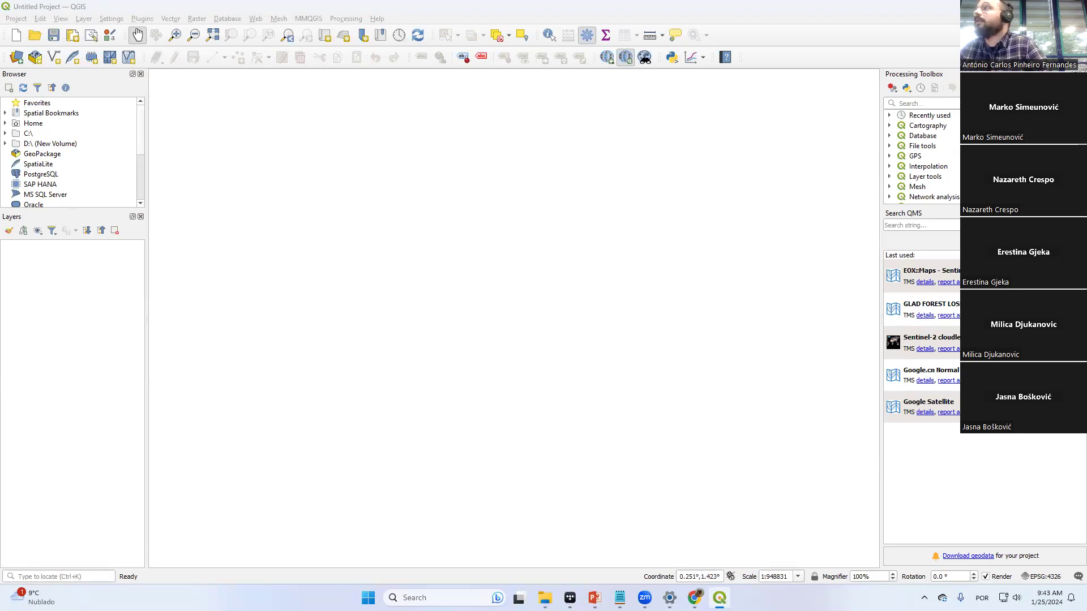
Hide the Processing Toolbox and show it again, and enlarge the Browser panel to fit all its entries
key(ctrl+alt+t)
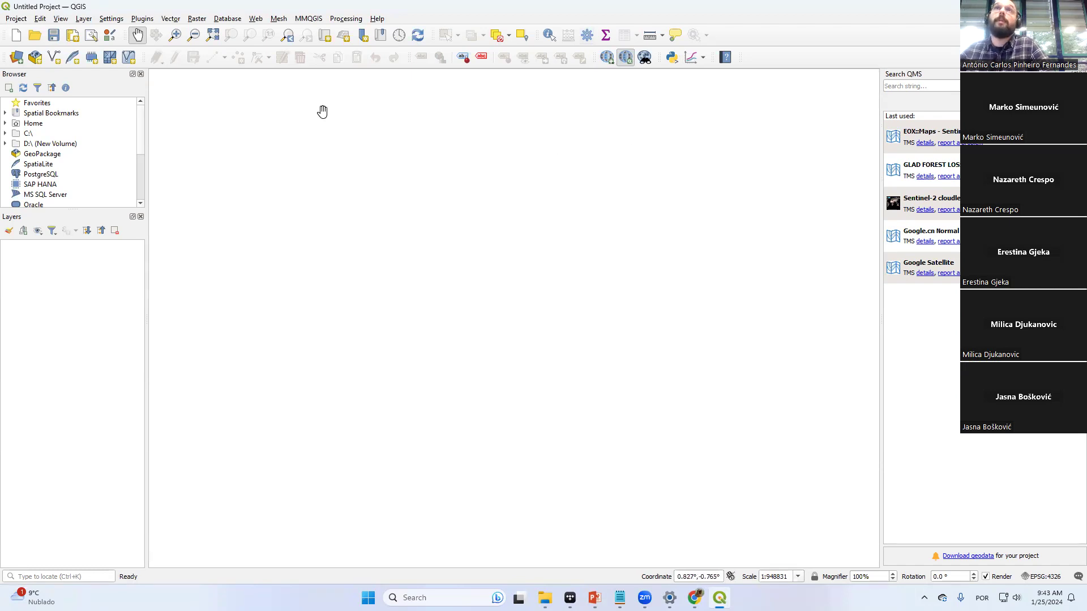
click(60, 19)
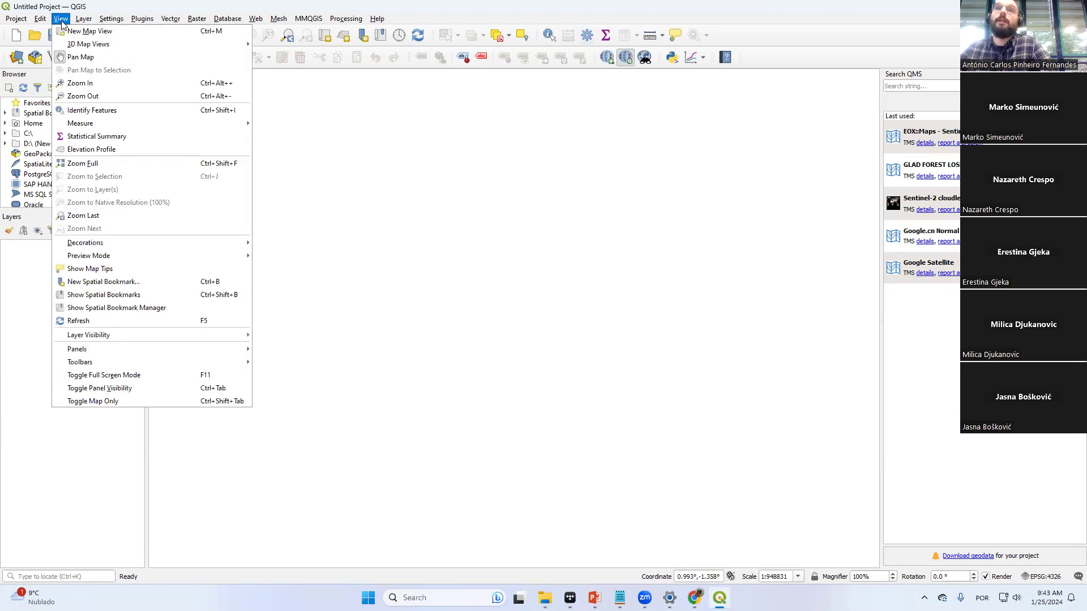
mouse_move(135, 352)
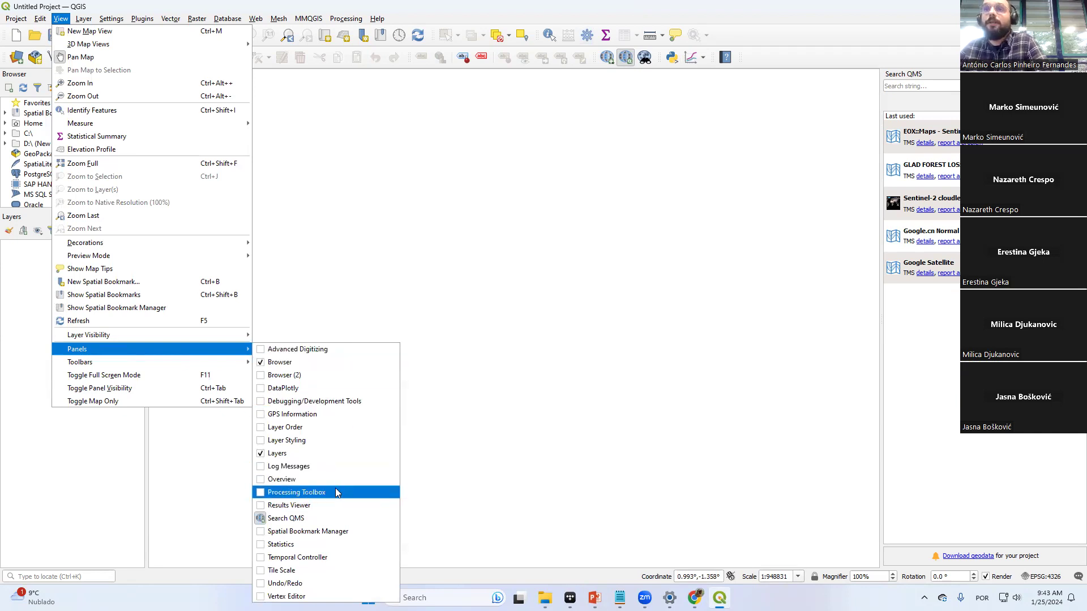
click(262, 496)
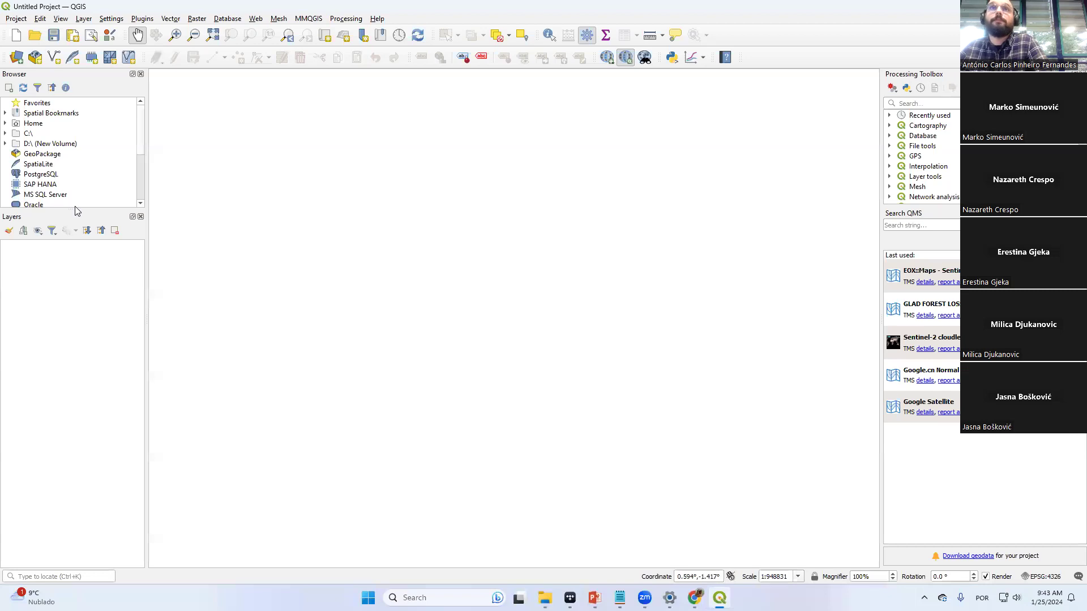
drag(76, 210, 82, 322)
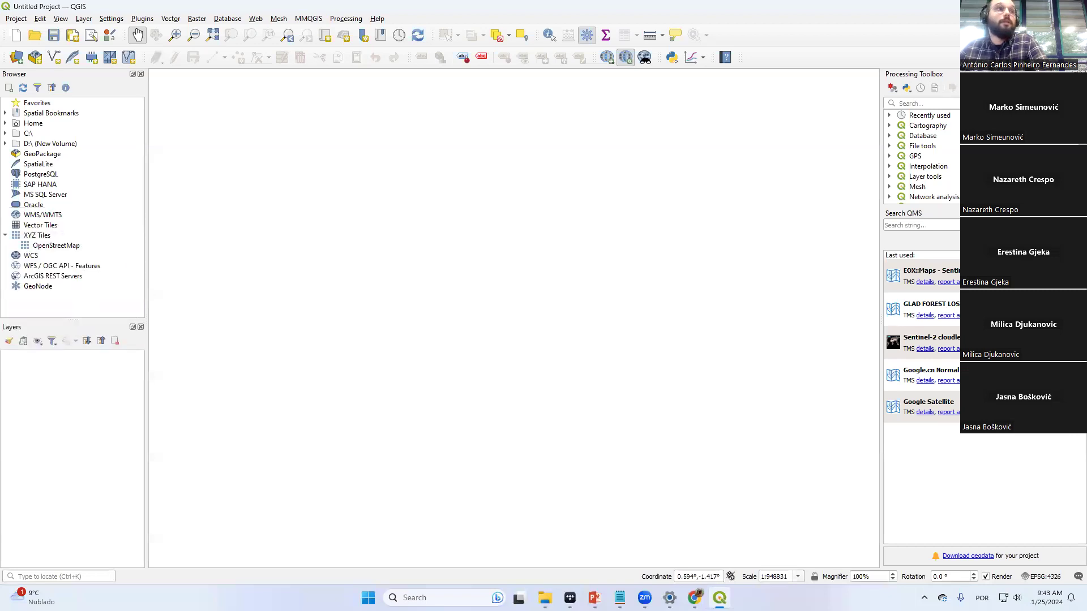
key(alt+Tab)
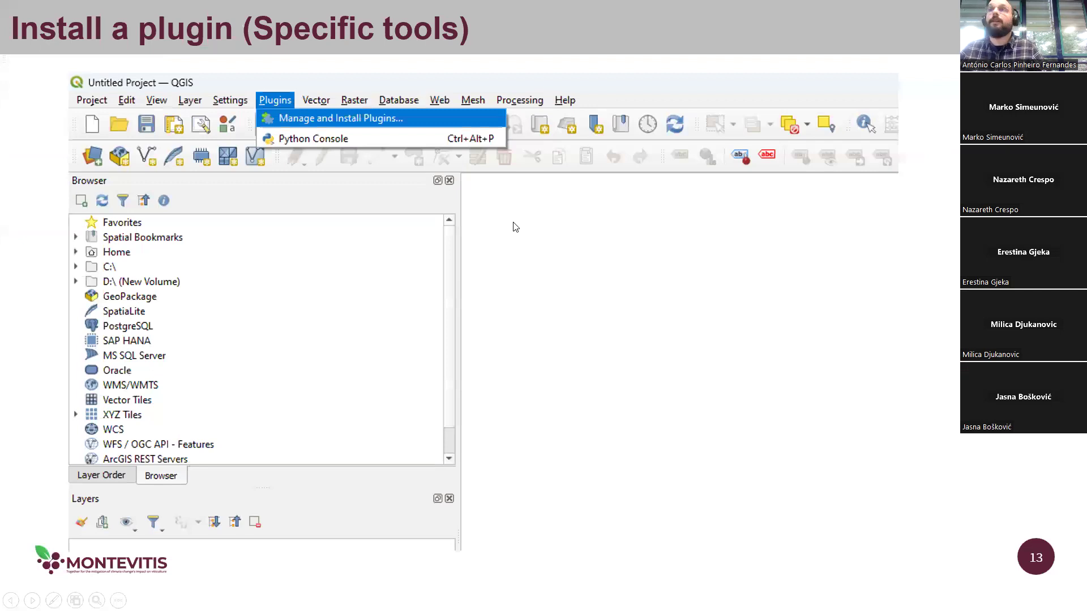
key(Escape)
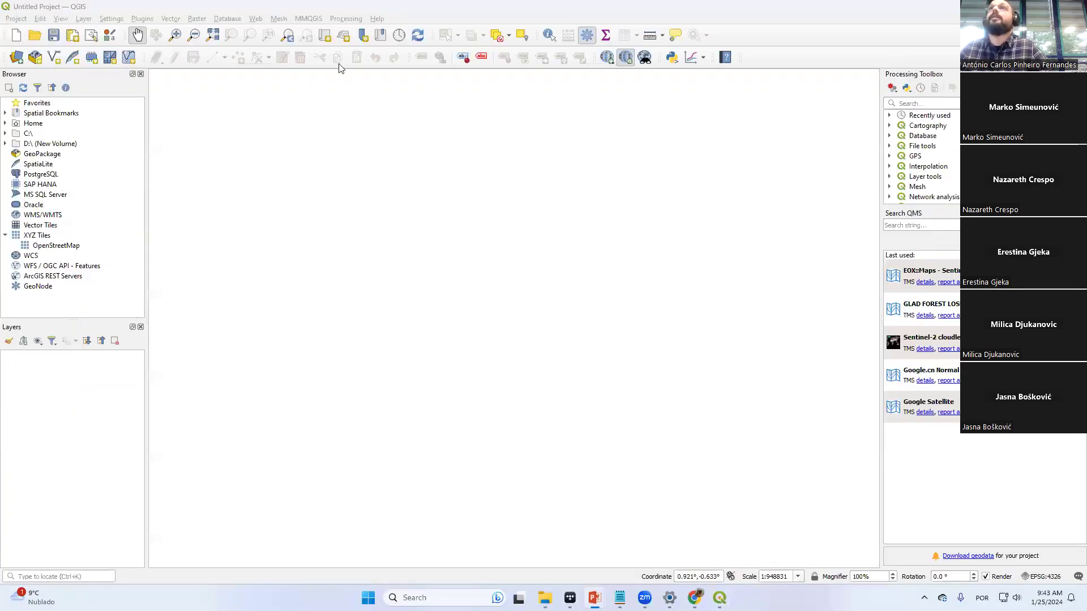
click(195, 19)
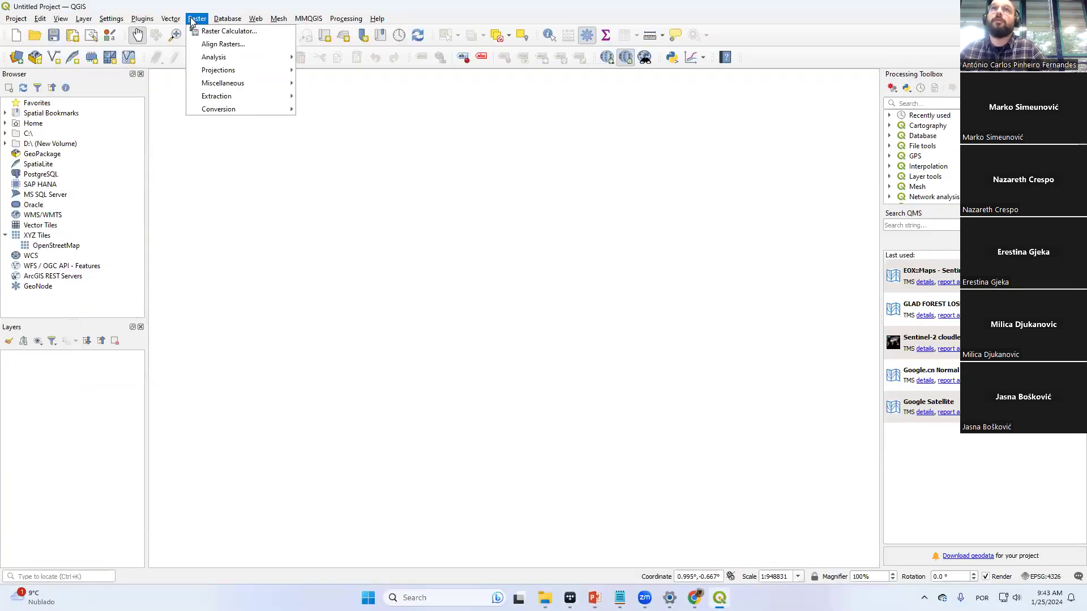
mouse_move(217, 20)
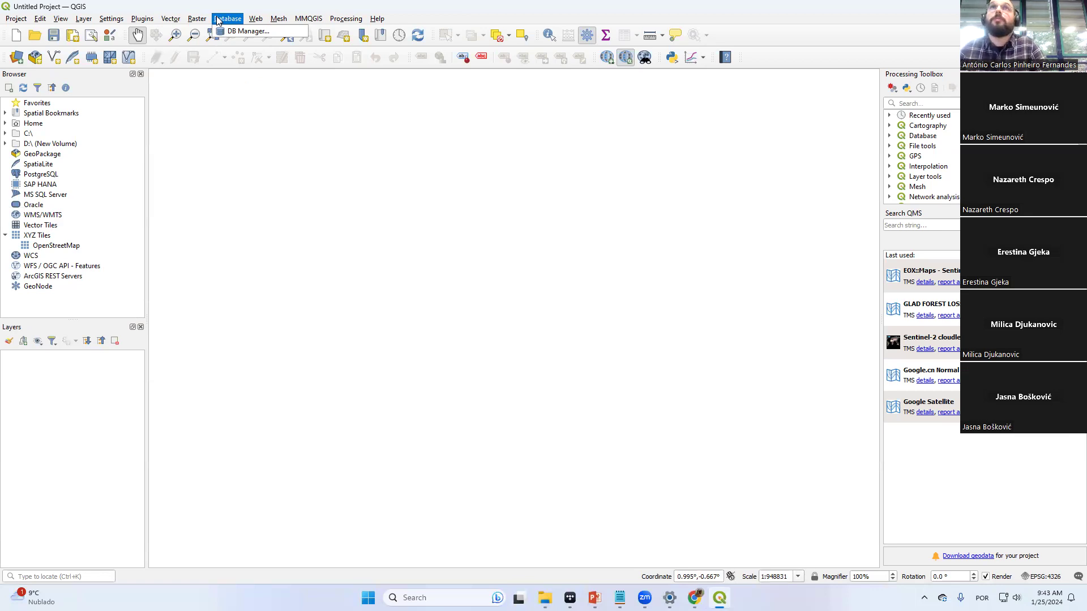
mouse_move(144, 20)
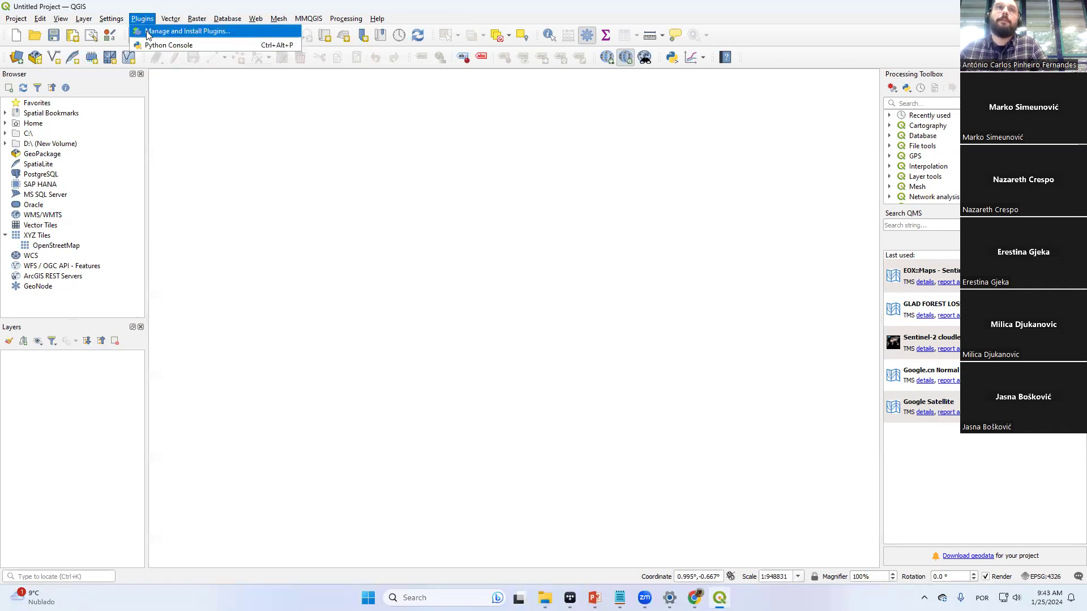
click(170, 32)
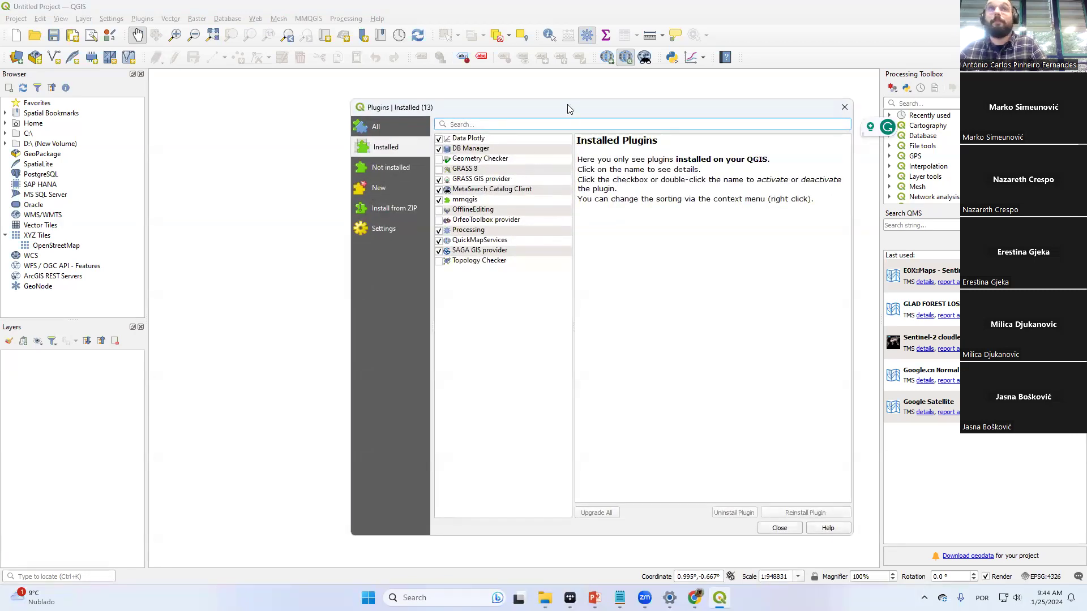
drag(569, 108, 494, 52)
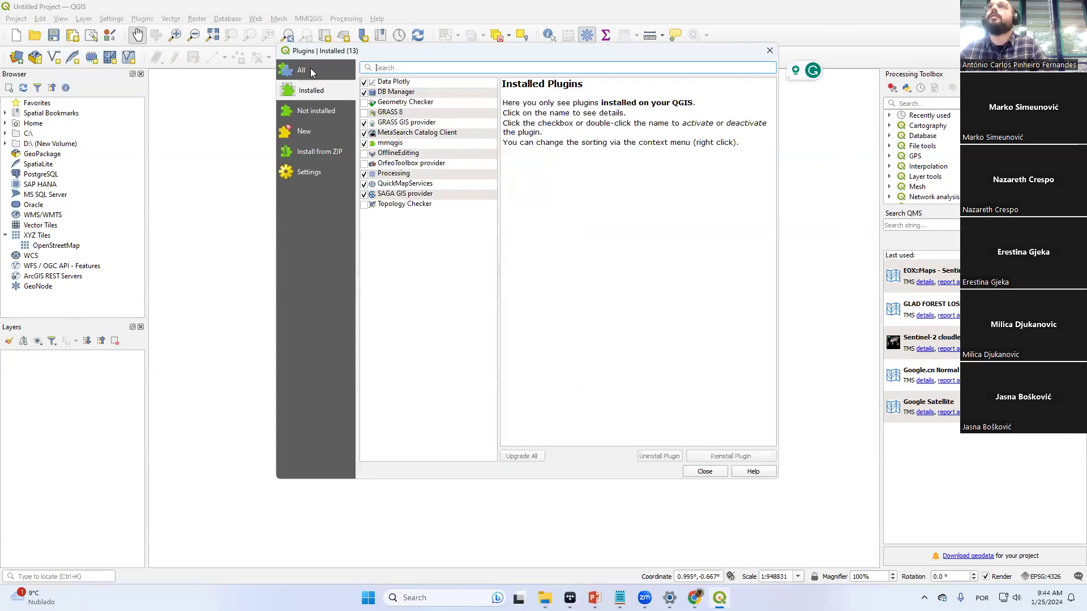
click(770, 51)
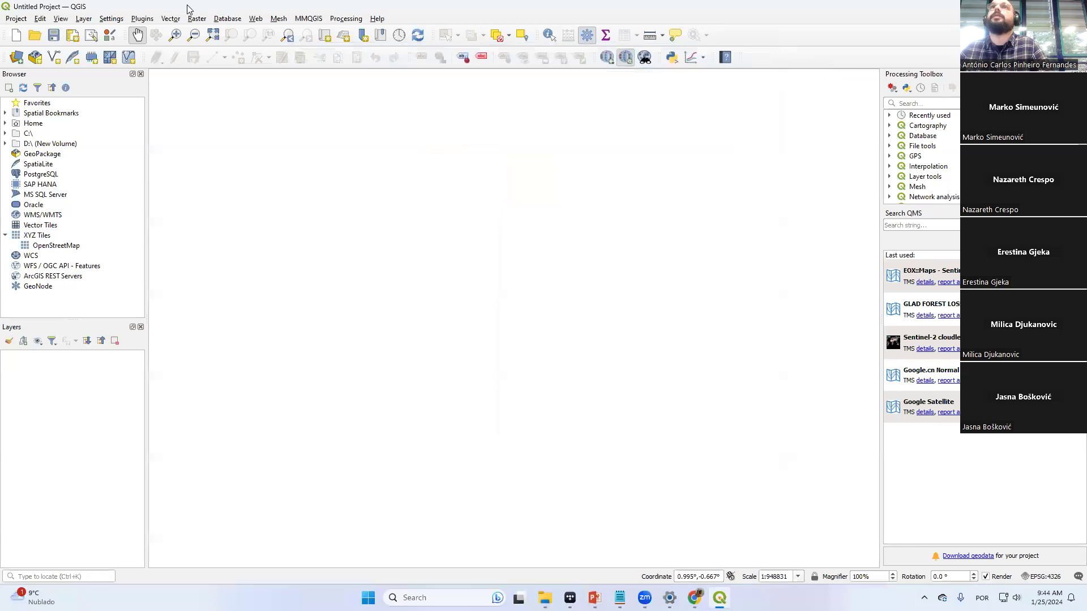
Open the plugin manager and search all available plugins for "quickmaps"
click(139, 20)
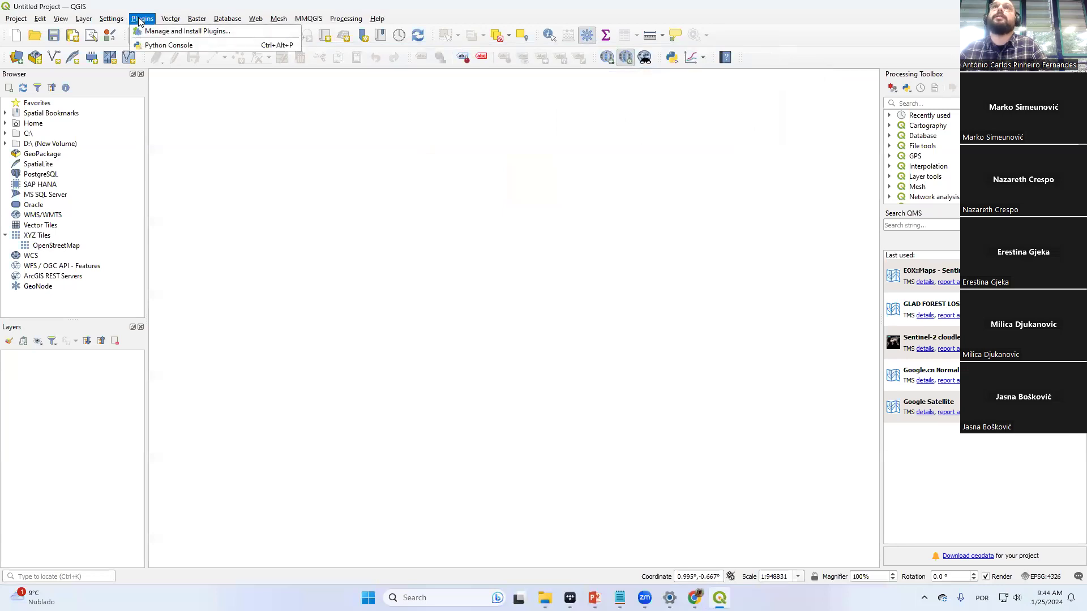
click(169, 31)
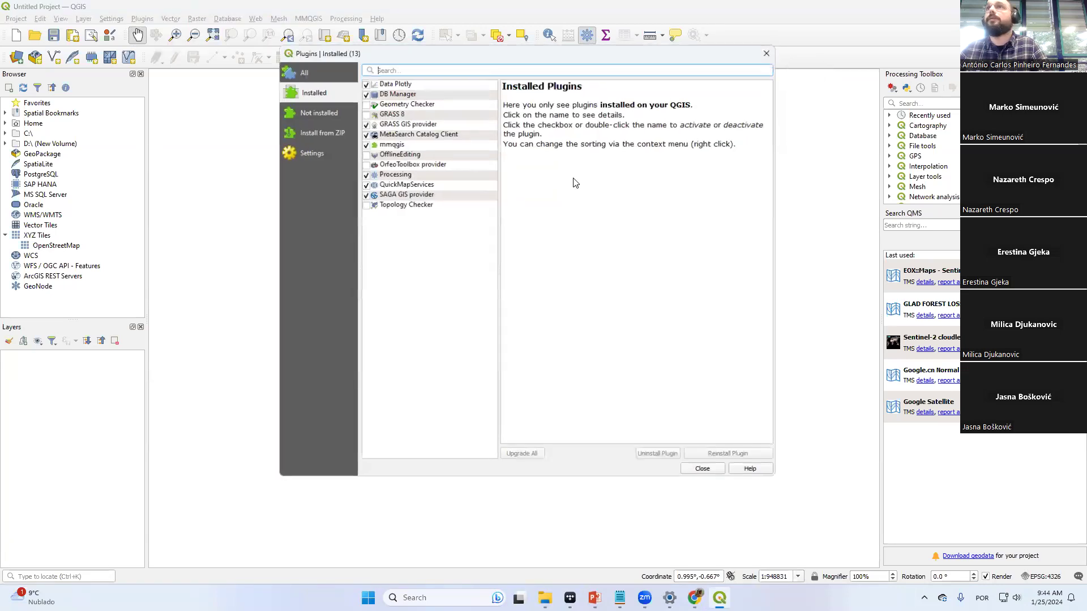
click(320, 114)
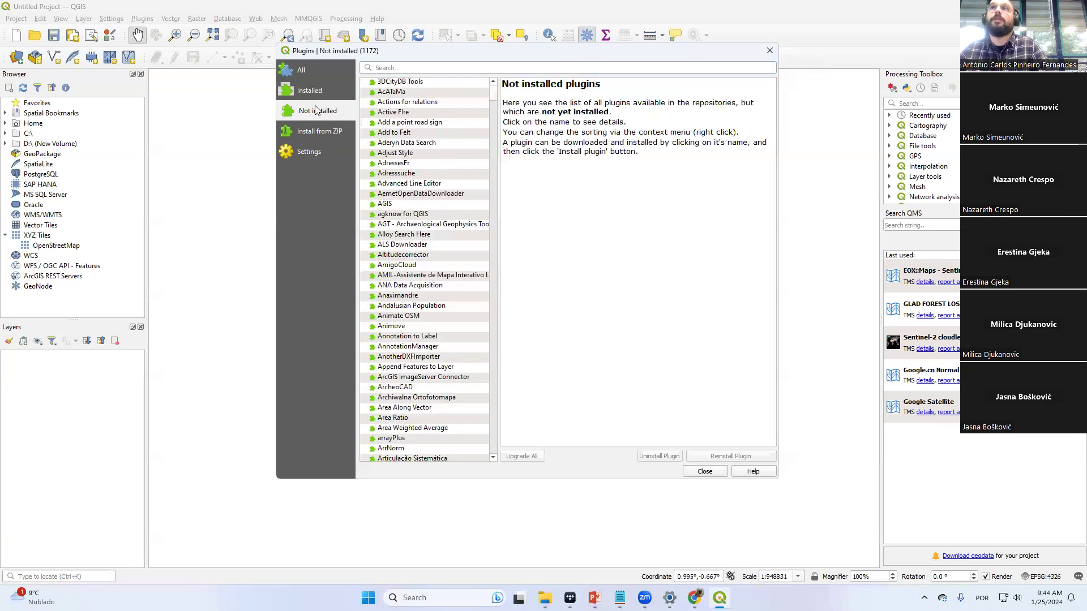
click(301, 72)
click(396, 68)
text(quickmaps)
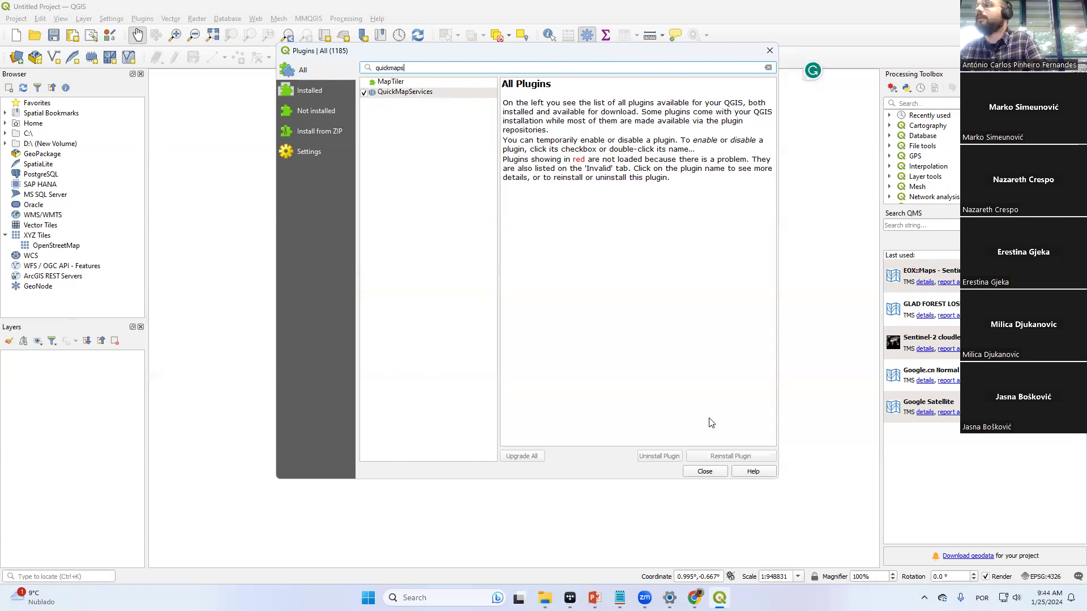
Uninstall the QuickMapServices plugin and confirm its removal
click(438, 94)
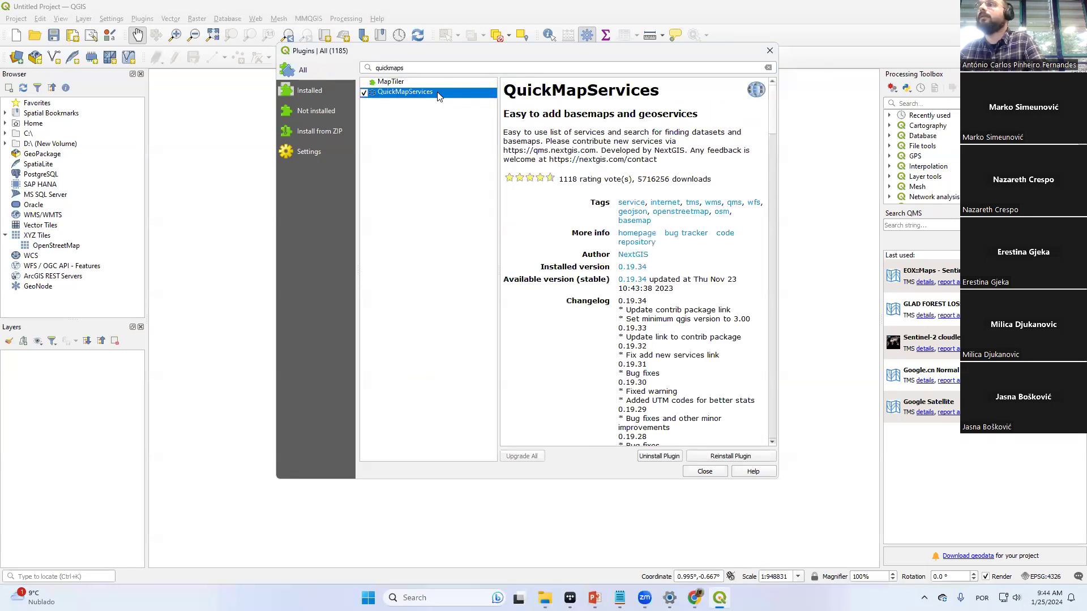
click(667, 461)
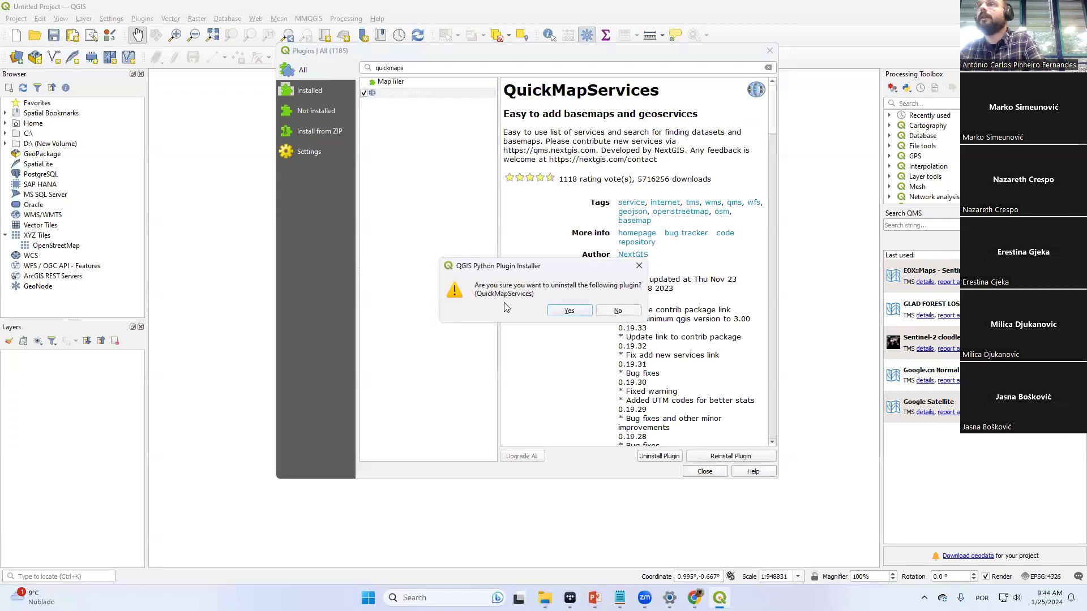
click(568, 312)
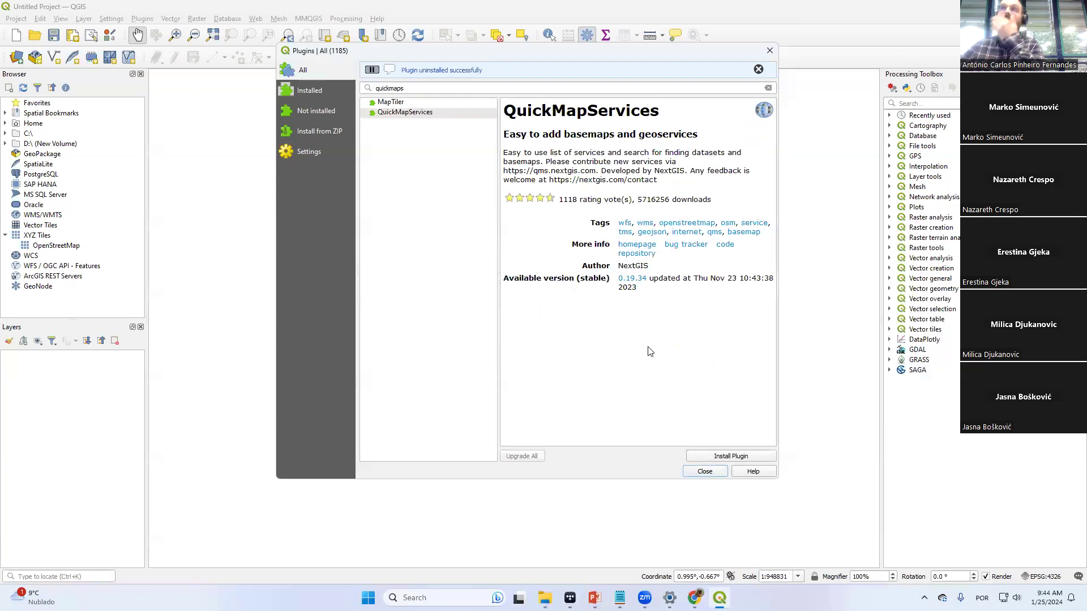
Install the QuickMapServices plugin again and close the plugin manager
click(406, 103)
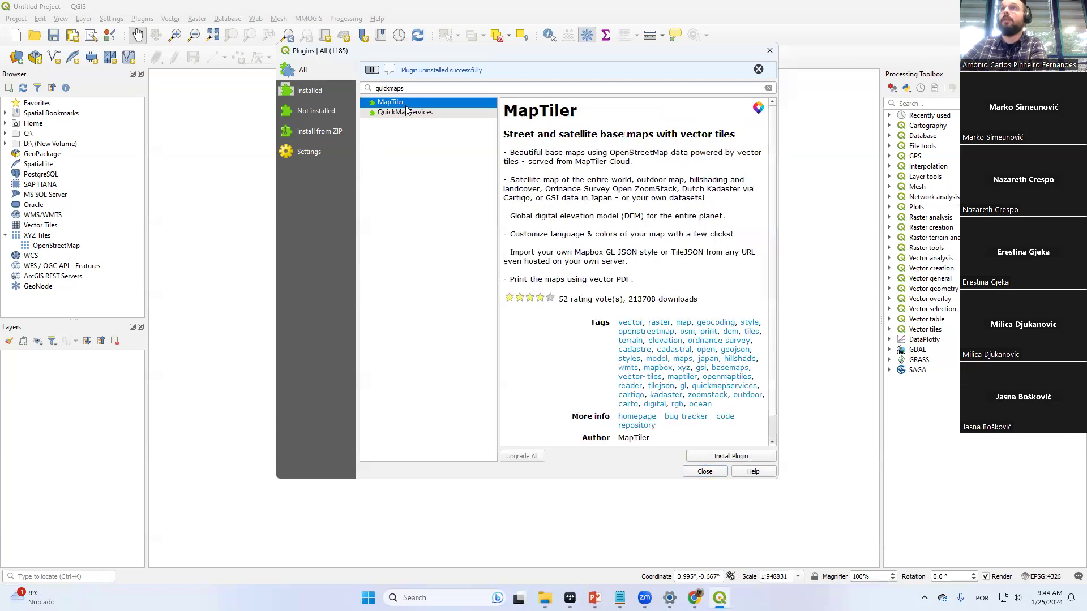
click(411, 114)
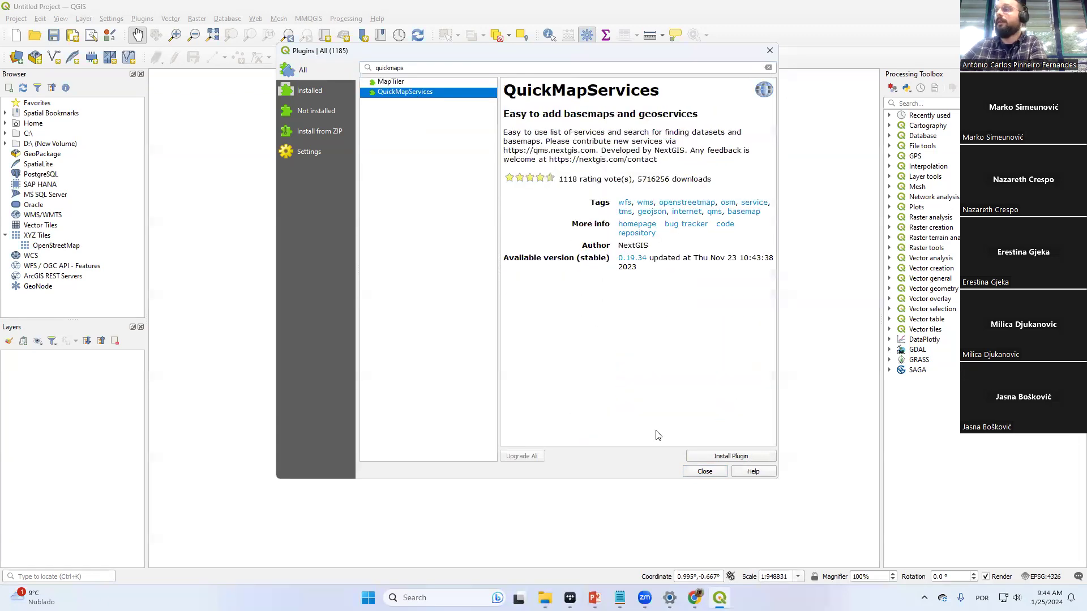
click(701, 456)
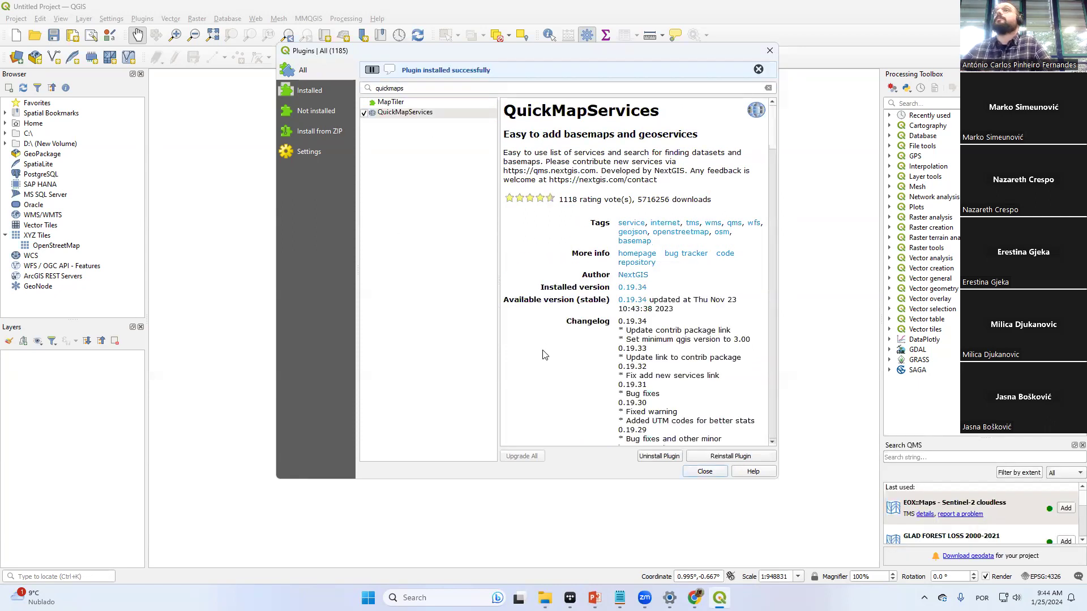
click(770, 53)
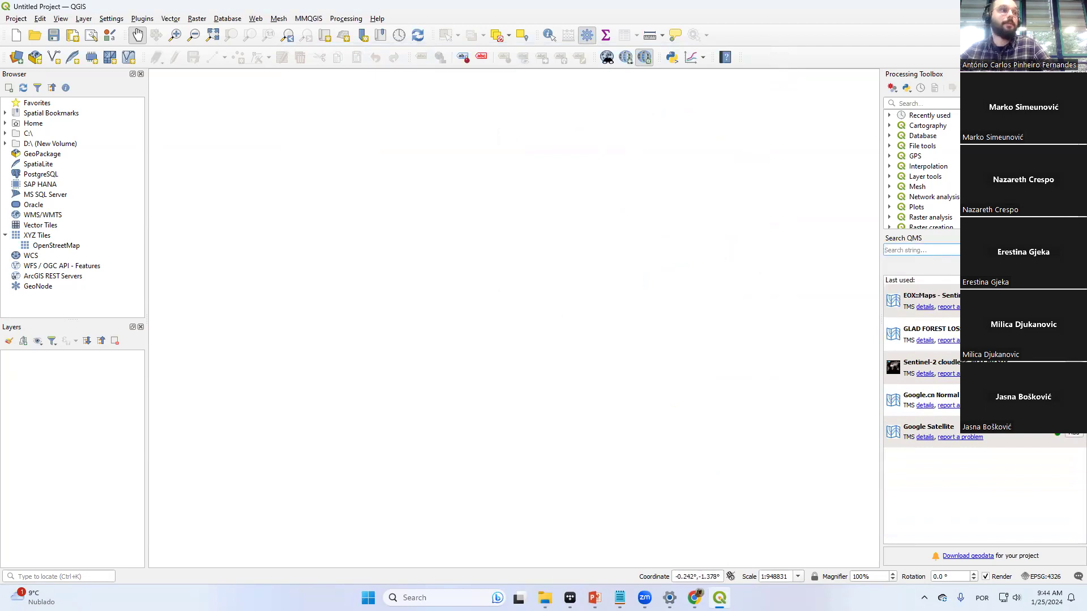
Search the QMS services for "sentinel 2" and add the Sentinel-2 cloudless 2021 by EOX basemap to the project
key(alt+Tab)
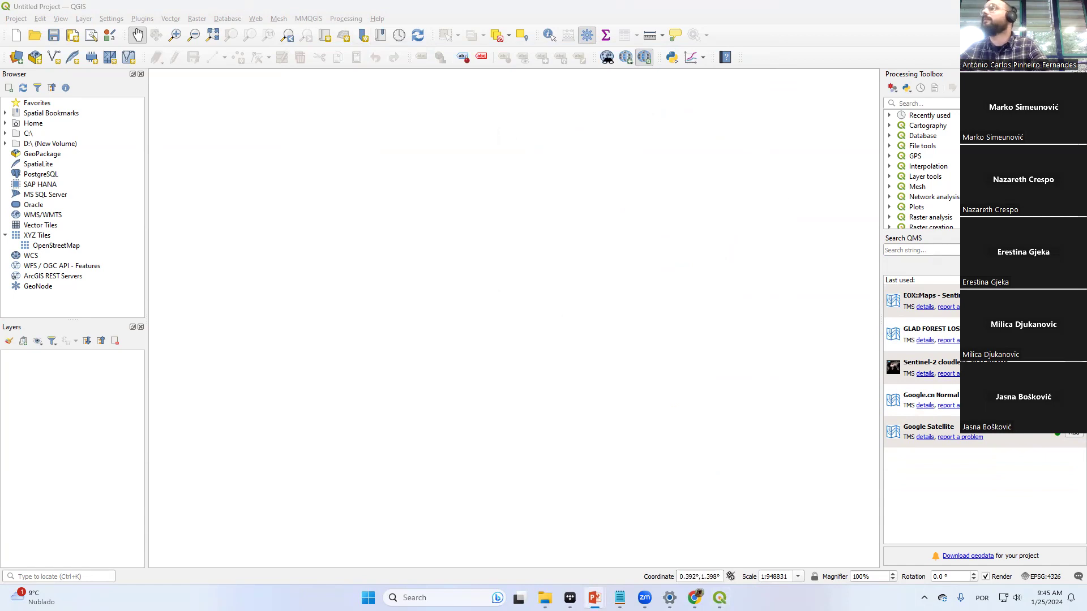
click(924, 253)
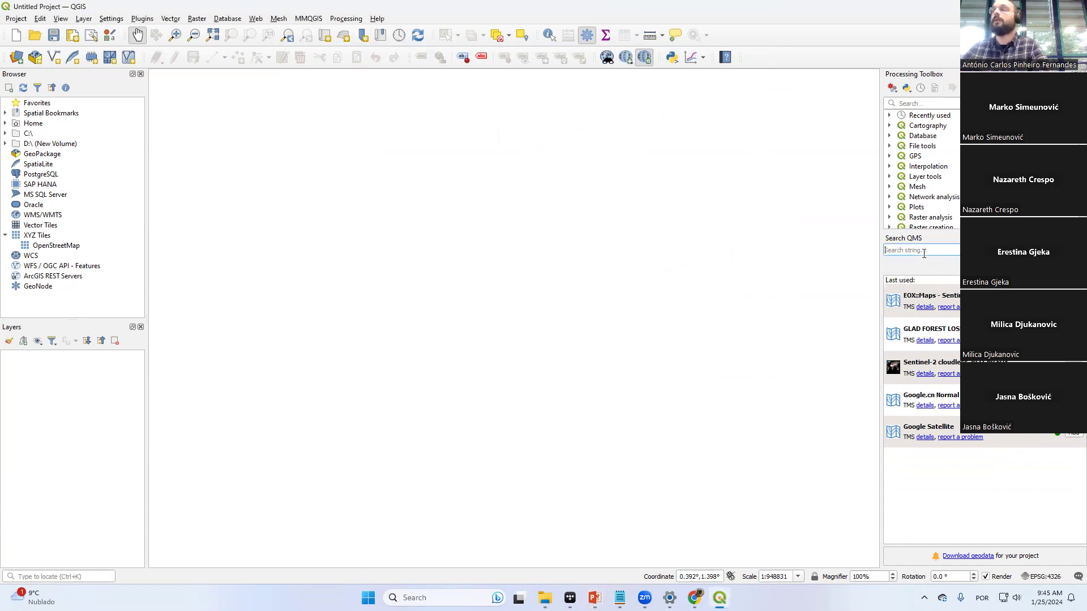
text(se)
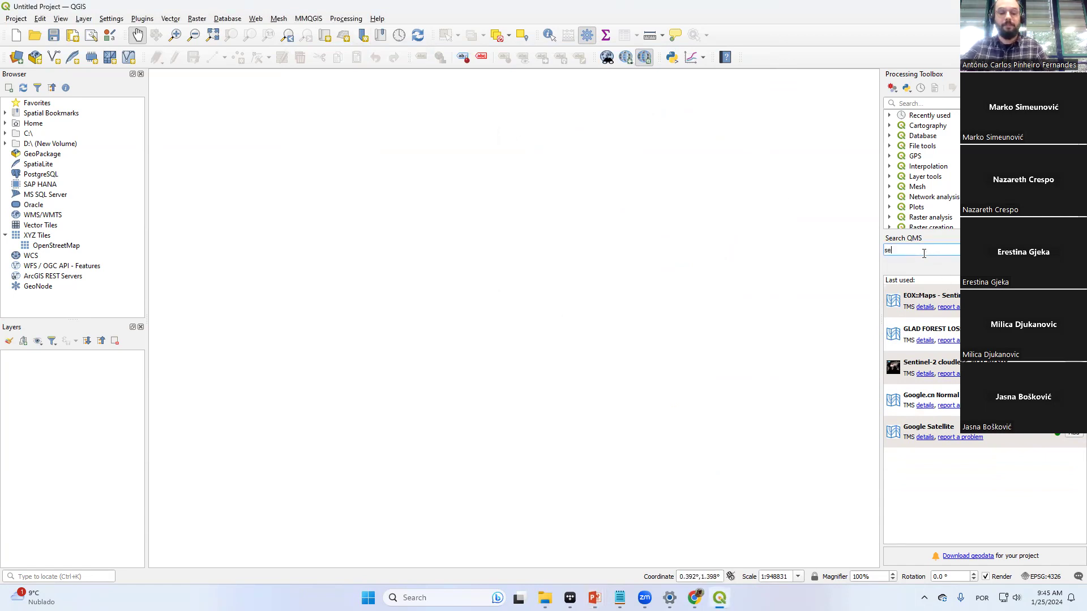
text(ntinel 2)
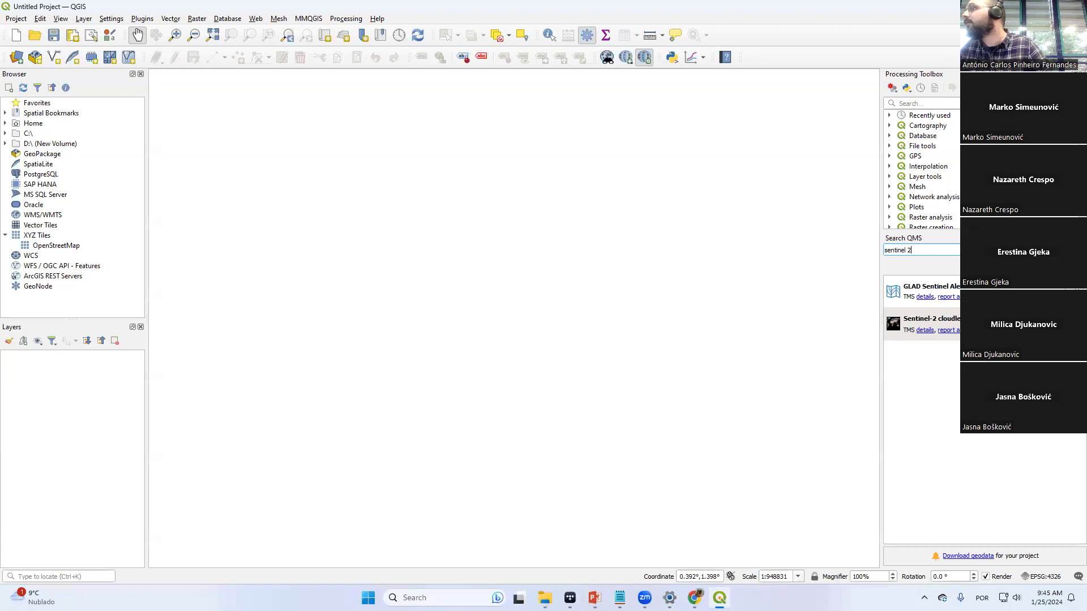
click(996, 324)
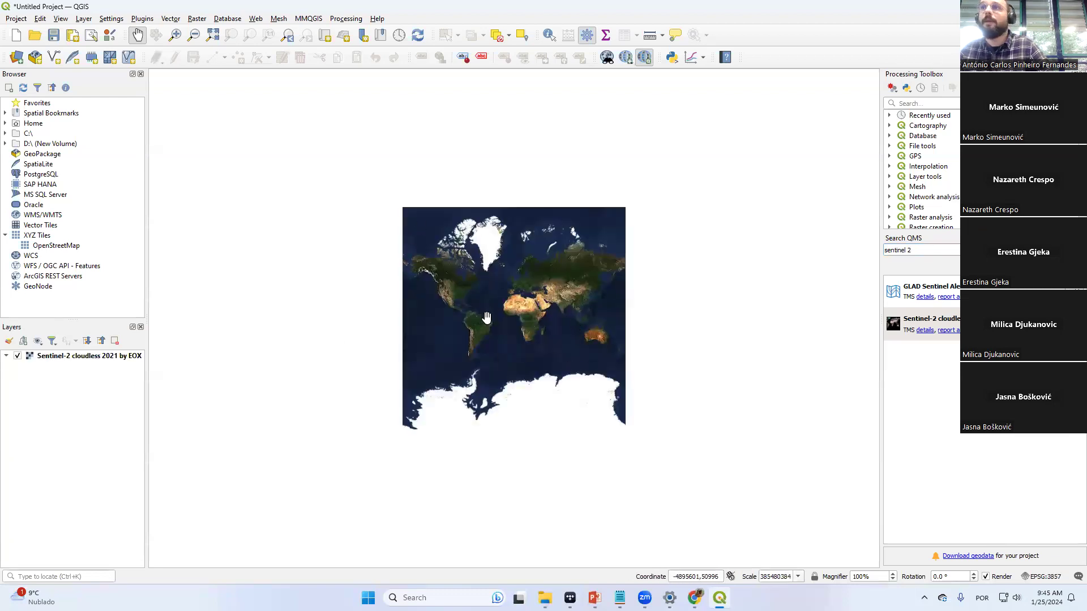
Zoom the map in on the Iberian Peninsula to examine the satellite imagery
scroll(486, 315, up, 2)
drag(613, 247, 493, 269)
scroll(478, 264, up, 3)
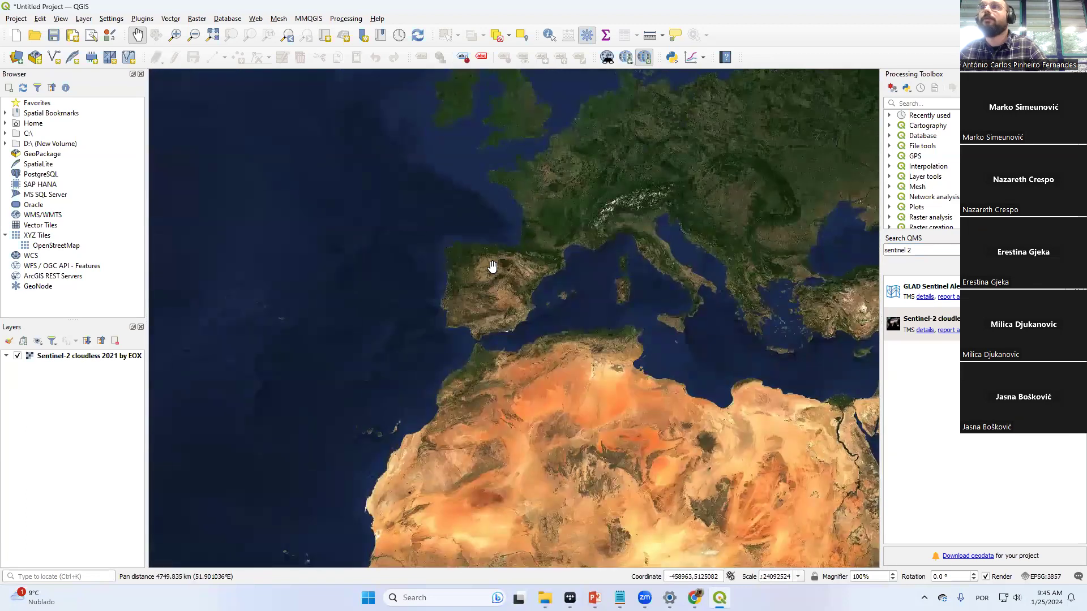
scroll(475, 262, up, 1)
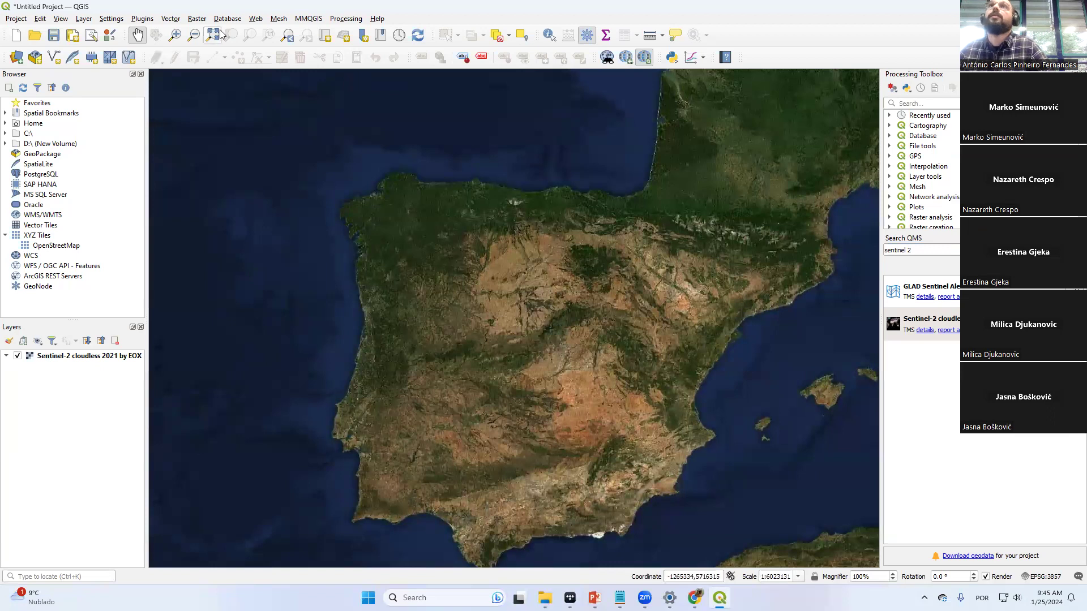
Add the OSM Standard basemap from QuickMapServices to the project
drag(593, 281, 542, 261)
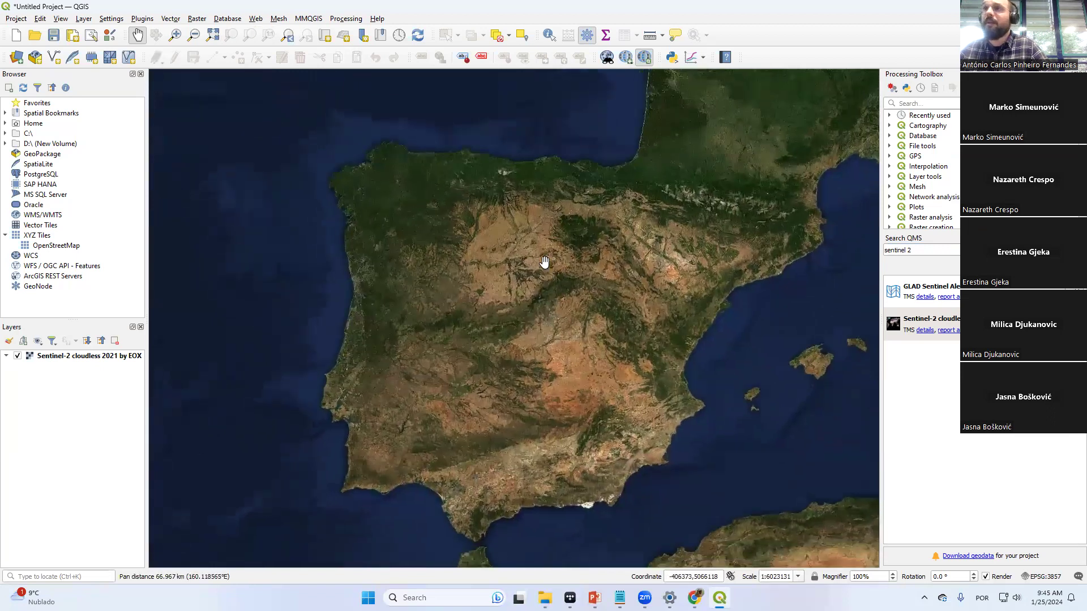
click(256, 20)
mouse_move(282, 49)
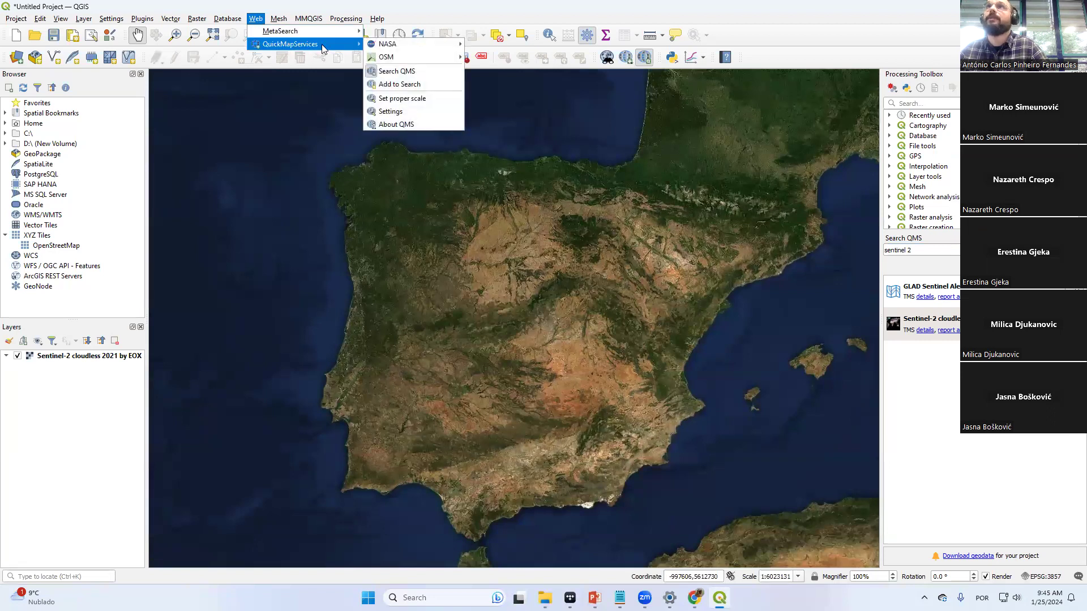
mouse_move(408, 59)
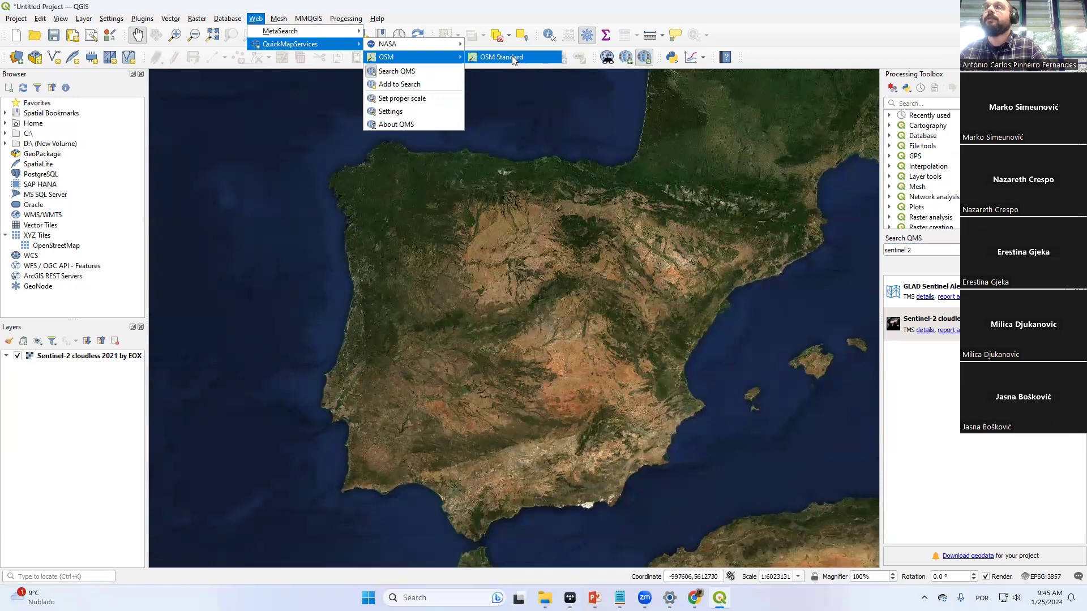
click(501, 57)
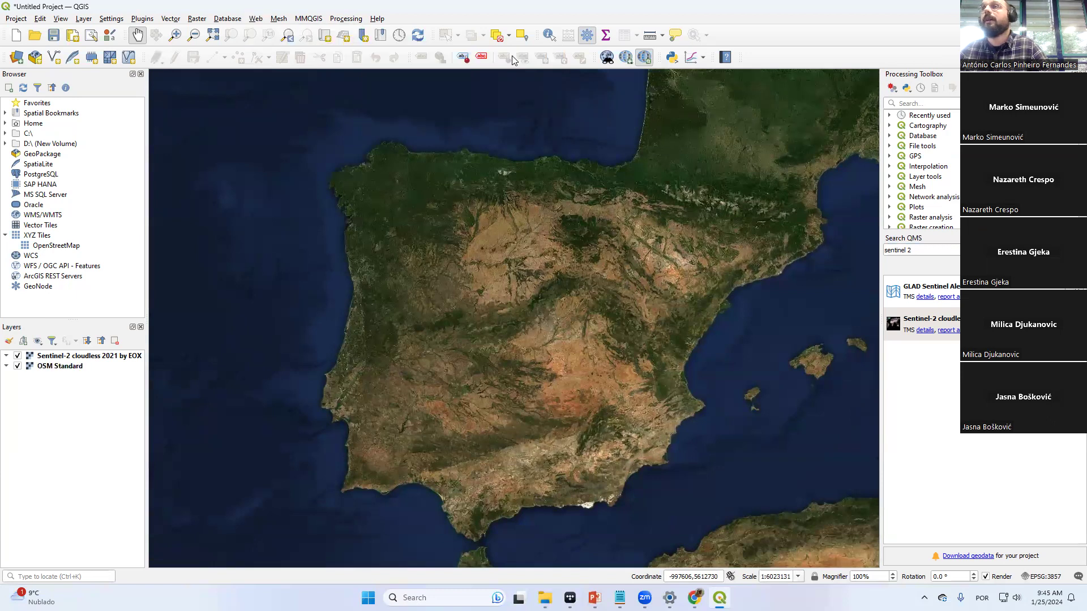
Hide the Sentinel-2 cloudless layer to examine the OSM Standard basemap over the Iberian Peninsula, and show it again
click(17, 356)
scroll(458, 306, down, 1)
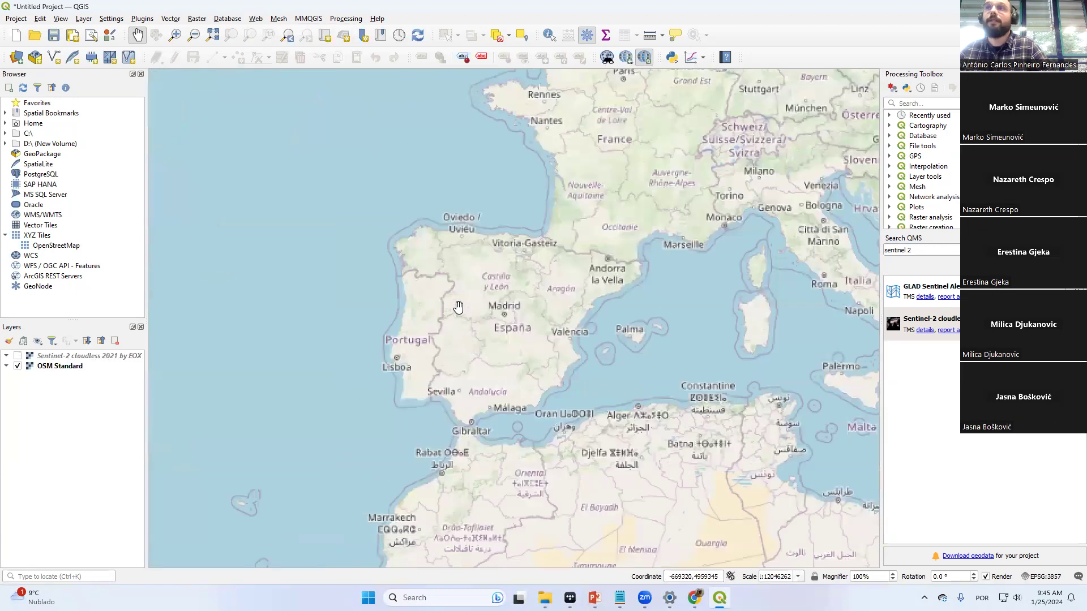
scroll(457, 307, up, 1)
drag(456, 308, 492, 279)
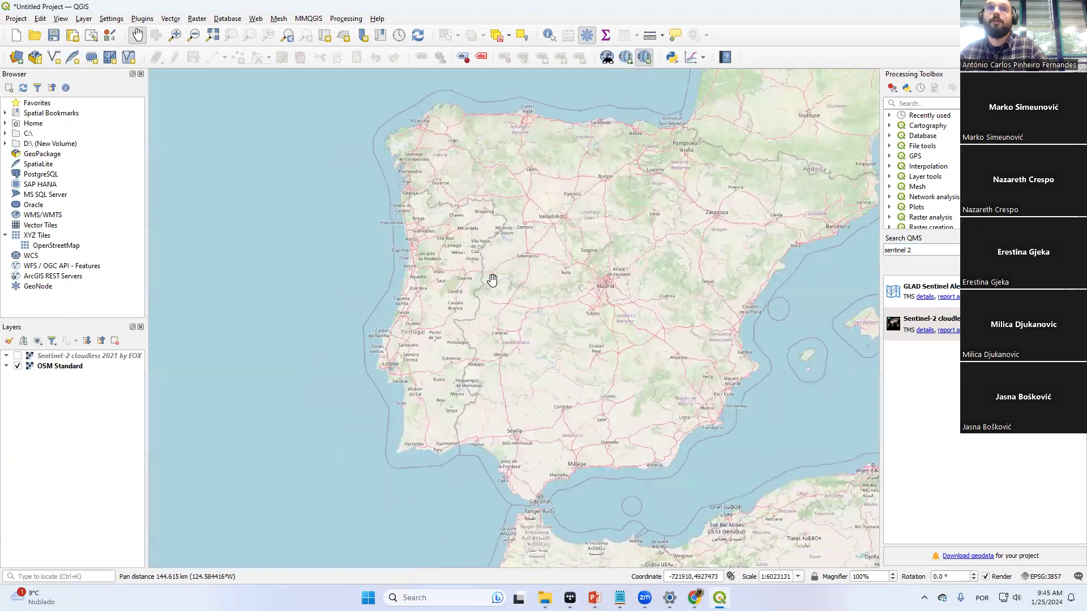
click(18, 356)
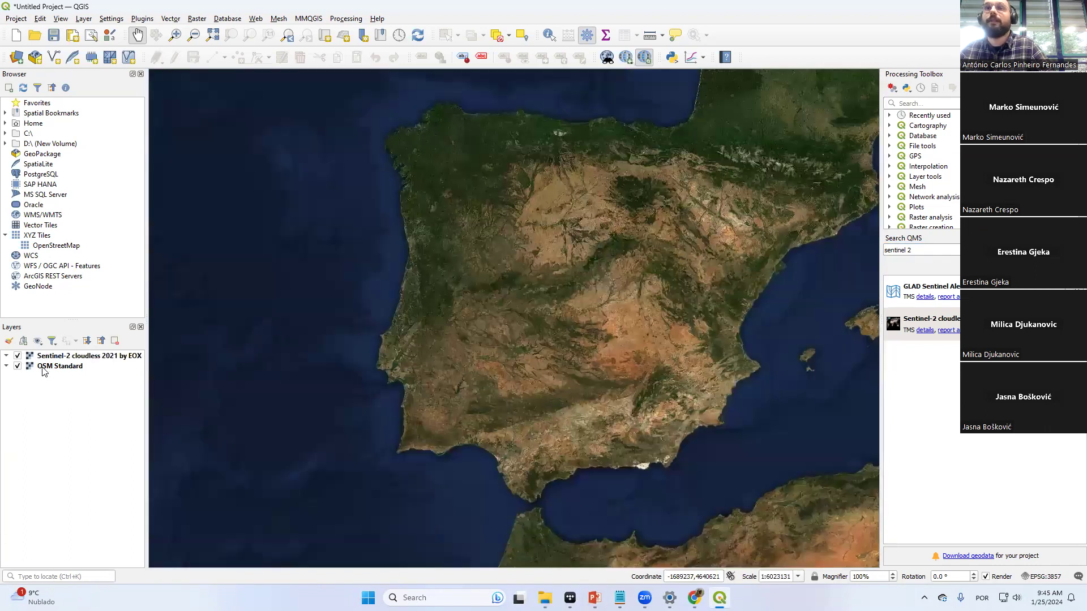
Remove the OSM Standard layer from the project and confirm the removal
click(51, 369)
right_click(51, 369)
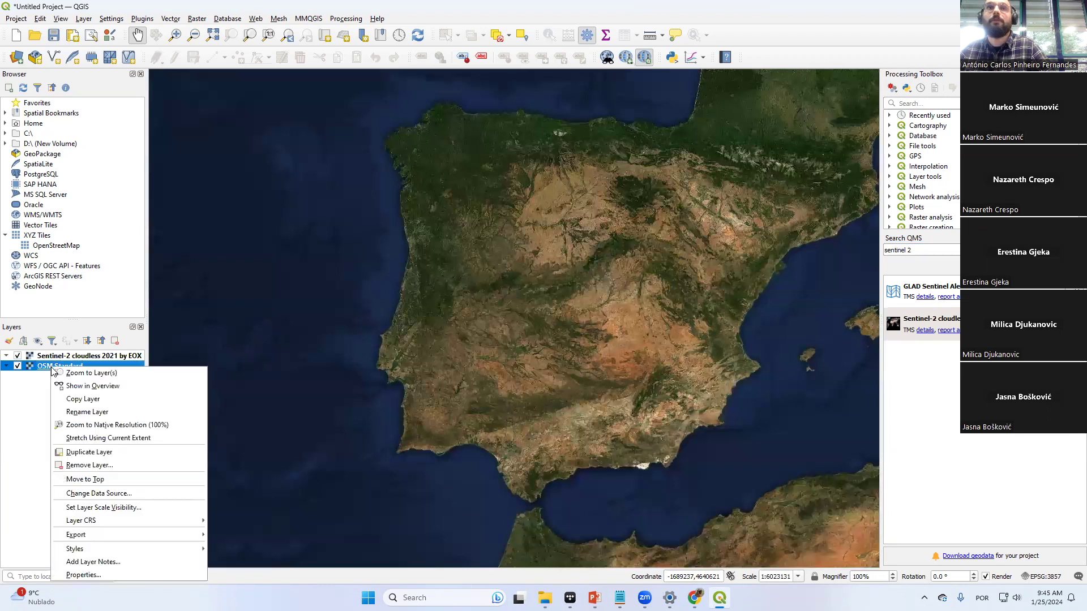
click(119, 472)
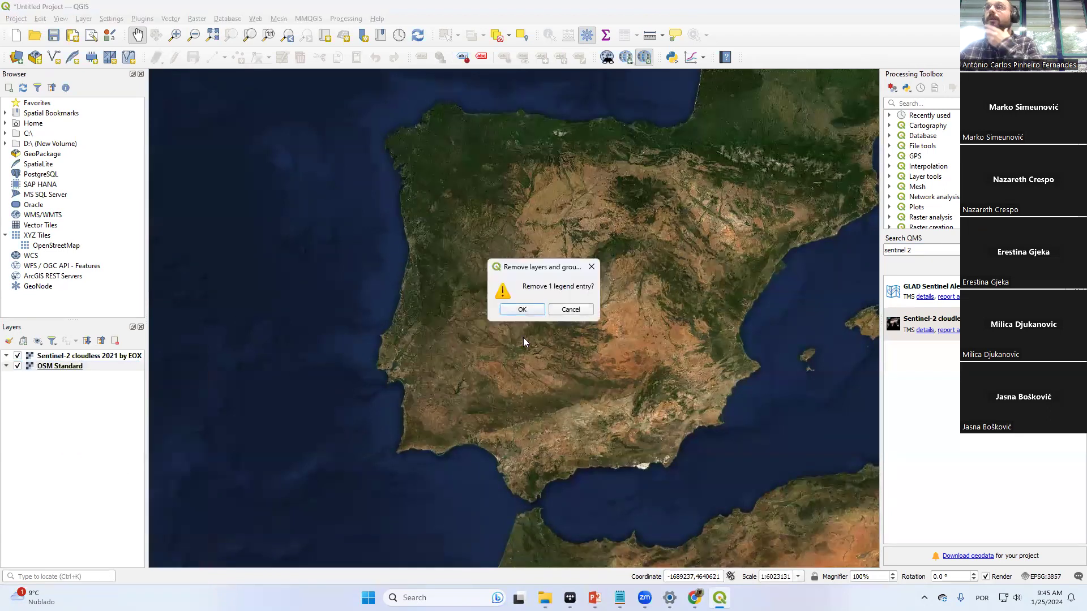
click(522, 310)
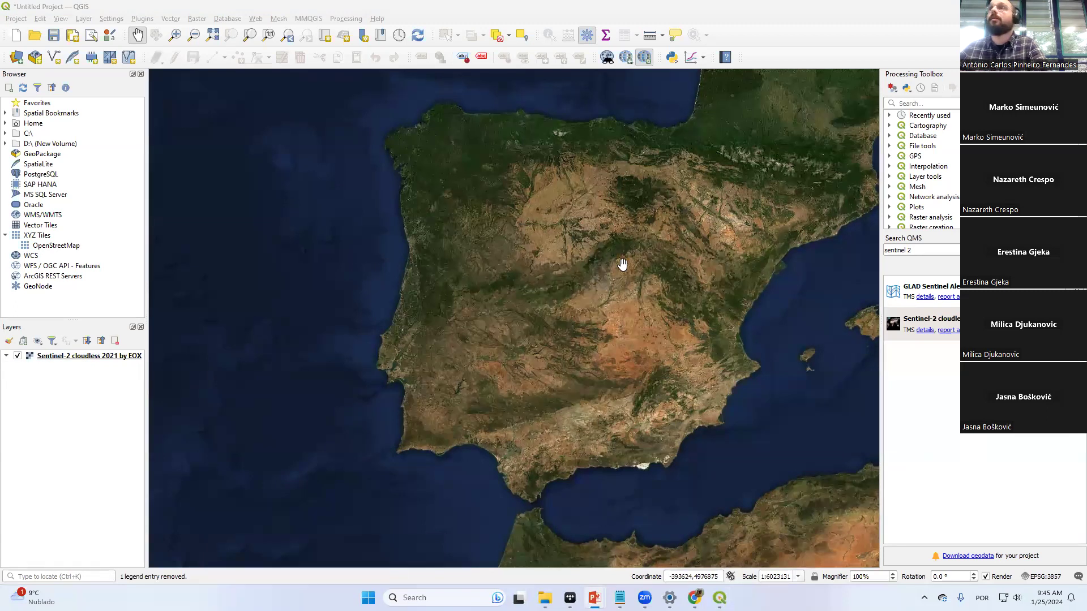
drag(627, 264, 574, 295)
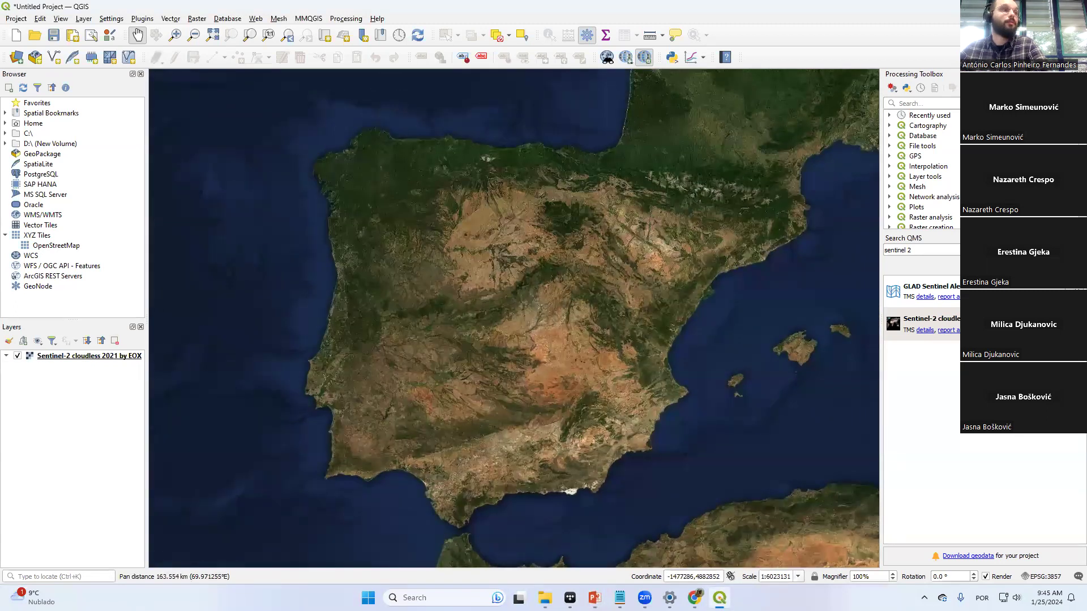
key(alt+Tab)
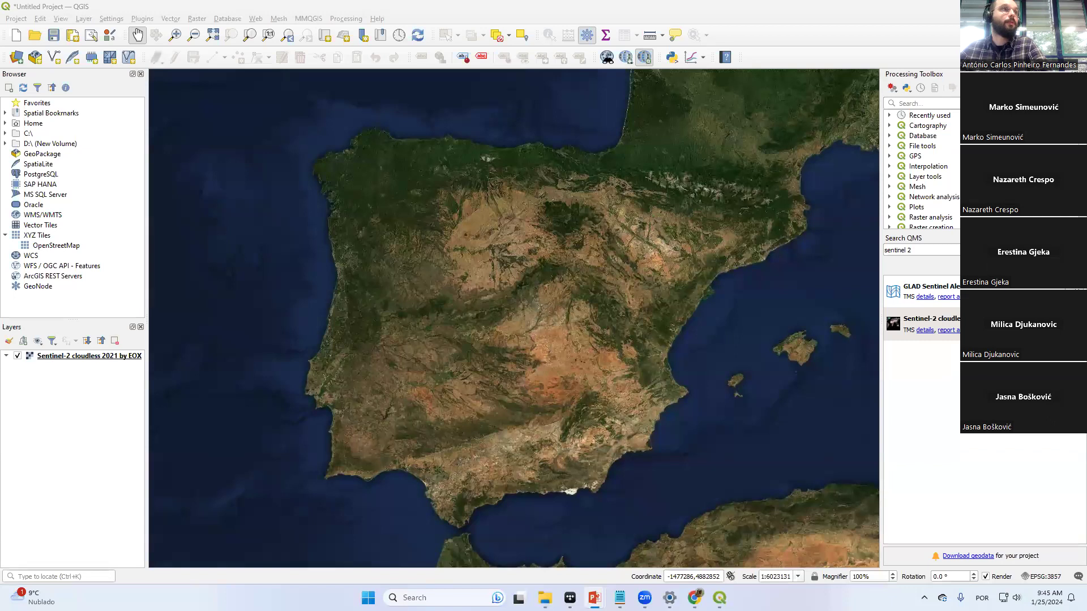
drag(517, 257, 538, 245)
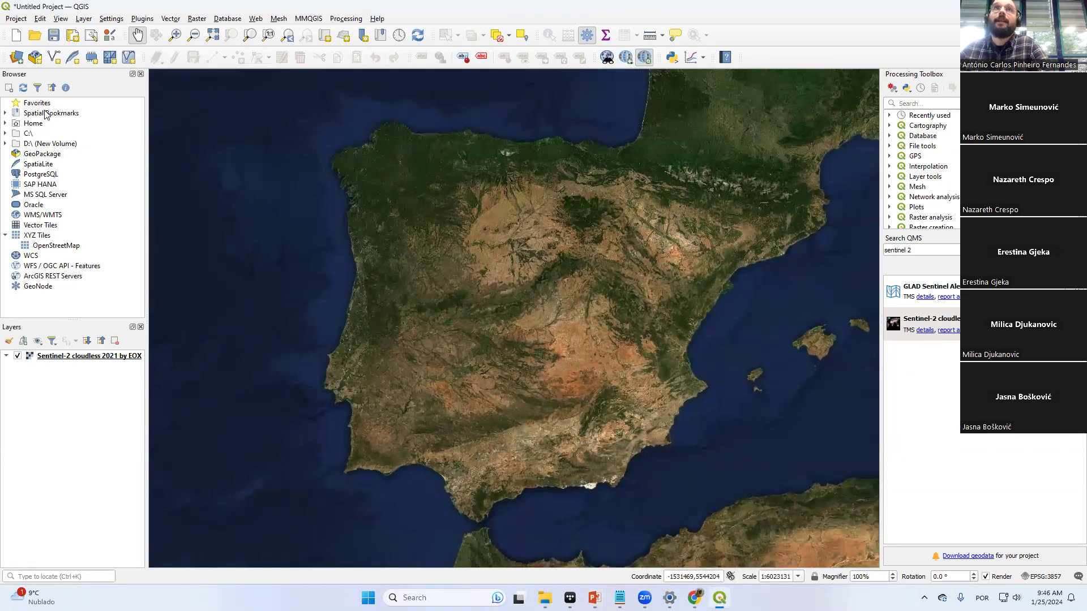
Shrink the QGIS window, clear the other windows away, and open the QGIS_WEBINAR folder from the desktop
click(41, 104)
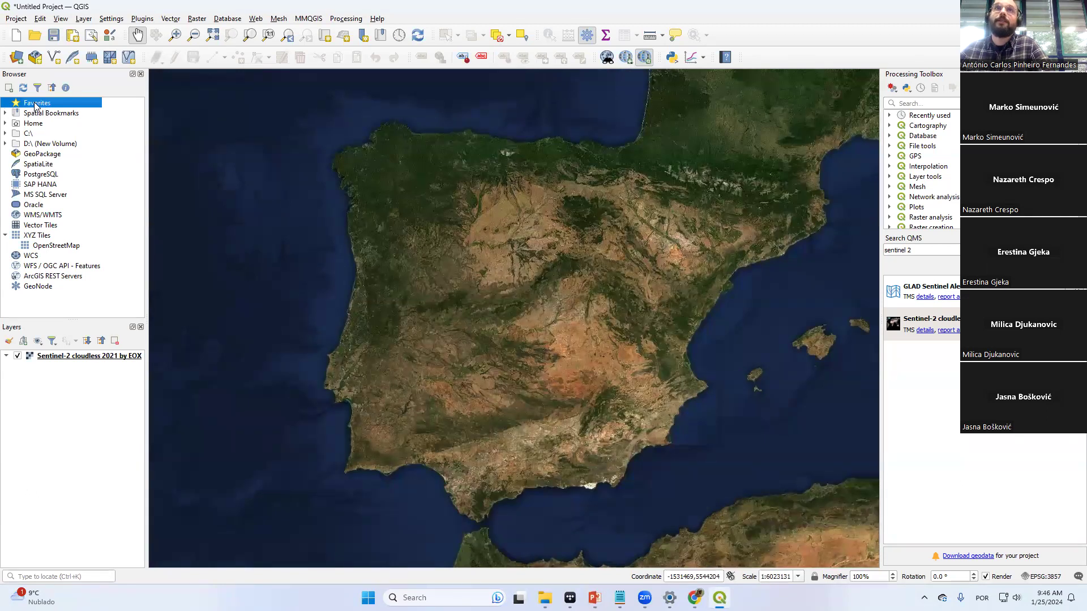
double_click(404, 9)
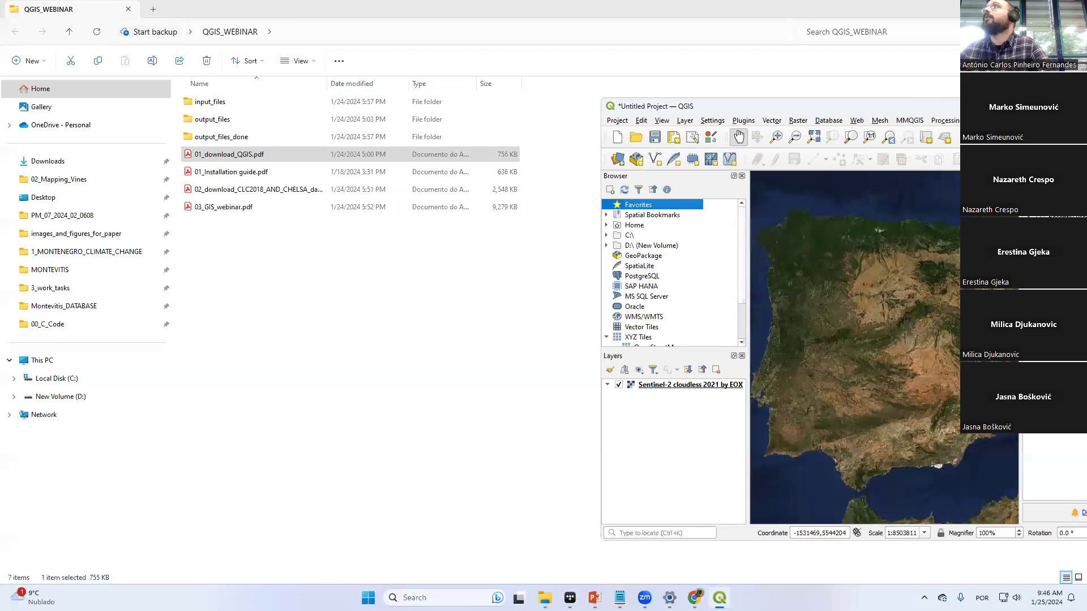
click(1021, 9)
click(1009, 9)
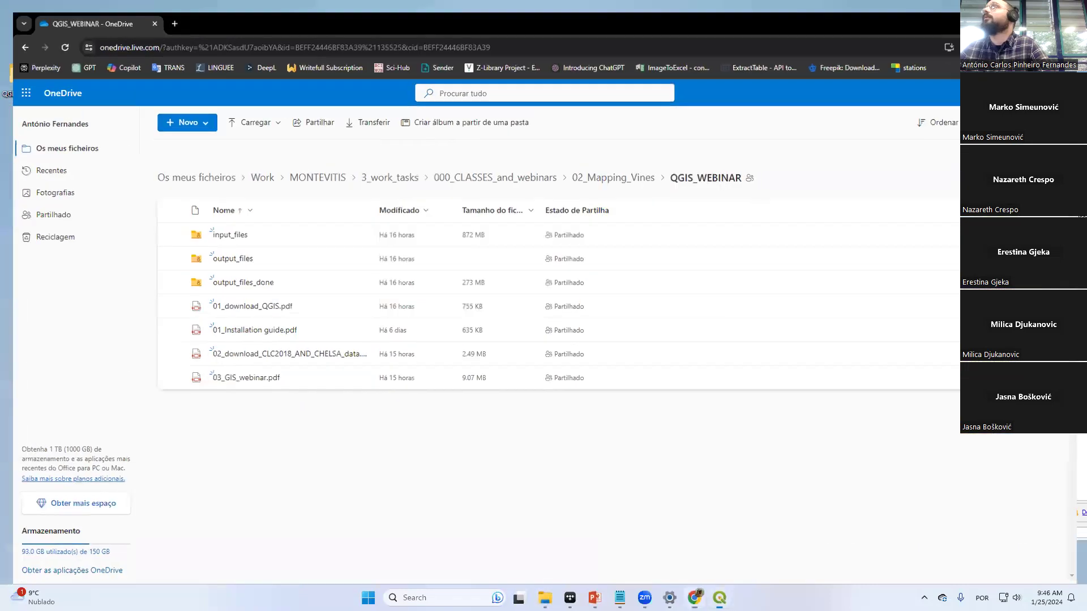
drag(139, 196, 141, 197)
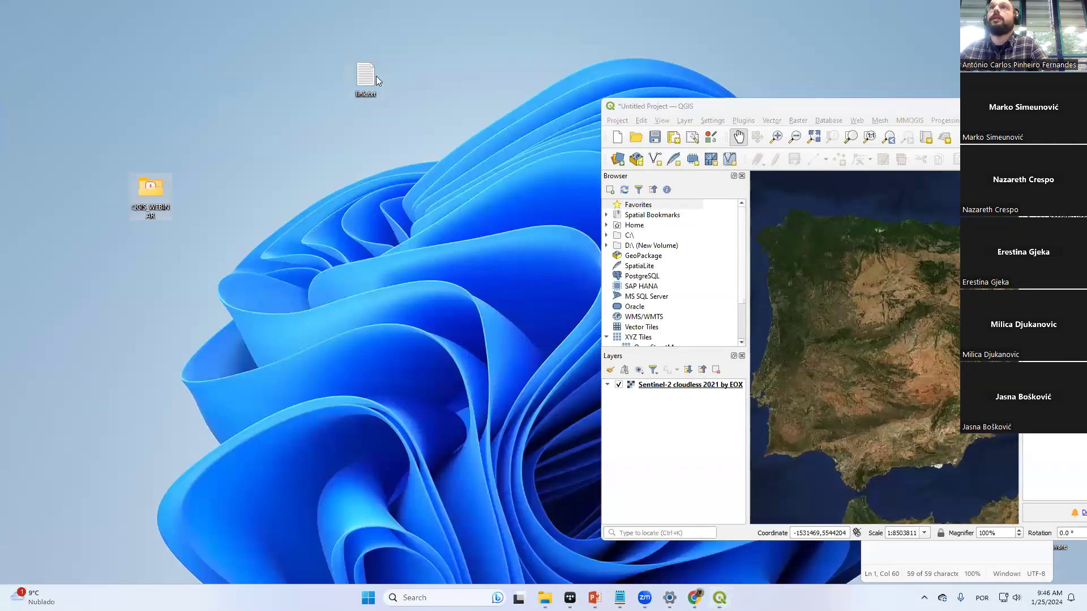
double_click(148, 187)
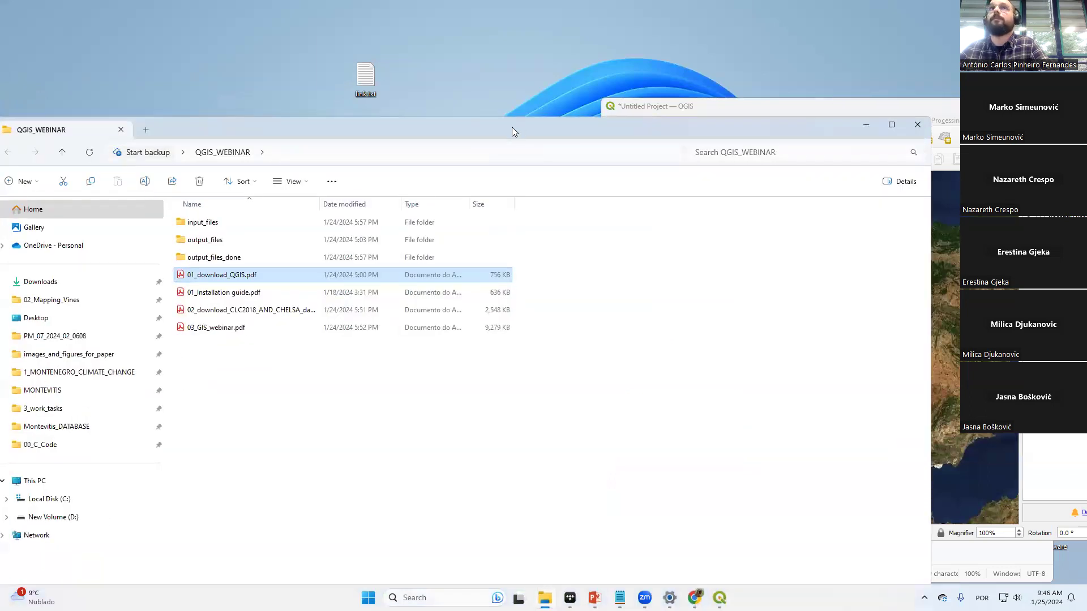
Arrange the File Explorer and QGIS windows side by side and open the input_files folder to view its subfolders
drag(512, 131, 437, 31)
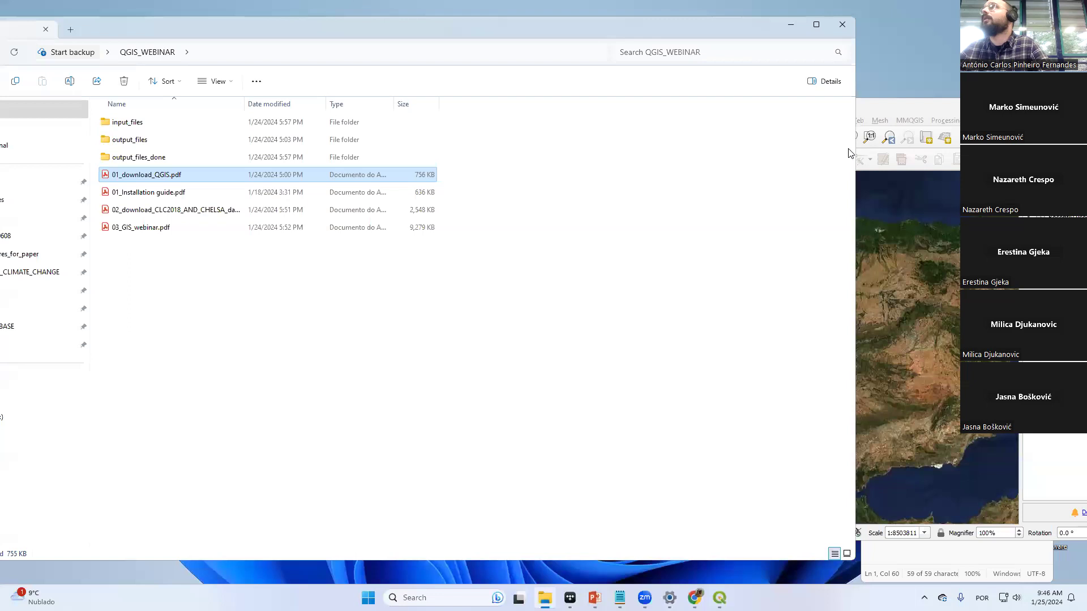
drag(858, 147, 579, 148)
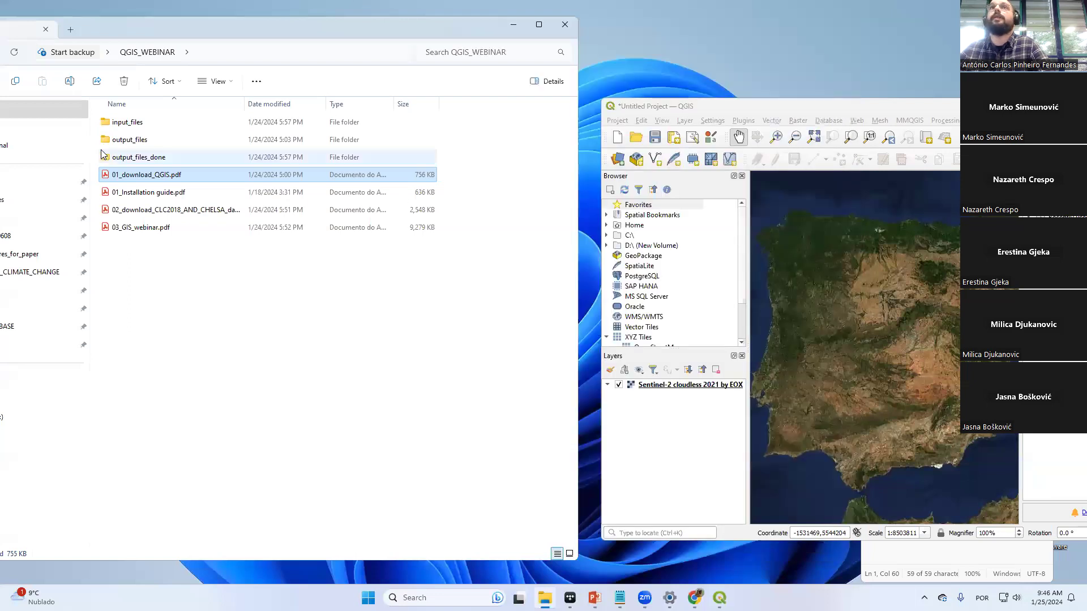
double_click(122, 122)
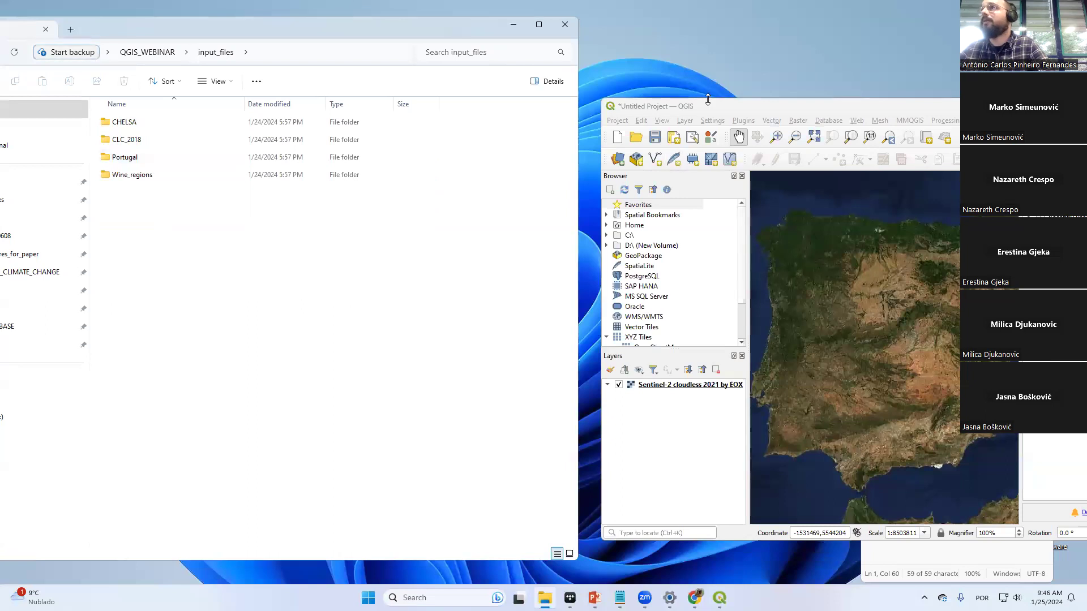
drag(707, 99, 708, 11)
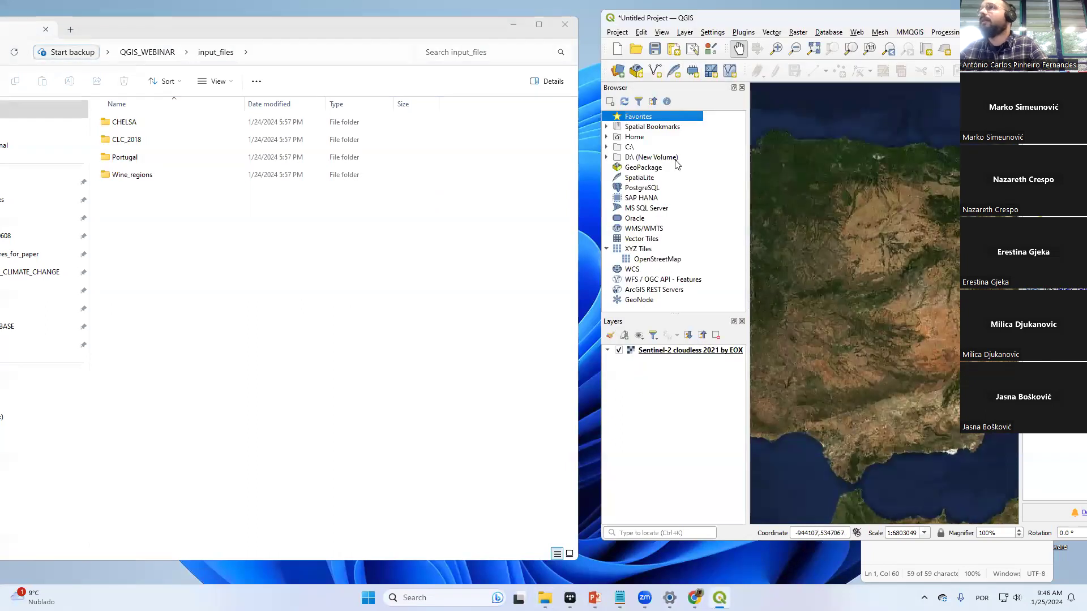
drag(603, 128, 586, 128)
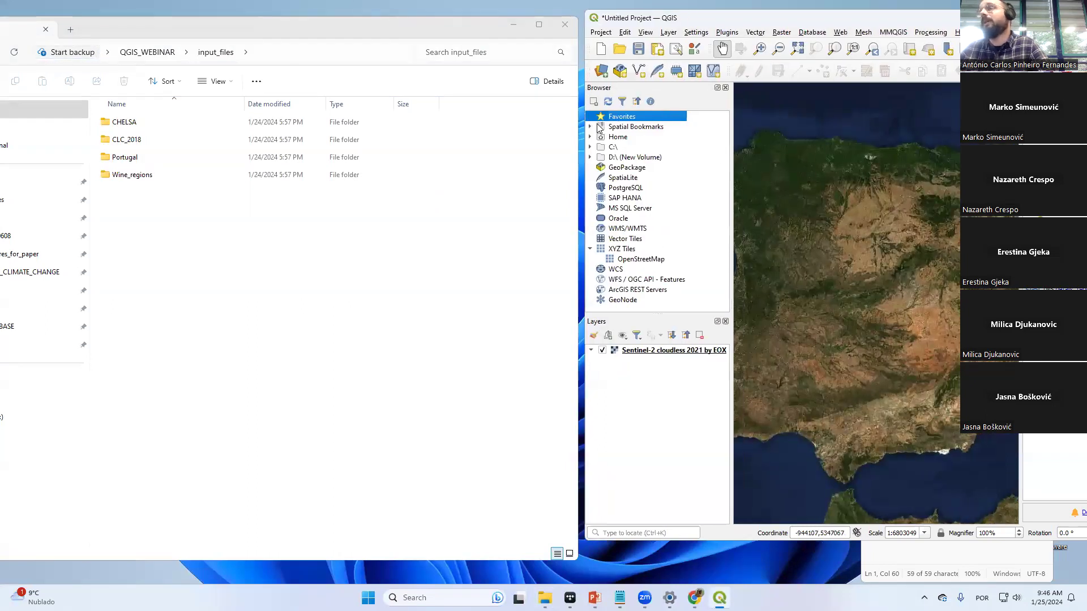
Add the QGIS_WEBINAR folder on the desktop as a favorite directory in the QGIS browser, closing the File Explorer window
right_click(619, 119)
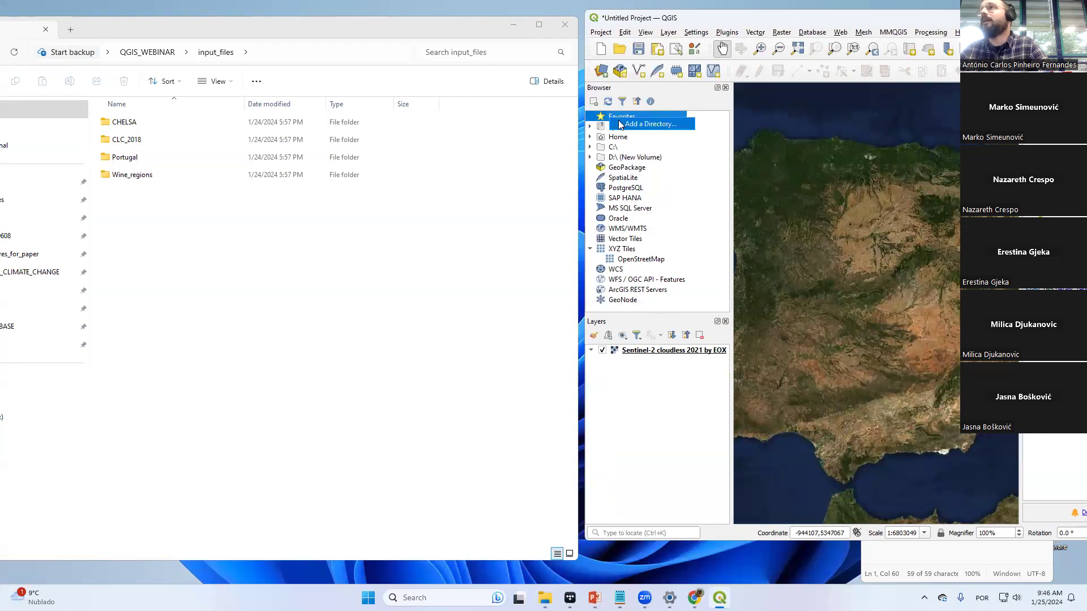
click(620, 124)
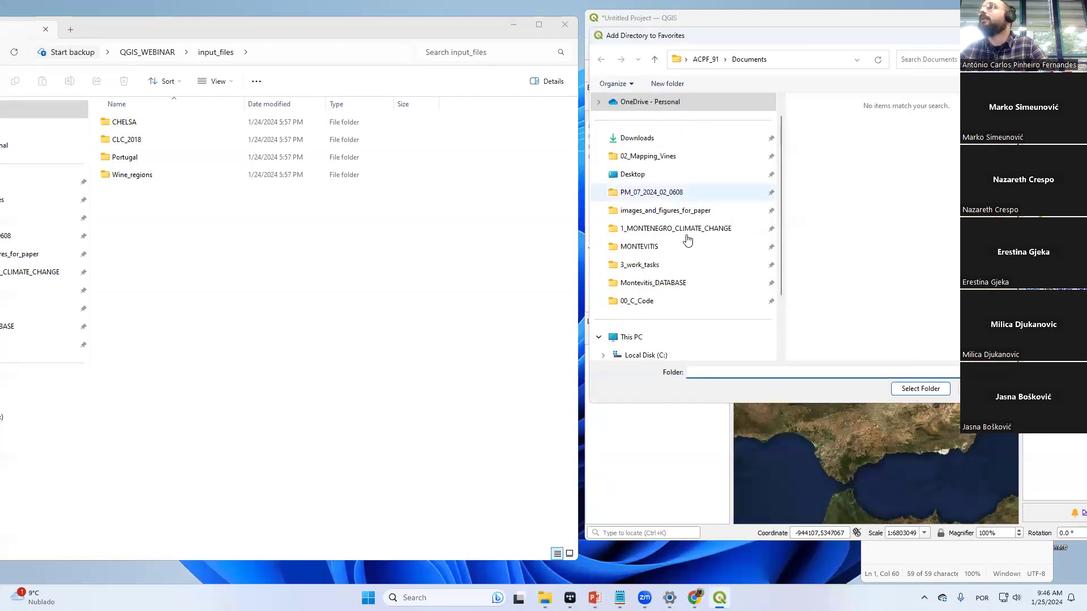
scroll(681, 298, down, 2)
scroll(682, 296, up, 3)
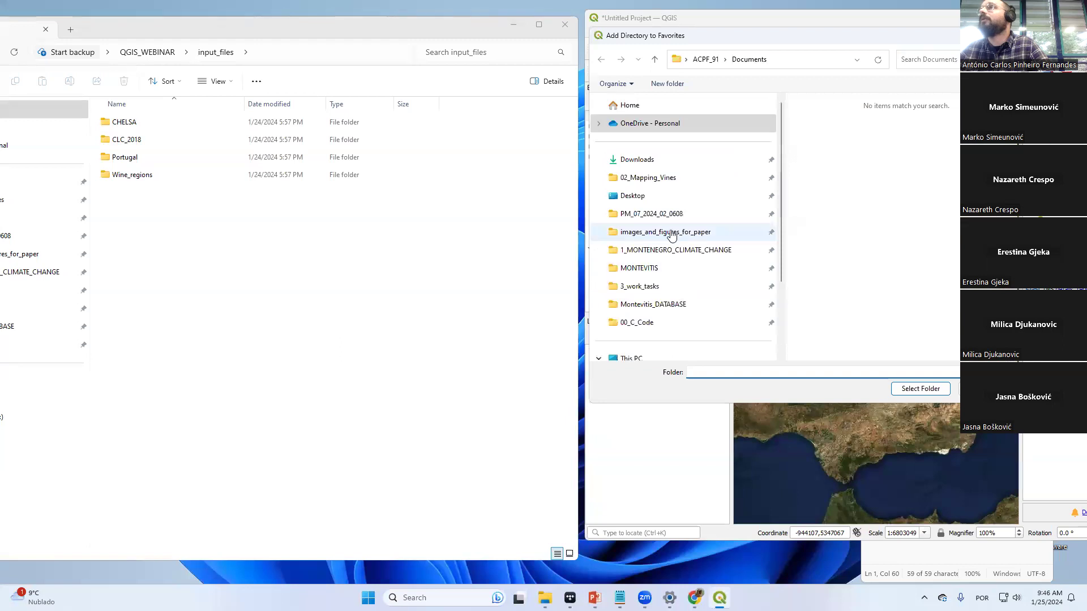
click(658, 201)
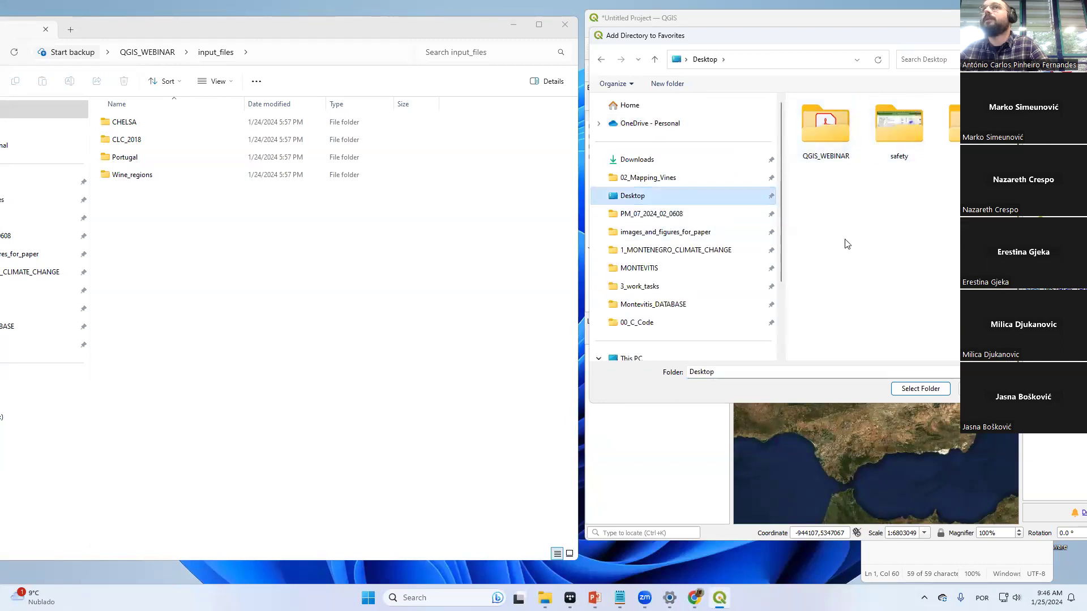
click(840, 128)
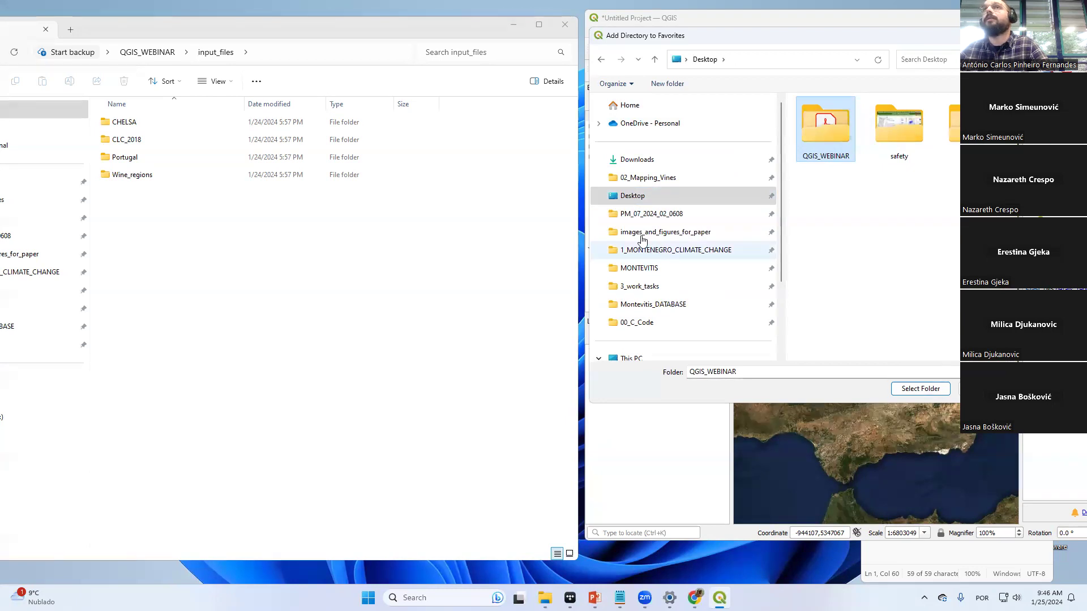
click(564, 25)
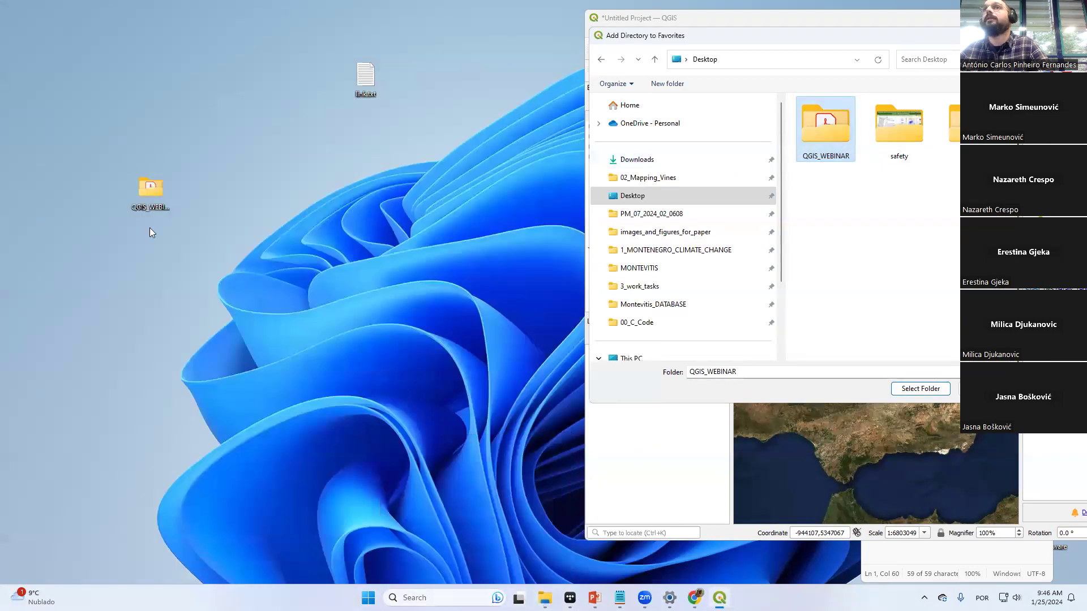
click(922, 390)
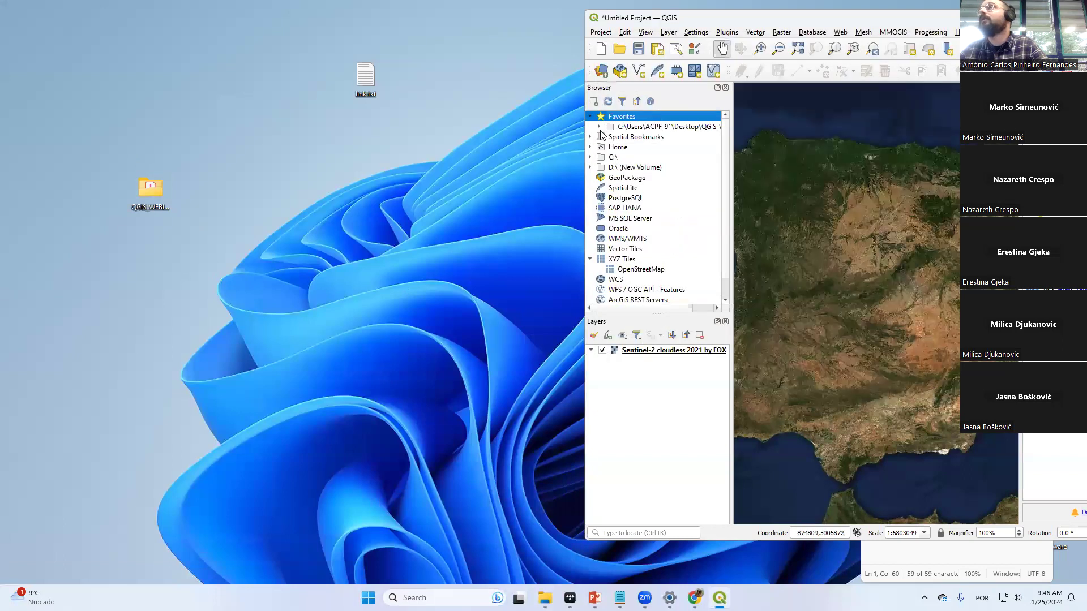
Maximize QGIS, widen the browser area, and expand the favorite QGIS_WEBINAR directory down to the Portugal folder in input_files
double_click(906, 18)
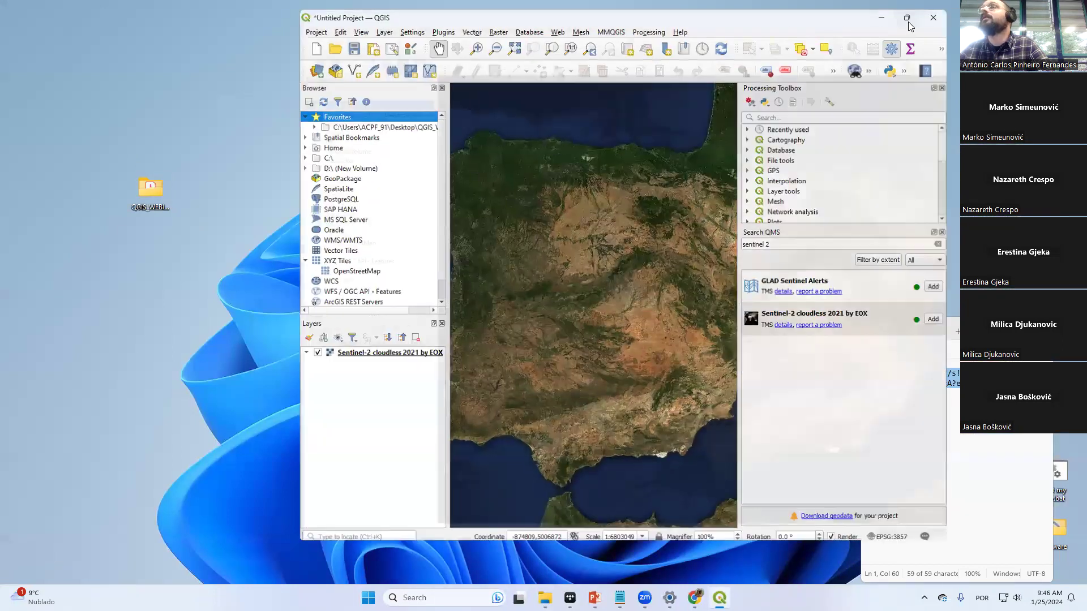
click(907, 19)
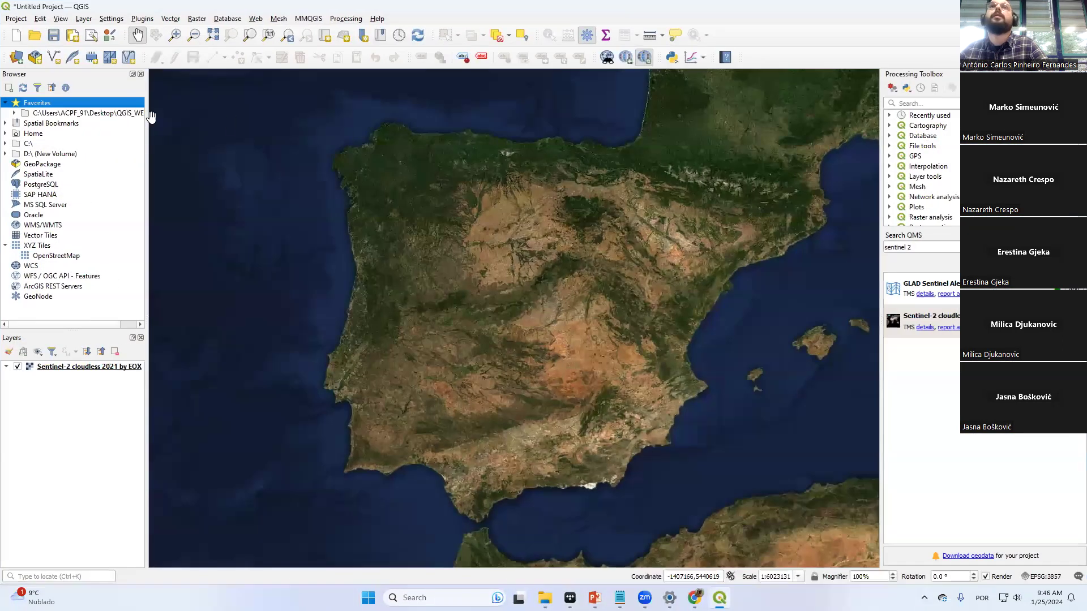
click(15, 113)
drag(148, 126, 266, 131)
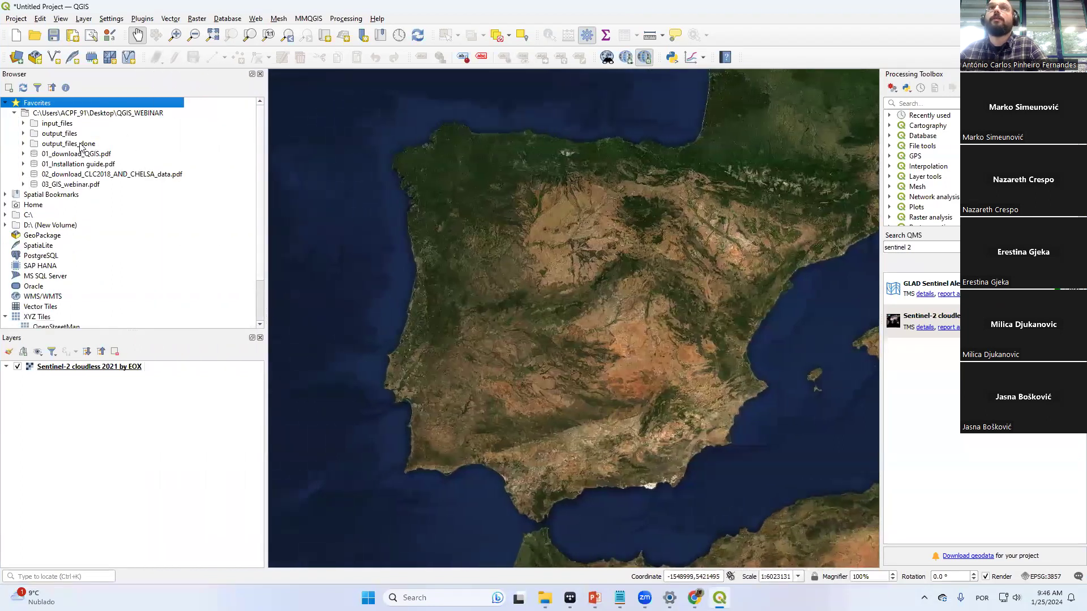
click(23, 123)
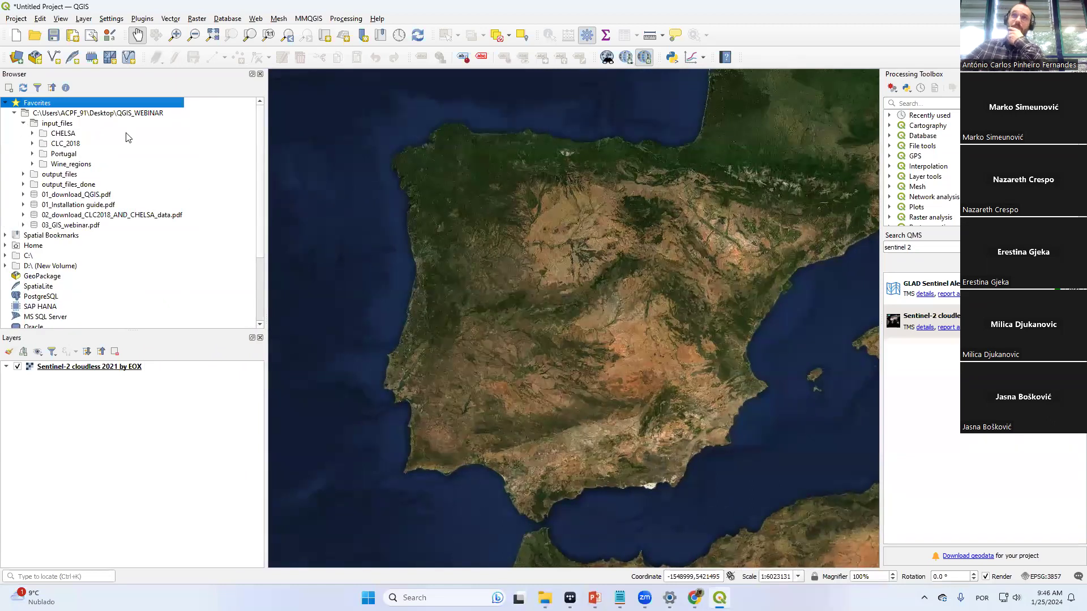
click(32, 154)
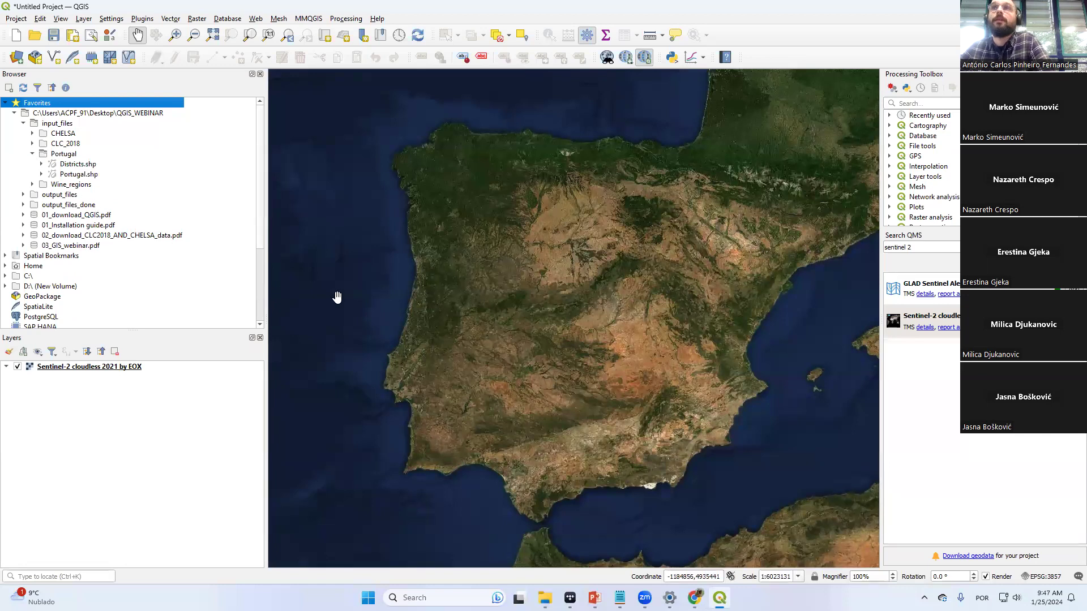
Add Portugal.shp from the favorite Portugal folder to the map and switch the new layer's visibility off and on
drag(515, 260, 536, 254)
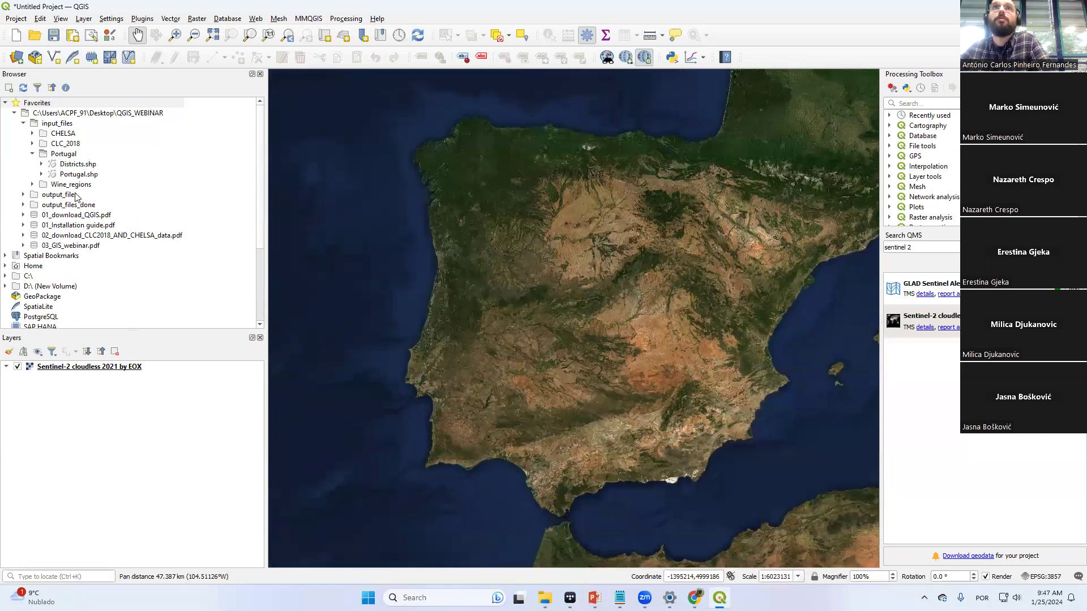
mouse_move(605, 276)
mouse_down()
mouse_move(633, 266)
mouse_move(619, 268)
mouse_up()
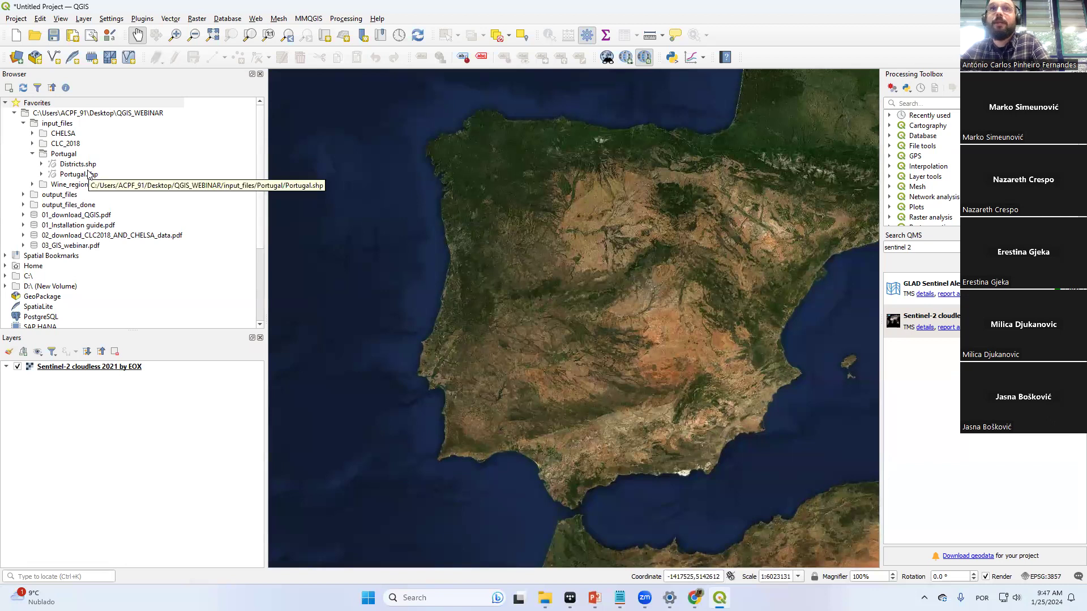
drag(77, 176, 518, 222)
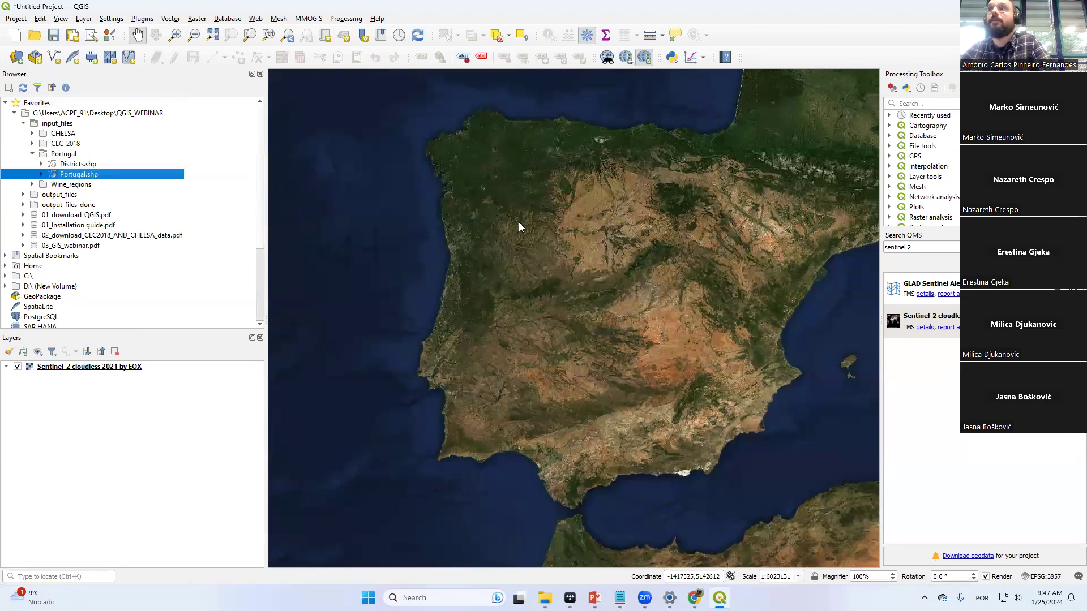
scroll(460, 249, up, 1)
scroll(460, 250, down, 1)
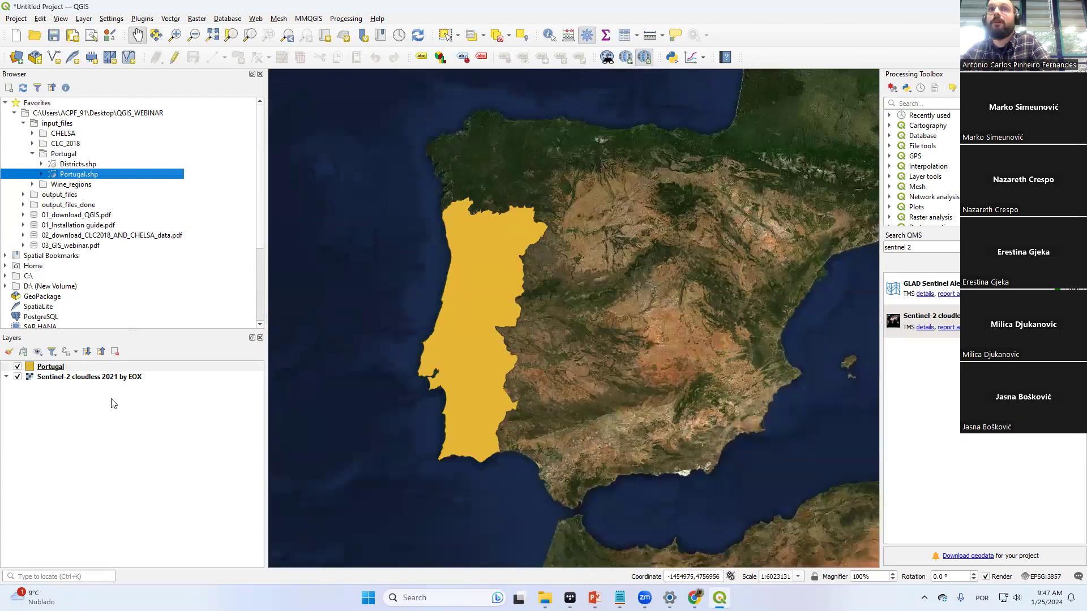
click(17, 367)
click(18, 367)
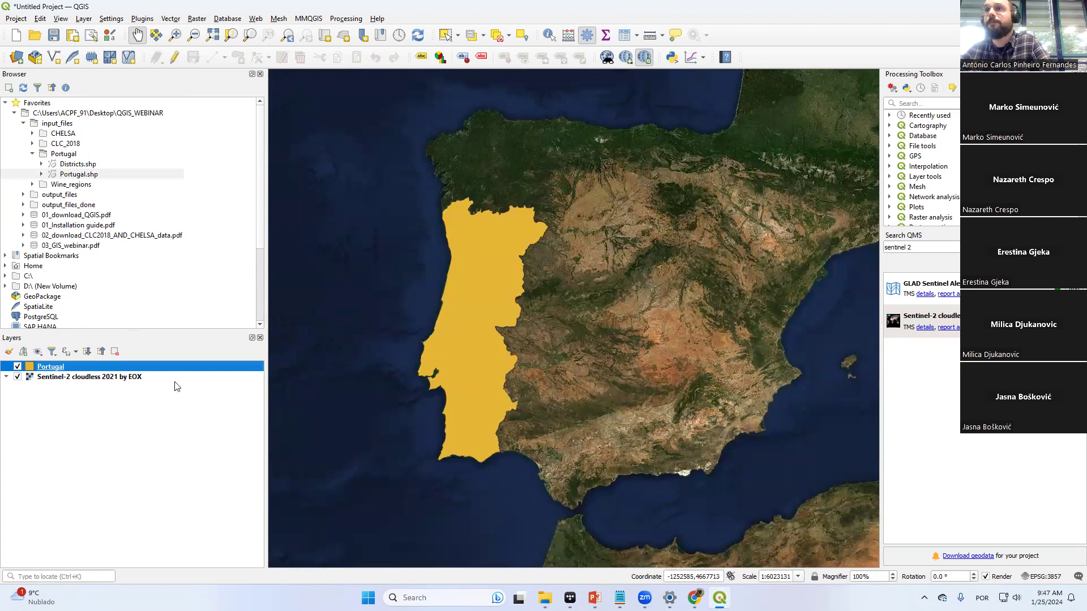
Remove the Portugal layer from the project
right_click(50, 369)
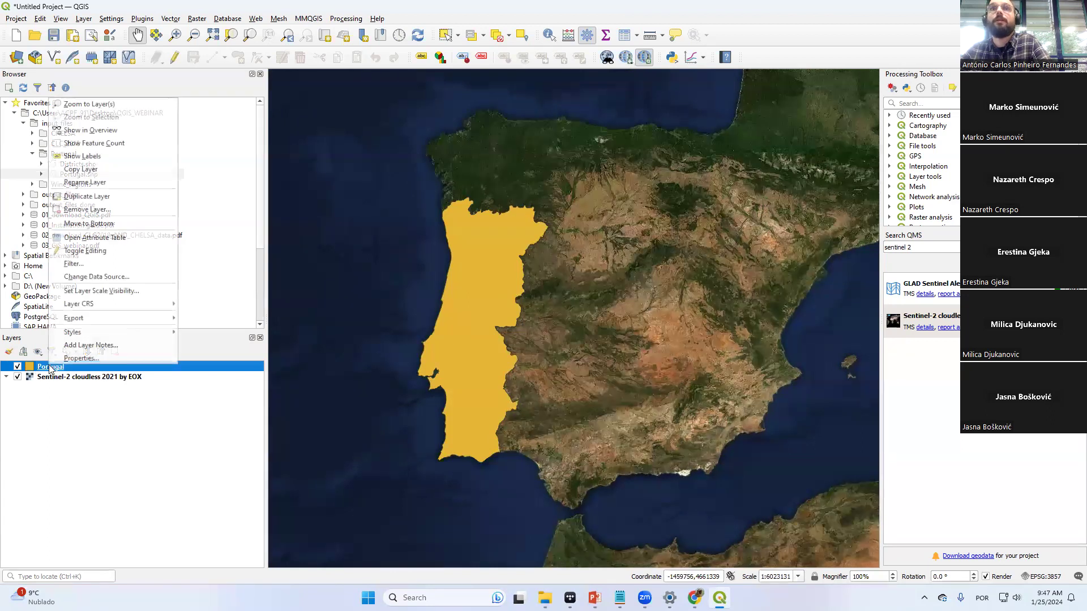
click(106, 216)
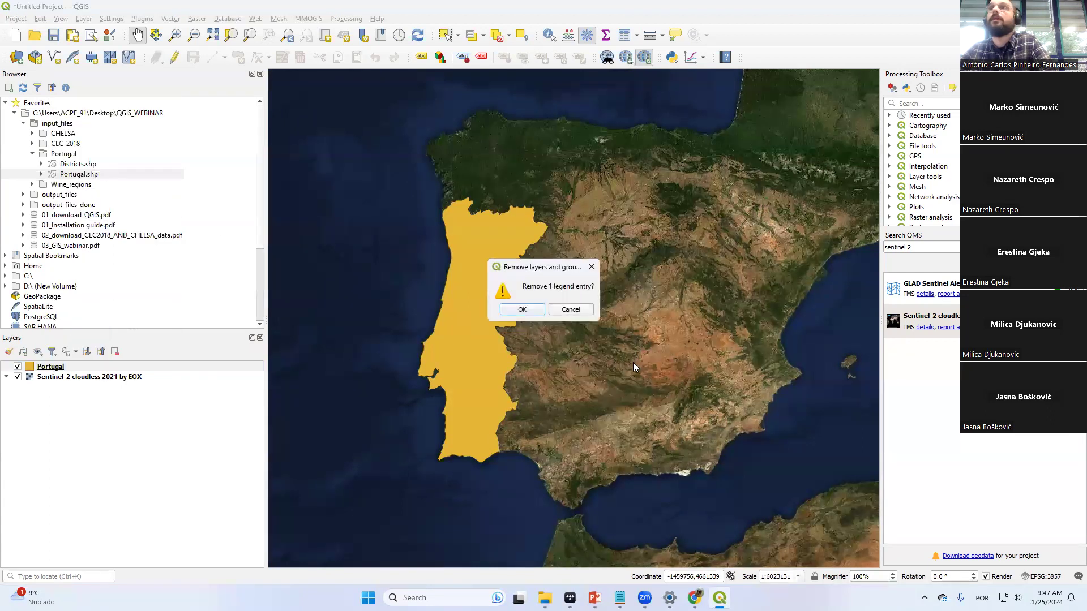
click(522, 310)
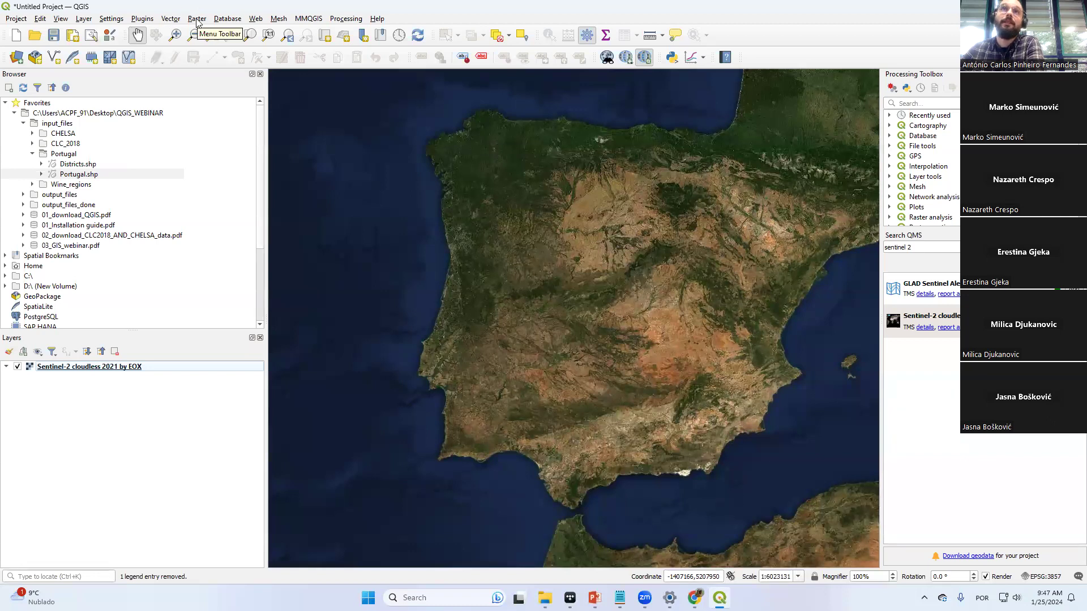
click(169, 20)
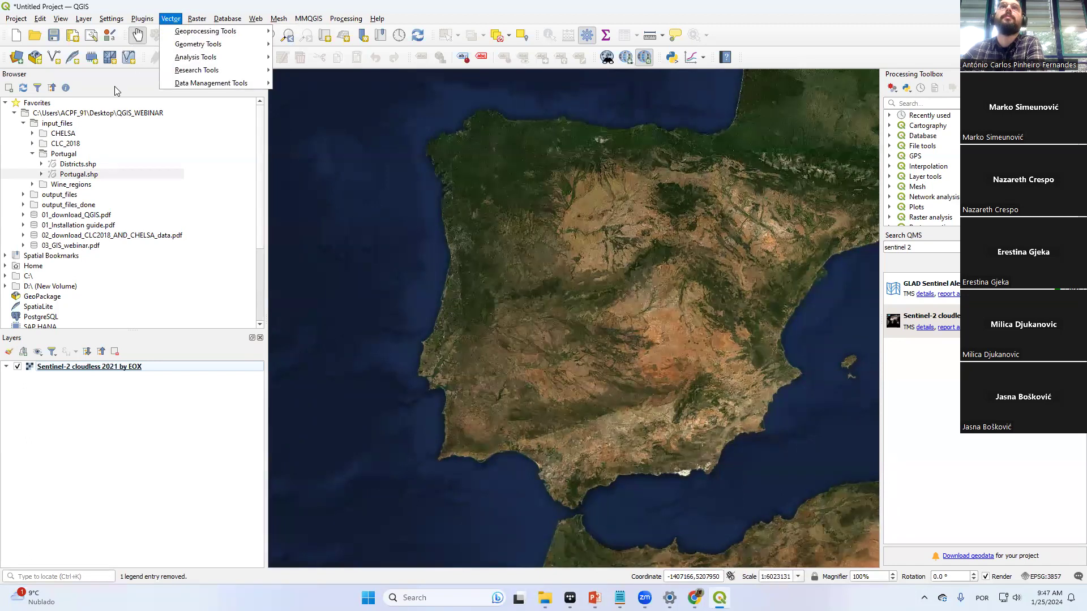
key(Down)
key(Right)
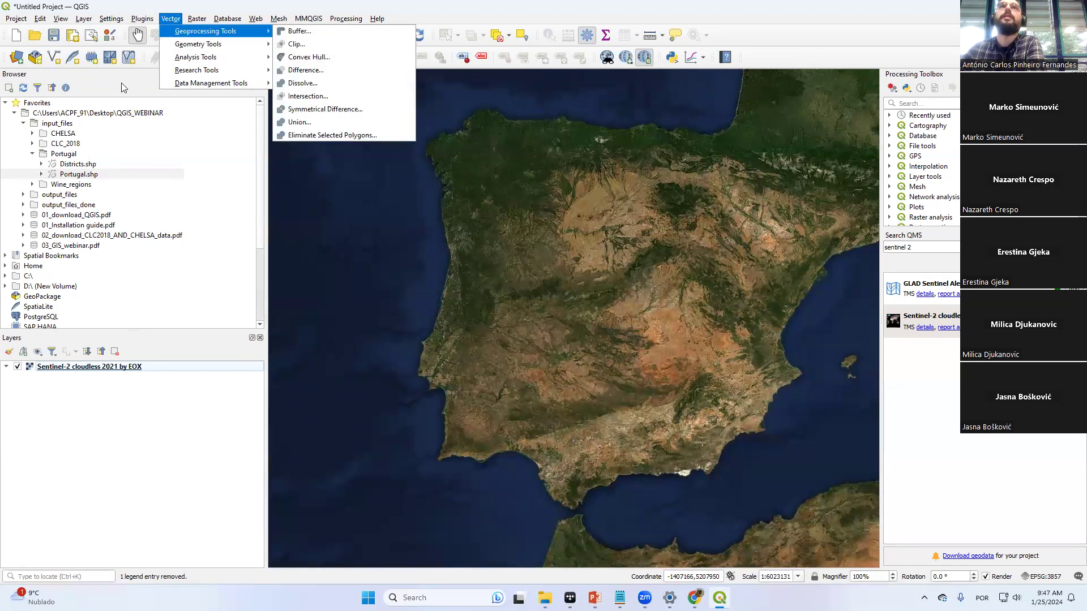
mouse_move(82, 20)
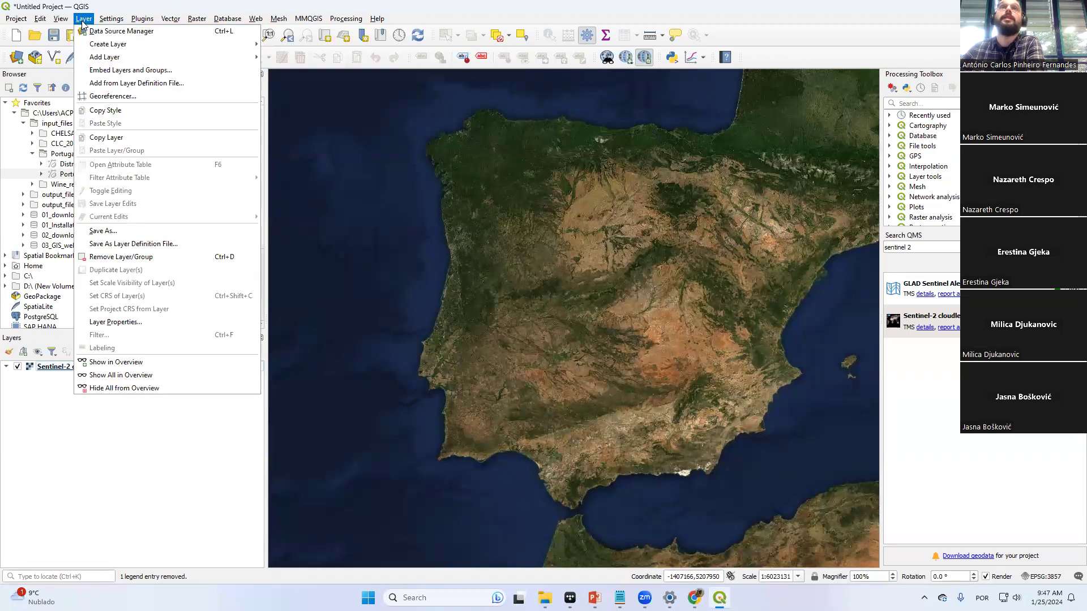
mouse_move(120, 59)
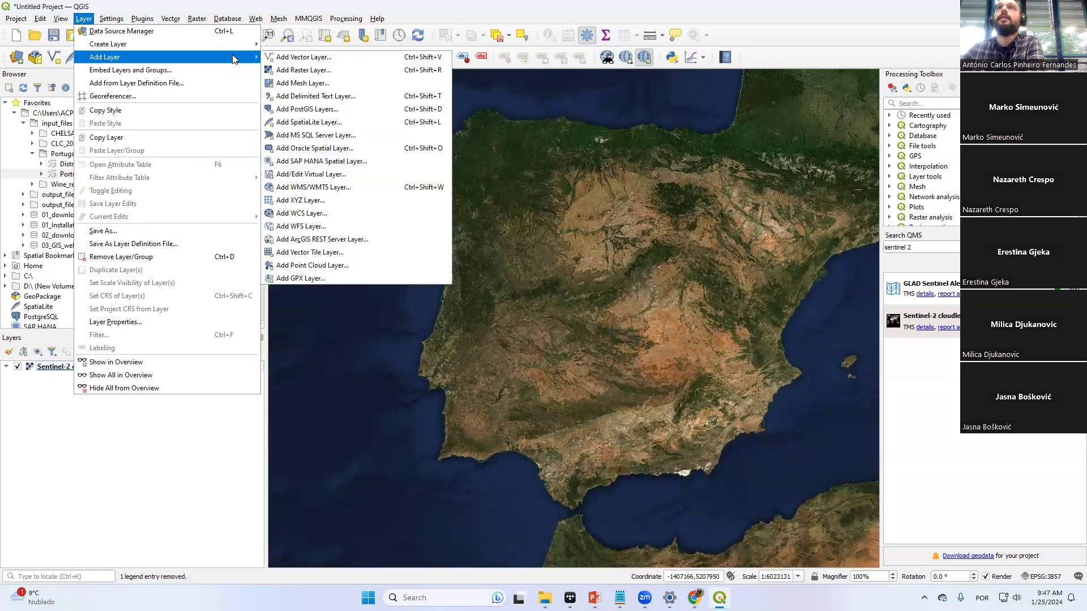
click(259, 3)
Start adding a vector layer from a file, browse to QGIS_WEBINAR/input_files/Portugal on the desktop, and enlarge the file dialog
click(87, 20)
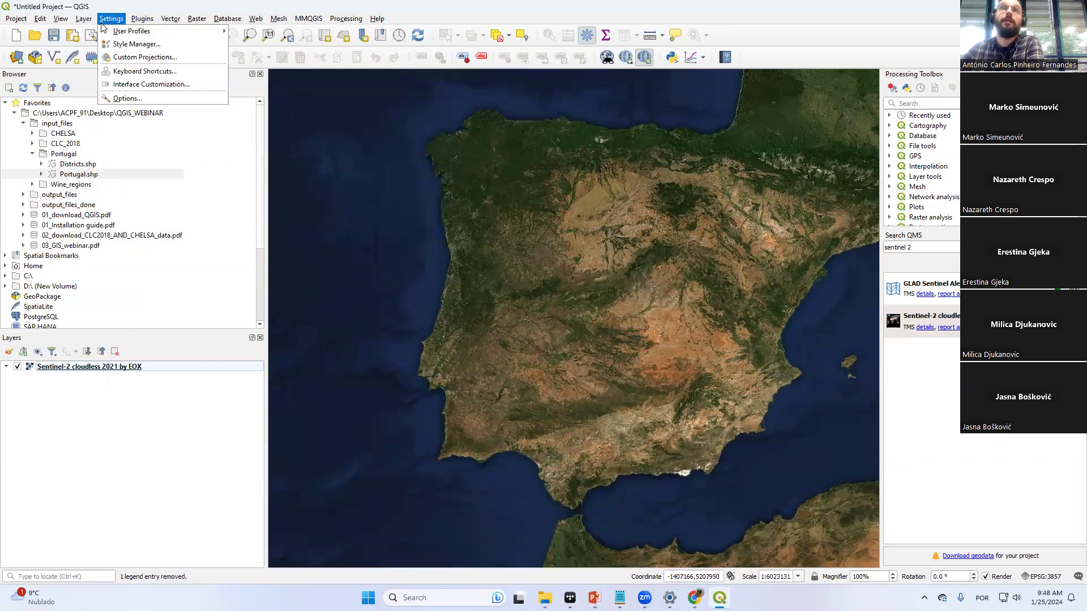
mouse_move(100, 59)
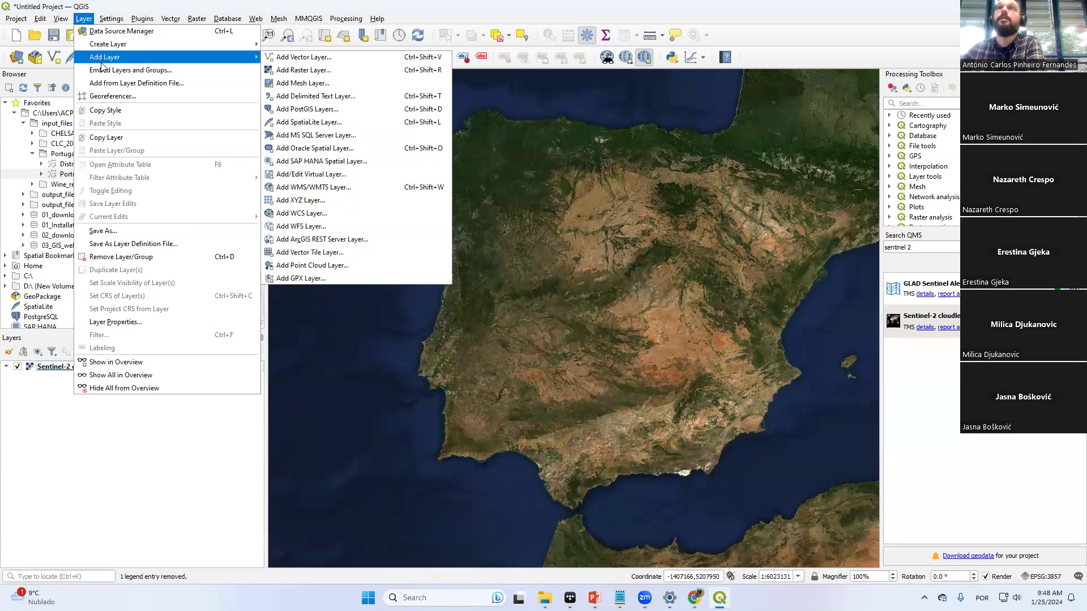
click(329, 61)
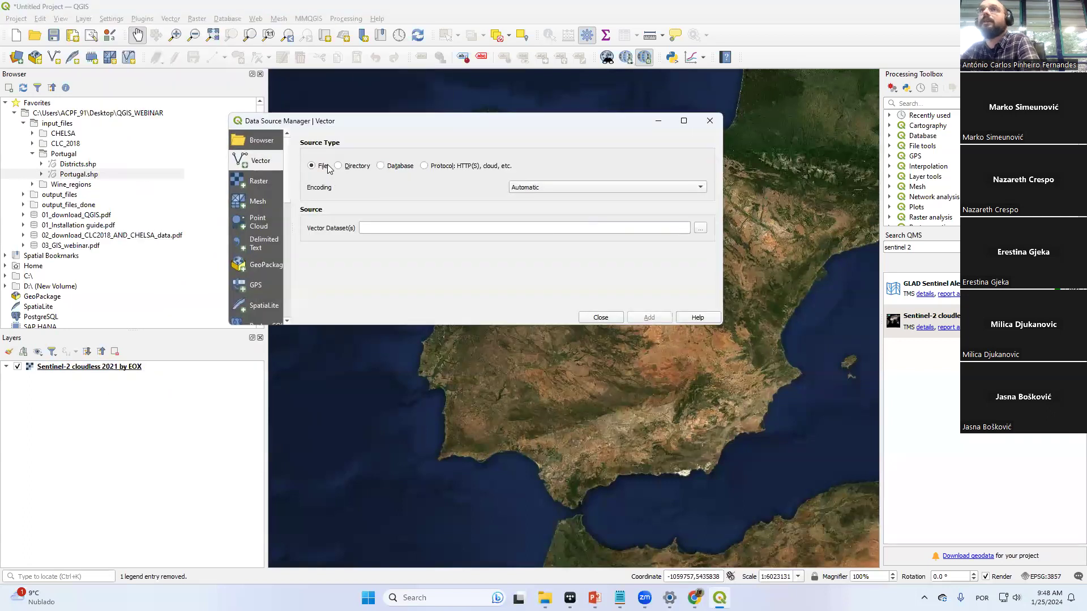
click(701, 228)
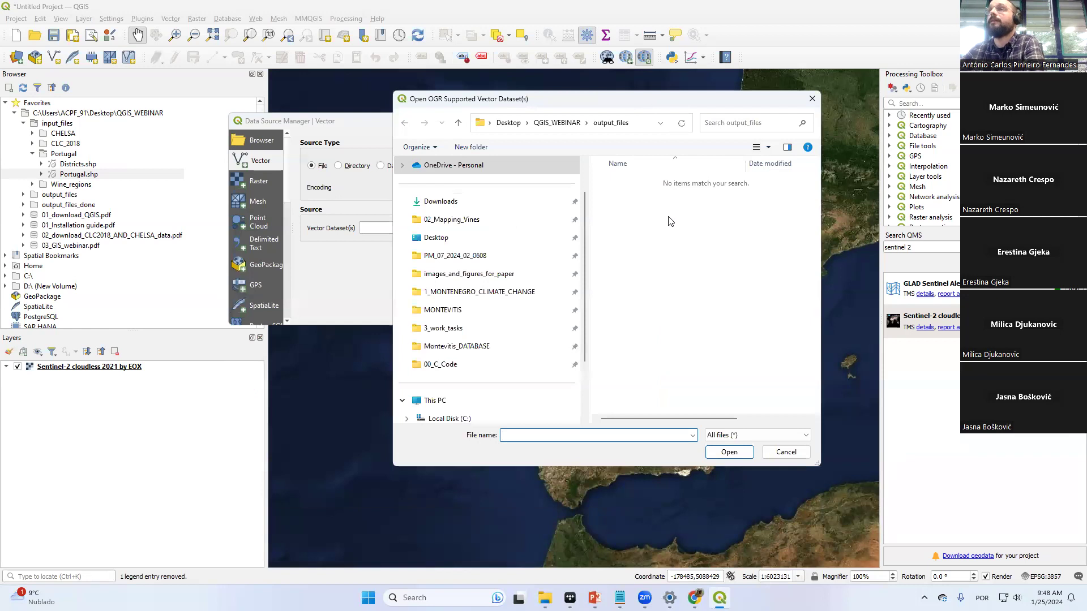
click(473, 240)
double_click(625, 196)
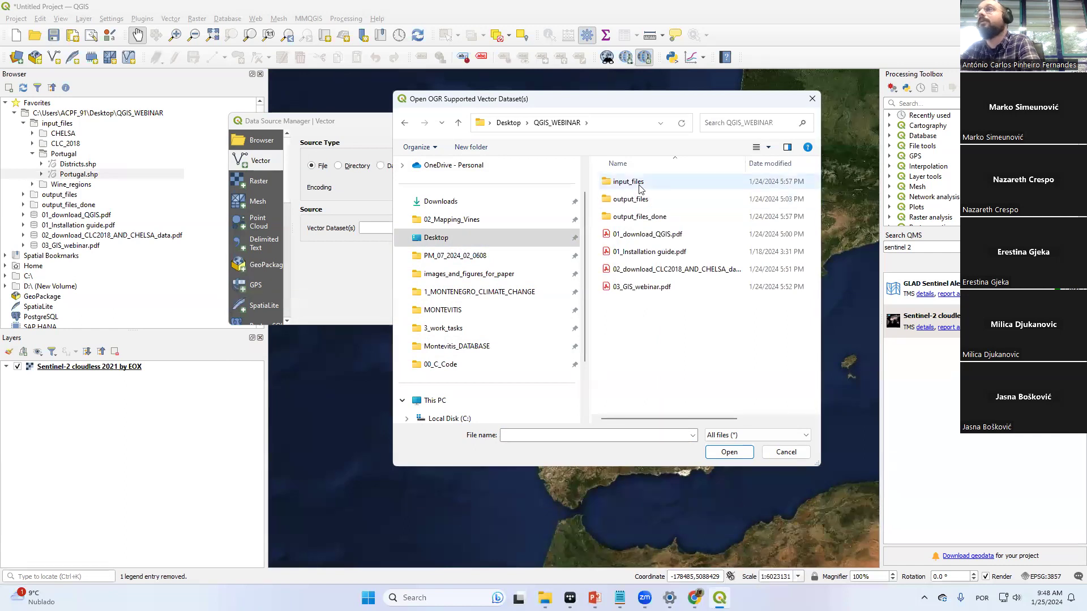
double_click(642, 183)
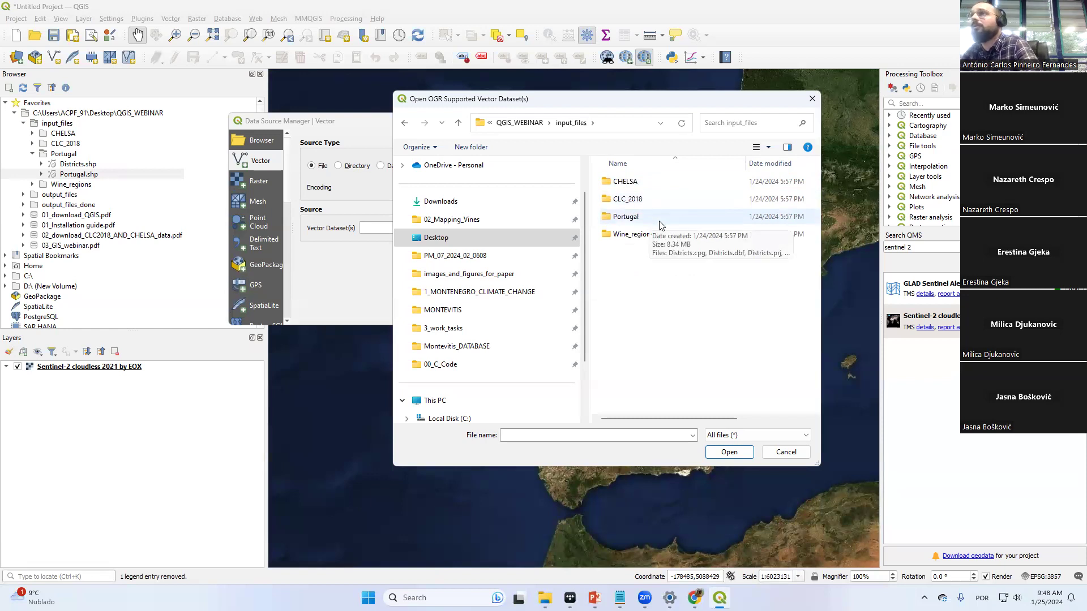
double_click(651, 222)
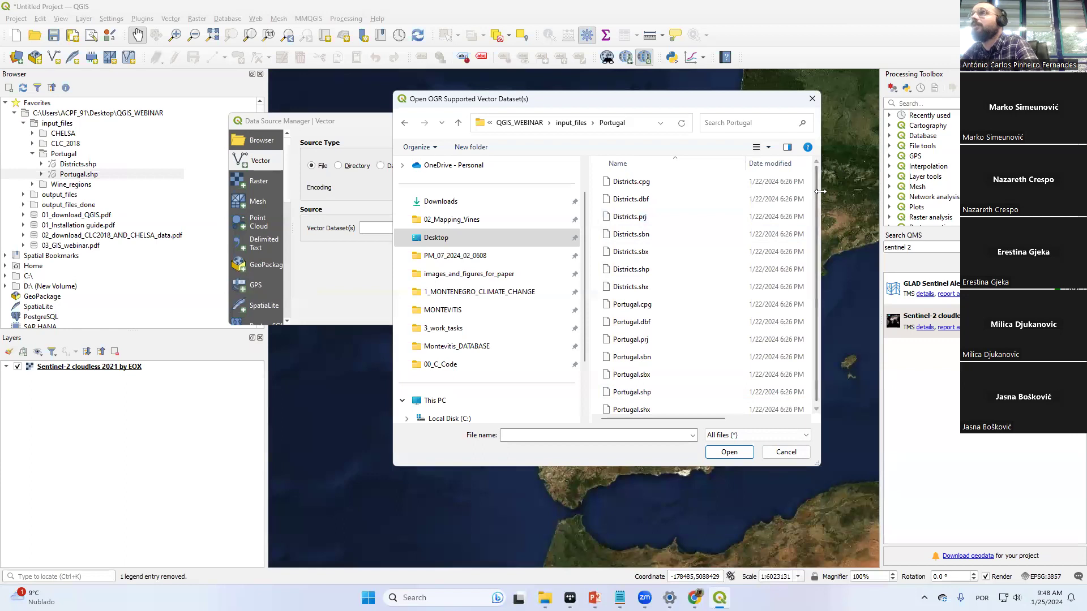
drag(821, 192, 996, 192)
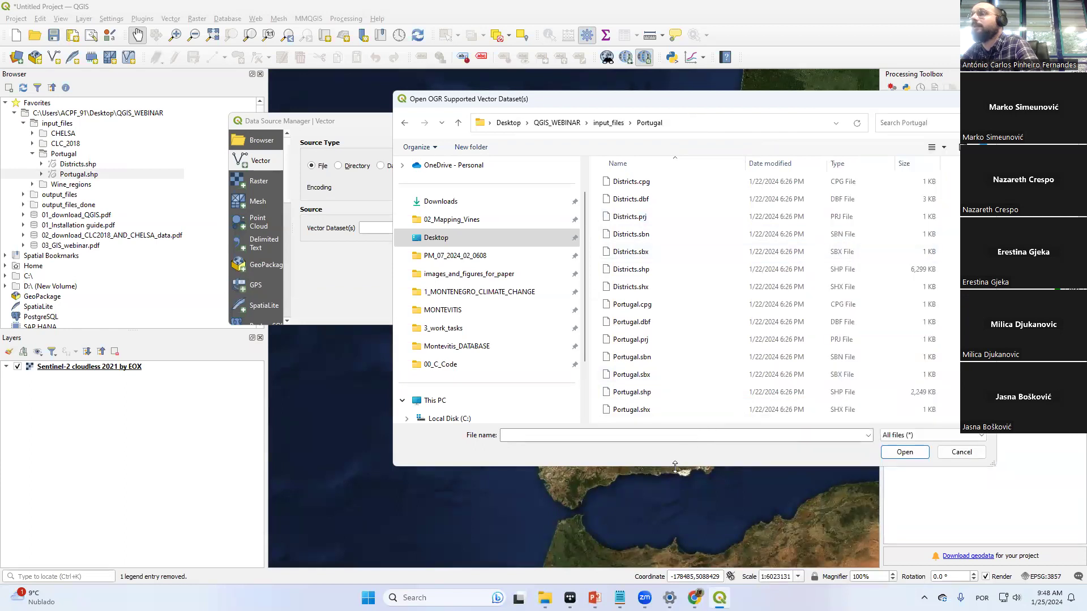
drag(676, 467, 675, 538)
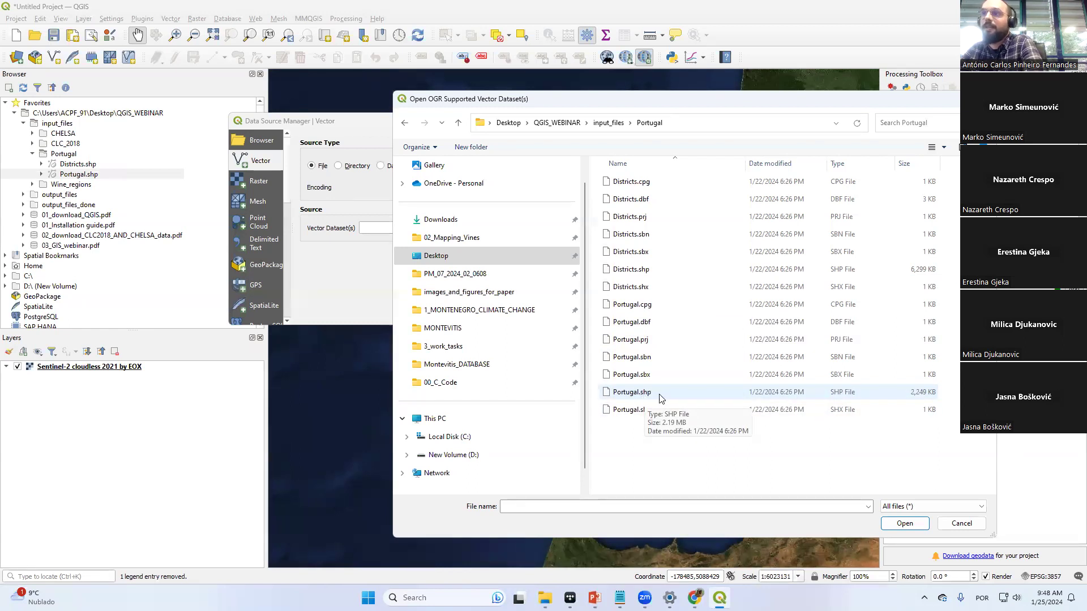
Choose Portugal.shp as the vector dataset, add it to the project, and close the data source dialog
click(700, 395)
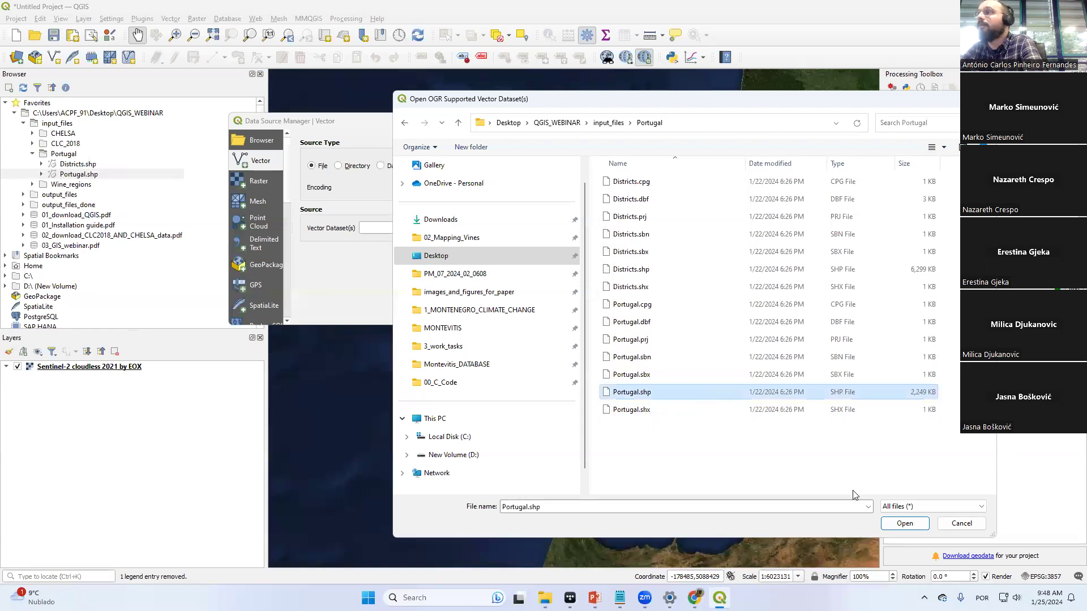
click(905, 524)
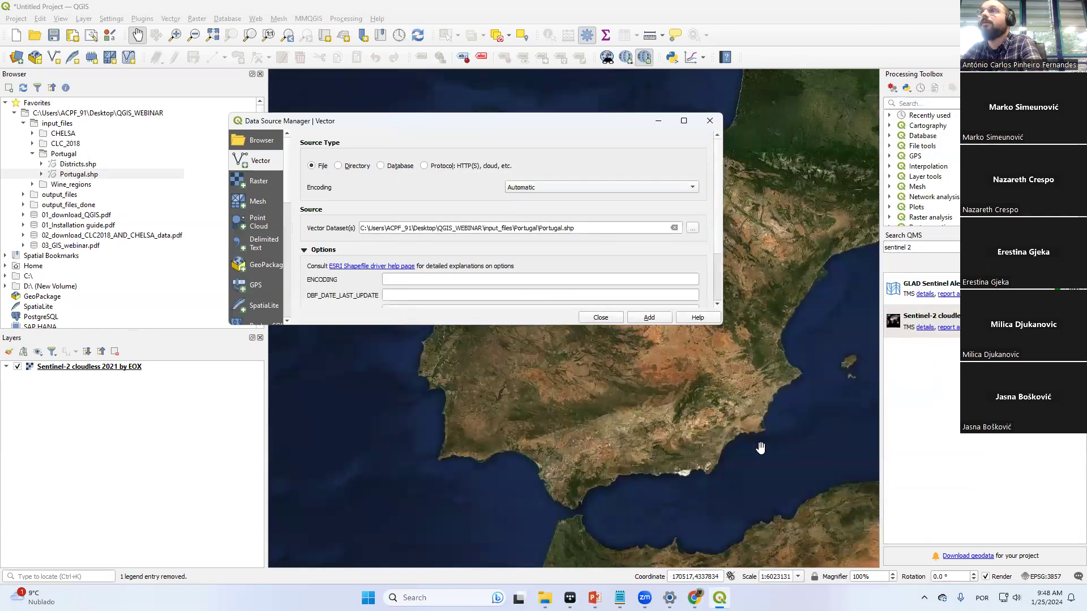
click(650, 319)
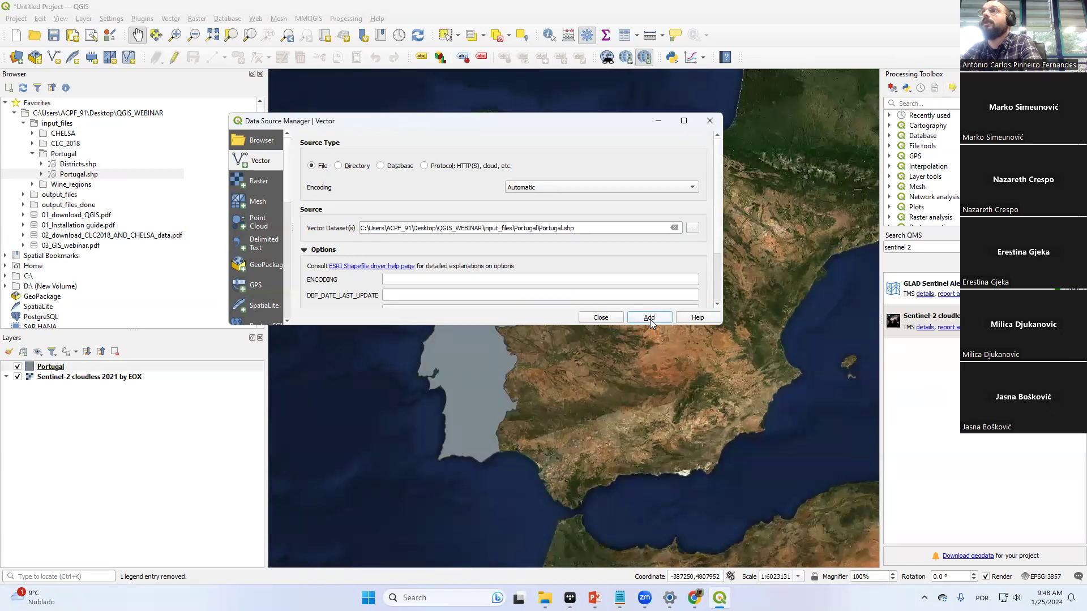
click(608, 321)
drag(502, 303, 529, 280)
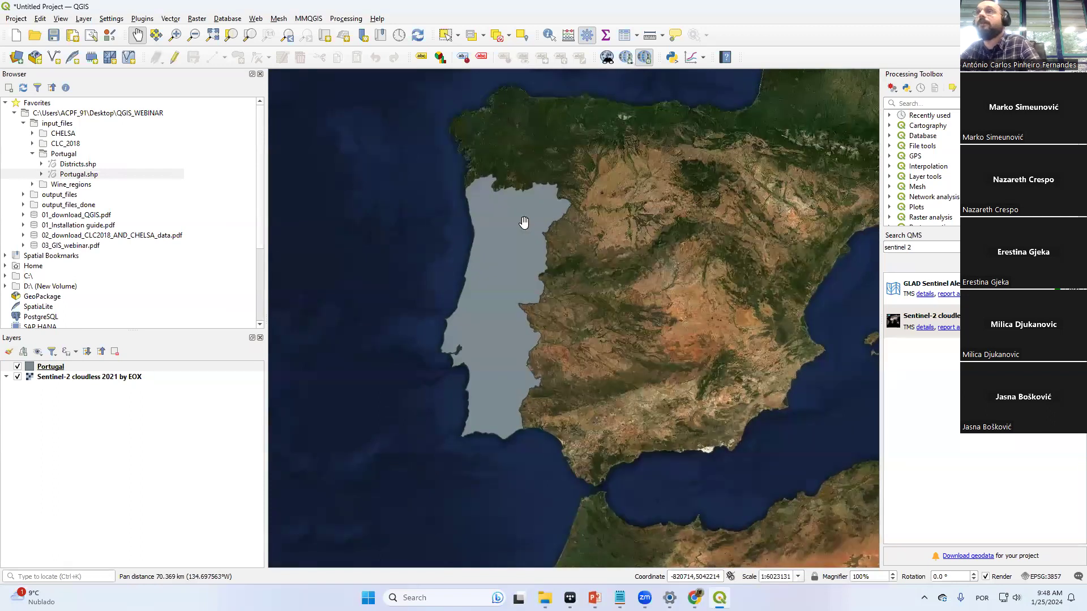
key(alt+Tab)
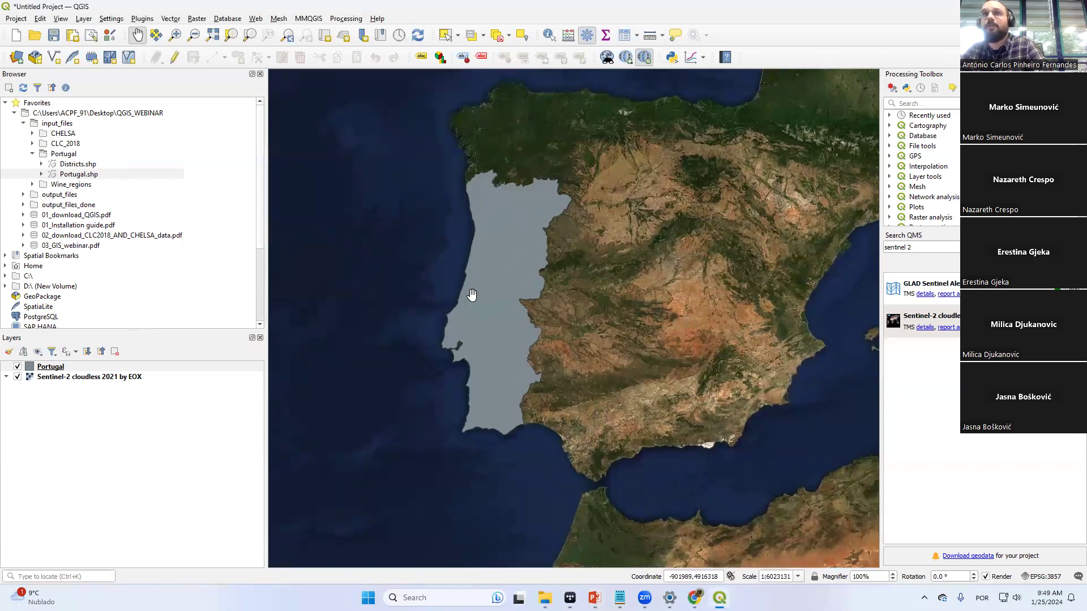
Open the Portugal layer's symbology properties and move the dialog aside so the country stays visible on the map
click(46, 369)
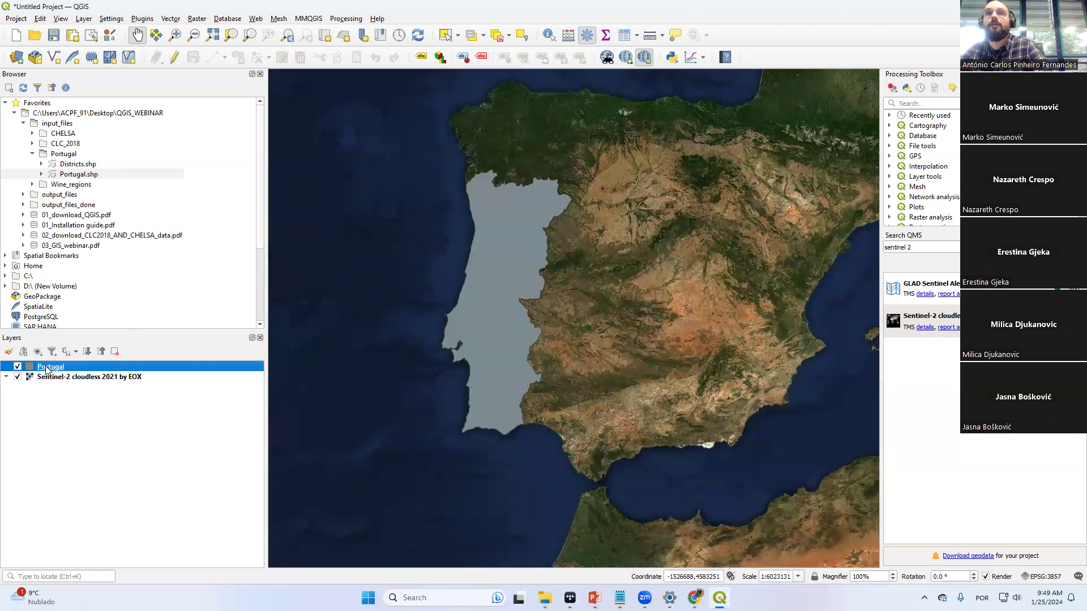
right_click(76, 369)
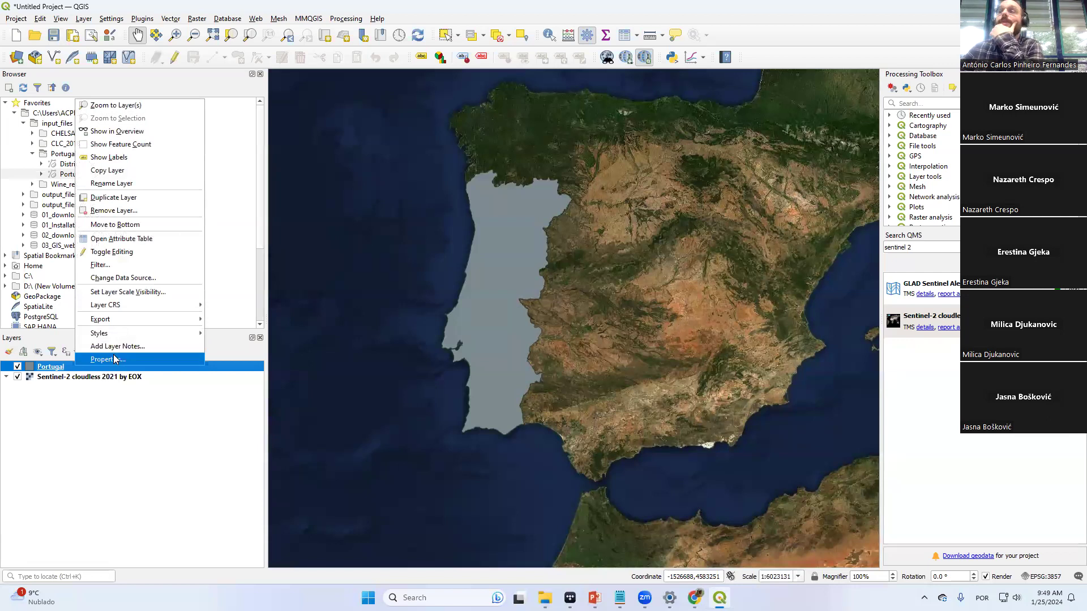
click(108, 359)
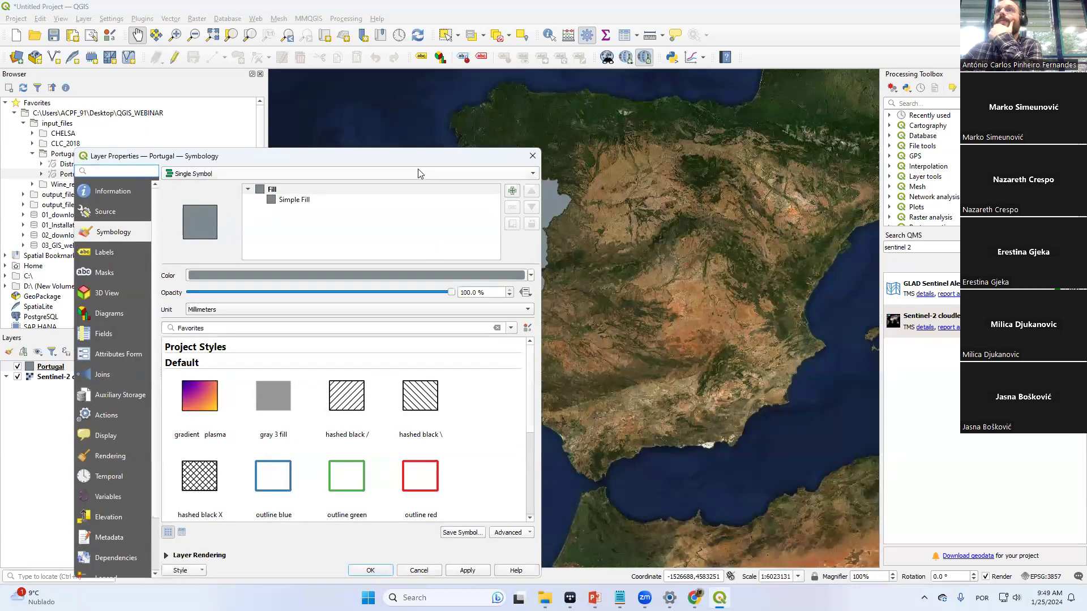
drag(411, 157, 393, 29)
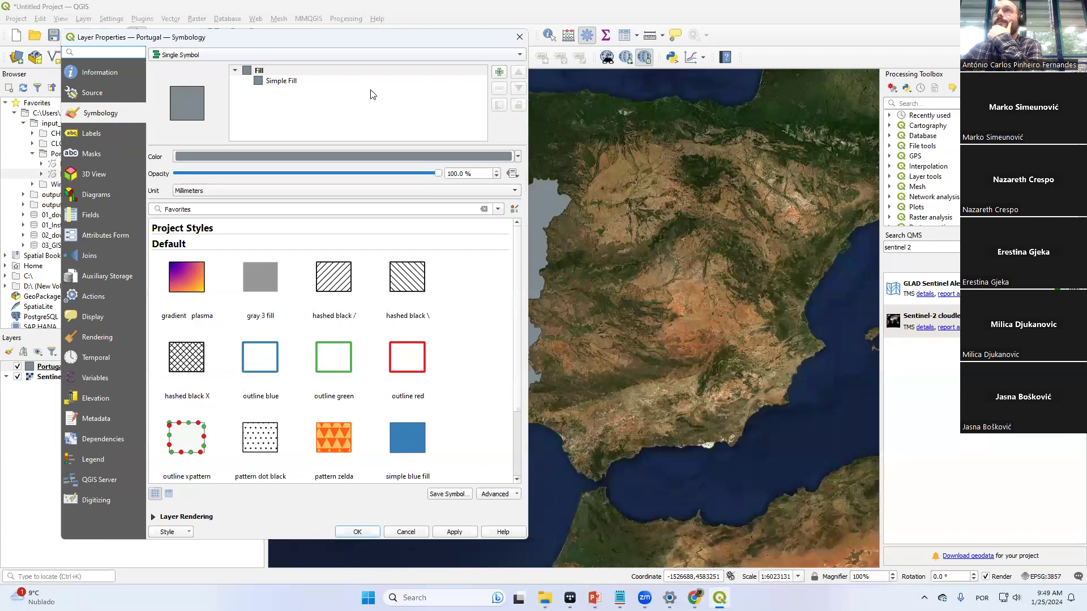
drag(339, 37, 253, 57)
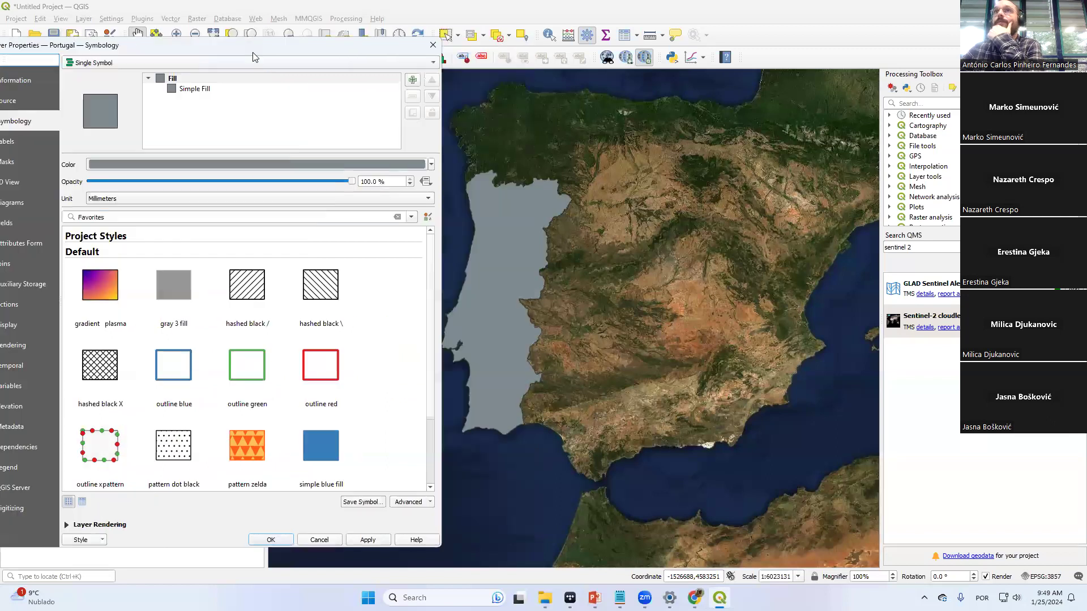
Set the fill color of the Portugal layer's Simple Fill symbol to bright green
click(194, 90)
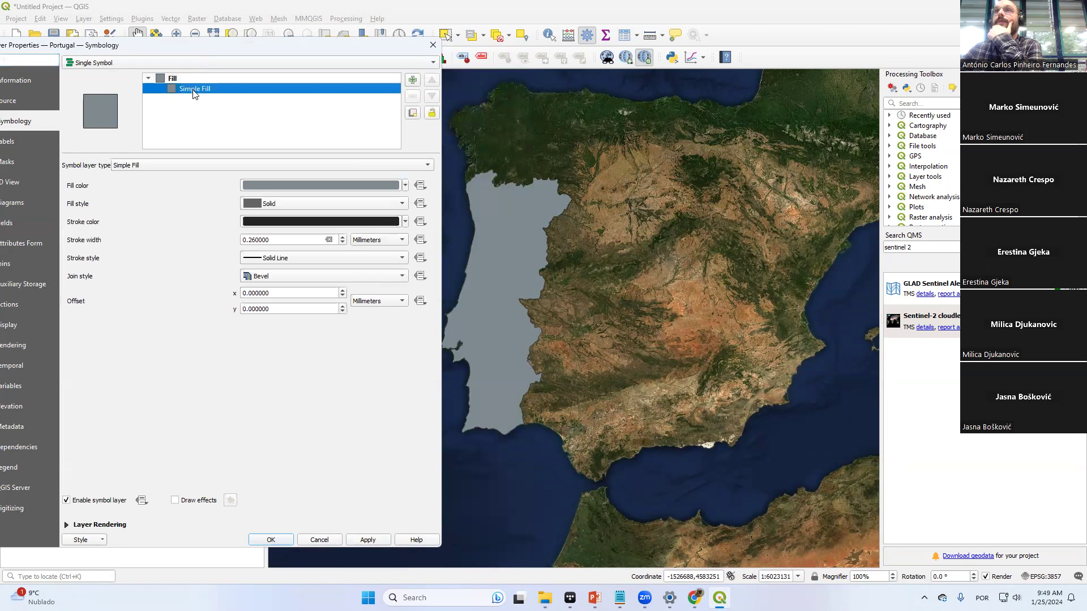
click(405, 186)
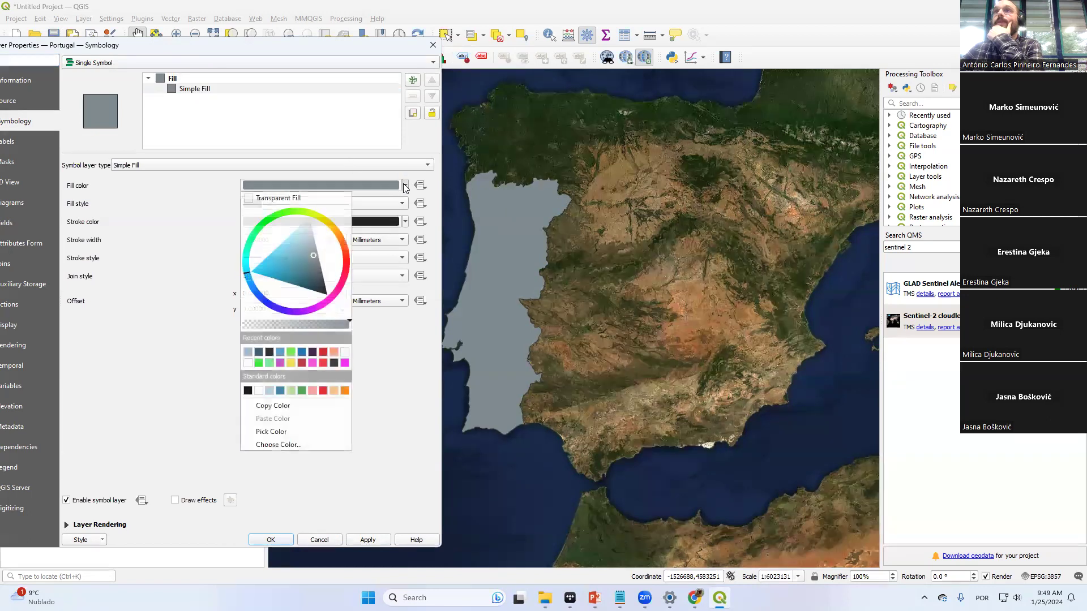
click(283, 219)
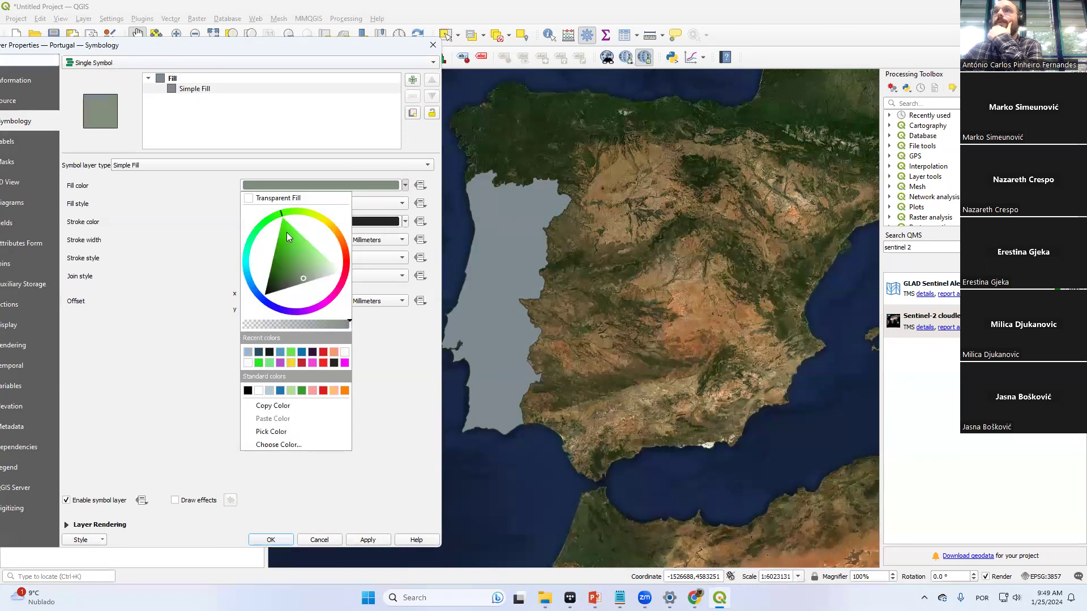
click(286, 233)
click(217, 231)
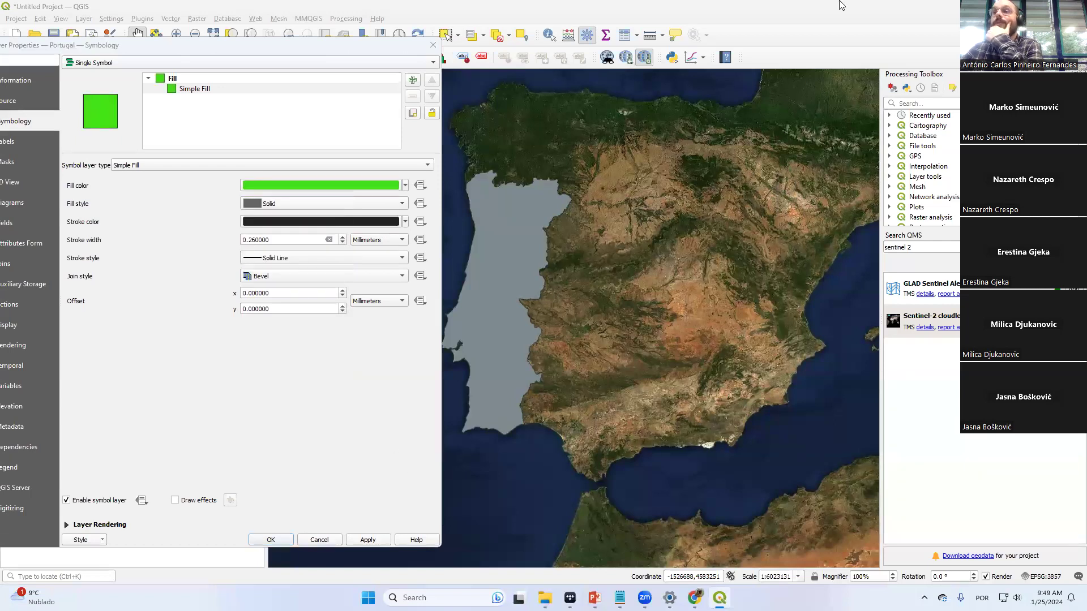
Apply the green fill, then set the Portugal layer's stroke color to magenta and apply it to the map
click(380, 542)
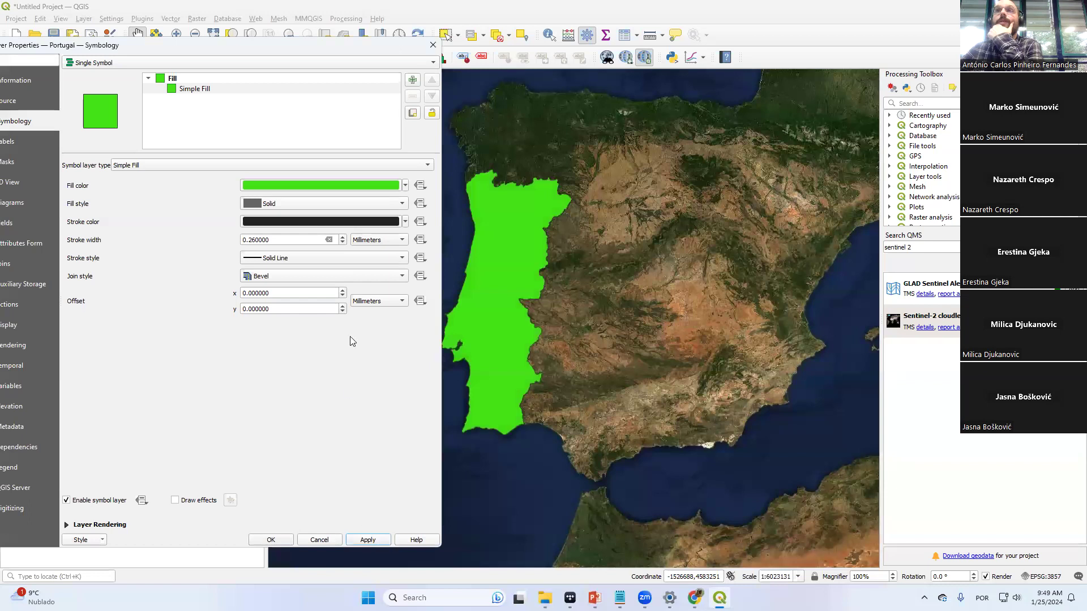
click(406, 223)
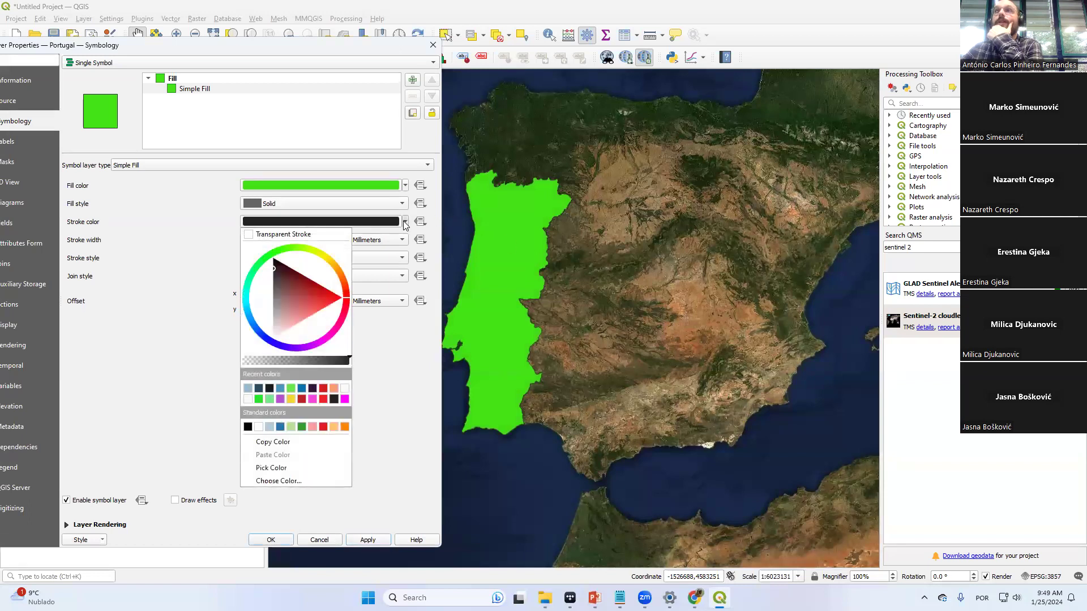
click(325, 339)
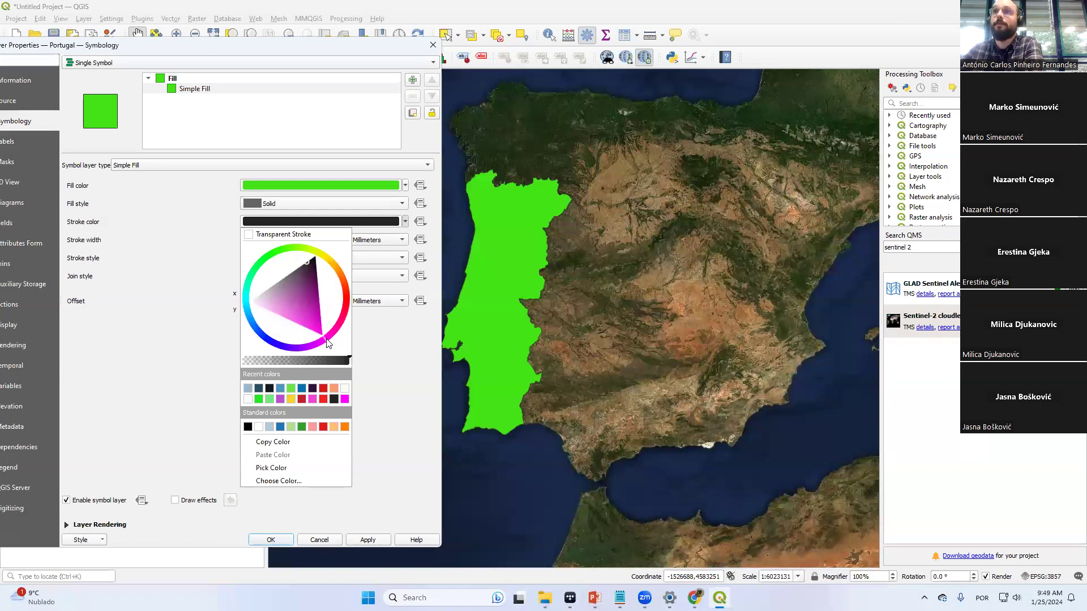
click(376, 543)
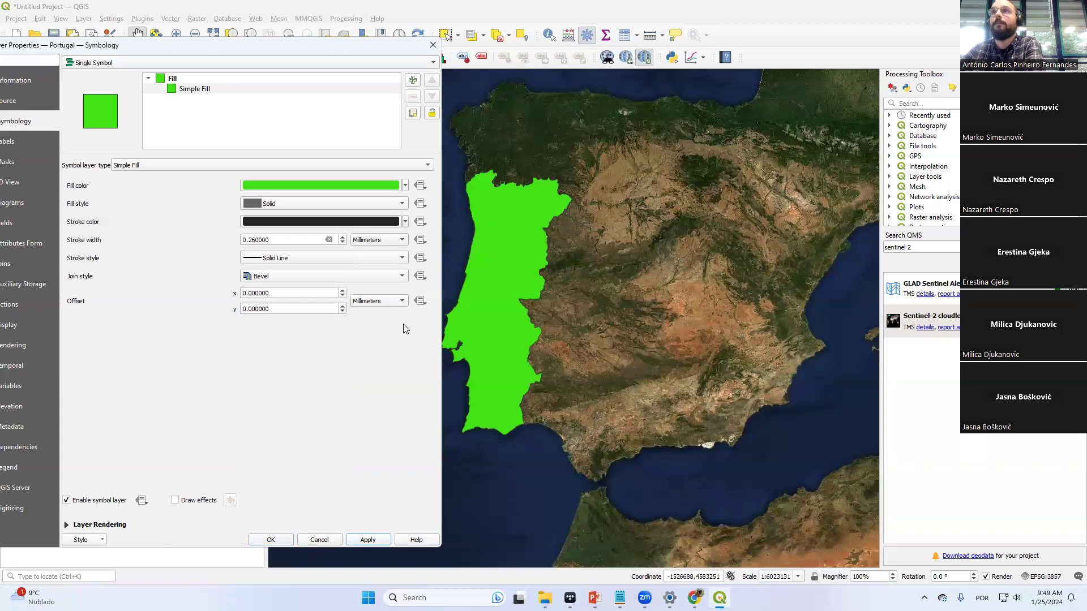
click(405, 221)
click(315, 328)
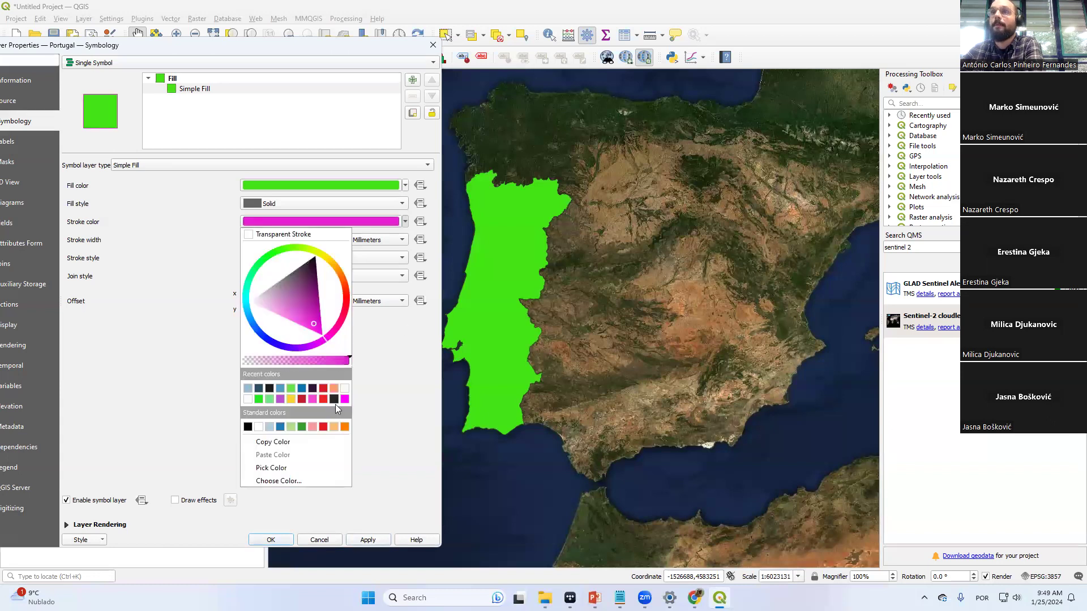
click(367, 539)
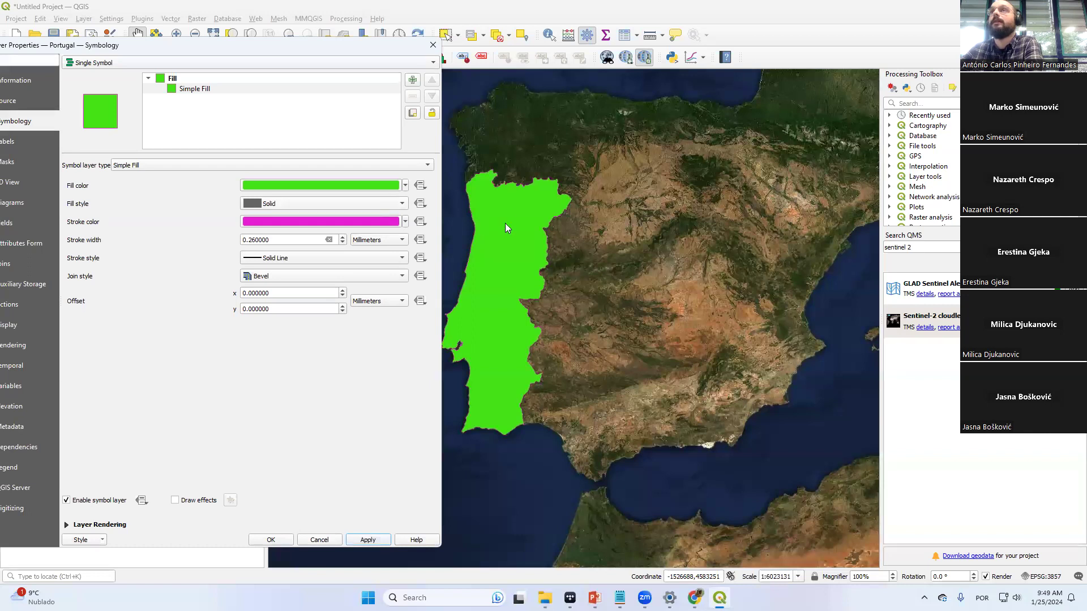
Try the Dense 3 fill style on the Portugal layer's Simple Fill symbol and apply it to the map
click(331, 202)
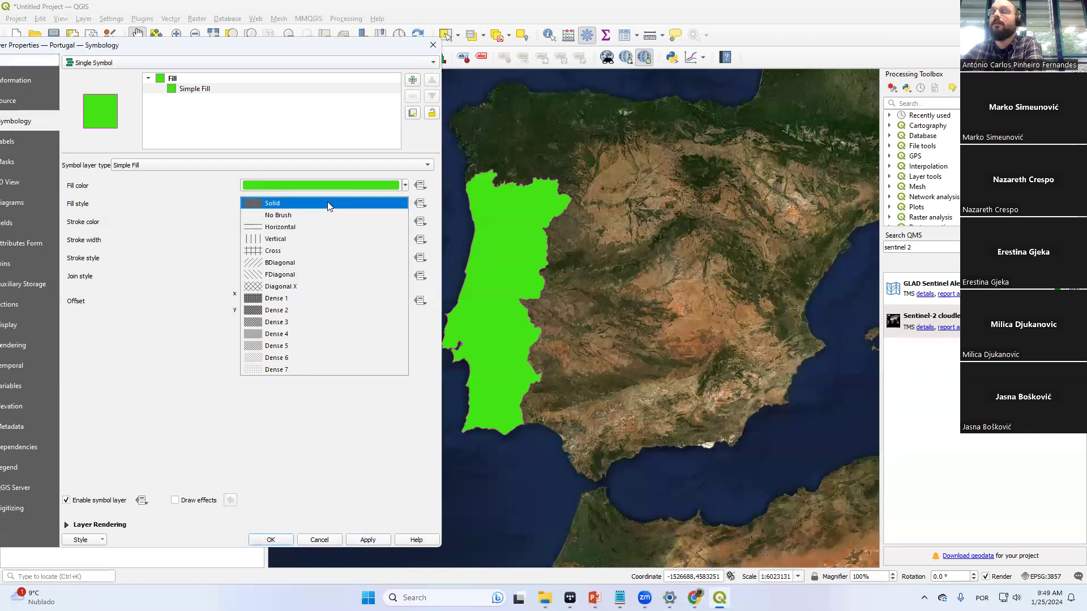
click(291, 323)
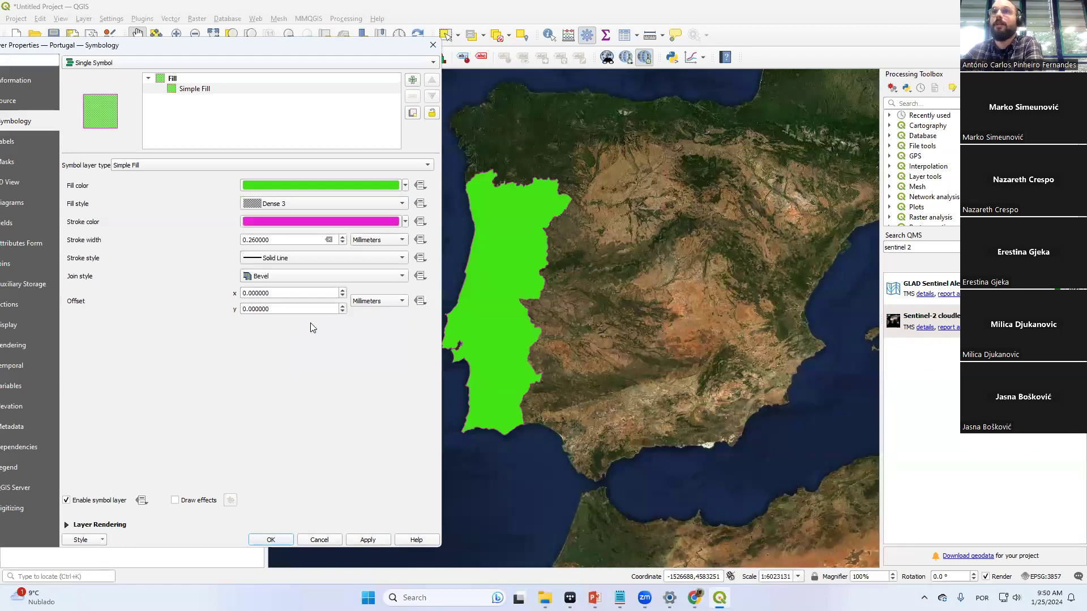
click(375, 542)
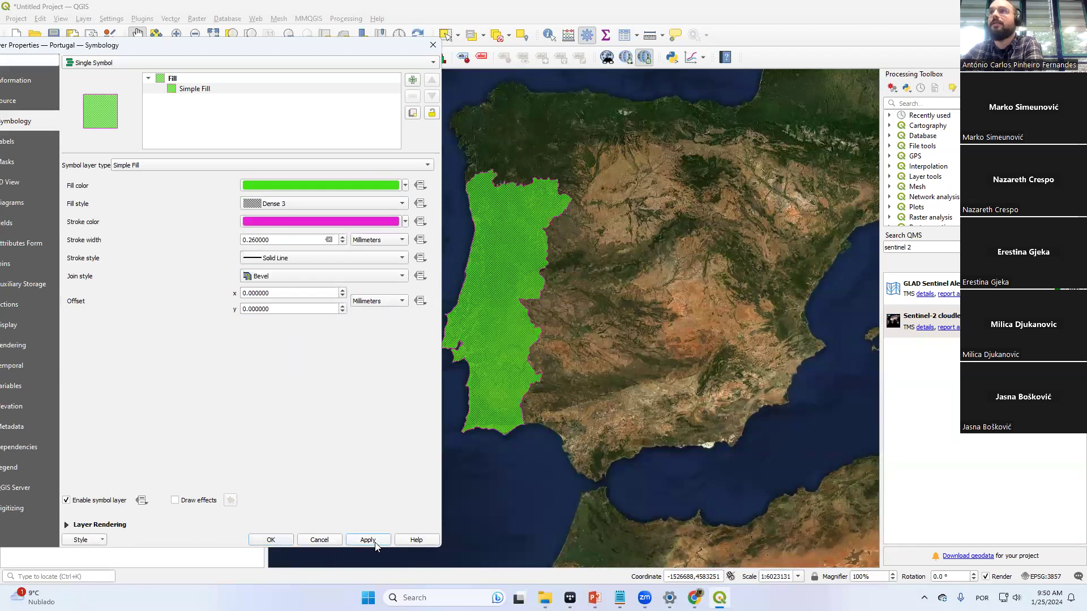
Set the Portugal layer's fill style to No Brush, apply it, and close the layer properties
click(404, 204)
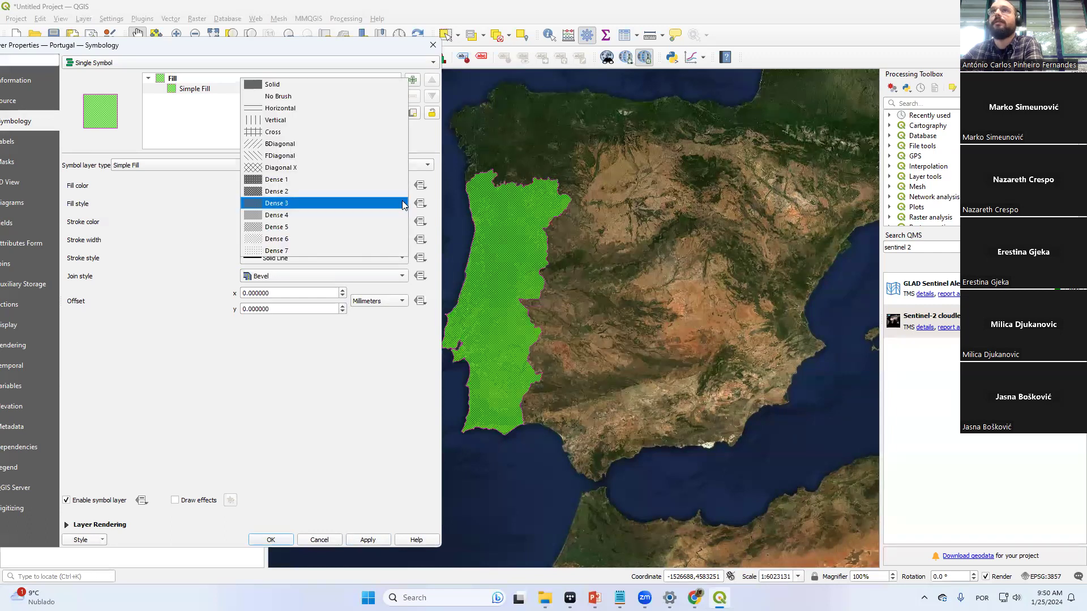
click(316, 97)
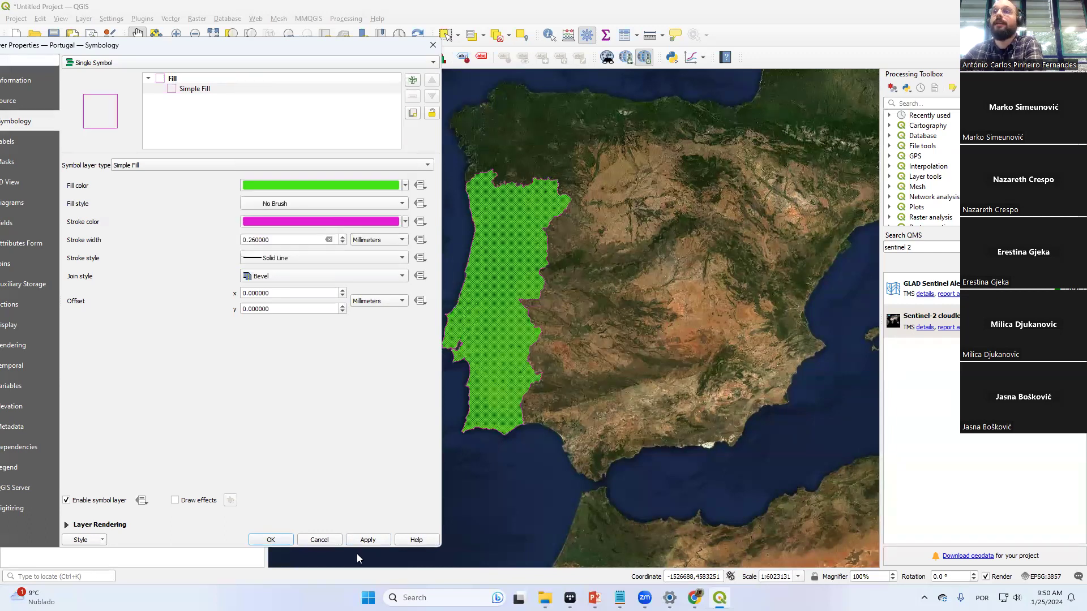
click(367, 540)
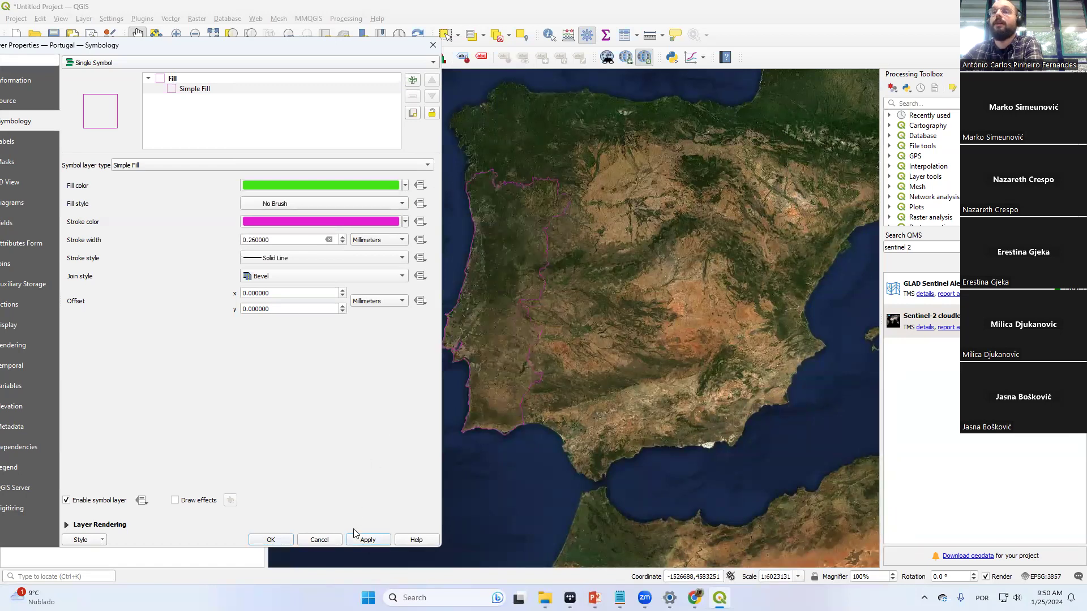
click(282, 545)
Examine the Portugal outline against the satellite basemap along the coast and the inland border
scroll(520, 216, up, 1)
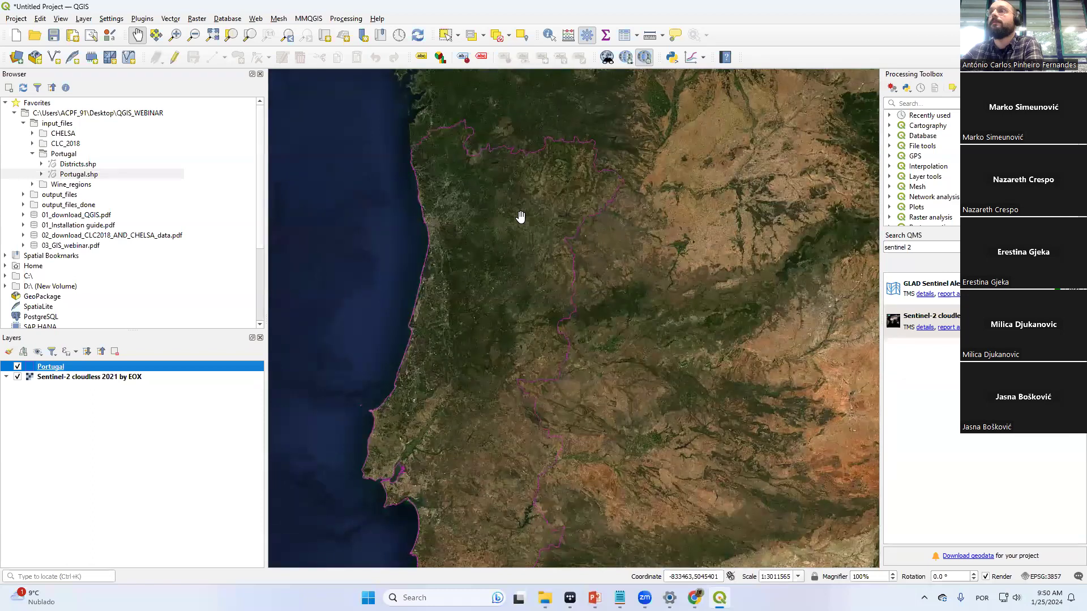
scroll(520, 216, up, 1)
scroll(476, 236, down, 2)
drag(483, 279, 504, 256)
scroll(483, 255, up, 1)
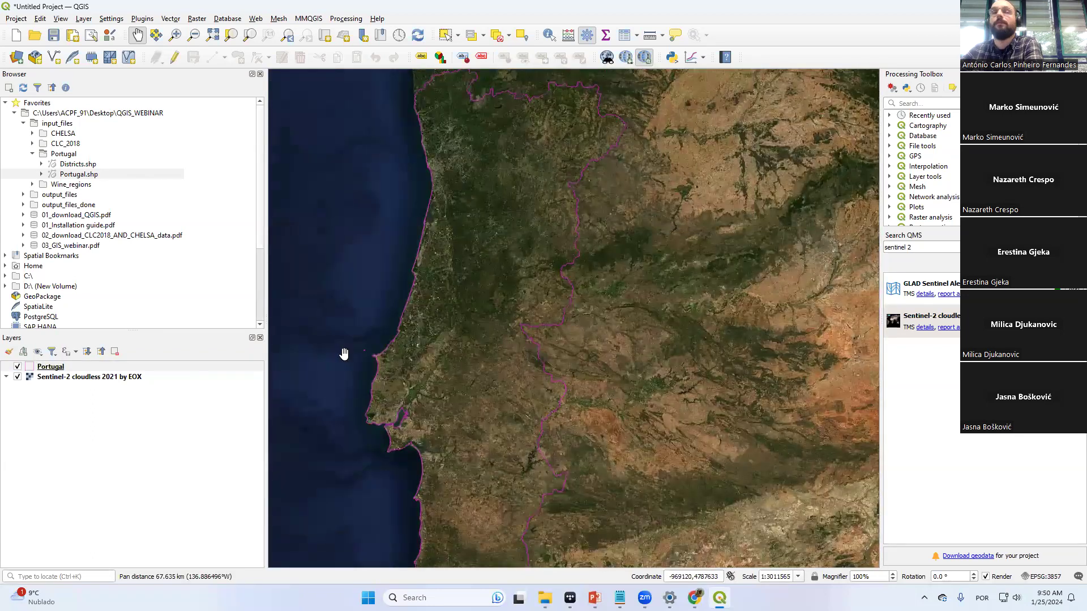
key(alt+Tab)
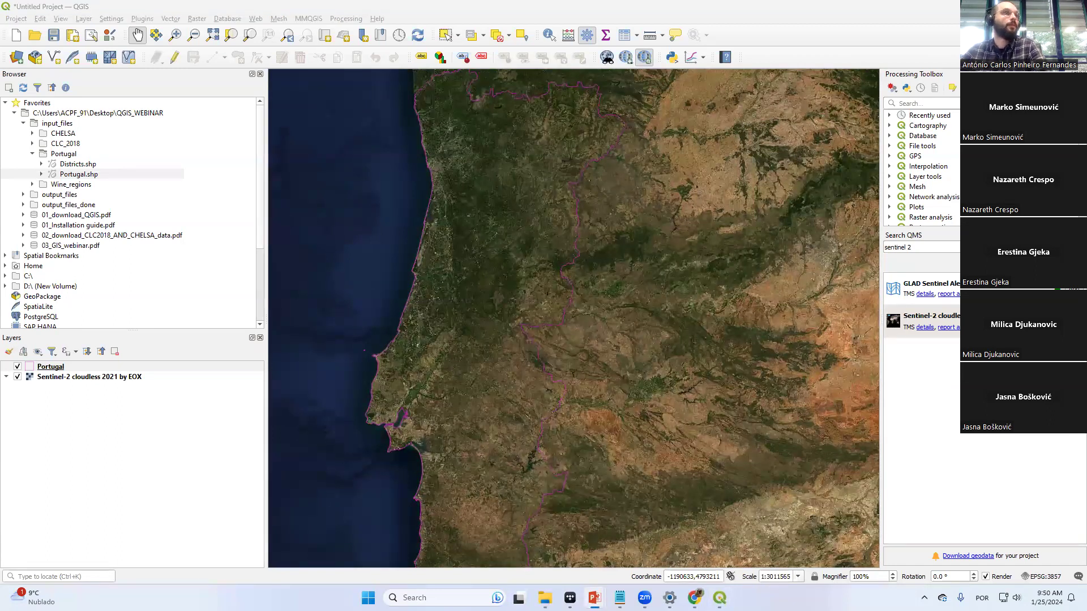
drag(497, 284, 475, 284)
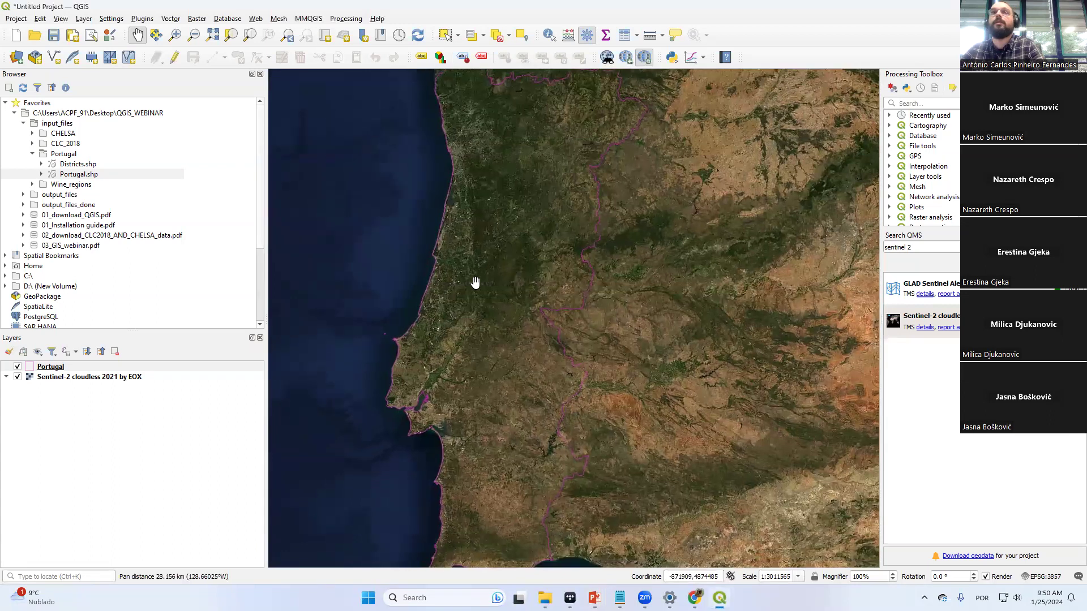
Collapse the Portugal folder, expand Wine_regions, and add Wine_regions.shp to the map as a layer
click(32, 154)
click(32, 165)
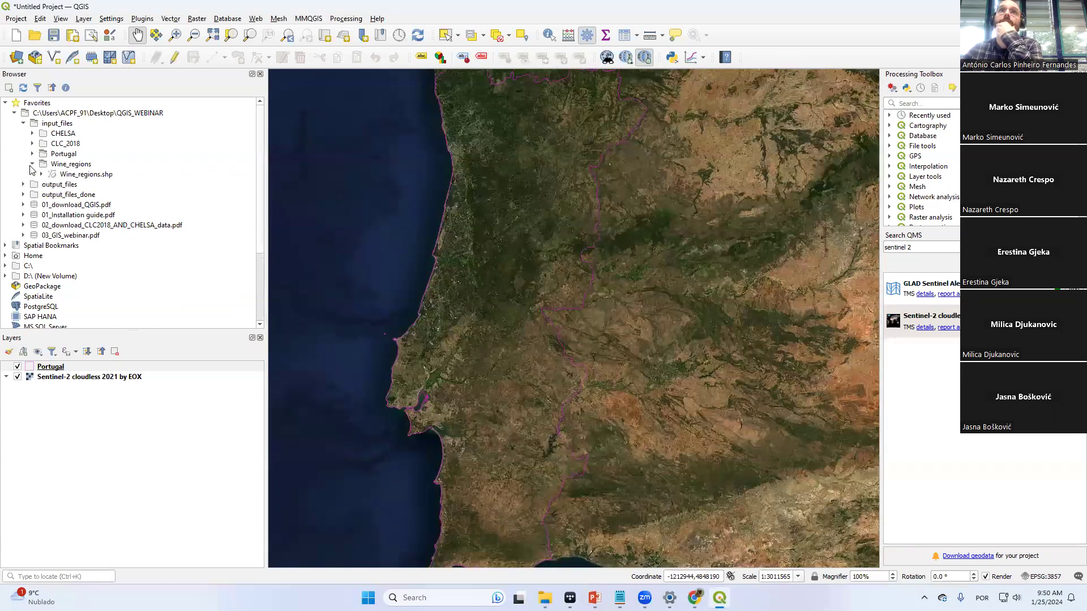
click(59, 175)
drag(51, 177, 440, 211)
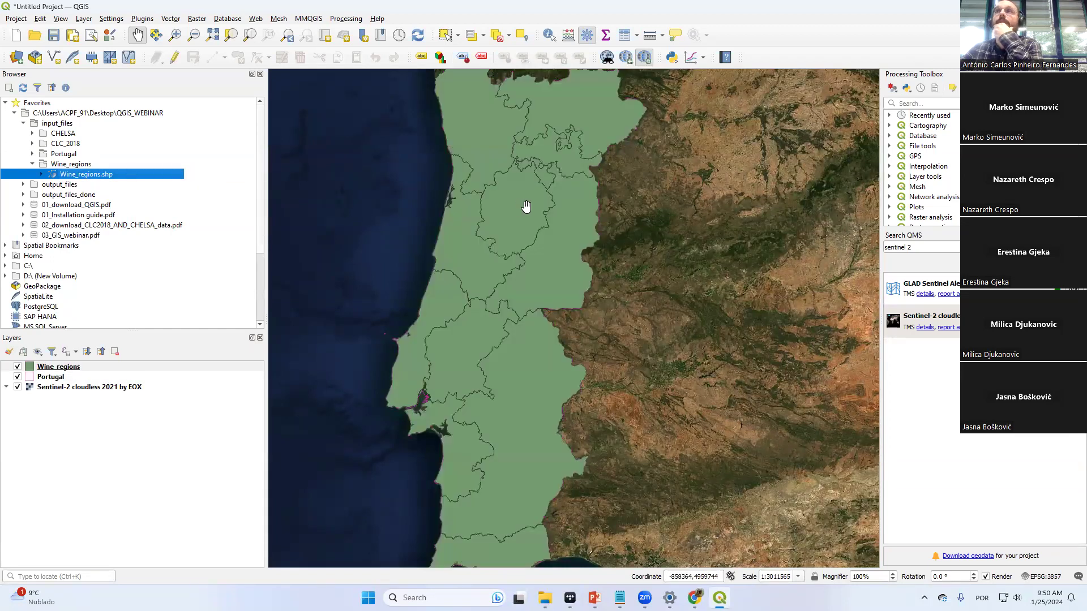
drag(524, 207, 487, 223)
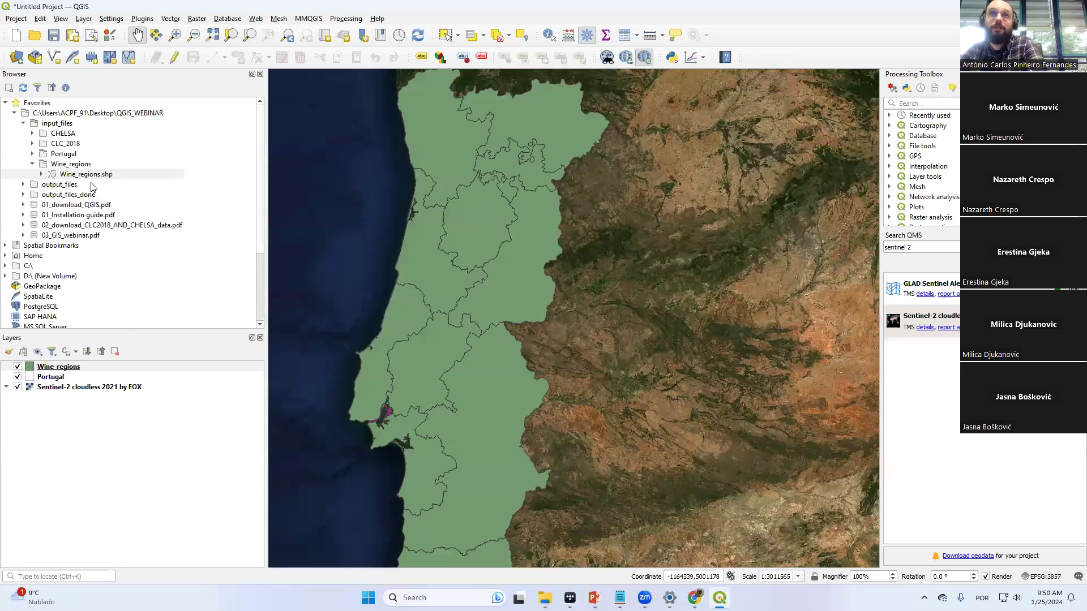
Open the attribute table of the Wine_regions layer and move it aside so Portugal stays visible on the map
click(41, 176)
click(42, 176)
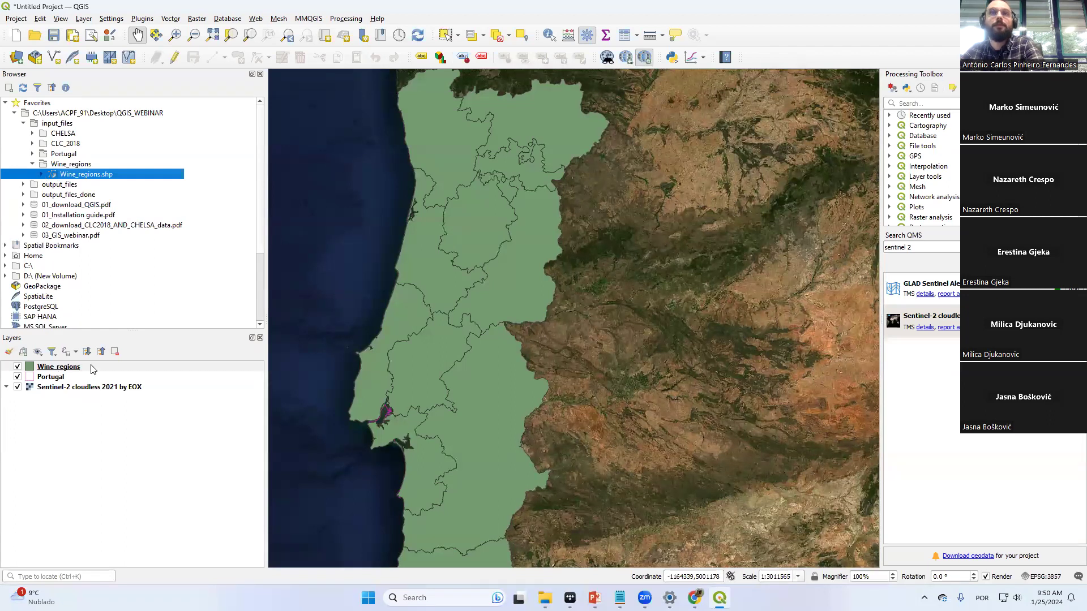
drag(444, 243, 427, 246)
scroll(427, 246, down, 1)
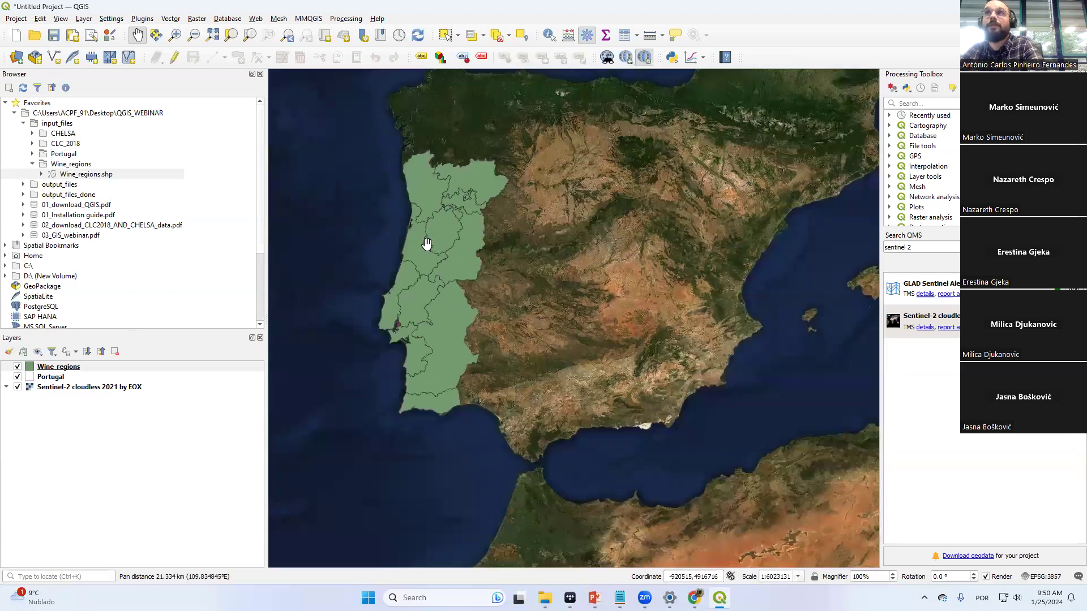
right_click(91, 370)
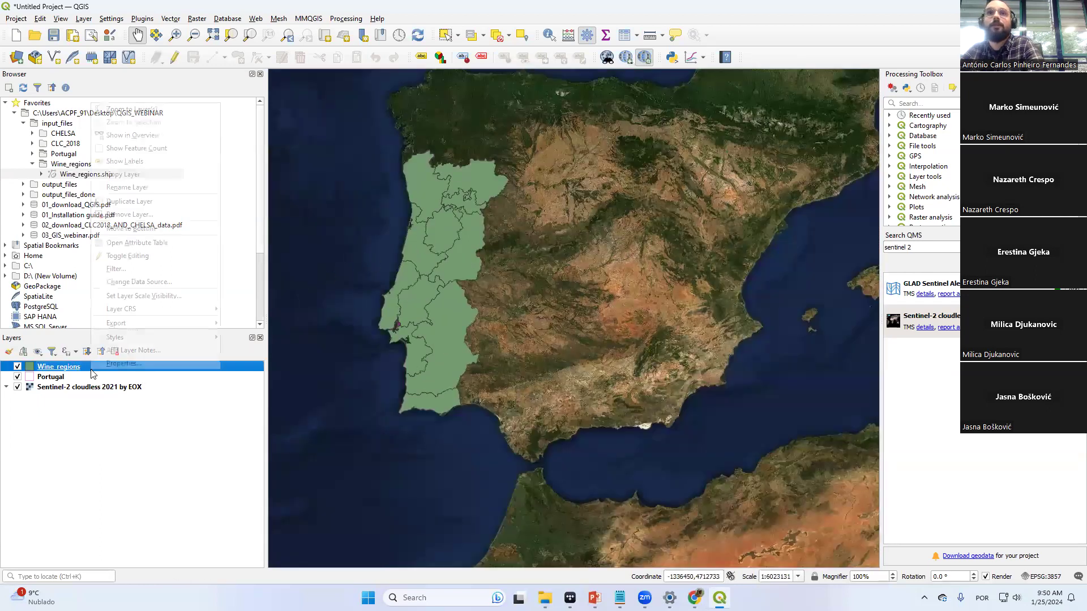
click(163, 243)
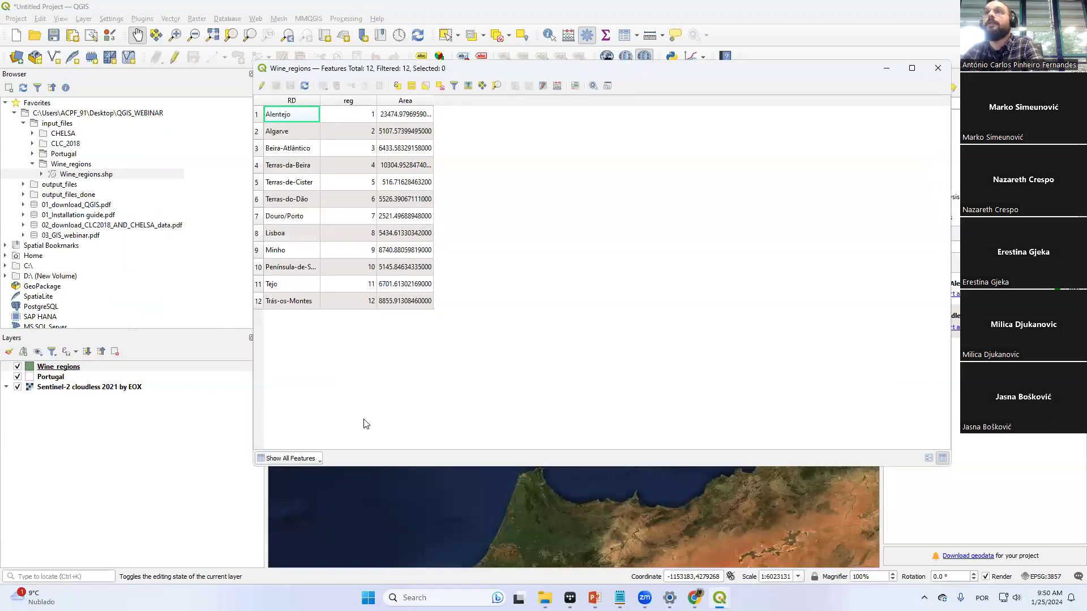
drag(462, 73, 648, 119)
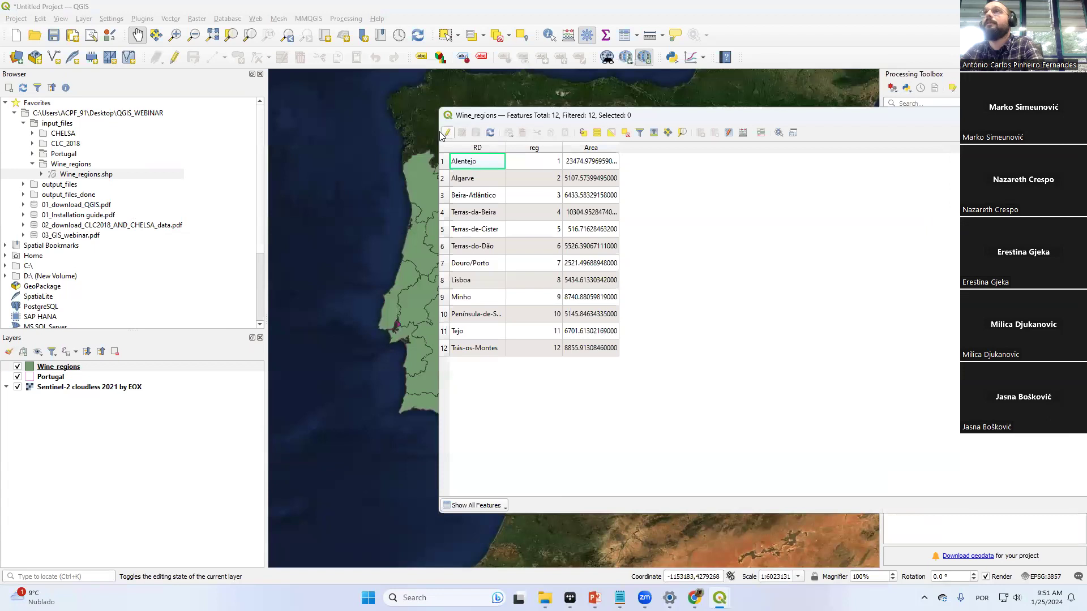
drag(437, 124, 604, 126)
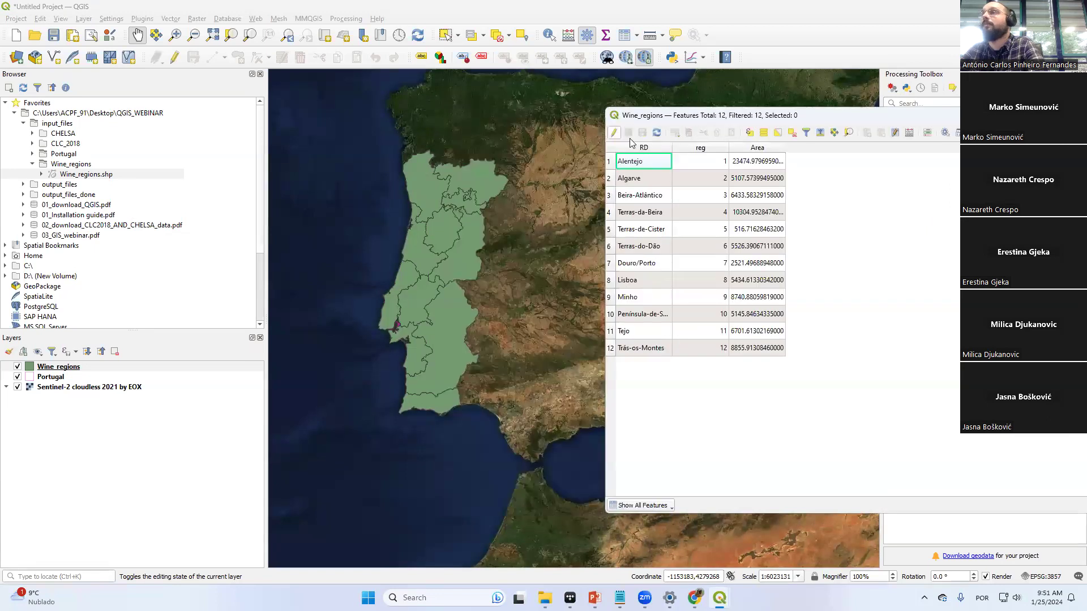
Select the Alentejo, Algarve, Tejo and Trás-os-Montes rows one at a time to locate them on the map, and clear the selection
click(610, 162)
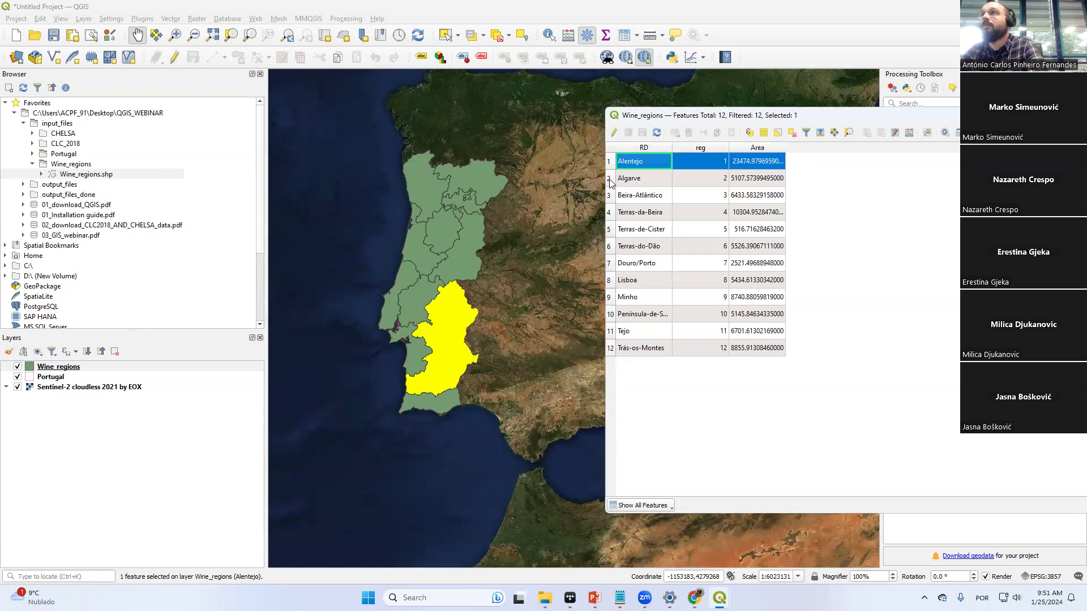
click(610, 179)
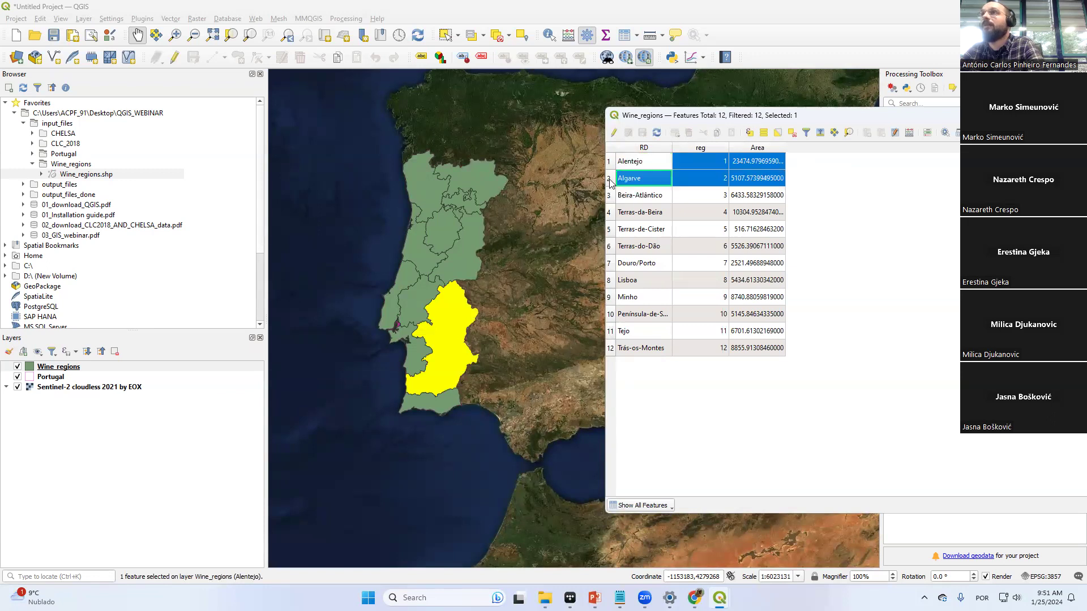
click(611, 331)
click(612, 349)
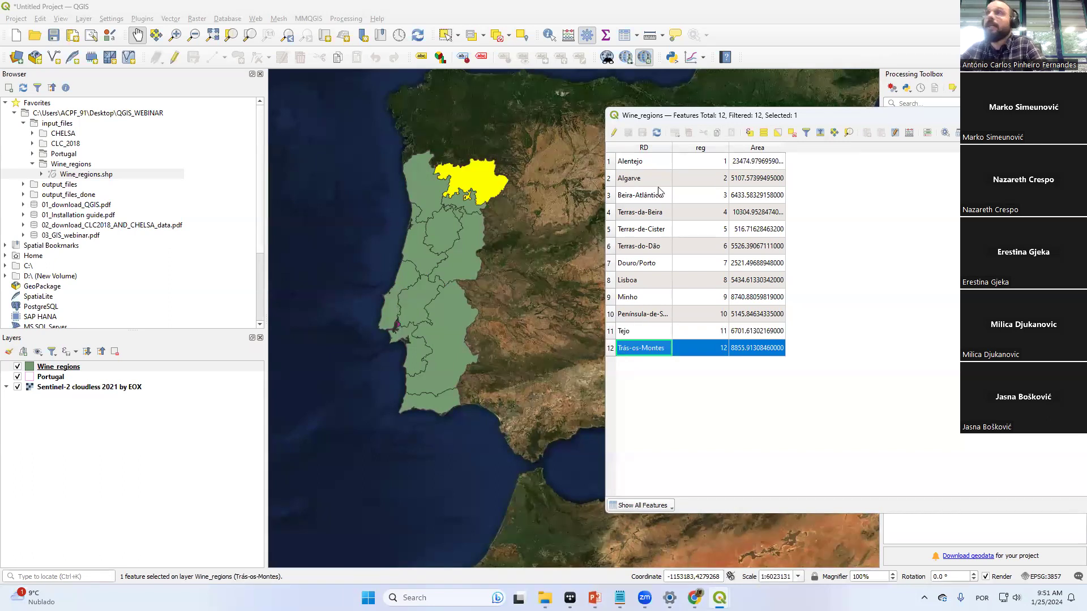
click(792, 134)
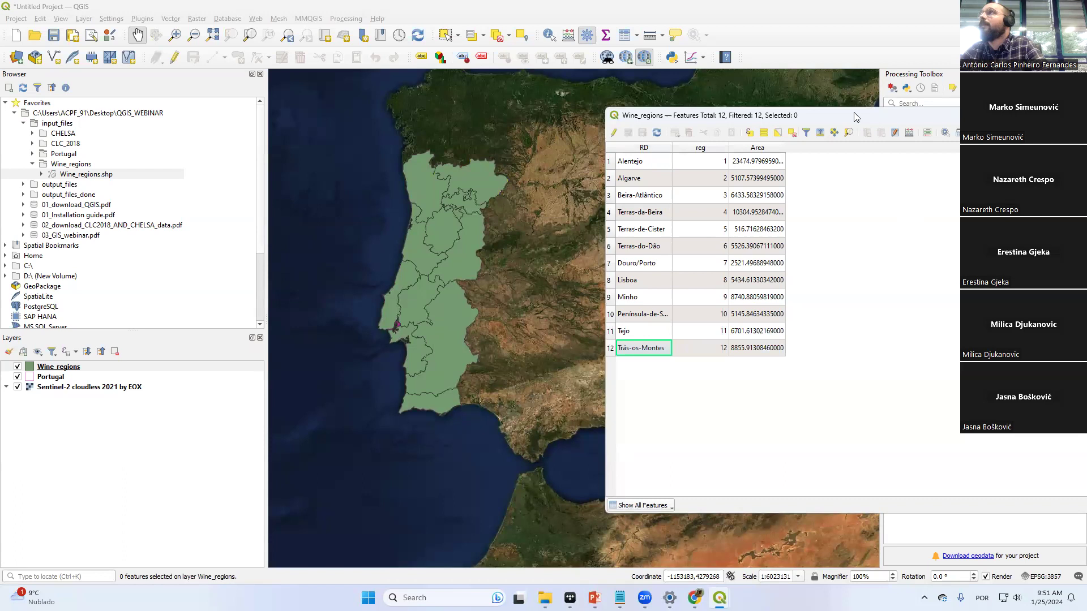
drag(848, 115, 754, 90)
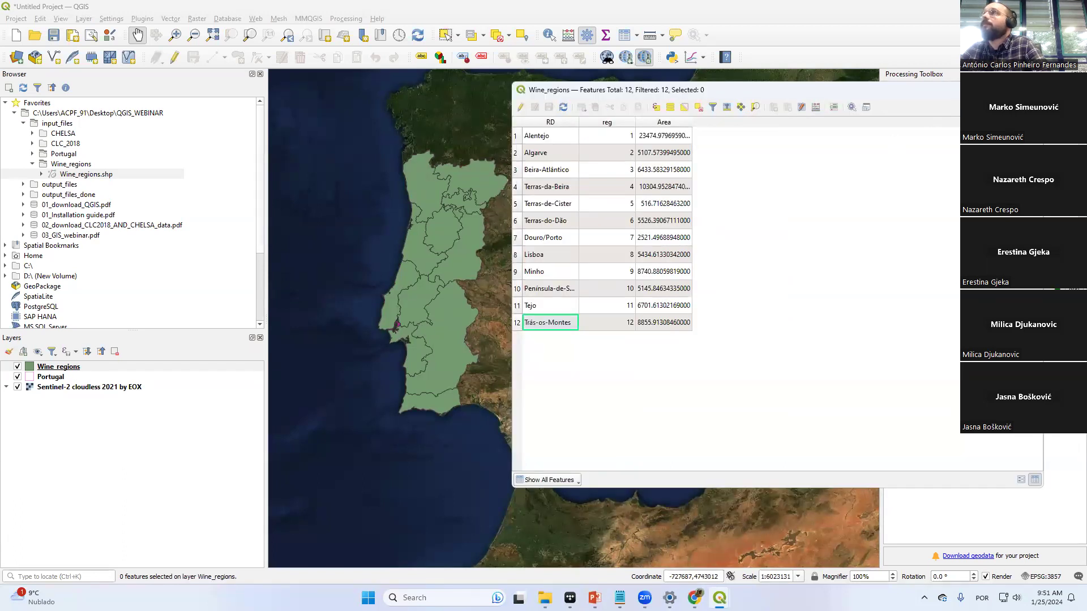
Open the Wine_regions layer's symbology properties and move the dialog aside to keep the regions in view
click(57, 368)
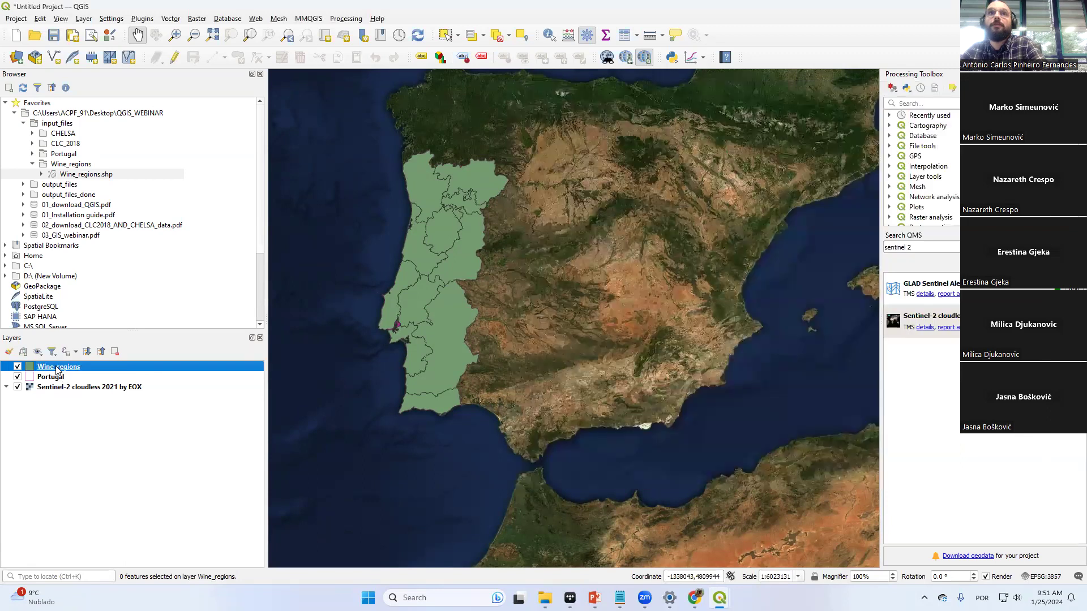
right_click(57, 368)
mouse_move(107, 322)
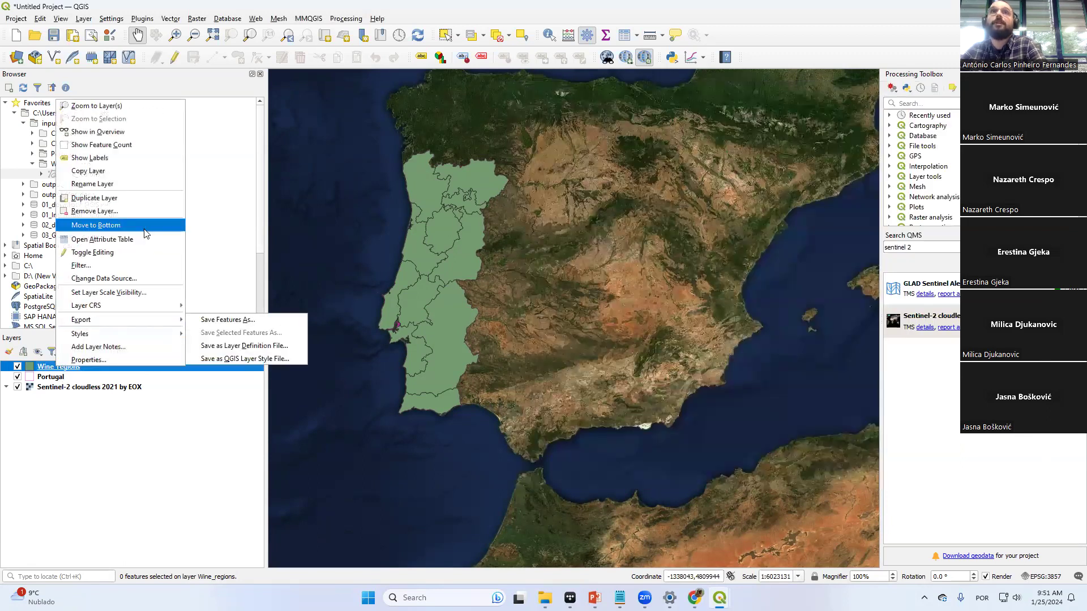
click(98, 365)
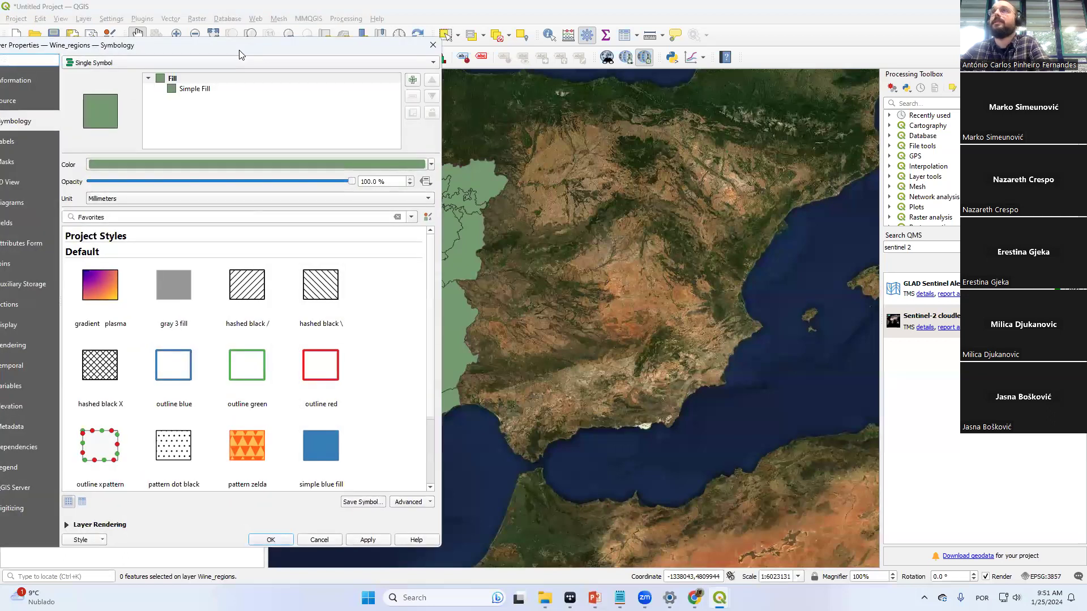
drag(239, 51, 813, 87)
Set the fill style of the Wine_regions layer's Simple Fill symbol to No Brush
click(776, 126)
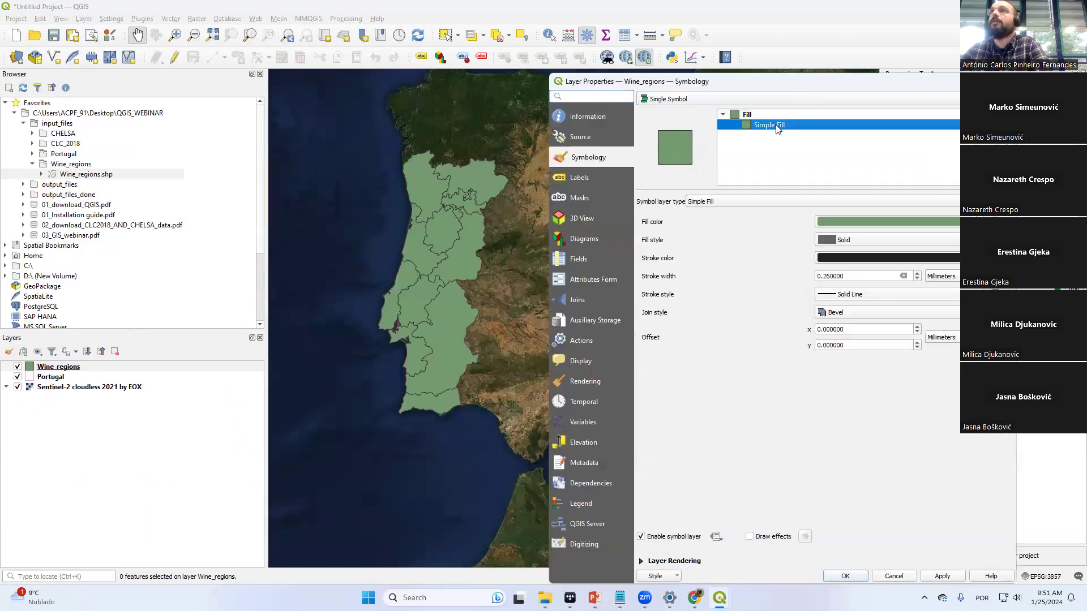
click(929, 243)
click(867, 251)
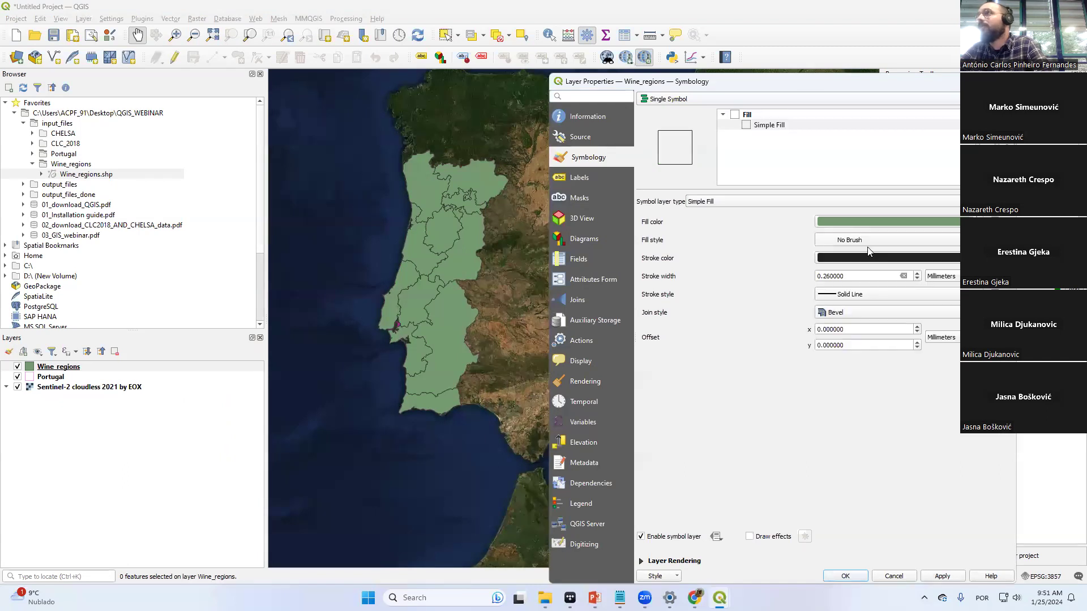
Set the stroke colour of the Wine_regions Simple Fill symbol to red, apply it and close the layer properties
click(1005, 258)
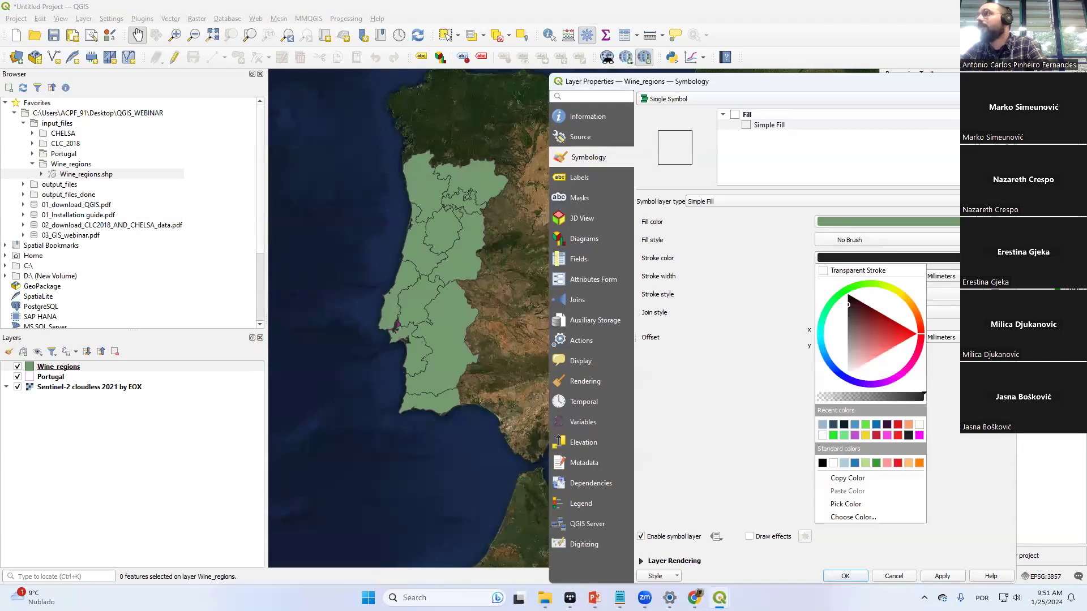
click(908, 335)
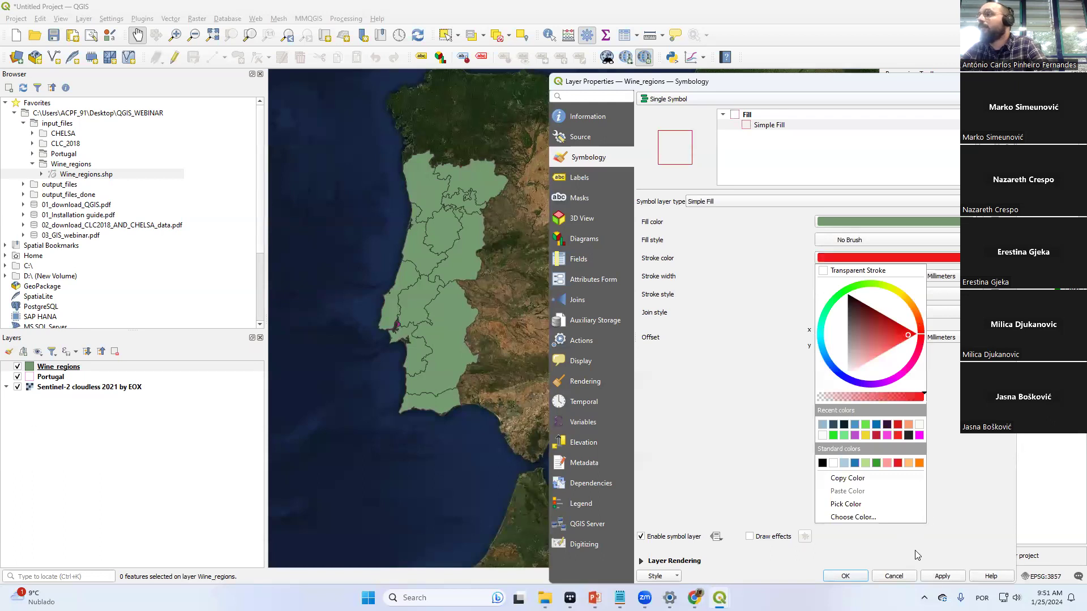
click(943, 576)
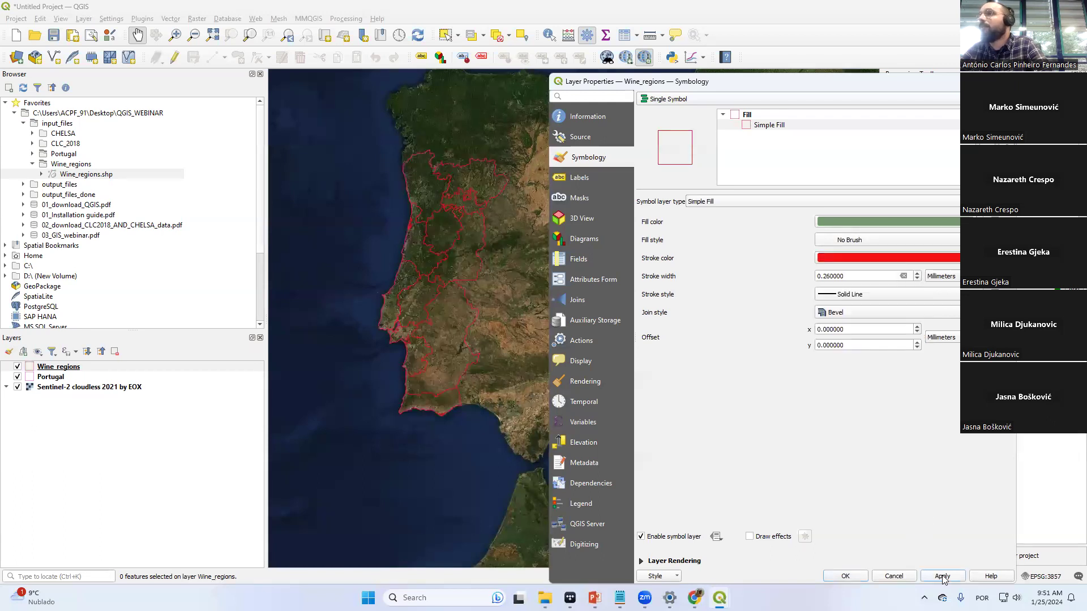
click(845, 576)
drag(461, 232, 458, 190)
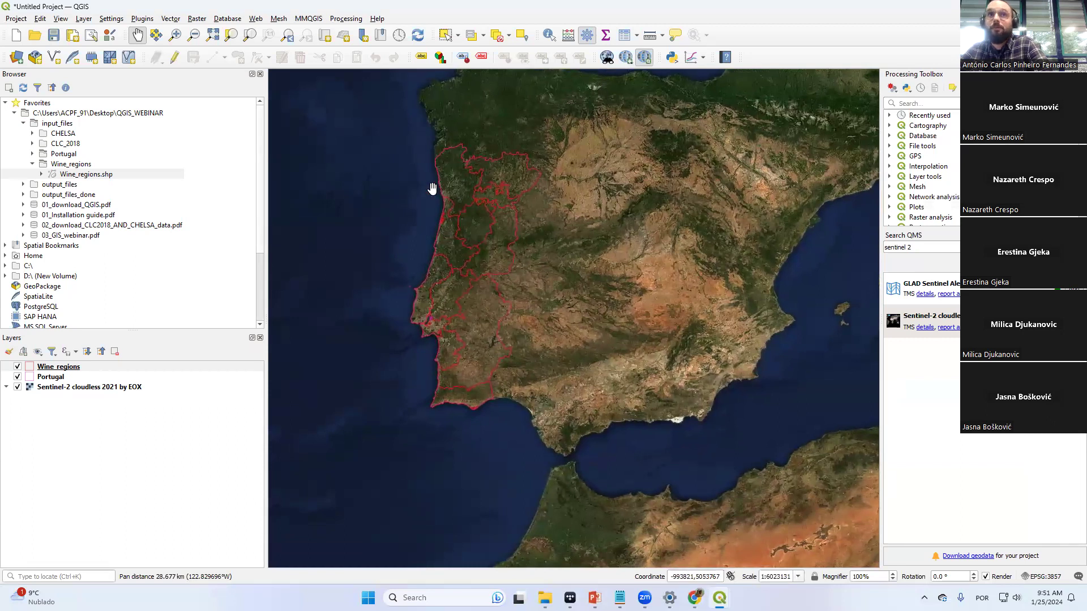
Turn on labels for the Wine_regions layer and inspect the regions on the map at different scales
click(98, 369)
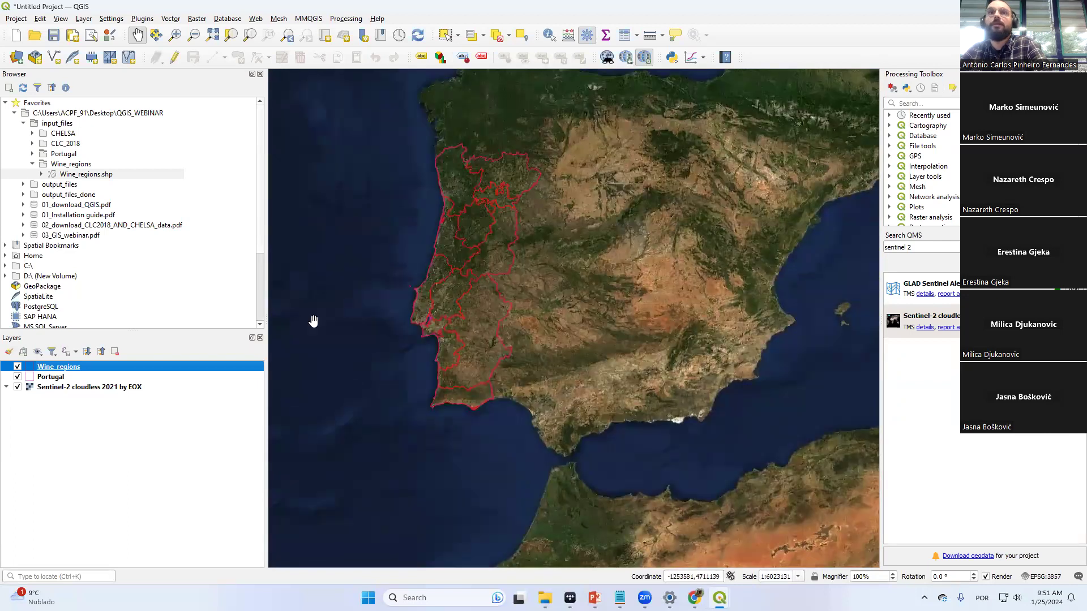
right_click(178, 368)
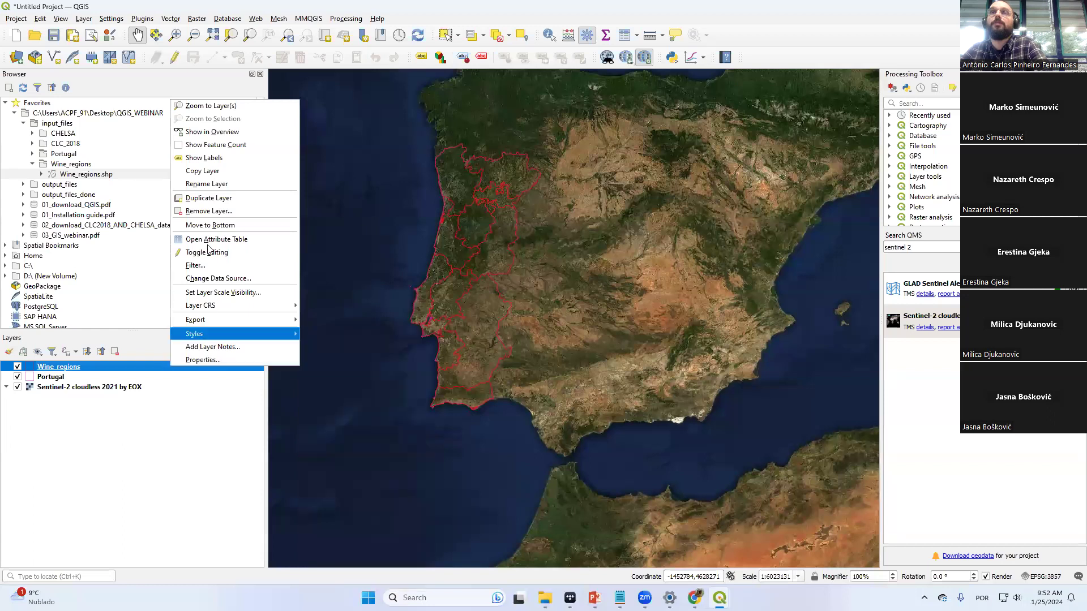
click(206, 158)
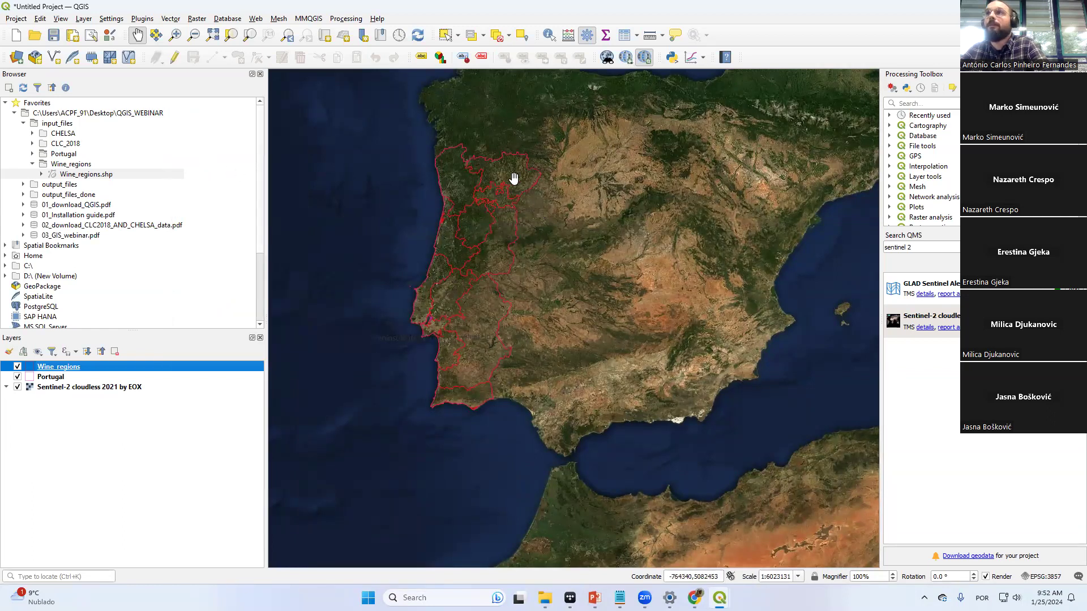
scroll(514, 177, up, 1)
scroll(455, 219, up, 1)
scroll(537, 230, up, 1)
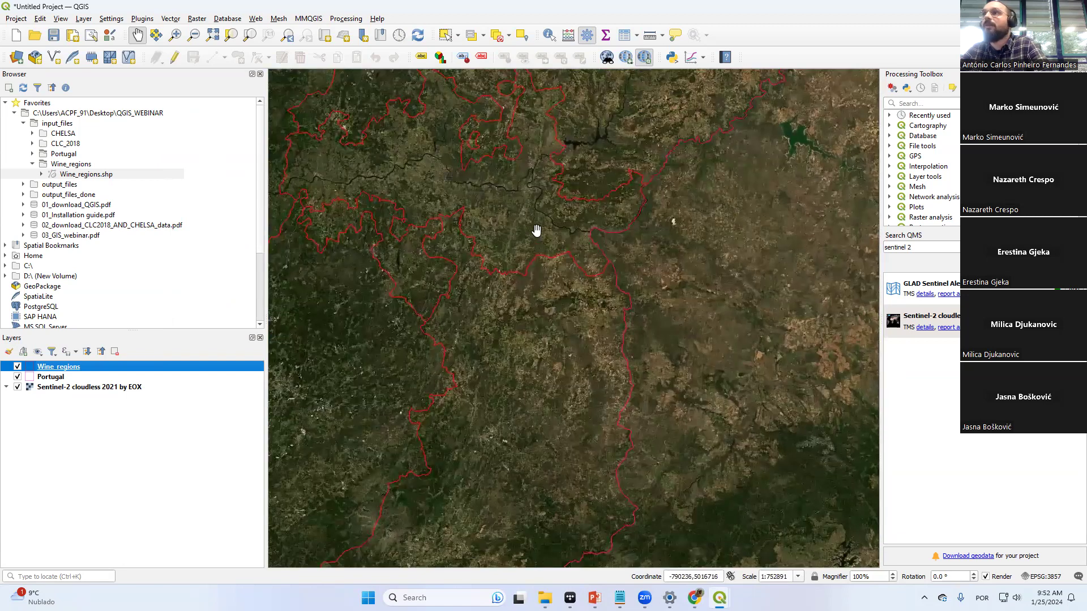
scroll(537, 230, down, 4)
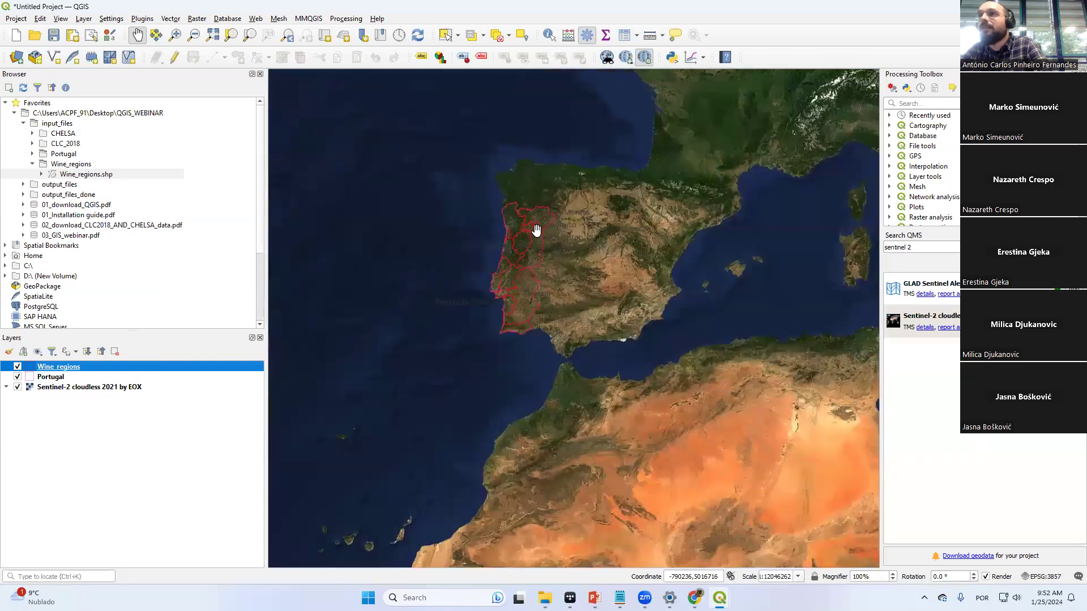
scroll(537, 230, up, 1)
drag(452, 358, 461, 353)
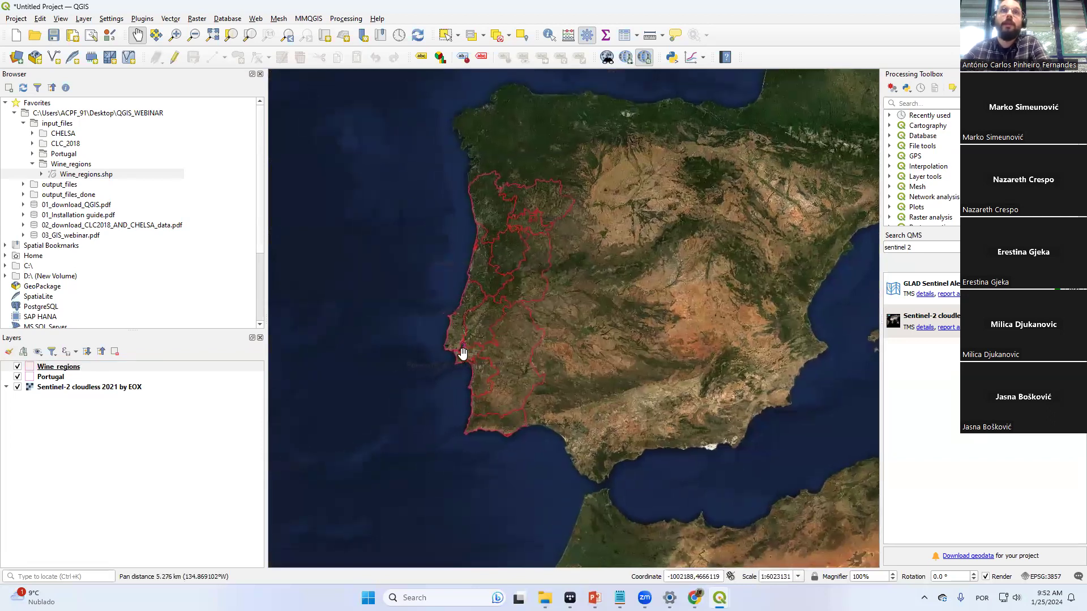
Try to set the label text colour to yellow in the Wine_regions layer's label properties
right_click(64, 369)
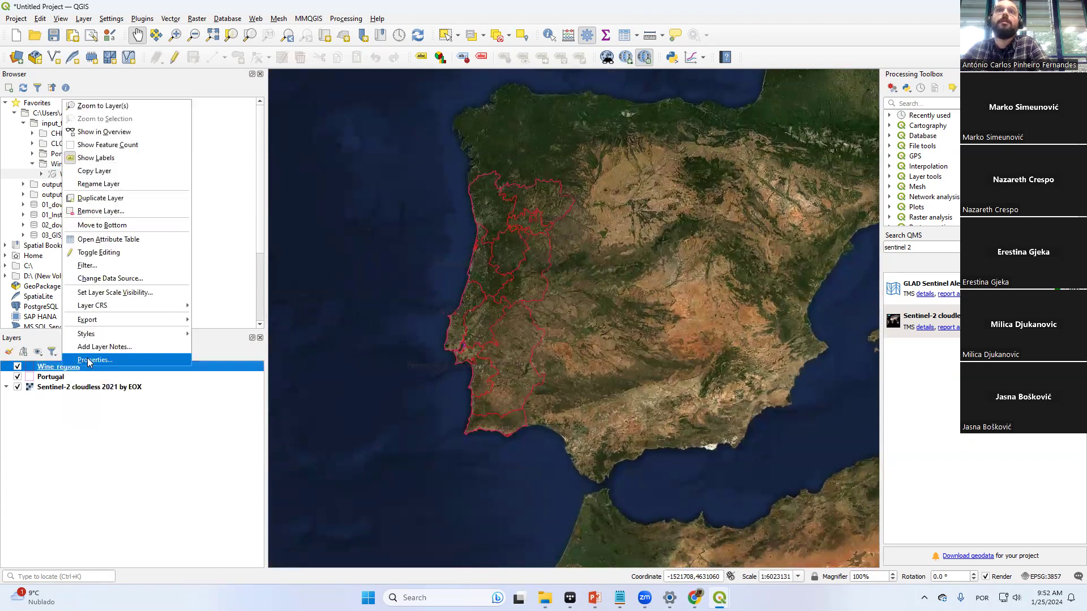
click(89, 360)
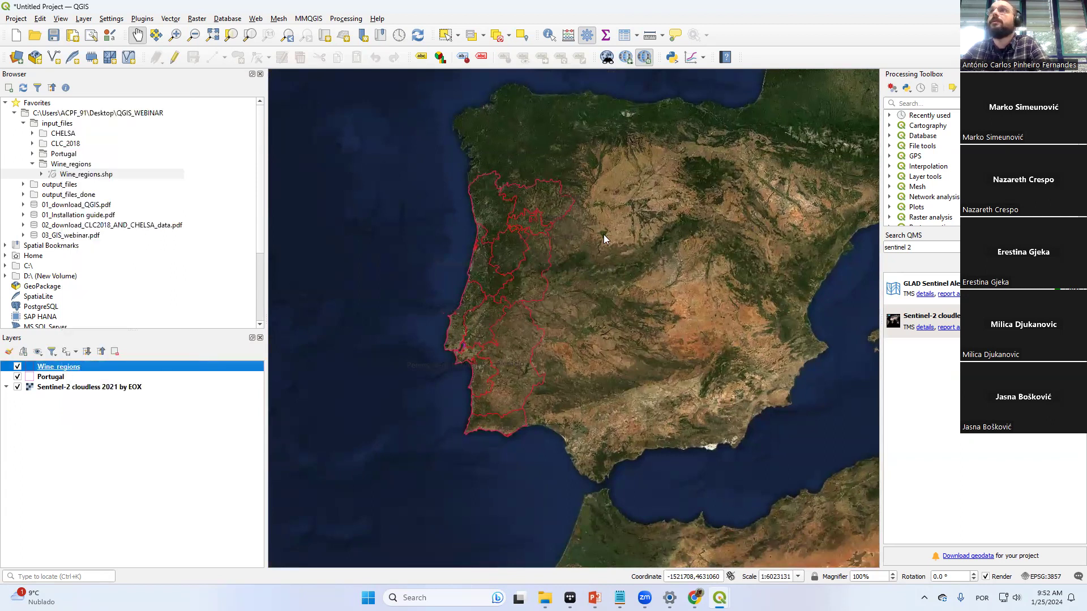
click(594, 179)
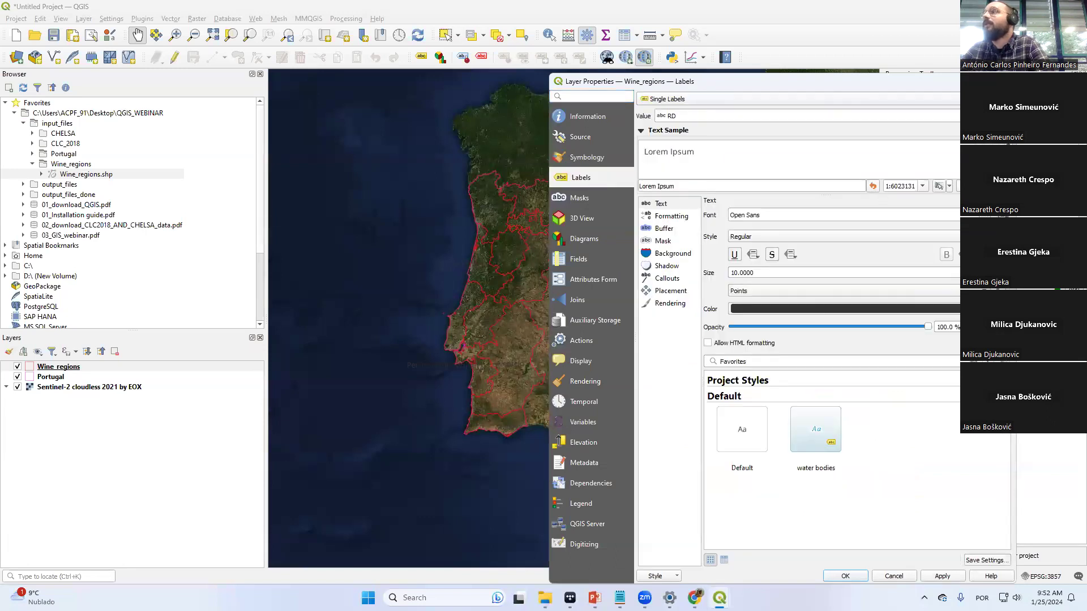
click(813, 309)
click(811, 346)
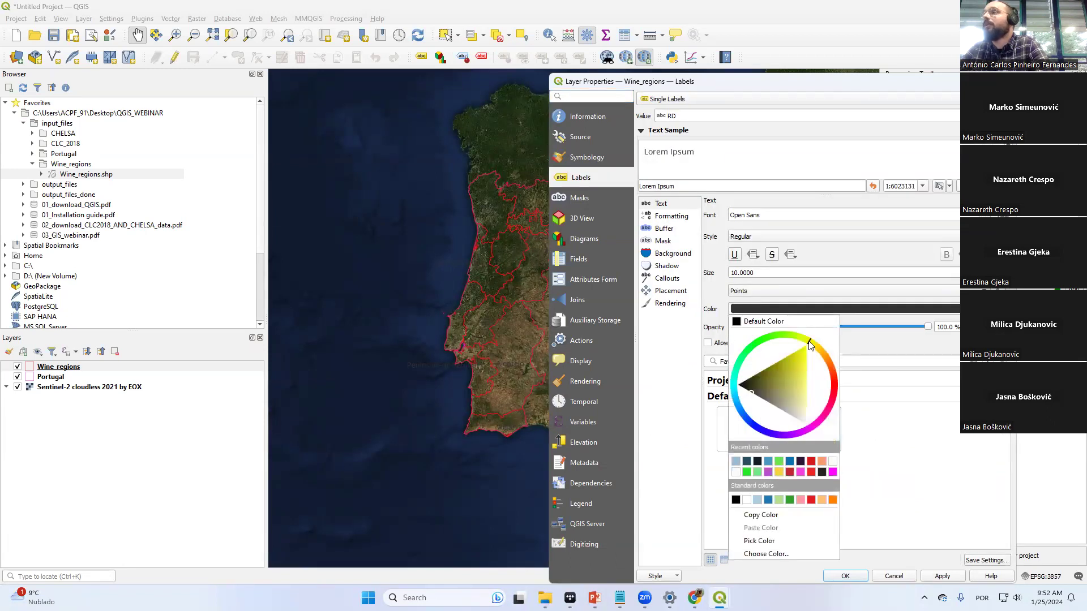
click(852, 577)
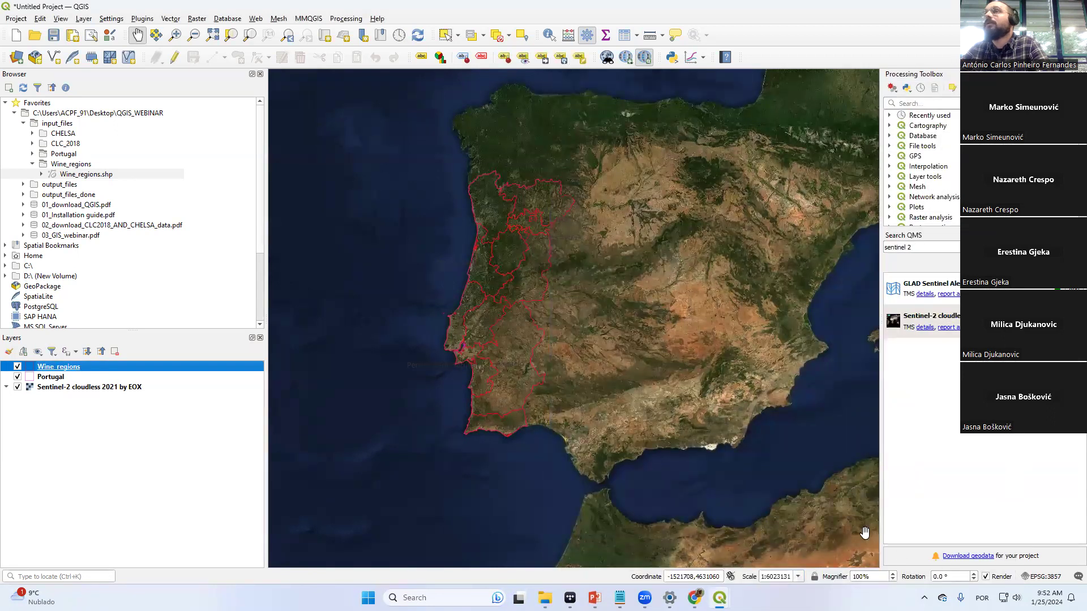
Set the Wine_regions label text colour to bright yellow, apply it, check the labels beside the map and close the properties
right_click(143, 368)
click(183, 360)
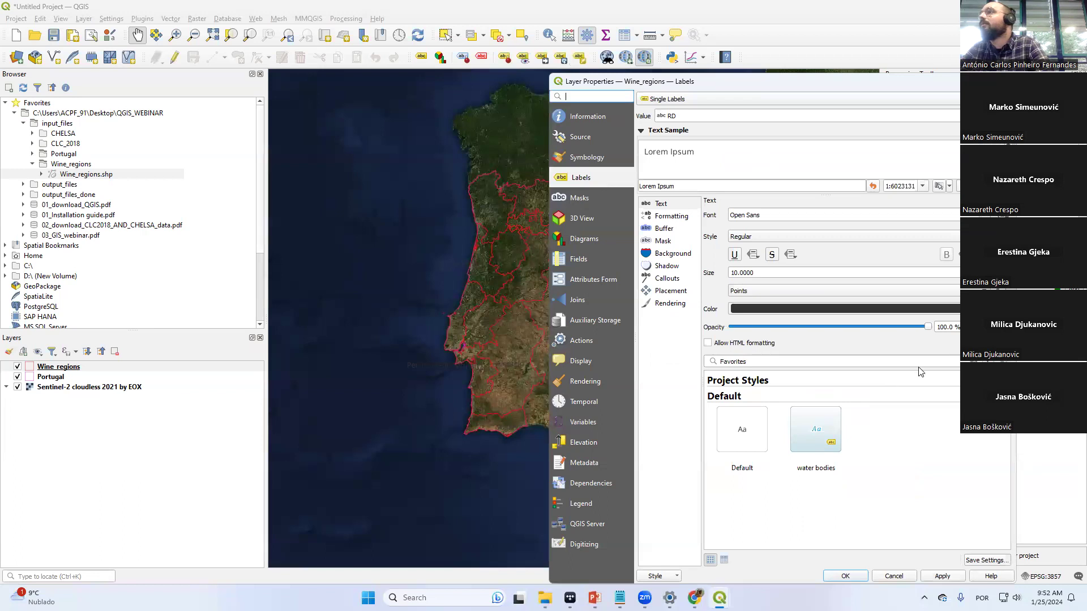
click(1001, 308)
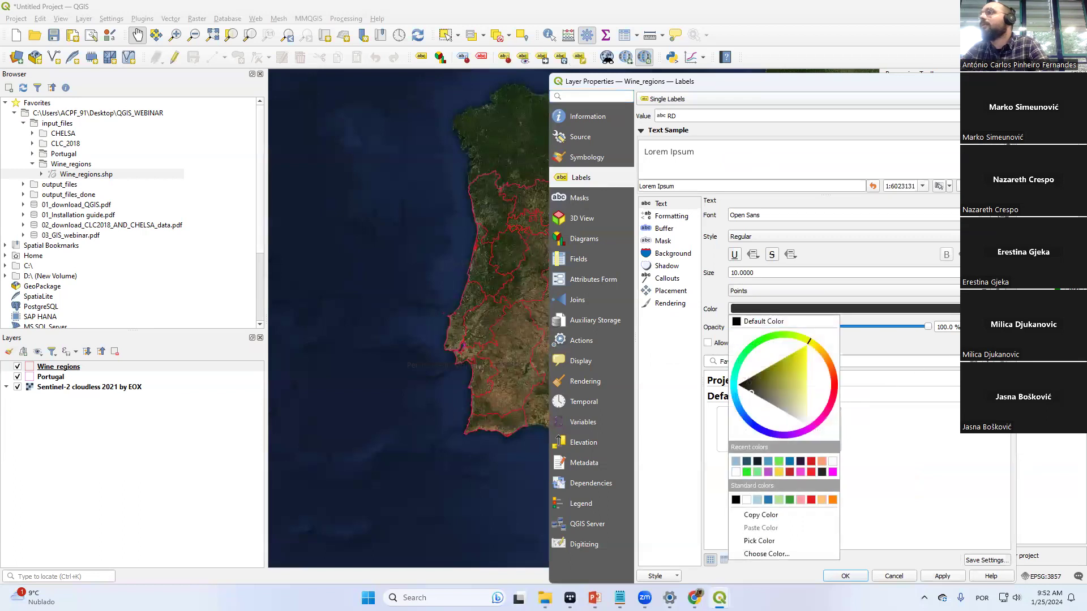
click(806, 353)
click(803, 351)
click(834, 301)
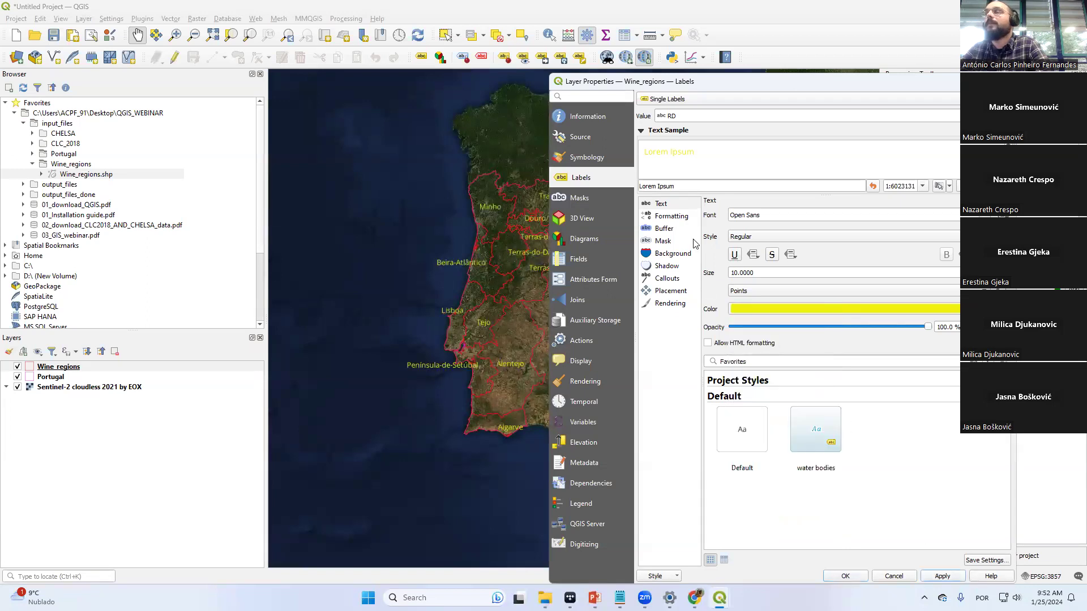
drag(716, 84, 782, 73)
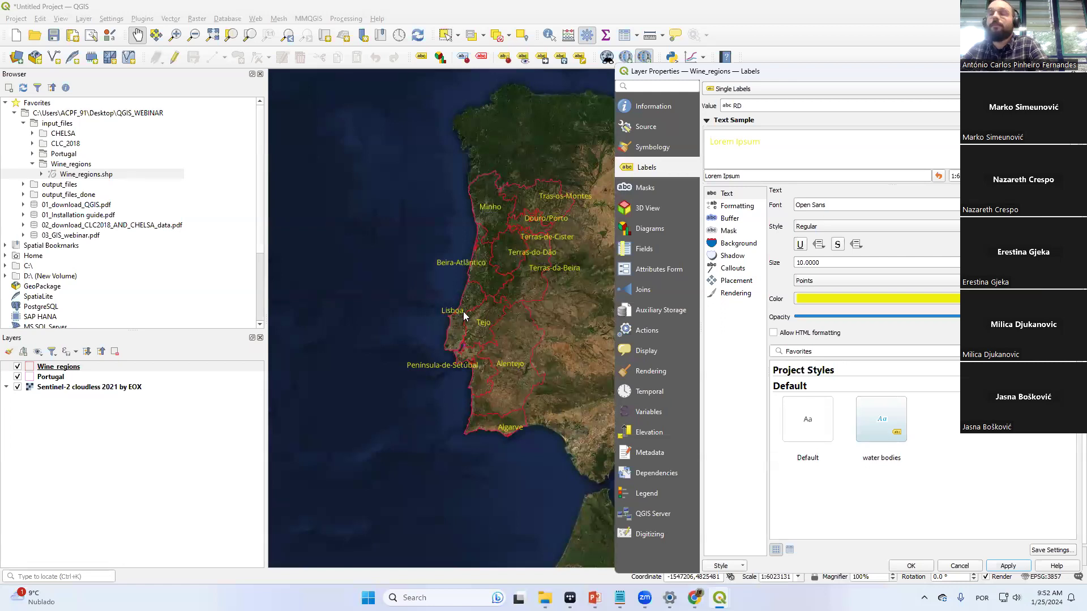
click(61, 369)
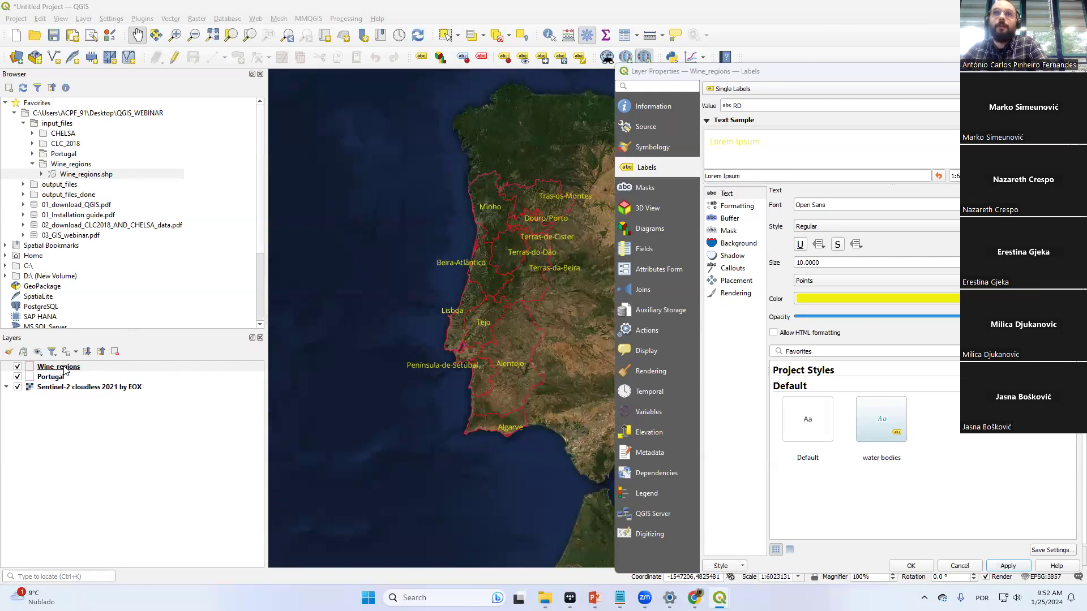
click(910, 566)
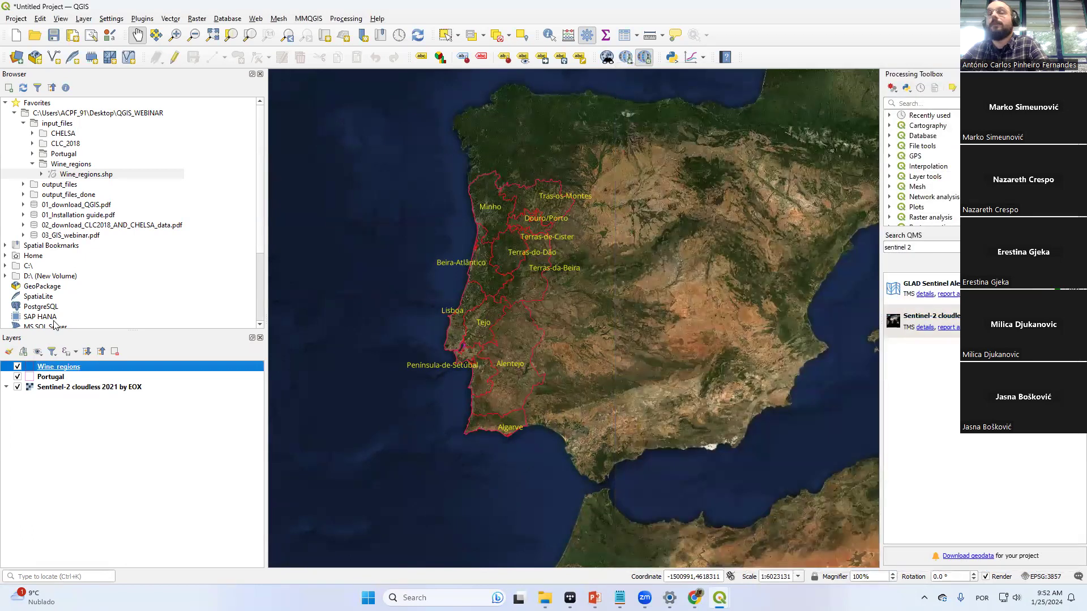
Open the Wine_regions attribute table next to the map to compare its RD, reg and Area fields with the labels, and close it
right_click(91, 367)
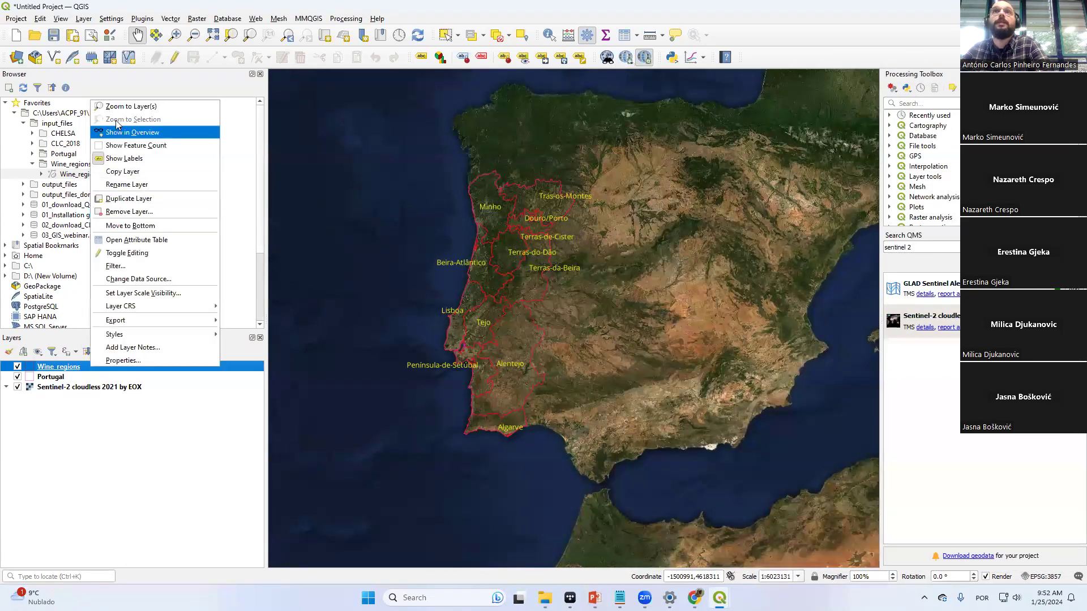
click(139, 238)
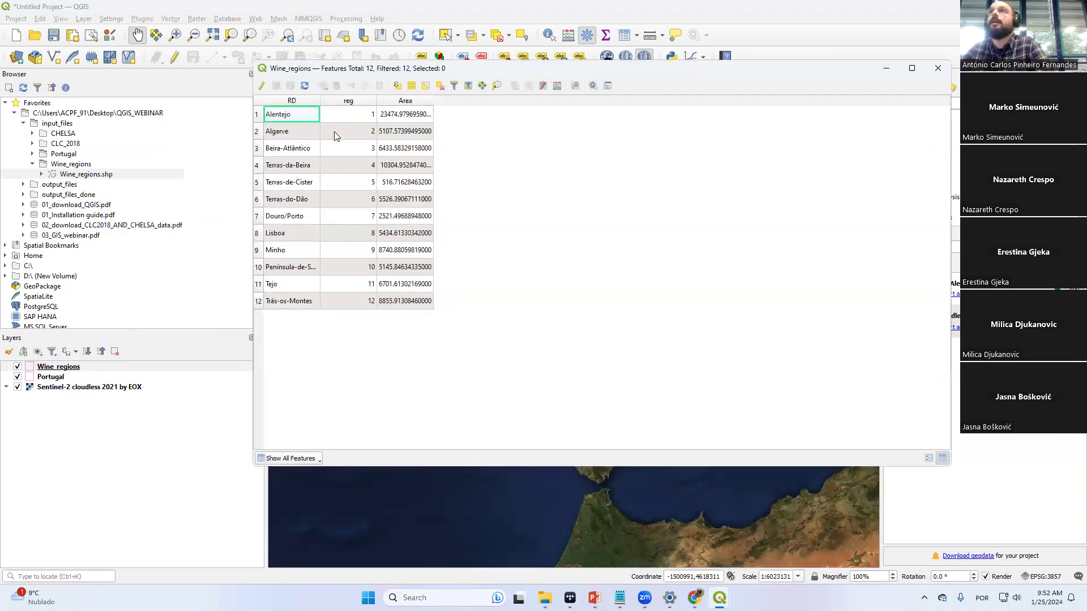
drag(254, 59, 617, 123)
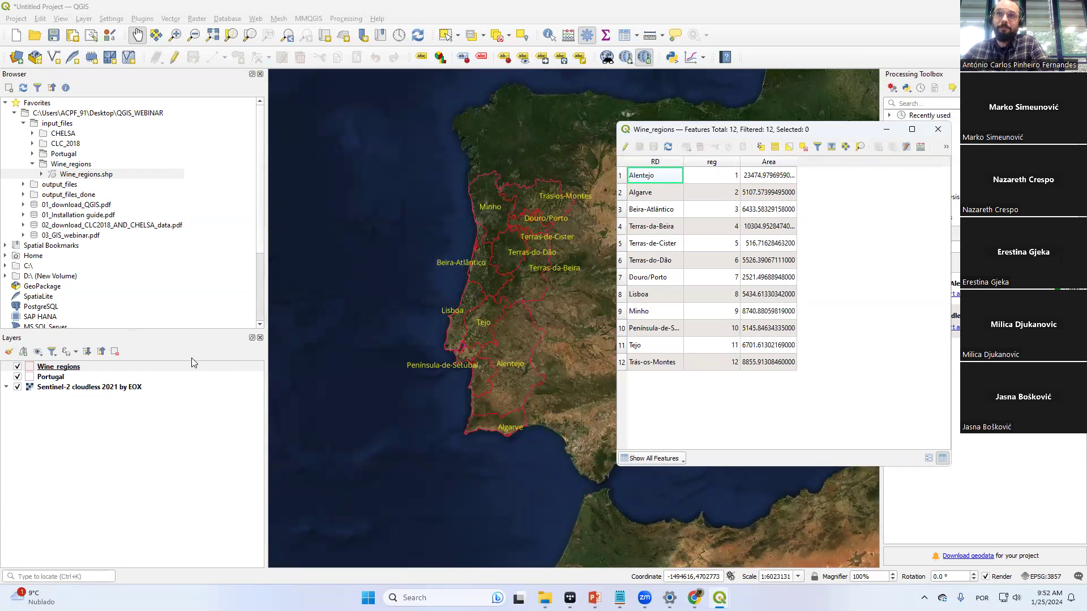
click(69, 371)
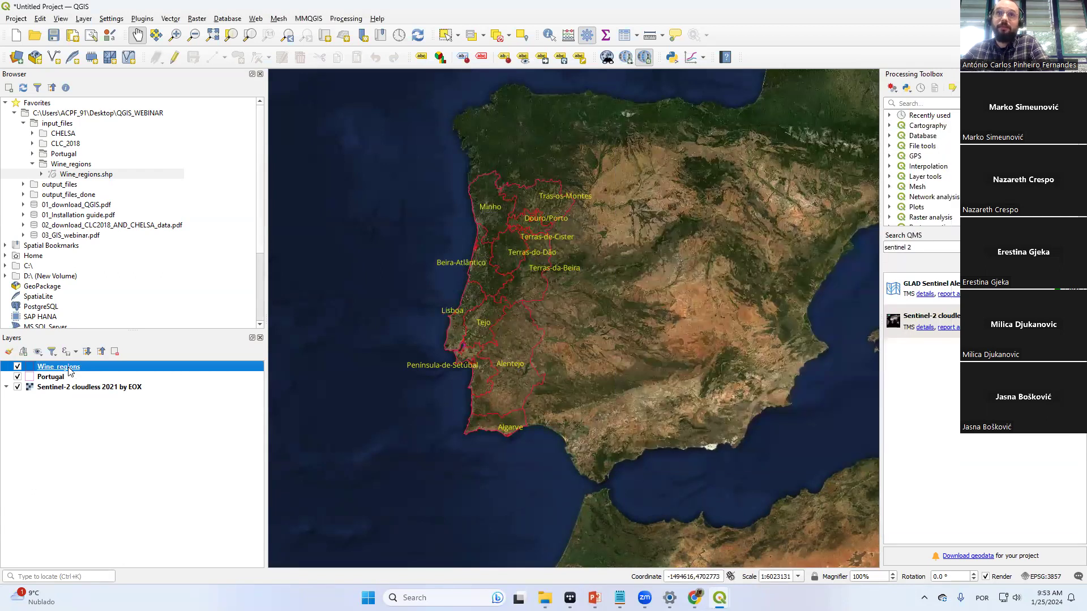
Set the Wine_regions label value to the Area field and apply it to the map
right_click(69, 371)
click(89, 362)
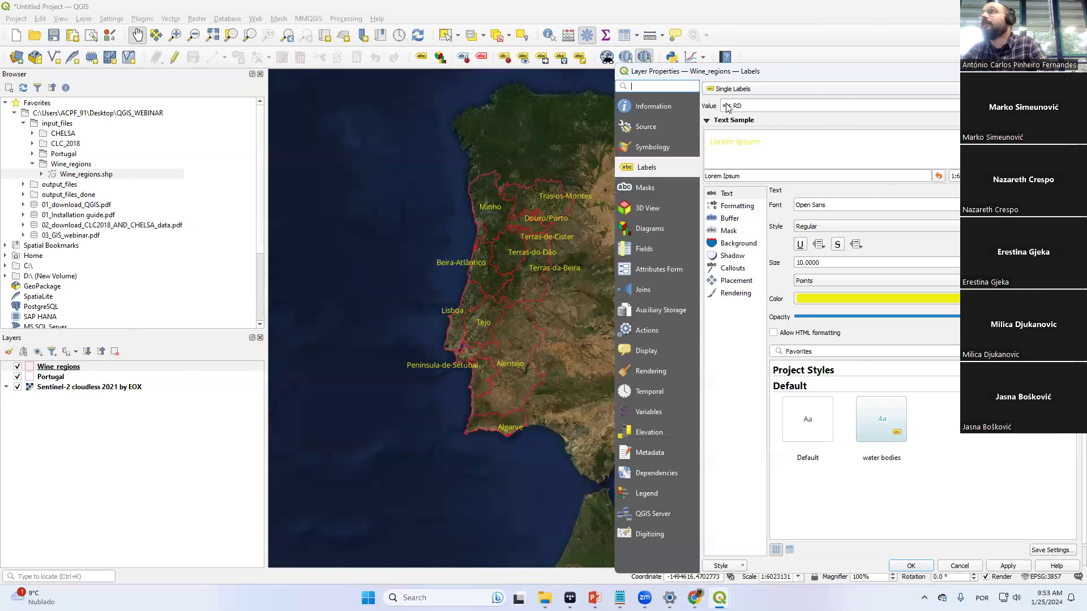
click(753, 105)
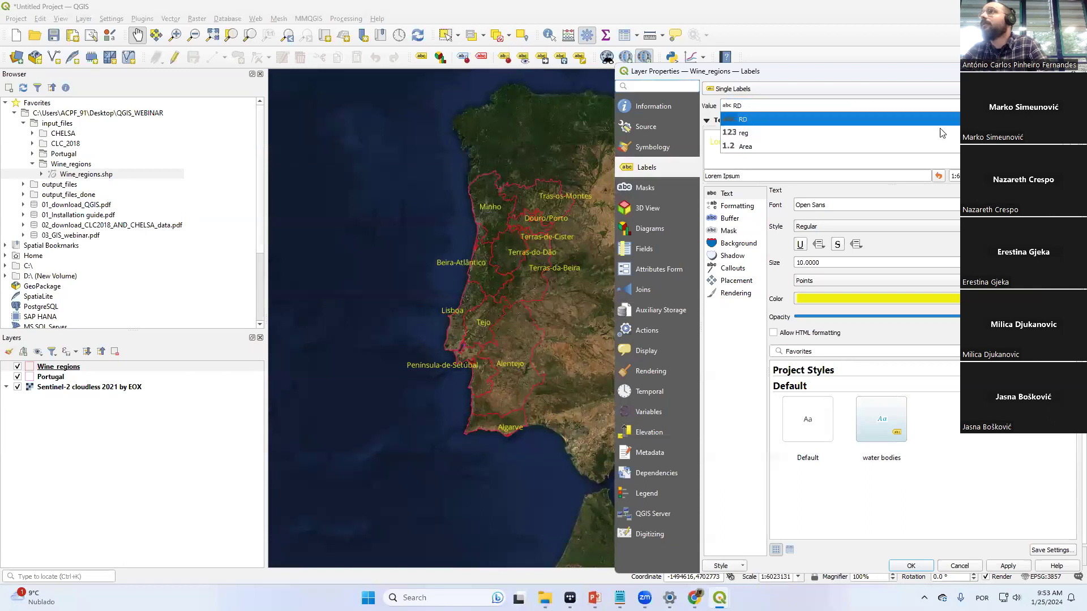
click(745, 146)
click(1000, 565)
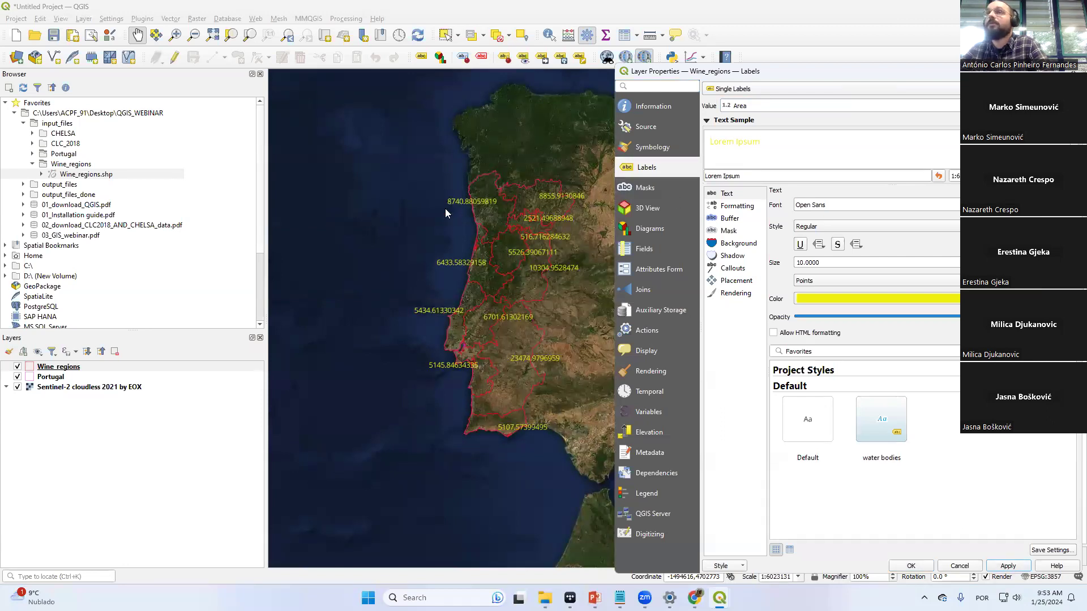
Set the Wine_regions label value back to the RD field, apply it and close the layer properties
click(900, 105)
click(900, 146)
click(1011, 566)
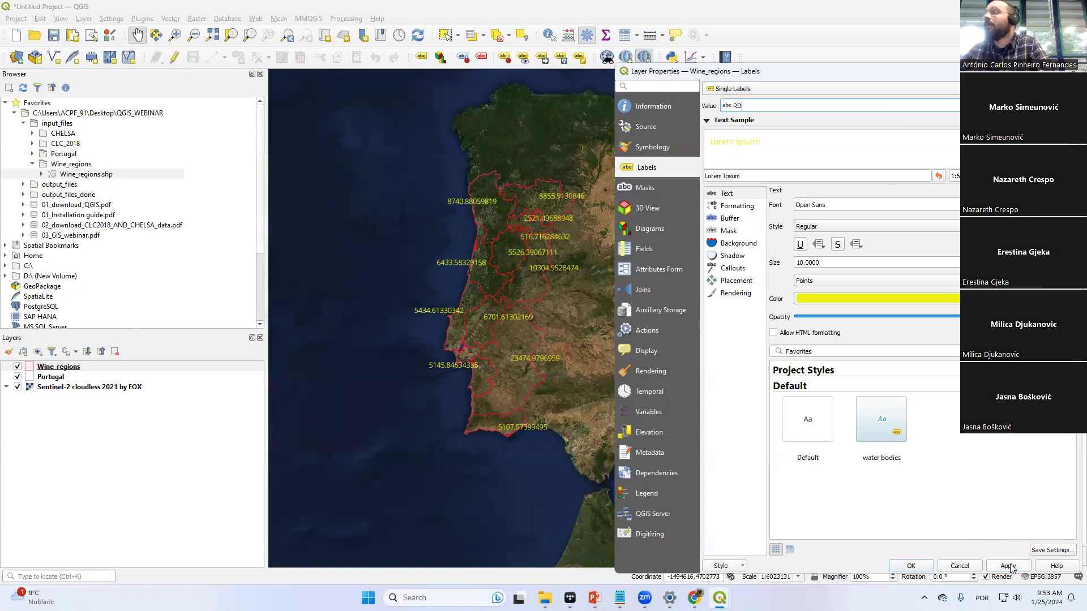
click(911, 566)
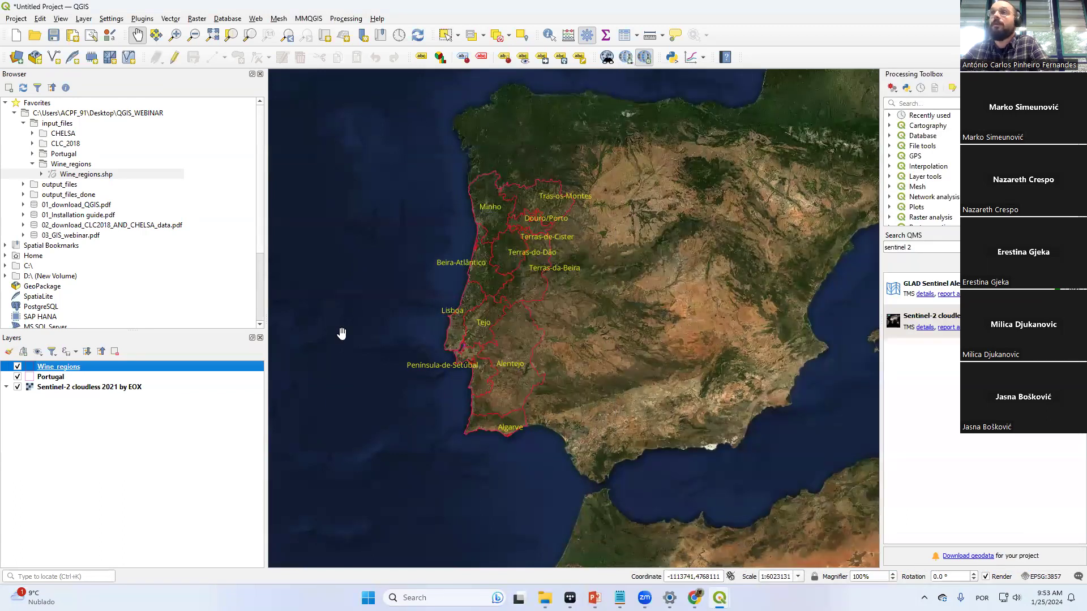
Switch the Wine_regions layer's symbology to Categorized with the RD field as the value
key(alt+Tab)
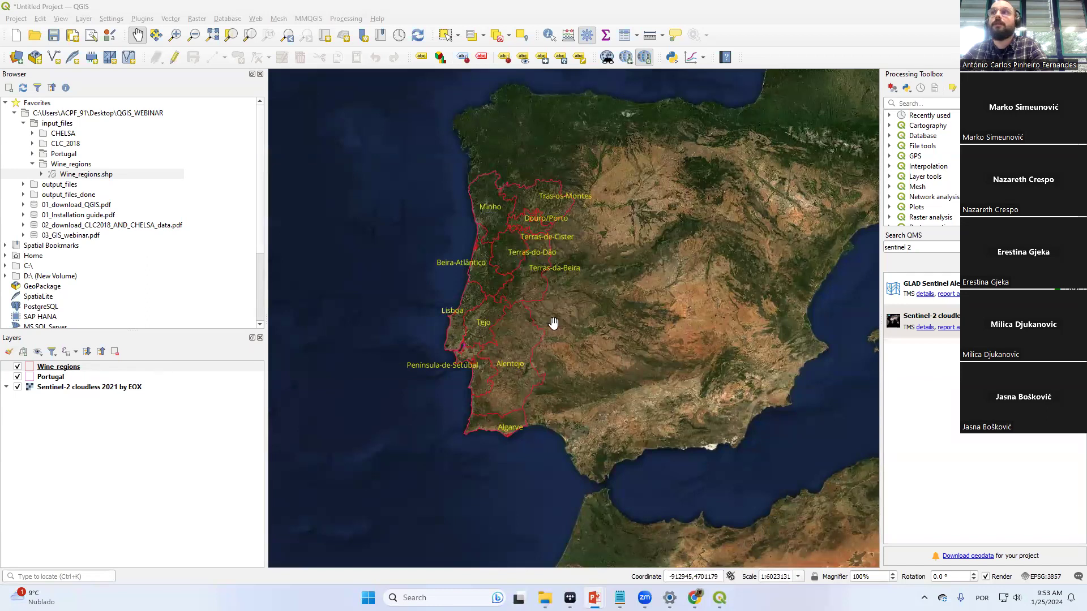
right_click(64, 368)
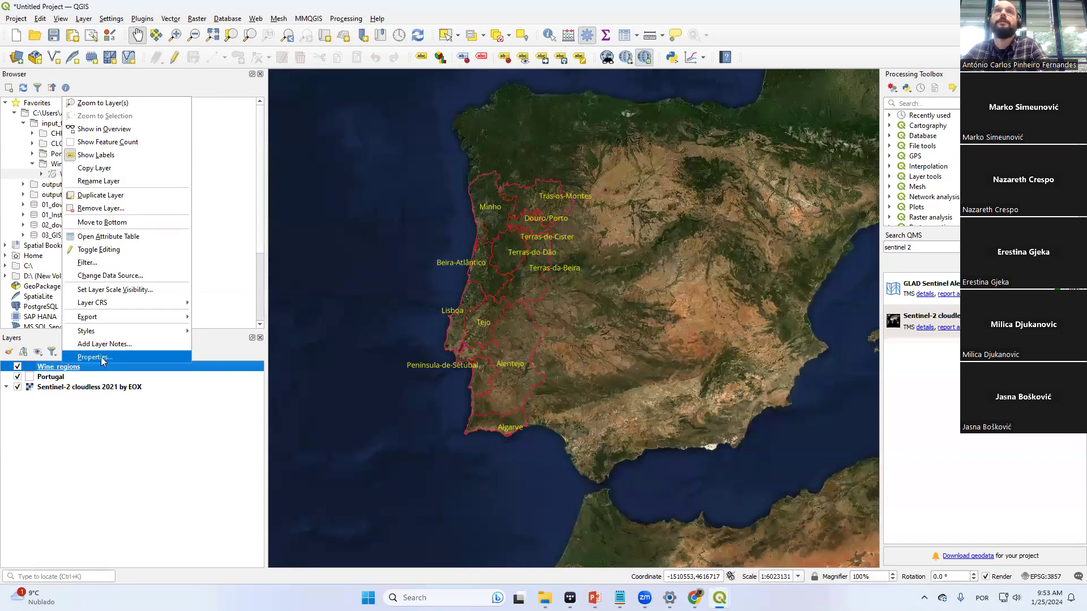
click(94, 357)
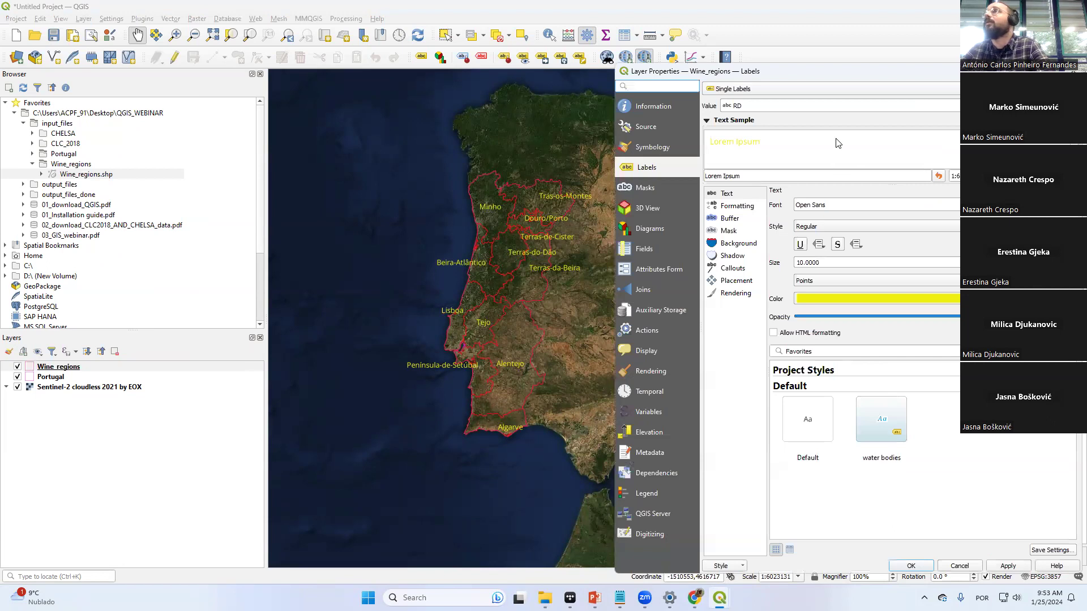
click(654, 148)
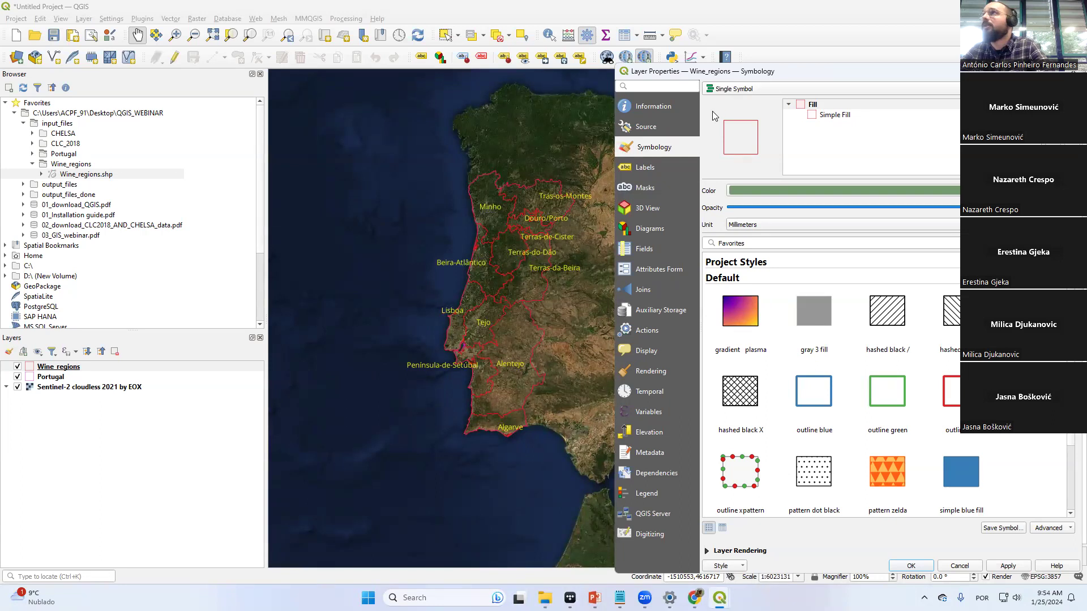
click(728, 90)
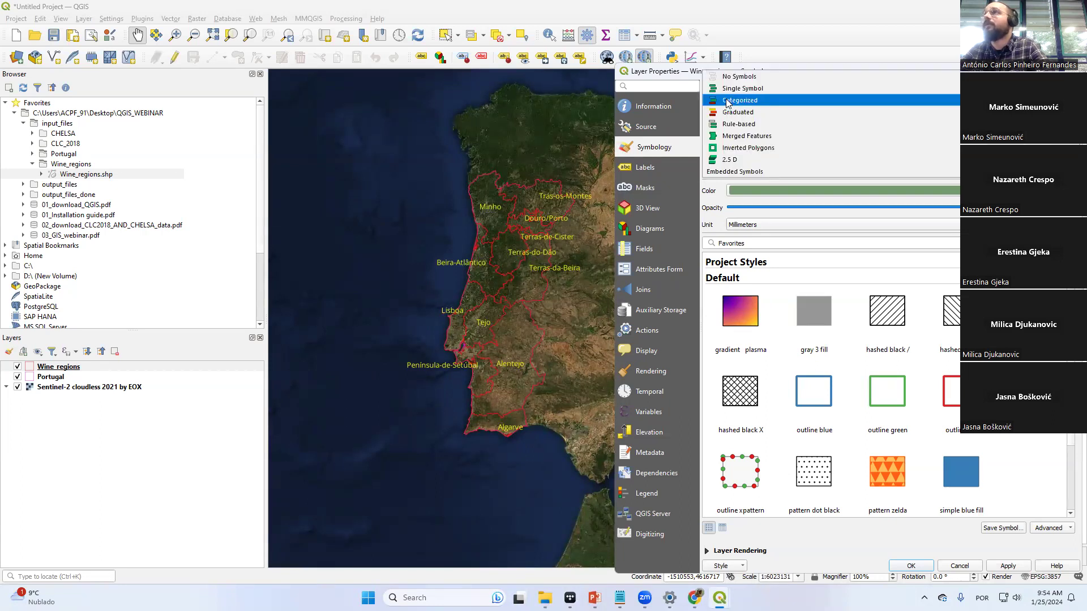
click(726, 98)
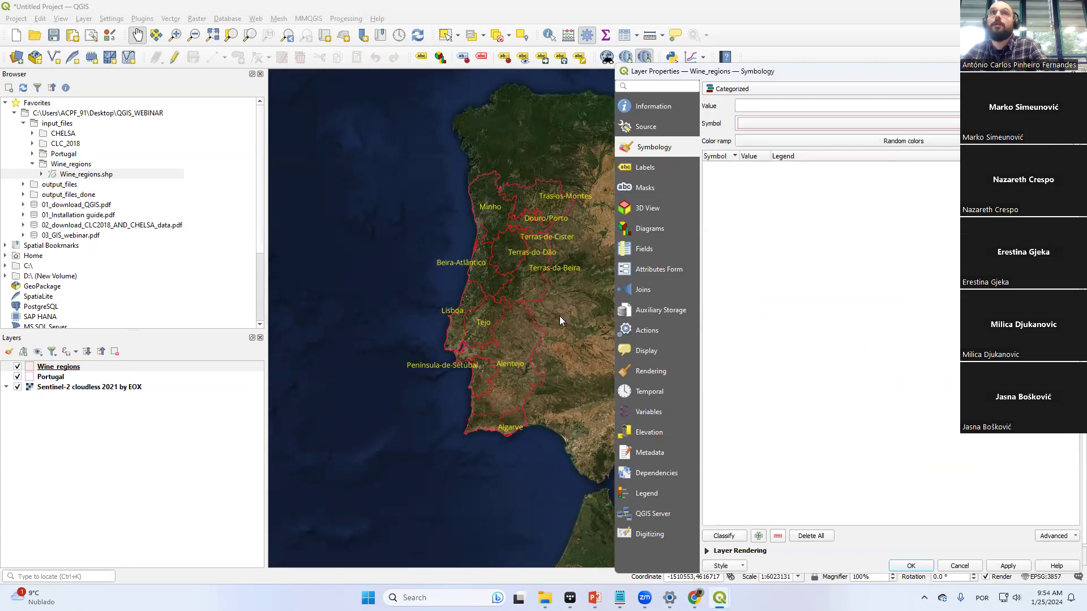
click(820, 106)
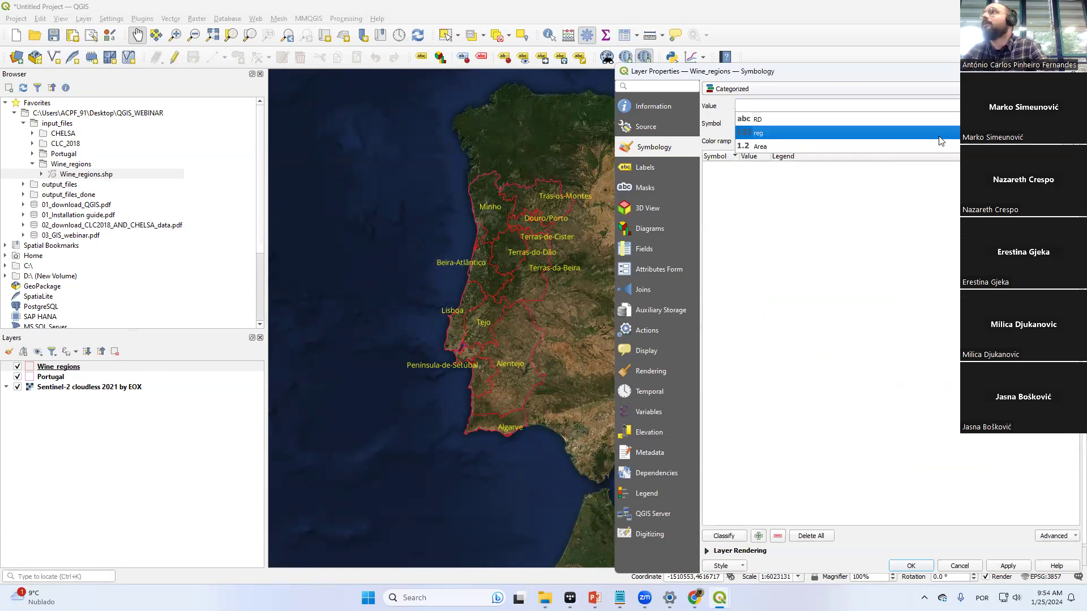
click(820, 129)
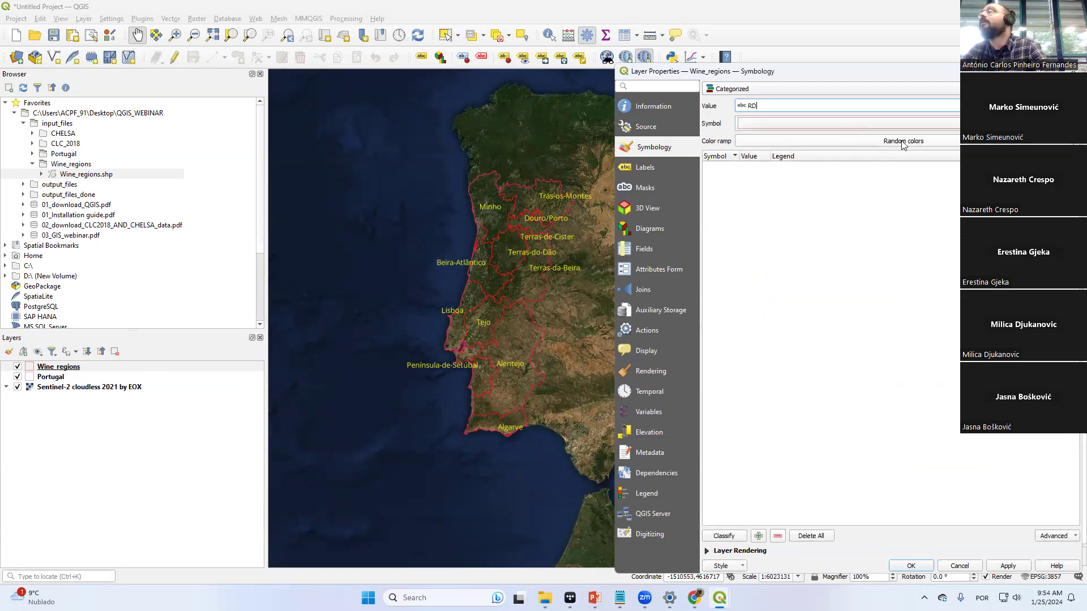
Assign the Spectral colour ramp to the Wine_regions categories, classify them and apply the styling
click(1074, 124)
click(1075, 124)
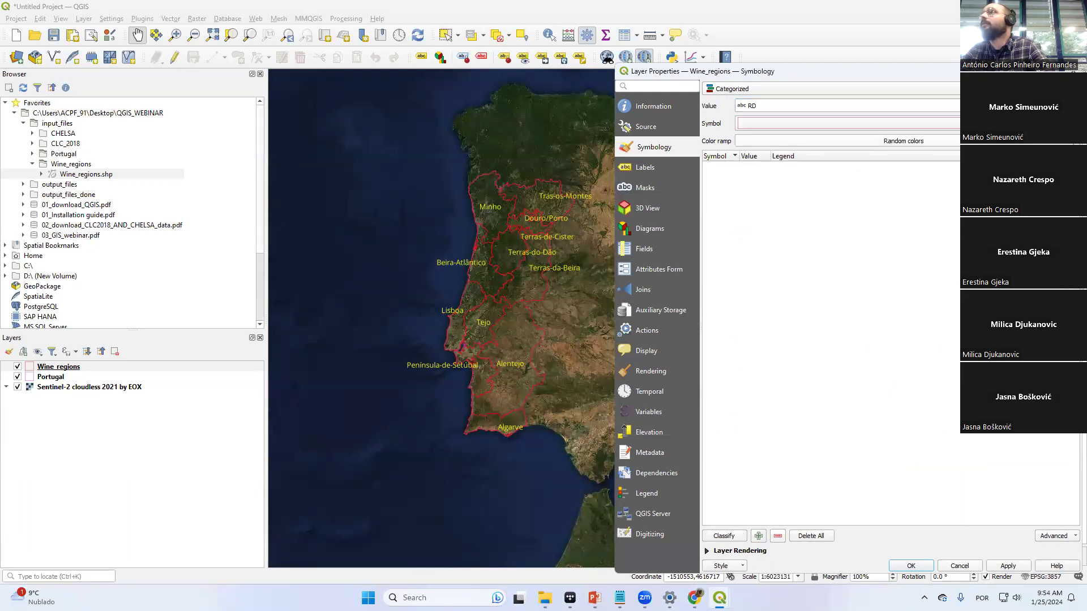
click(1074, 141)
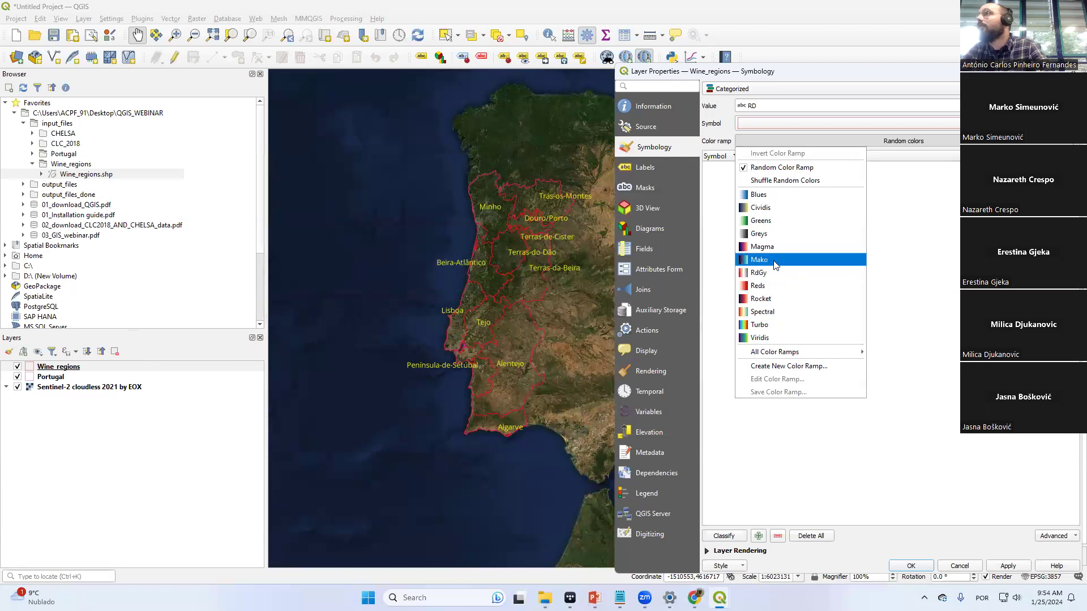
click(804, 260)
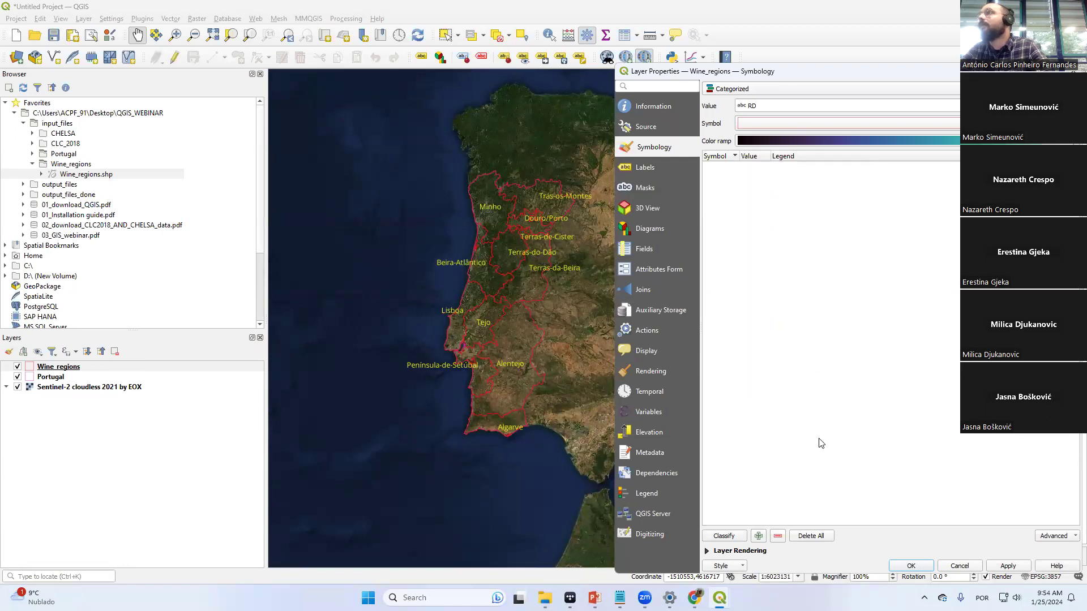
click(1074, 141)
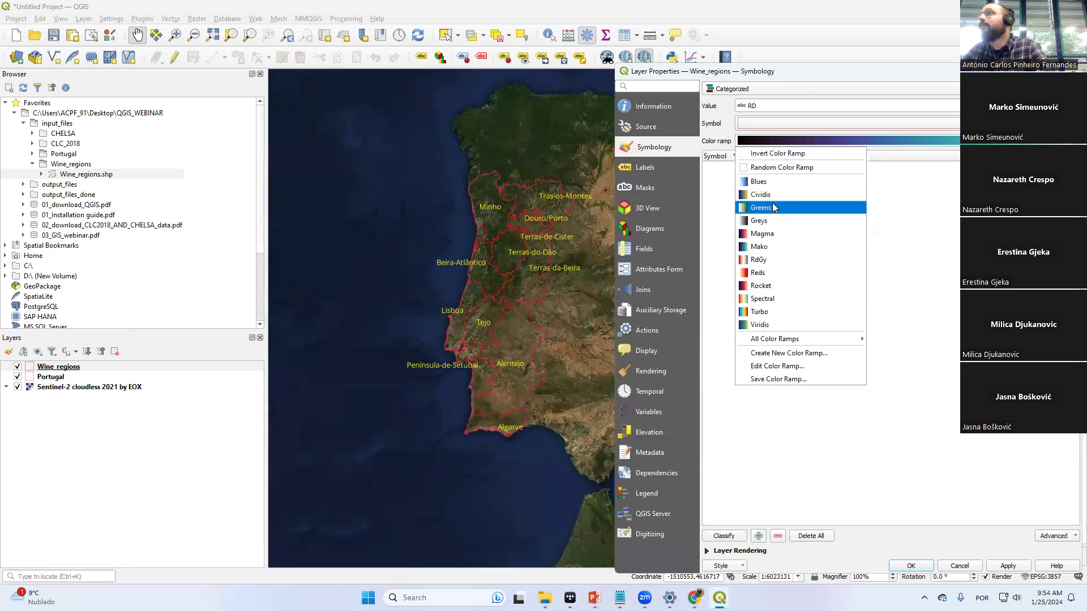
click(779, 303)
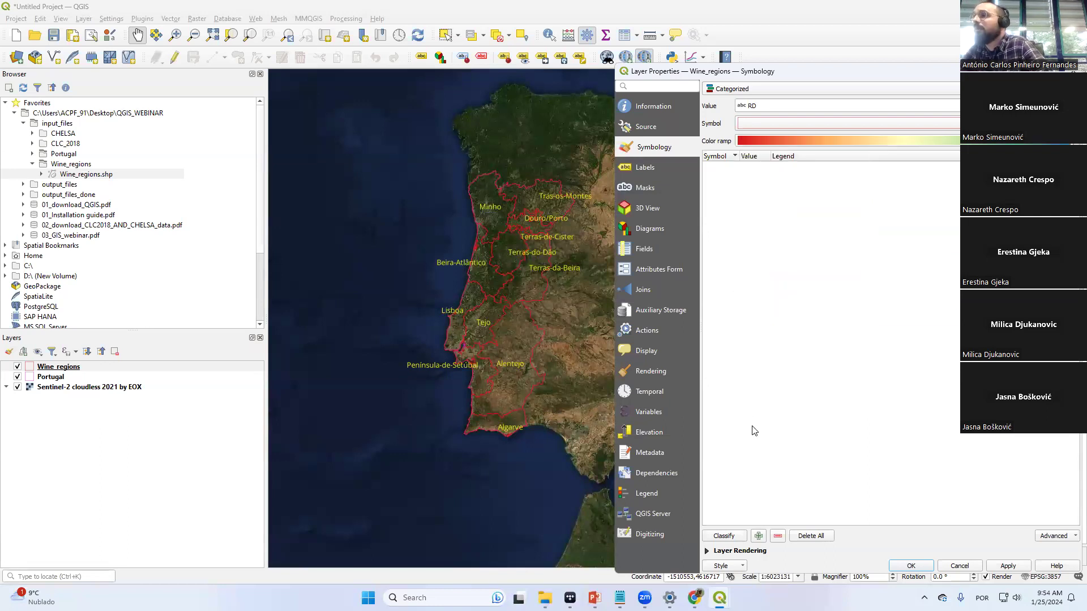
click(735, 539)
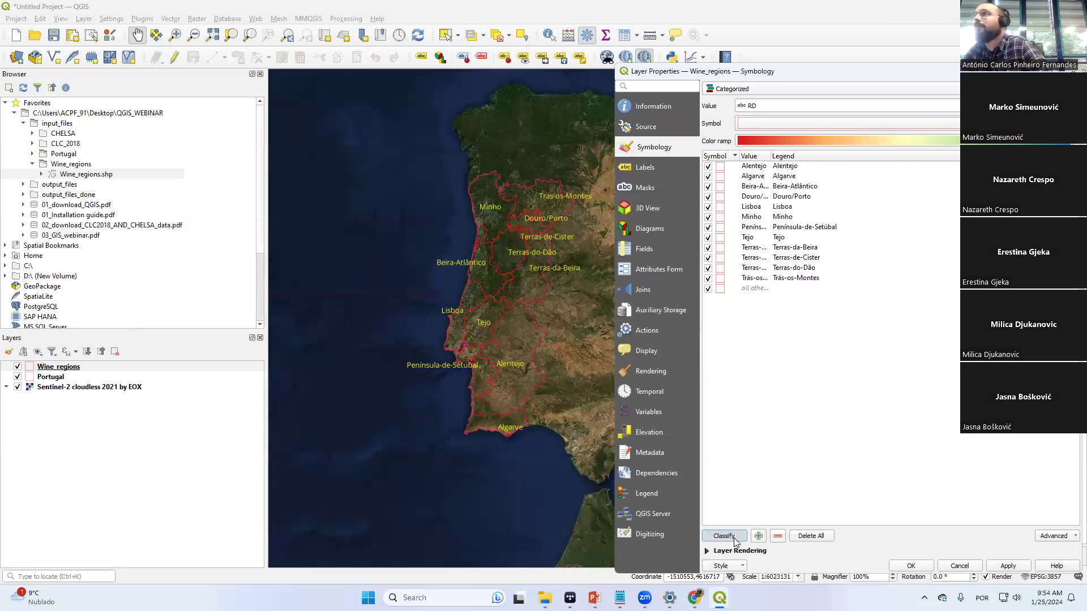
click(1009, 566)
Change the category symbol's fill style to Solid, apply it, close the properties and expand the Wine_regions legend
click(730, 159)
click(850, 125)
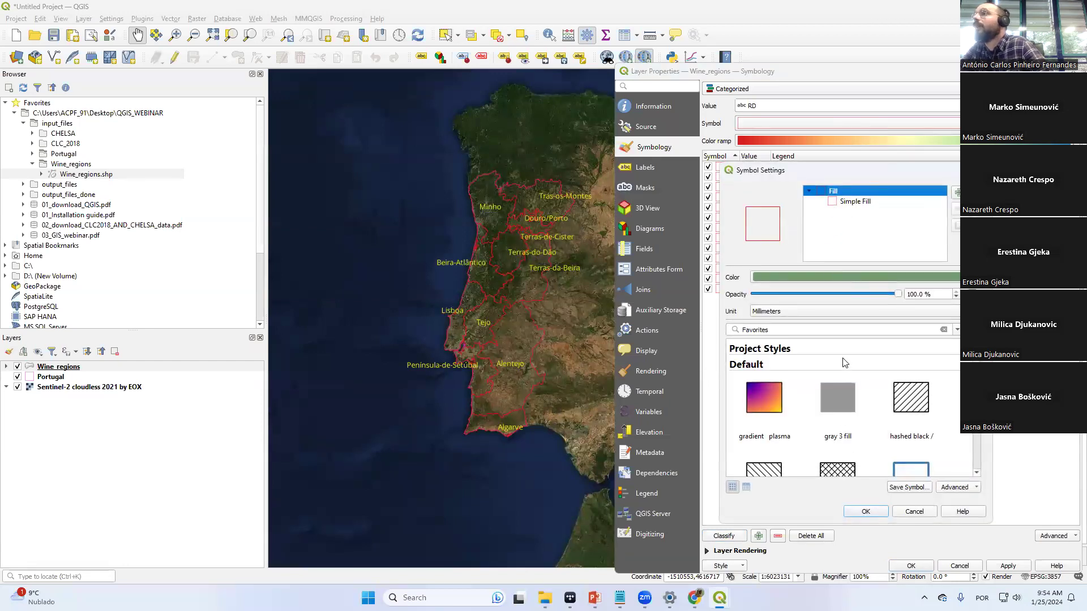
click(837, 203)
click(872, 316)
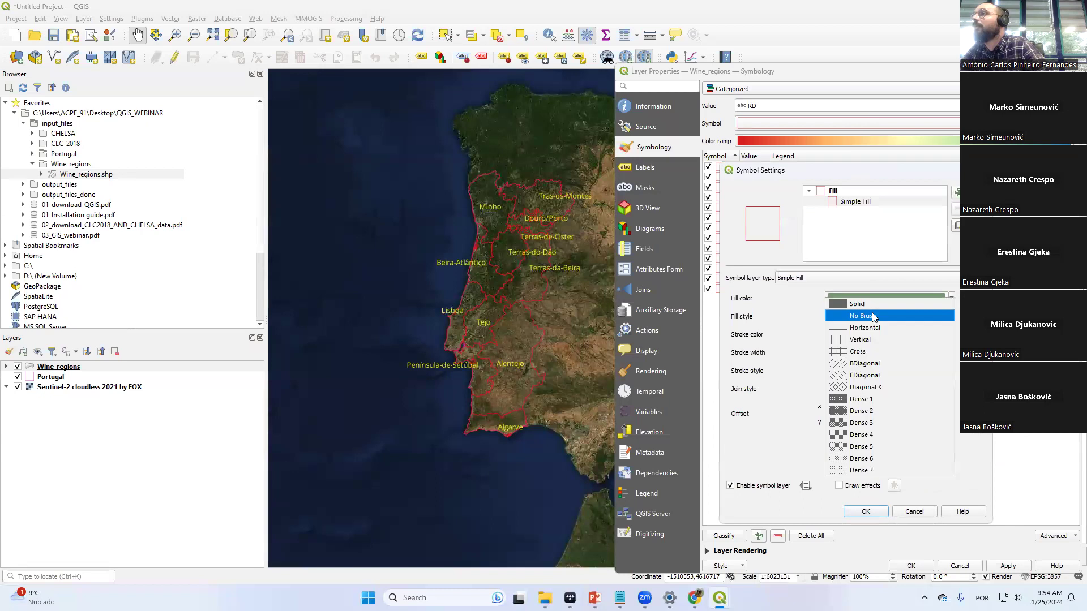
click(867, 305)
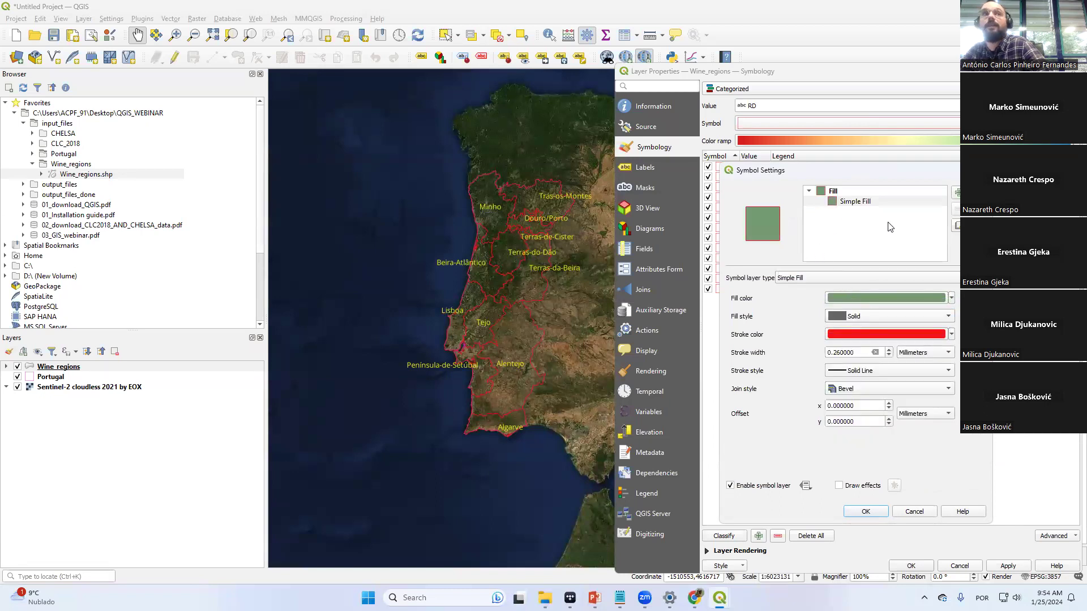
click(867, 513)
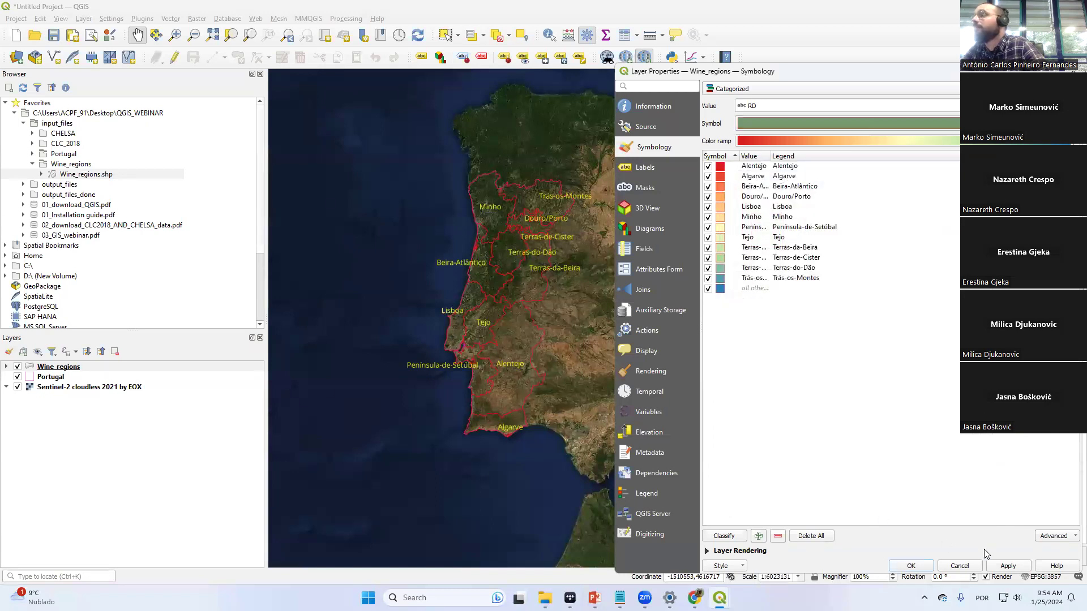
click(1005, 566)
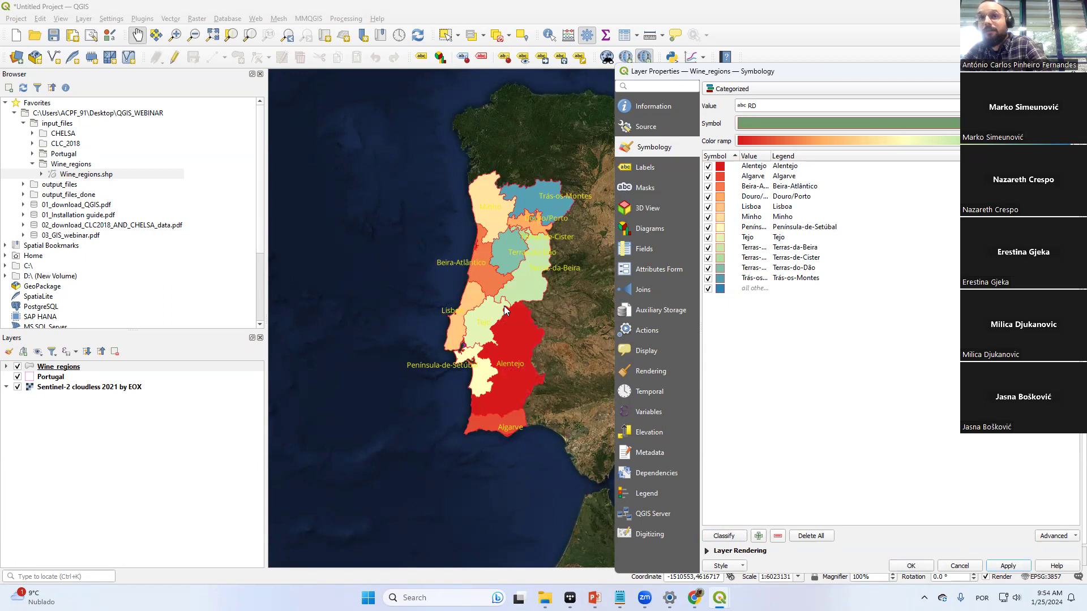
click(910, 566)
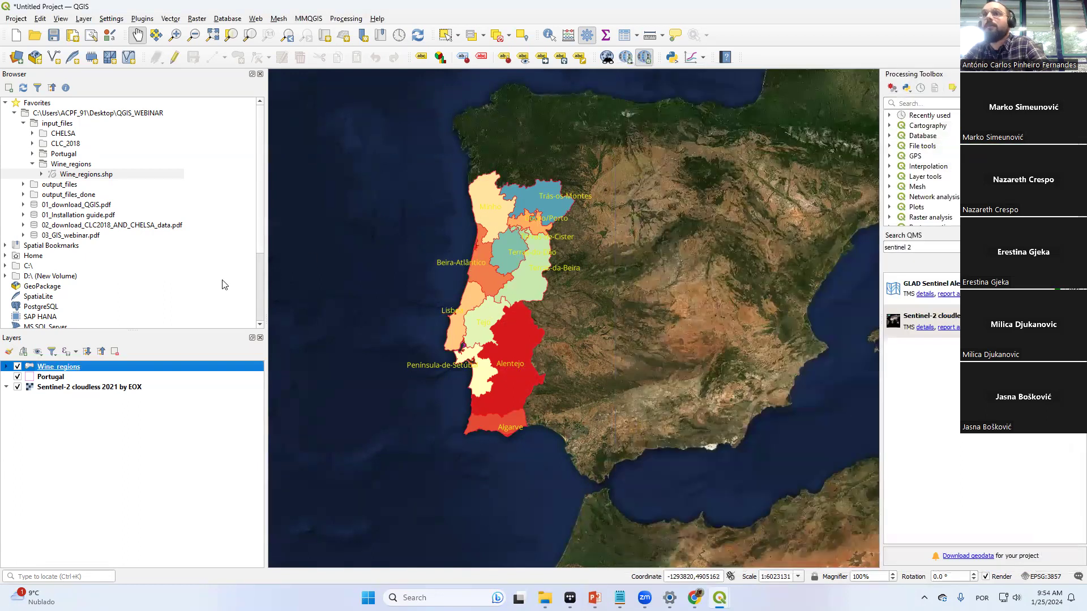
click(7, 367)
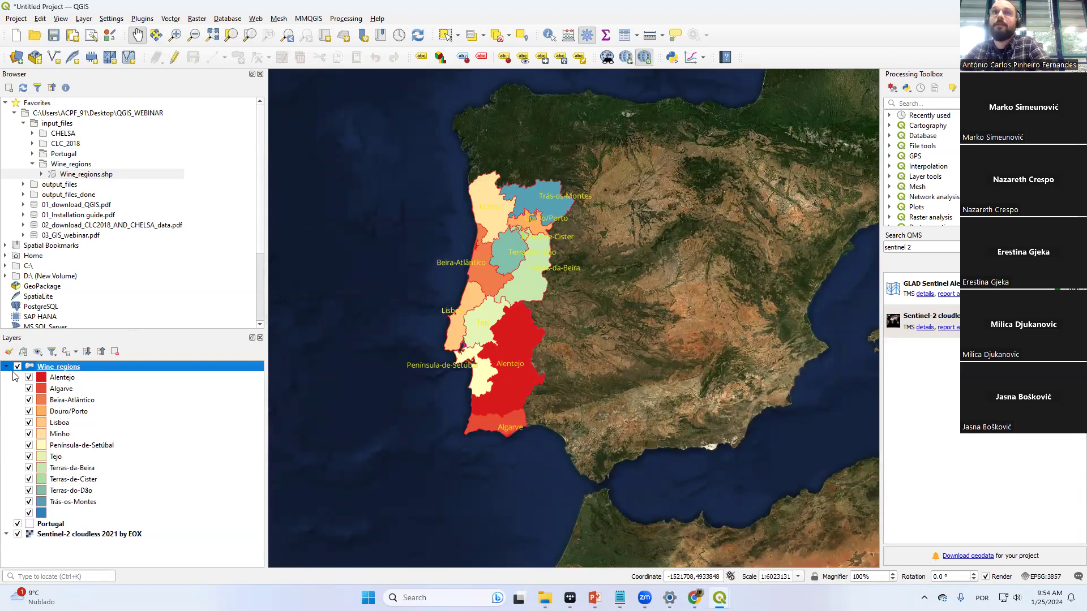
Return the Wine_regions symbology to Single Symbol with a No Brush fill style, apply it and close the properties
right_click(64, 367)
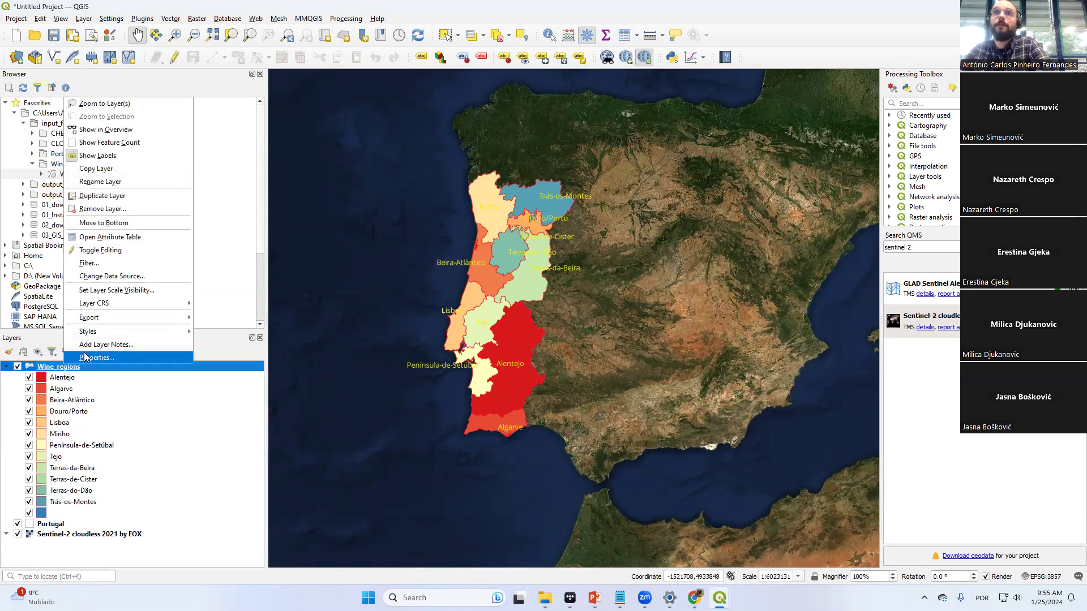
click(85, 357)
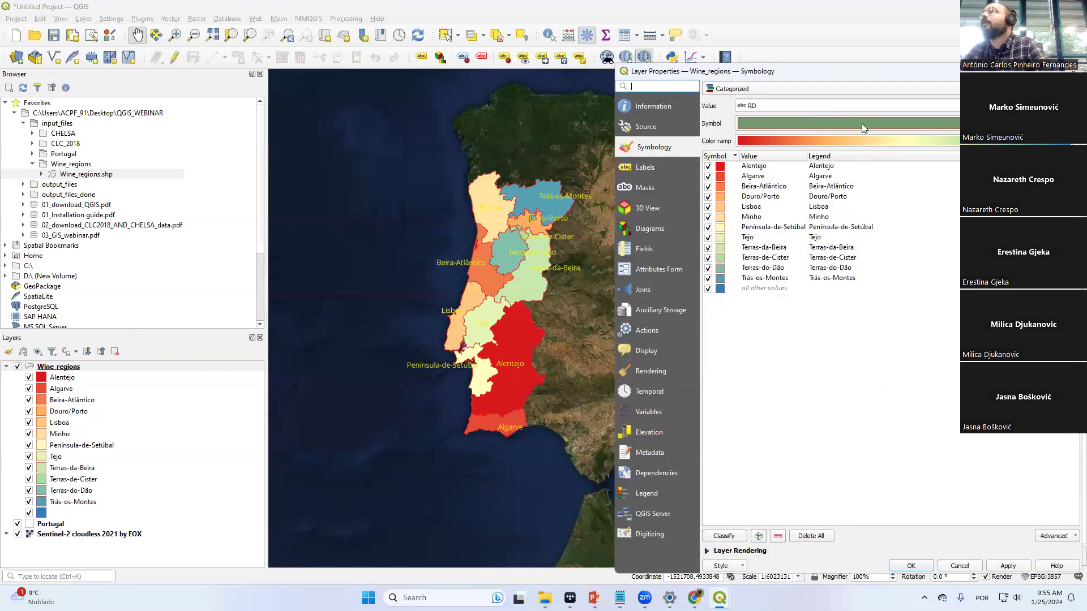
click(756, 90)
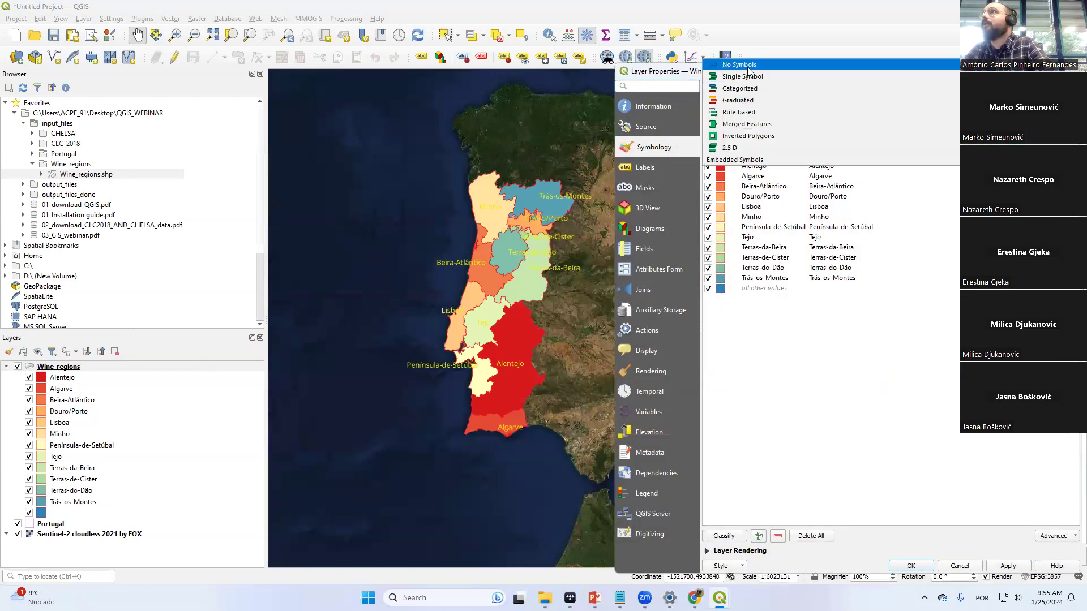
click(743, 77)
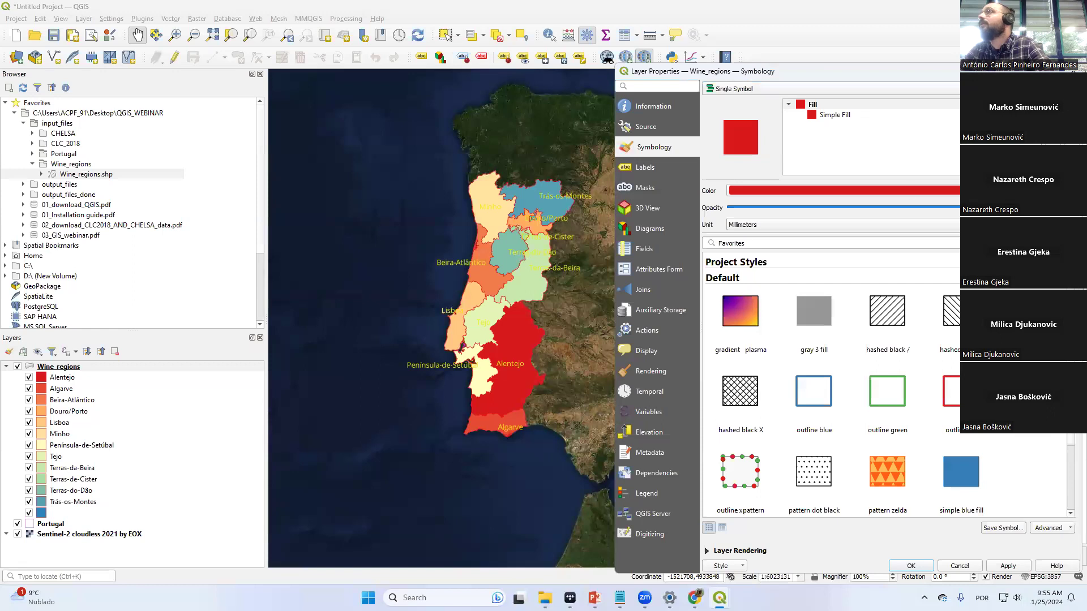
click(847, 115)
click(951, 230)
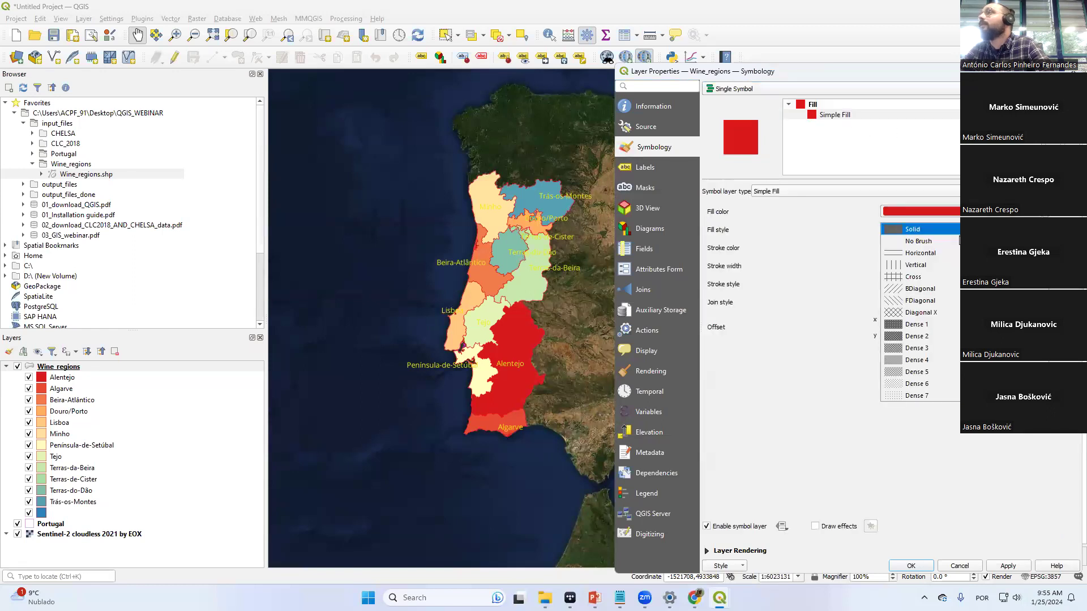
click(953, 240)
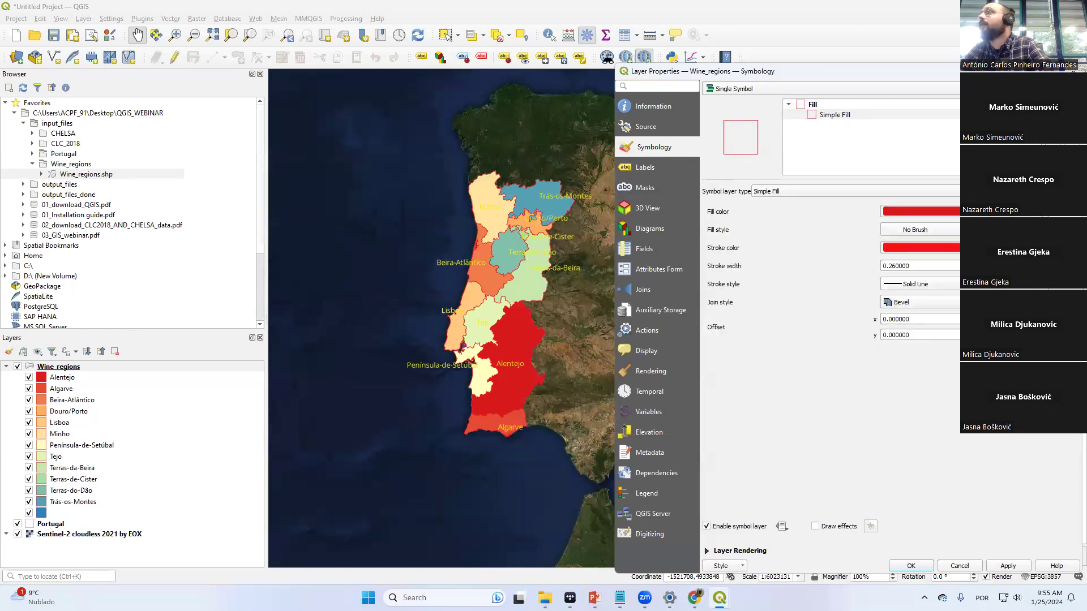
click(1008, 566)
click(911, 566)
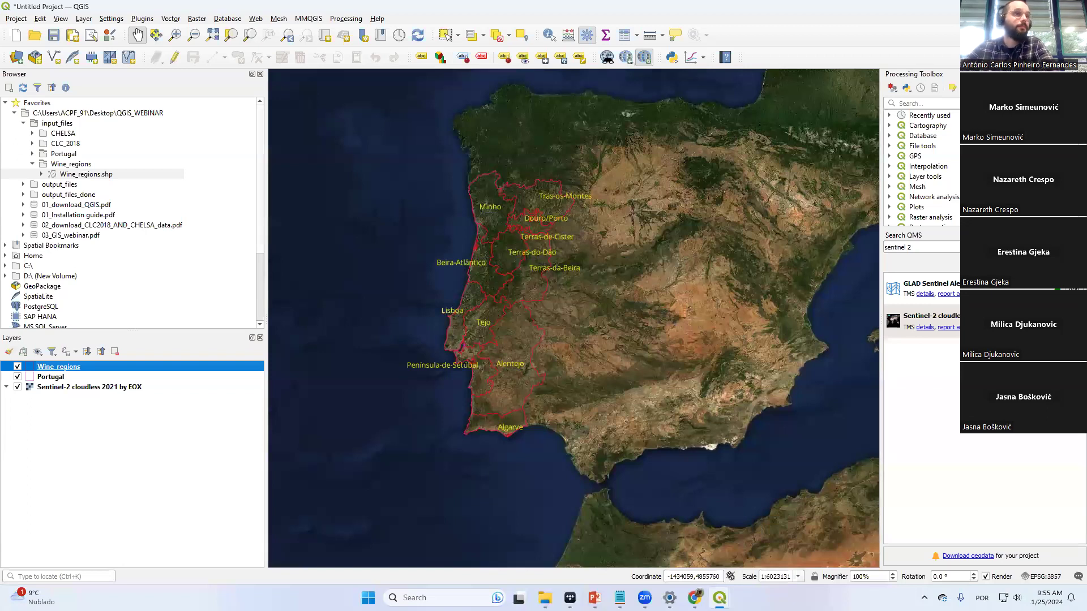
Add U2018_CLC2018_V2020_20u1.shp from the CLC_2018 folder to the map and inspect its polygons over Portugal
key(alt+Tab)
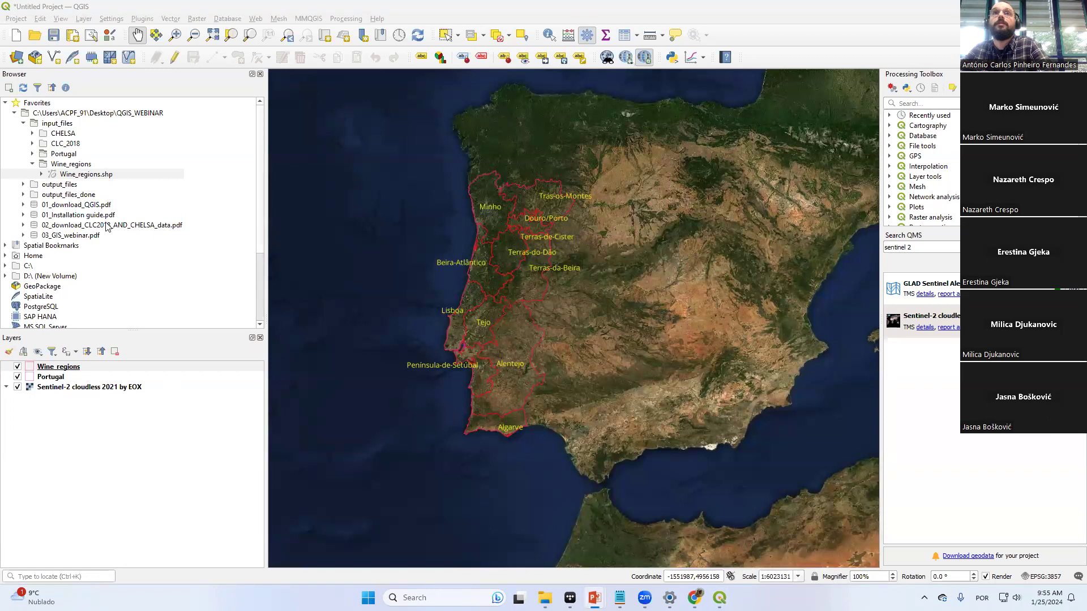
click(33, 144)
mouse_move(96, 186)
mouse_down()
mouse_move(70, 186)
mouse_move(516, 228)
mouse_up()
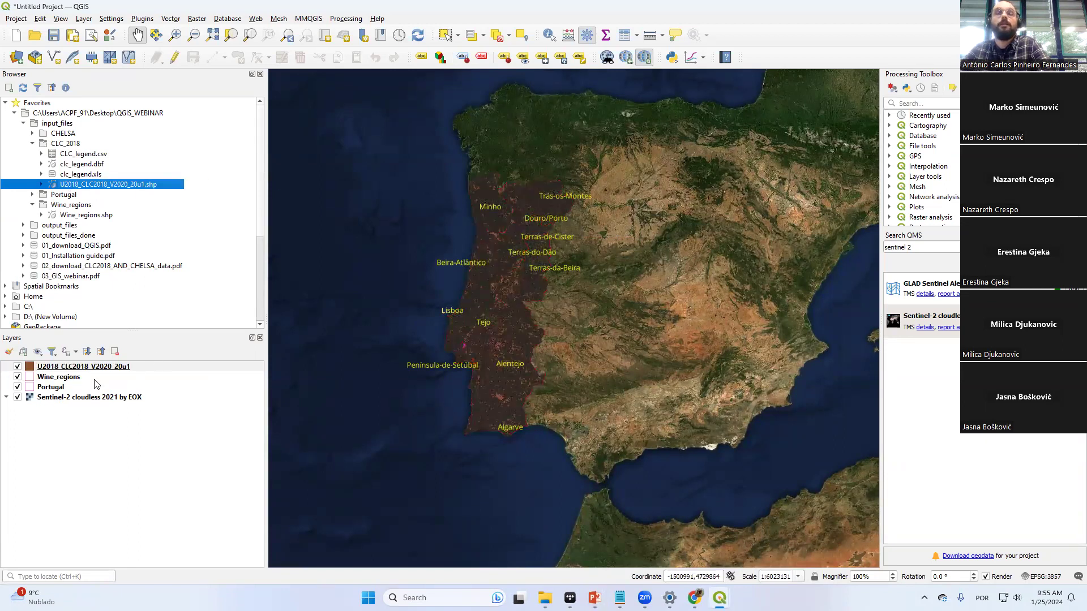
scroll(512, 243, up, 2)
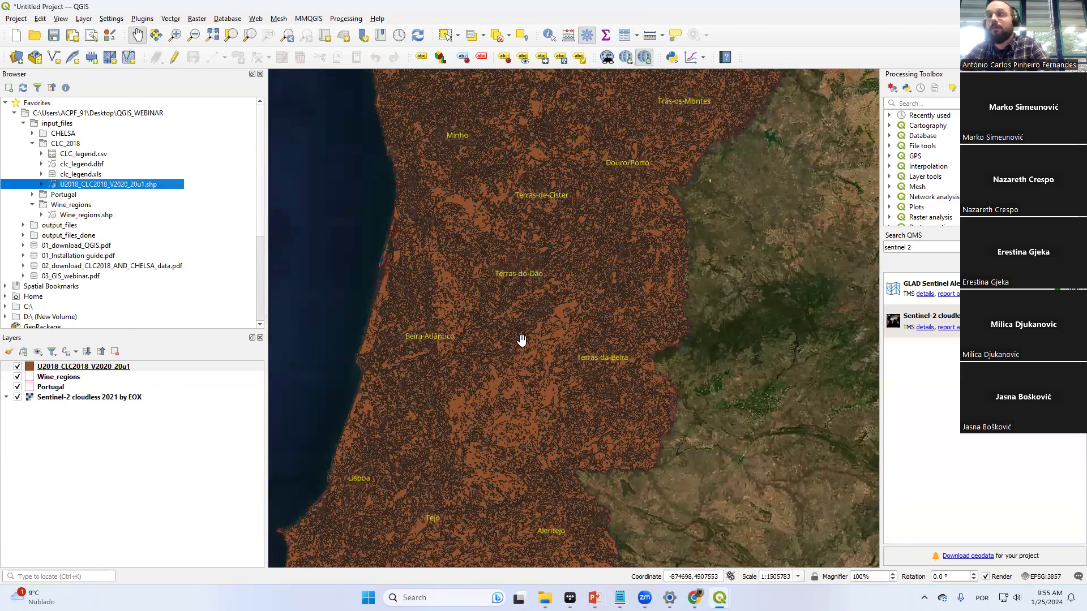
scroll(522, 340, down, 3)
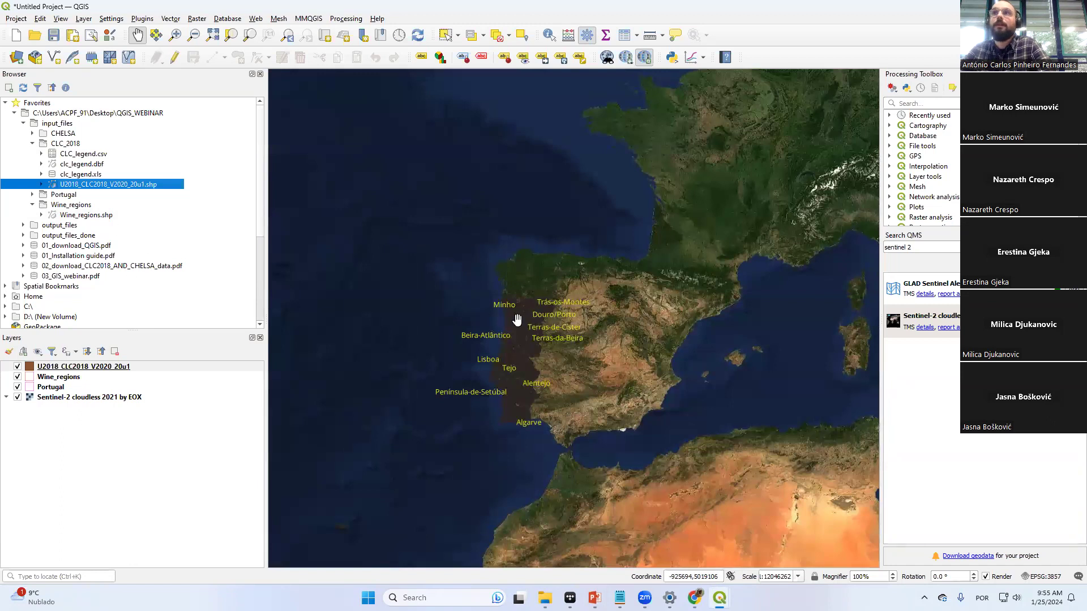
scroll(517, 317, up, 2)
drag(490, 357, 517, 284)
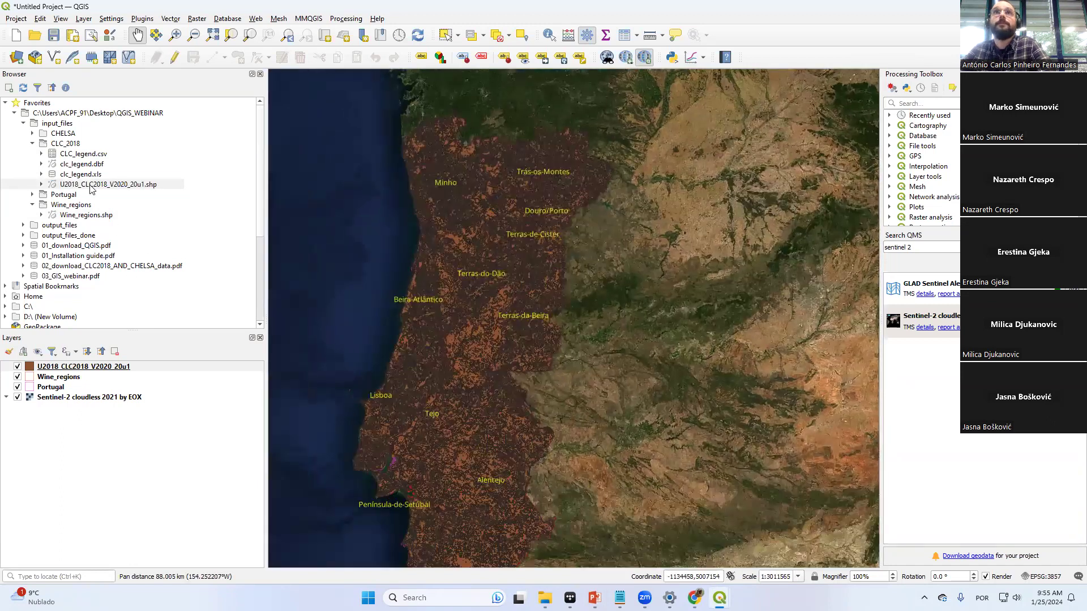
Zoom to the full extent of U2018_CLC2018_V2020_20u1 and examine its coverage over the Atlantic islands and mainland Portugal
right_click(91, 185)
click(130, 368)
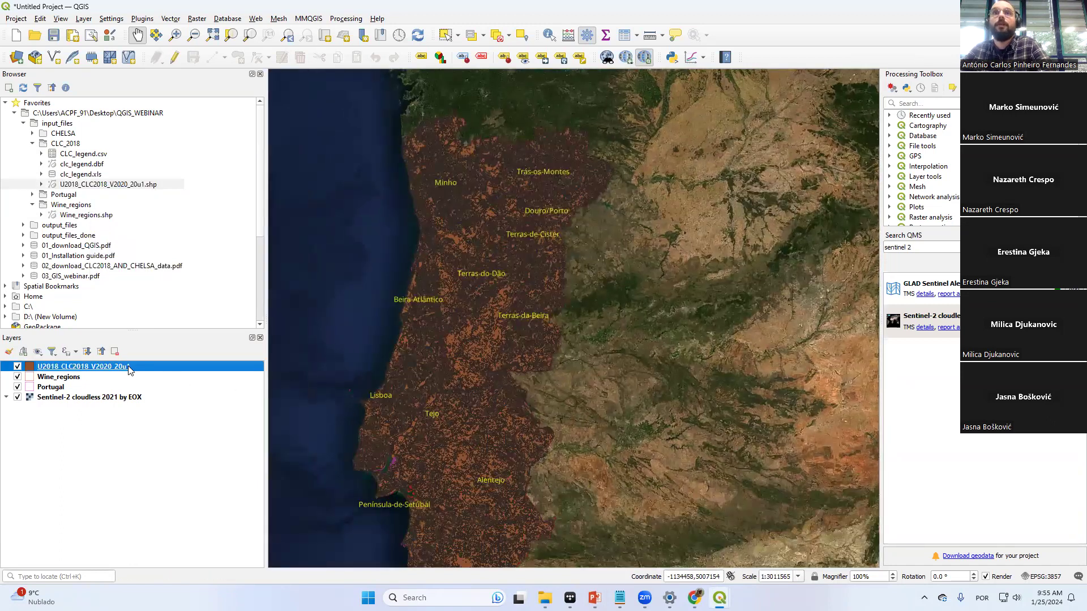
right_click(130, 369)
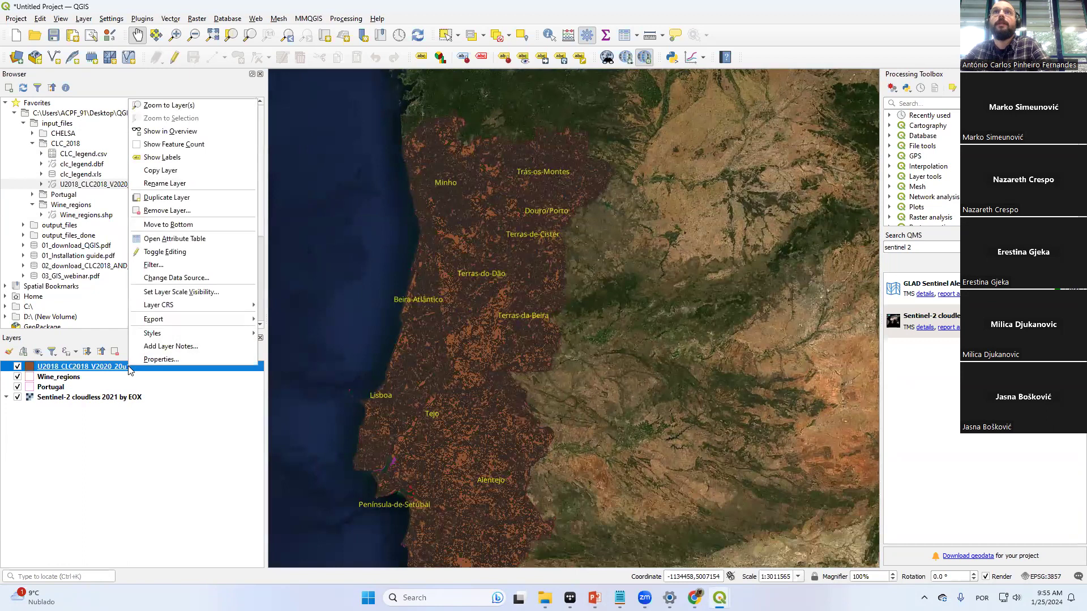
click(156, 106)
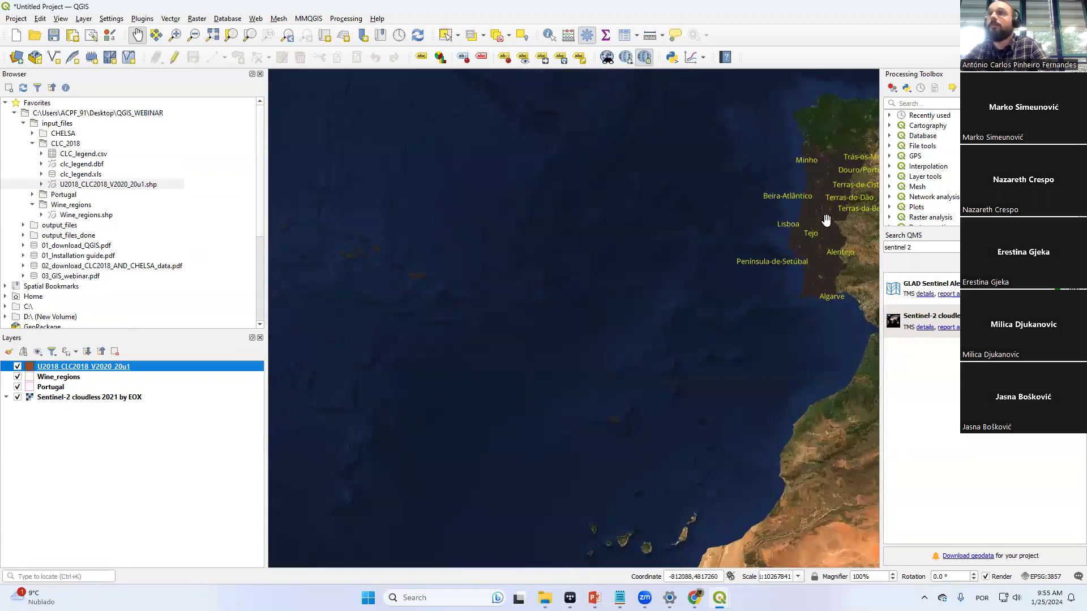
drag(370, 261, 469, 266)
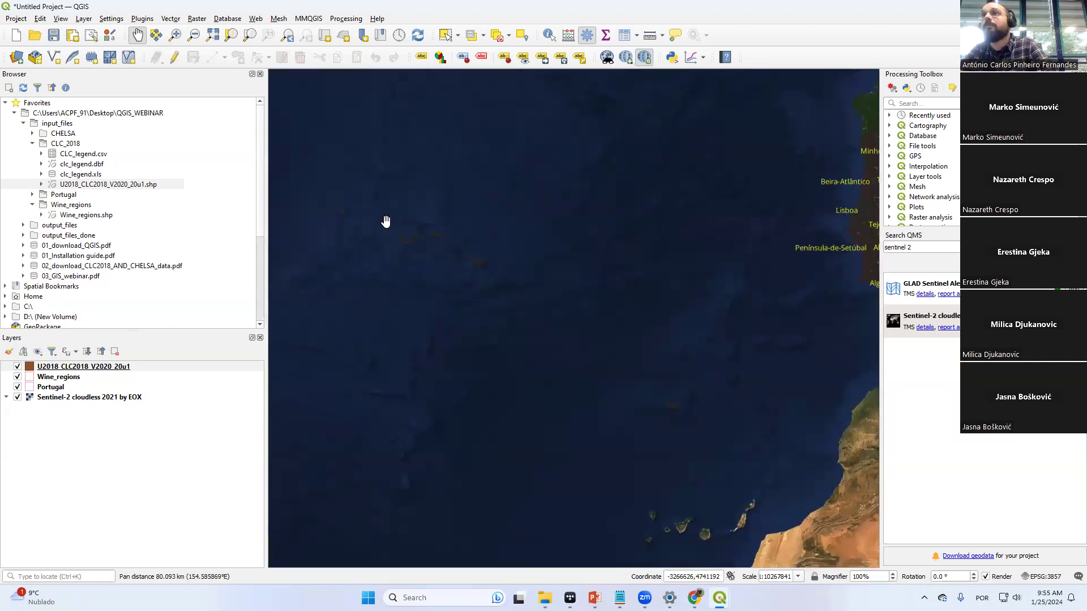
scroll(419, 222, up, 2)
scroll(551, 218, down, 2)
drag(651, 214, 360, 219)
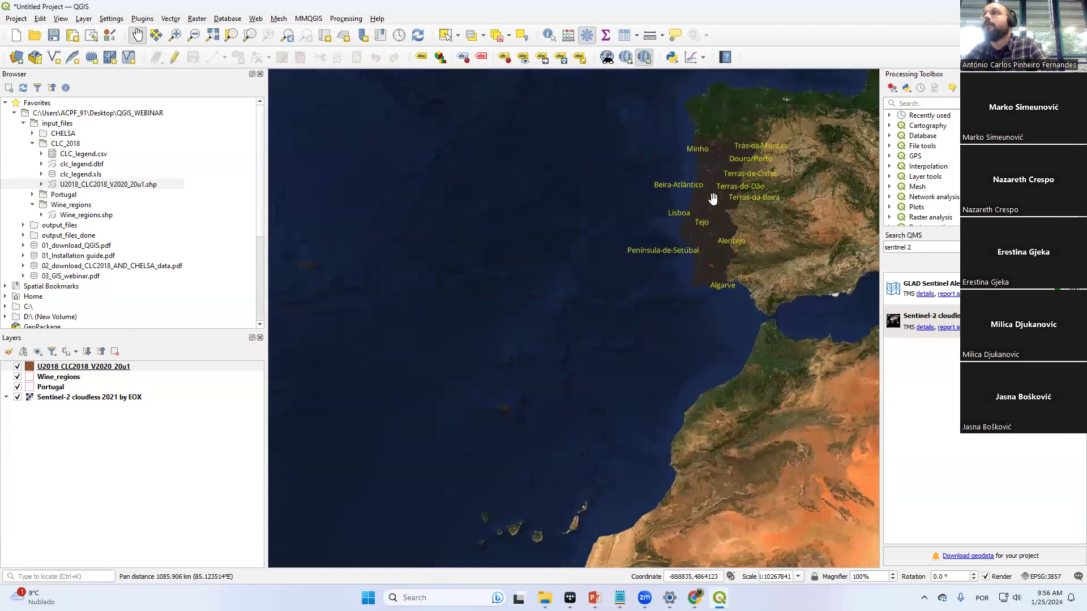
scroll(727, 192, up, 1)
drag(785, 178, 670, 177)
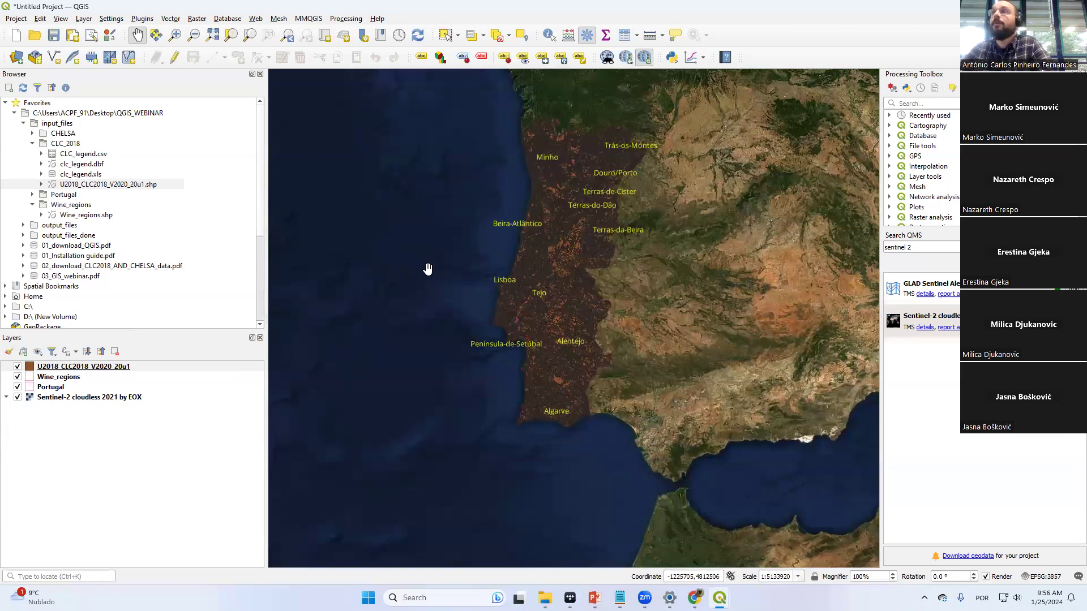
Open the vector Clip tool with U2018_CLC2018_V2020_20u1 as the input layer and set Portugal as the overlay layer
text(clip)
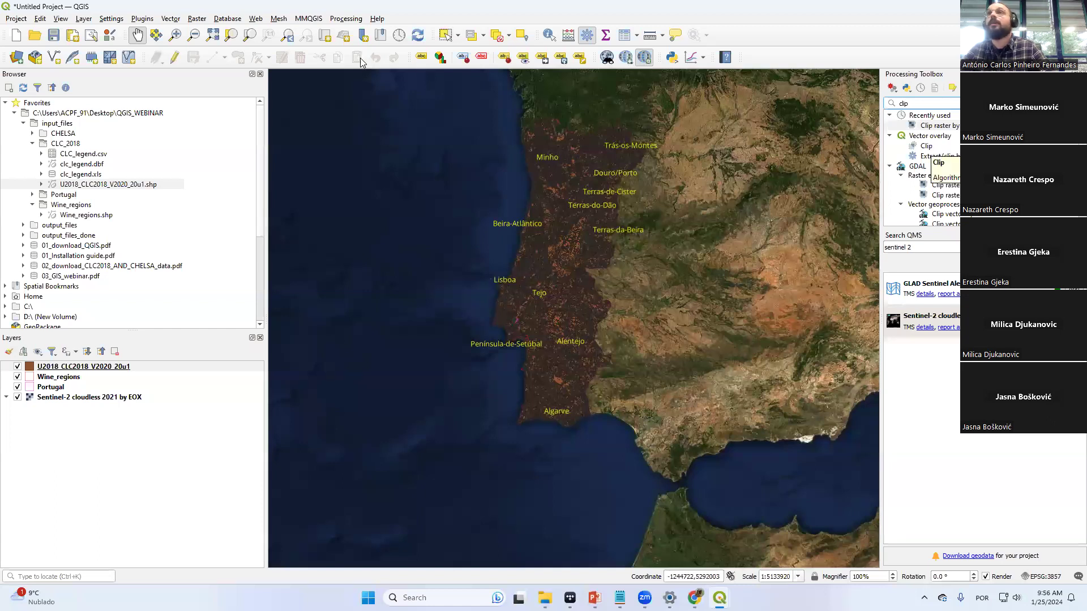
click(171, 18)
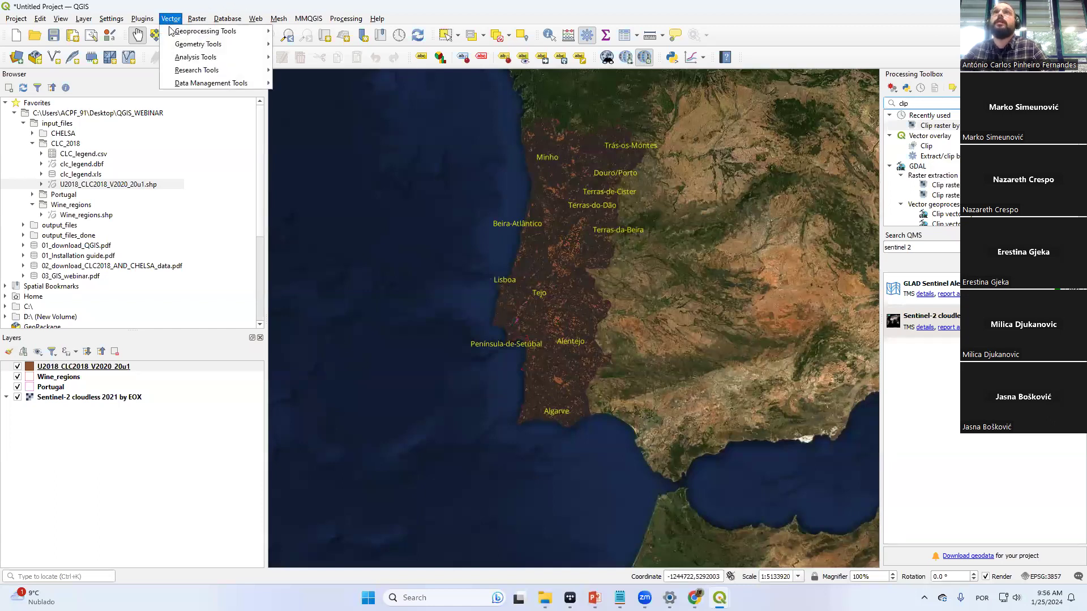
mouse_move(174, 50)
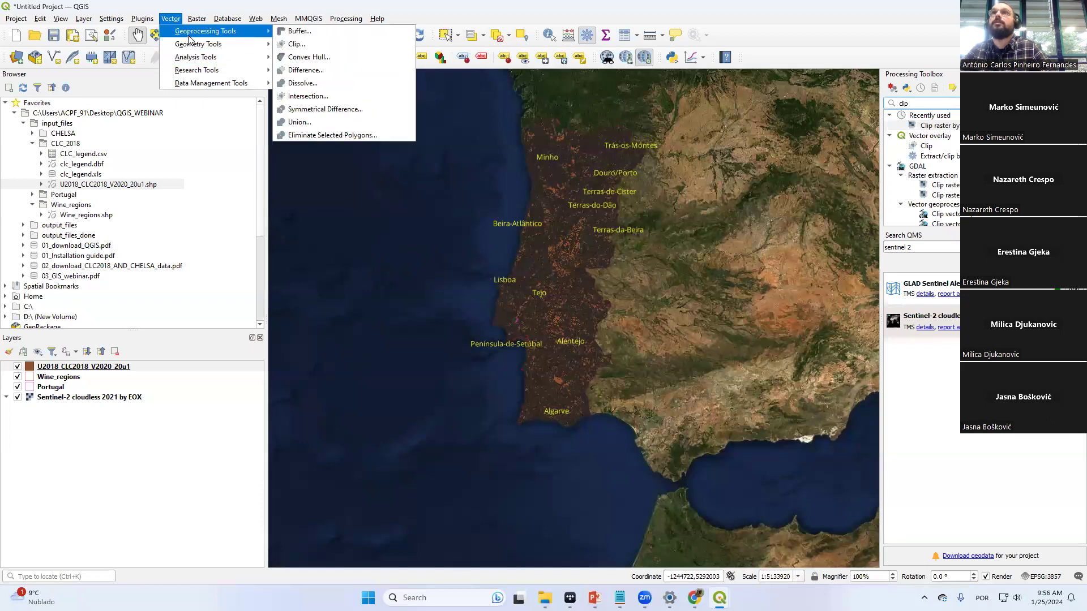
click(296, 46)
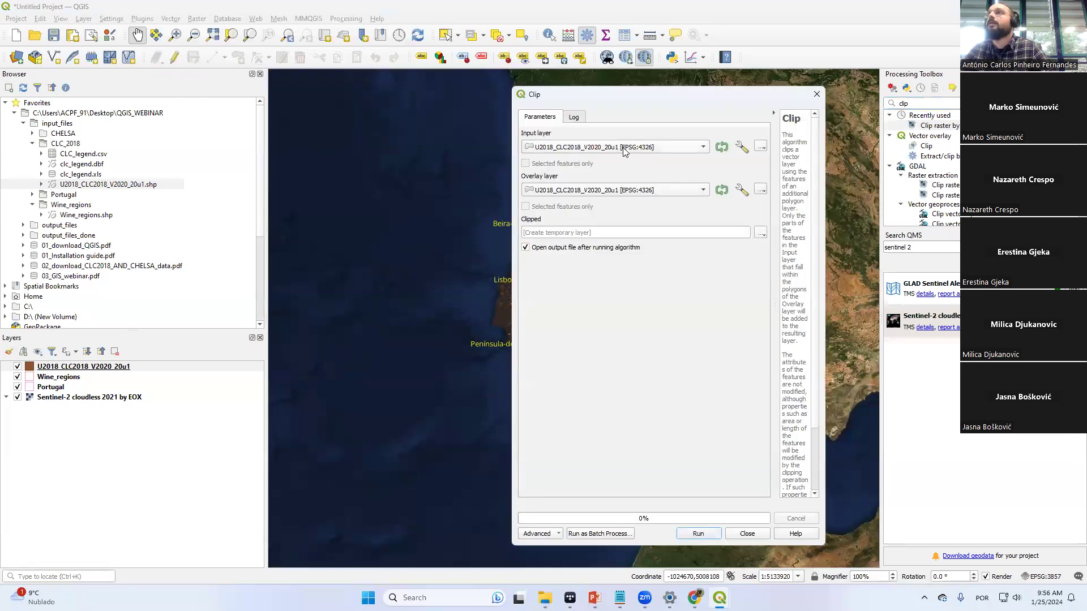
drag(690, 100, 874, 94)
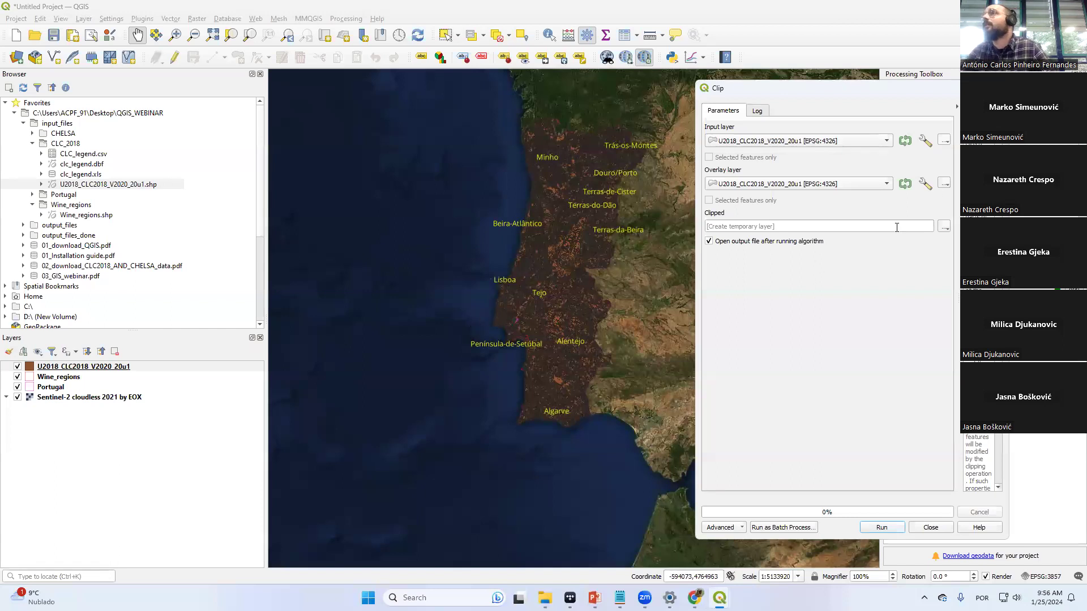
click(886, 184)
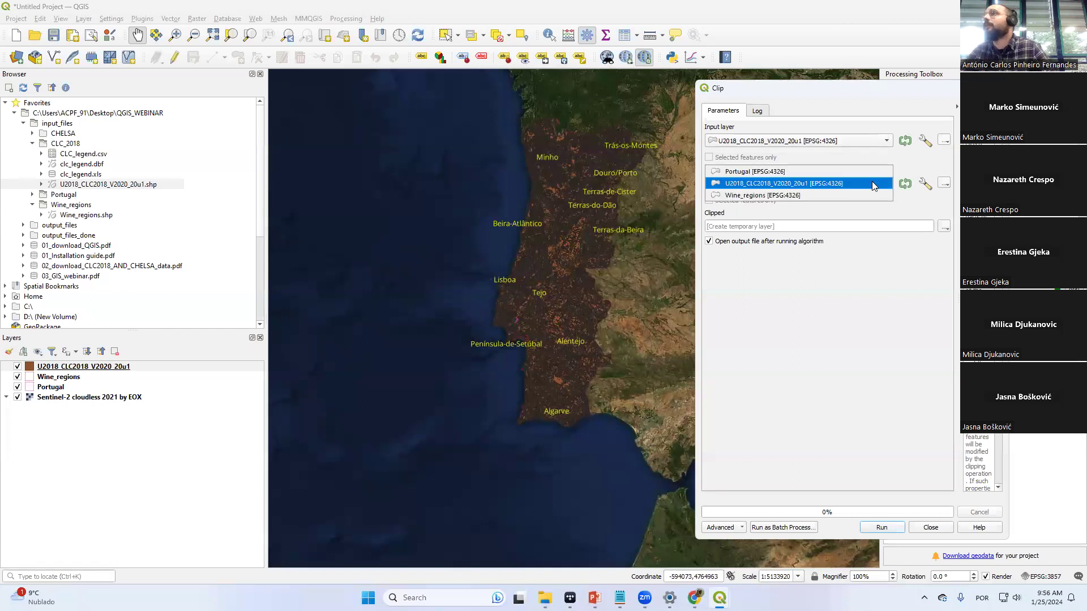
click(814, 172)
drag(817, 87, 595, 91)
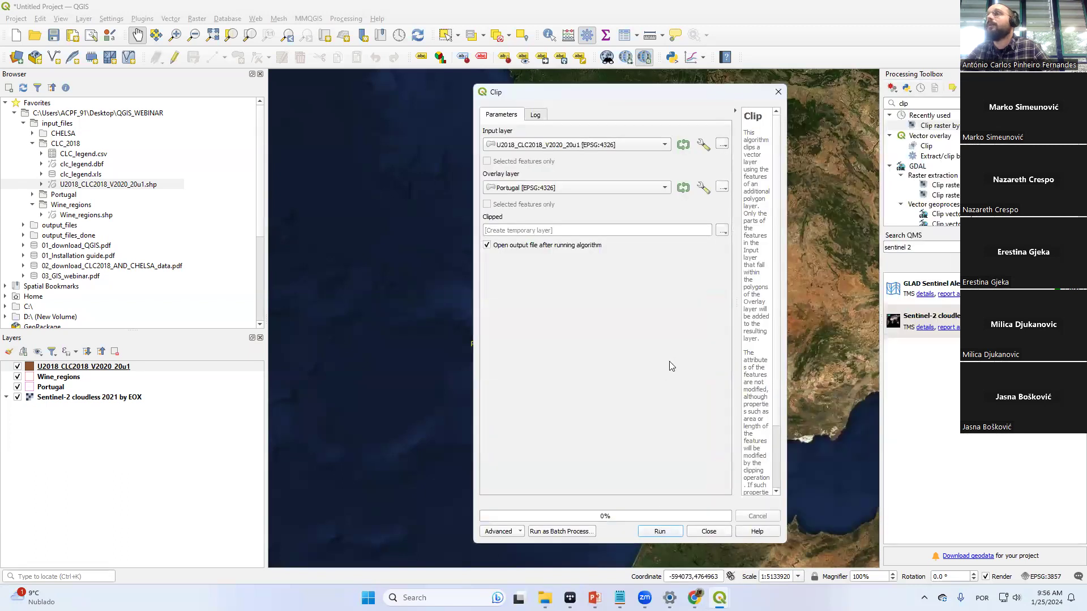
Set the clipped output to save as the shapefile CLC_2018_PT_MAINLAND in the QGIS_WEBINAR output_files folder
click(550, 229)
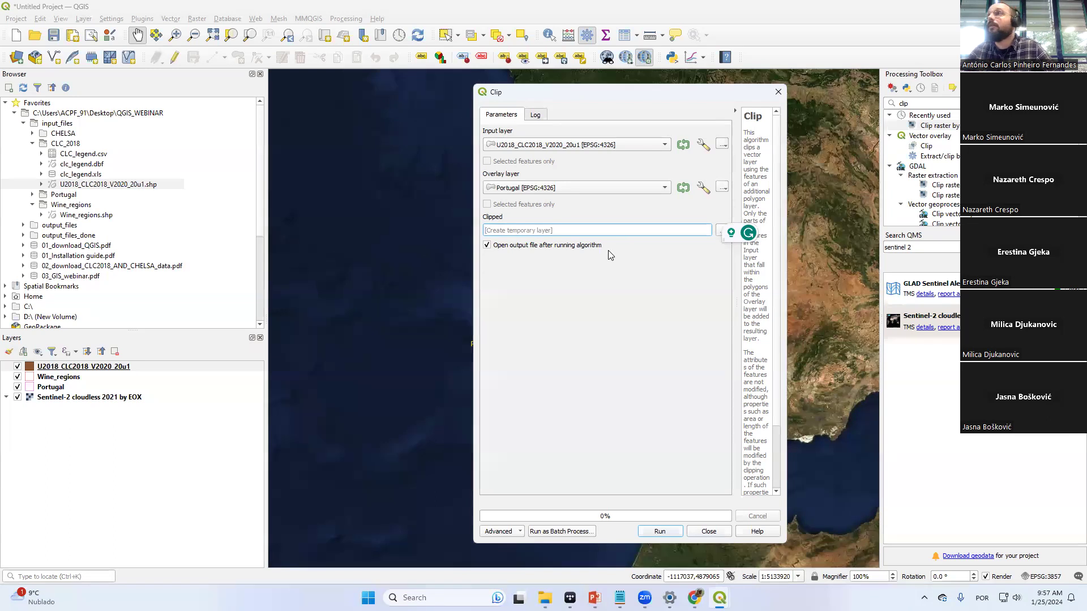
click(721, 232)
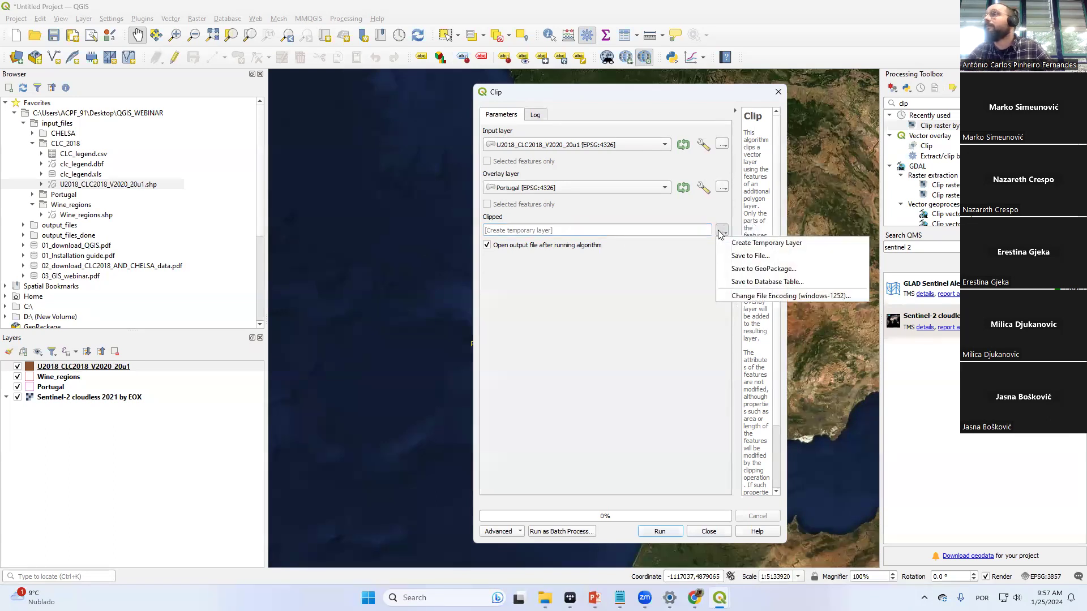
click(749, 257)
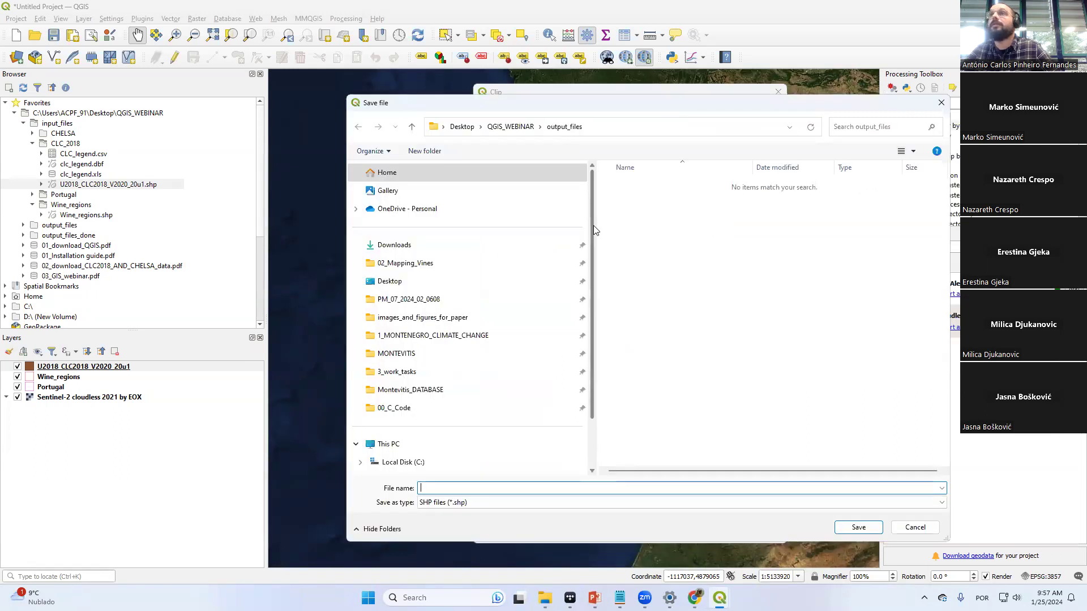
click(500, 283)
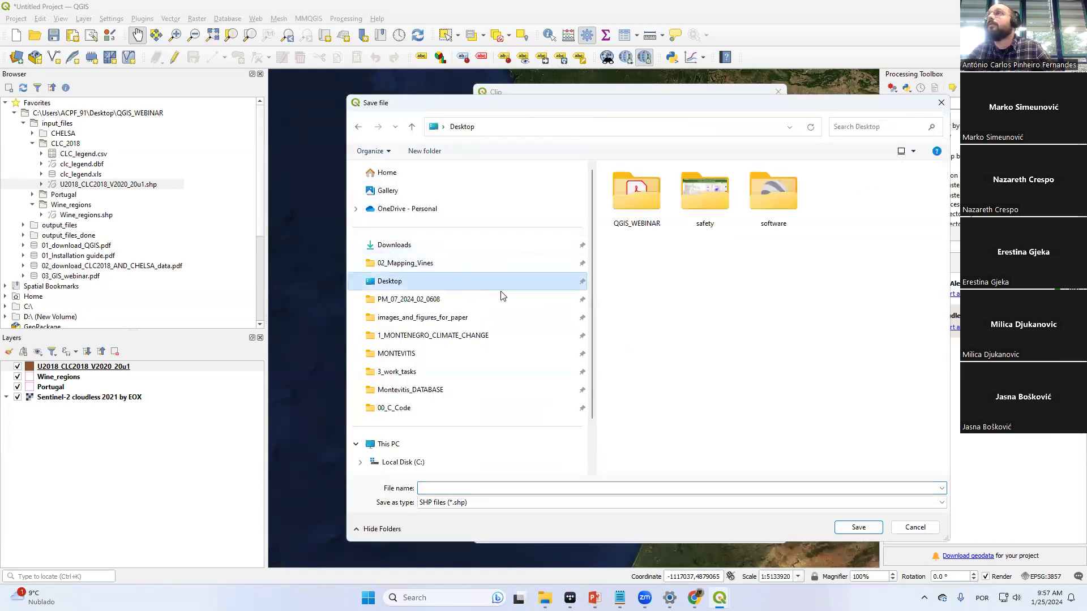
double_click(636, 208)
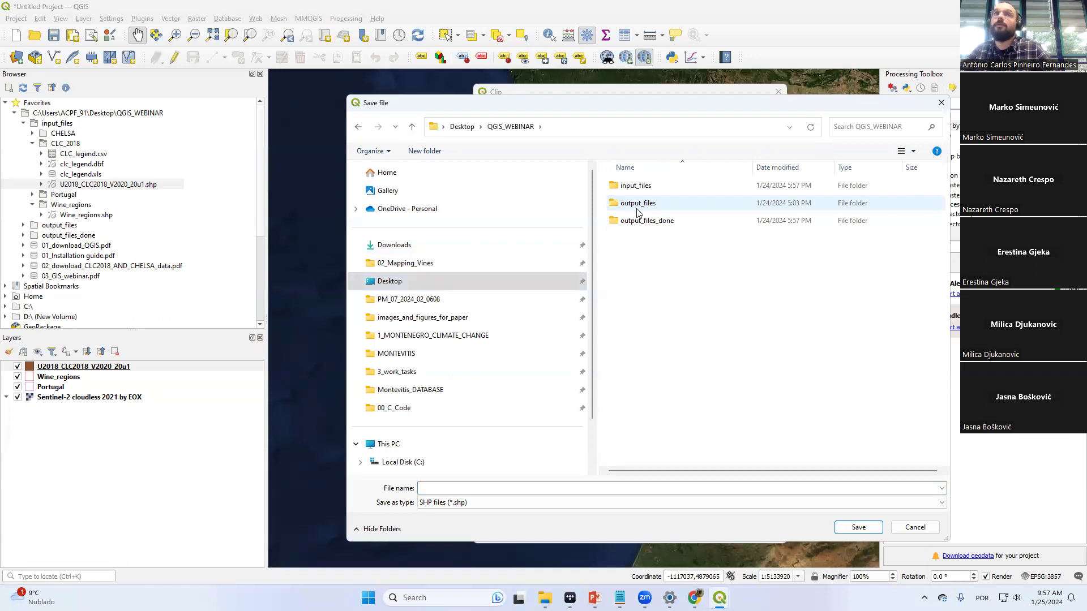
double_click(637, 205)
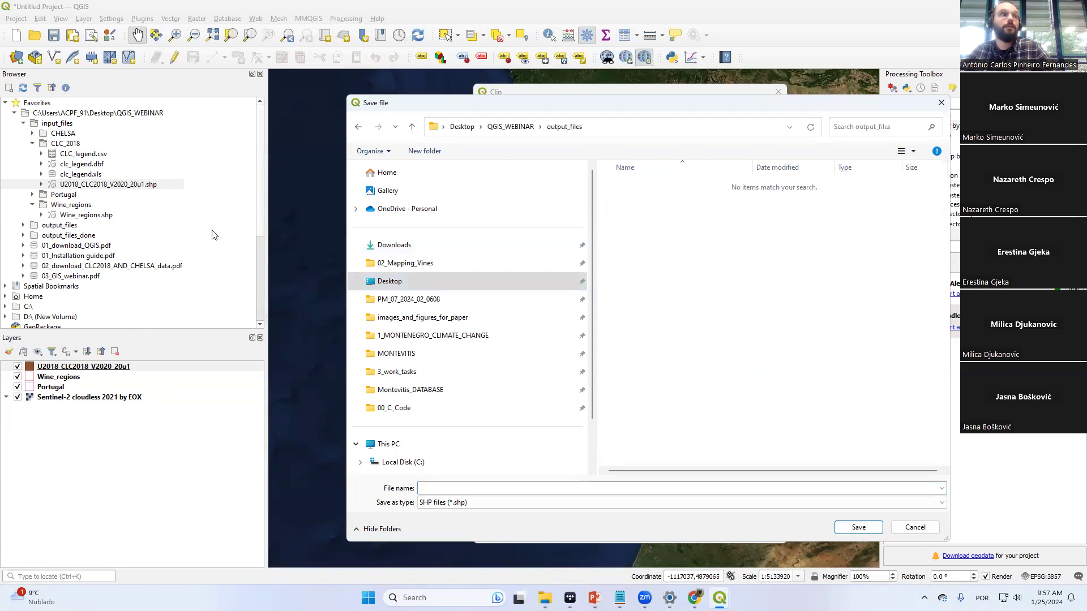
key(alt+Tab)
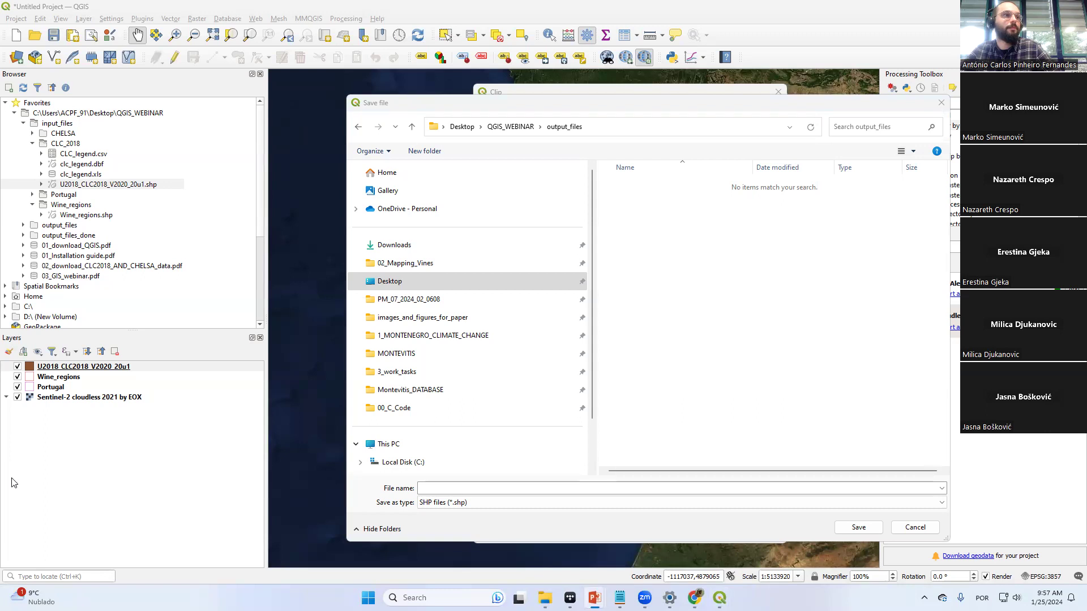
click(673, 488)
text(CLC_2018)
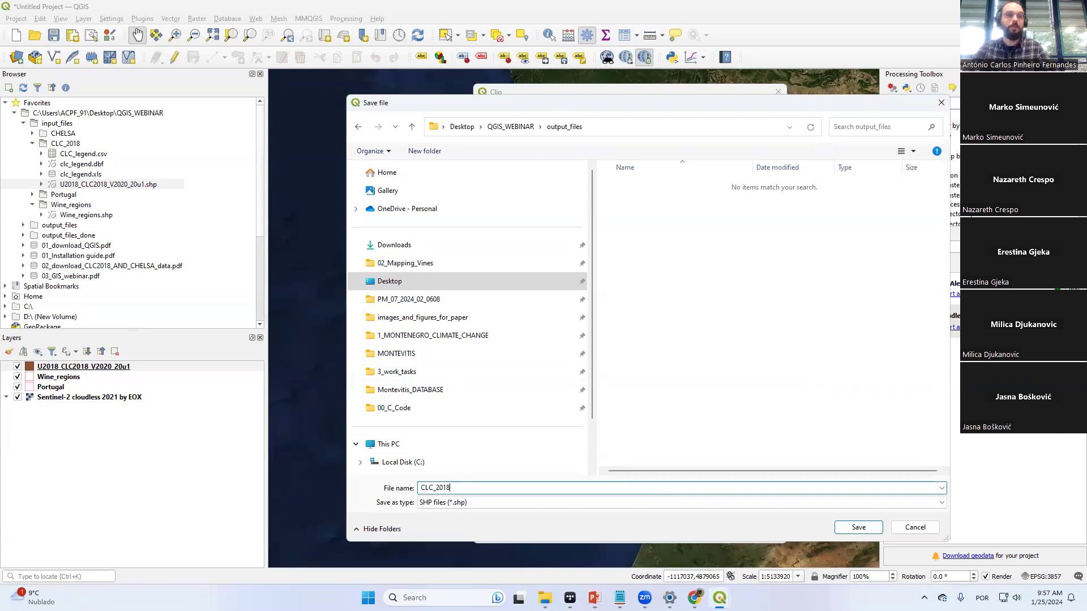
text(_PT_MAINLAND)
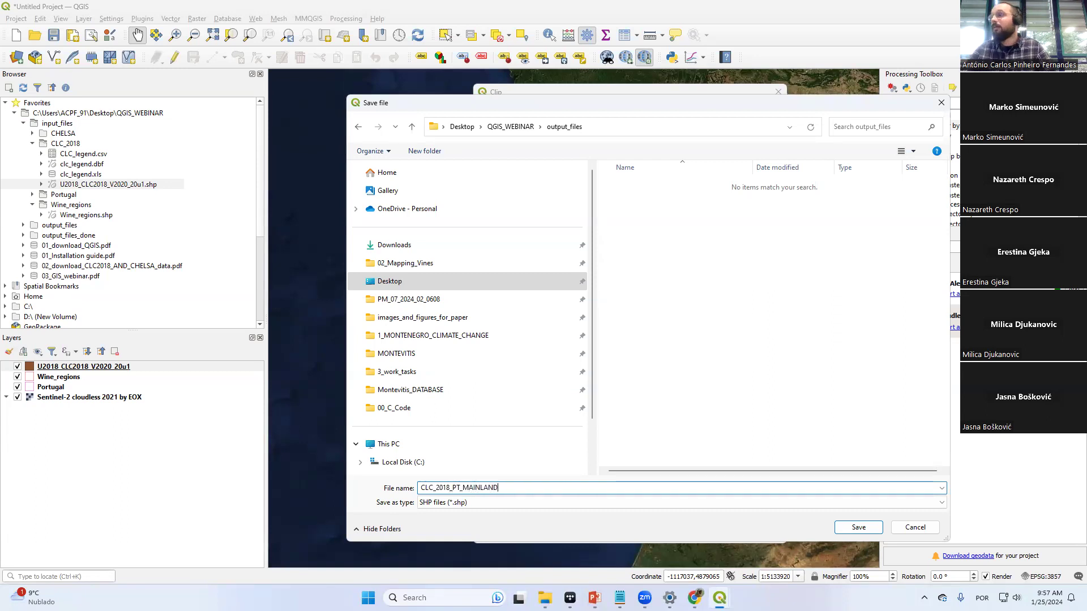
click(858, 528)
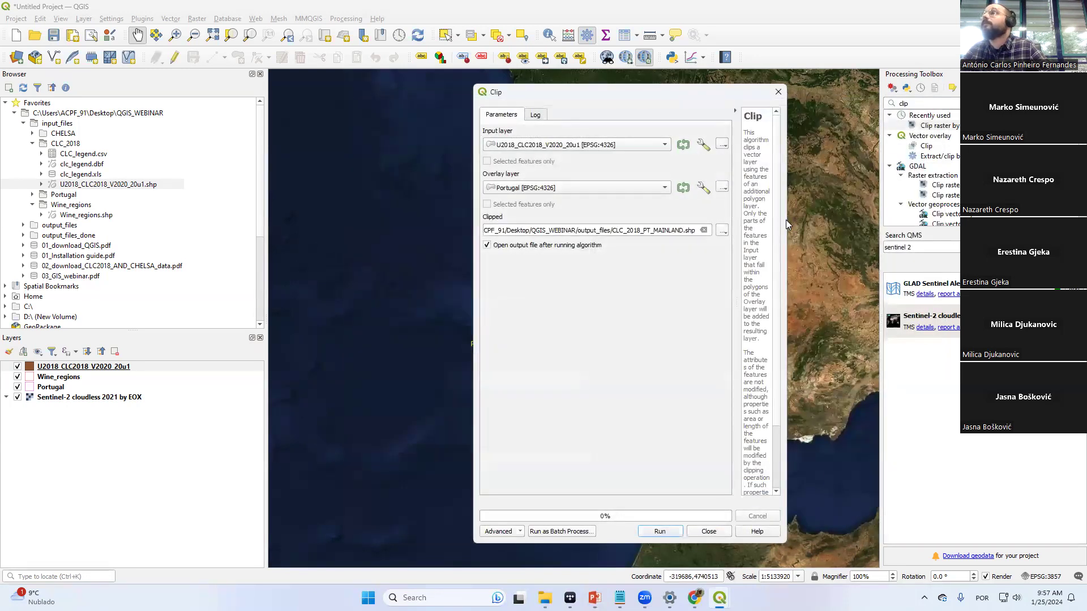
Try to run the clip of the CLC 2018 layer to Portugal, read the log and close the tool
drag(789, 218, 909, 238)
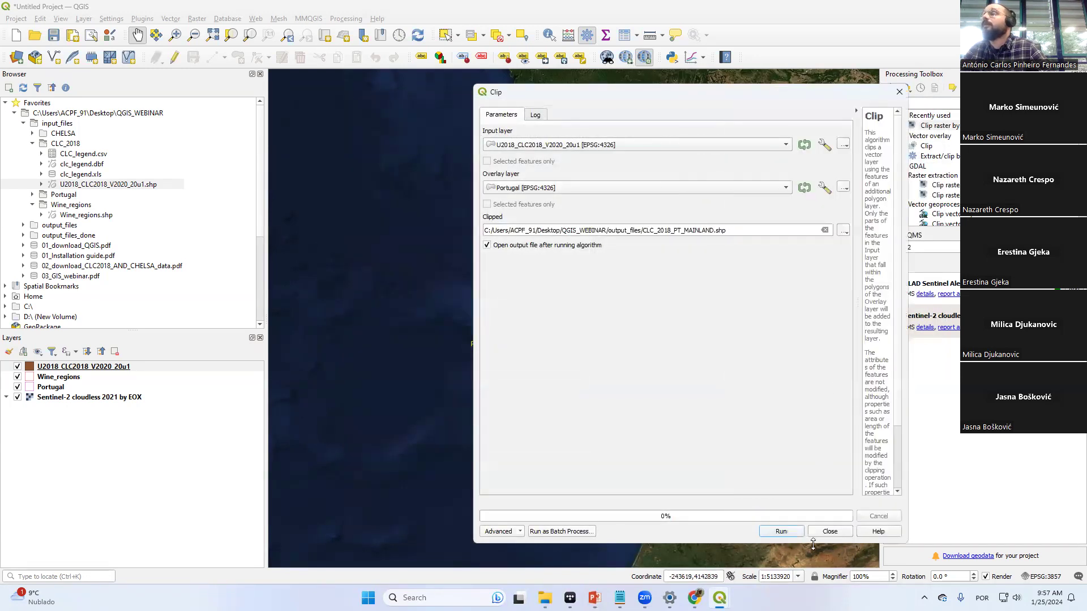
click(781, 532)
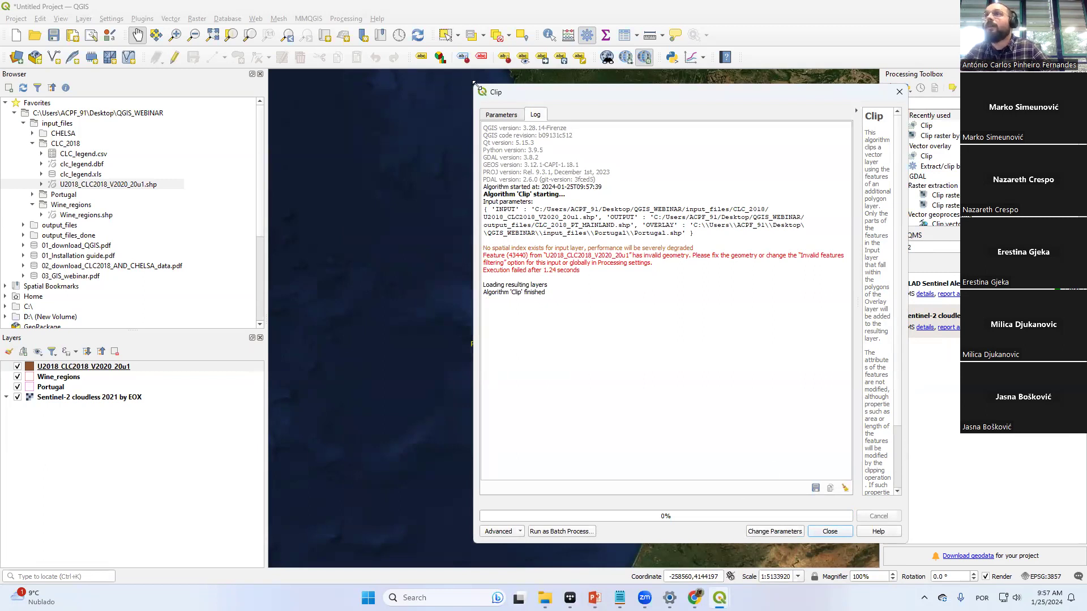
drag(474, 84, 321, 154)
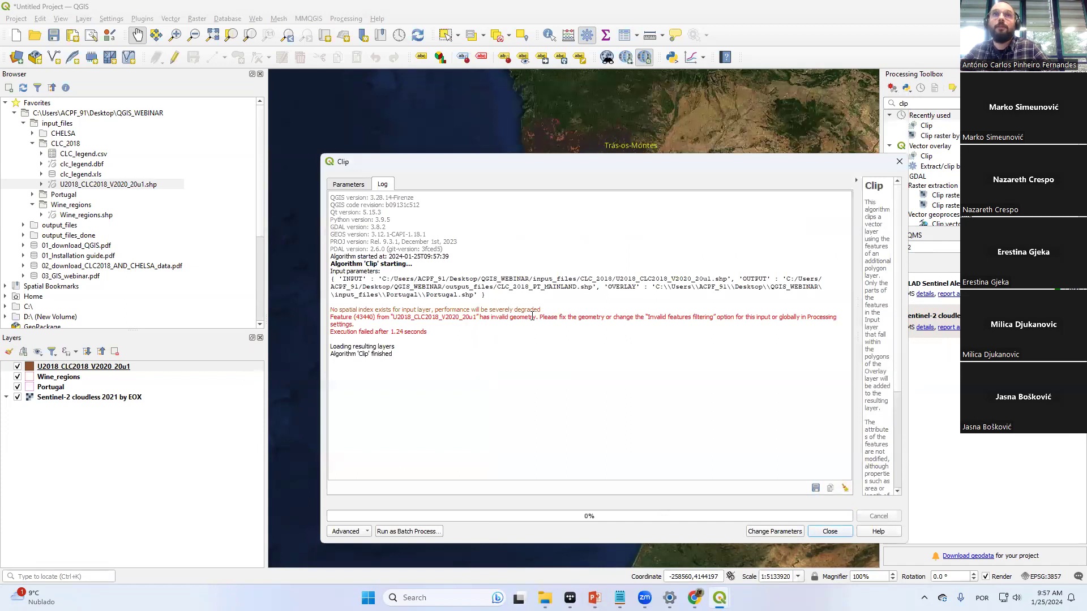
click(830, 532)
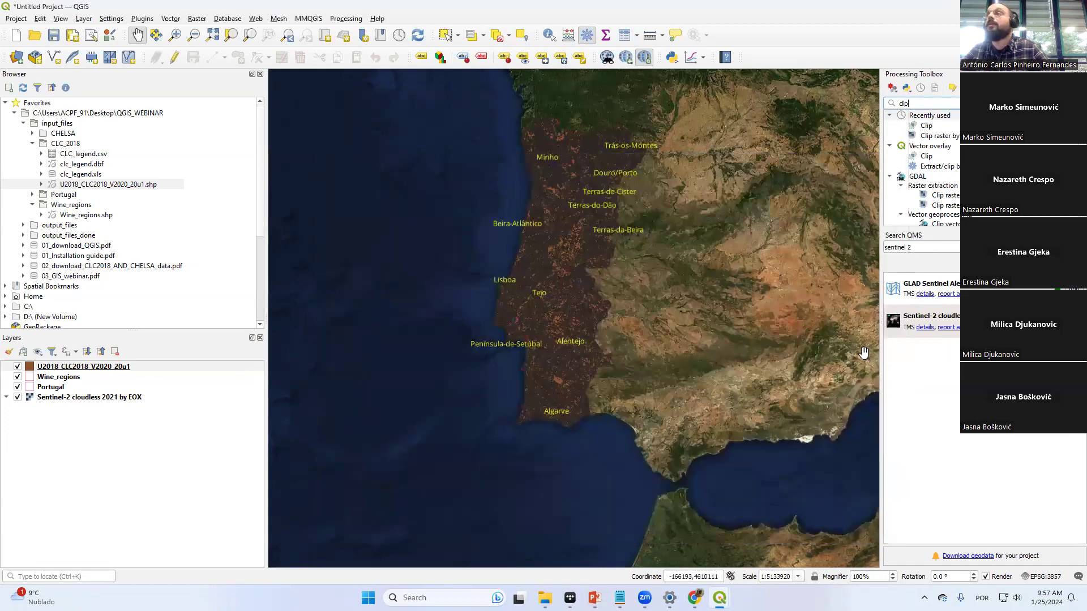
Search the processing algorithms for "FIX GEOME" and open Fix geometries with U2018_CLC2018_V2020_20u1 as the input layer
drag(586, 203, 567, 233)
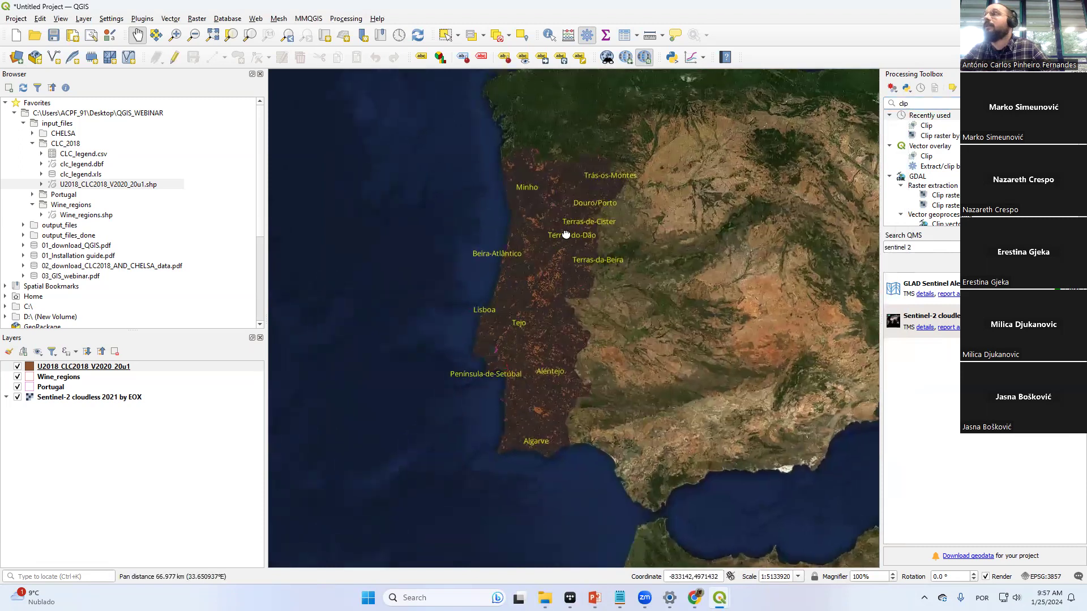
click(924, 104)
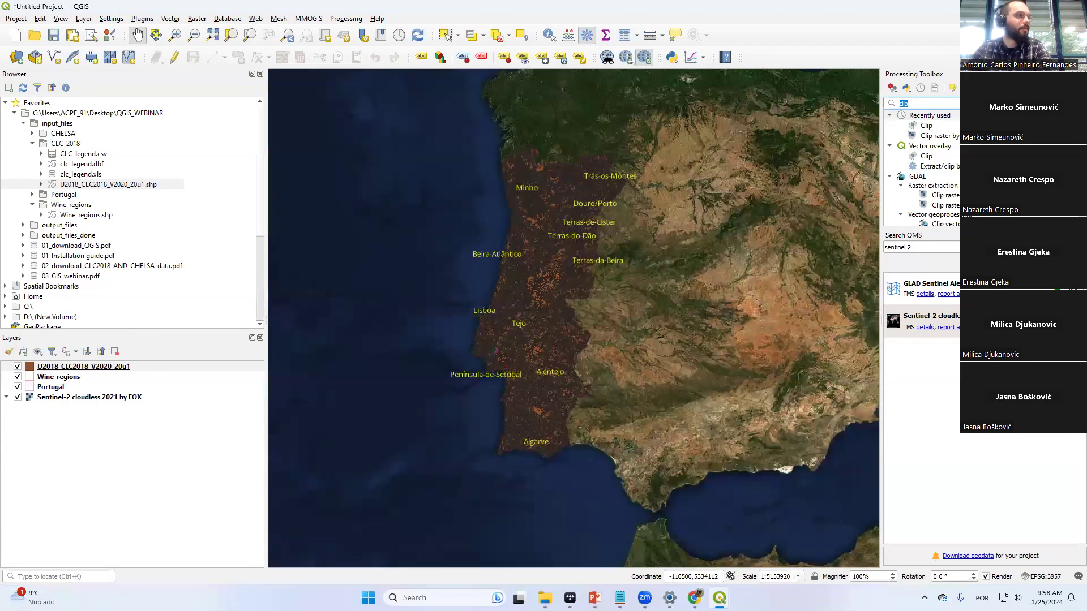
key(alt+Tab)
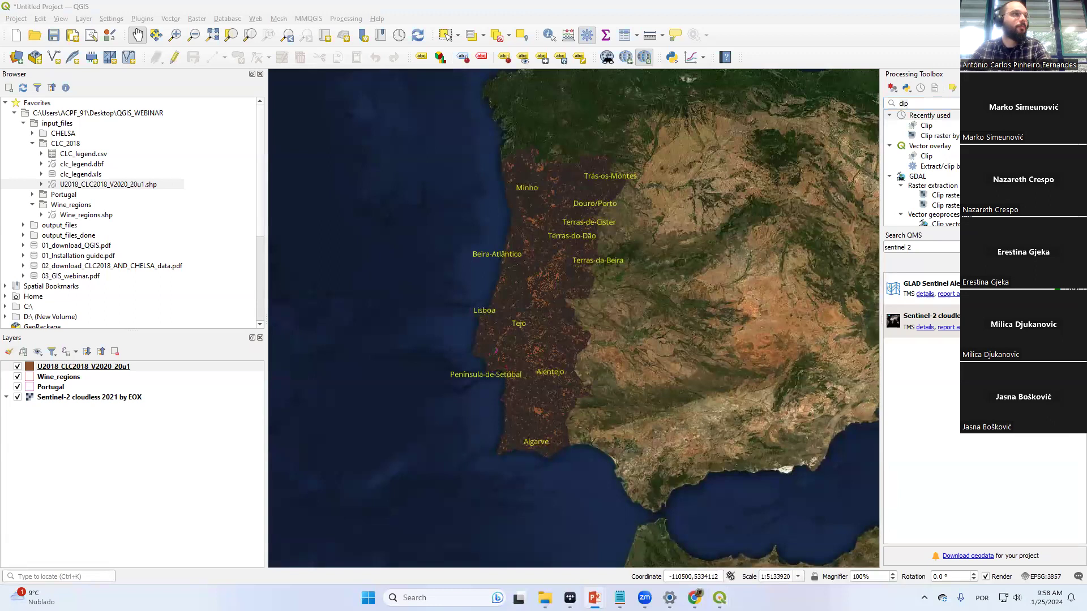
key(alt+Tab)
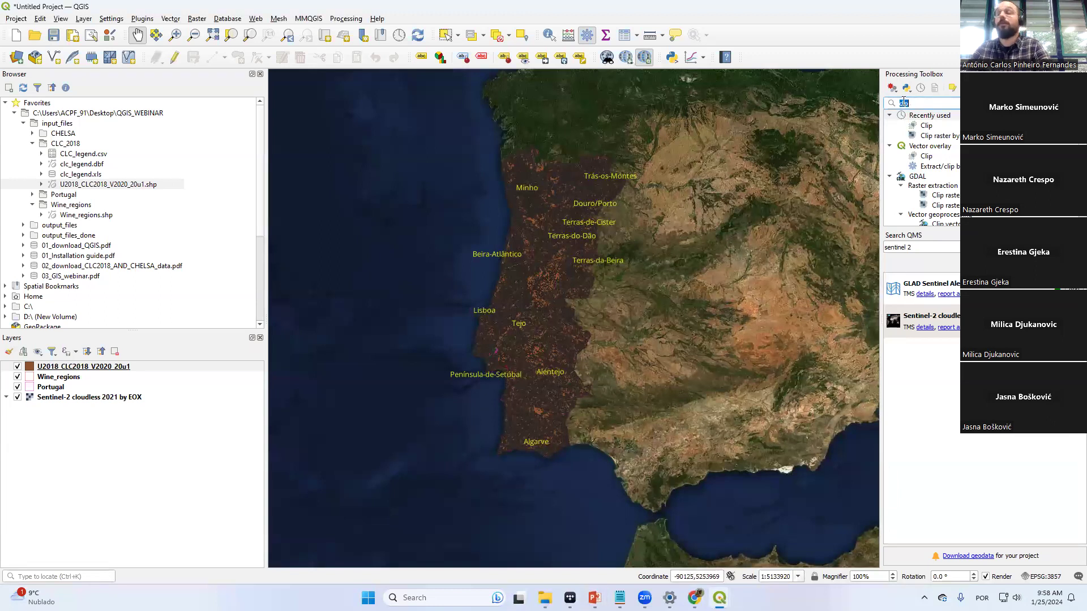
text(FIX G)
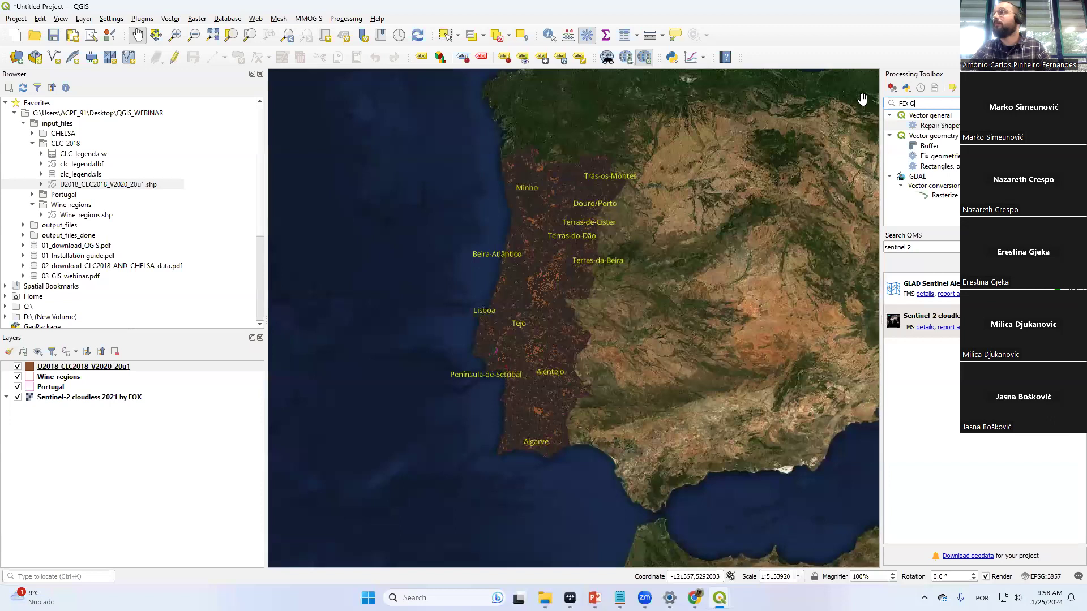
text(EOME)
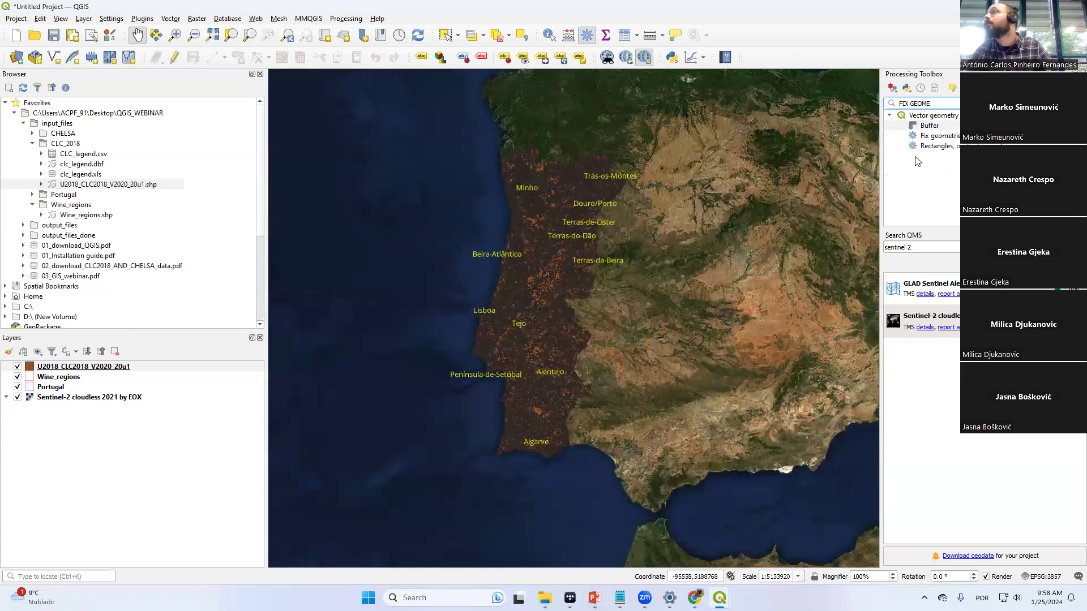
double_click(937, 137)
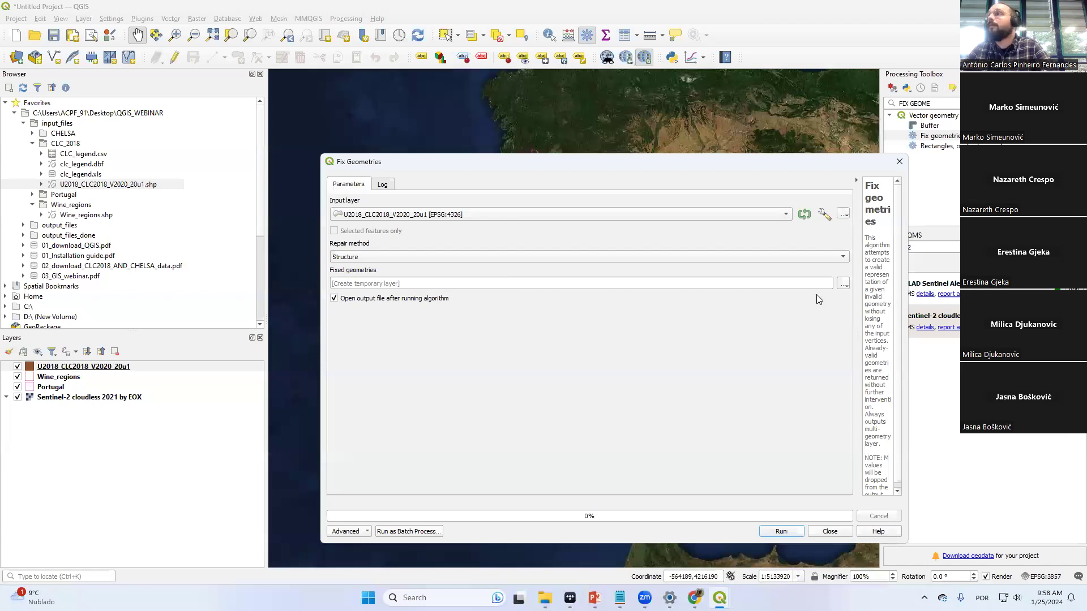
Set the fixed geometries output to the shapefile CLC_2018_fixed in the output_files folder and run the geometry repair
click(844, 283)
click(862, 309)
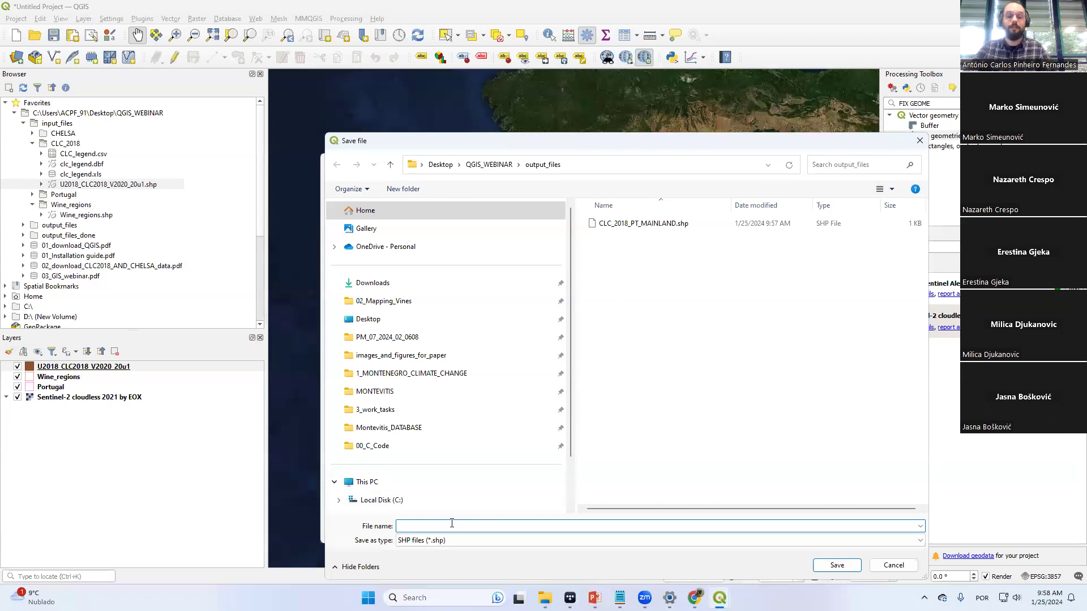
text(cl)
key(BackSpace)
key(BackSpace)
text(CLC)
text(_FIXED)
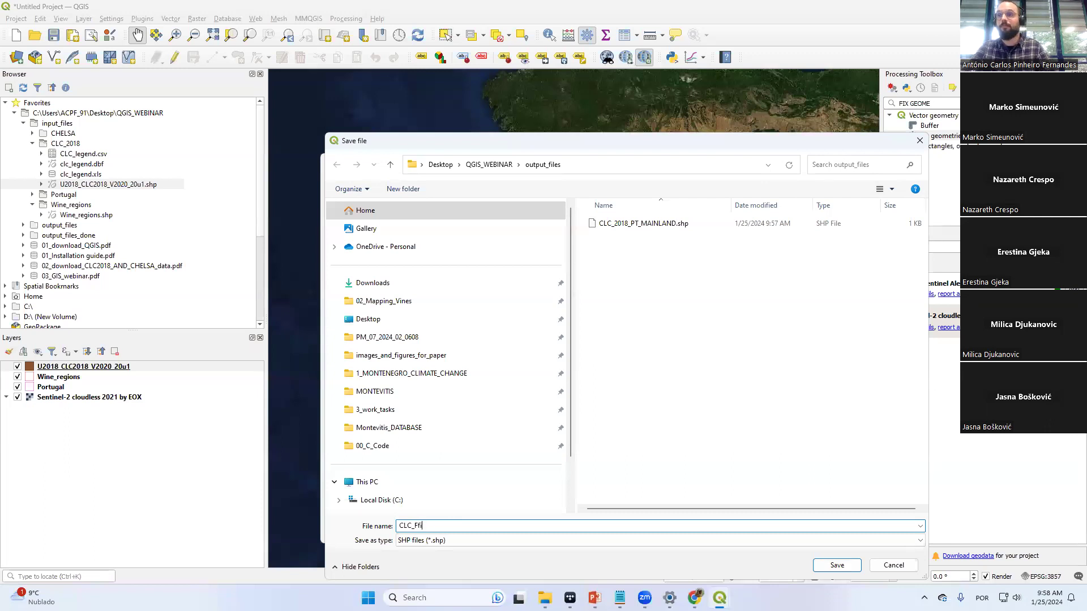
key(BackSpace)
text(2018)
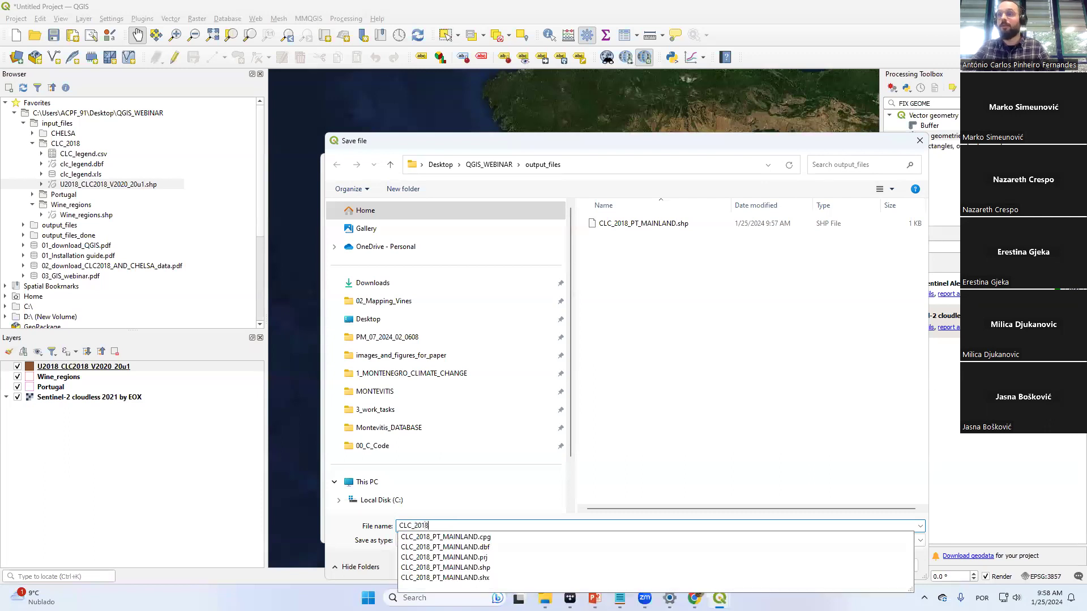
text(_fixed)
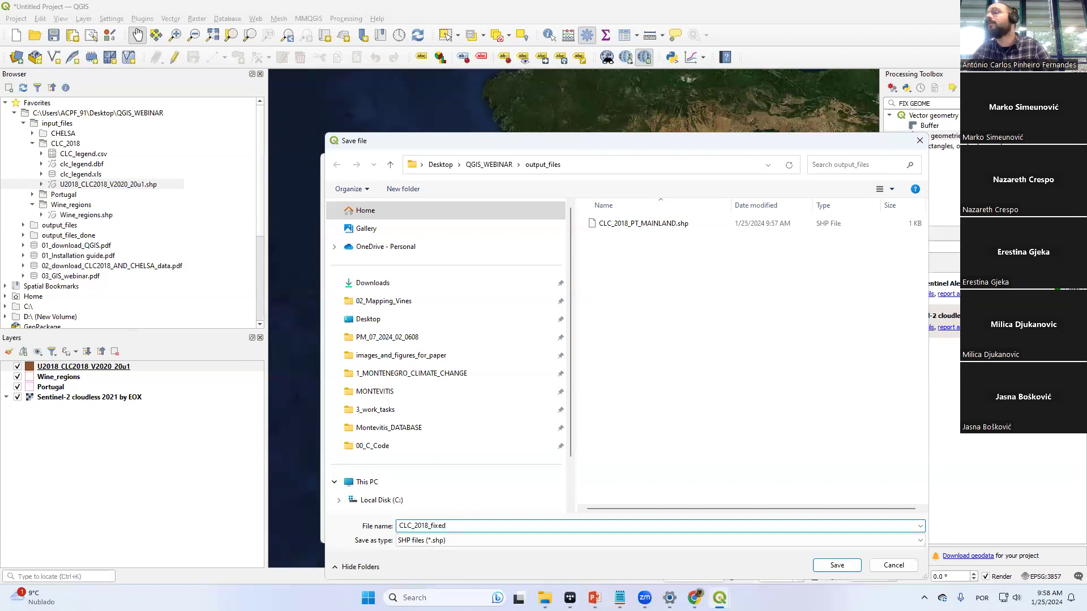
click(846, 567)
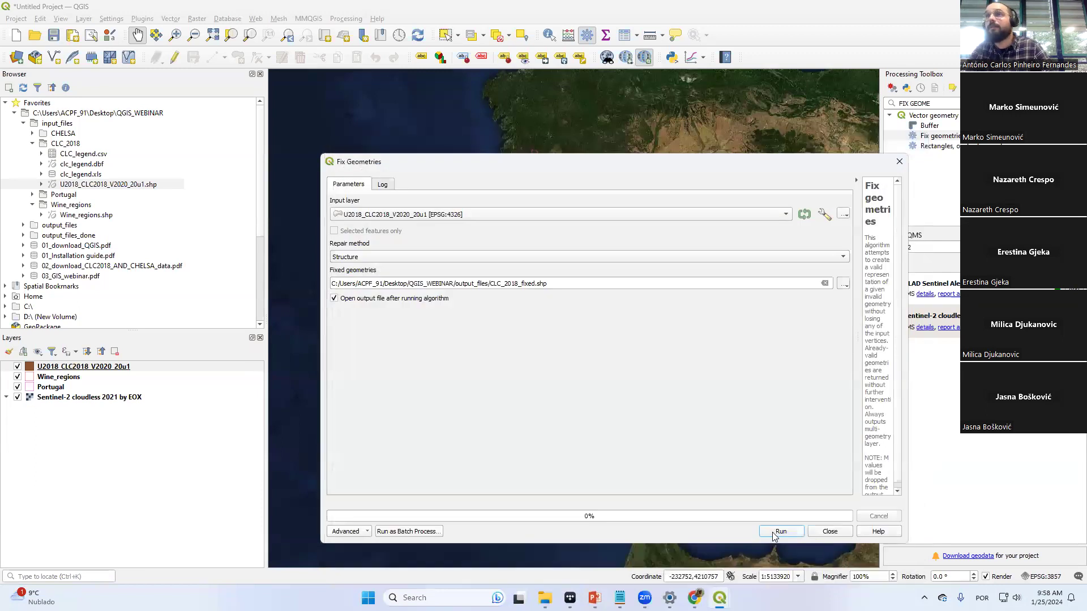
click(780, 532)
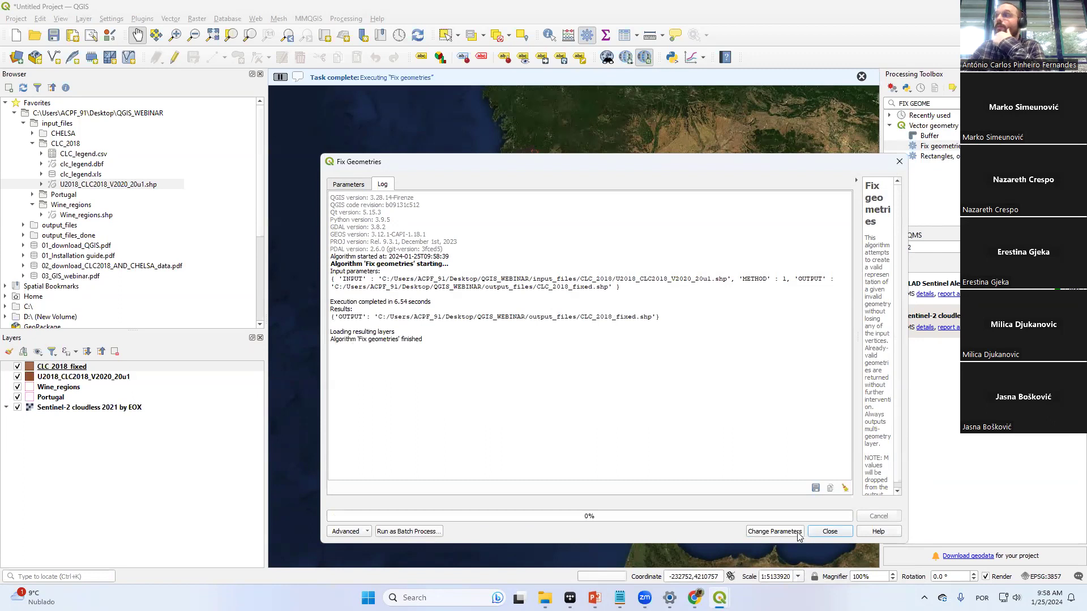
click(844, 533)
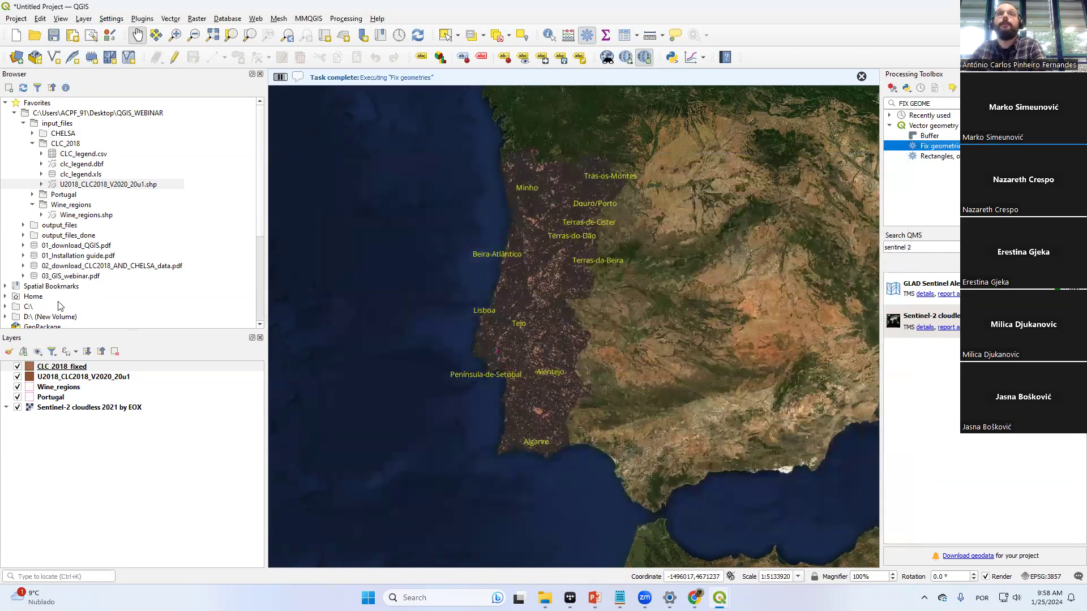
Remove the original U2018_CLC2018_V2020_20u1 layer from the project
click(69, 369)
click(68, 377)
right_click(69, 377)
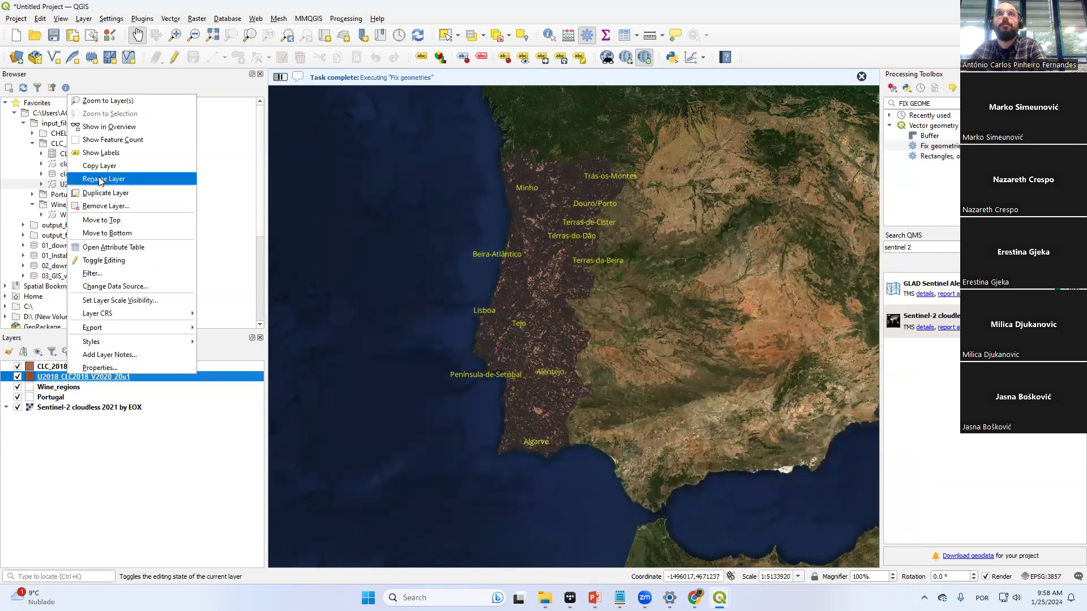
click(100, 208)
click(533, 312)
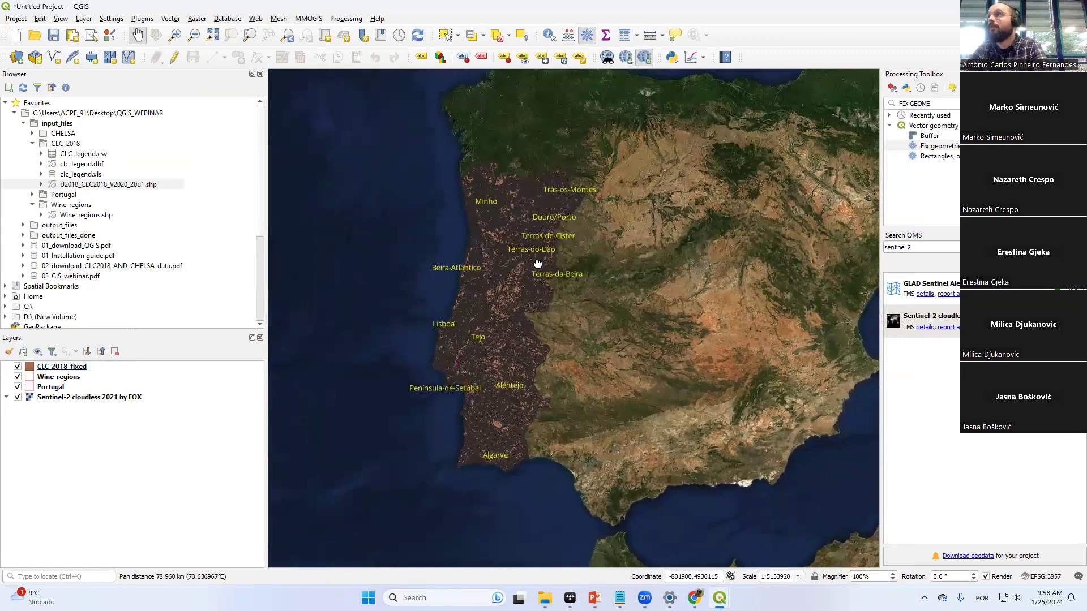
drag(600, 249, 580, 247)
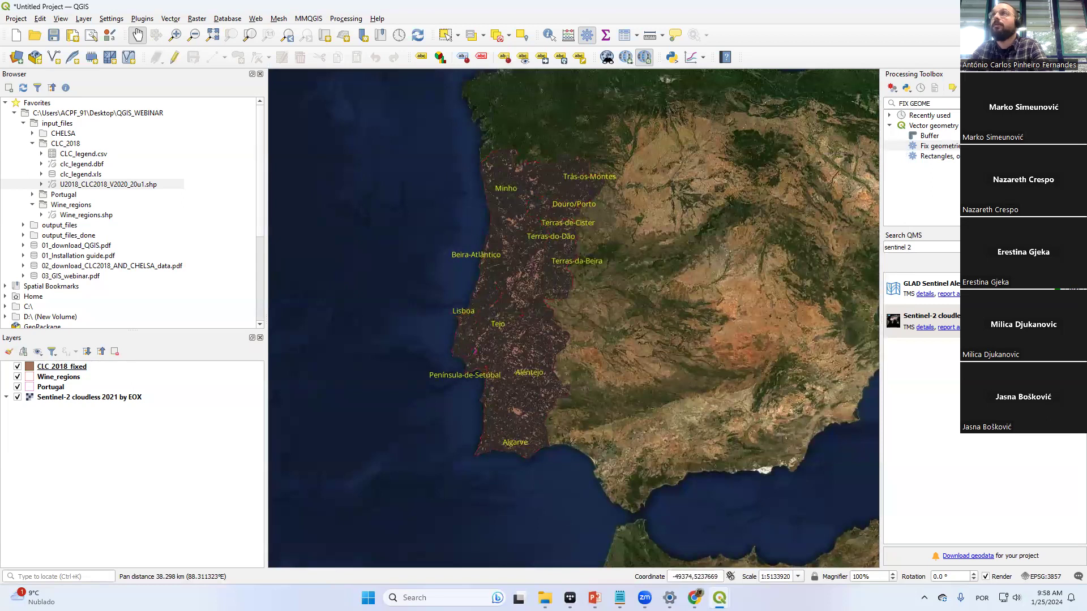
Search the processing algorithms for "clip" and clip CLC_2018_fixed with Portugal as the overlay layer into a temporary layer
key(ctrl+a)
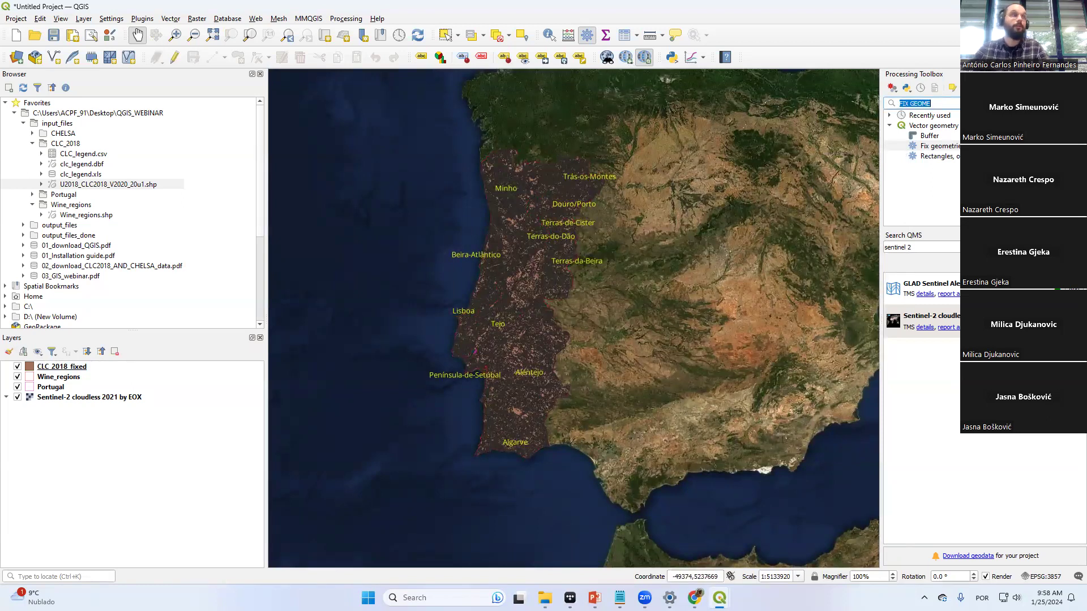
text(clip)
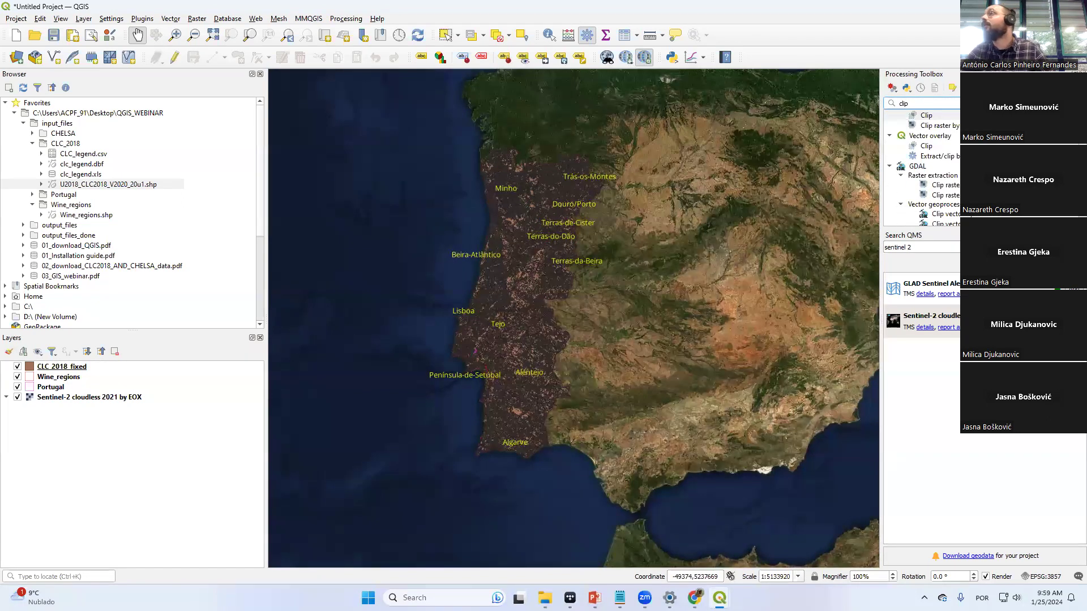
key(Return)
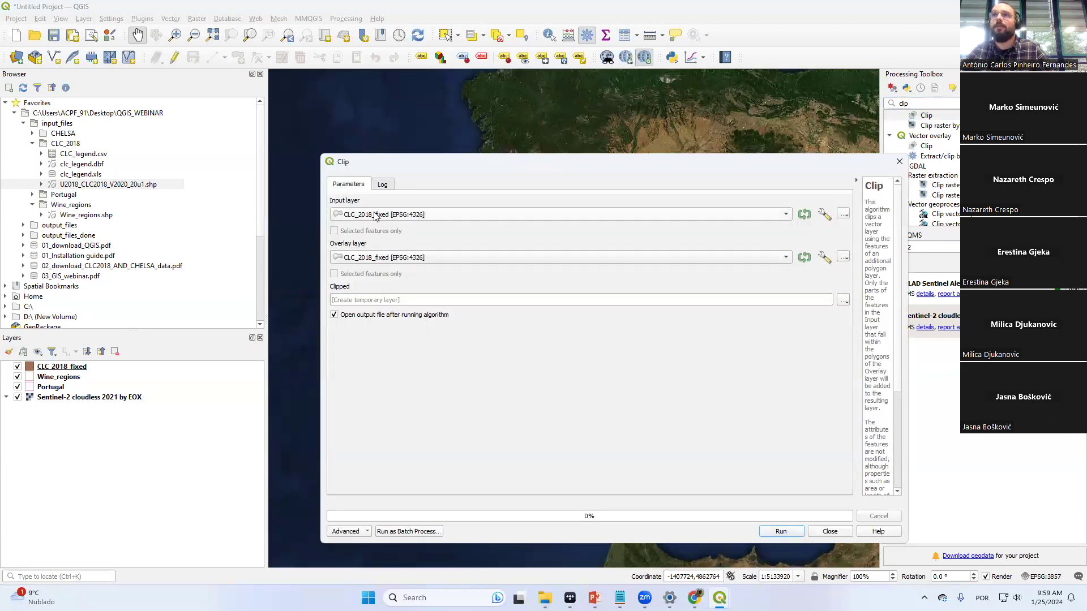
drag(383, 170, 466, 137)
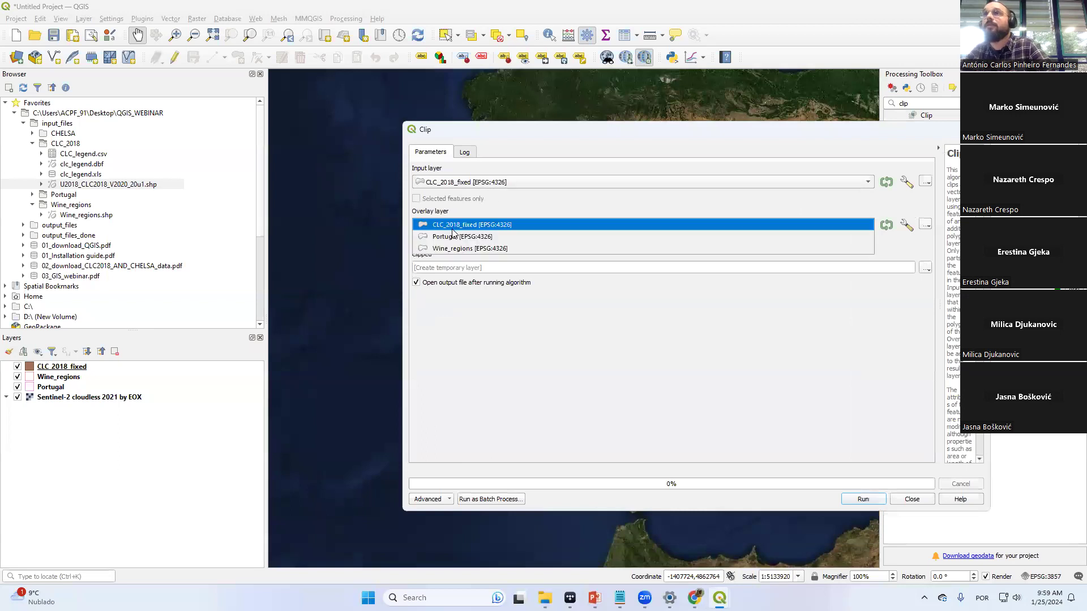
click(458, 237)
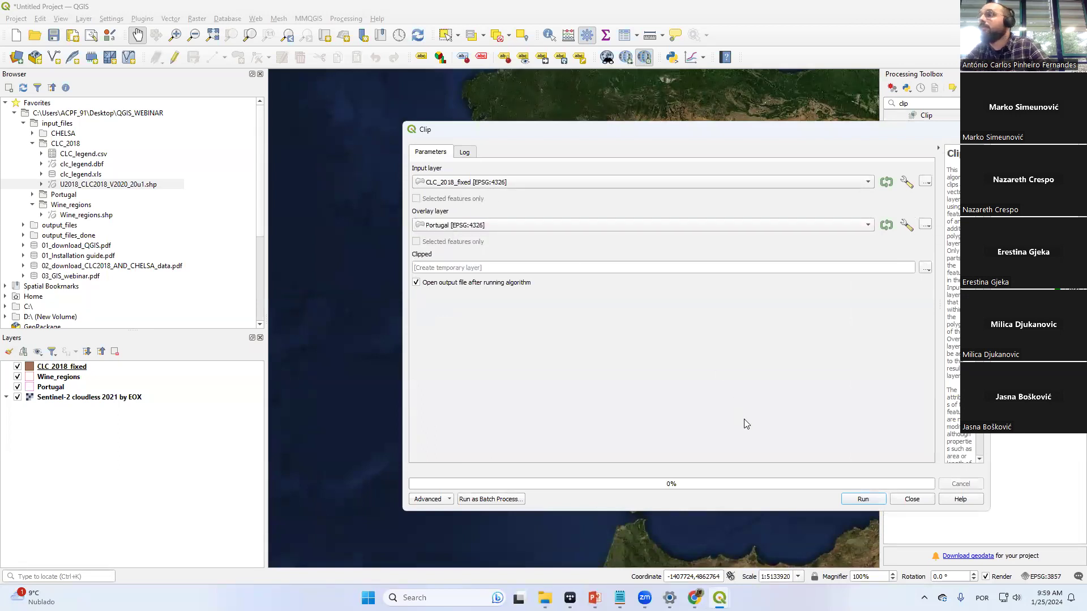
click(851, 498)
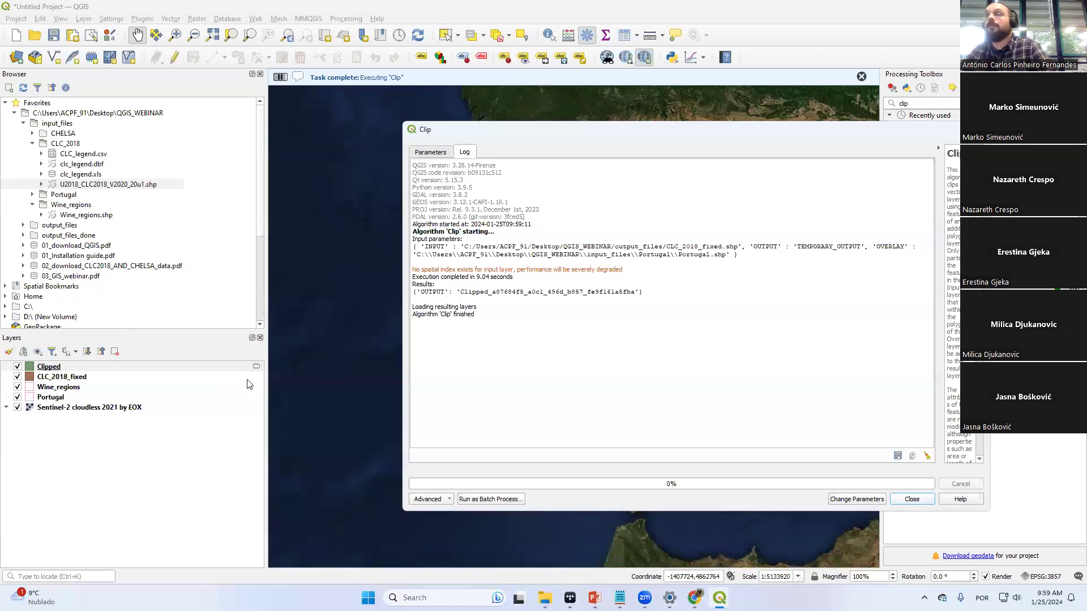
key(Escape)
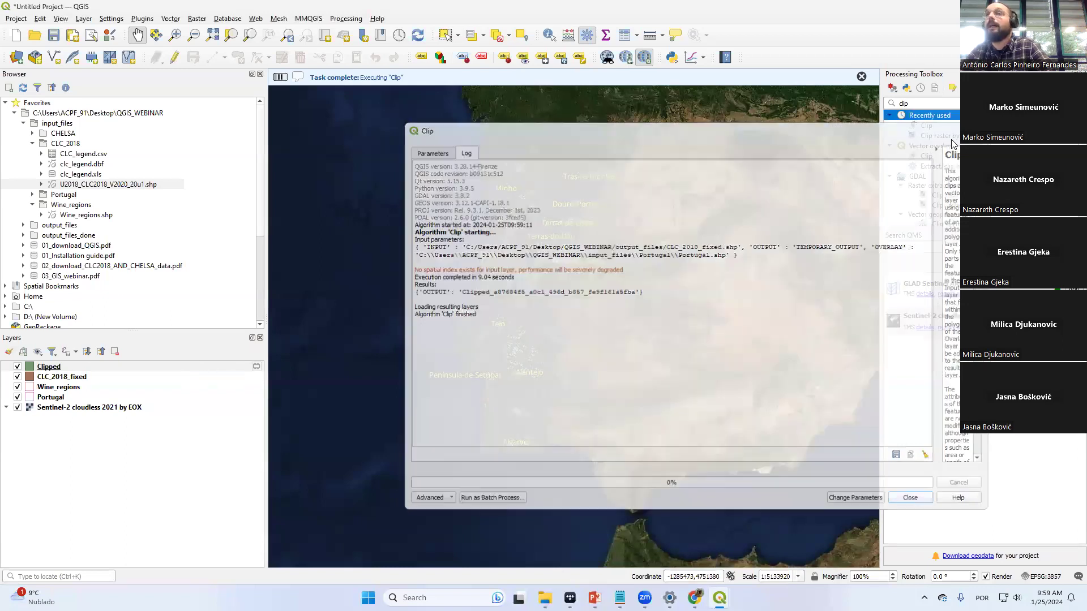
click(173, 367)
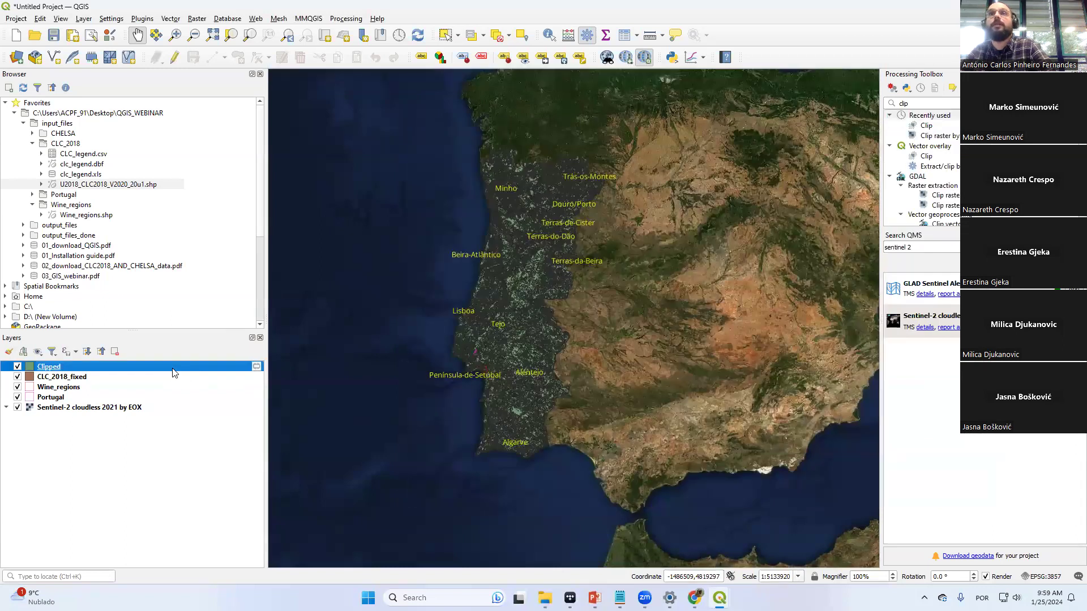
right_click(174, 369)
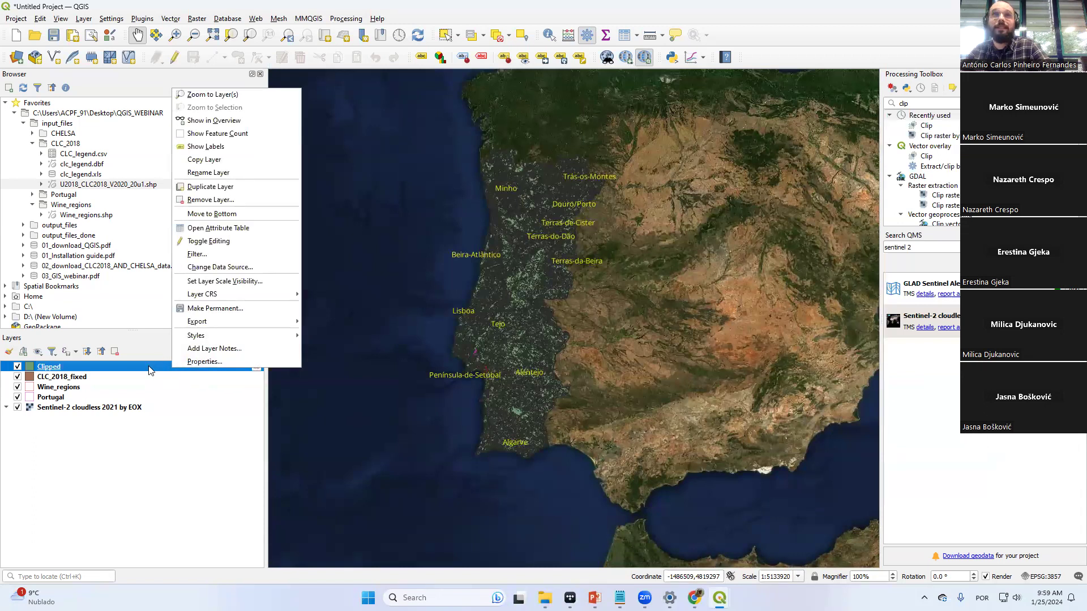
click(193, 448)
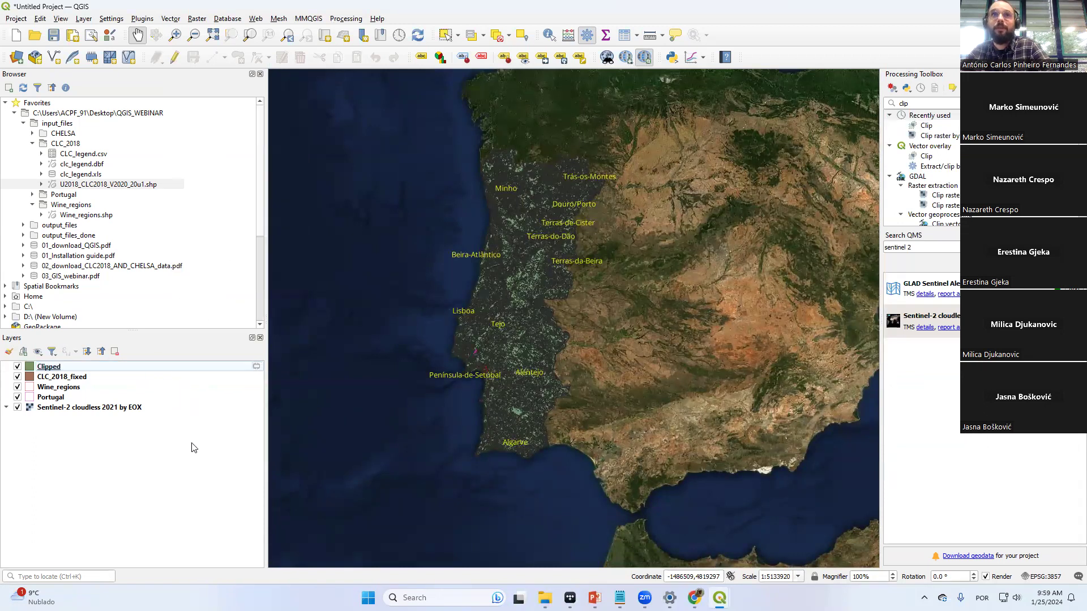
mouse_move(254, 372)
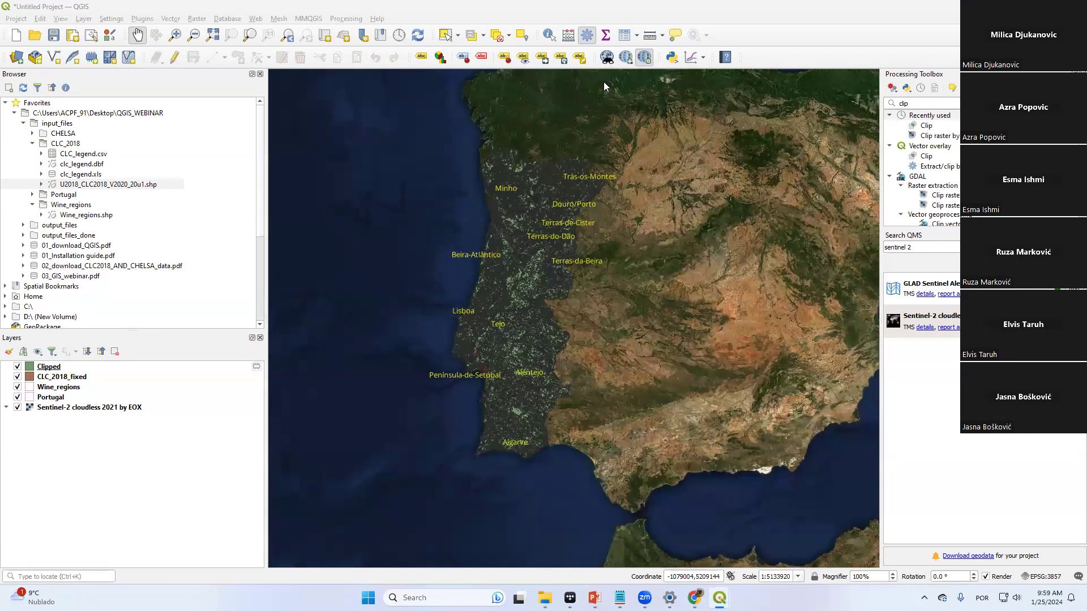
drag(464, 151, 464, 160)
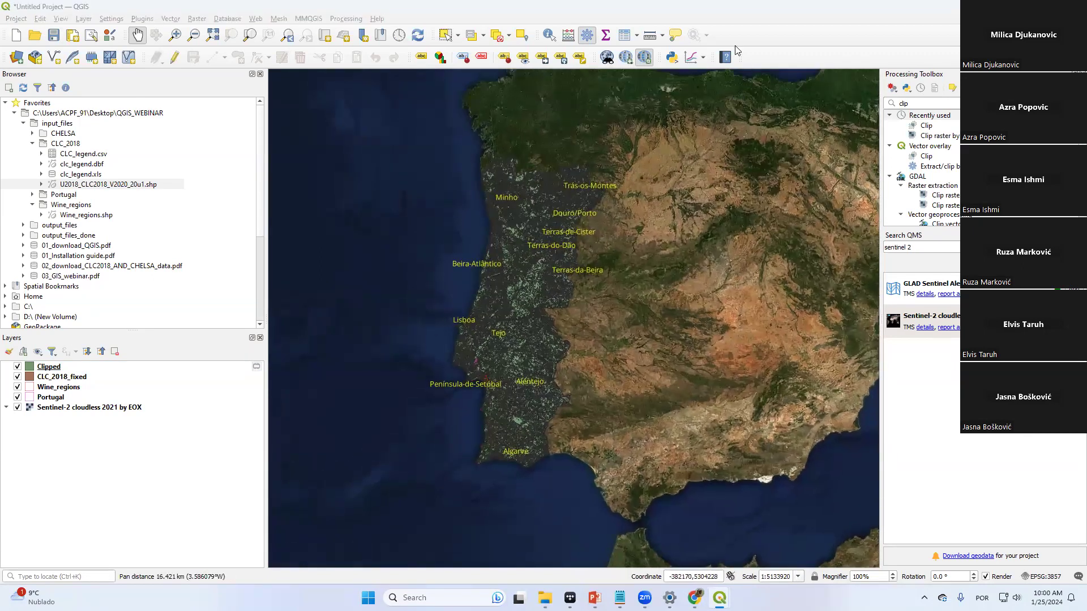
Remove the temporary Clipped layer from the project
click(151, 367)
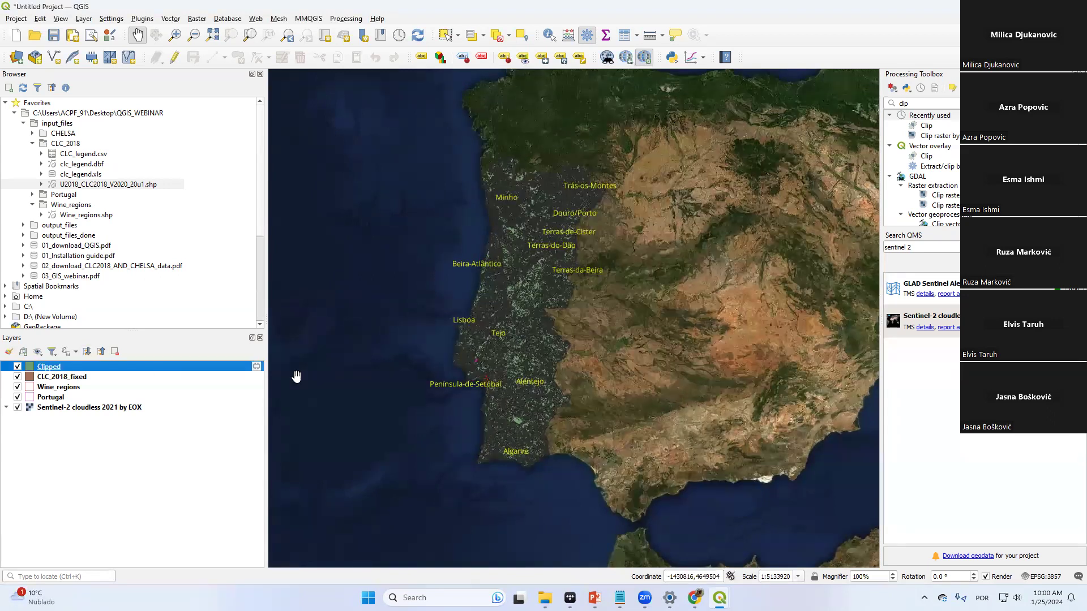
right_click(235, 367)
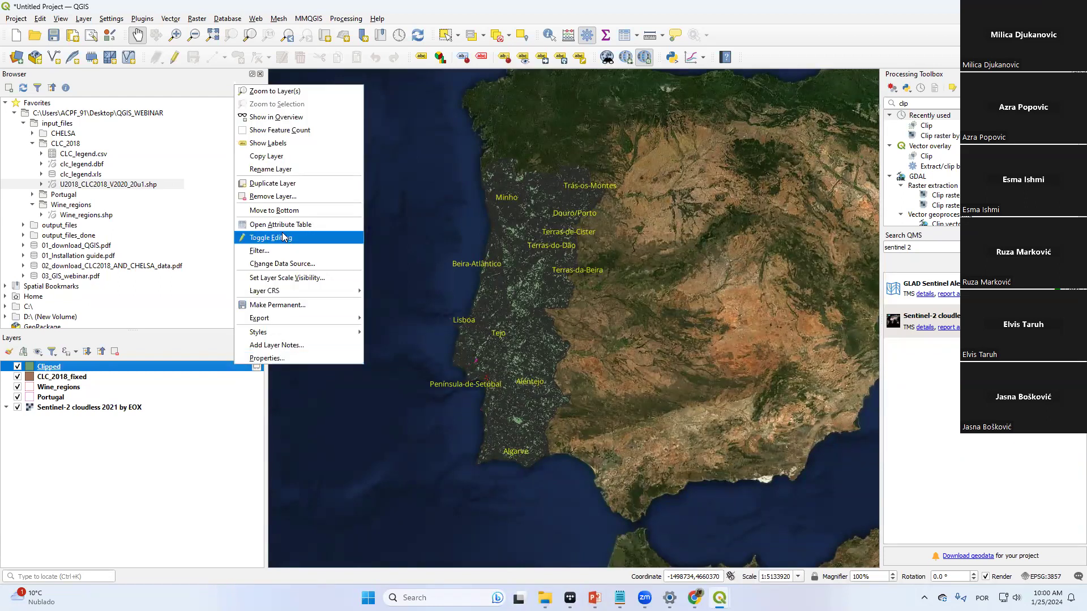
click(281, 197)
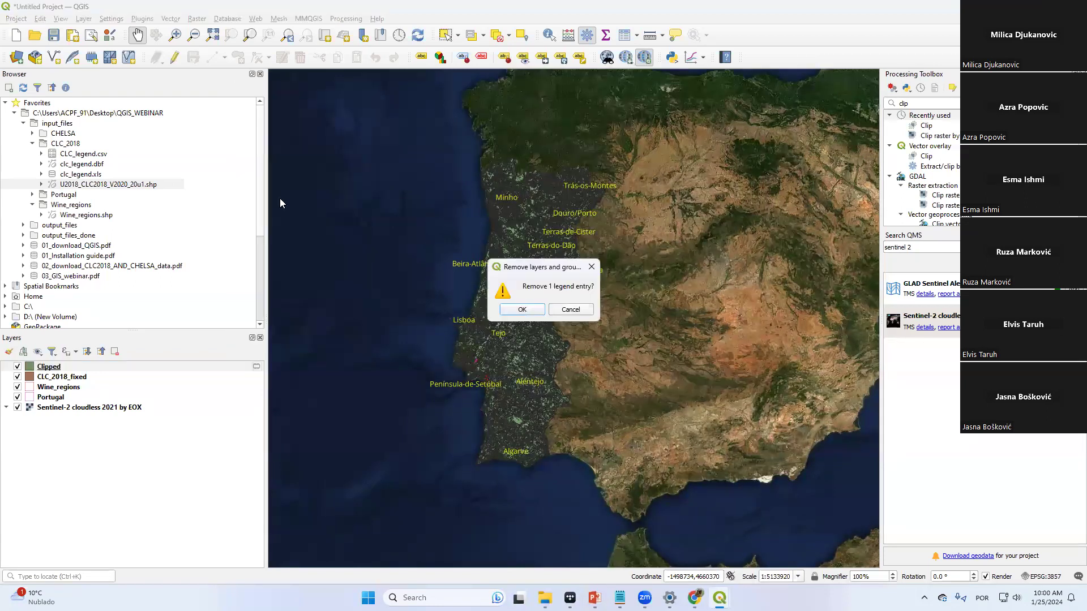
click(523, 310)
Save the project as the QGZ file Webinar_QGIS2018 in the QGIS_WEBINAR folder
click(15, 18)
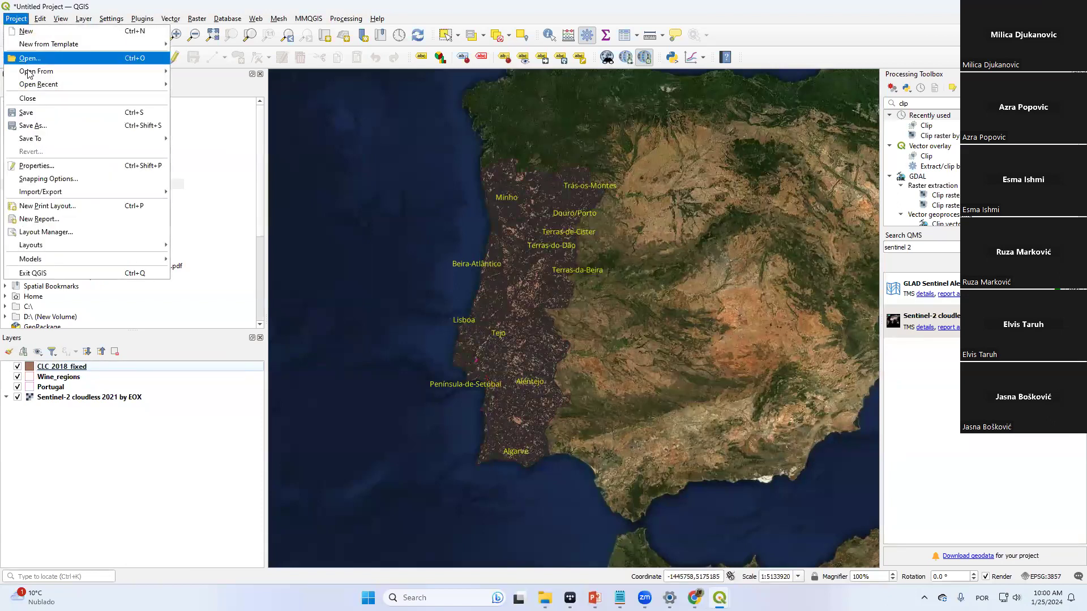
click(27, 112)
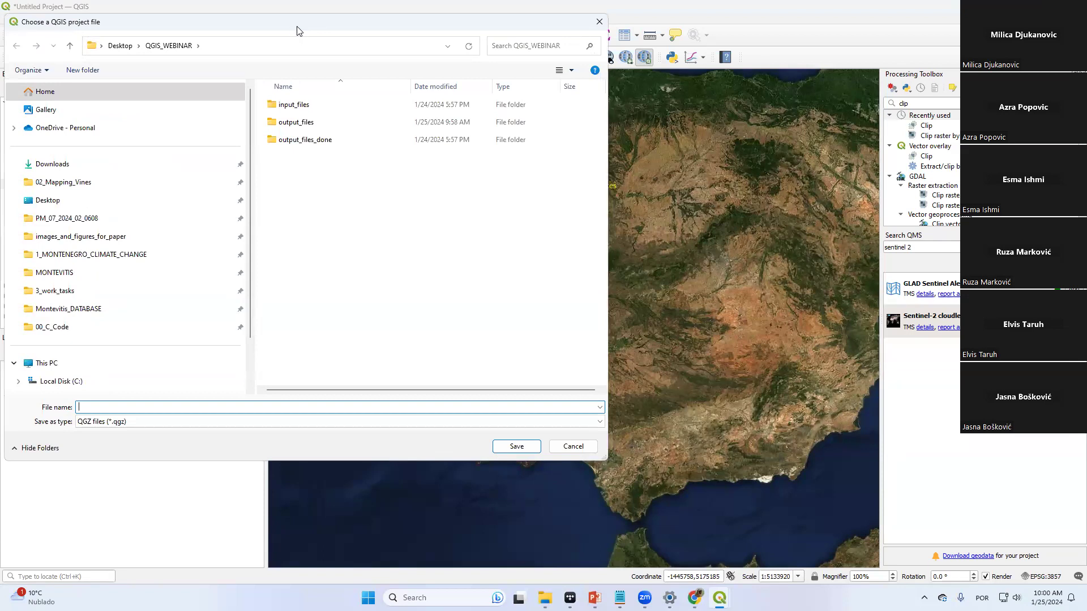
drag(297, 30, 611, 40)
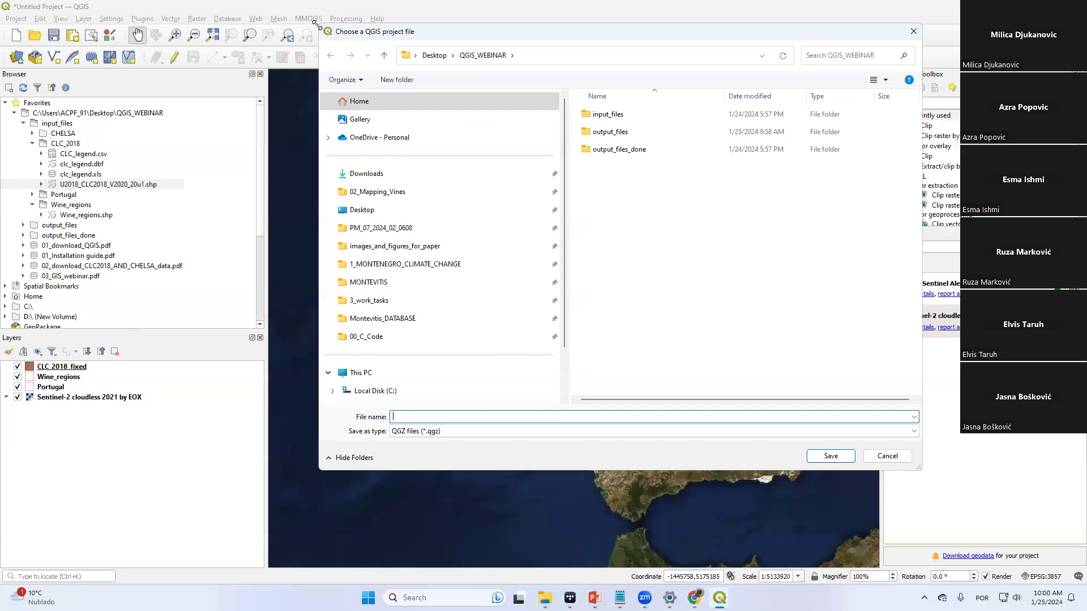
drag(316, 25, 578, 51)
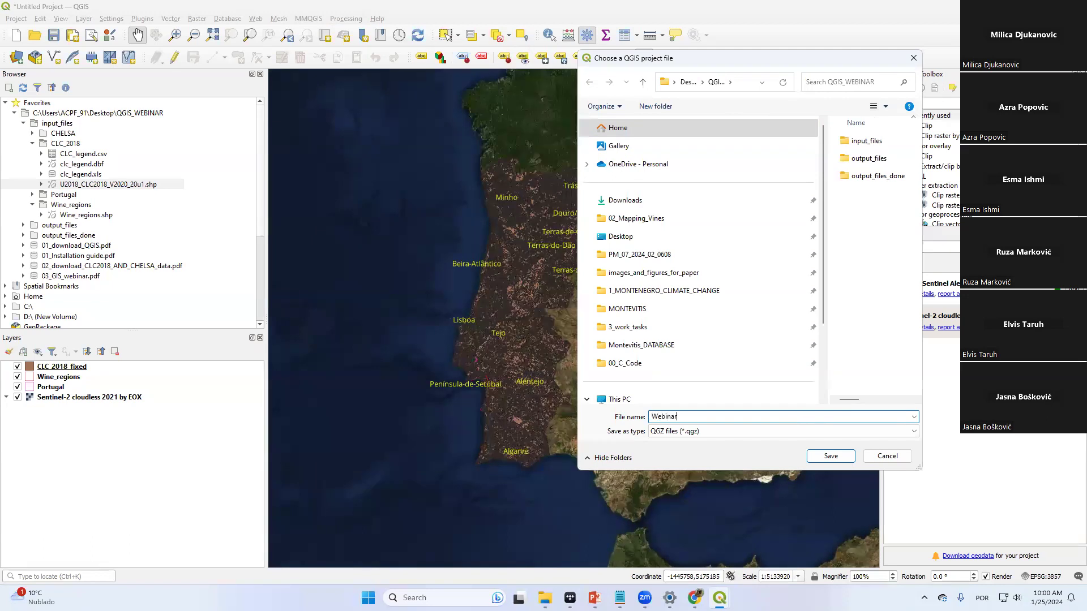
text(2018)
click(830, 457)
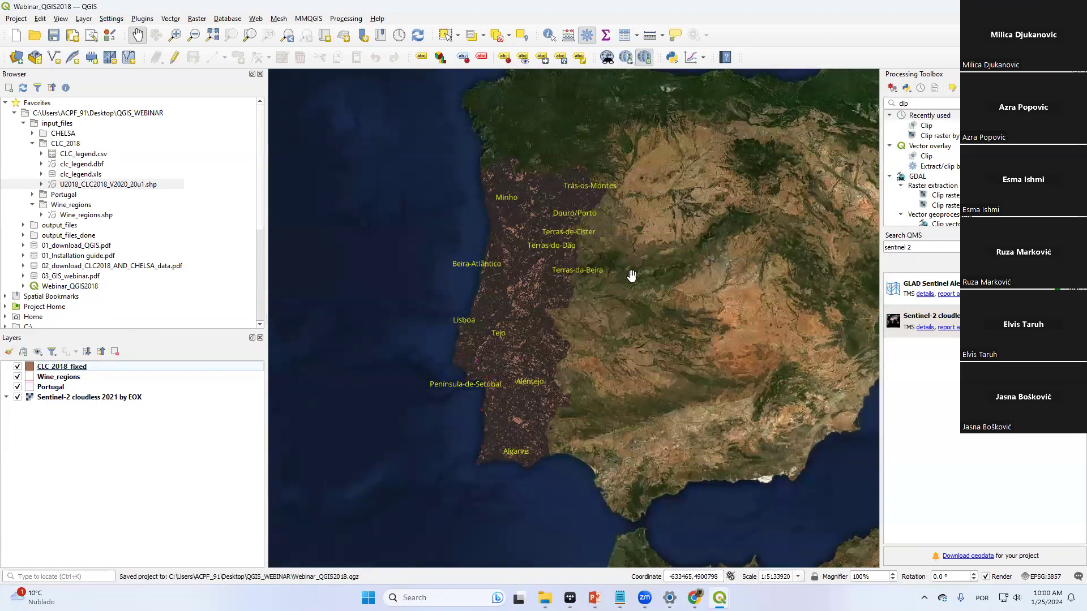
Open the vector Clip tool with CLC_2018_fixed as the input layer and set Portugal as the overlay layer
mouse_move(627, 274)
mouse_down()
mouse_move(590, 286)
mouse_move(608, 284)
mouse_up()
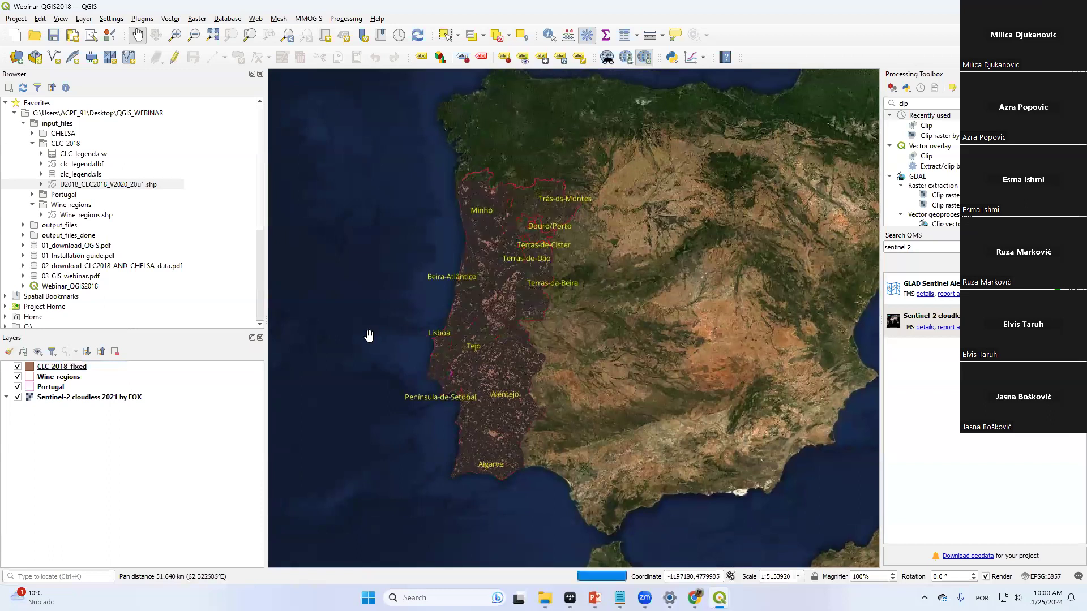
double_click(927, 126)
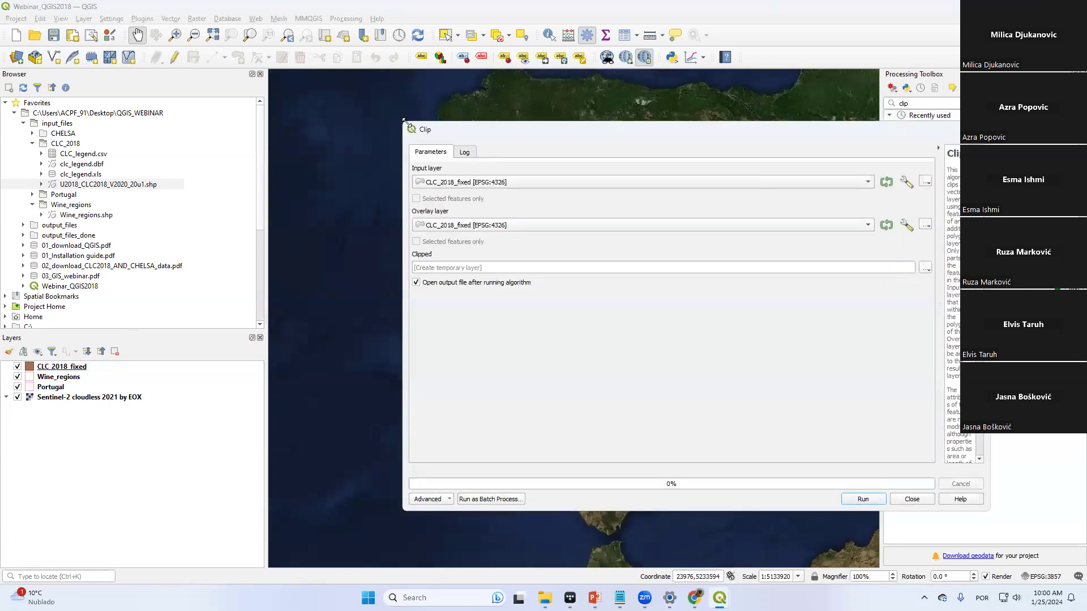
drag(403, 121, 634, 104)
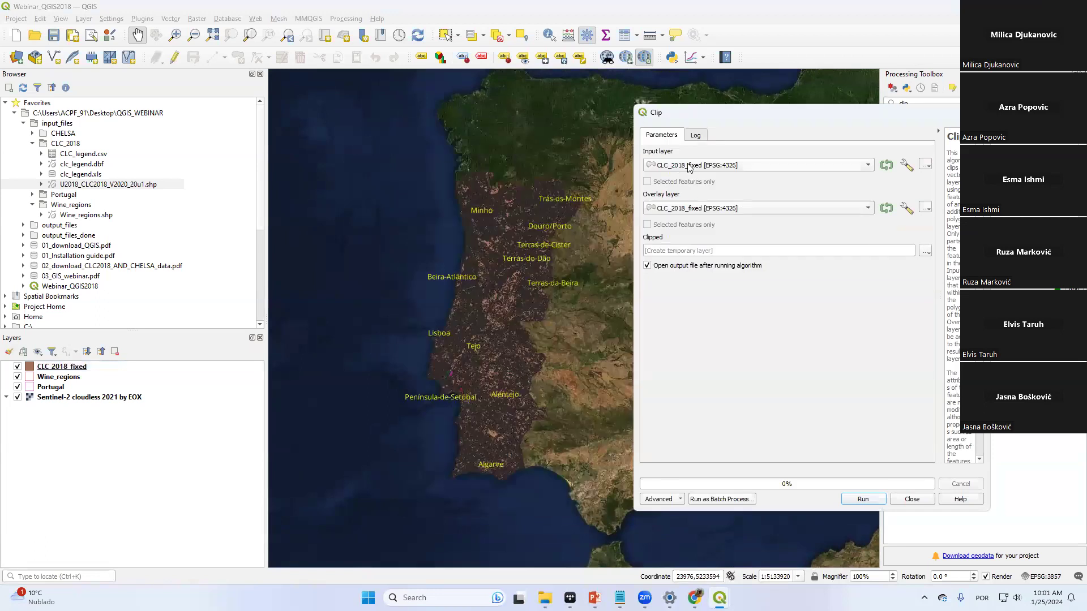
click(705, 208)
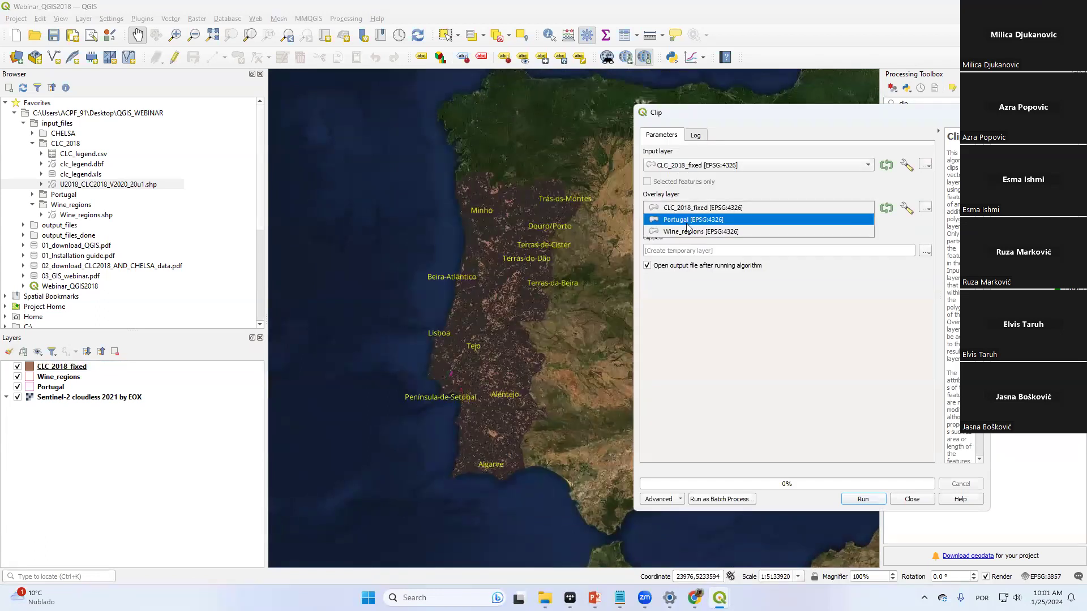
click(688, 221)
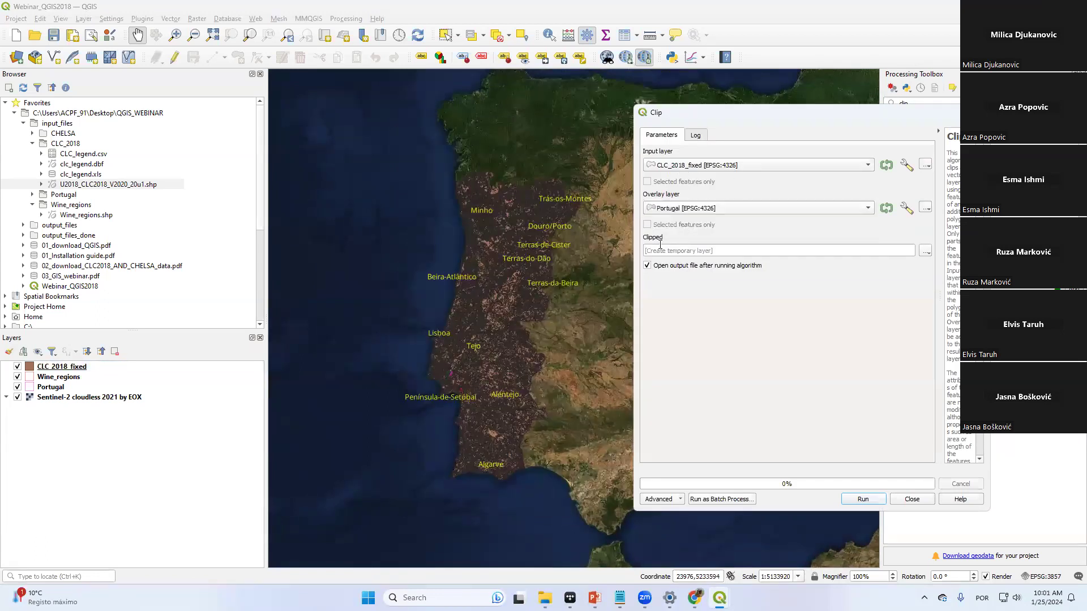
Save the clip output as CLC_2018_PT_MAINLAND.shp in the output_files folder, replacing the existing file, and run the clip
click(926, 251)
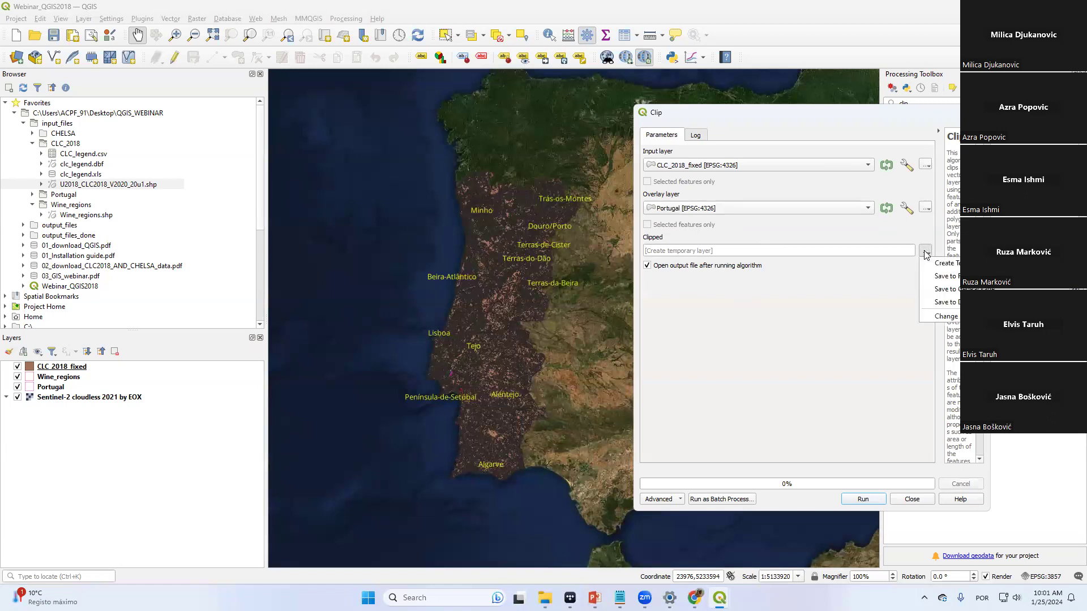
click(945, 278)
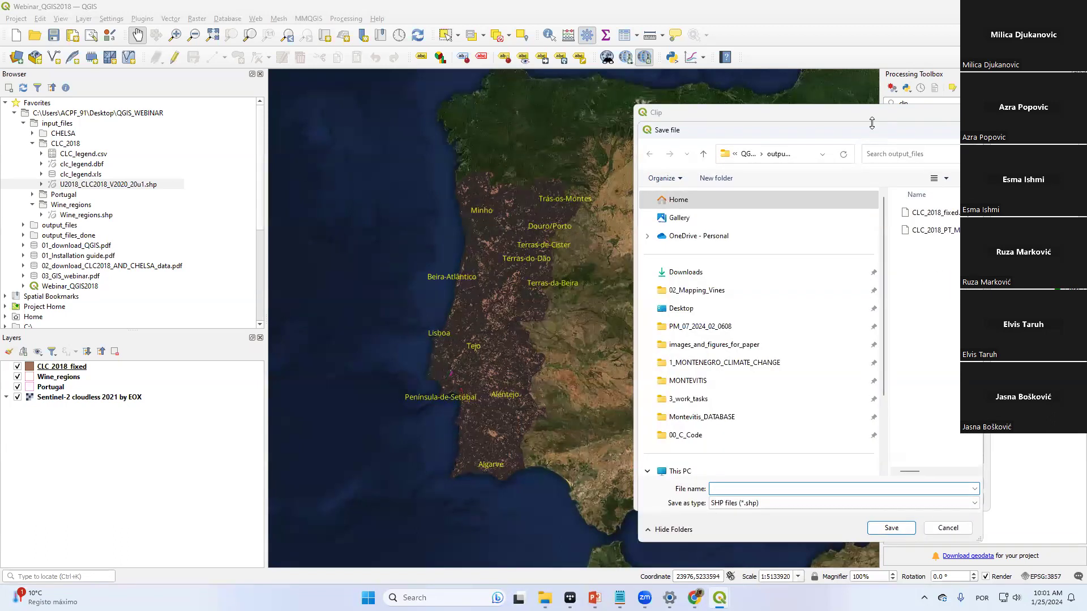
drag(851, 130, 573, 105)
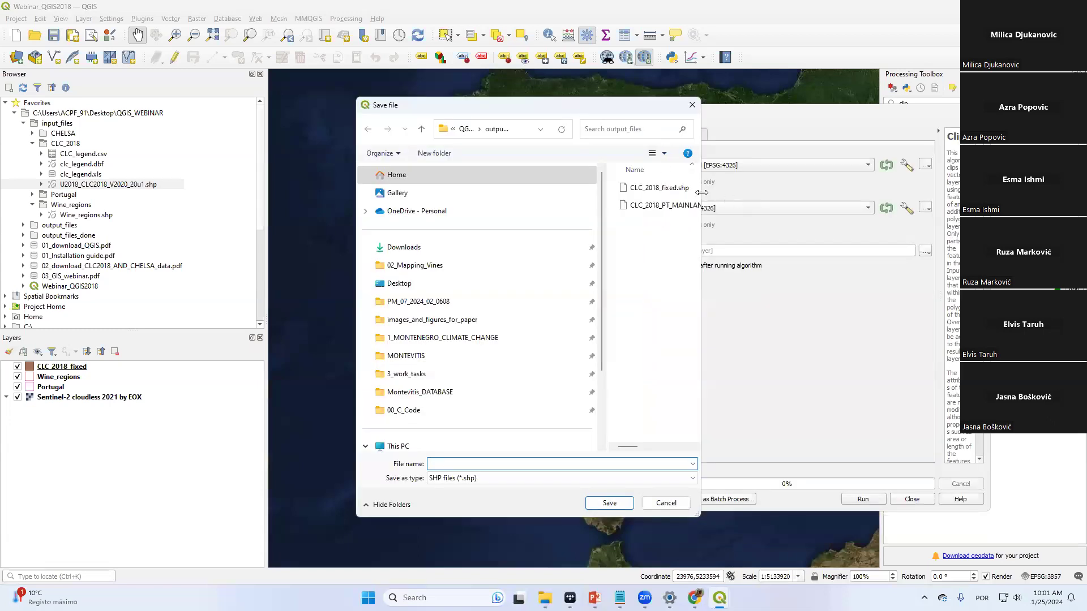
drag(701, 192, 889, 194)
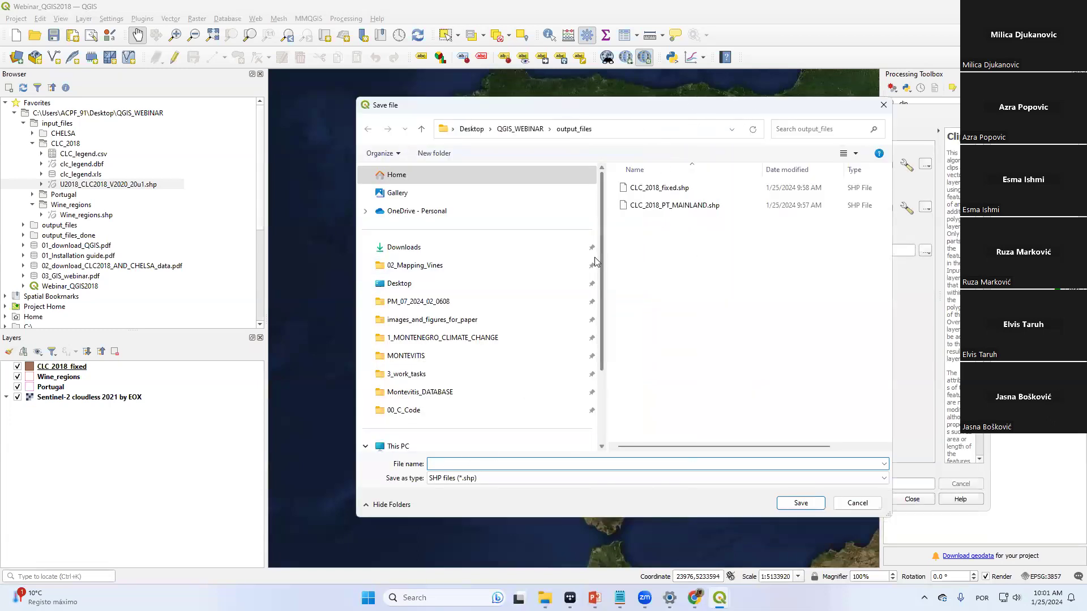
text(CLC_)
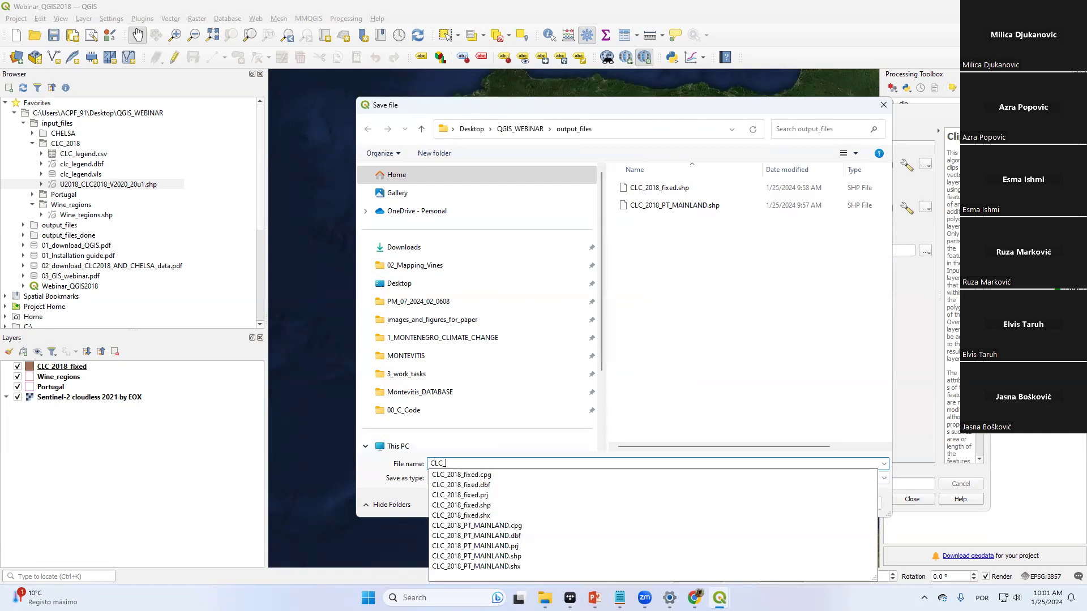
text(2018_PT_MAINLAND)
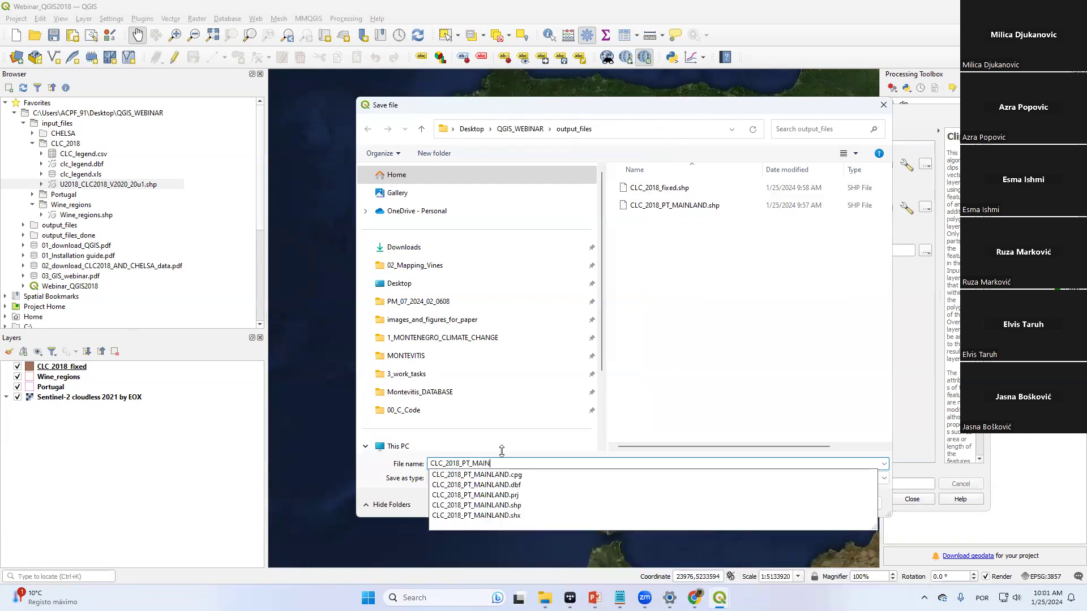
click(476, 506)
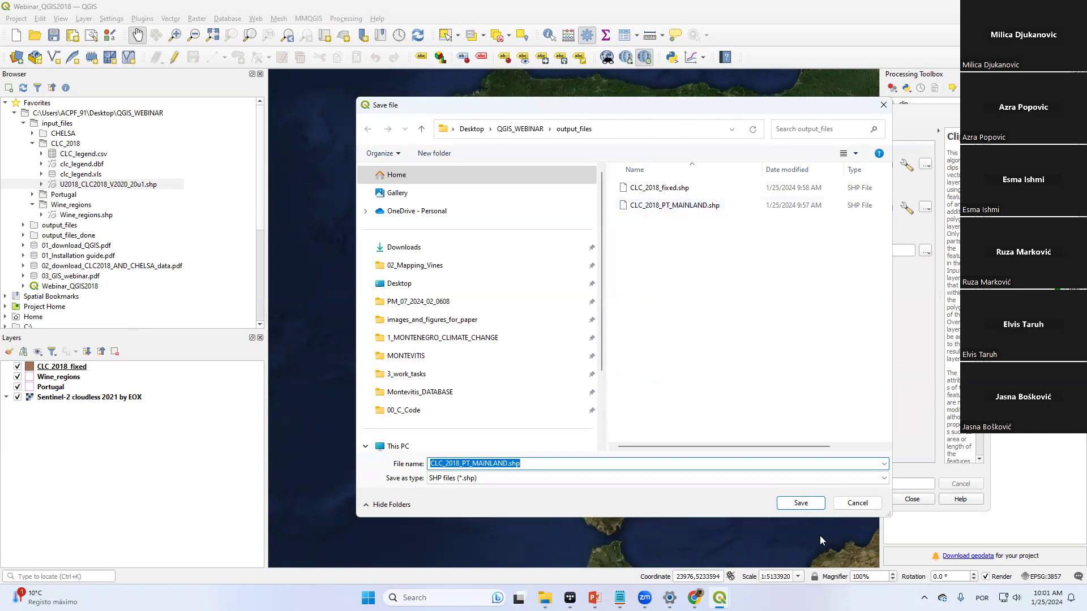
click(802, 504)
click(569, 299)
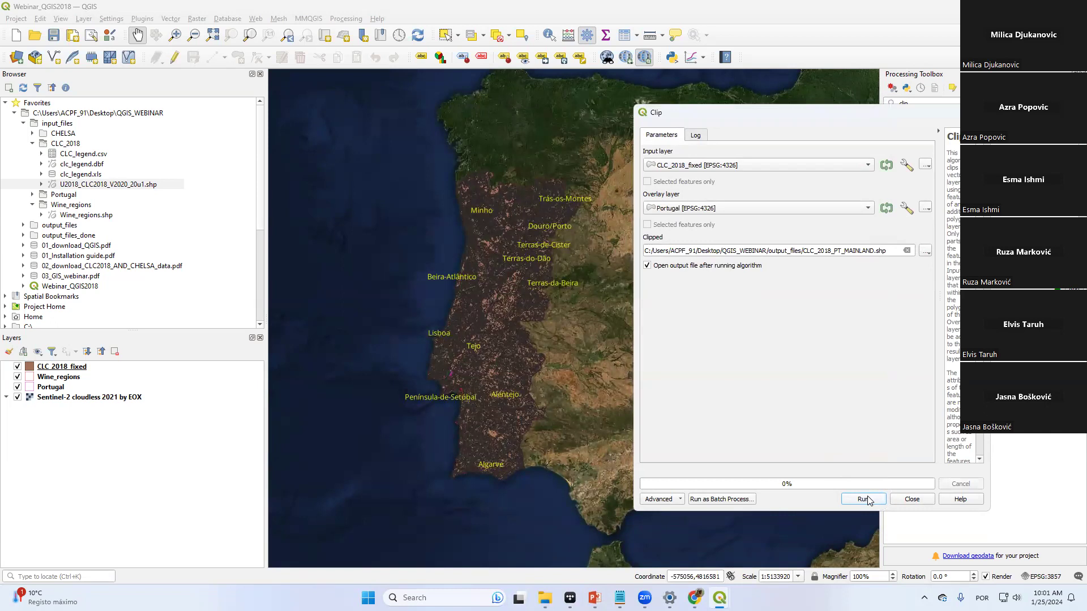
click(862, 501)
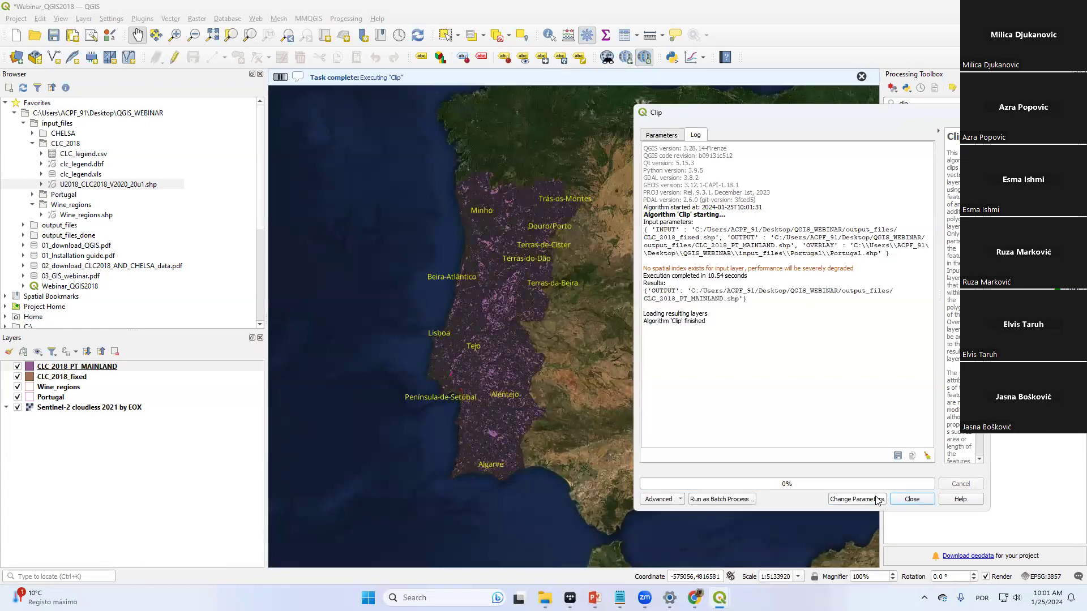
click(895, 499)
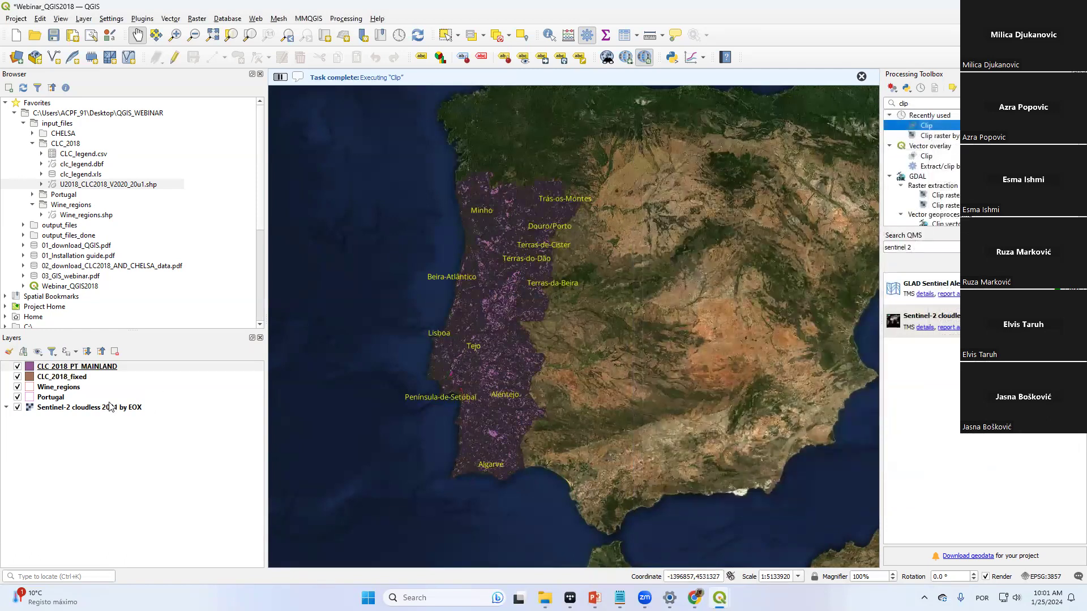
Hide the CLC_2018_PT_MAINLAND layer and zoom to CLC_2018_fixed to examine its full extent
scroll(449, 365, up, 2)
scroll(449, 363, down, 2)
scroll(449, 364, down, 2)
drag(449, 364, 461, 354)
click(17, 366)
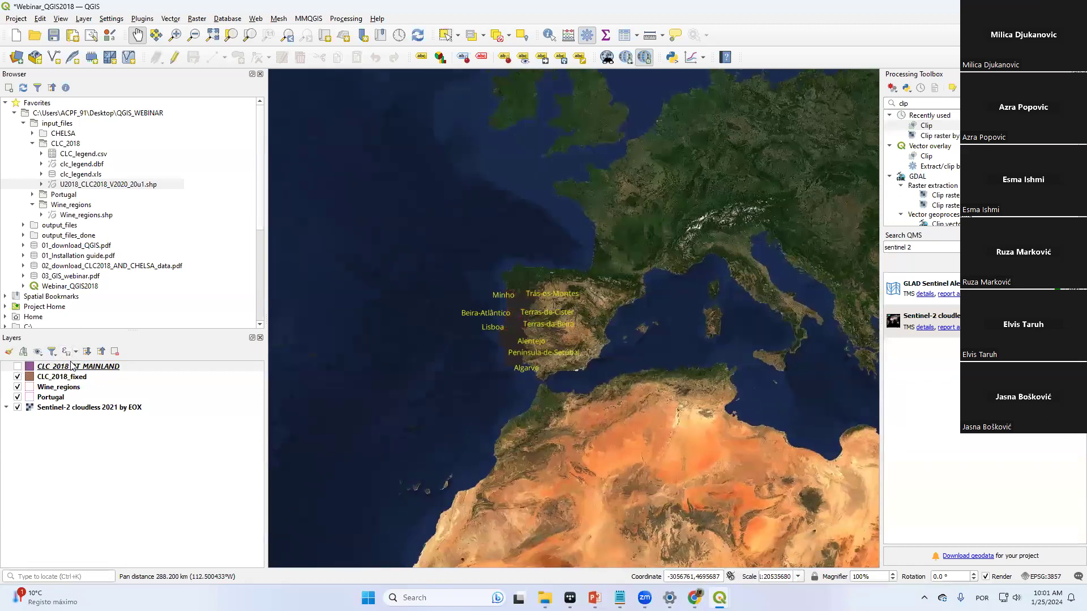
scroll(429, 308, up, 1)
right_click(85, 367)
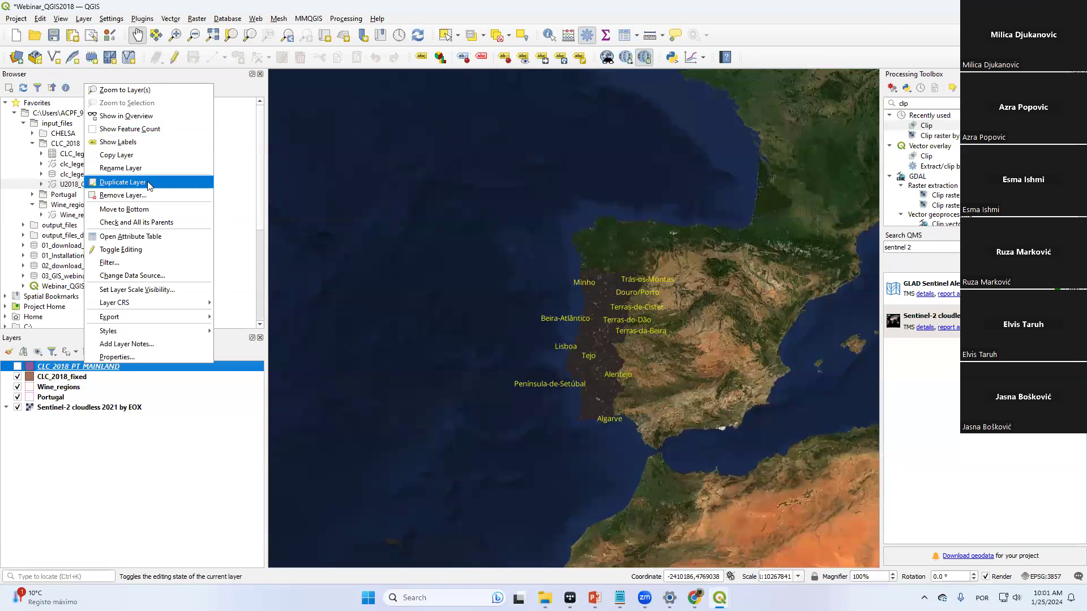
click(133, 90)
scroll(509, 343, down, 2)
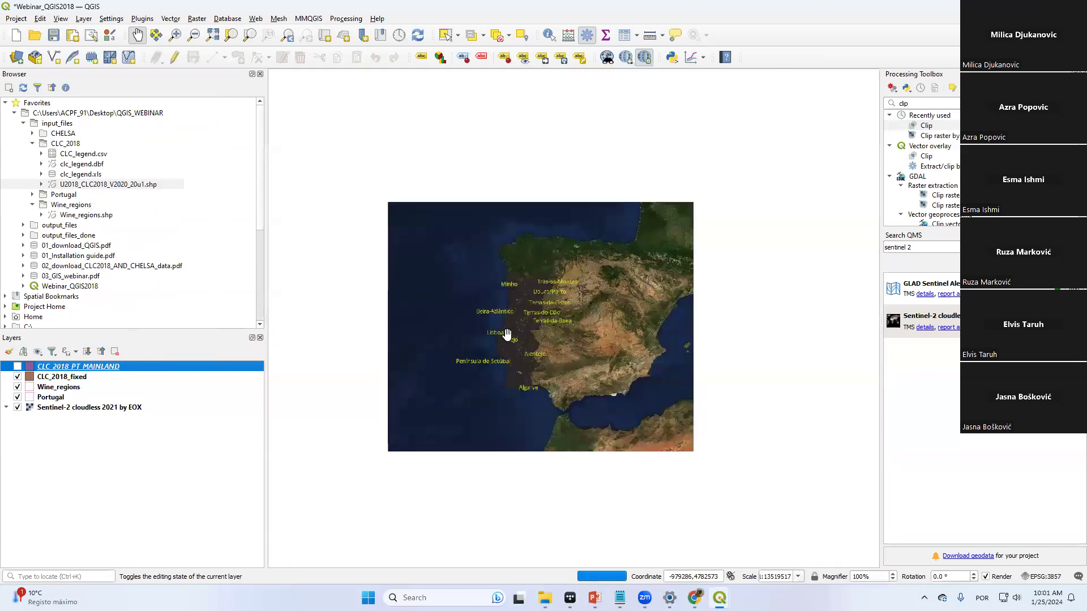
click(83, 377)
right_click(84, 379)
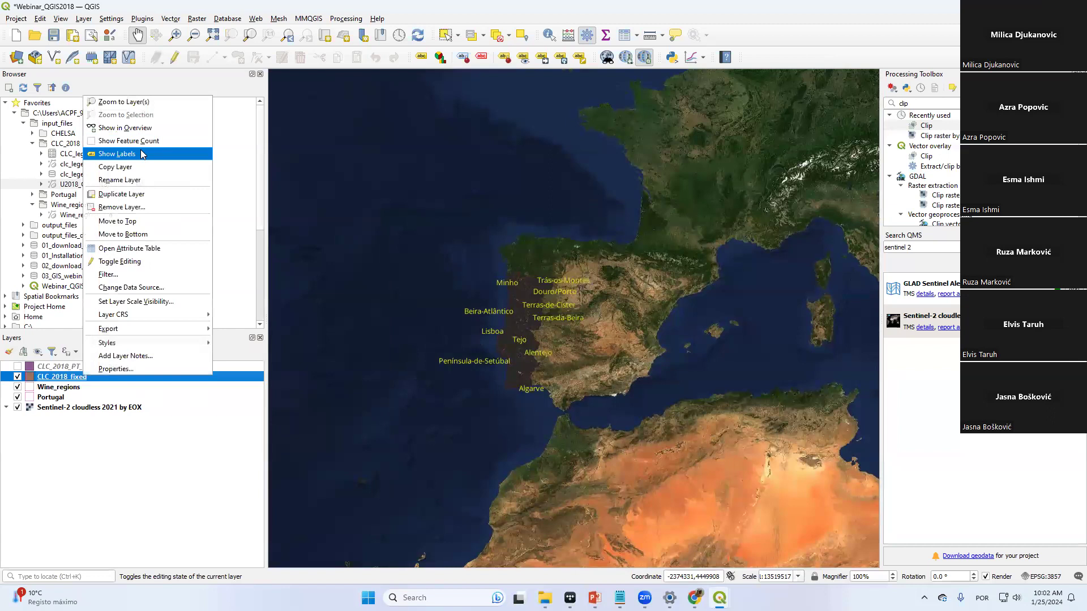
click(135, 105)
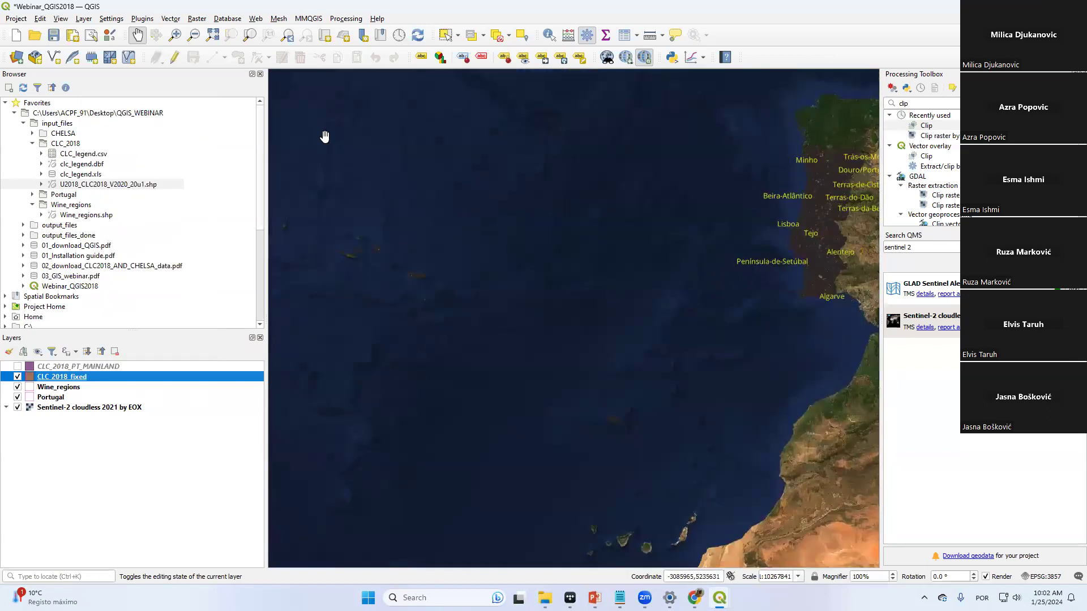
Hide CLC_2018_fixed, show CLC_2018_PT_MAINLAND again and zoom to the clipped layer's extent
click(18, 376)
click(18, 366)
click(47, 369)
right_click(48, 369)
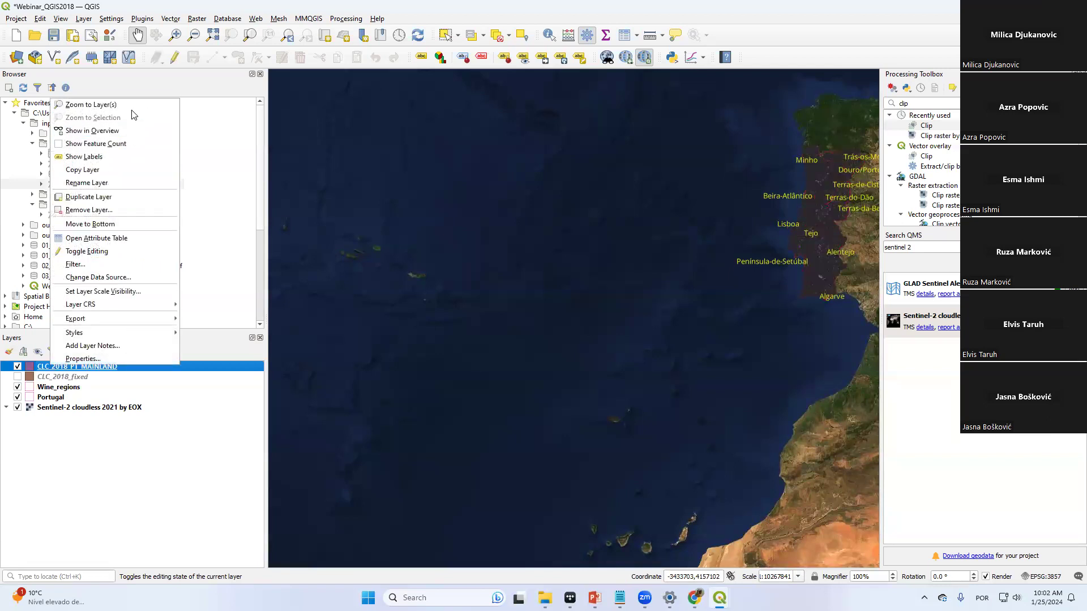
click(135, 107)
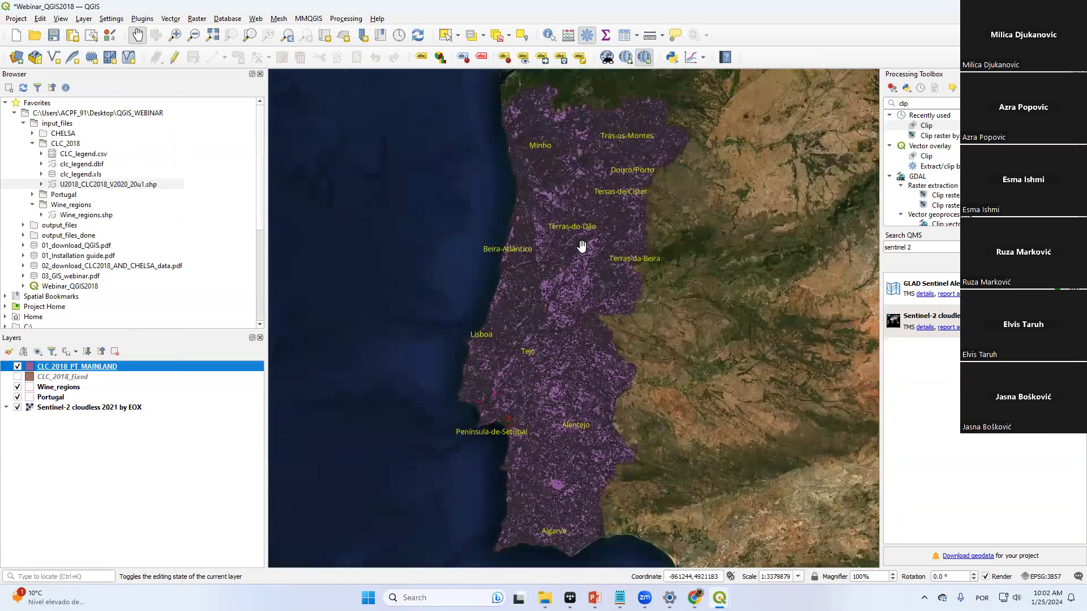
Open the attribute table of CLC_2018_PT_MAINLAND, enlarge it beside the map and examine its columns
right_click(108, 370)
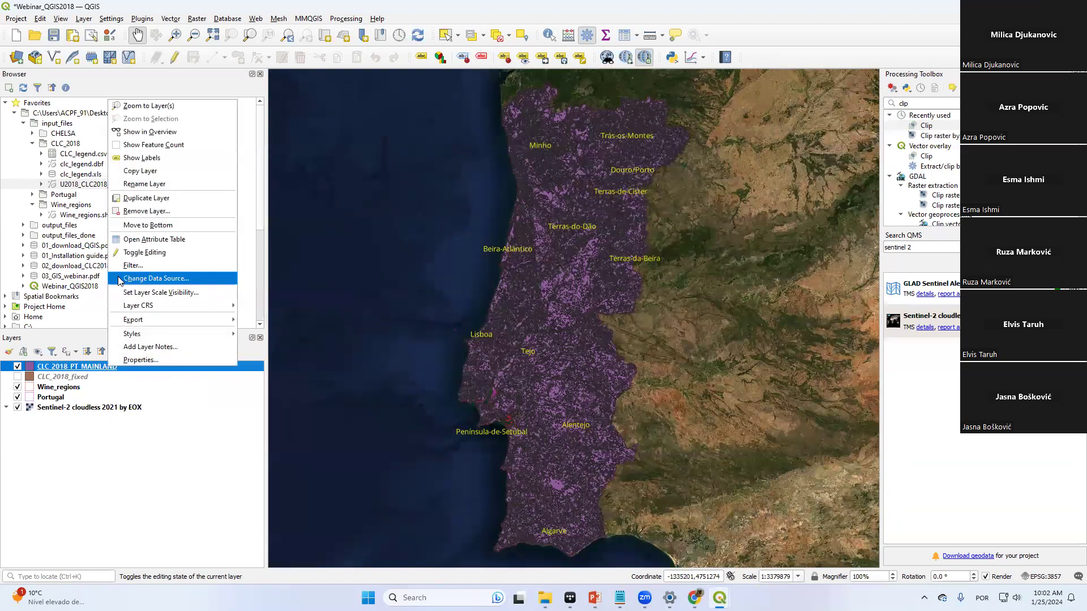
click(177, 243)
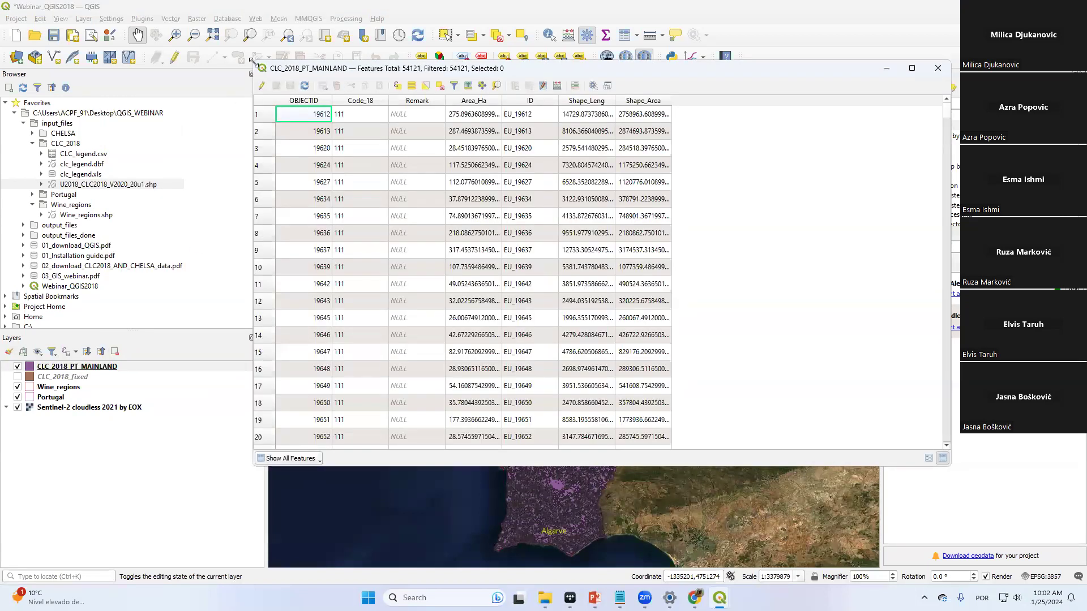
drag(253, 61, 655, 98)
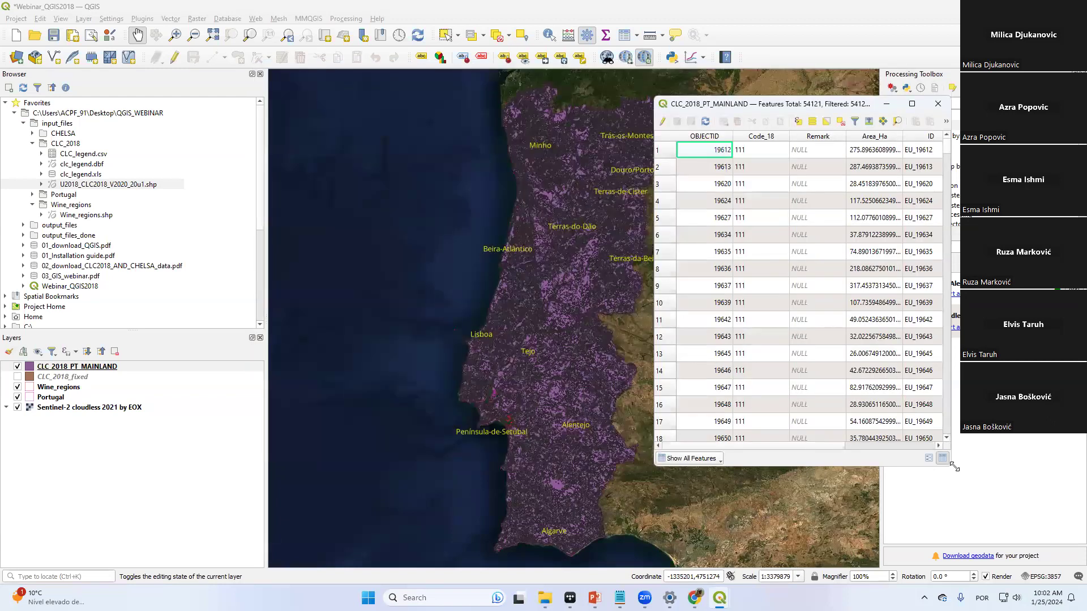
drag(955, 467, 1044, 545)
drag(843, 525, 912, 527)
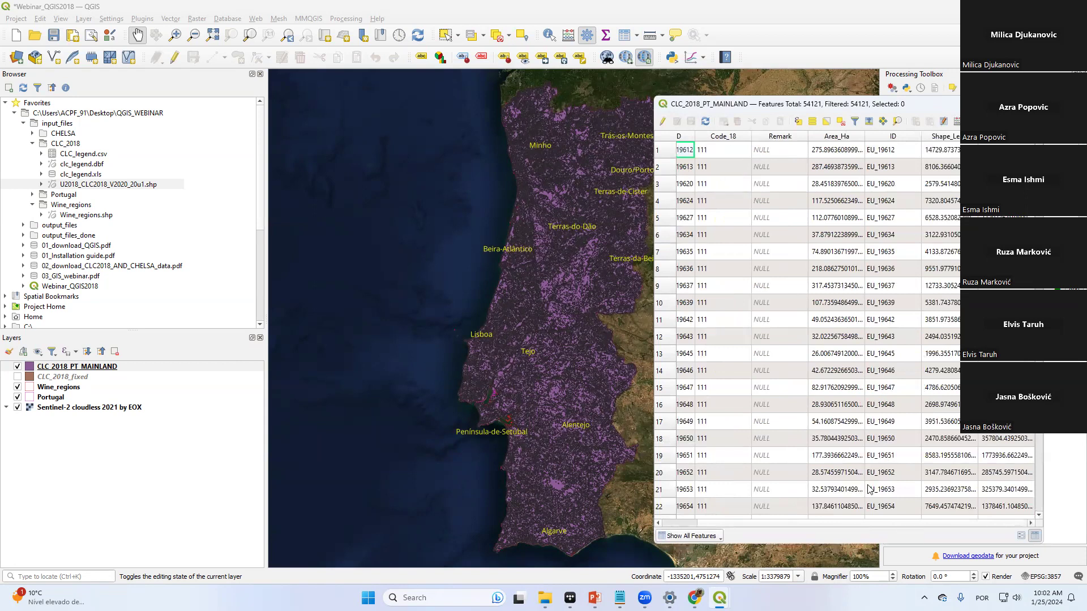
scroll(875, 523, left, 1)
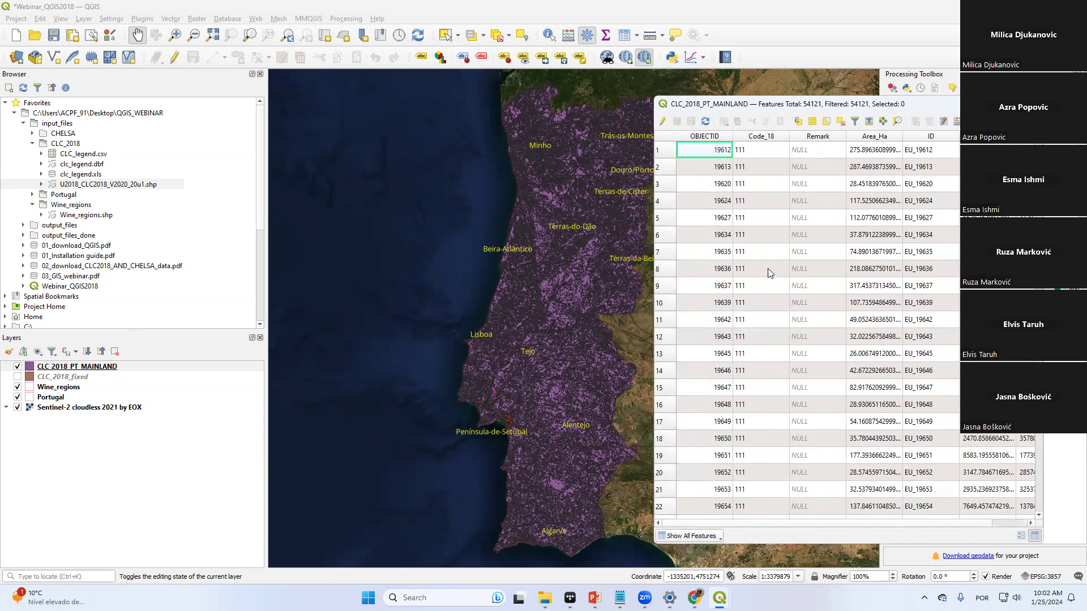
Switch to the PowerPoint presentation and view the slides on identifying the vineyard zones with a join
click(595, 598)
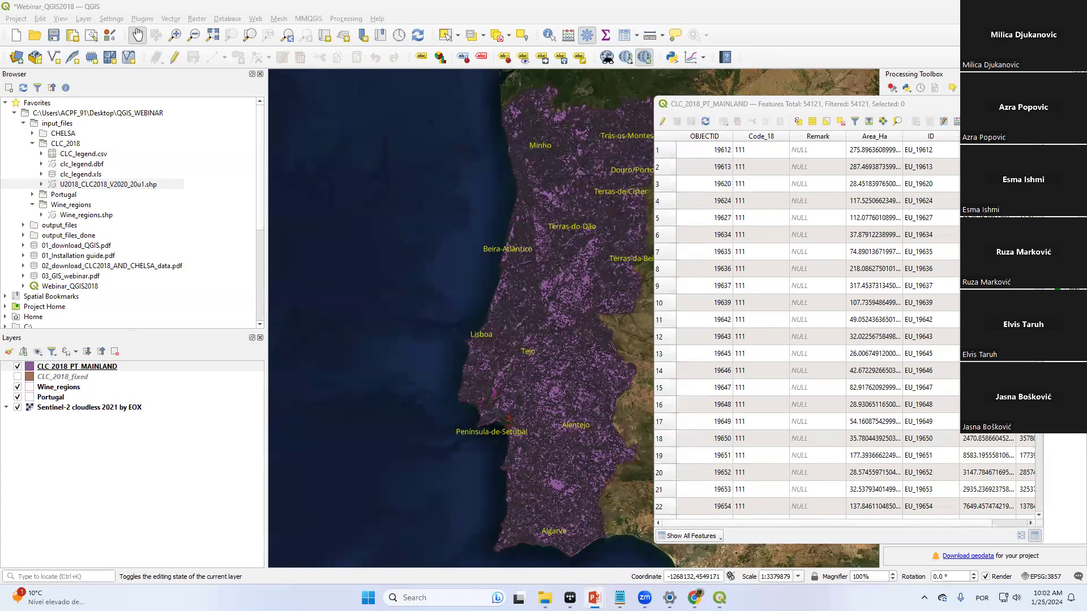
key(shift+F5)
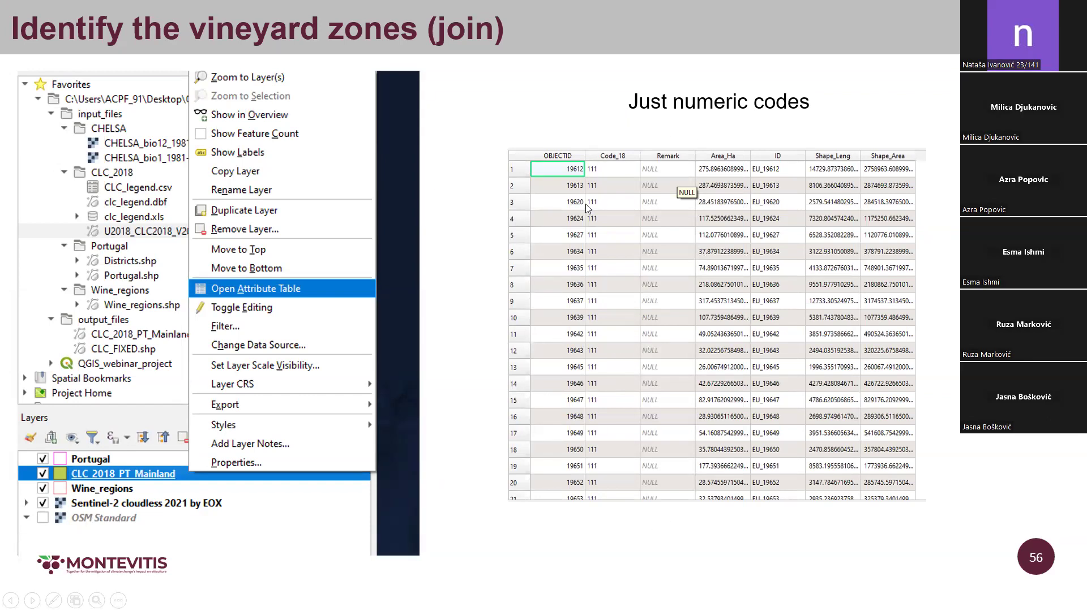
key(Right)
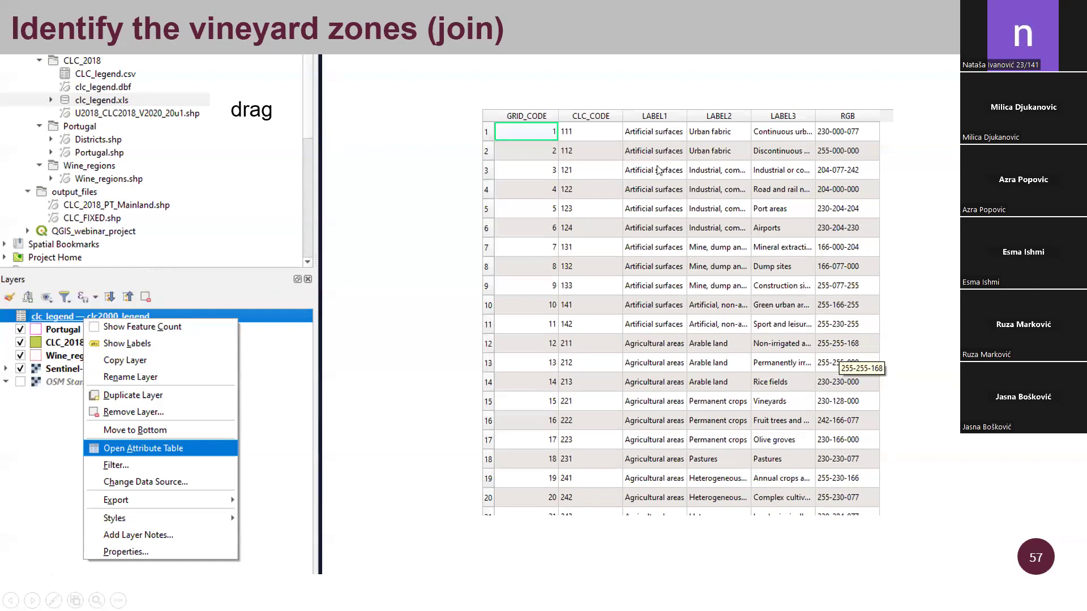
key(Left)
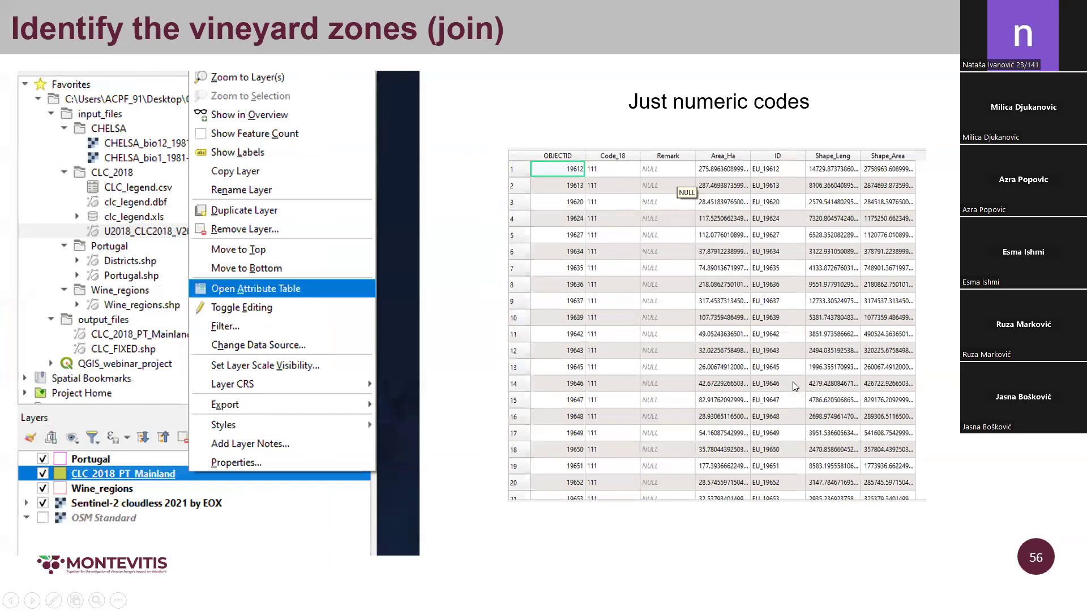
key(Right)
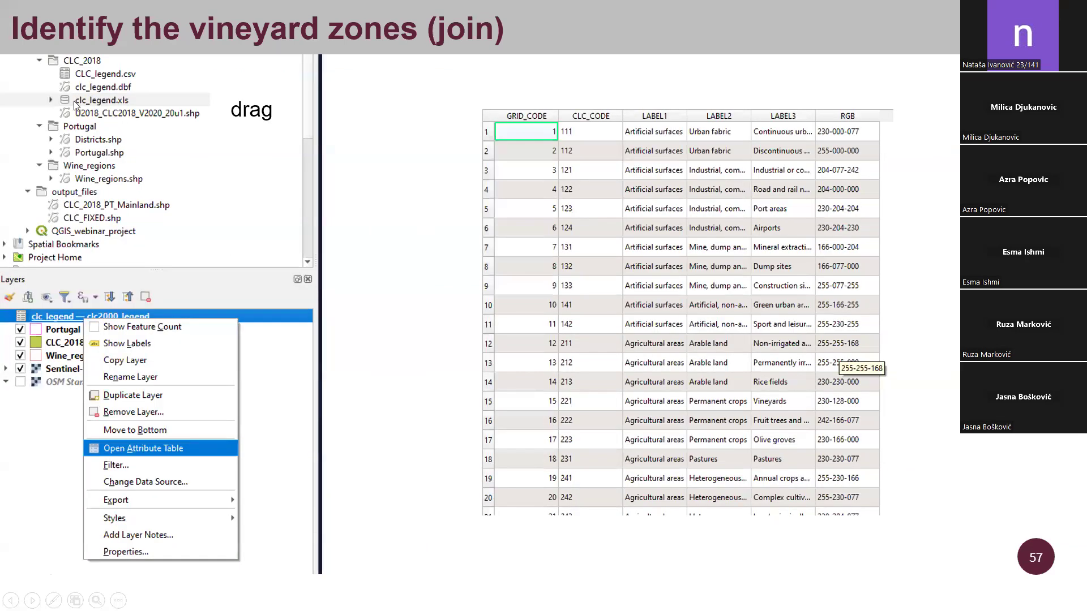
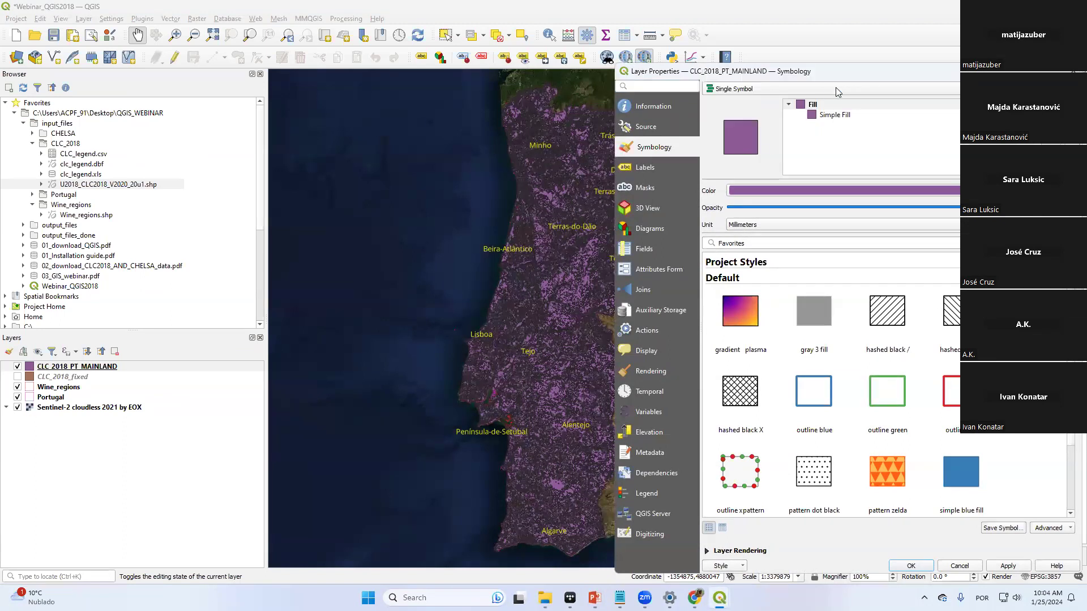
click(480, 289)
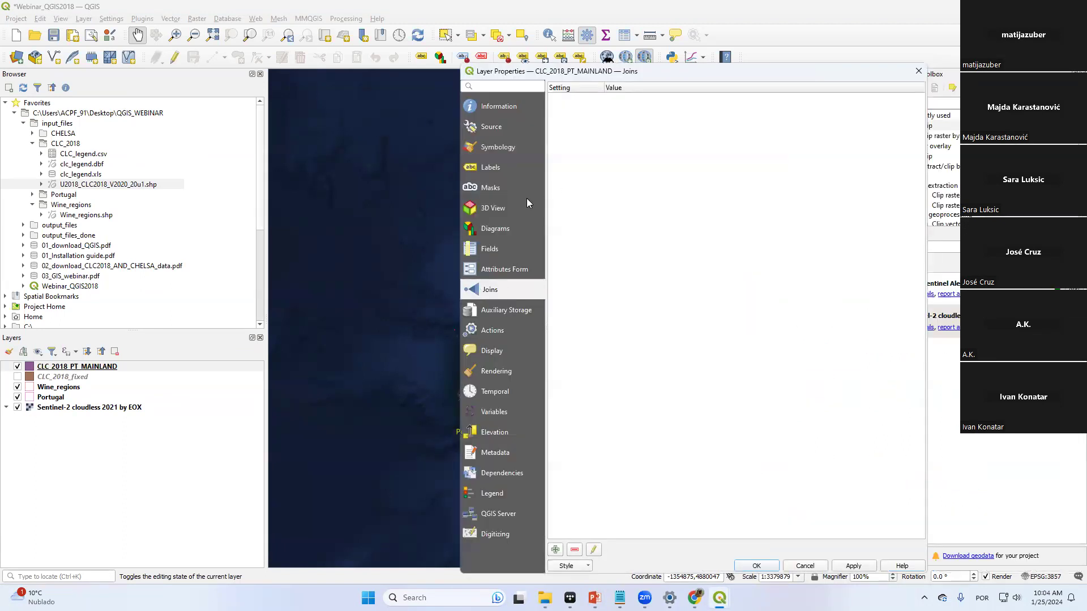
click(64, 175)
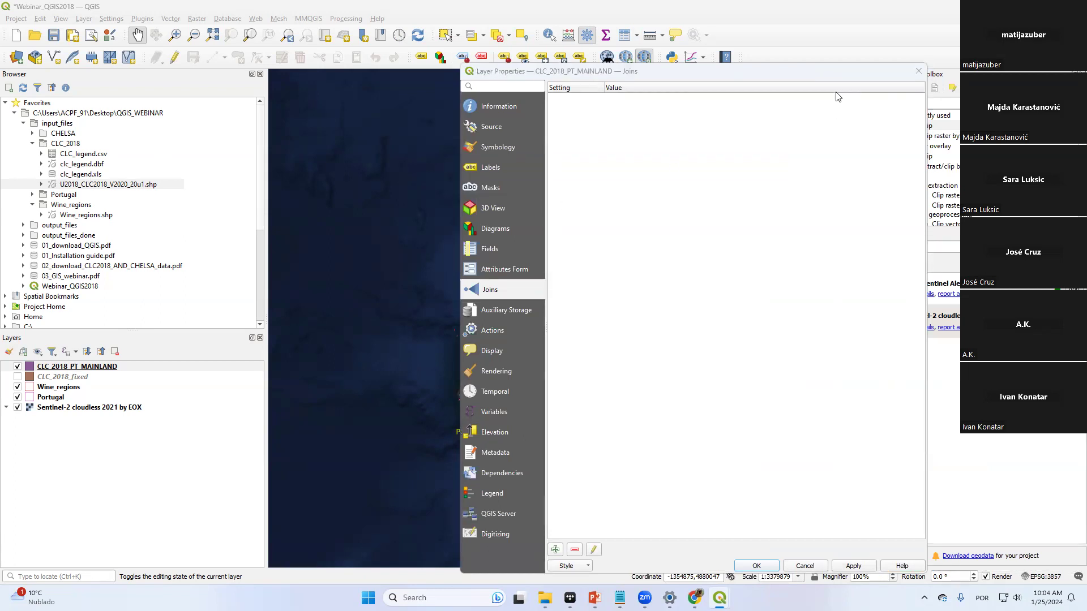
key(Escape)
Add the clc_legend.xls table to the project and open the layer properties of CLC_2018_PT_MAINLAND
drag(79, 175, 408, 226)
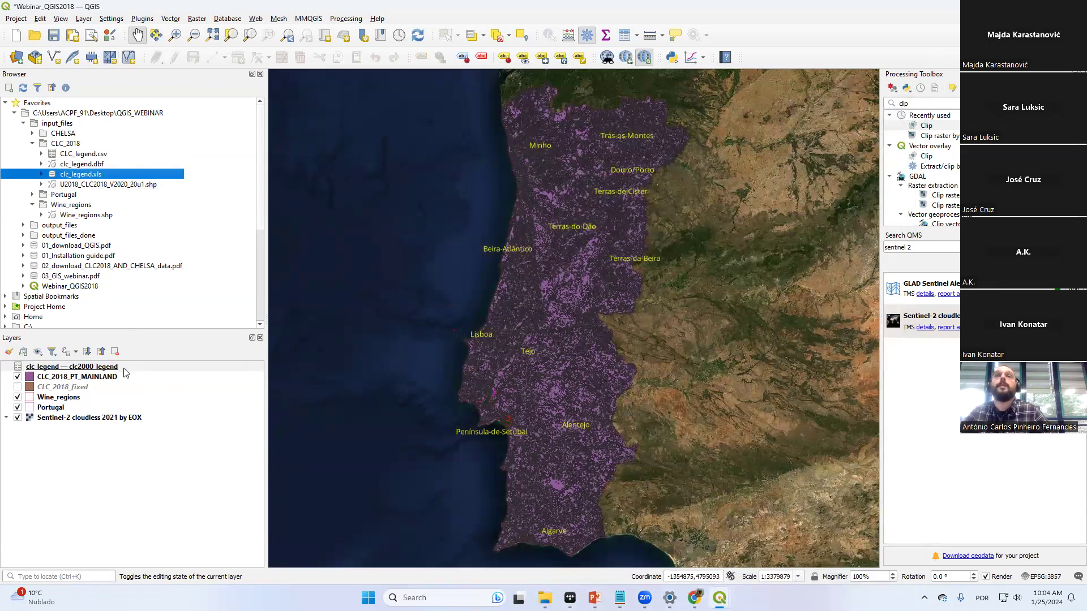
right_click(99, 376)
click(126, 372)
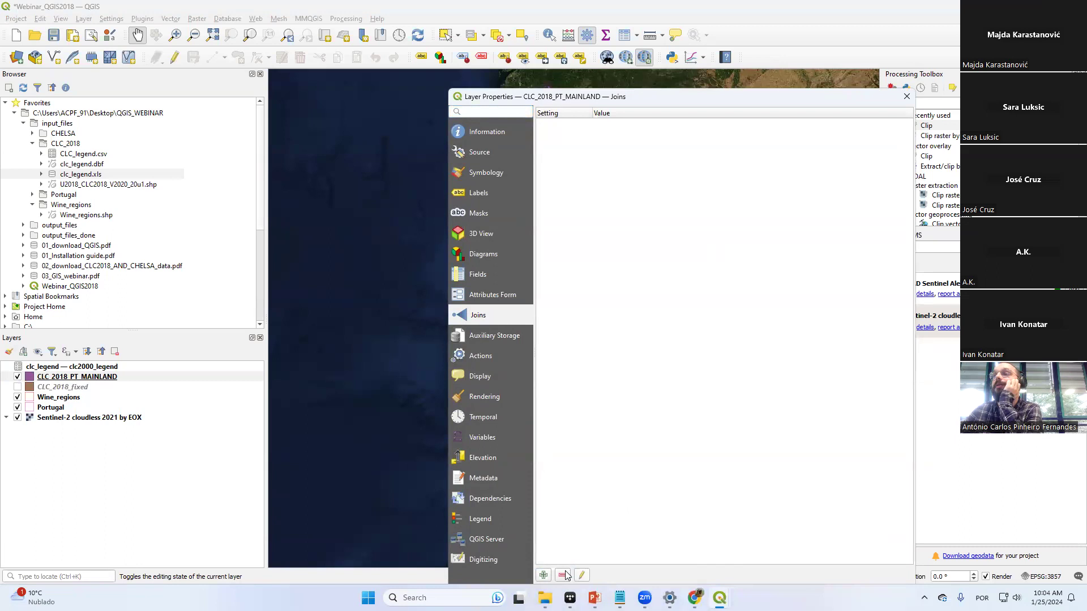
Try to join clc_legend — clc2000_legend to CLC_2018_PT_MAINLAND, with join field CLC_CODE and target field Code_18
click(545, 576)
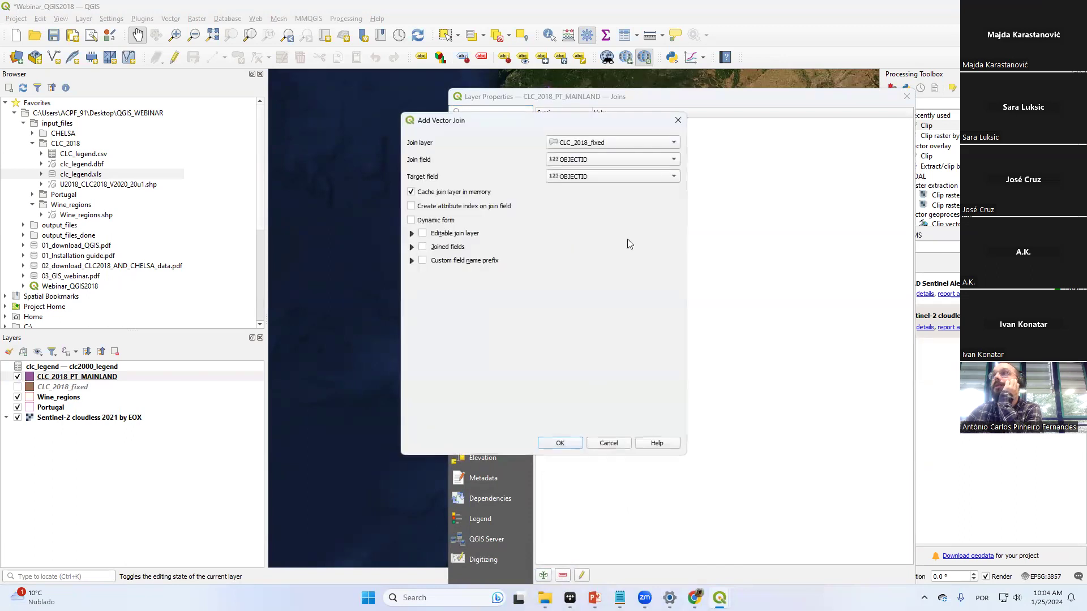
click(601, 145)
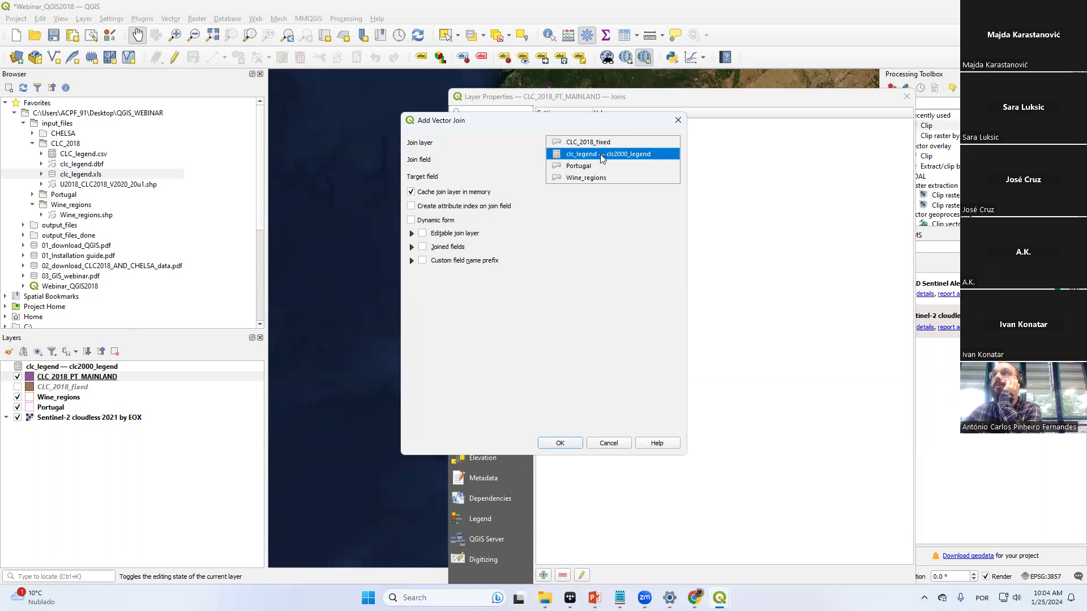
click(601, 156)
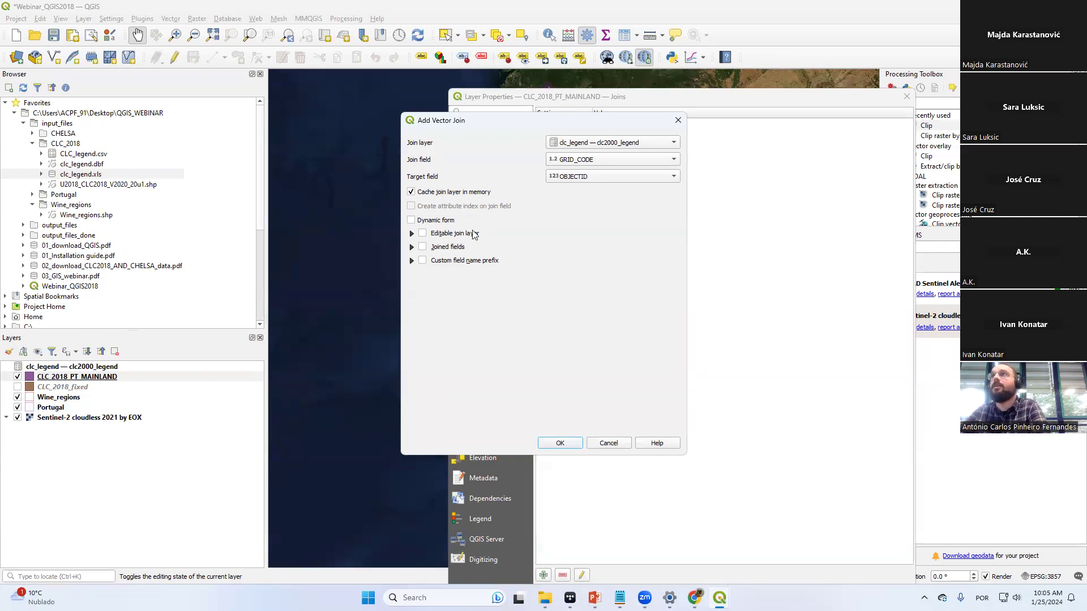
click(581, 163)
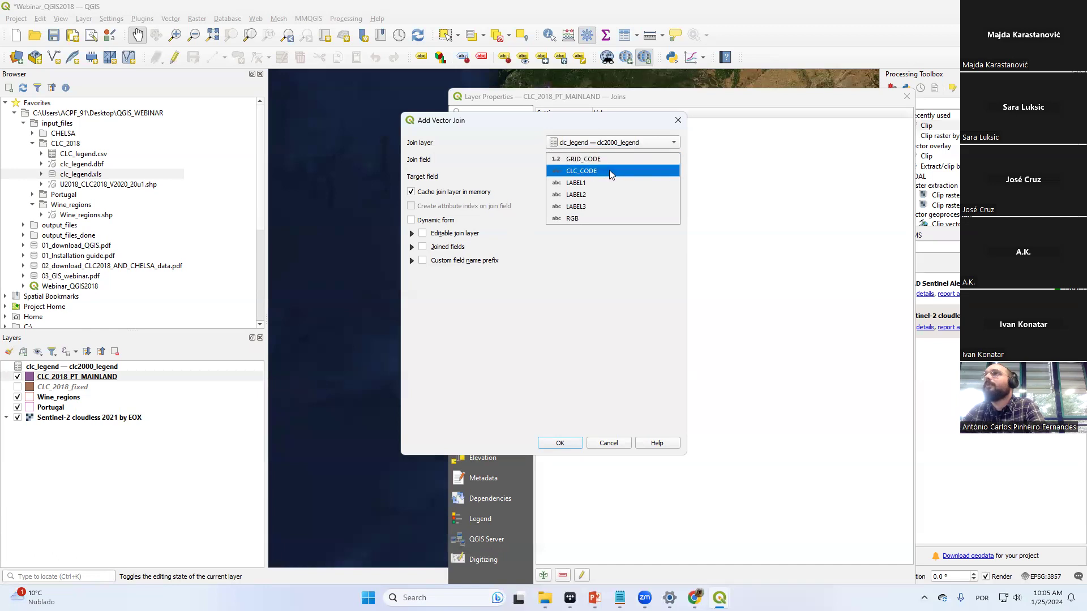
click(609, 169)
click(596, 177)
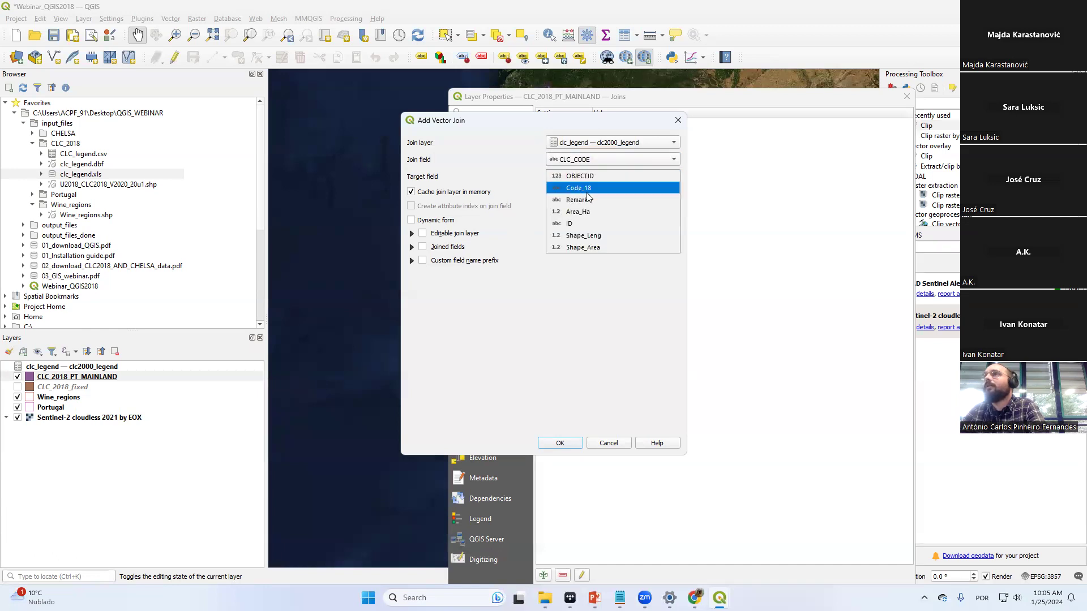
click(587, 189)
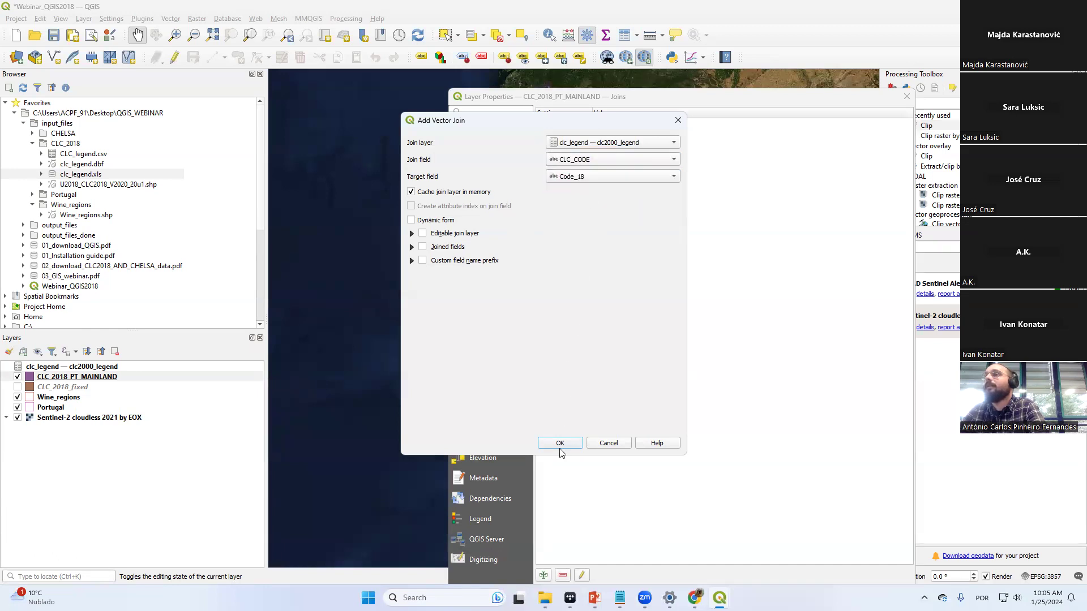
click(560, 443)
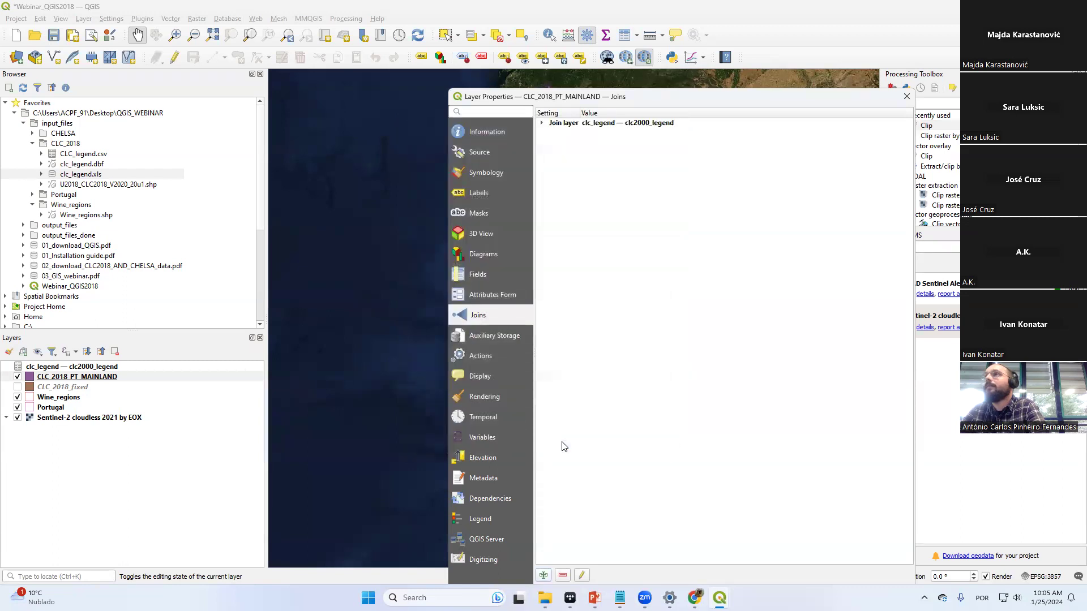
click(906, 100)
Check the attribute table and the join settings of CLC_2018_PT_MAINLAND for the legend join
click(62, 376)
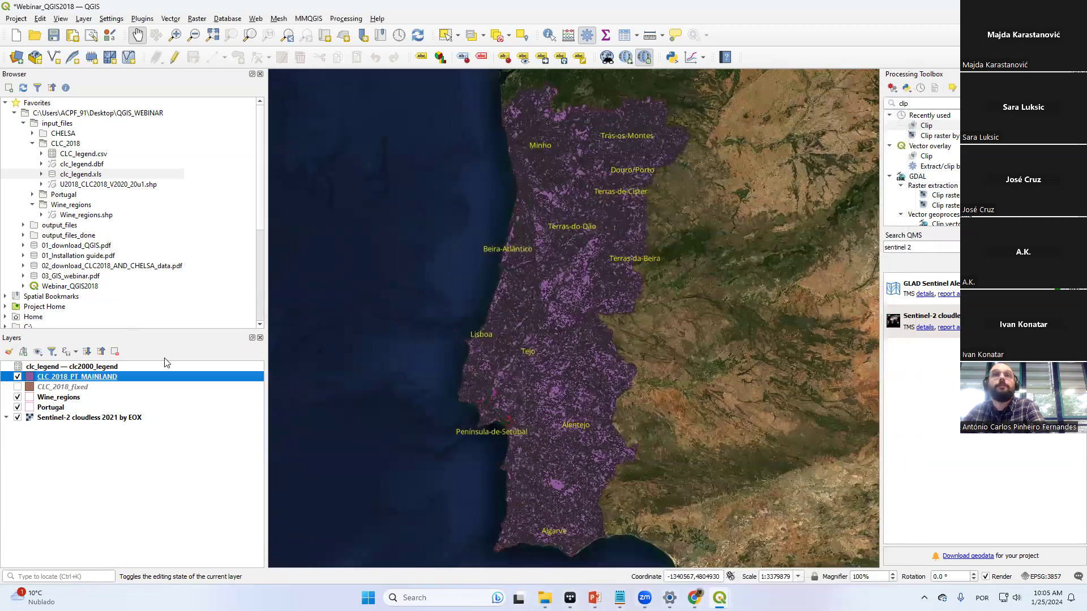
right_click(67, 376)
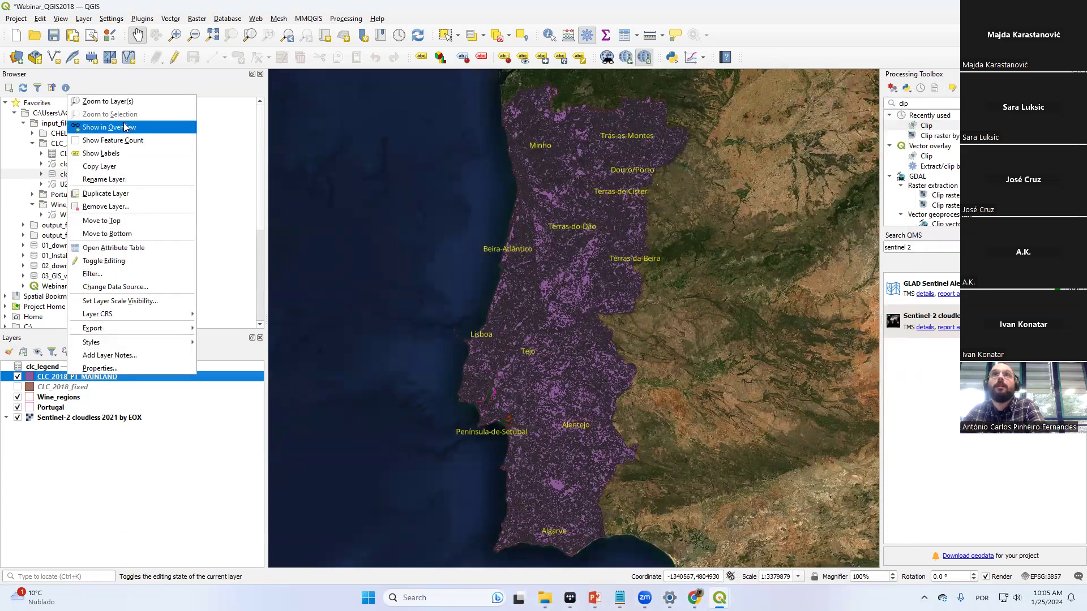
click(128, 247)
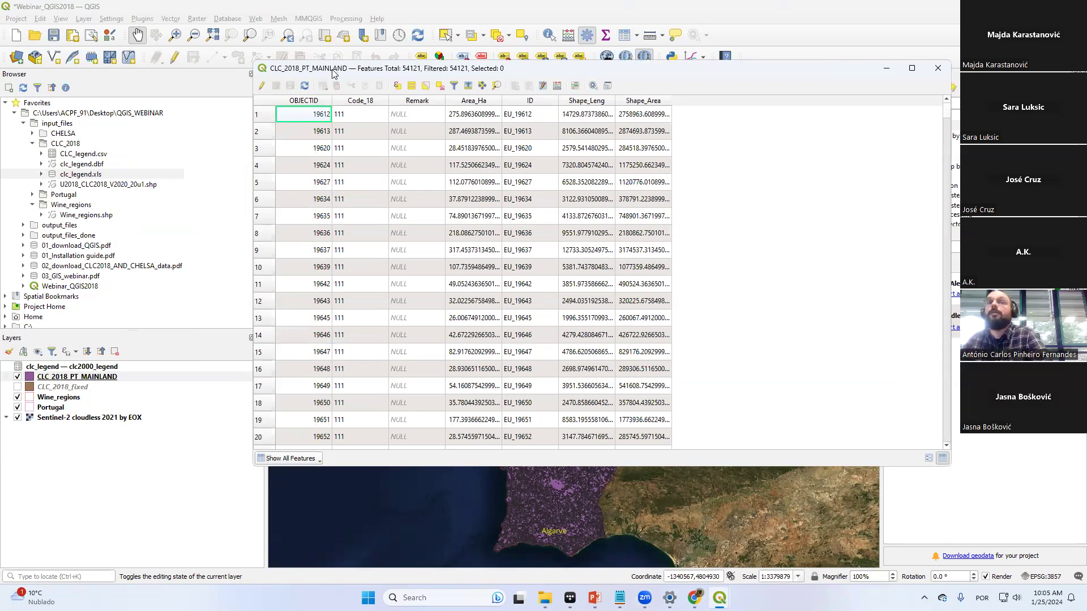
drag(333, 74, 357, 112)
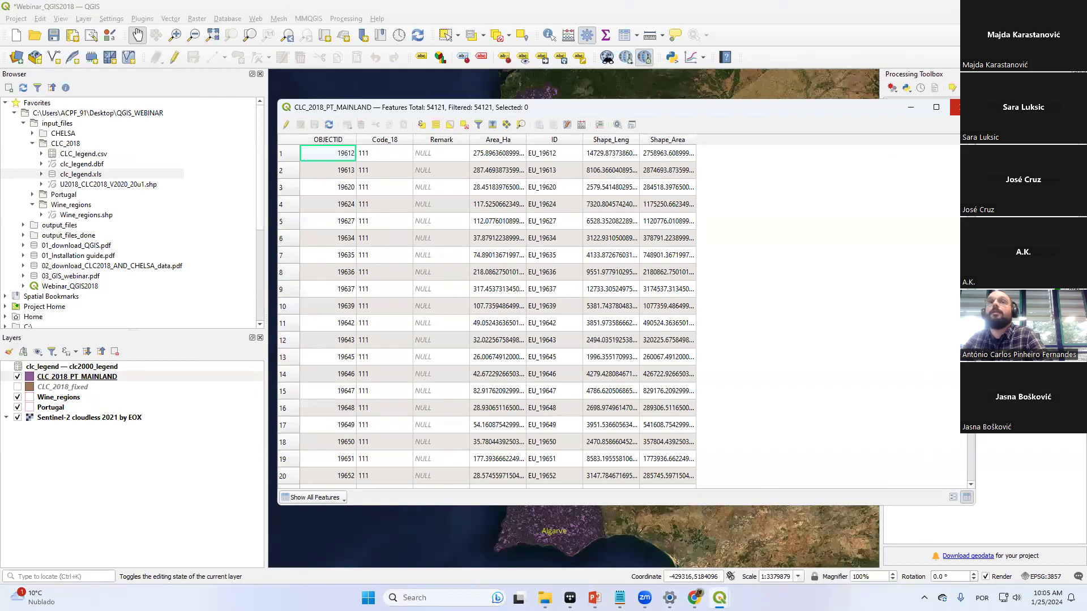
click(85, 378)
right_click(86, 384)
click(110, 377)
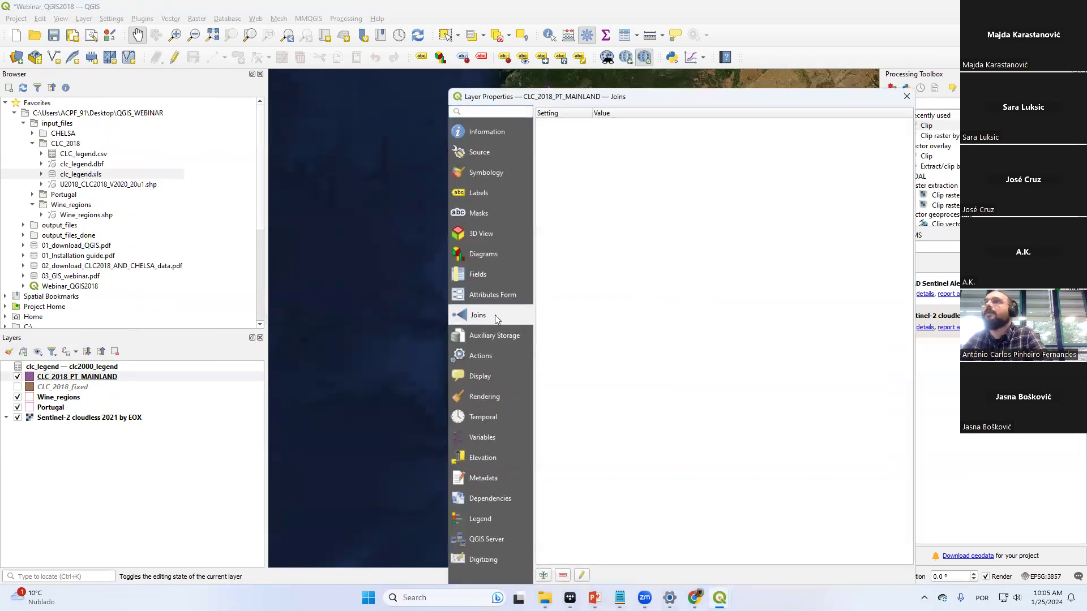
click(907, 96)
Remove the CLC_2018_fixed layer from the project
right_click(41, 389)
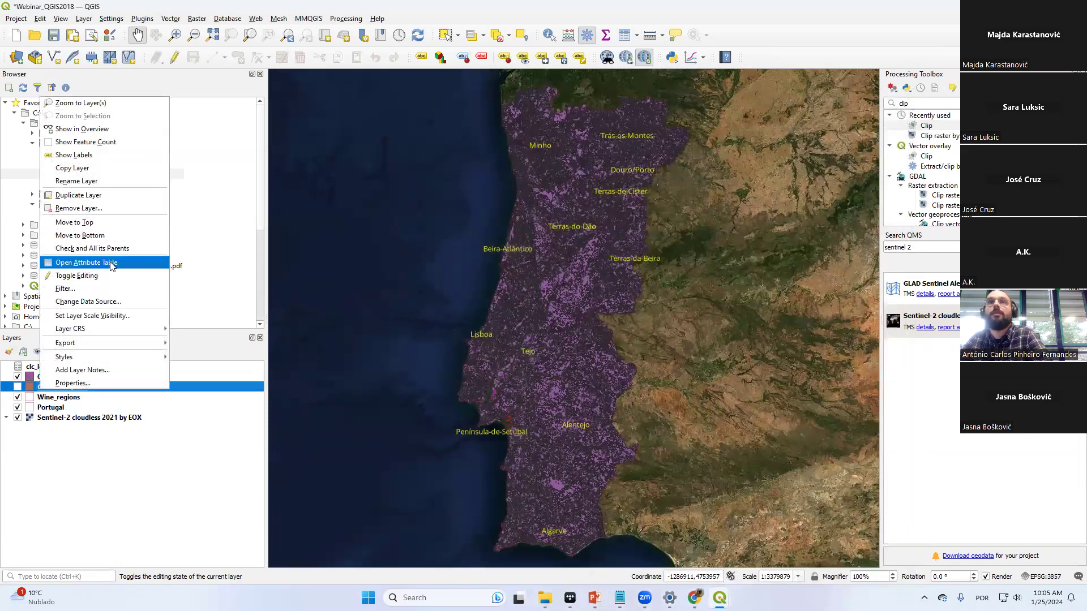
click(79, 208)
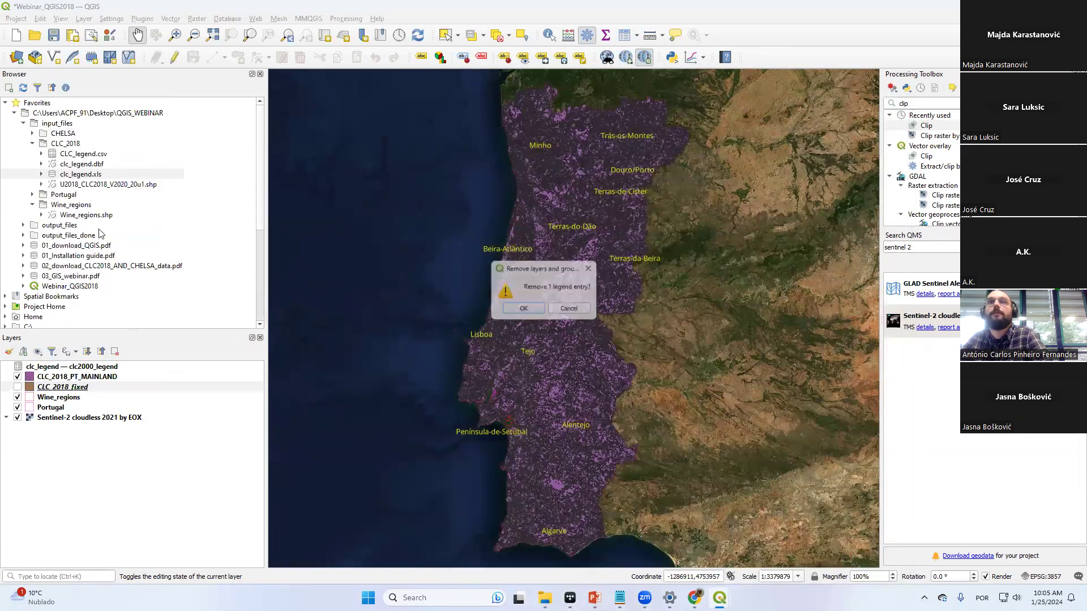
click(522, 311)
Join clc_legend — clc2000_legend to CLC_2018_PT_MAINLAND, with join field CLC_CODE and target field Code_18, and apply the layer properties
right_click(98, 376)
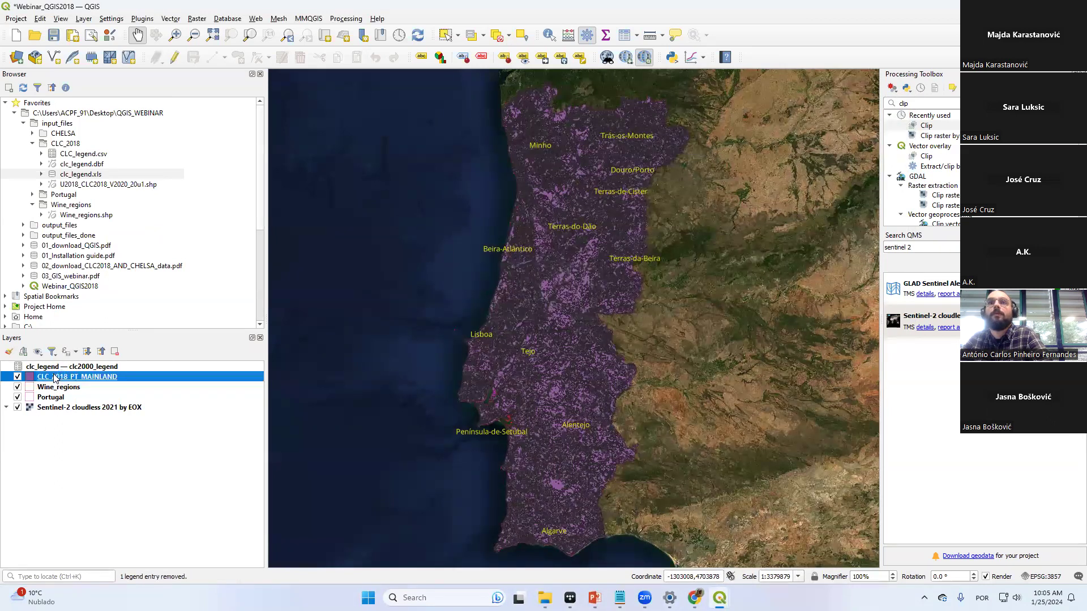
click(98, 368)
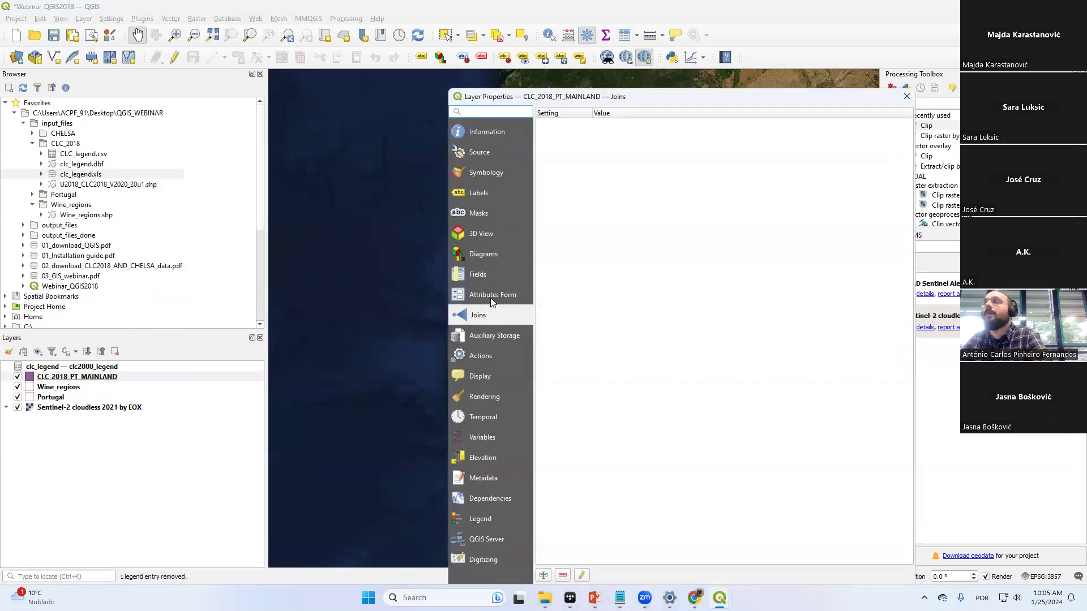
click(460, 314)
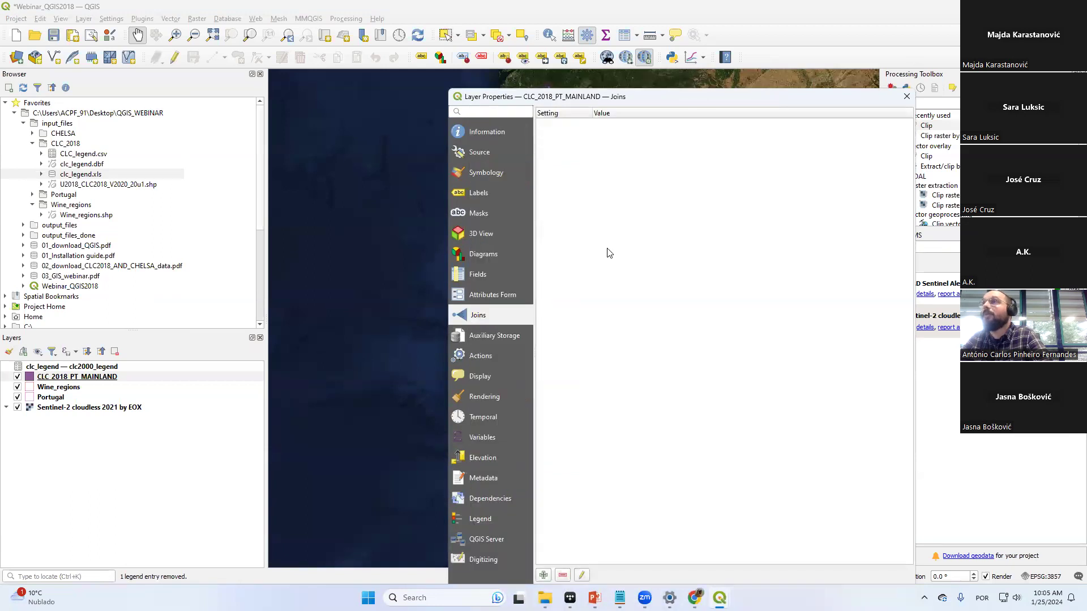
click(543, 575)
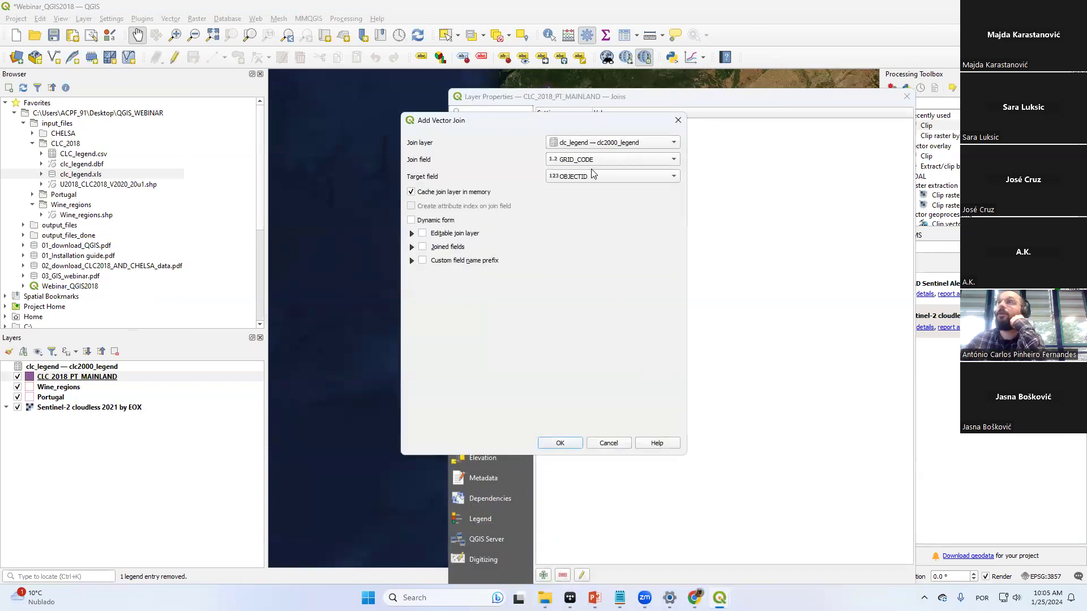
click(583, 161)
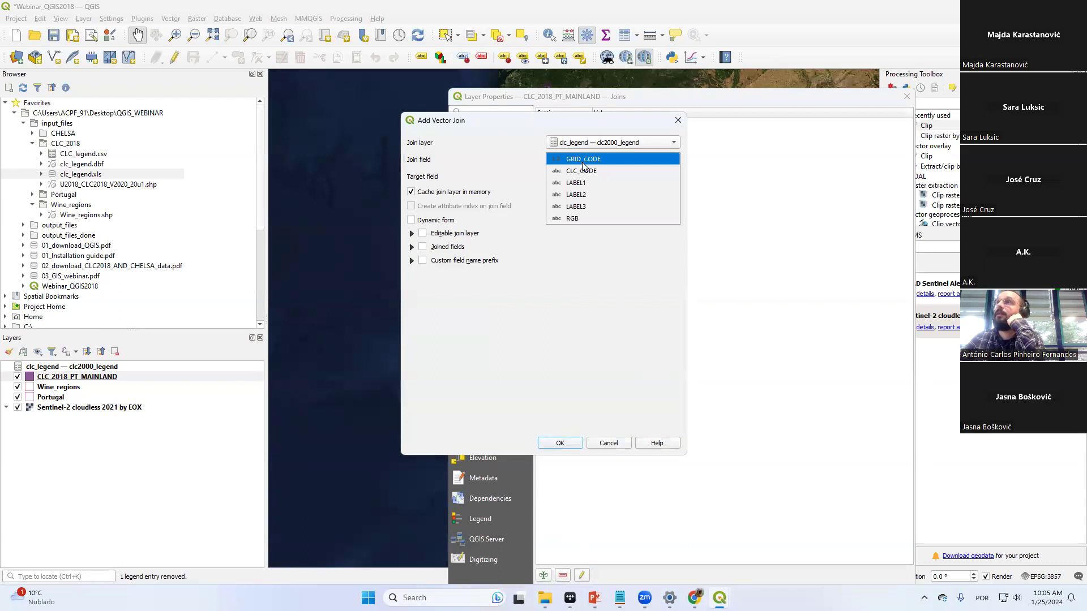
click(597, 171)
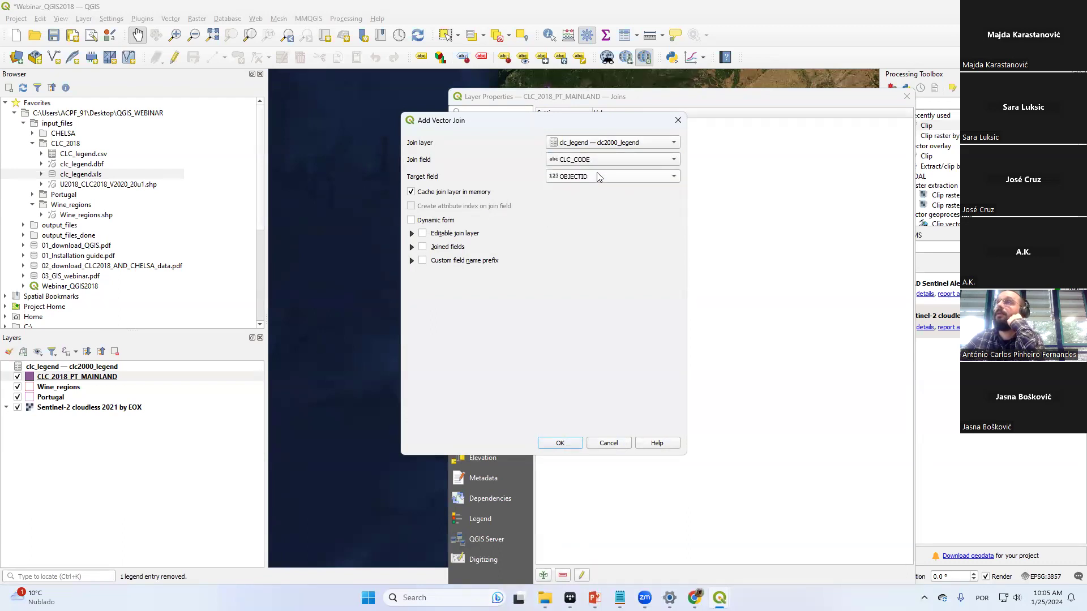
click(588, 177)
click(580, 187)
click(560, 444)
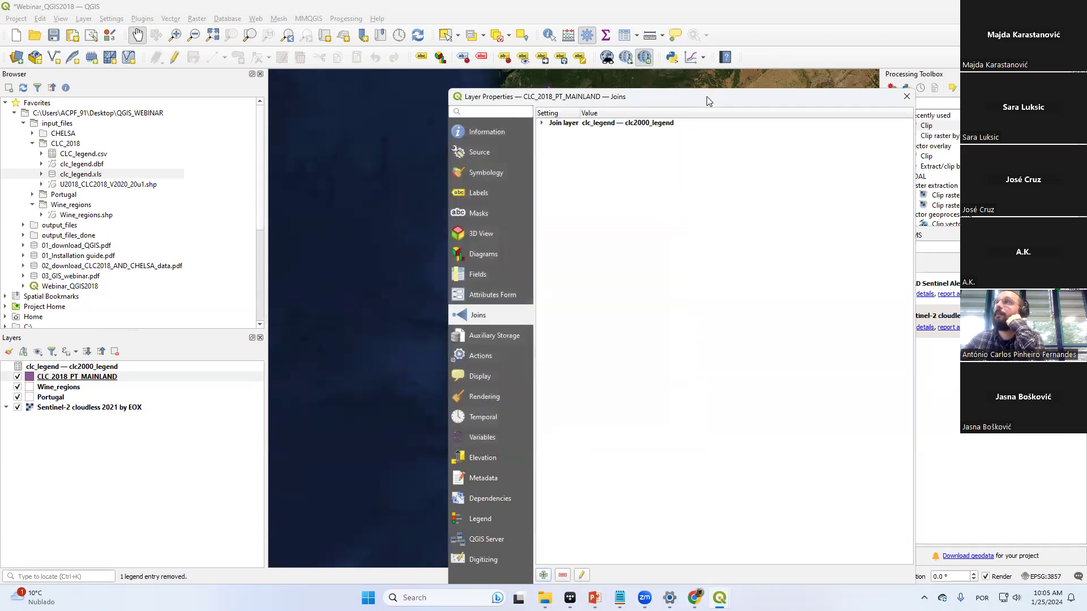
drag(707, 97, 646, 54)
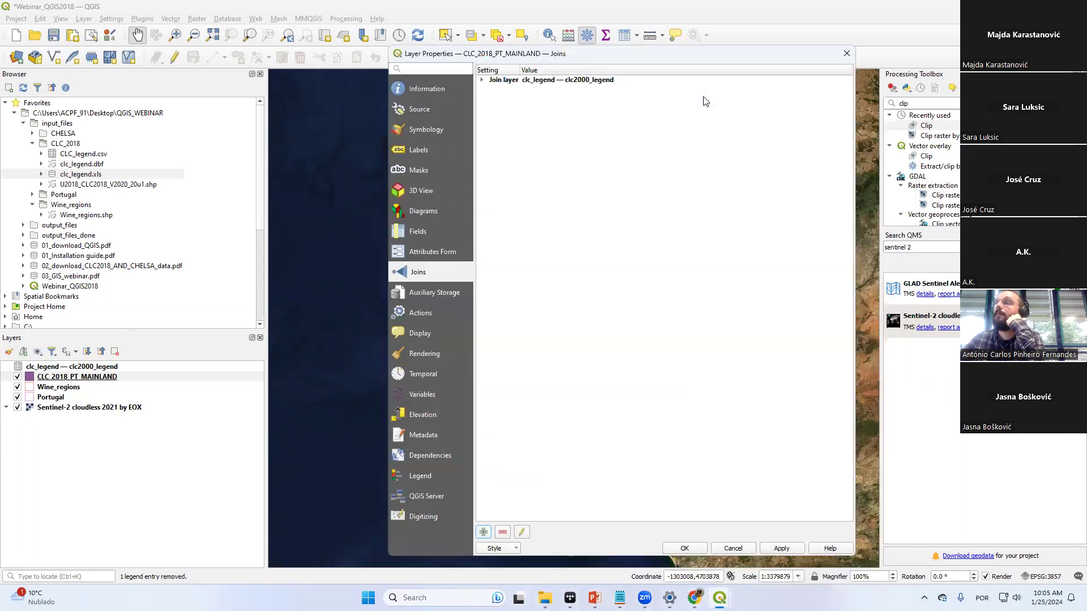
click(777, 549)
click(745, 552)
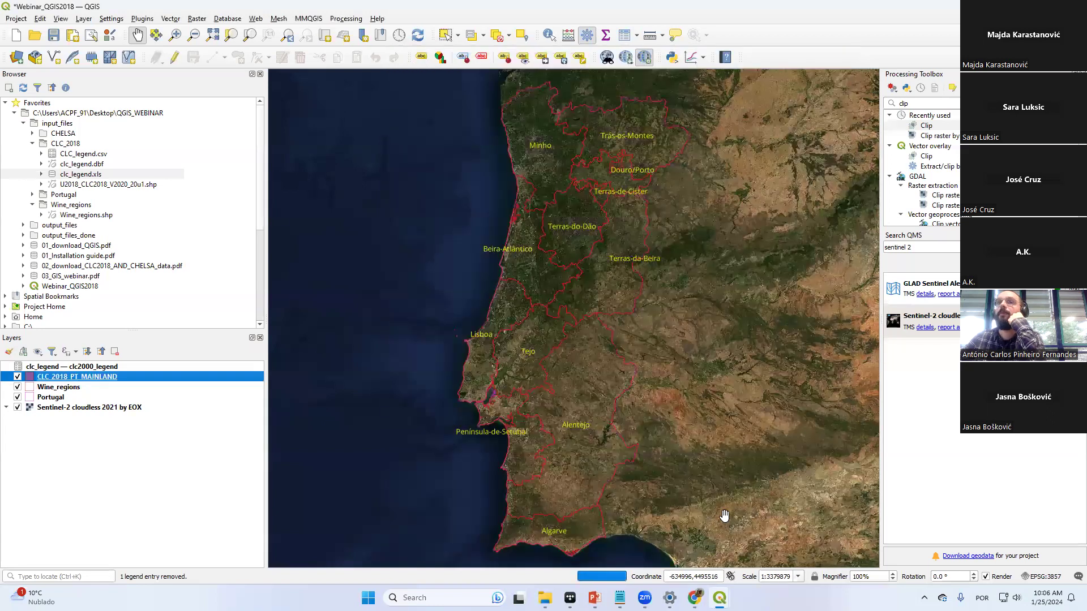
Open the attribute table of CLC_2018_PT_MAINLAND, narrow its window beside the map and examine the joined legend columns
right_click(85, 379)
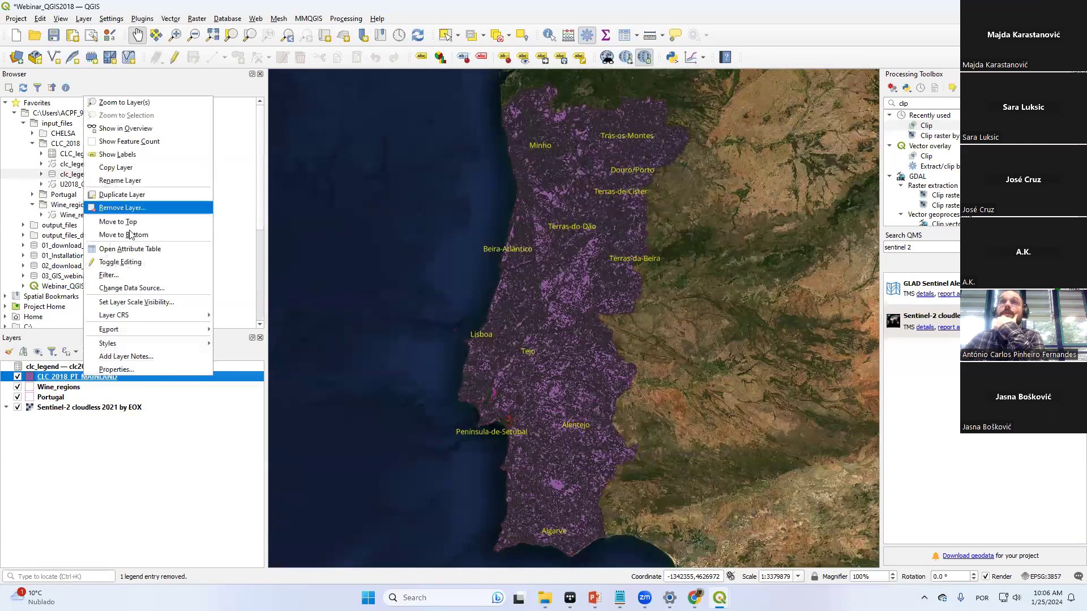
click(131, 249)
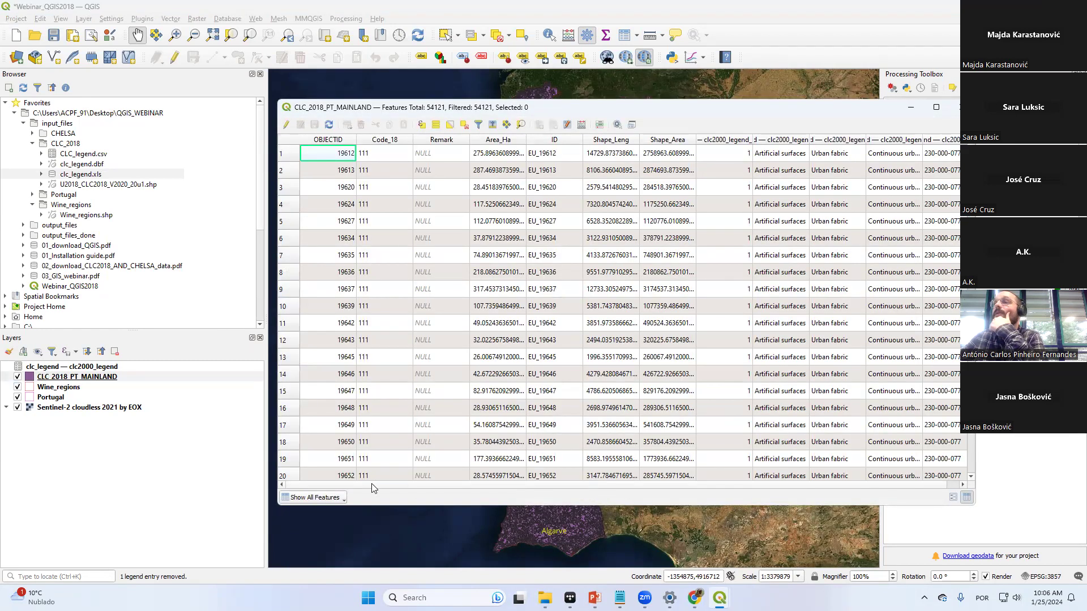
drag(338, 485, 407, 491)
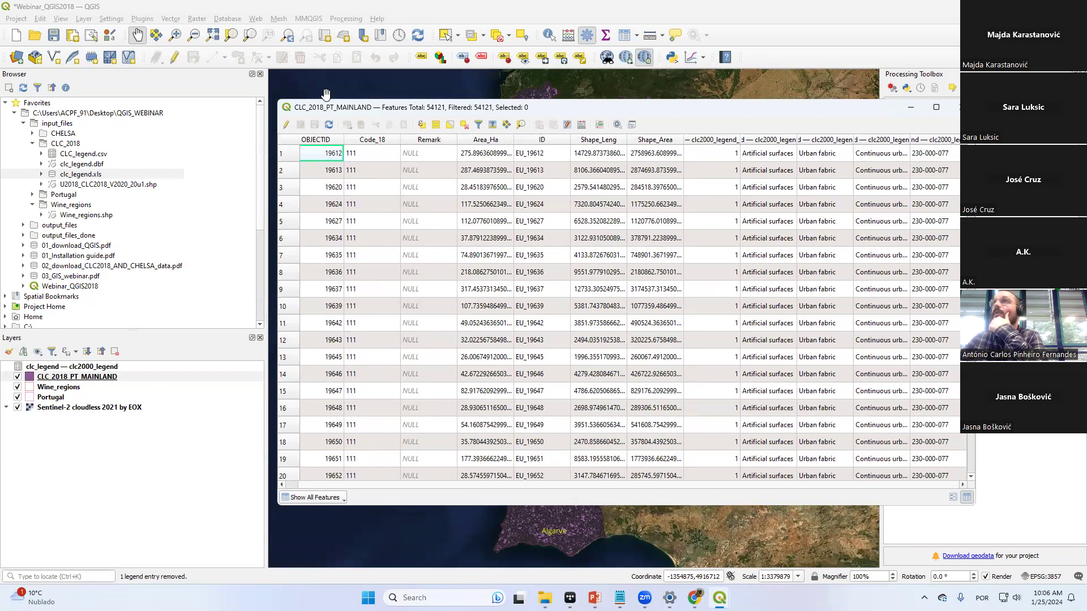
drag(273, 100, 553, 109)
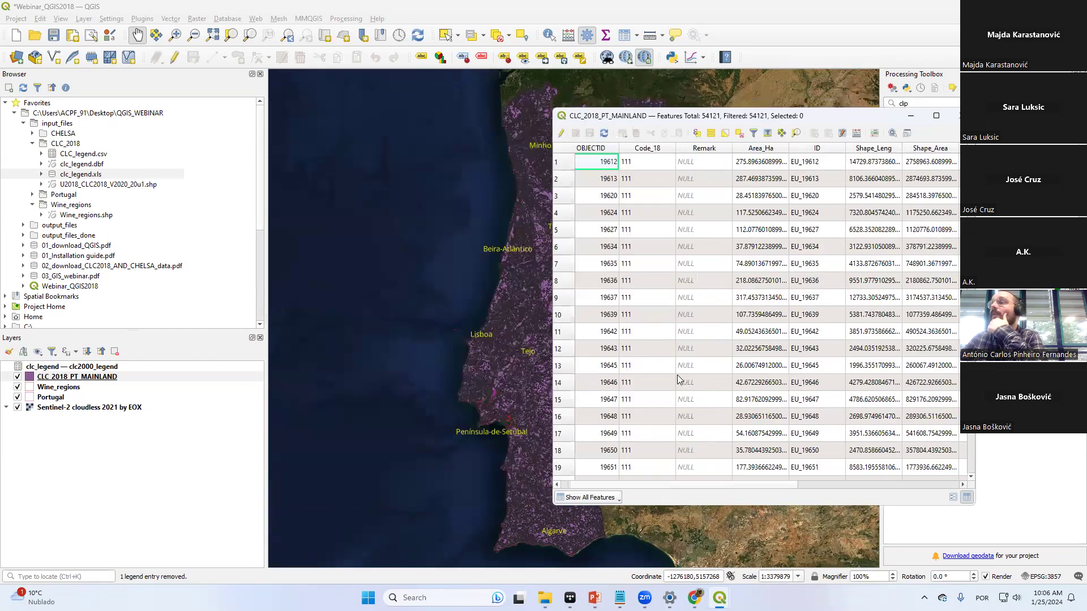
scroll(768, 483, right, 5)
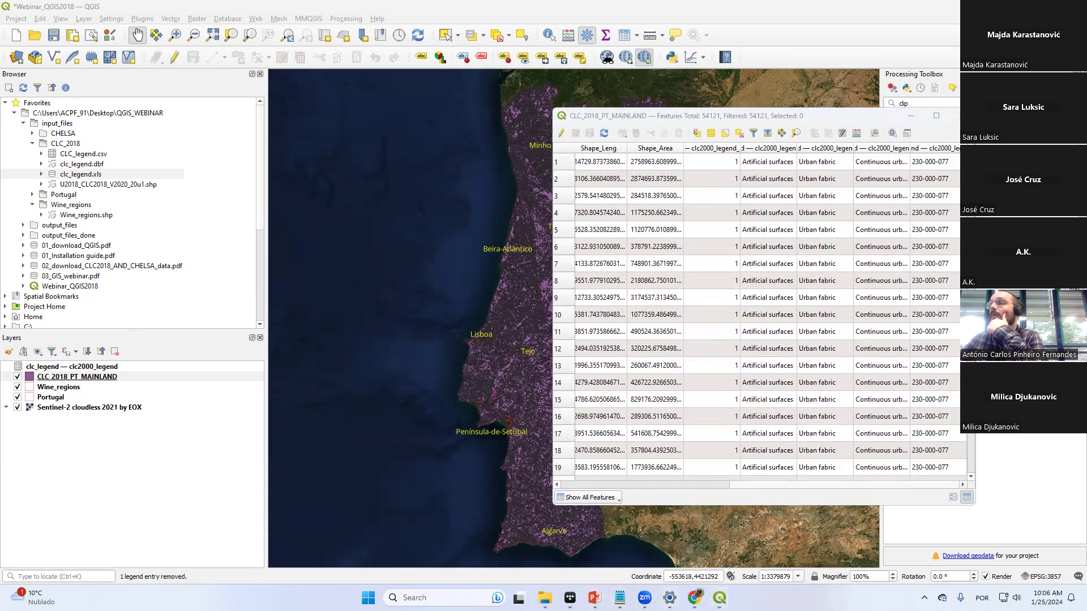
Switch to the PowerPoint presentation and view the slides on selecting by attributes with an expression on the LABEL3 field
mouse_move(595, 598)
click(668, 553)
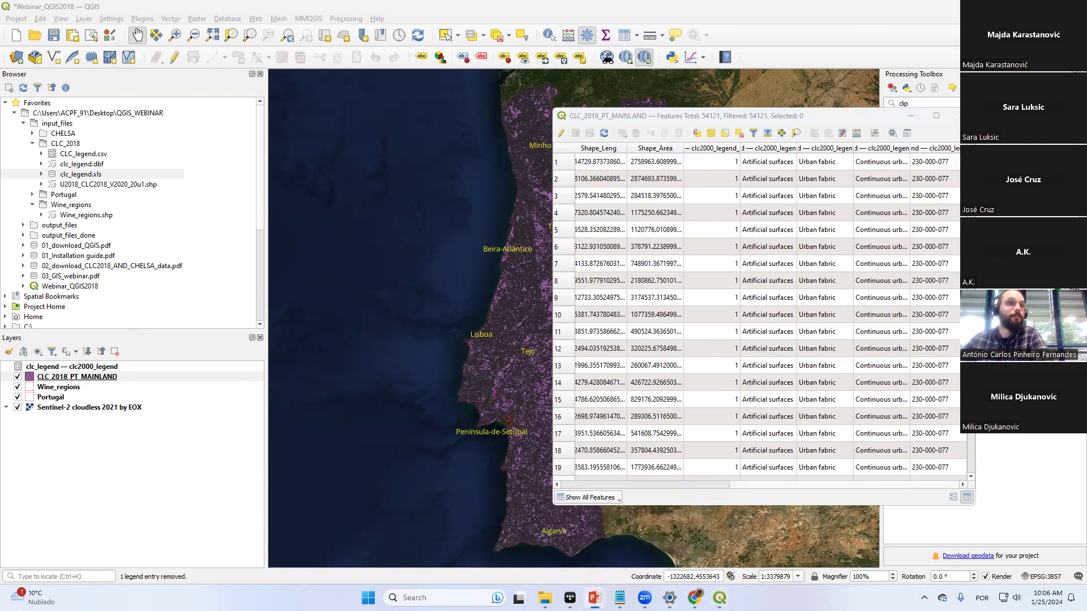
key(Right)
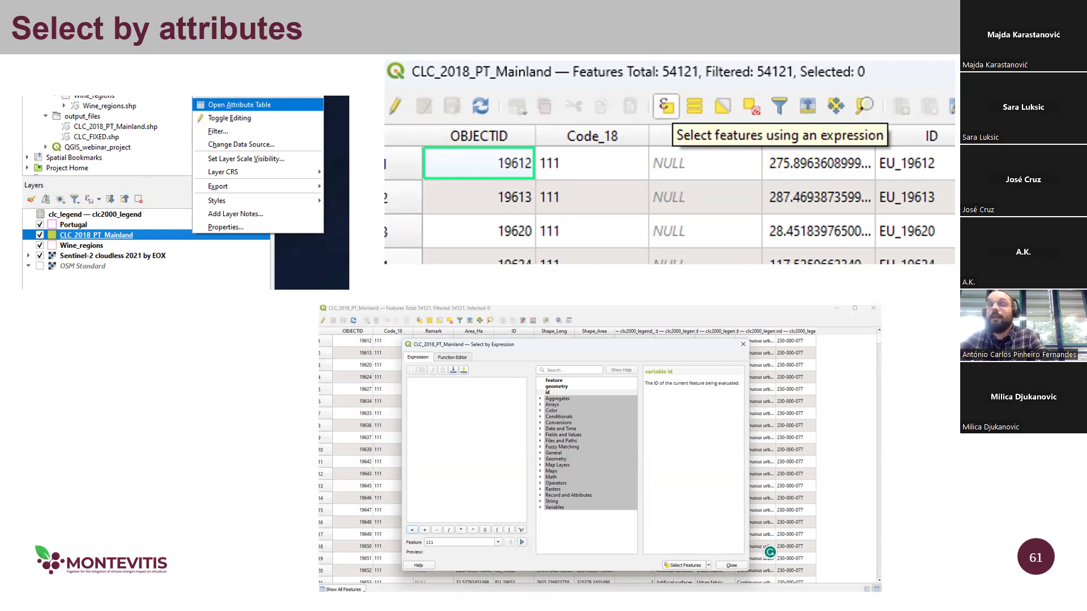
key(Right)
key(Left)
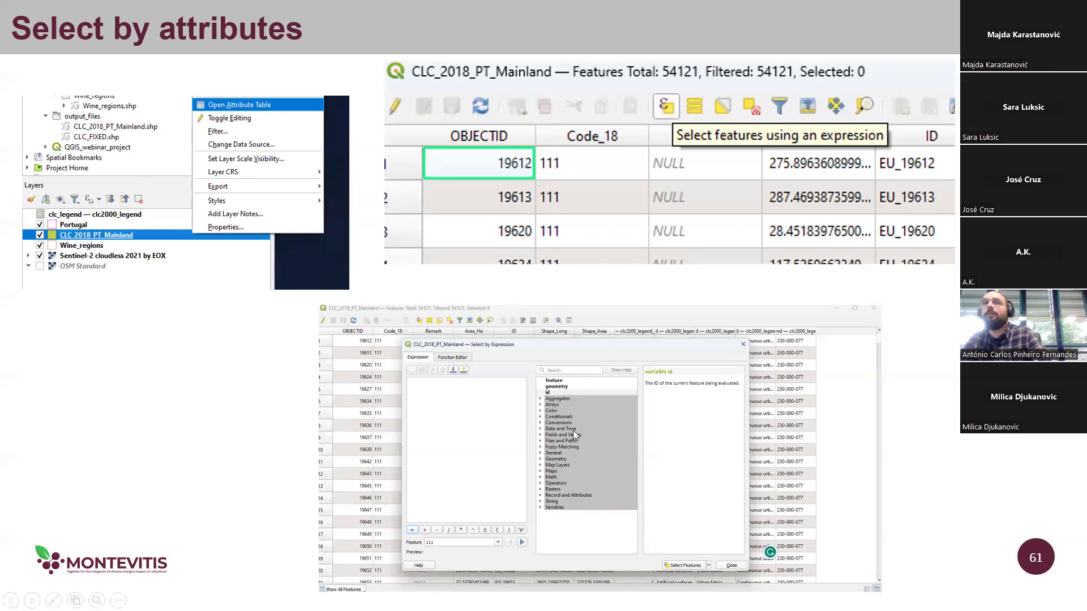
click(477, 468)
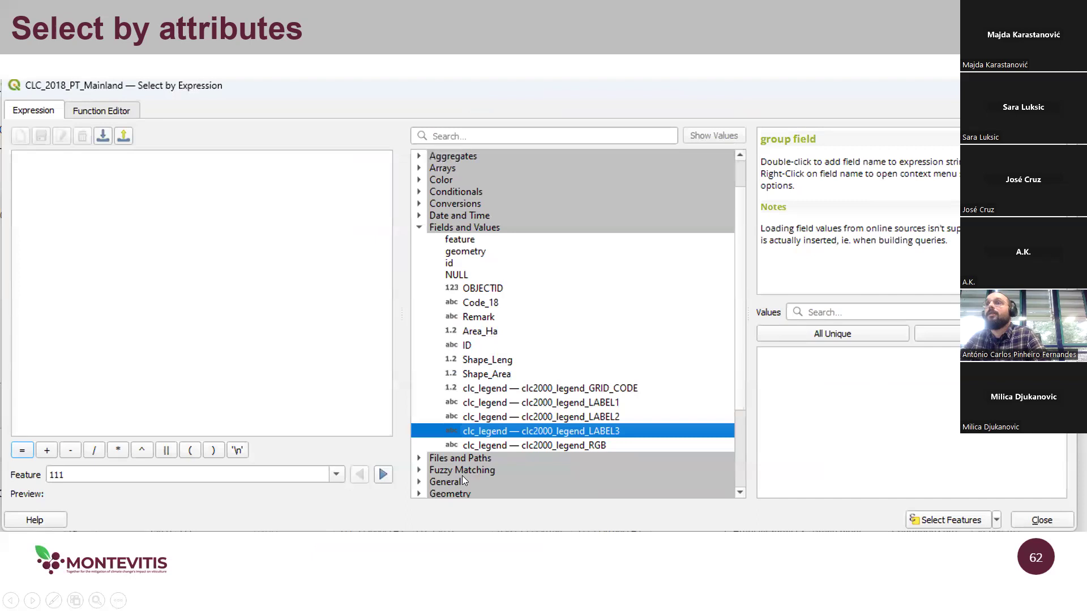
click(480, 450)
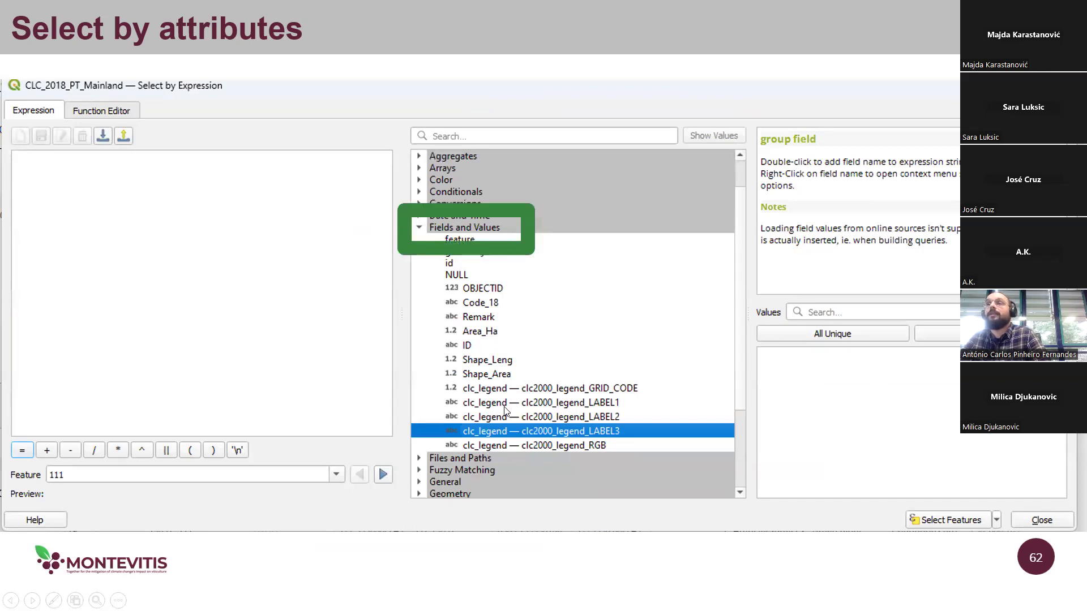
click(539, 430)
click(539, 430)
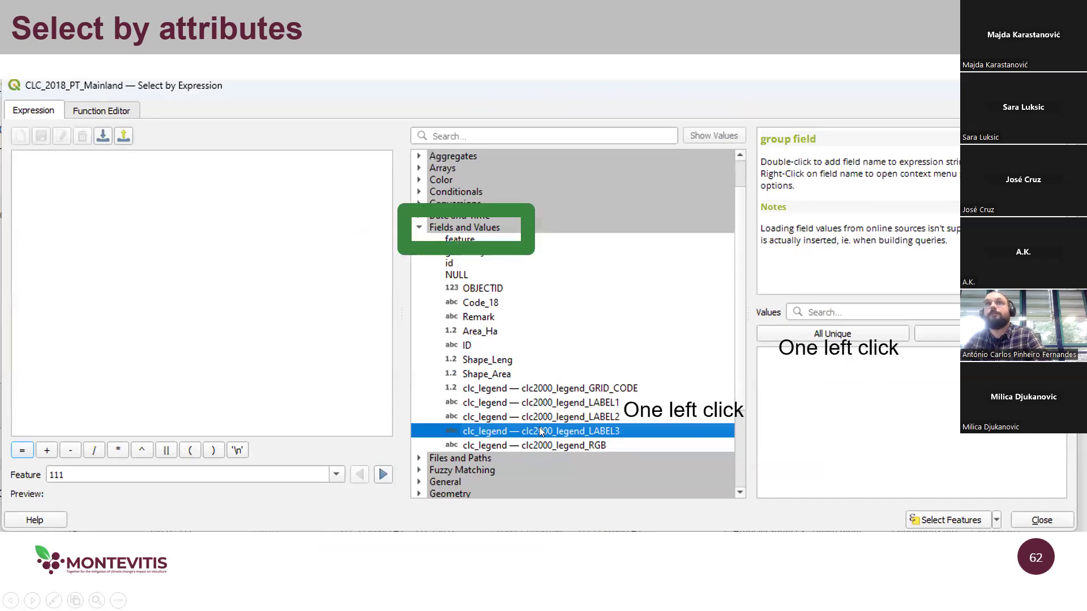
click(539, 428)
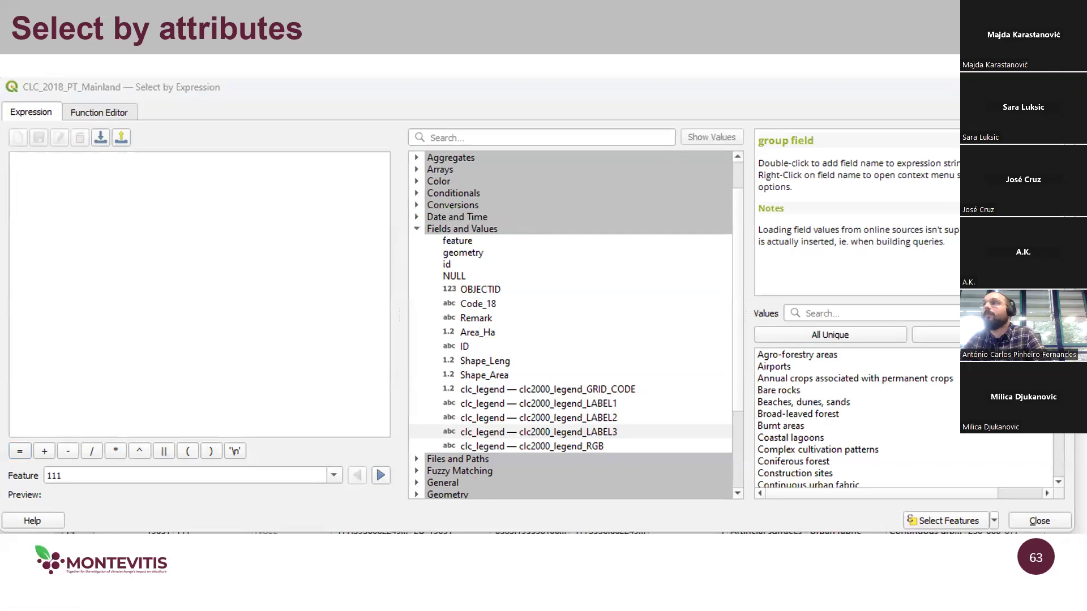
click(593, 432)
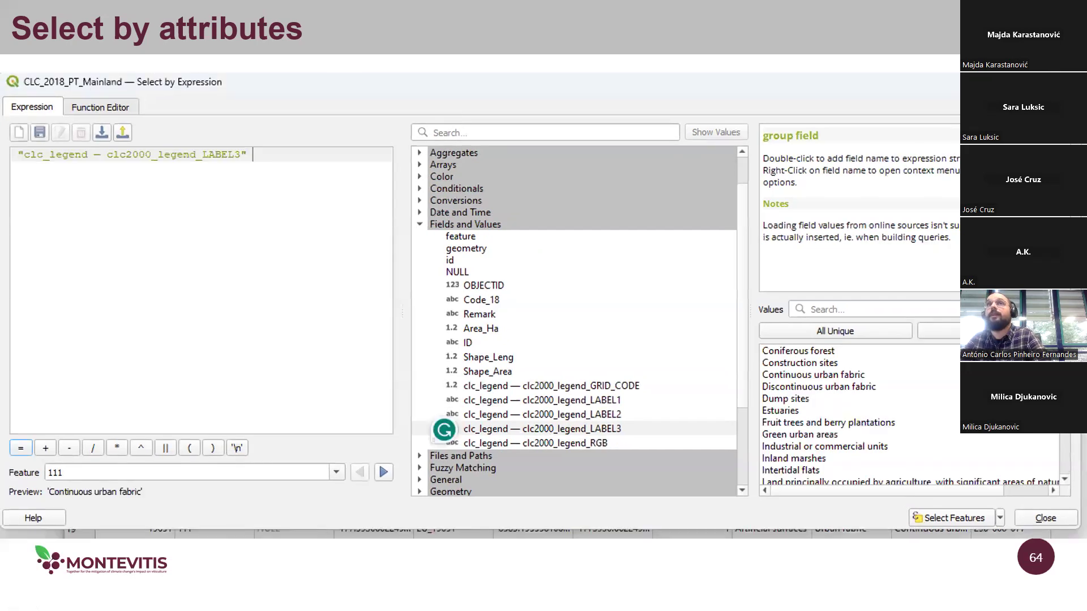
key(Right)
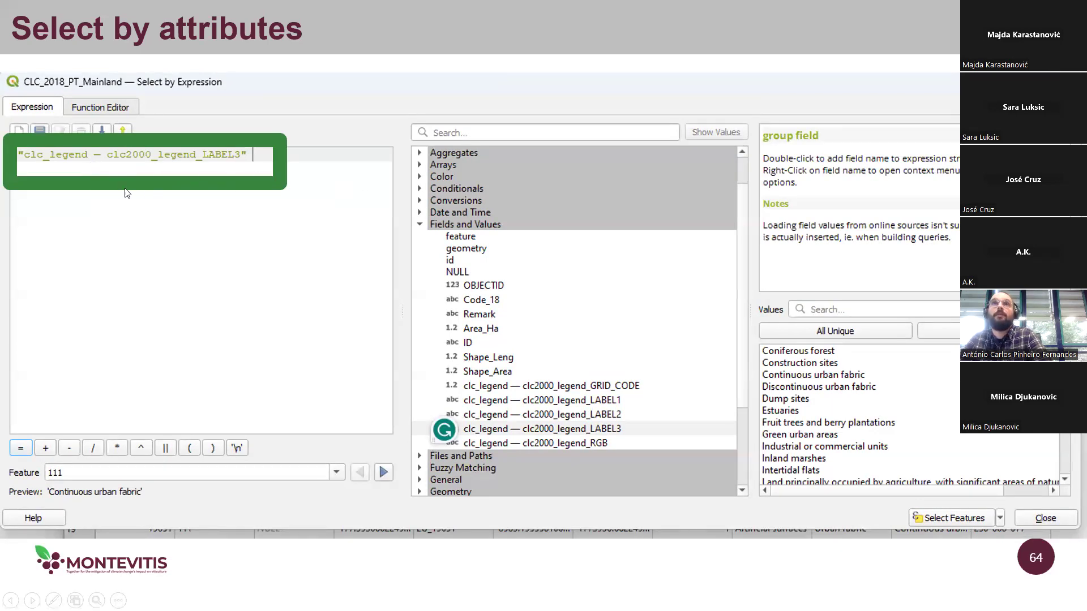
key(Right)
key(Right)
key(Right)
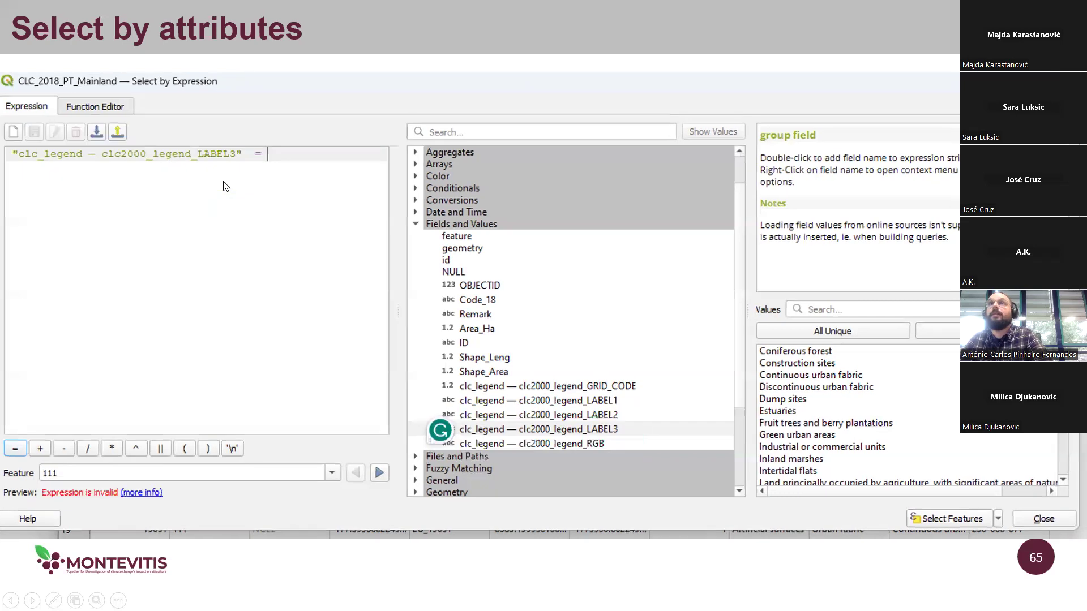
key(Right)
key(Right)
key(Right)
key(Right)
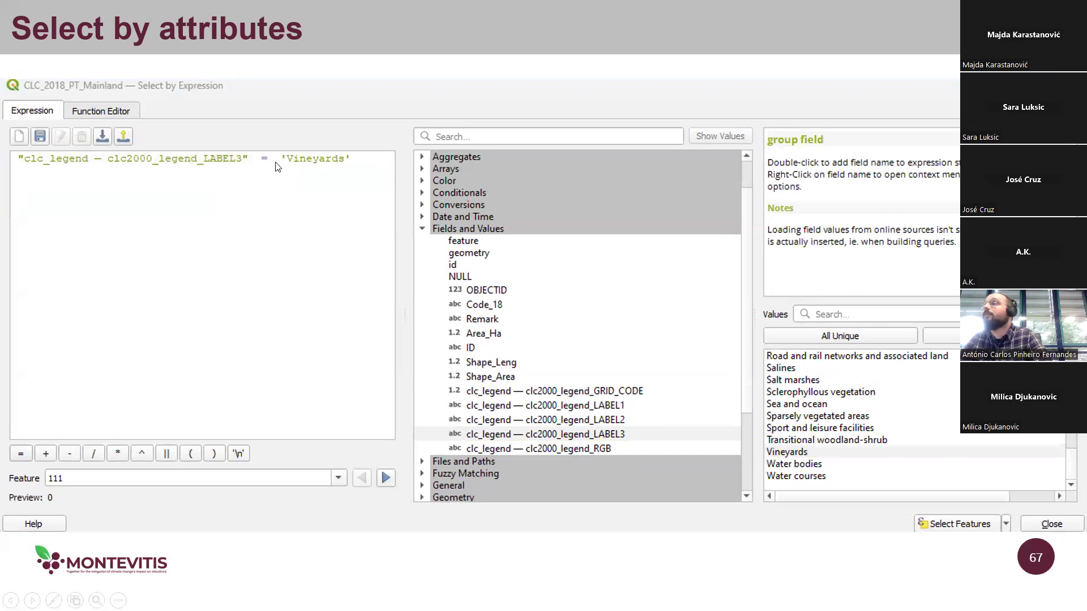
key(Right)
key(Right)
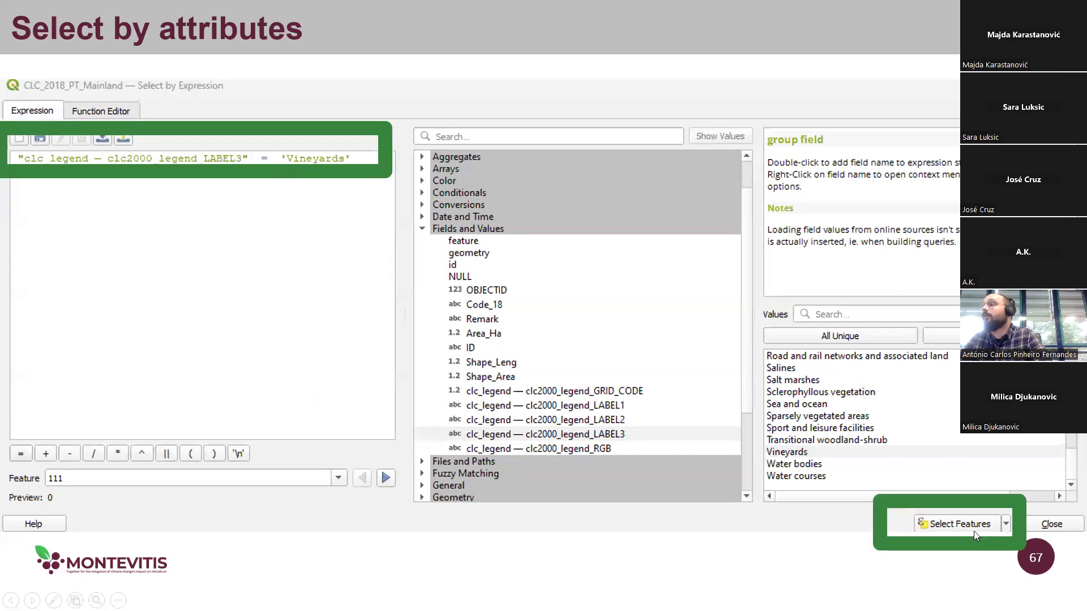
key(Right)
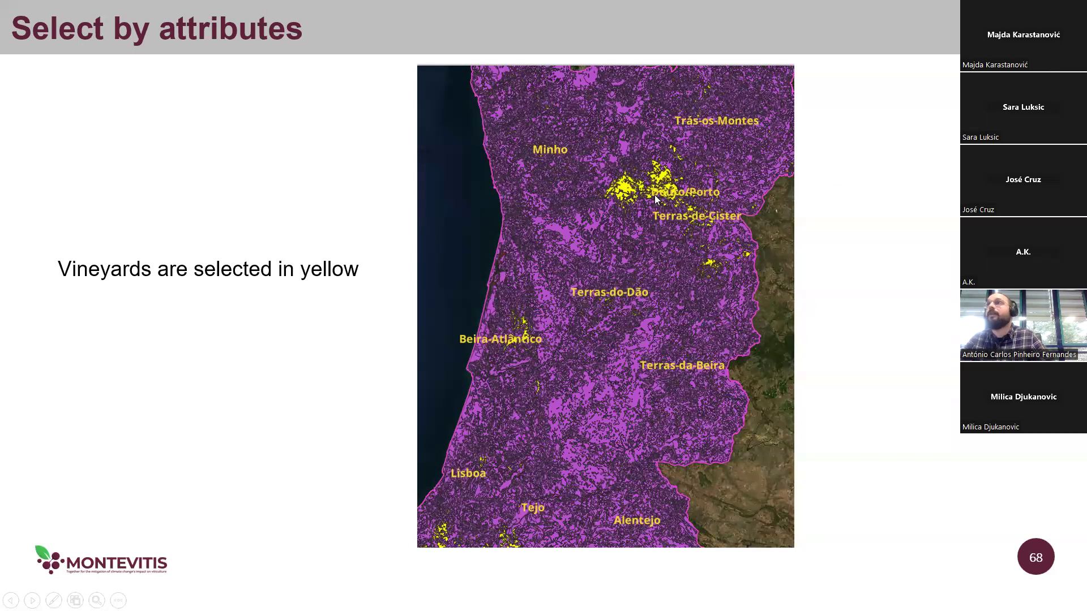
Switch to QGIS and open Select by Expression from the CLC_2018_PT_MAINLAND attribute table
key(alt+Tab)
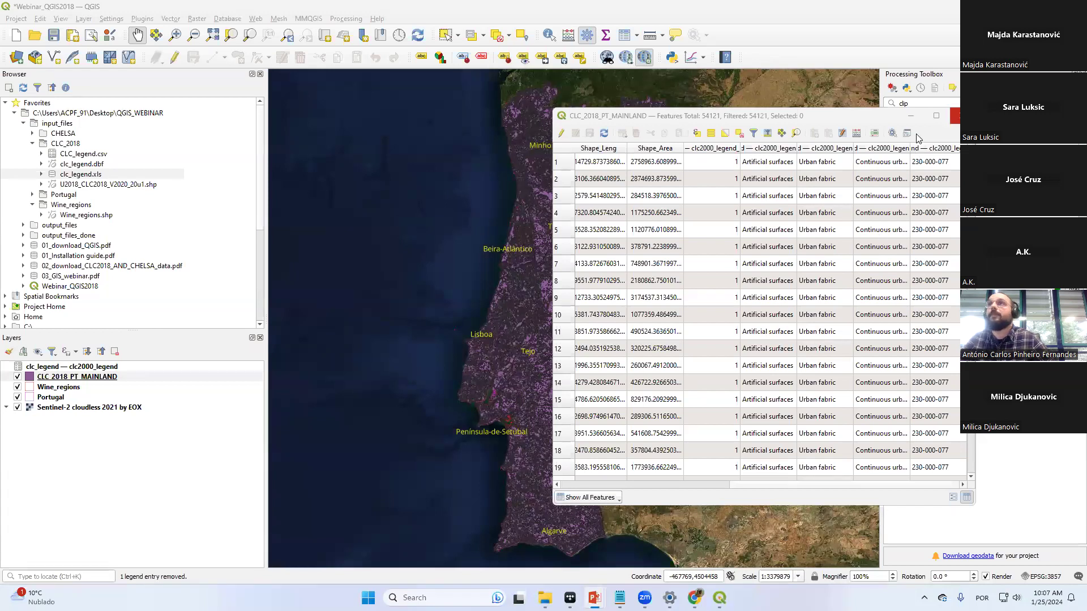
drag(781, 117, 678, 118)
click(593, 136)
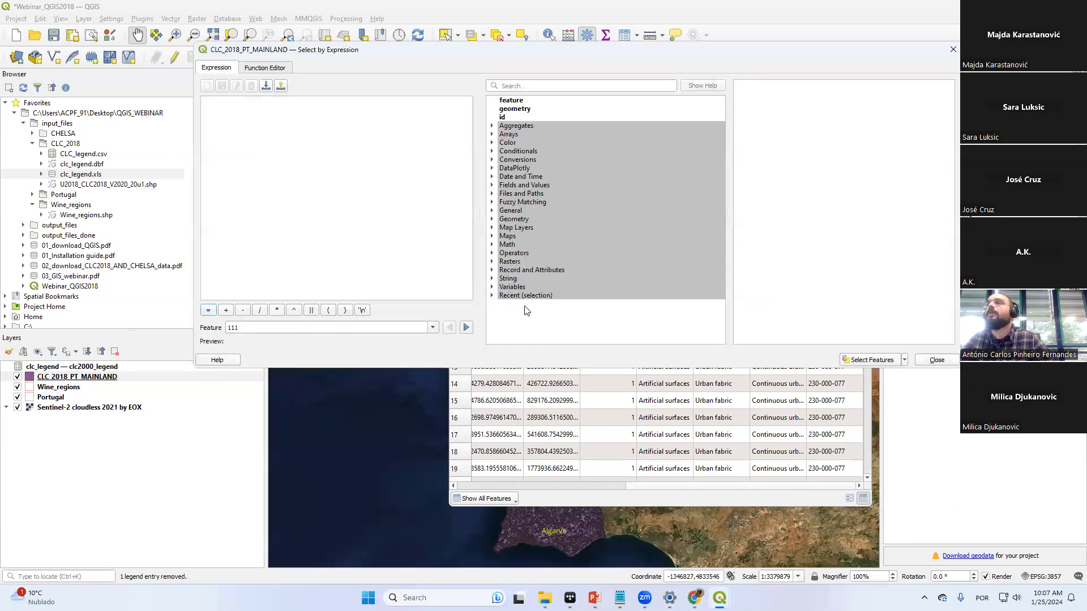
click(491, 288)
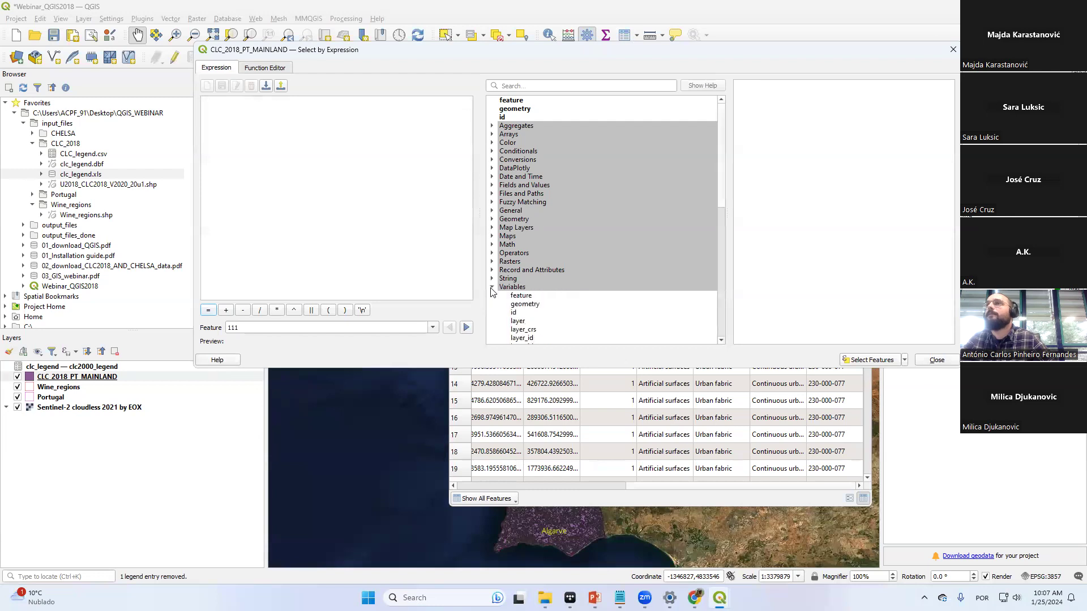
scroll(566, 316, down, 5)
scroll(566, 316, up, 5)
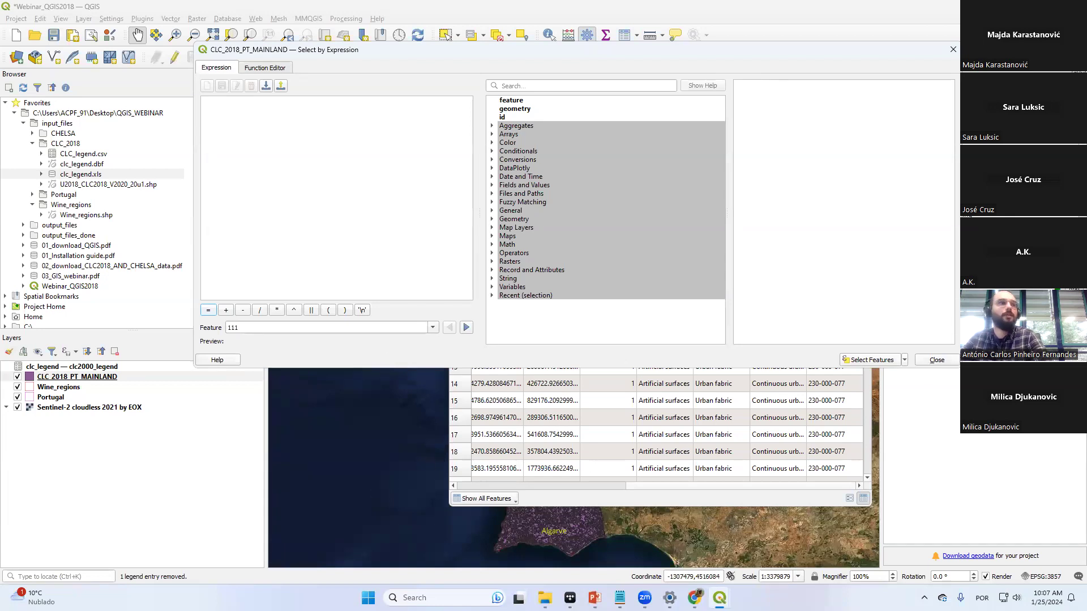
key(alt+Tab)
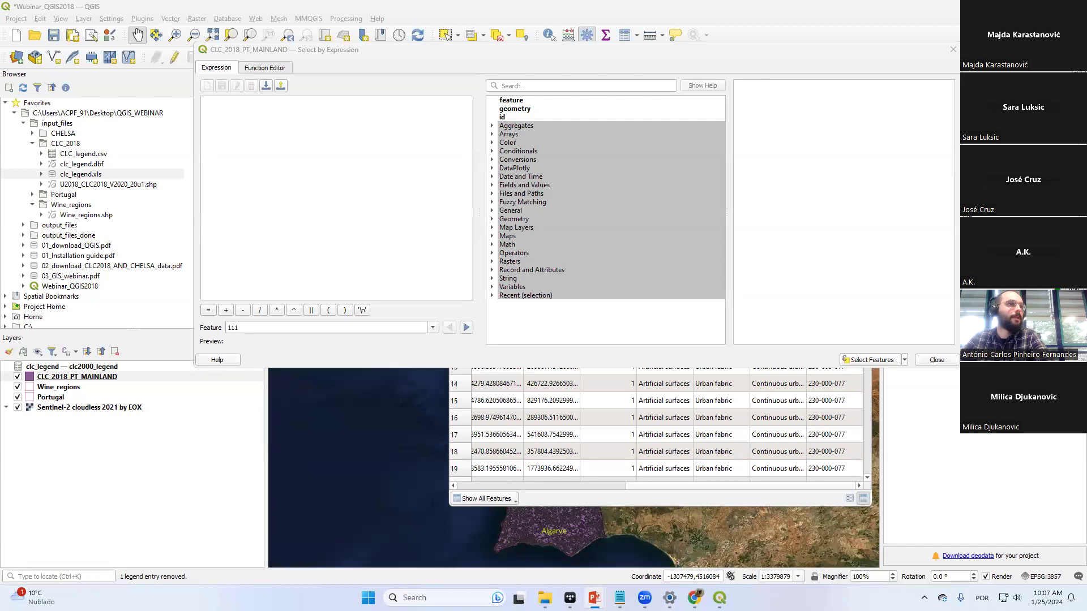
List all unique values of the "clc_legend — clc2000_legend_LABEL3" field and look for the Vineyards class
click(492, 186)
click(585, 302)
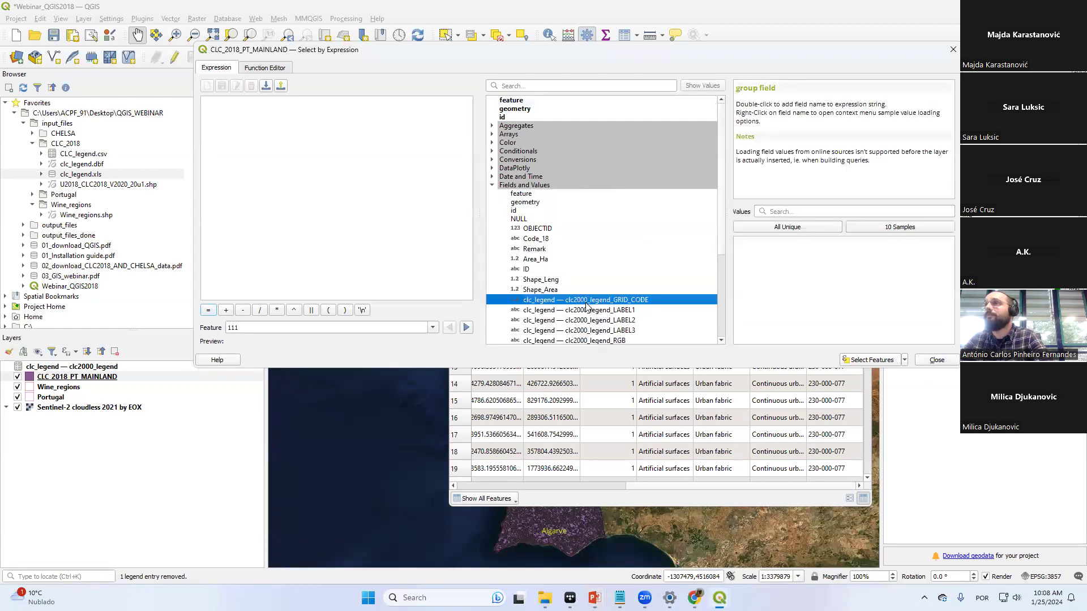
scroll(585, 306, down, 1)
click(572, 307)
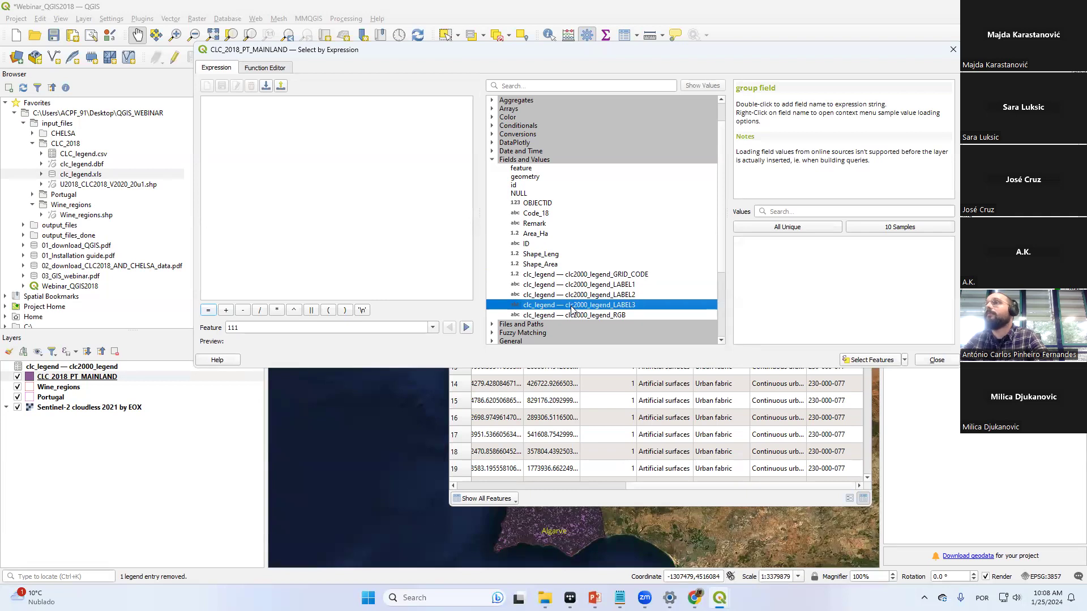
click(752, 230)
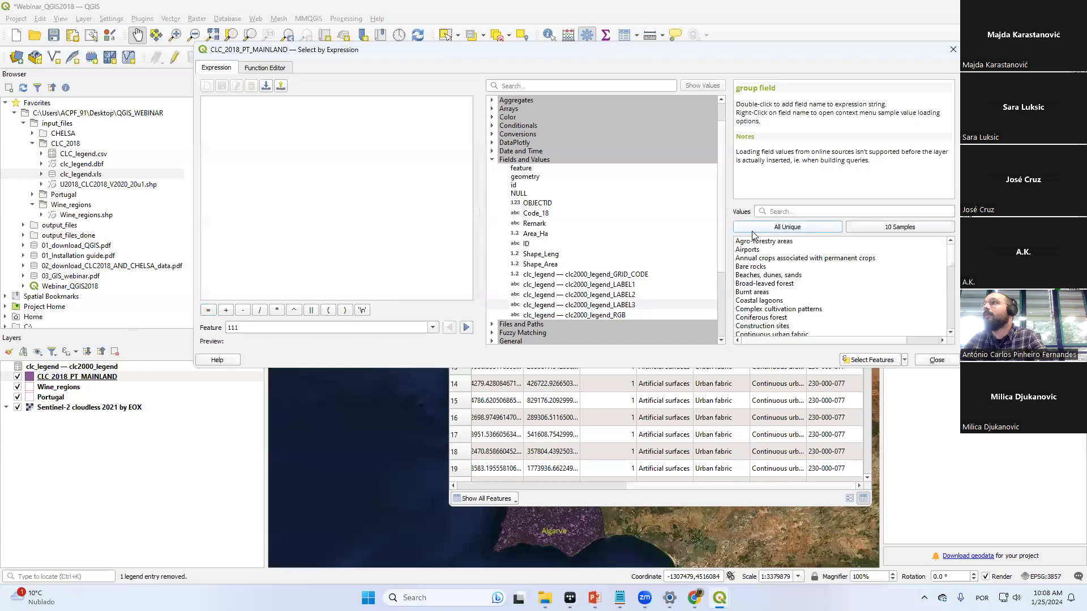
drag(953, 262, 906, 320)
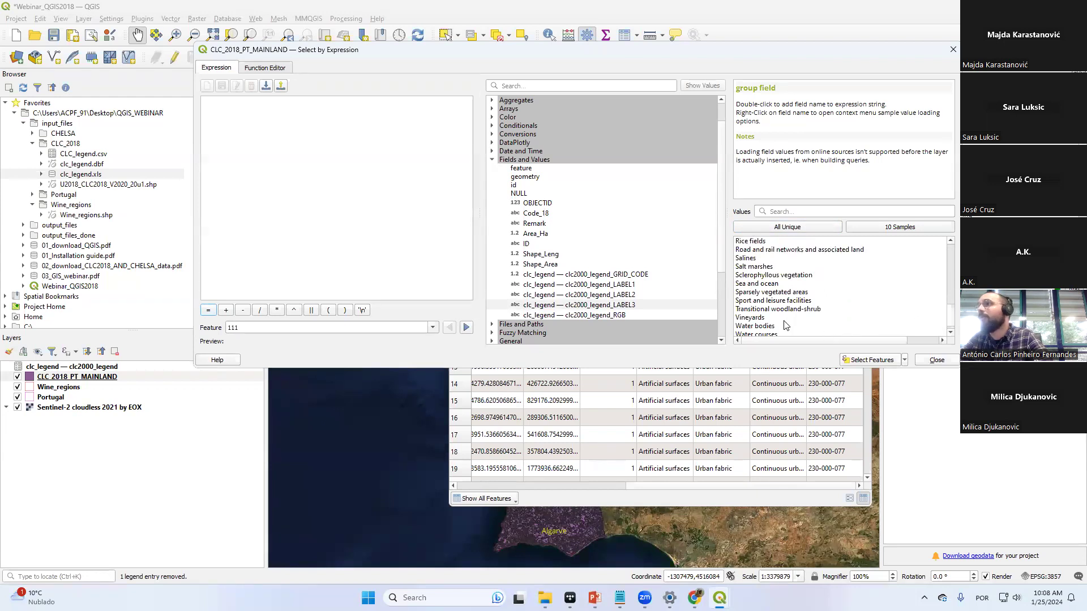
Start the selection expression with the "clc_legend — clc2000_legend_LABEL3" field followed by an equals sign
click(586, 306)
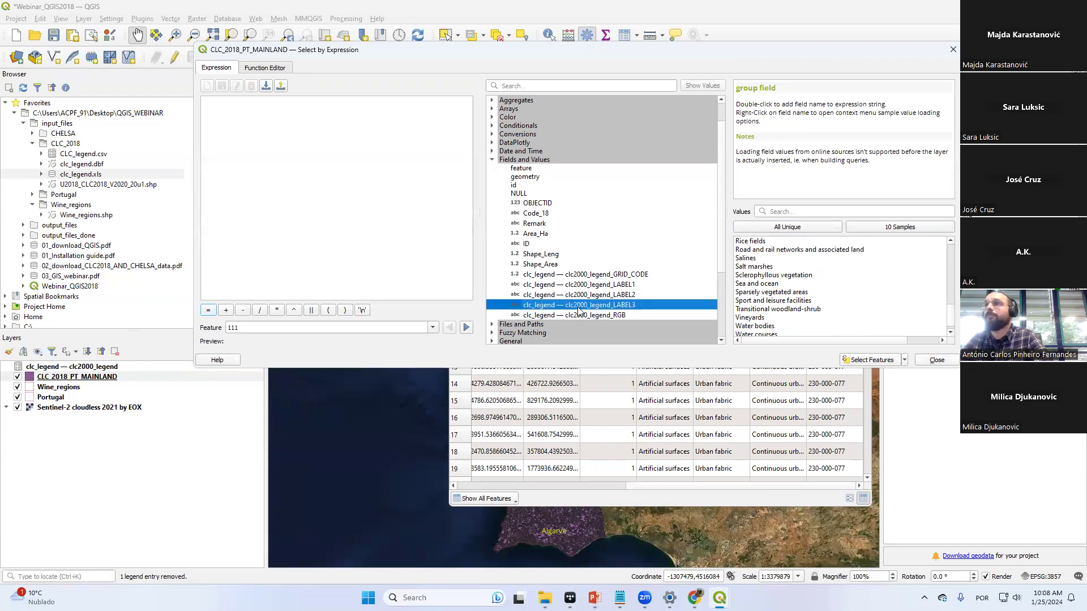
drag(582, 305, 287, 185)
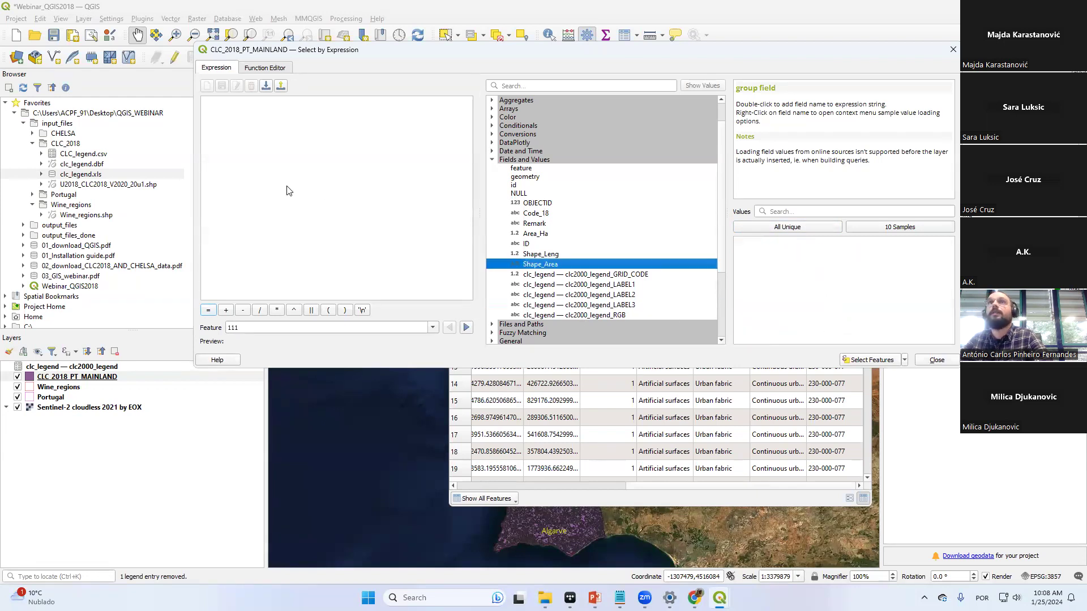
double_click(566, 306)
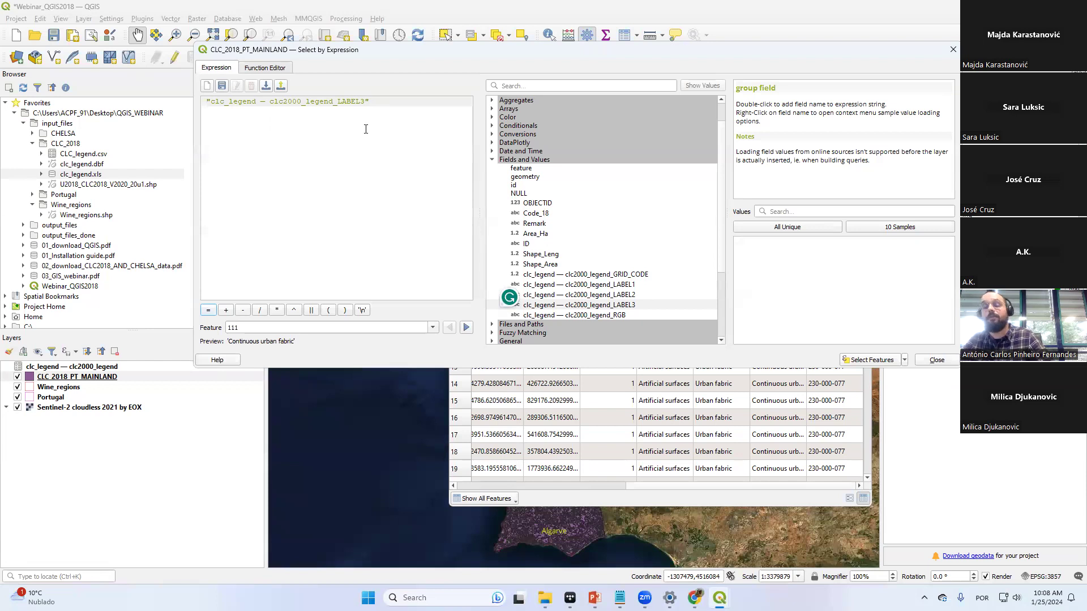
text(=)
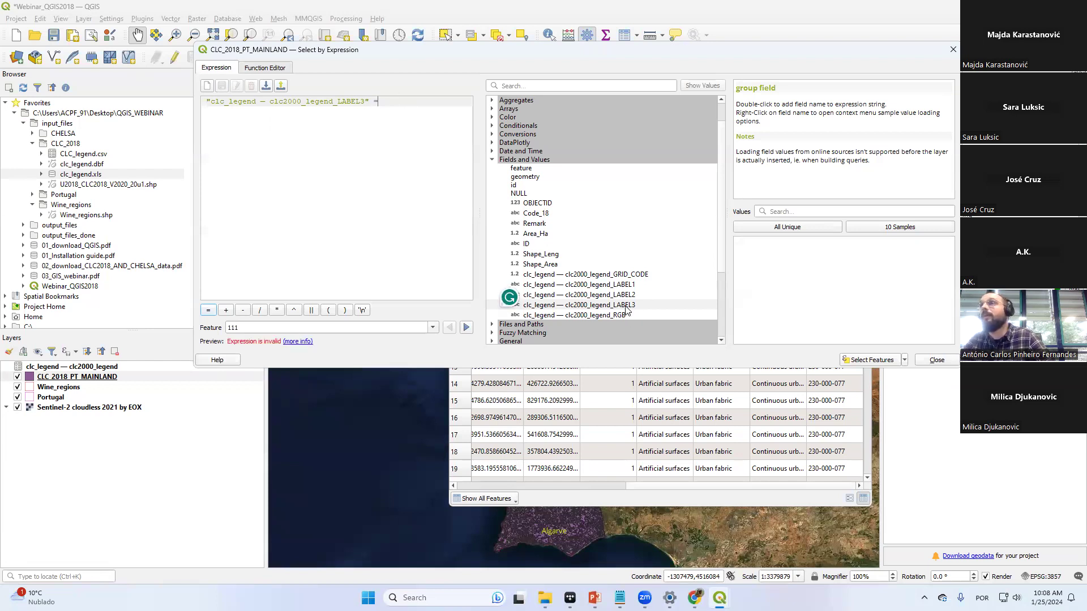
Complete the expression with the unique value 'Vineyards', select the matching features and close the expression window
click(811, 226)
drag(951, 282, 954, 325)
click(378, 100)
double_click(756, 309)
click(859, 361)
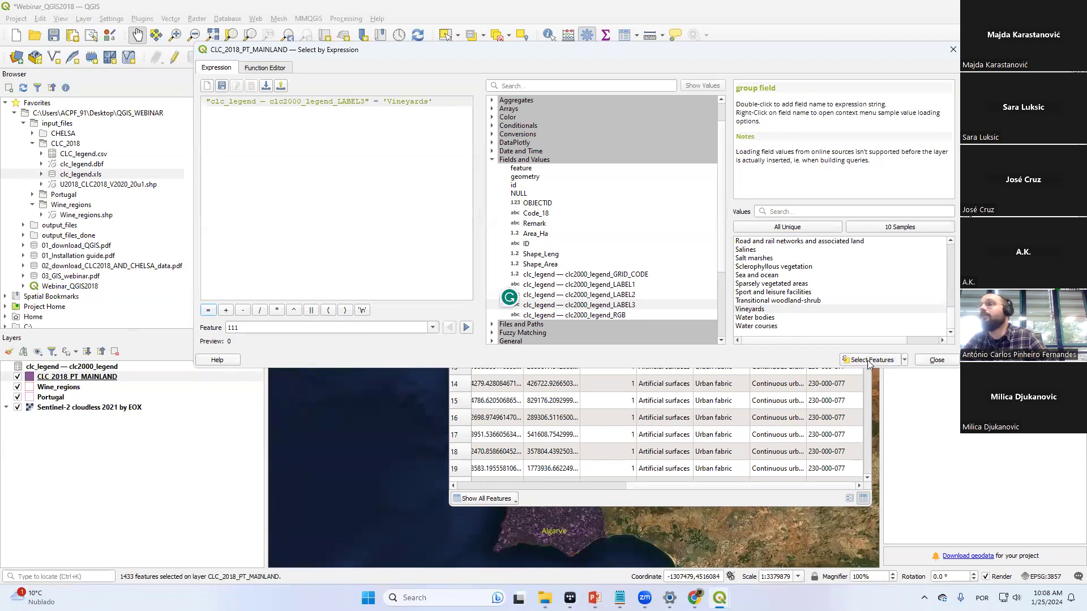
click(938, 360)
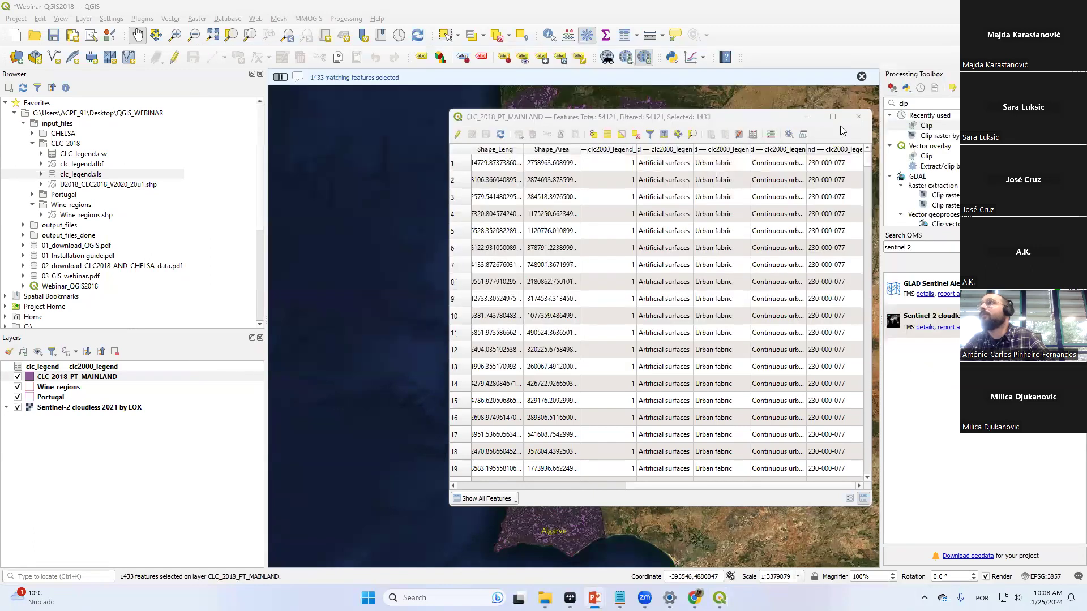
Move the attribute table off the map and examine the selected vineyards across Portugal
click(776, 121)
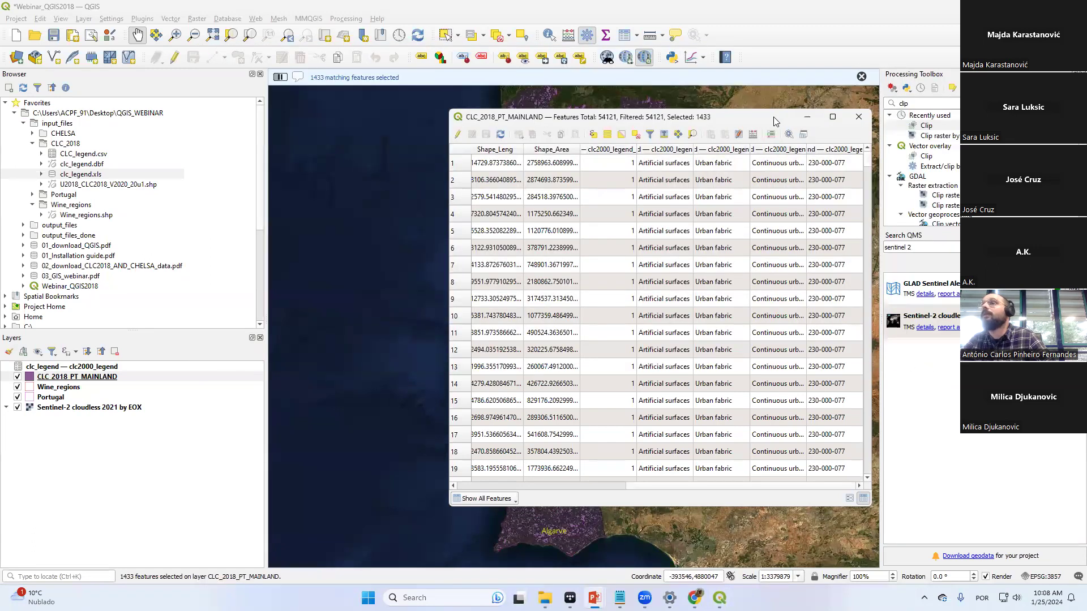
drag(777, 121, 987, 113)
scroll(594, 139, up, 2)
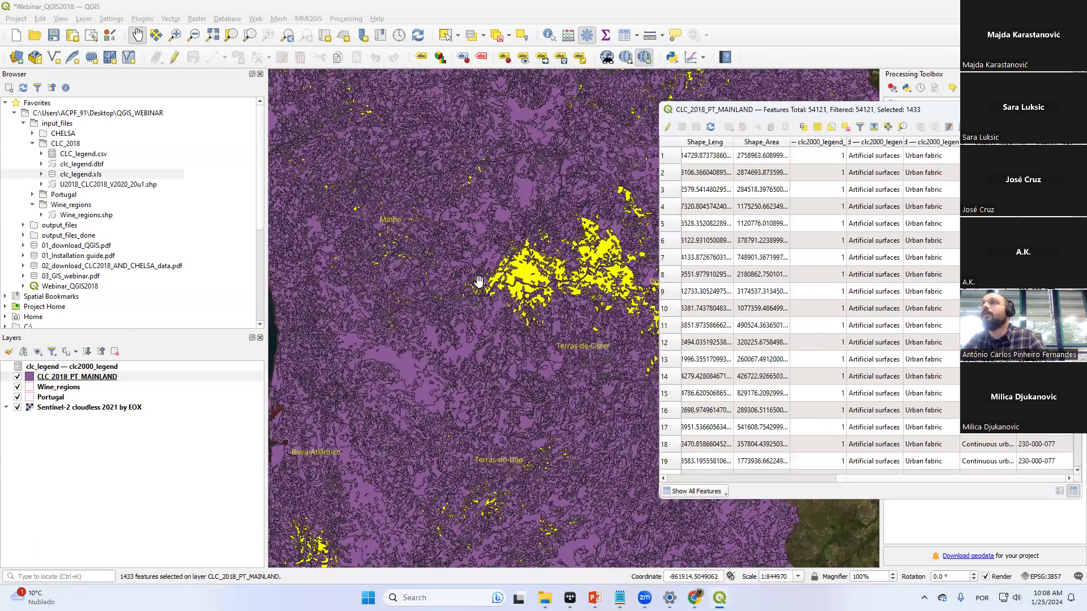
scroll(422, 236, down, 2)
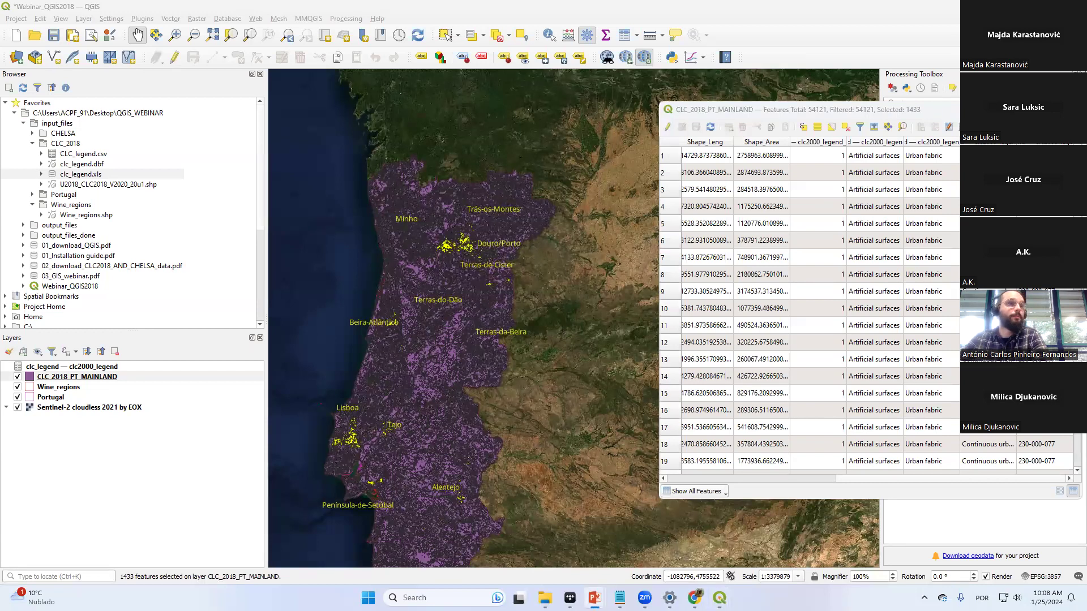
key(alt+Tab)
key(Right)
key(Right)
key(Right)
key(Right)
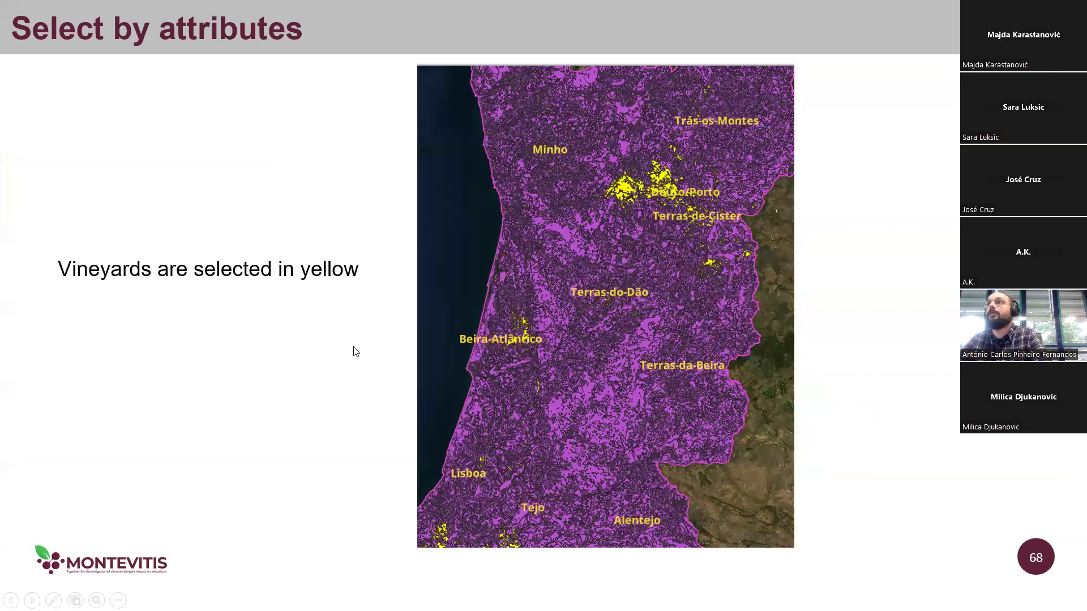
click(516, 269)
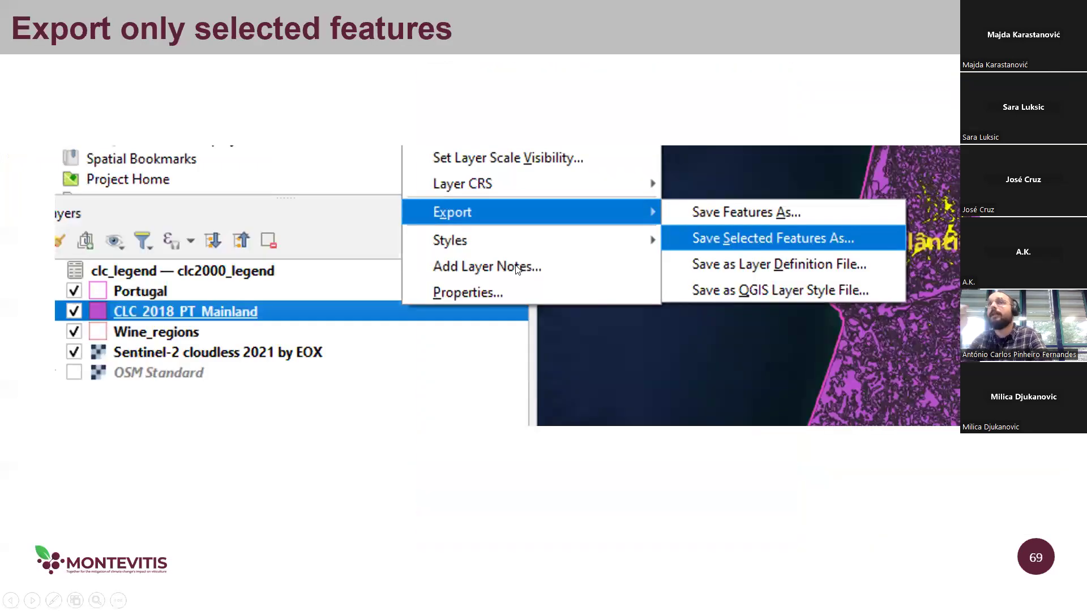
click(821, 277)
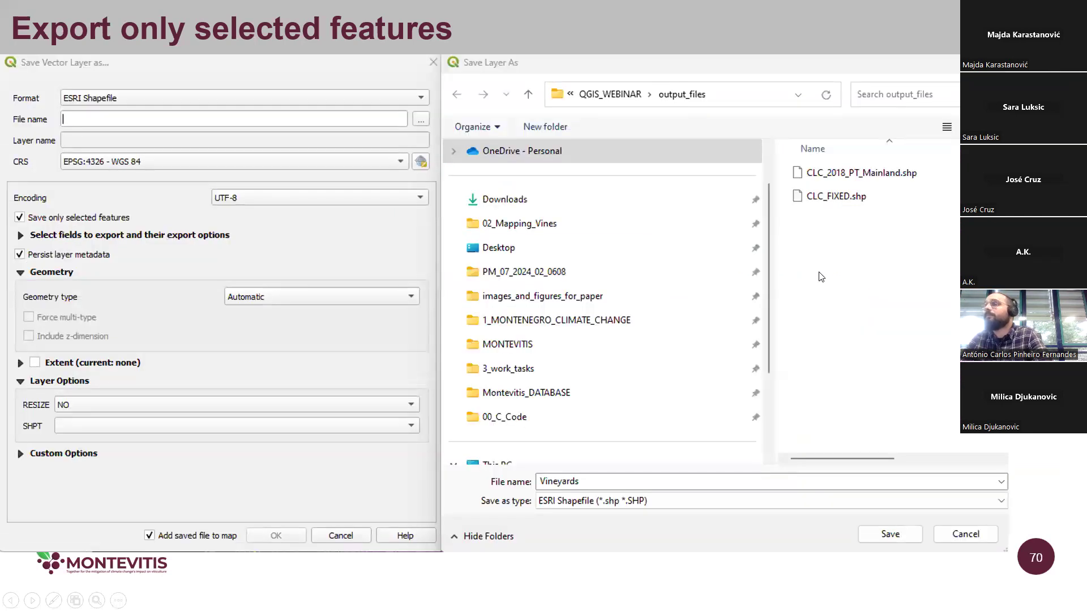
key(Left)
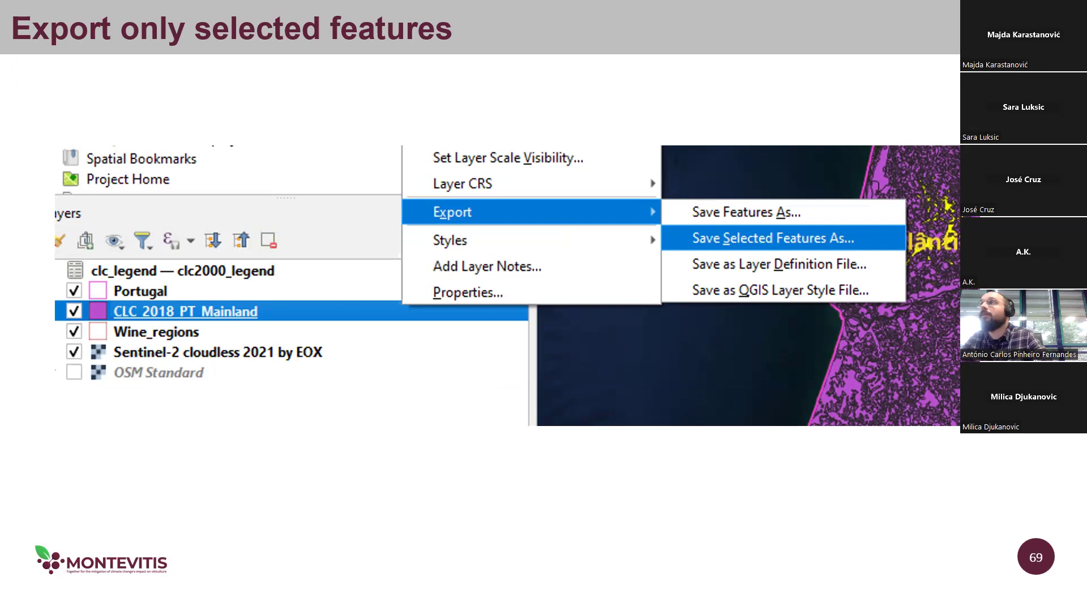
key(Right)
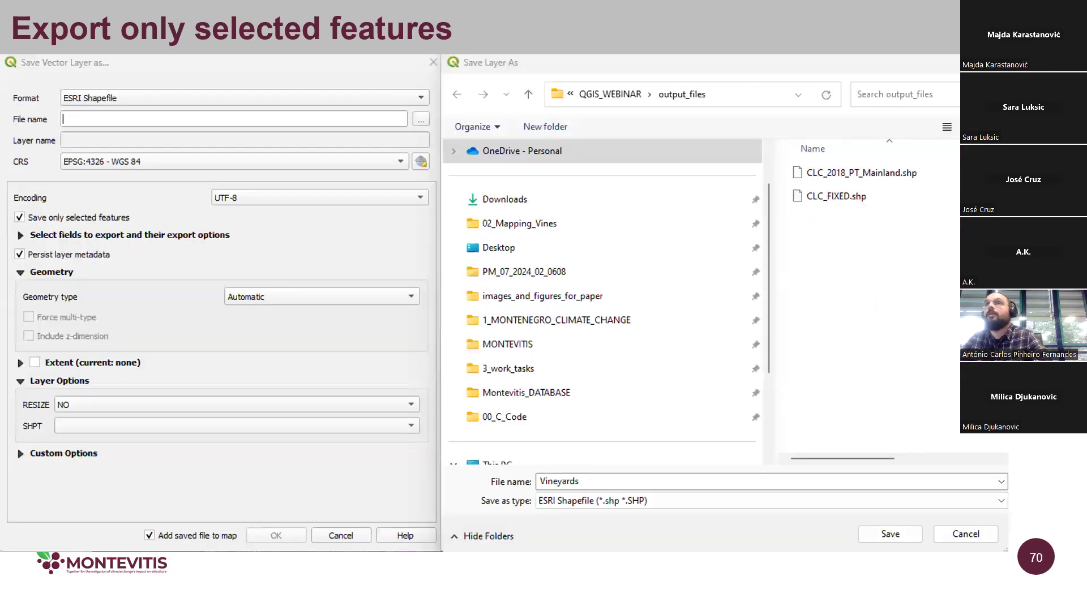
key(Right)
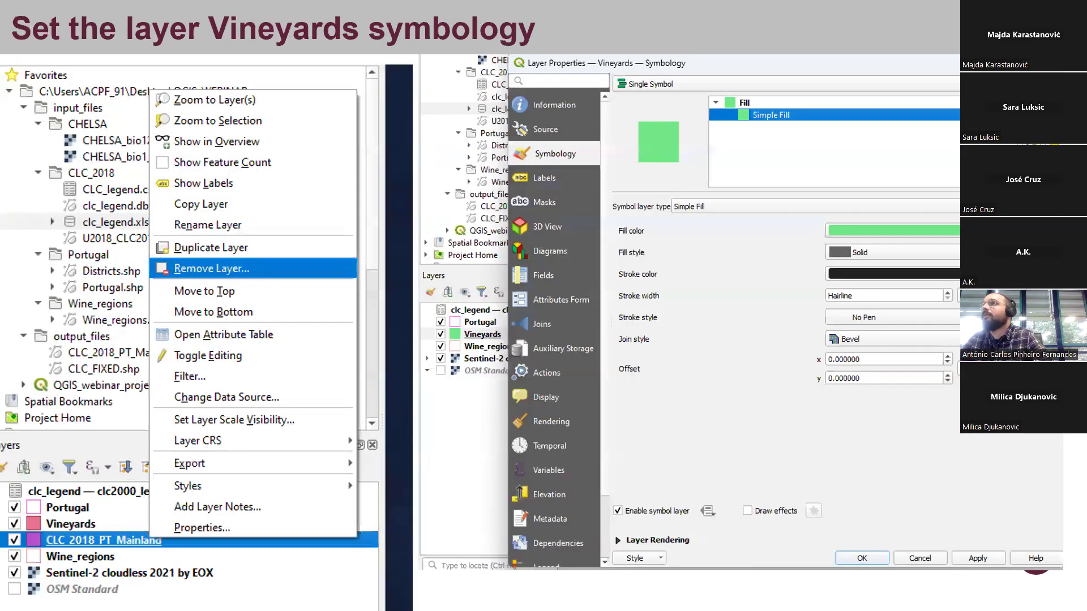
key(Left)
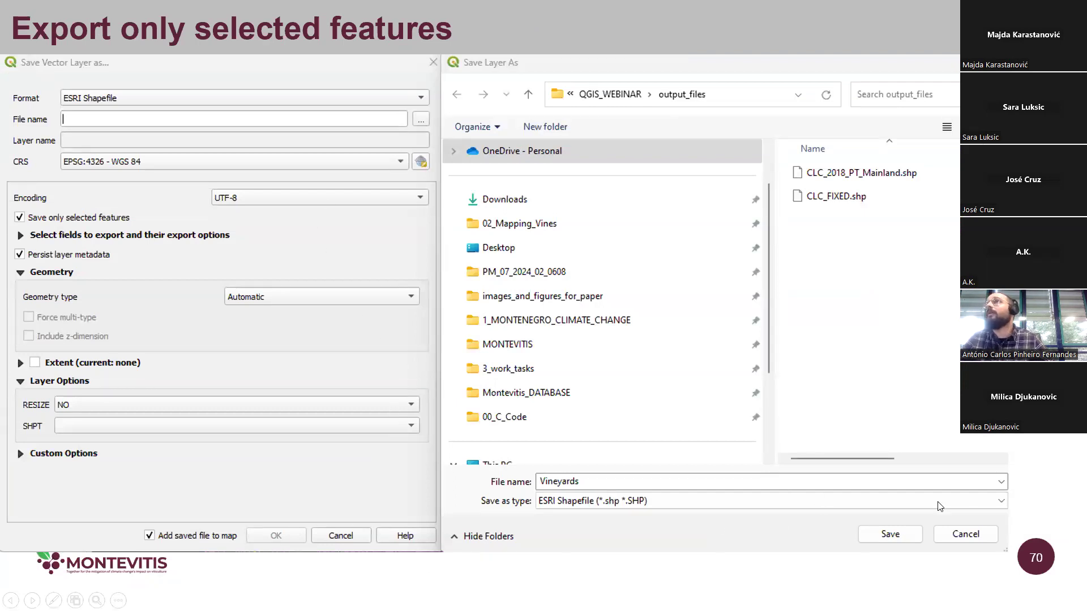
Switch back to QGIS and start exporting only the selected features of the CLC_2018_PT_MAINLAND layer
key(alt+Tab)
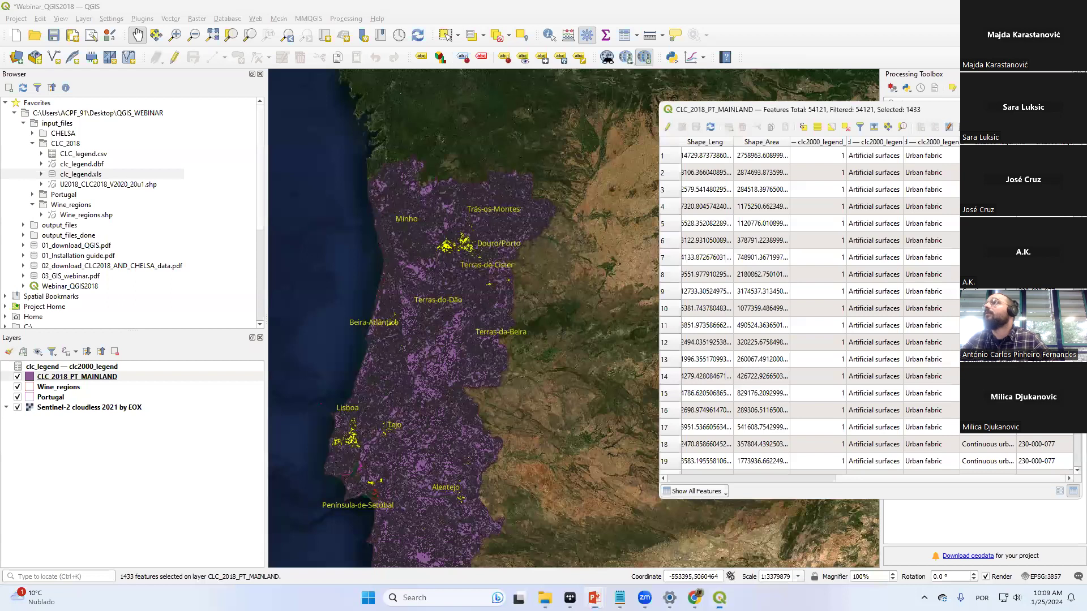
click(72, 377)
right_click(72, 377)
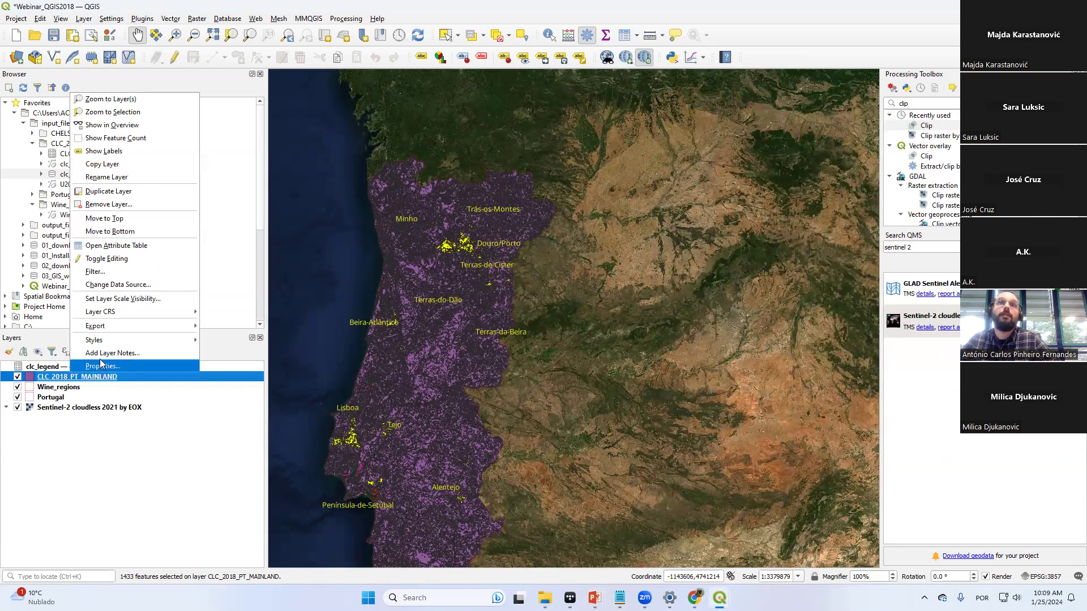
mouse_move(186, 326)
click(255, 340)
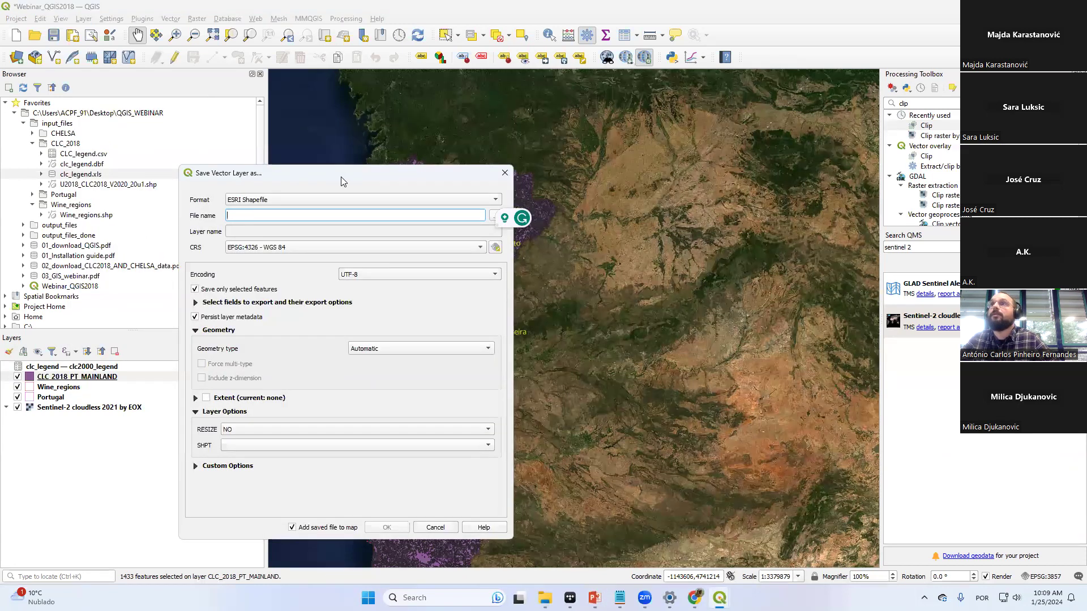
drag(340, 181, 578, 167)
Export the selected features as an ESRI Shapefile named Vineyards in the output_files folder, adding it to the map
click(729, 202)
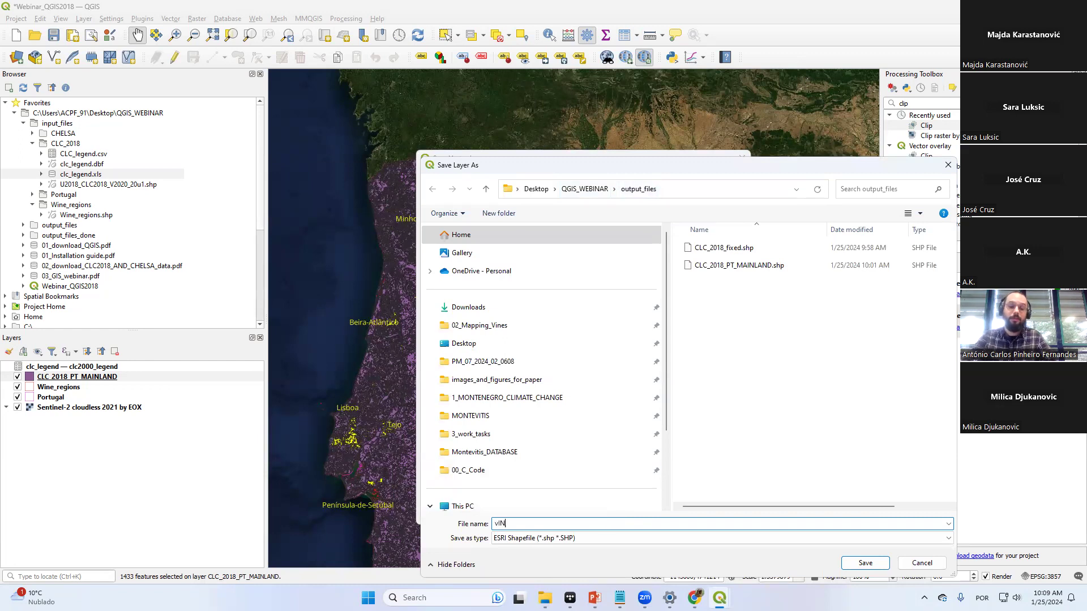
key(BackSpace)
key(BackSpace)
key(BackSpace)
key(BackSpace)
key(BackSpace)
key(BackSpace)
key(BackSpace)
key(BackSpace)
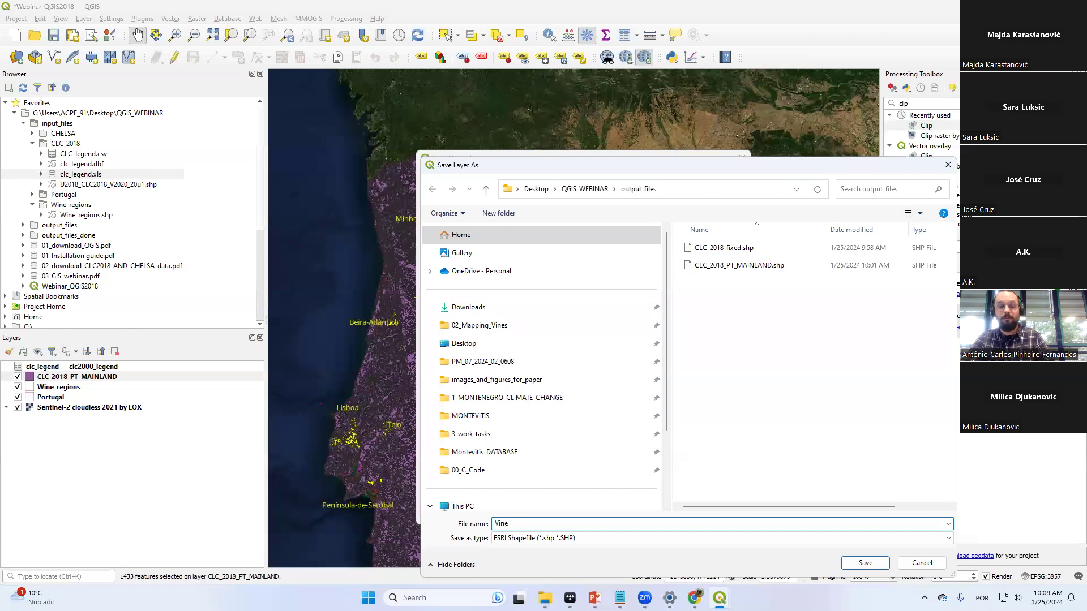
click(850, 564)
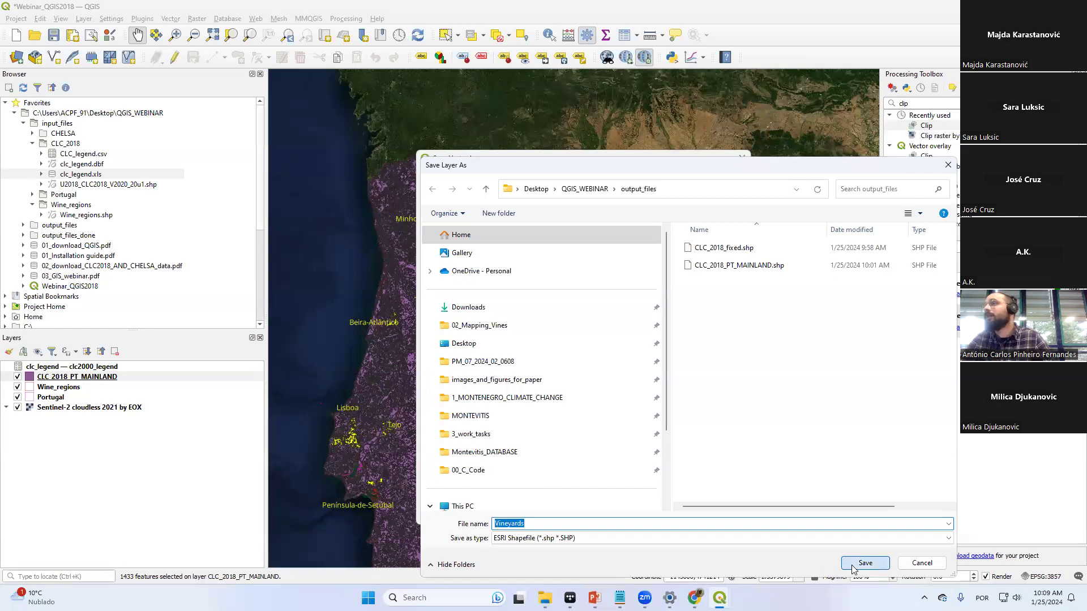
click(622, 513)
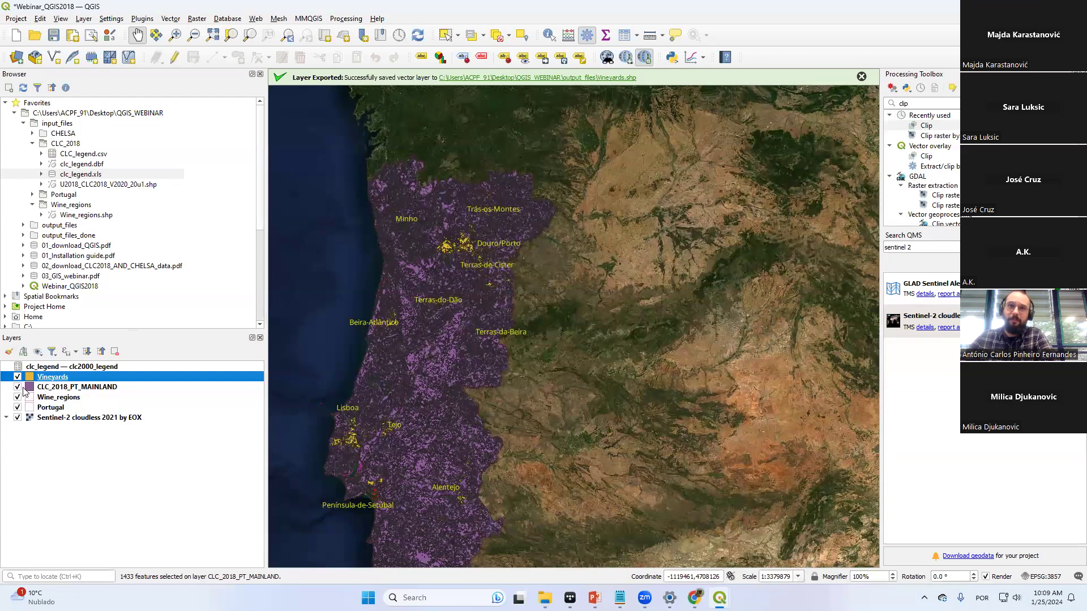
Hide the CLC_2018_PT_MAINLAND layer and examine the exported vineyards against the wine regions in northern Portugal
click(17, 387)
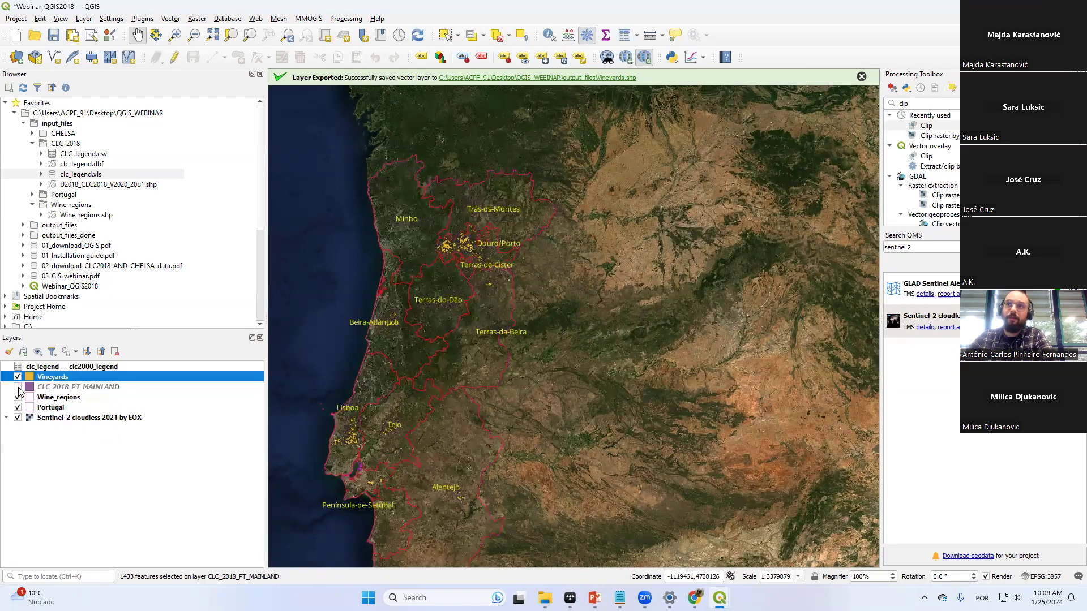
scroll(478, 223, up, 2)
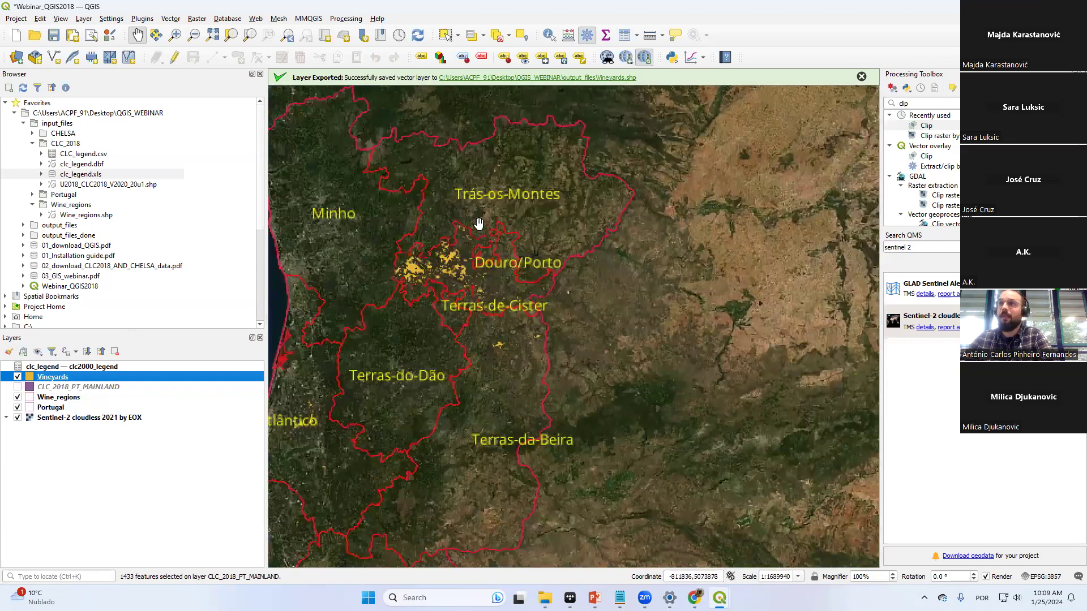
scroll(451, 236, down, 2)
drag(414, 272, 478, 223)
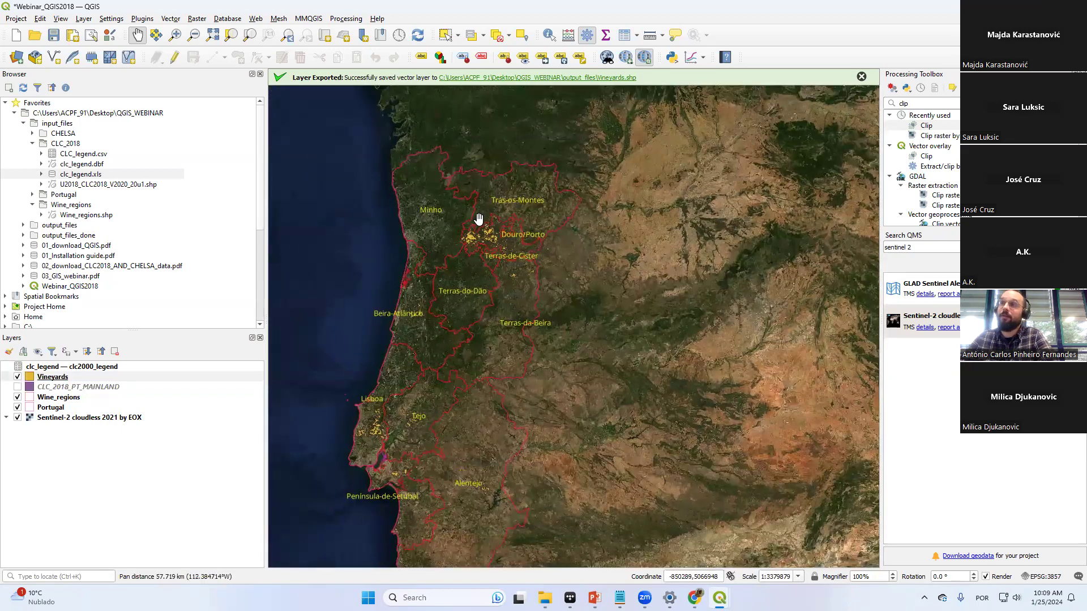
scroll(478, 223, up, 3)
scroll(478, 223, down, 2)
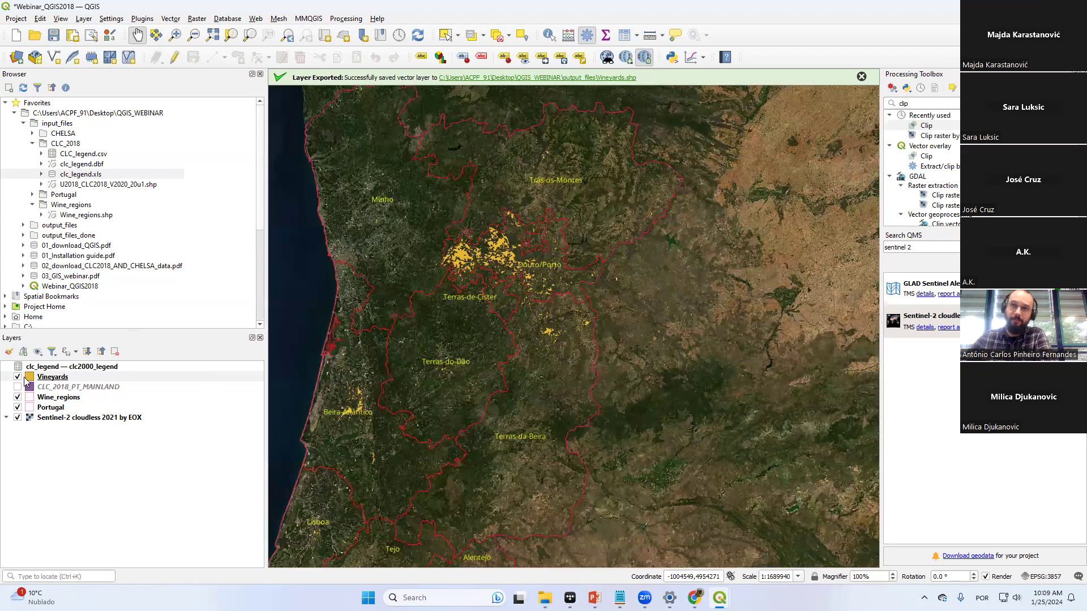
Open the symbology settings of the Vineyards layer and select its Simple Fill component
double_click(65, 378)
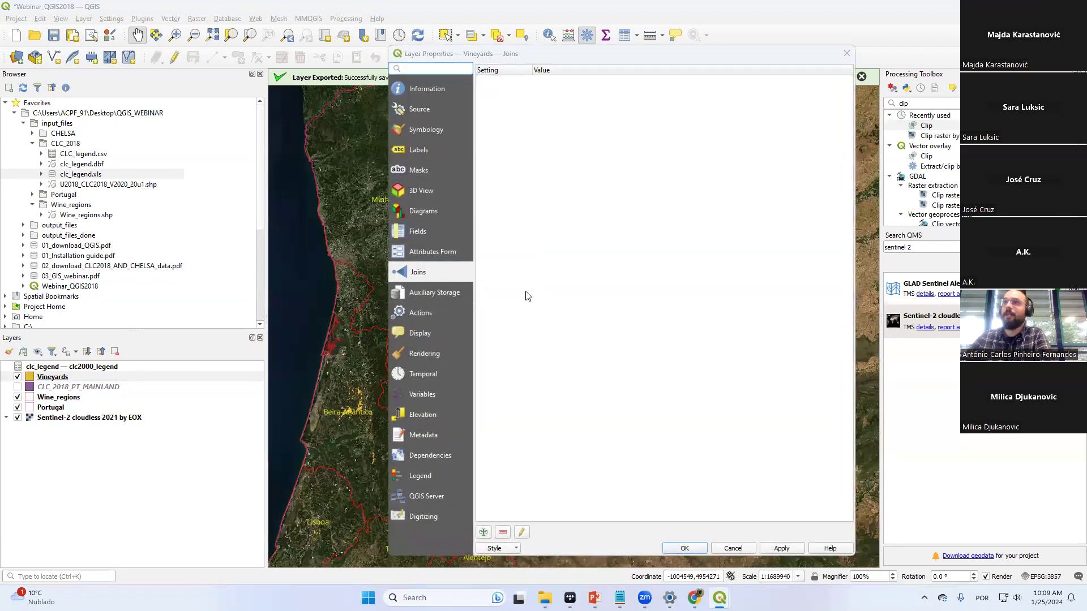
click(428, 131)
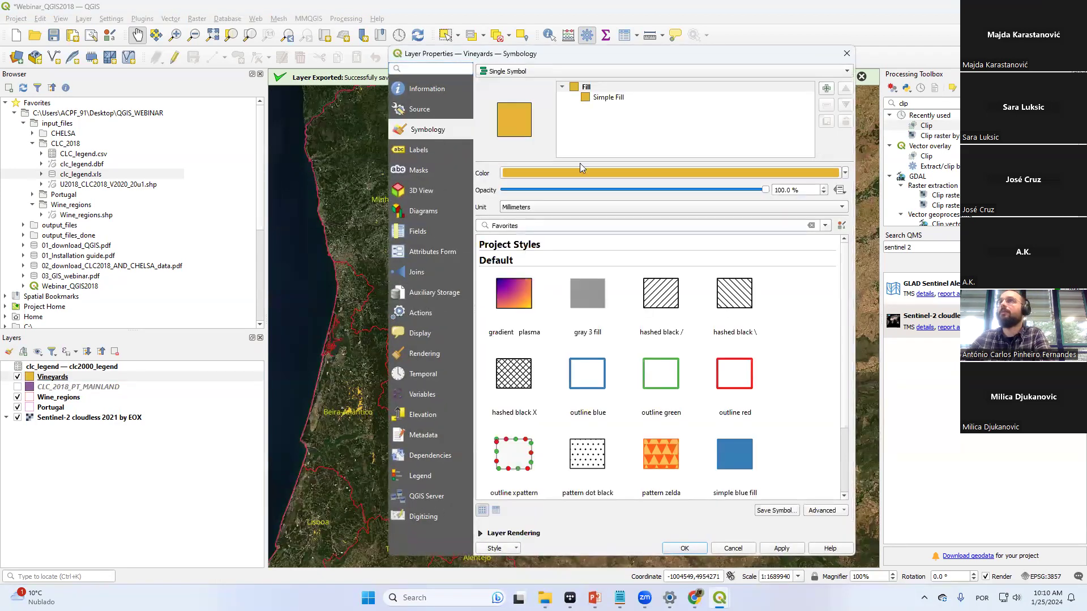
click(623, 98)
click(706, 214)
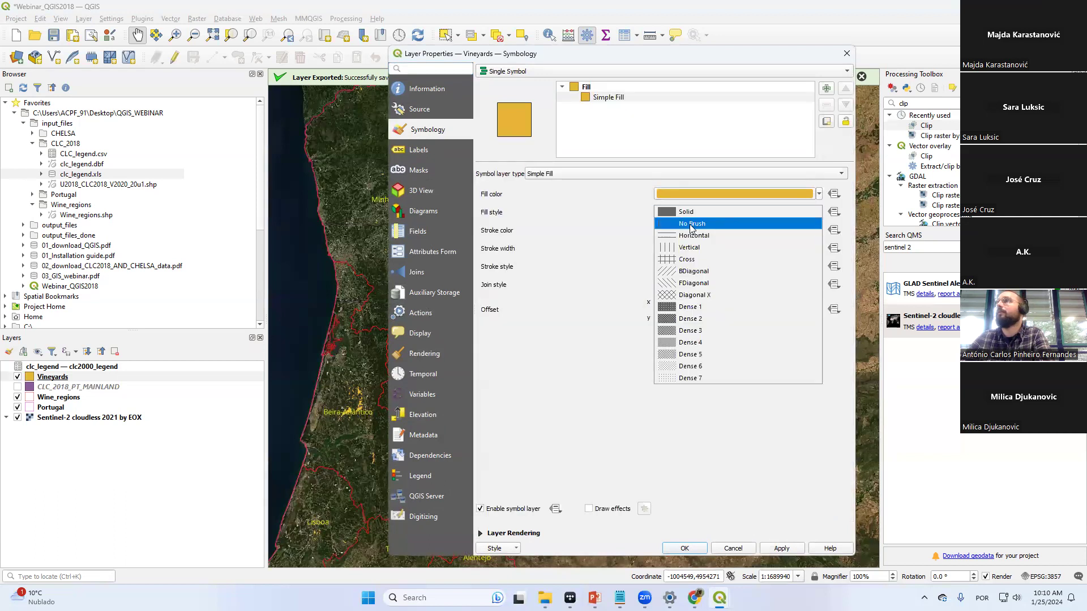
click(694, 221)
click(762, 213)
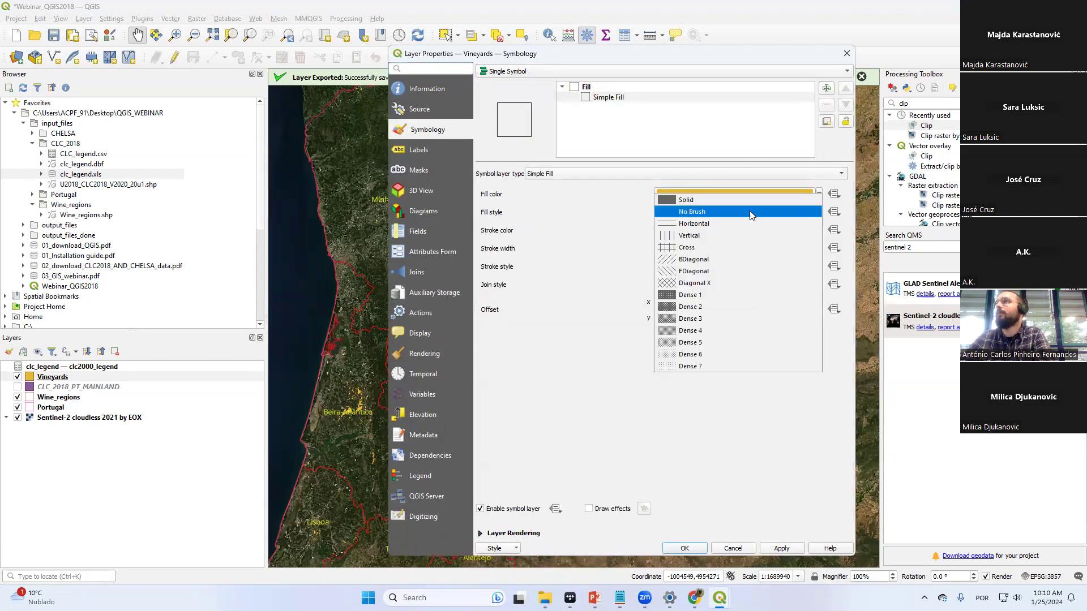
click(711, 199)
click(819, 231)
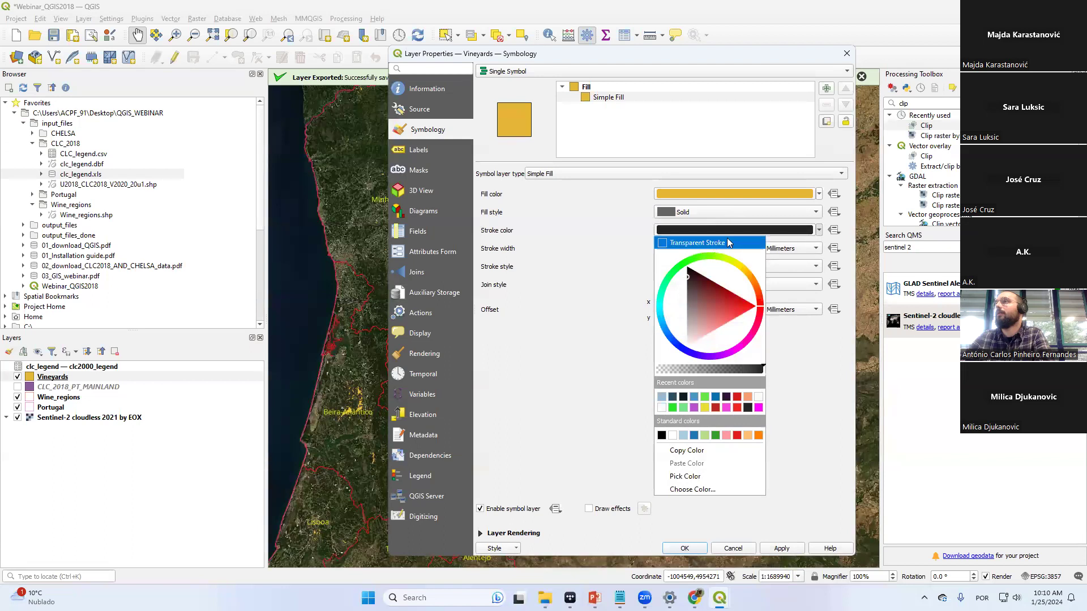
click(785, 238)
click(820, 230)
click(623, 256)
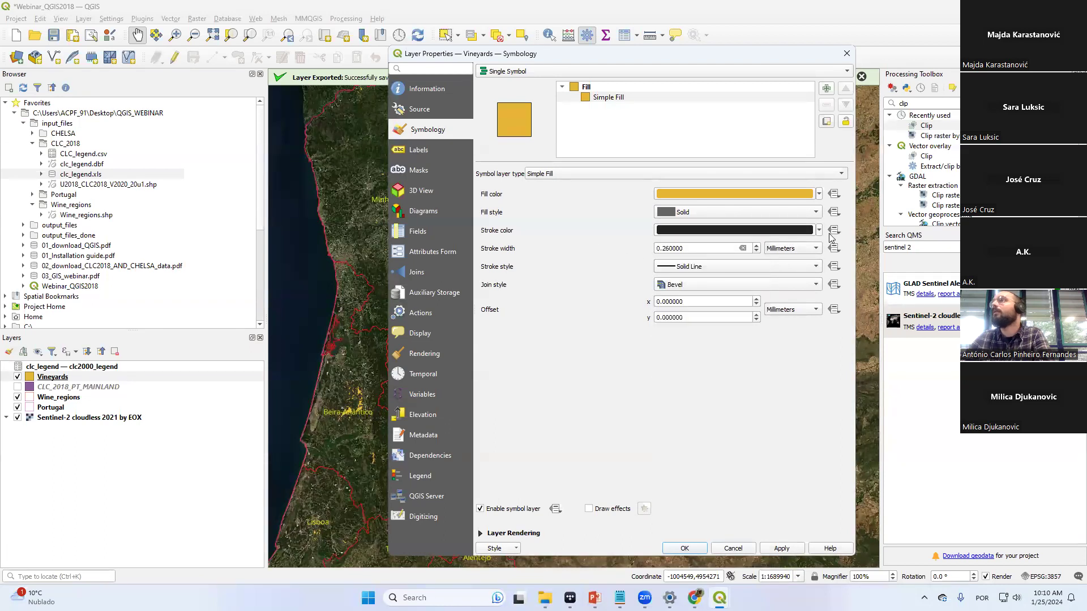
Set the Vineyards symbol's stroke width to 0 and its stroke style to No Pen
key(Tab)
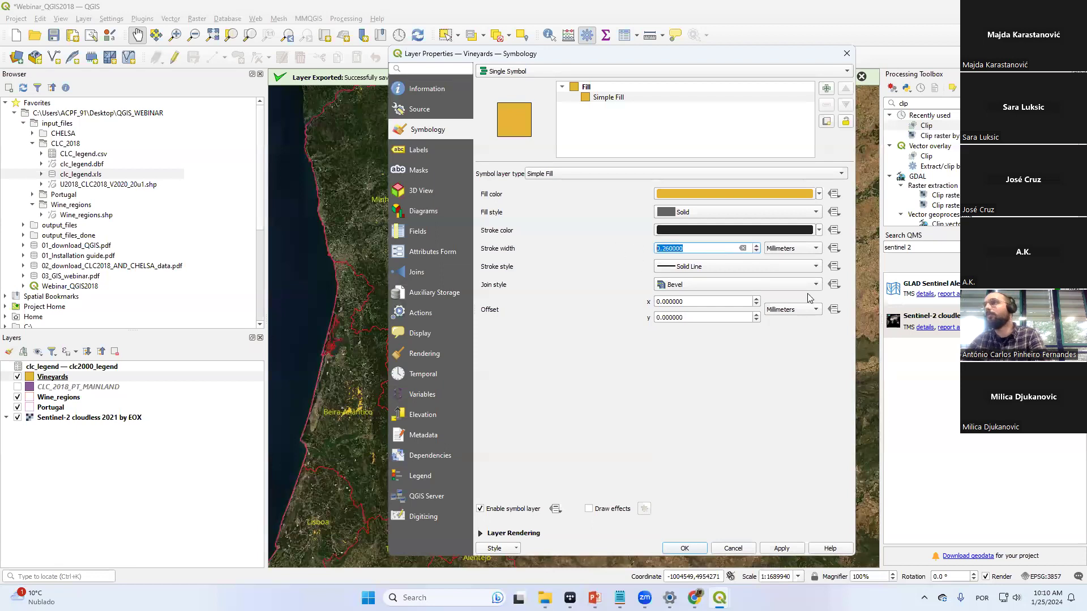
text(0)
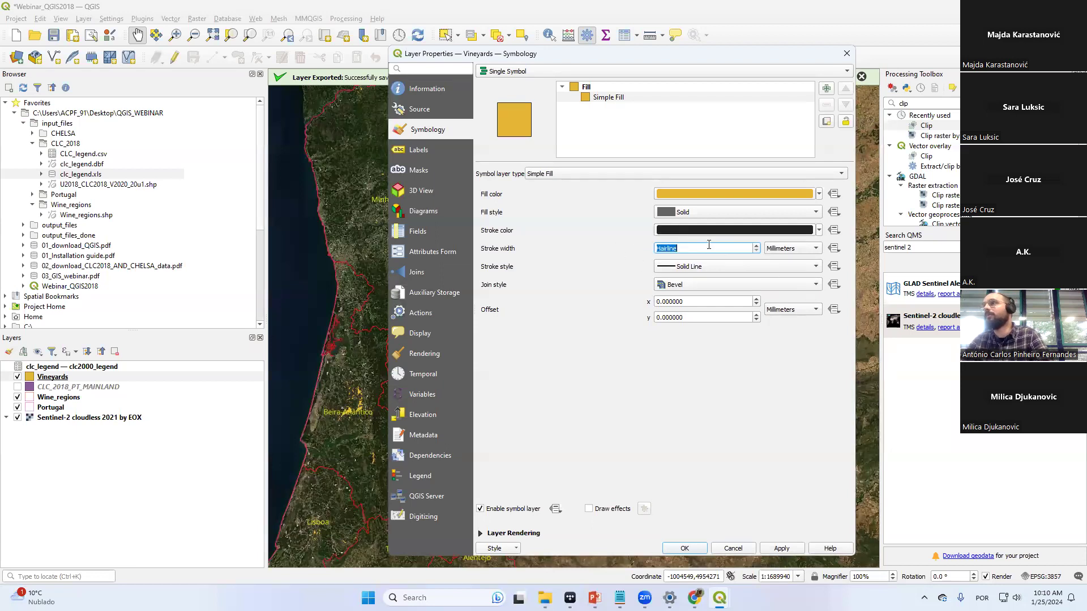
click(784, 266)
click(760, 277)
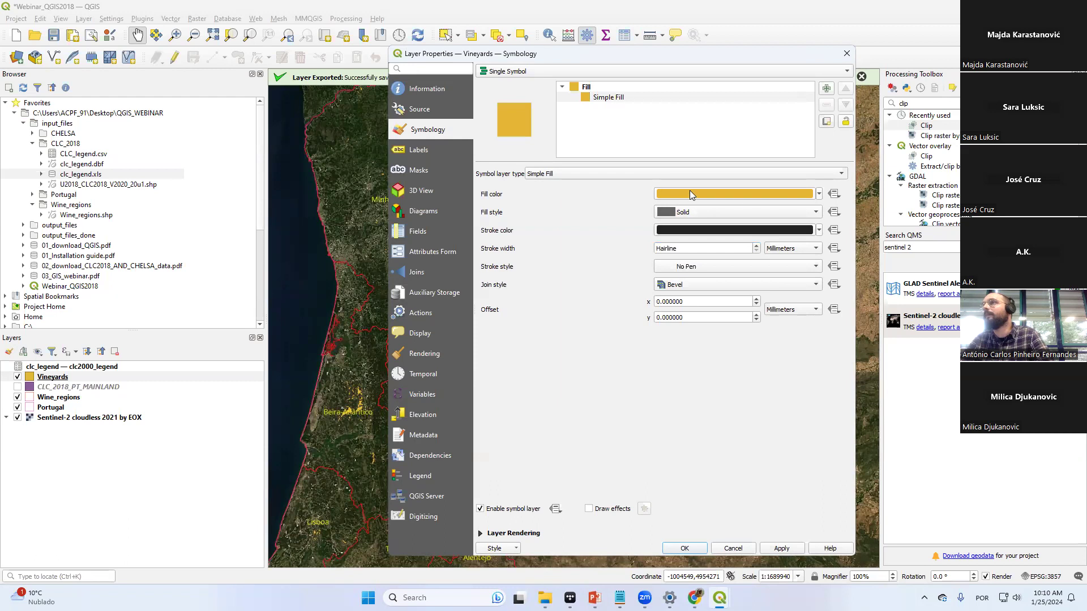
Change the Vineyards fill color to bright green, apply the symbology and close the layer properties
click(819, 194)
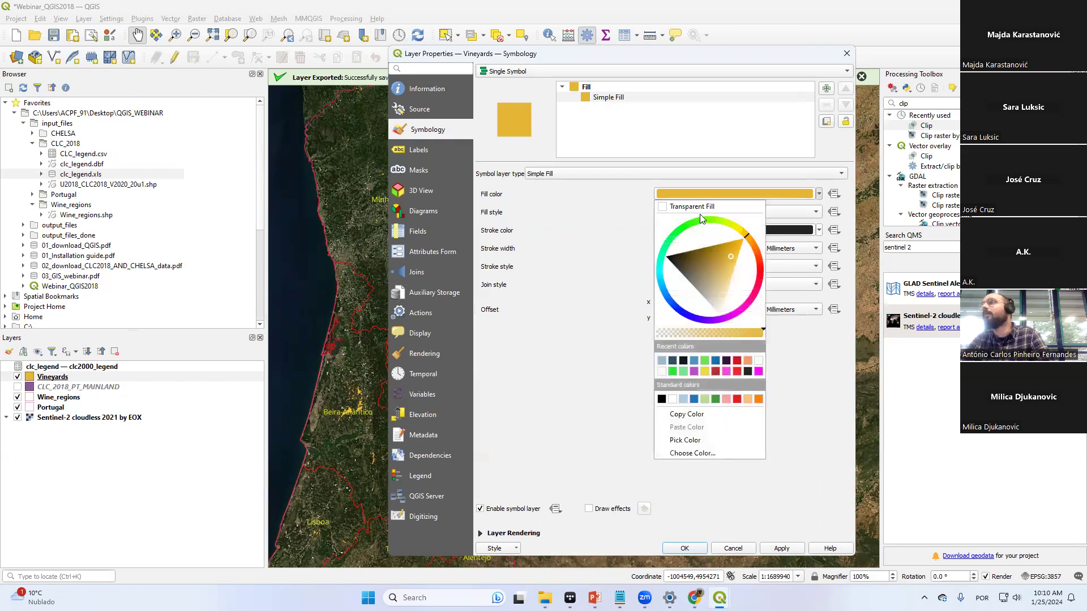
click(689, 223)
click(600, 240)
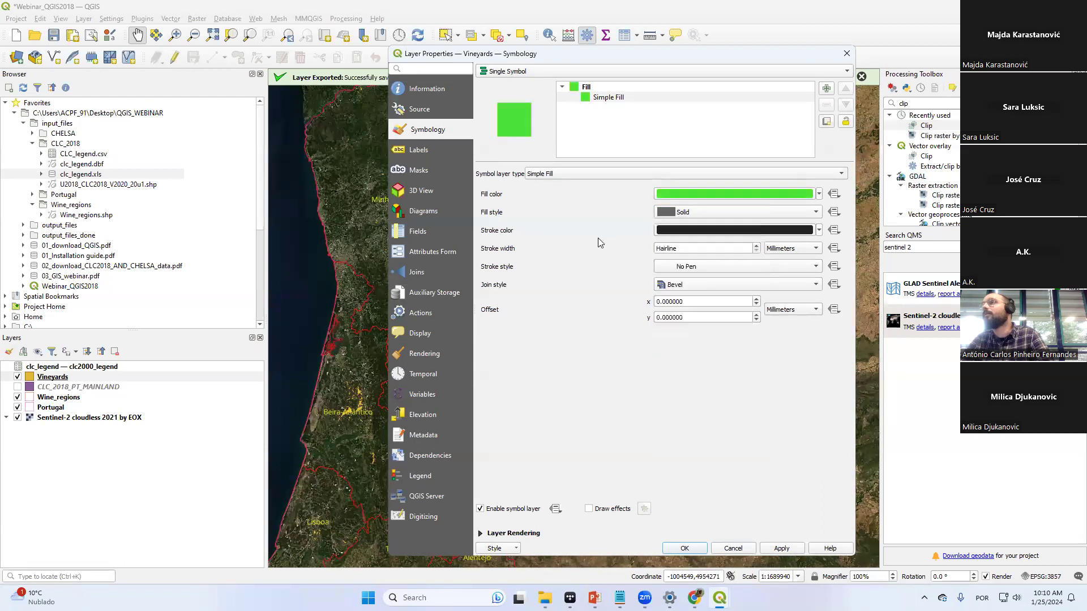
click(781, 548)
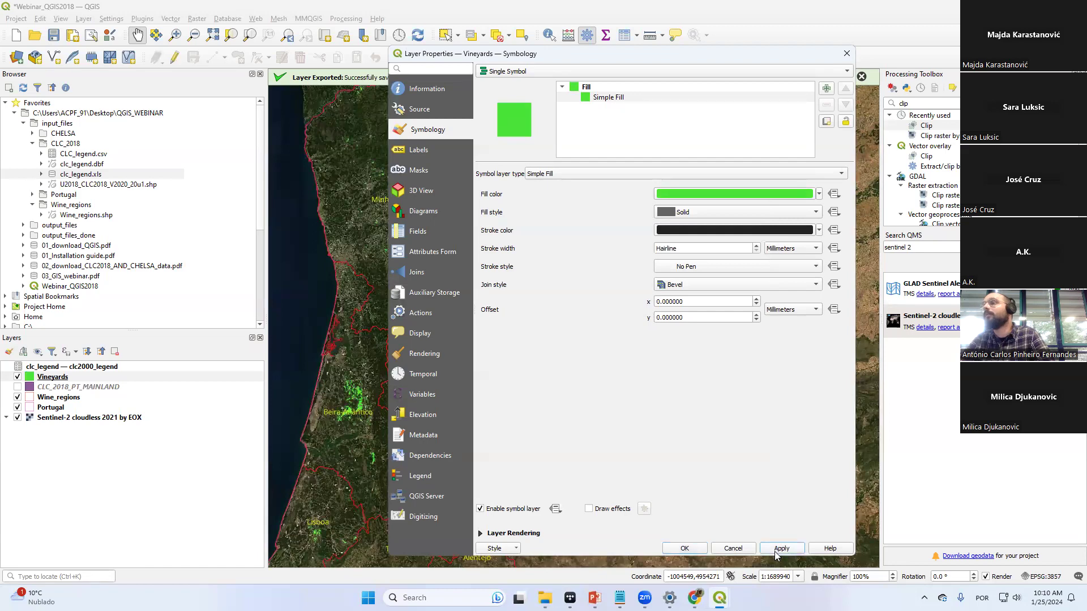
click(685, 548)
Examine how the green vineyard polygons are distributed across Portugal's wine regions, from the south up to the north
scroll(492, 395, down, 2)
drag(485, 396, 630, 335)
scroll(490, 400, up, 2)
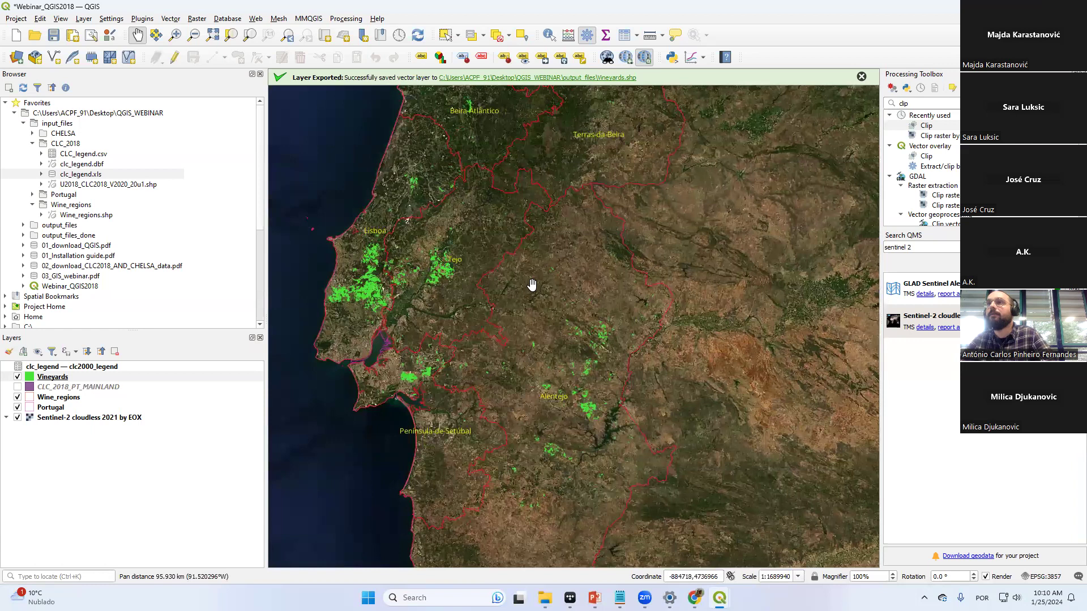
scroll(532, 285, down, 1)
scroll(532, 285, up, 2)
scroll(531, 286, down, 1)
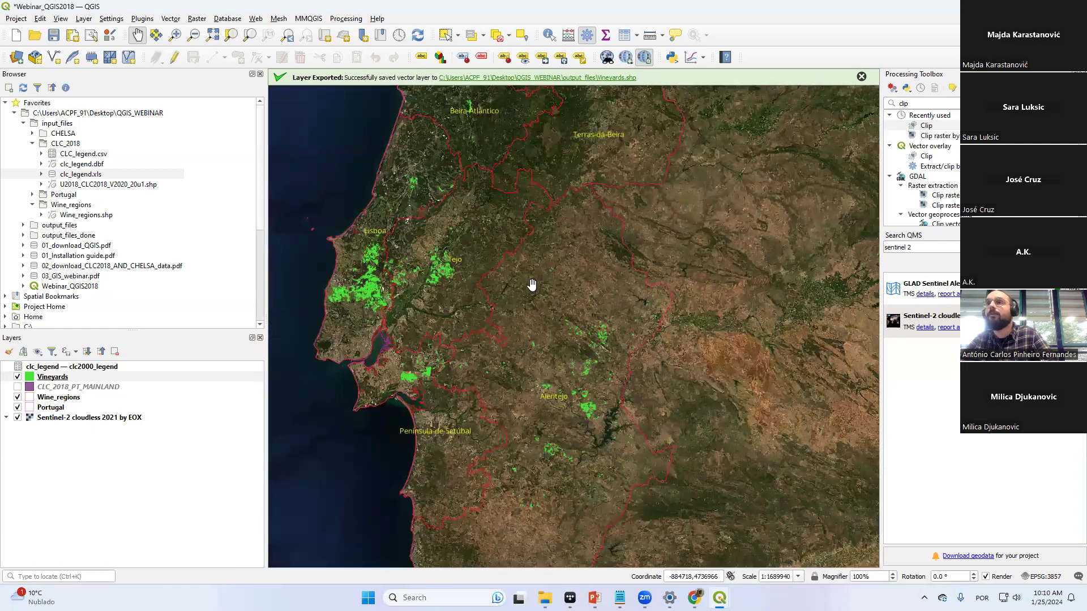
drag(589, 202, 582, 285)
scroll(578, 258, down, 1)
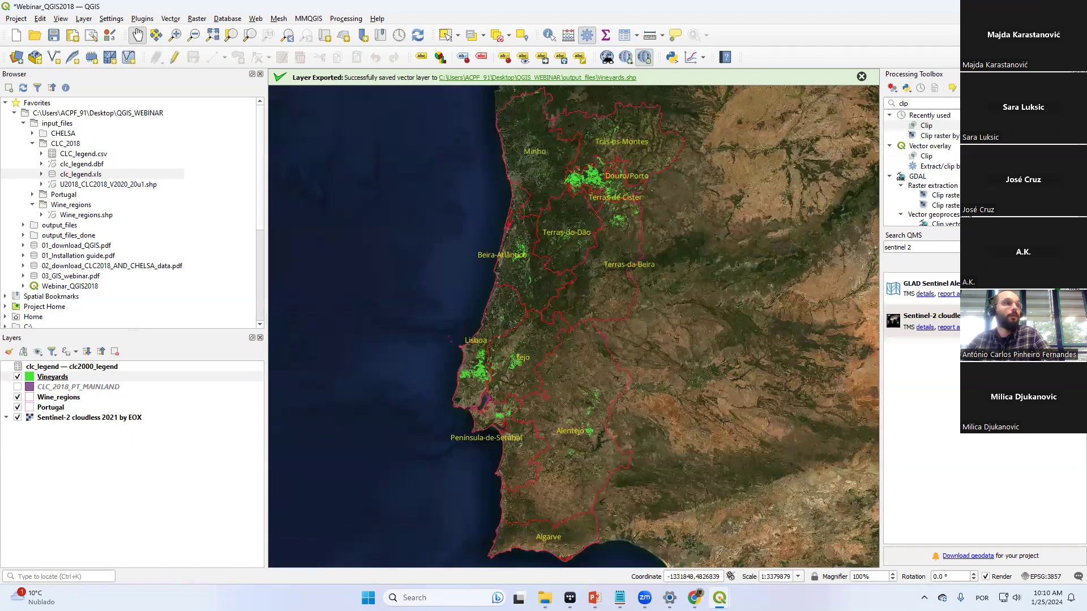
key(alt+Tab)
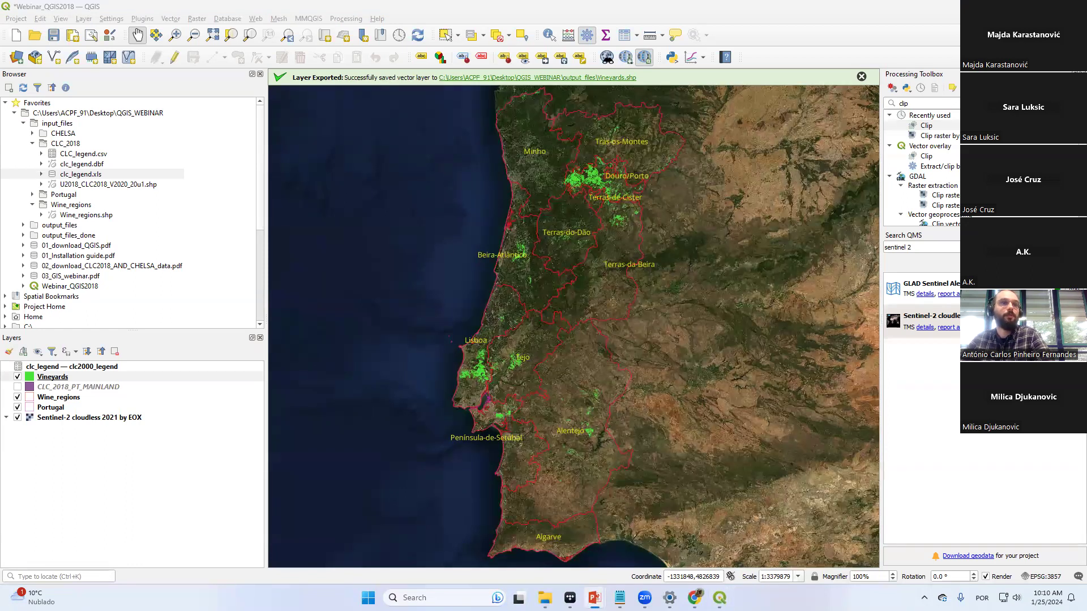
key(shift+F5)
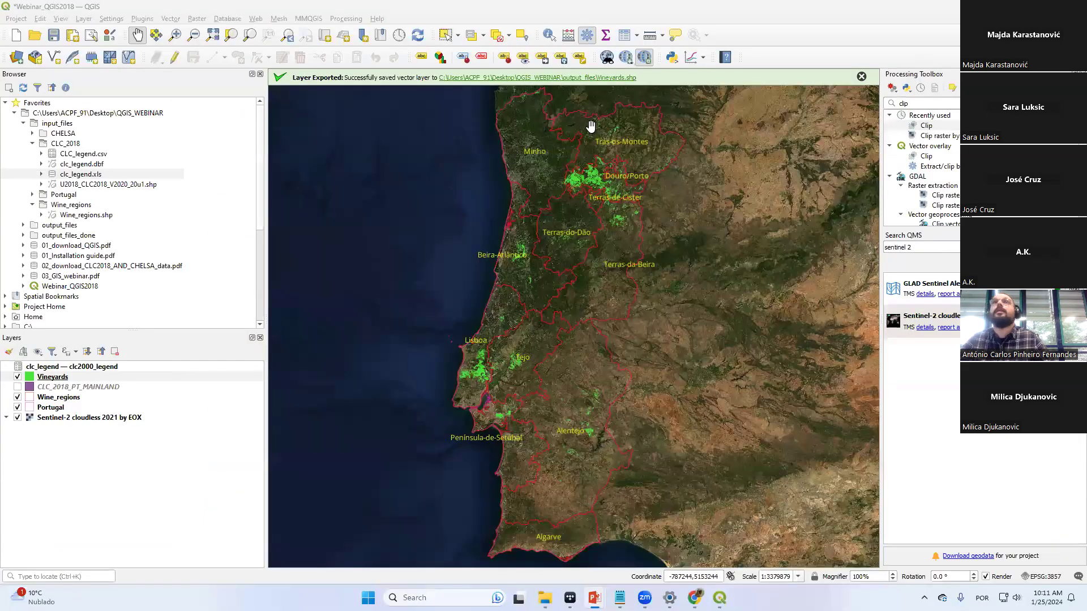
Save the Webinar_QGIS2018 project and frame the whole Iberian Peninsula on the map
key(ctrl+s)
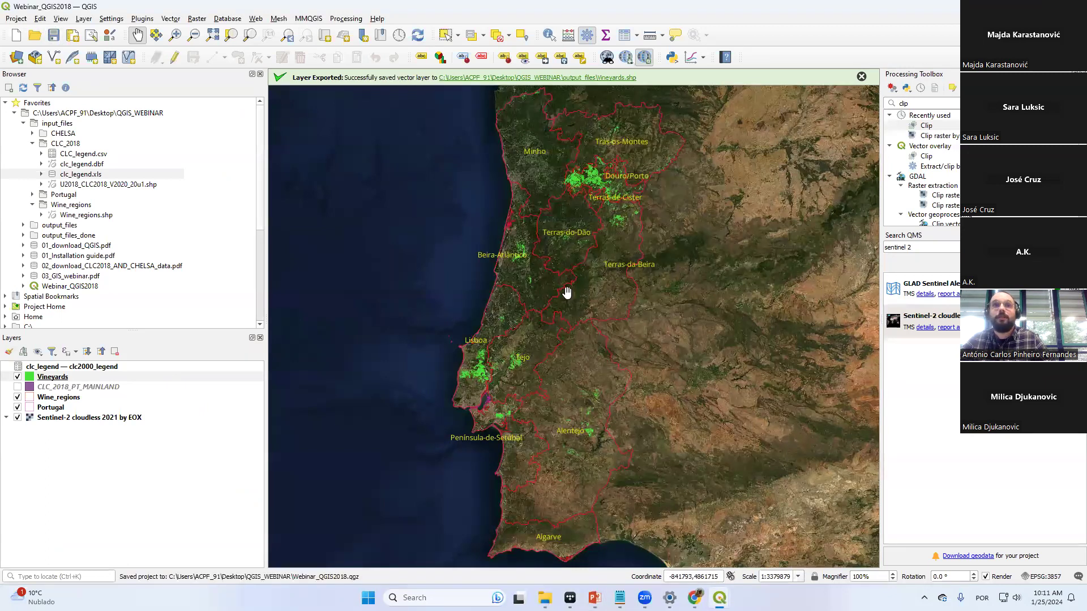
scroll(535, 293, down, 1)
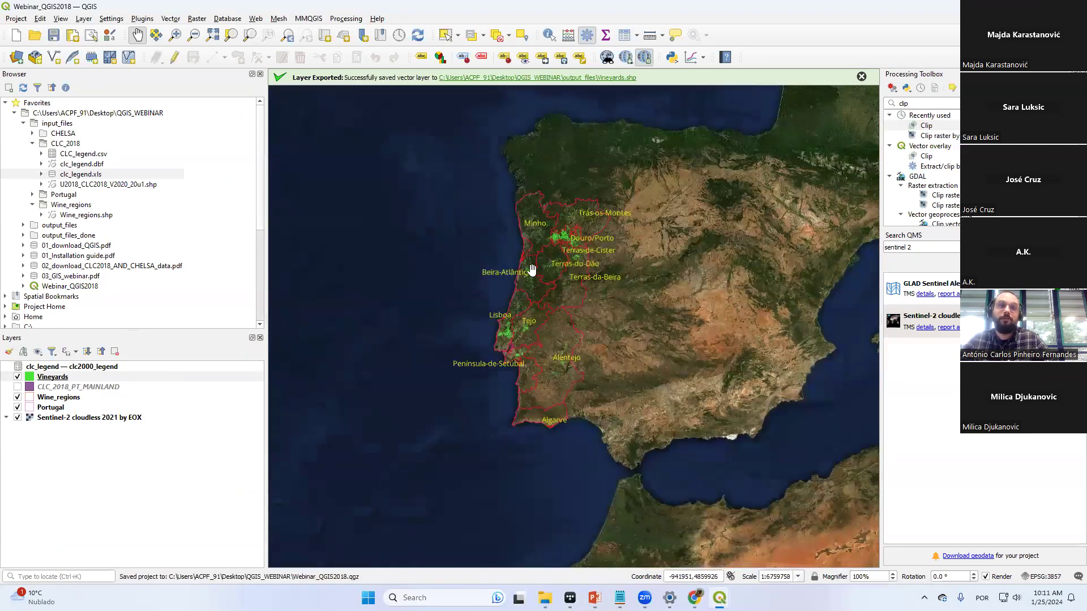
scroll(534, 250, up, 1)
drag(532, 248, 547, 208)
scroll(546, 208, down, 1)
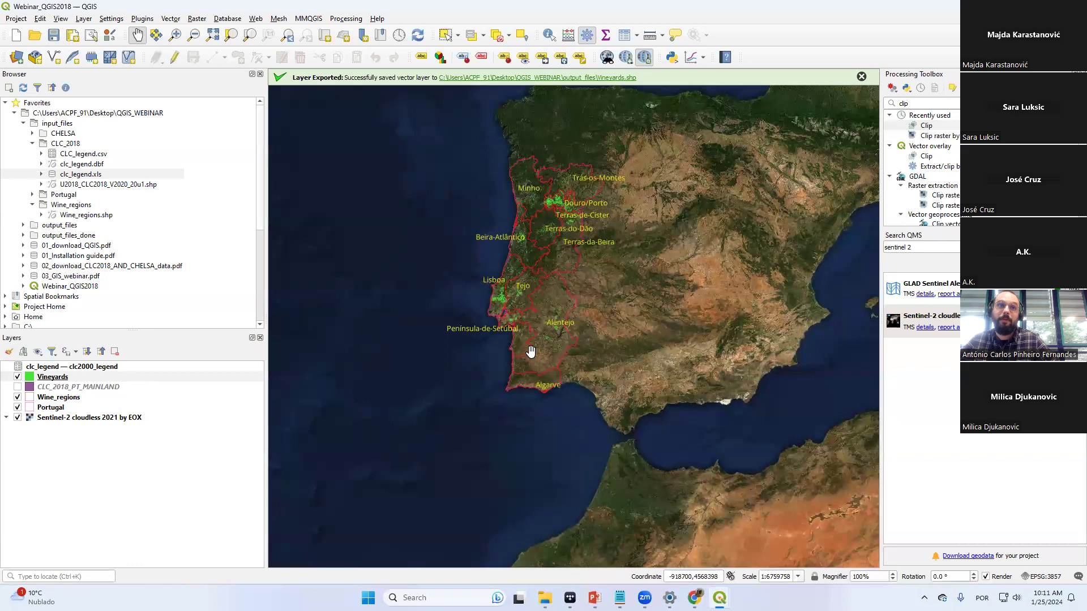
drag(461, 180, 435, 220)
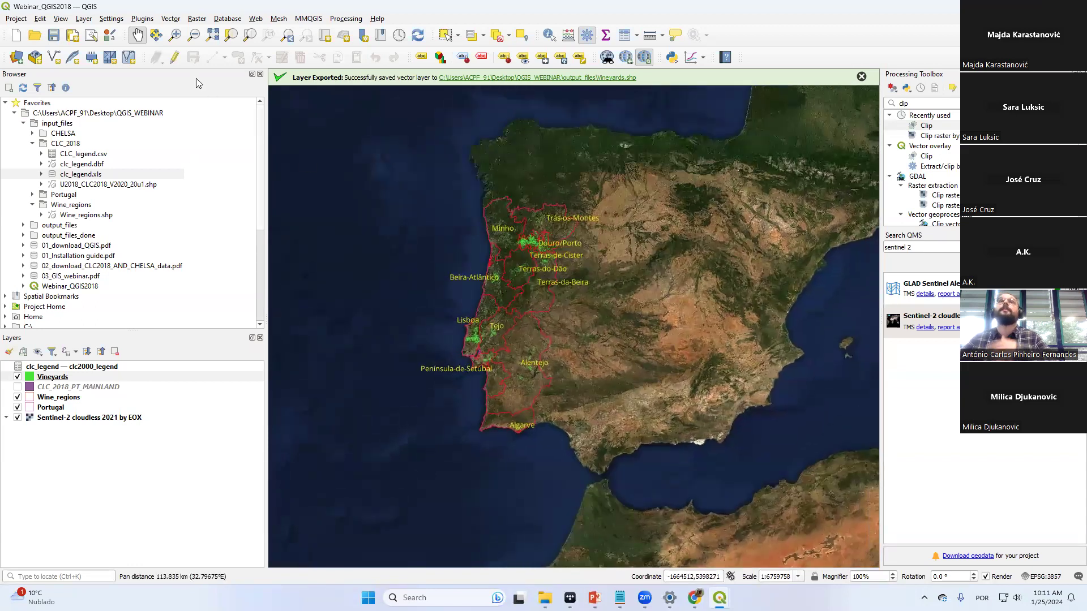
Save the project again and create an empty print layout titled Vineayrds_Webinar through the Layout Manager
click(13, 18)
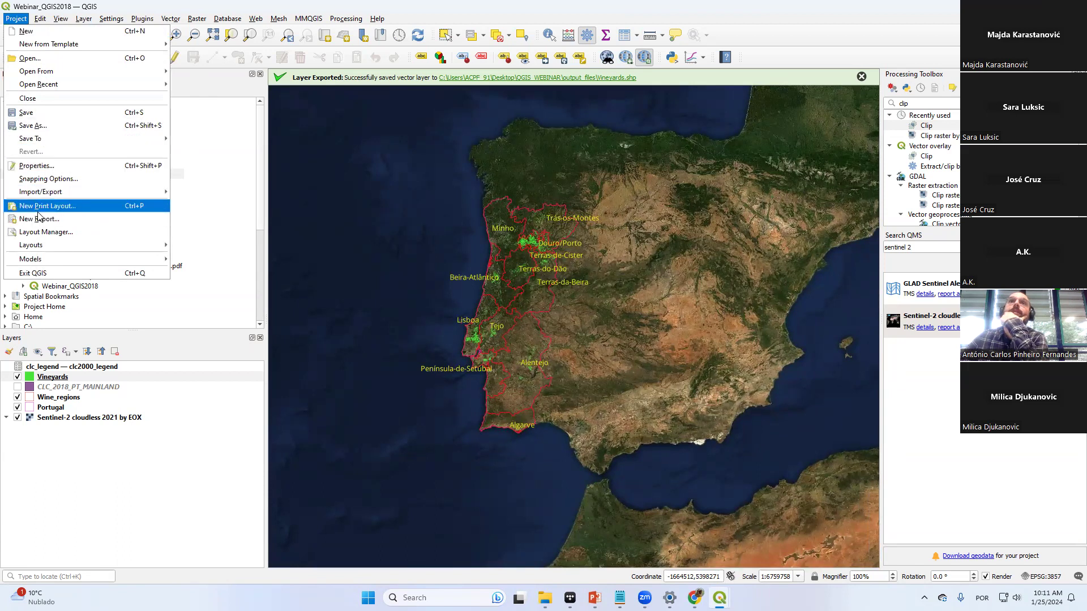
click(481, 233)
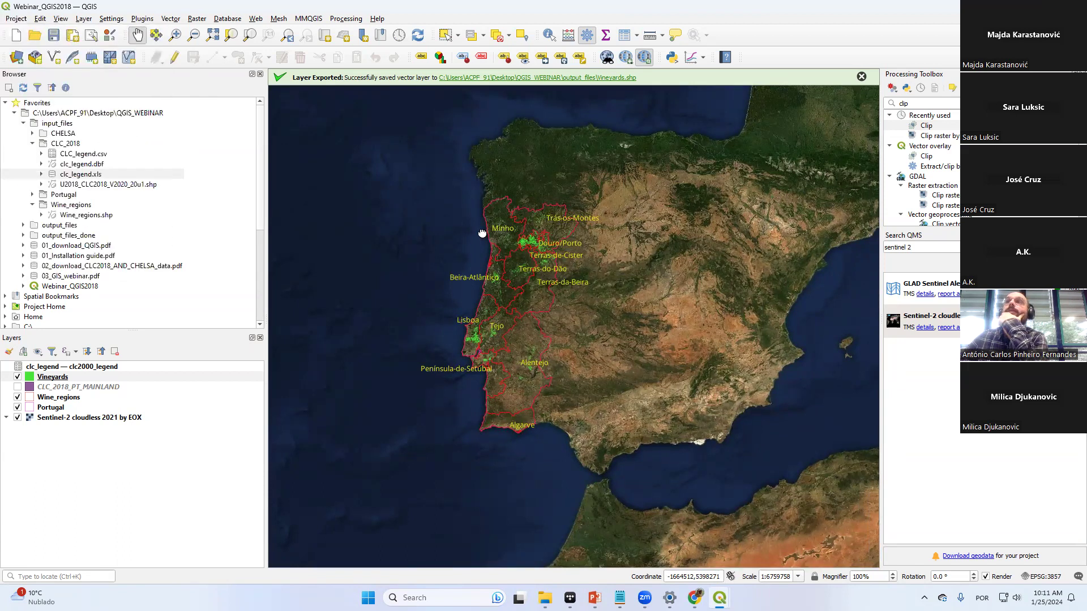
click(52, 37)
click(16, 19)
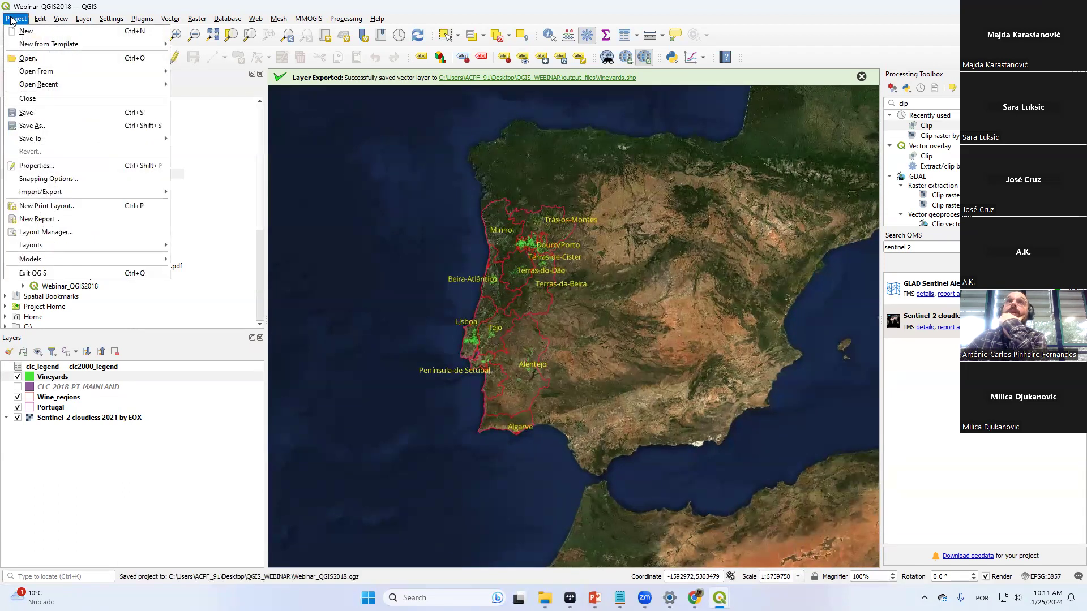
click(54, 237)
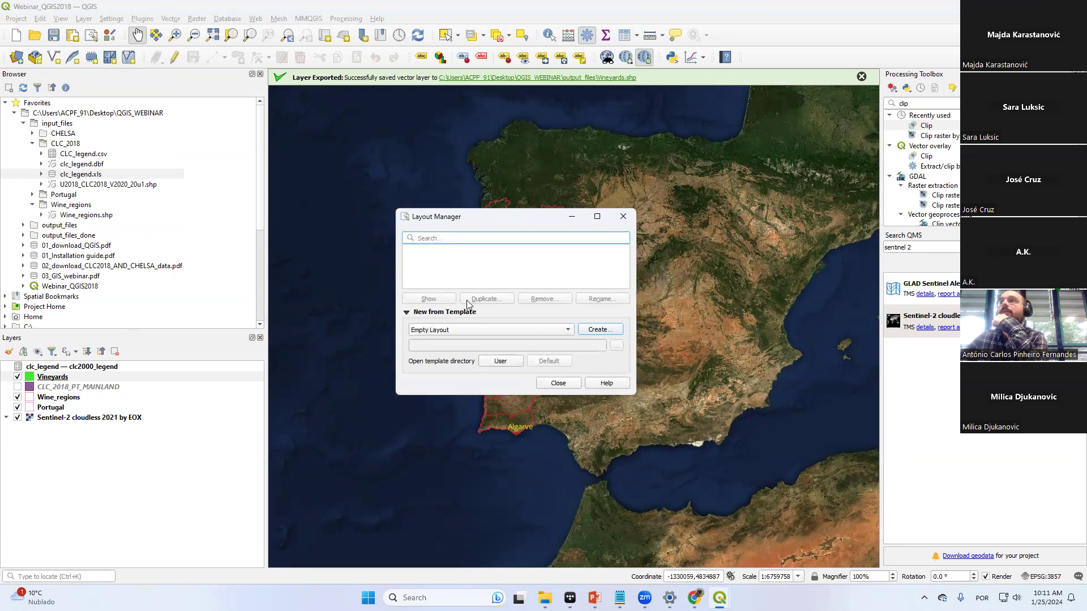
click(596, 331)
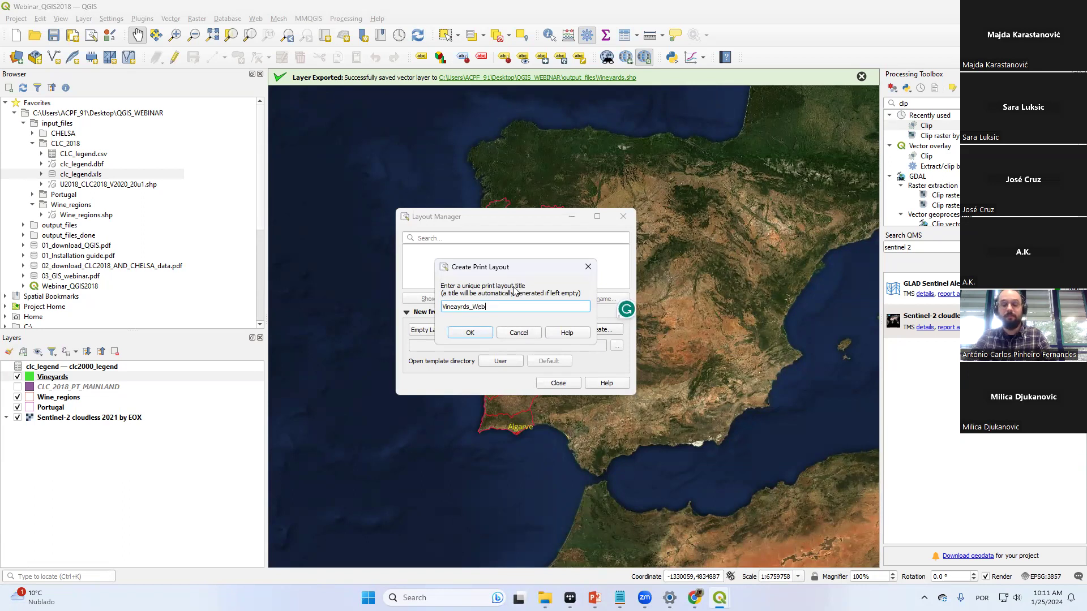
click(466, 334)
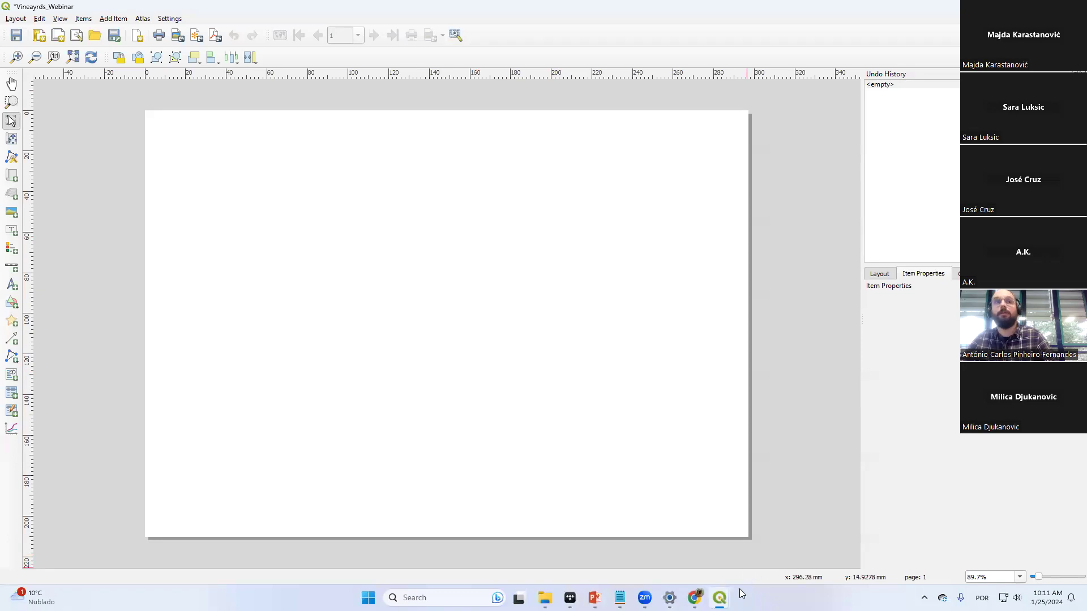
Close the leftover Wine_regions and CLC_2018_PT_MAINLAND attribute table windows and switch back to the main project window
mouse_move(719, 598)
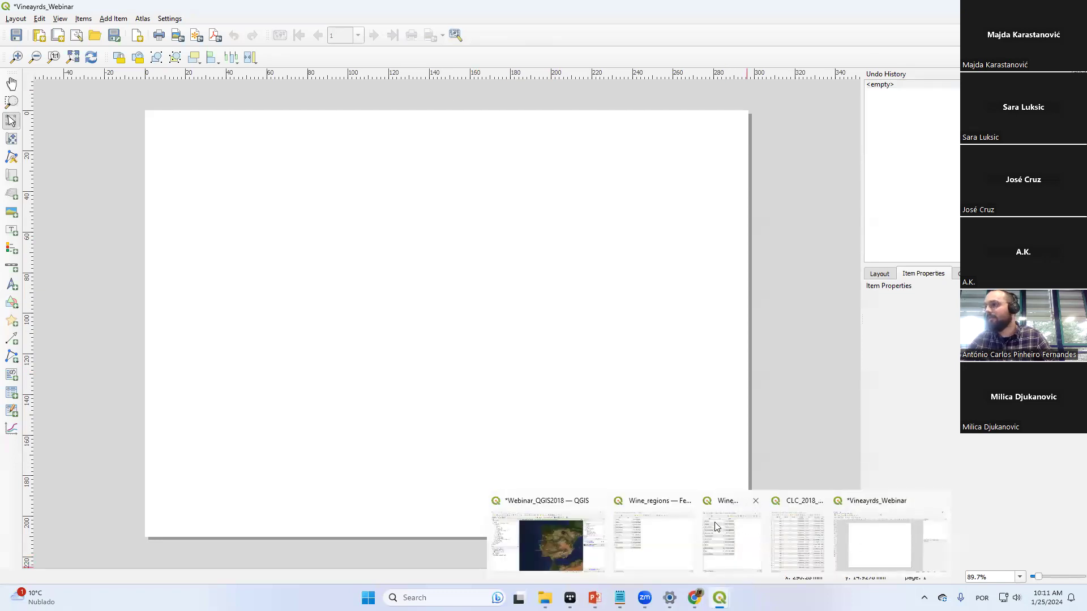
click(686, 501)
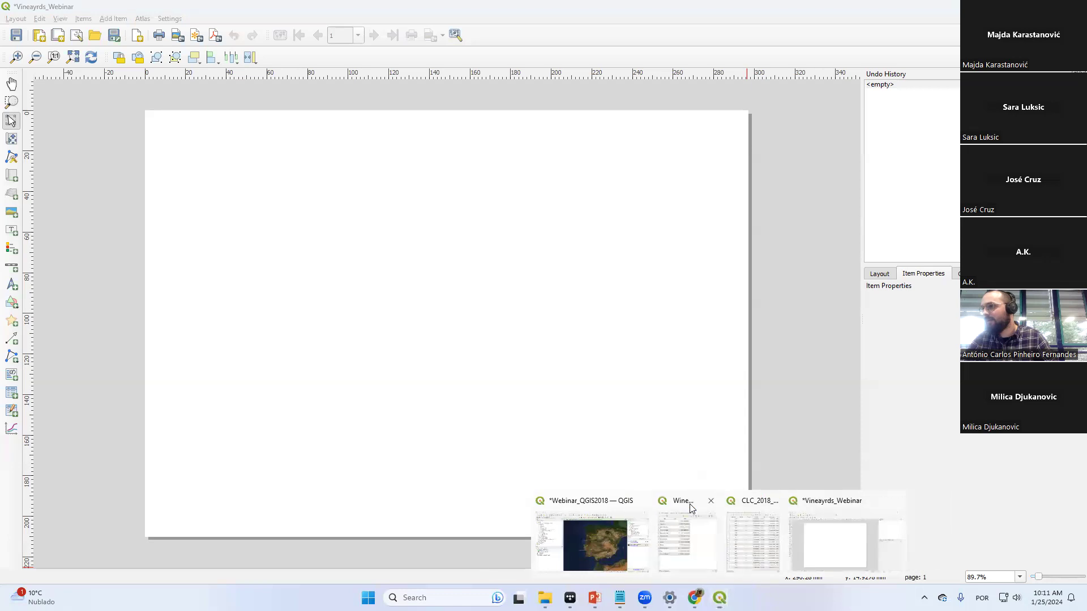
click(711, 502)
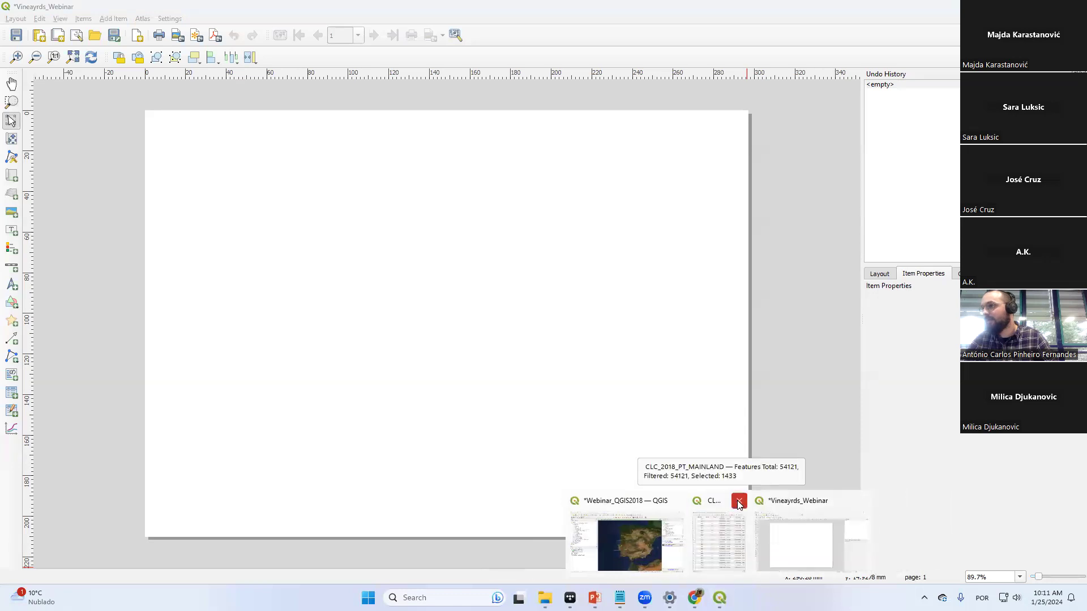
click(739, 502)
click(649, 535)
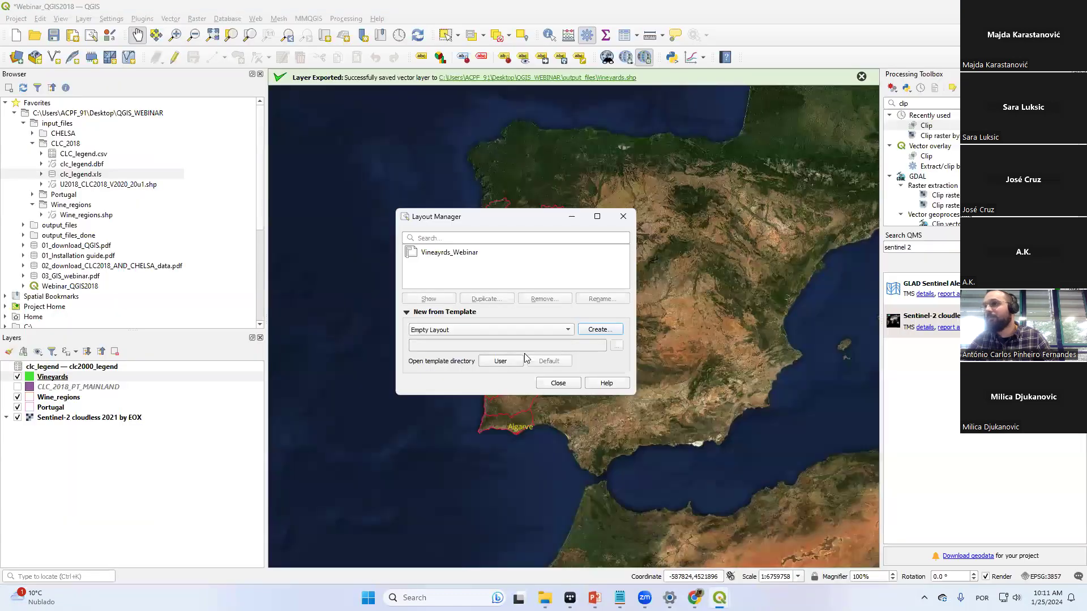
Close the Layout Manager and bring the empty Vineayrds_Webinar print layout to the front with its whole page in view
click(625, 218)
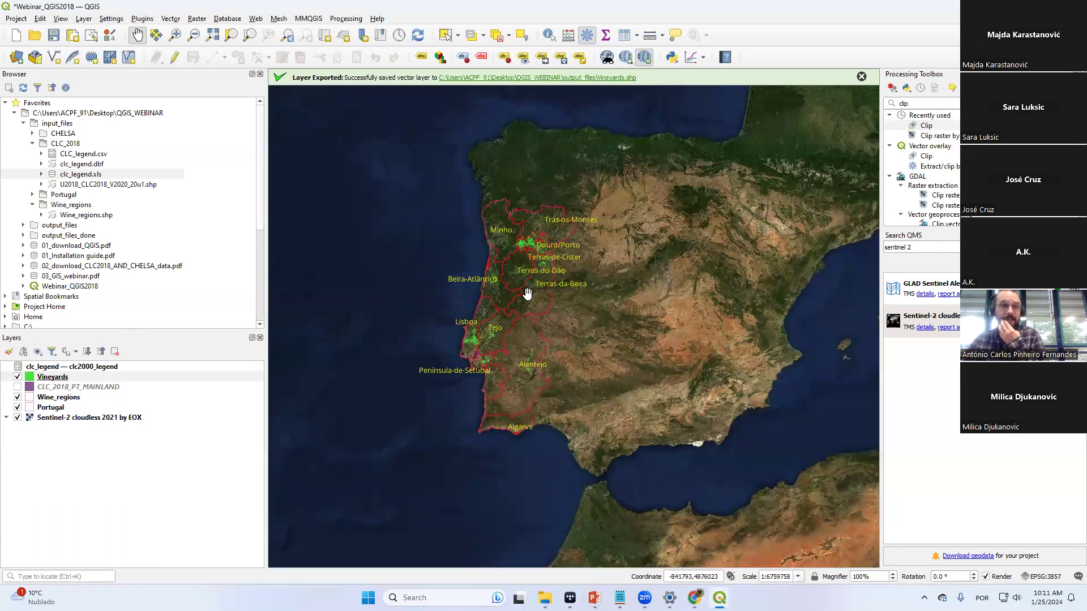
mouse_move(720, 598)
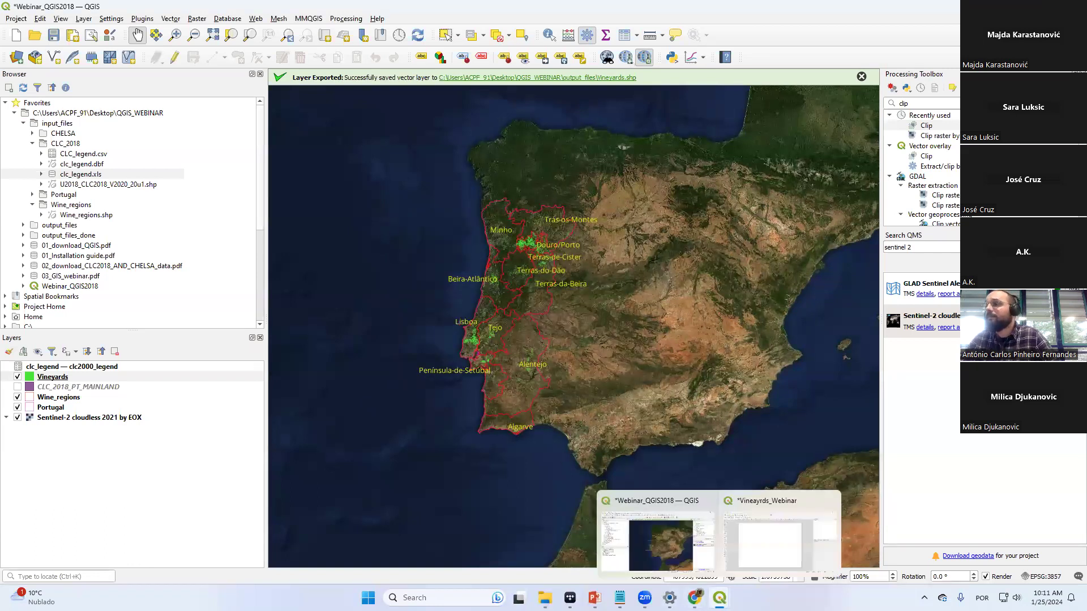
click(791, 525)
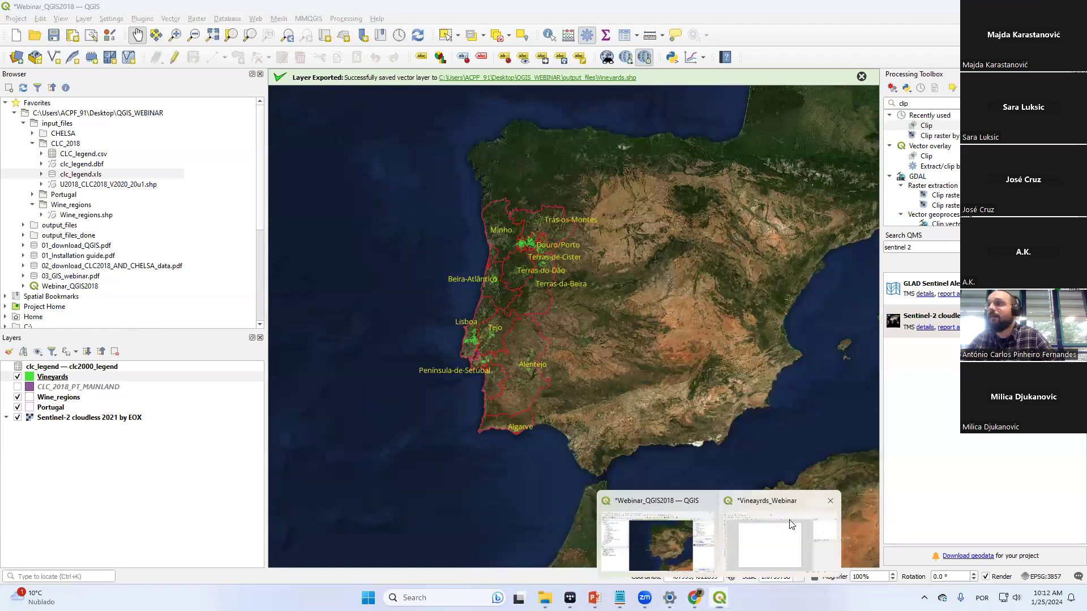
scroll(501, 261, down, 2)
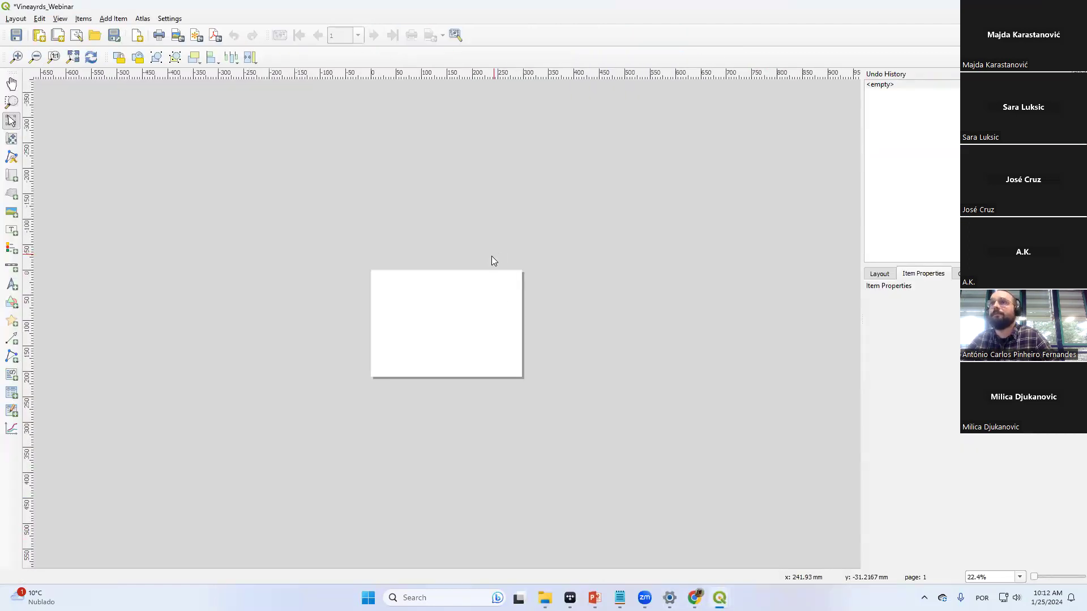
scroll(447, 331, up, 1)
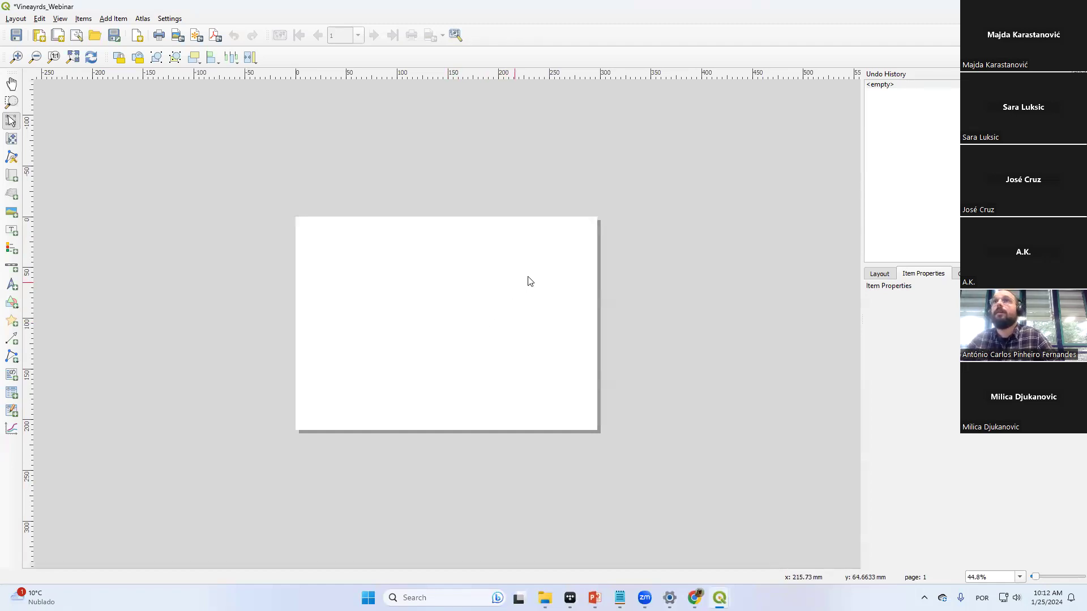
click(720, 598)
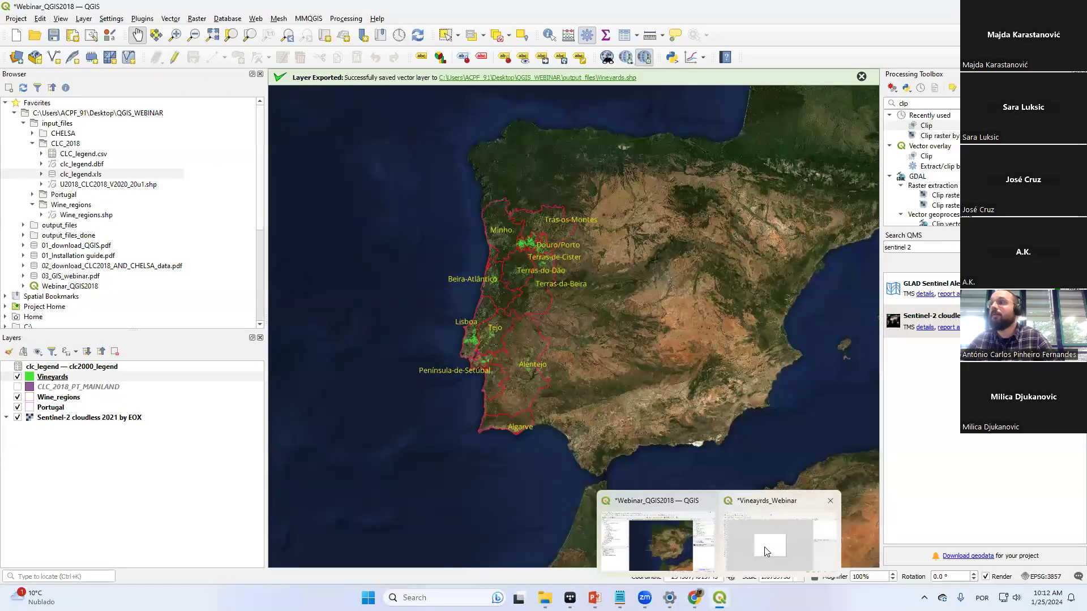
click(757, 538)
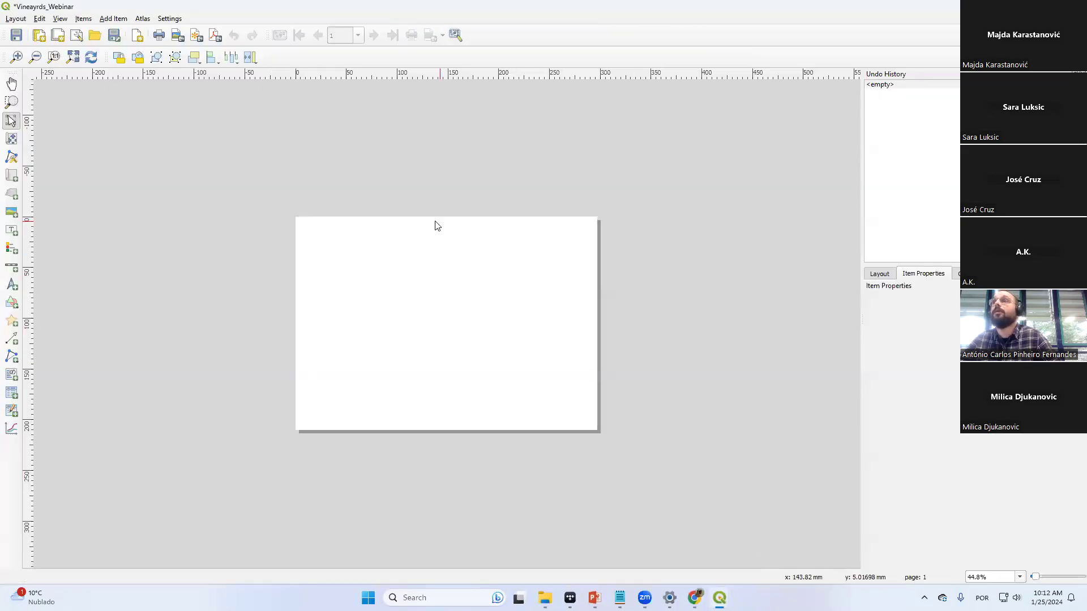
Examine the layout's general, grid and export settings and the page's size and orientation properties
click(880, 275)
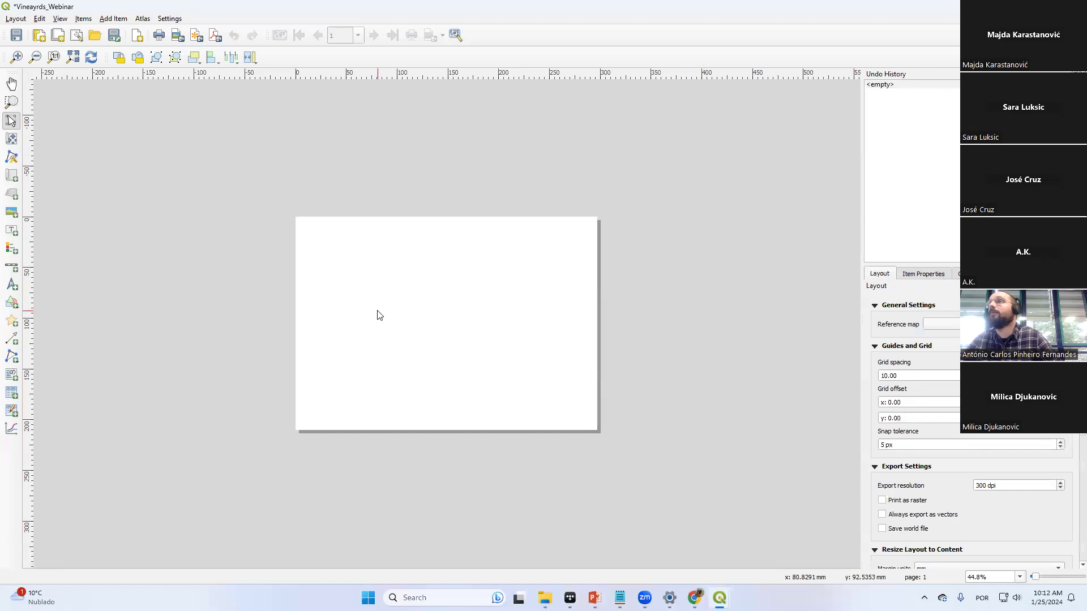
click(919, 275)
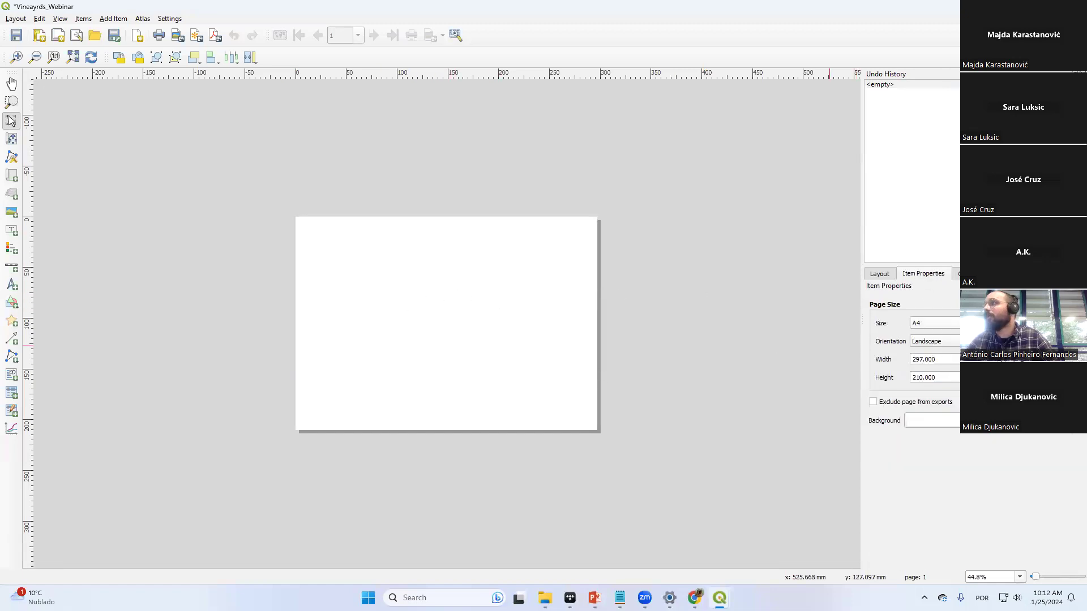
click(934, 342)
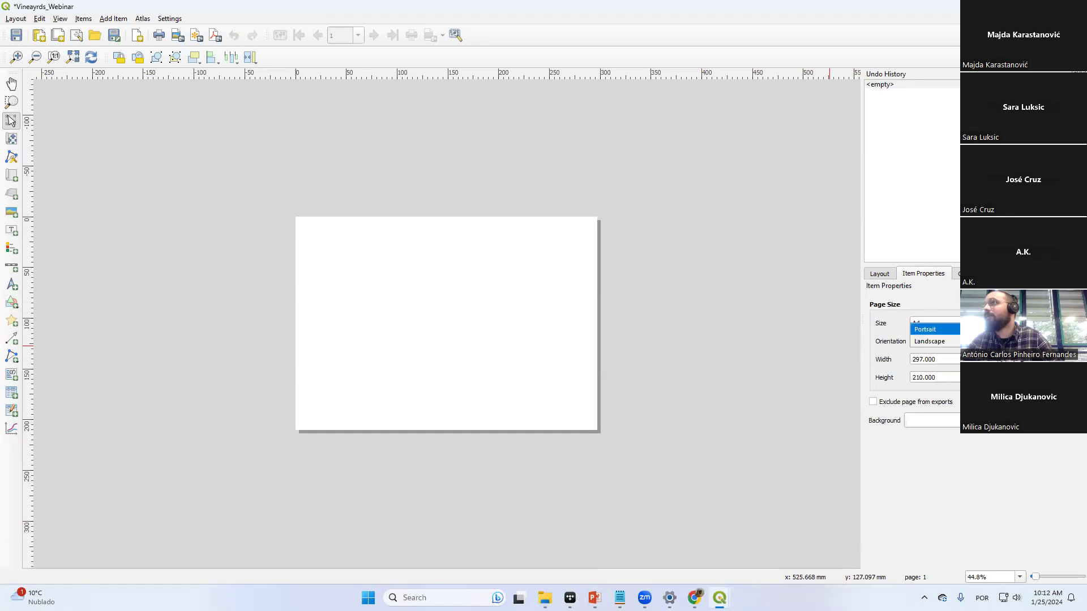
click(950, 341)
click(849, 350)
click(879, 274)
click(923, 274)
click(957, 274)
click(923, 274)
click(881, 275)
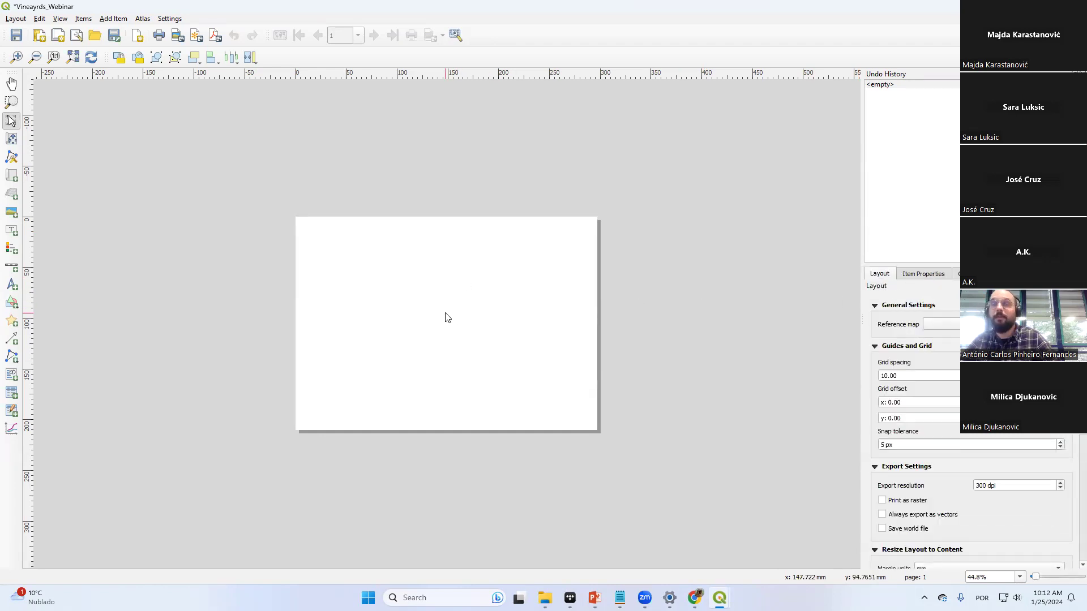
Set the orientation of the A4 page to Portrait
click(928, 275)
click(956, 342)
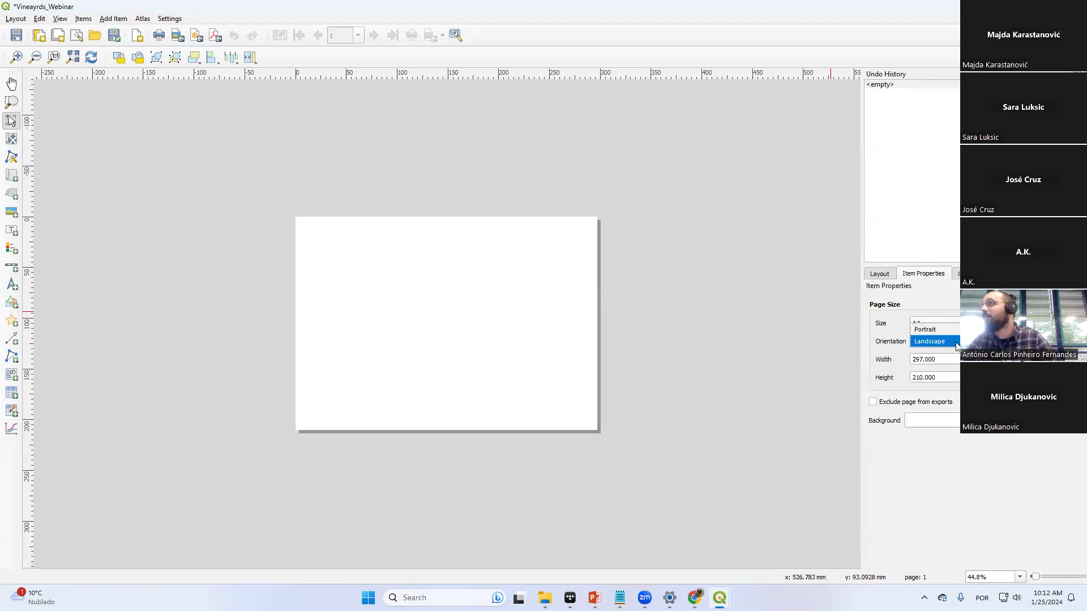
click(945, 330)
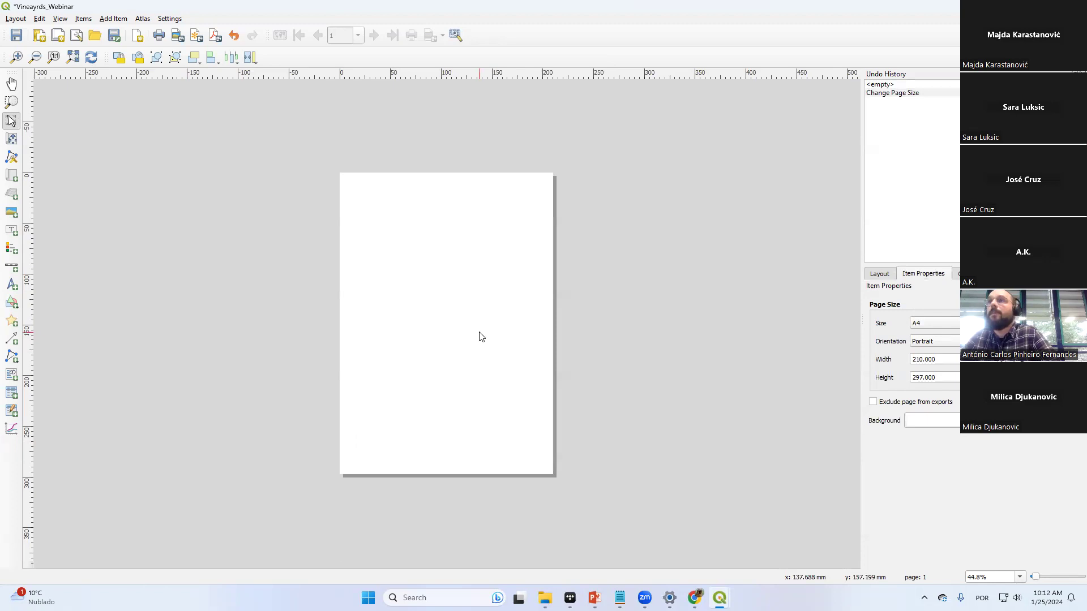
Add a map about 198 × 286 mm to the layout so that it nearly fills the portrait page
click(111, 20)
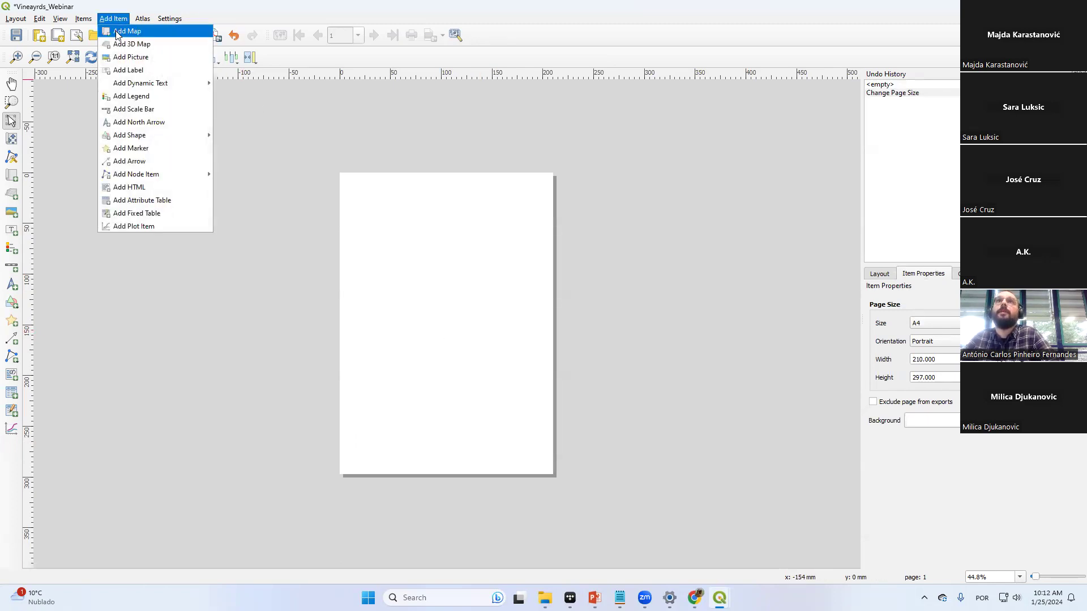
click(118, 33)
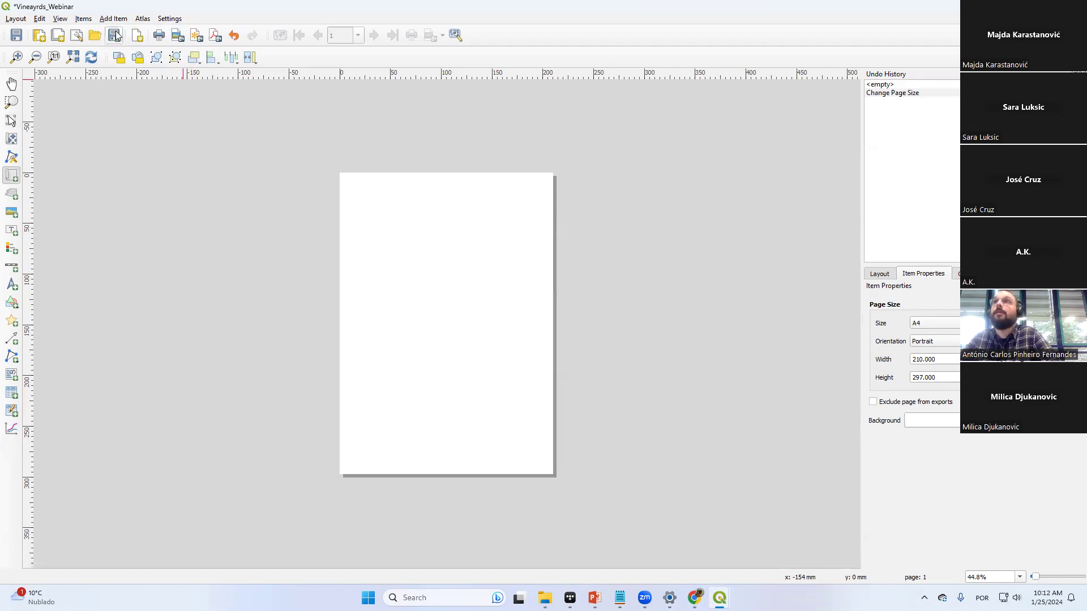
drag(348, 179, 548, 469)
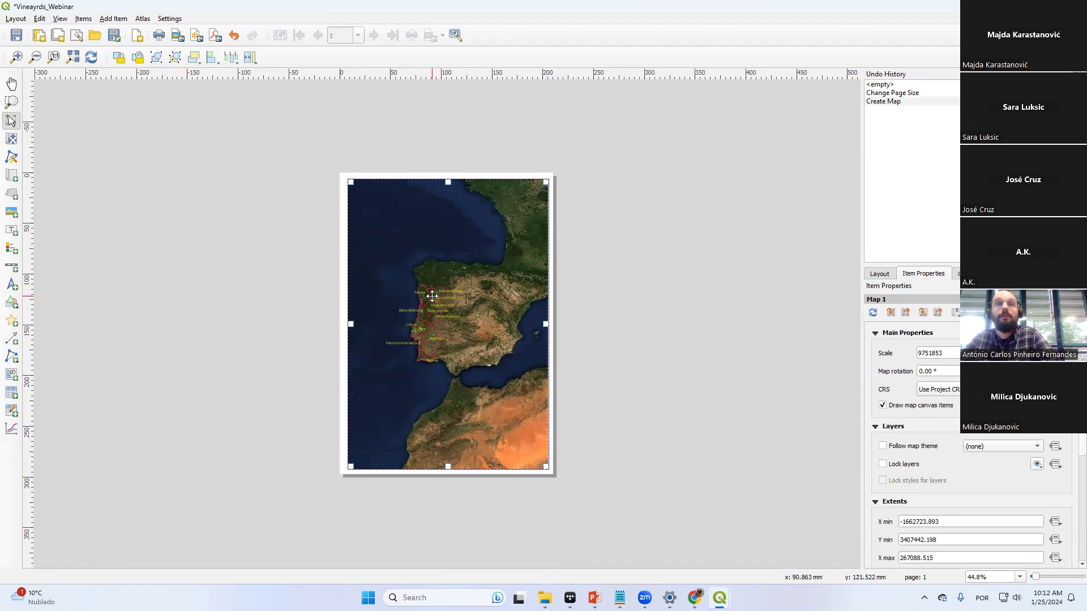
Reposition the map item on the page so that a narrow white margin surrounds it on all sides
drag(425, 320, 422, 324)
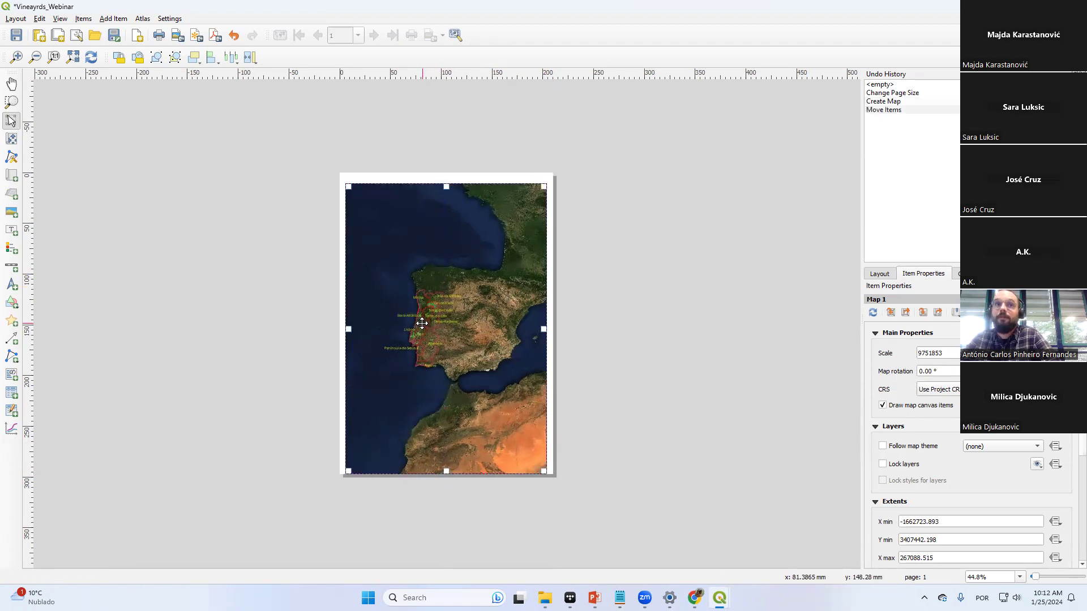
drag(448, 266, 449, 256)
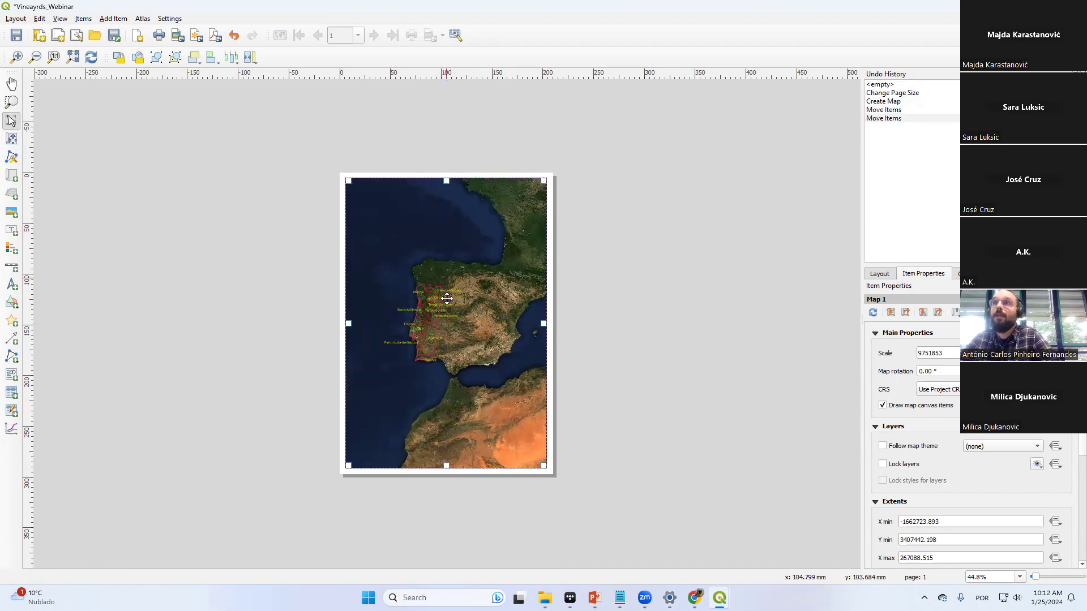
drag(390, 257, 331, 264)
drag(318, 300, 490, 267)
drag(425, 258, 478, 252)
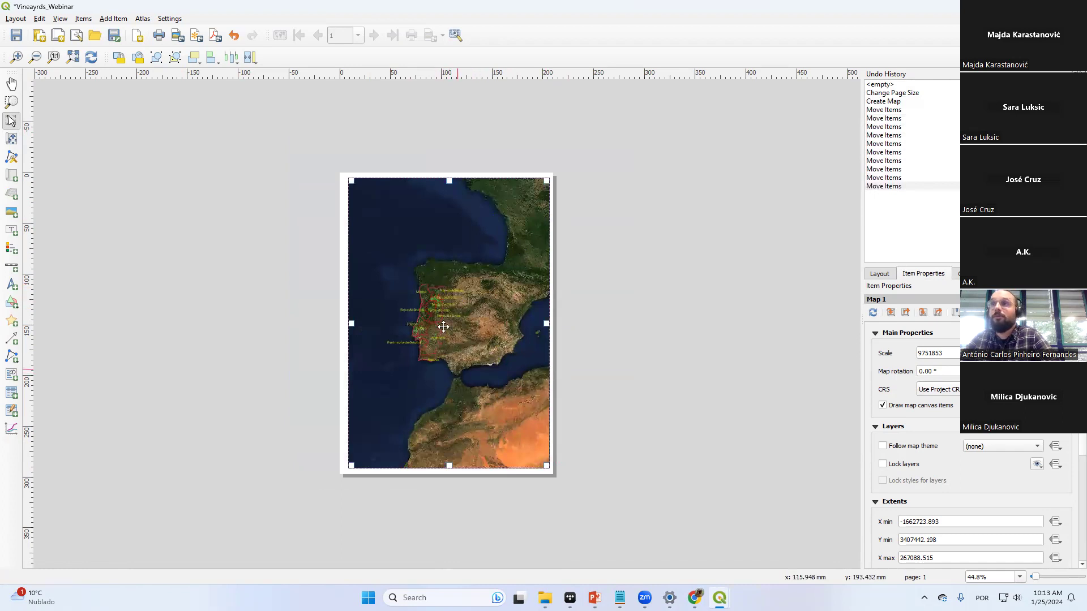
mouse_move(720, 598)
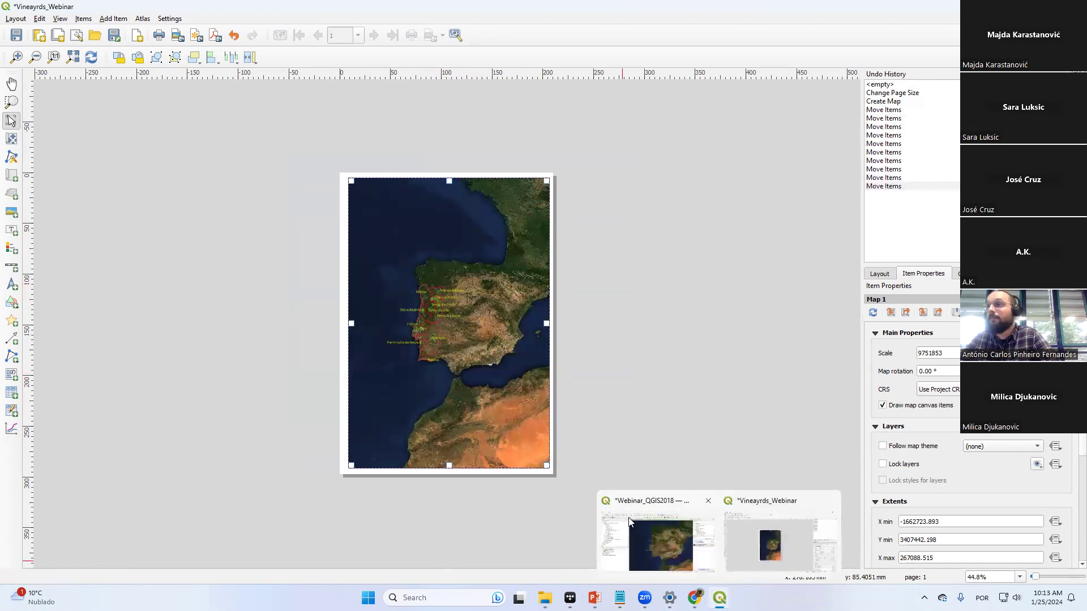
click(660, 537)
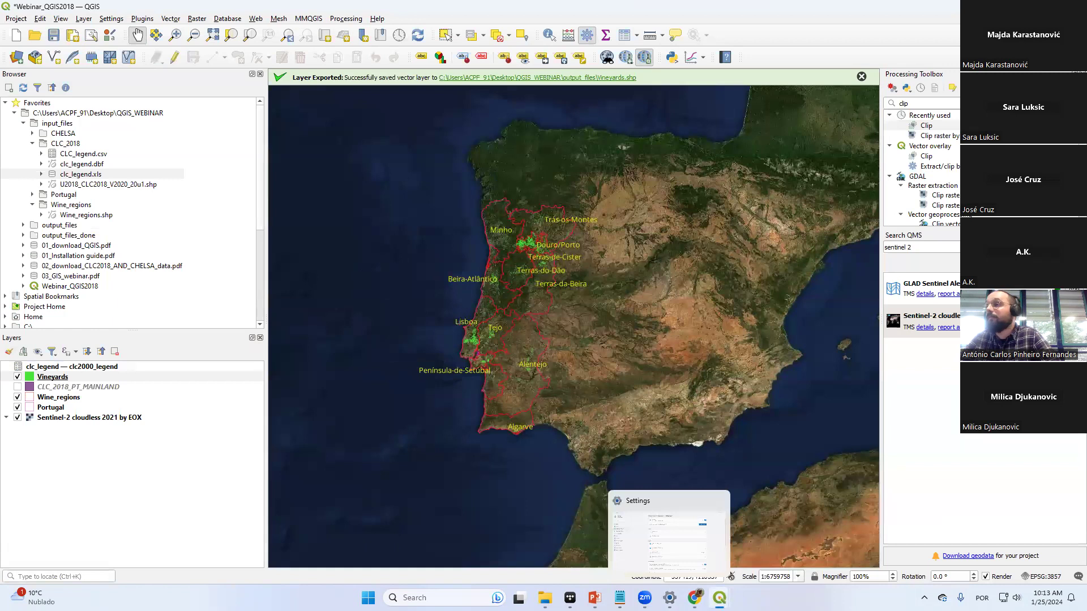
click(781, 535)
Zoom and shift the content inside the map item so mainland Portugal fills the frame at scale 2822247, and save the layout
click(11, 141)
scroll(435, 333, up, 2)
scroll(434, 336, down, 1)
scroll(428, 322, down, 1)
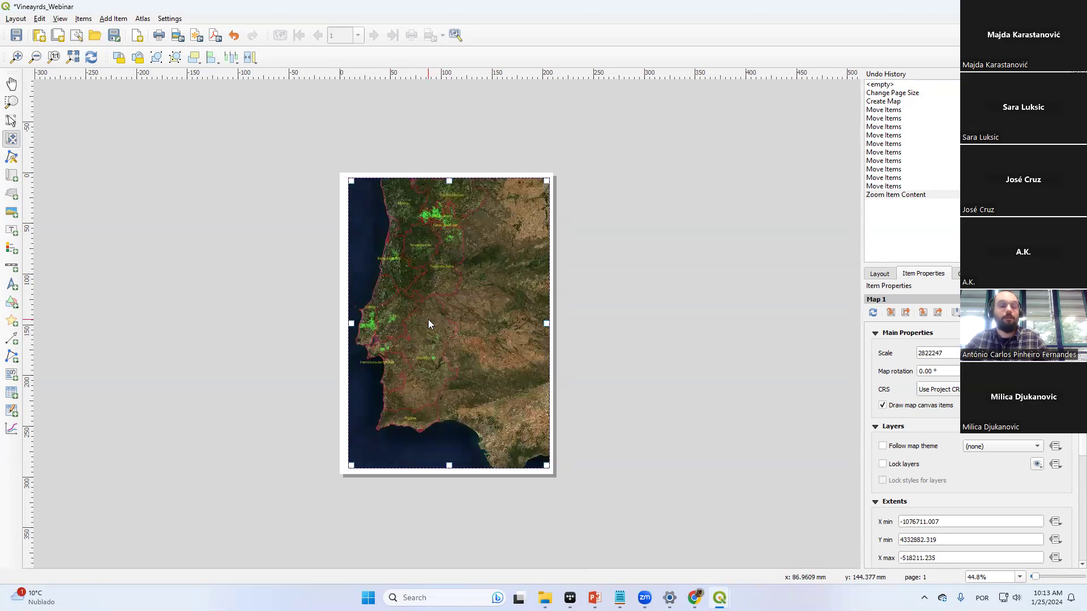
drag(428, 319, 463, 319)
scroll(472, 322, down, 1)
scroll(471, 318, up, 1)
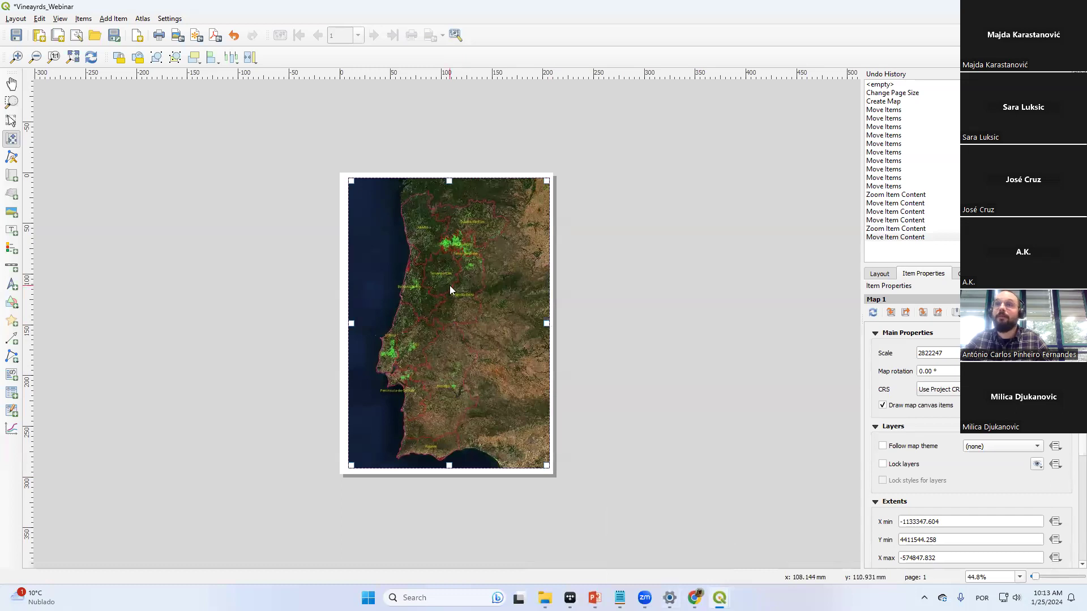
scroll(449, 290, down, 1)
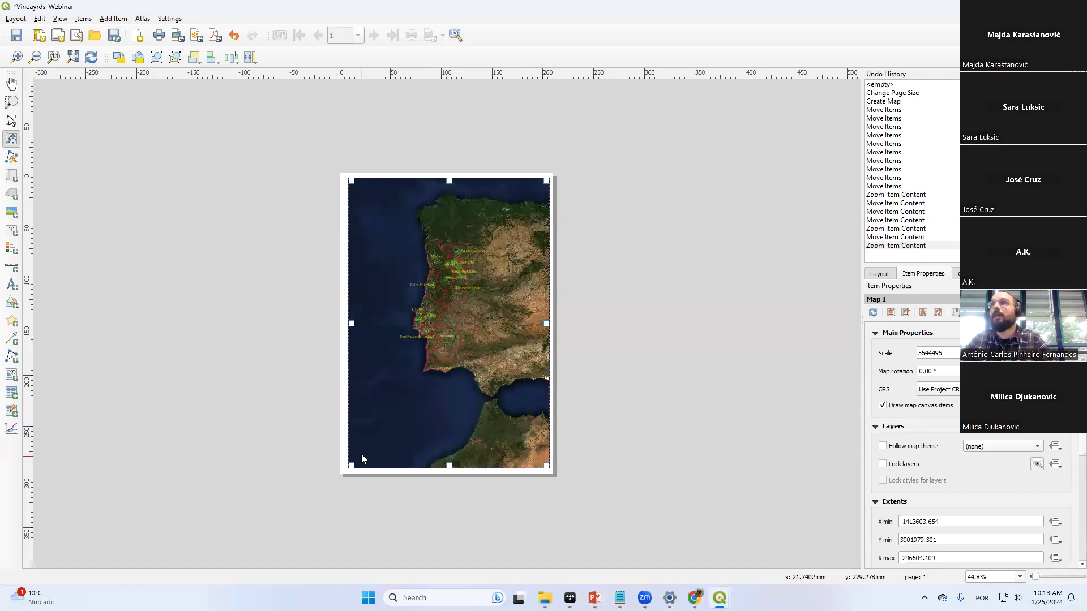
scroll(450, 299, up, 1)
drag(446, 299, 454, 311)
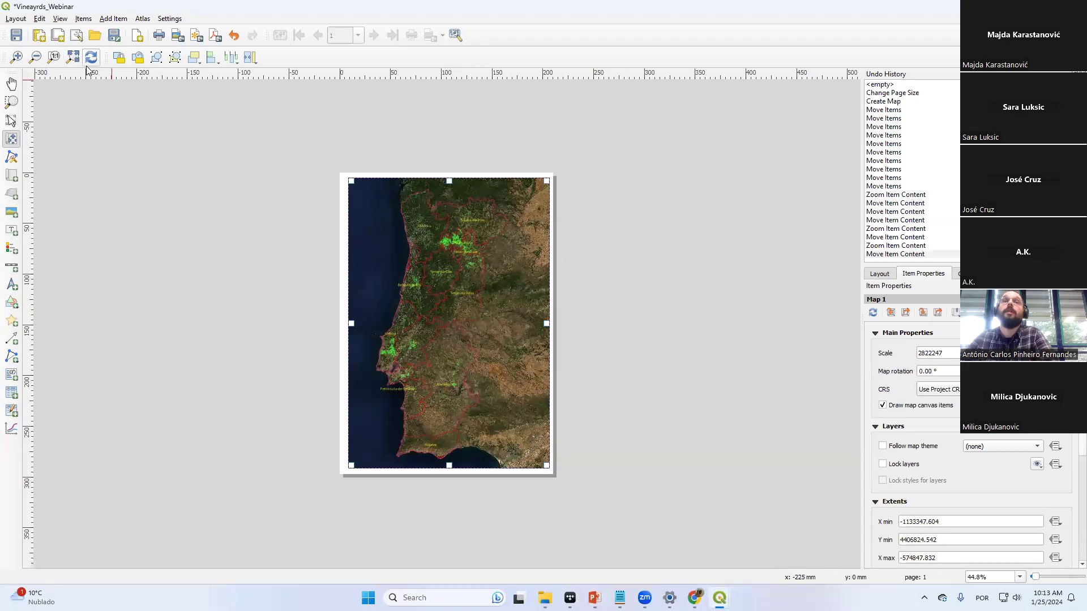
key(ctrl+s)
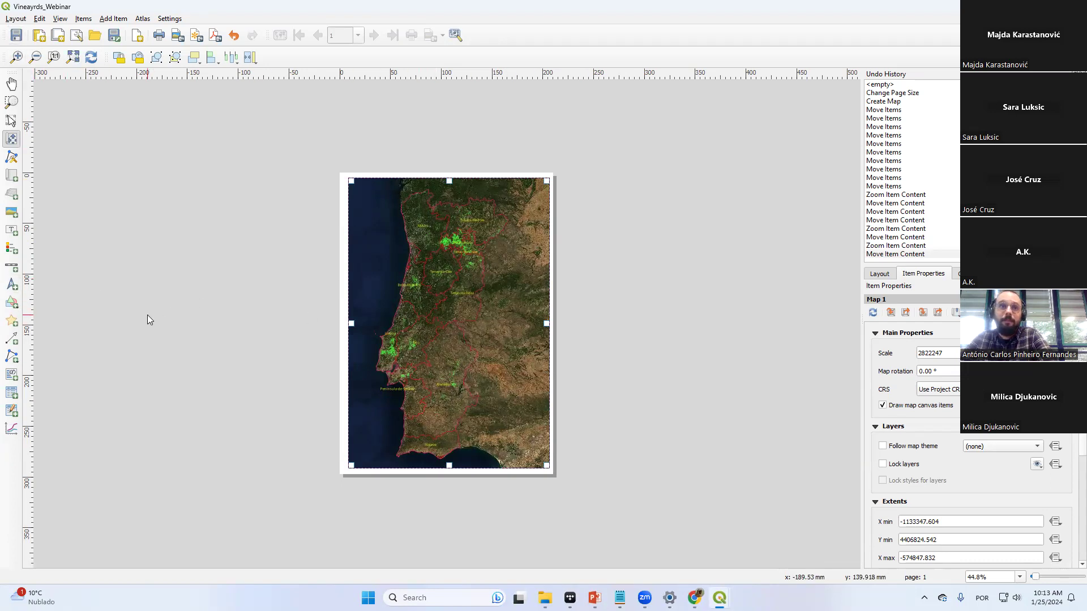
Add a north arrow, shrink it and place it in the upper-right corner of the map
click(12, 285)
click(525, 216)
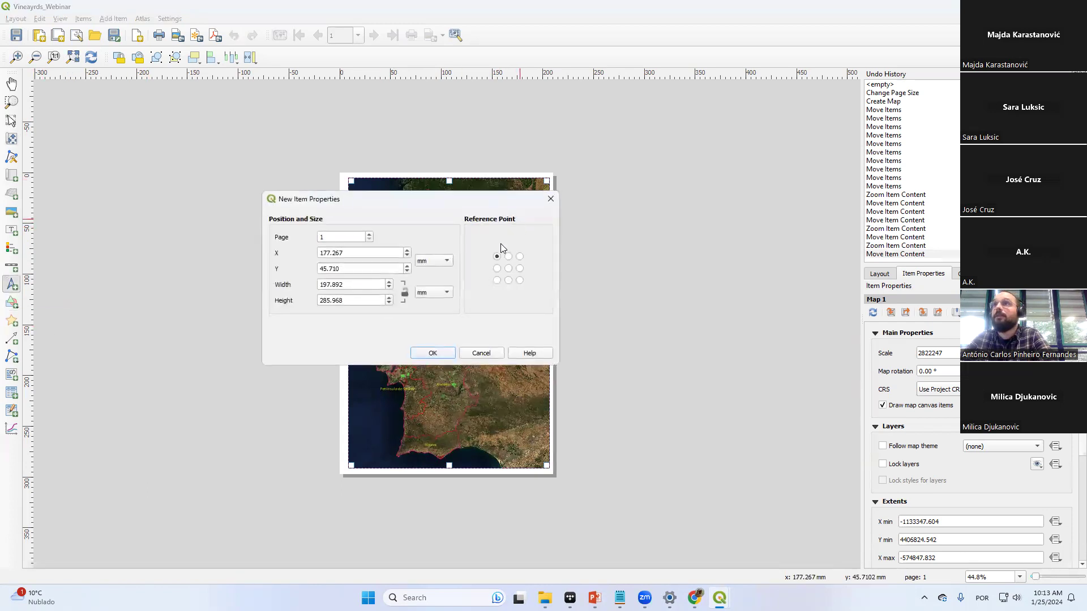
click(452, 354)
drag(632, 487, 461, 183)
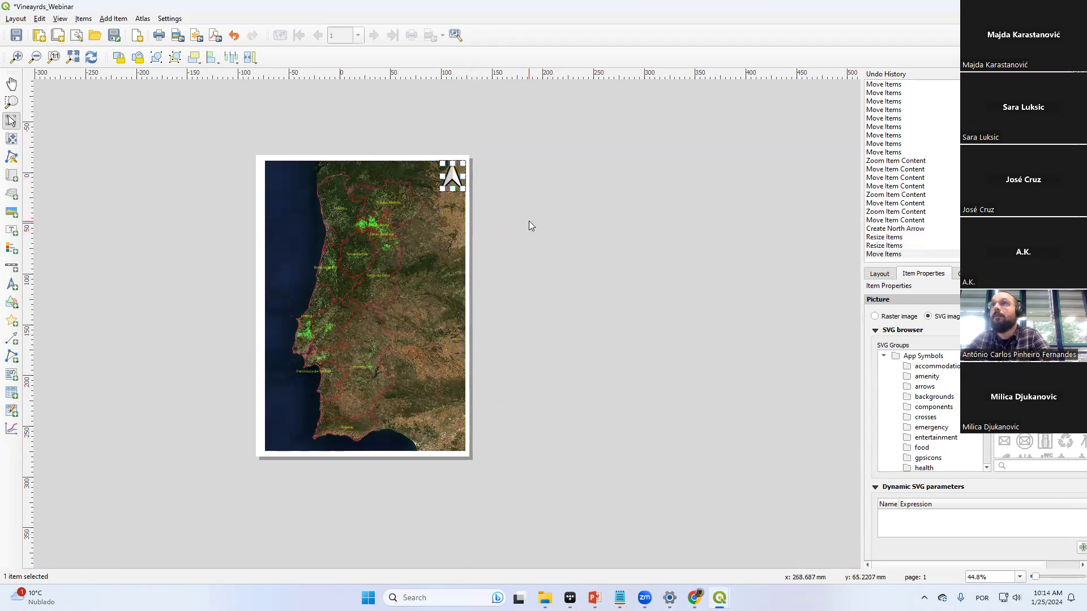
click(529, 221)
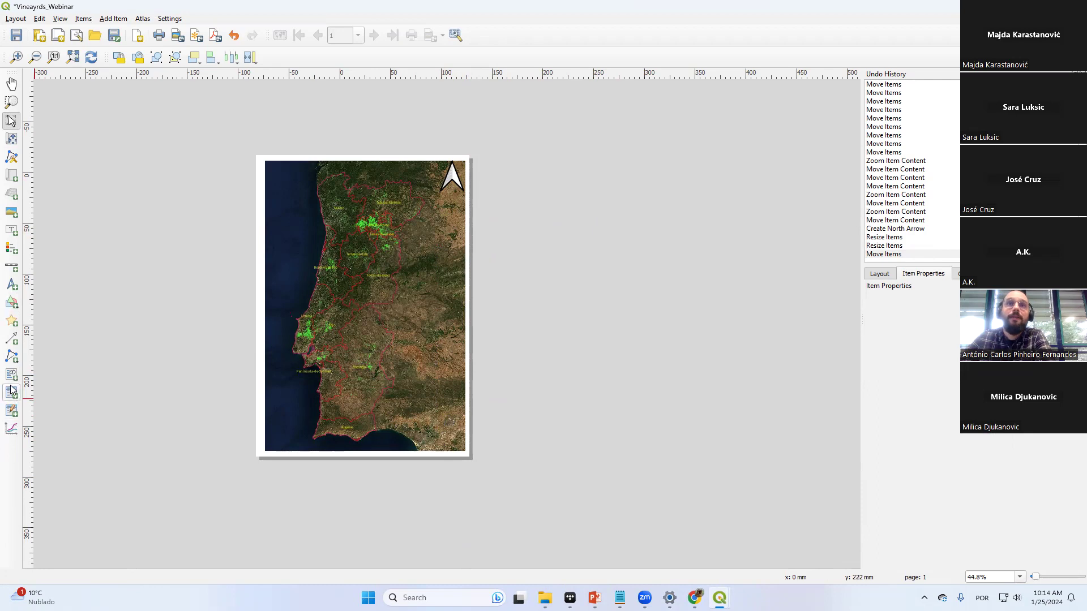
Add a scale bar in kilometres linked to Map 1 and place it in the lower-right corner of the map
click(19, 271)
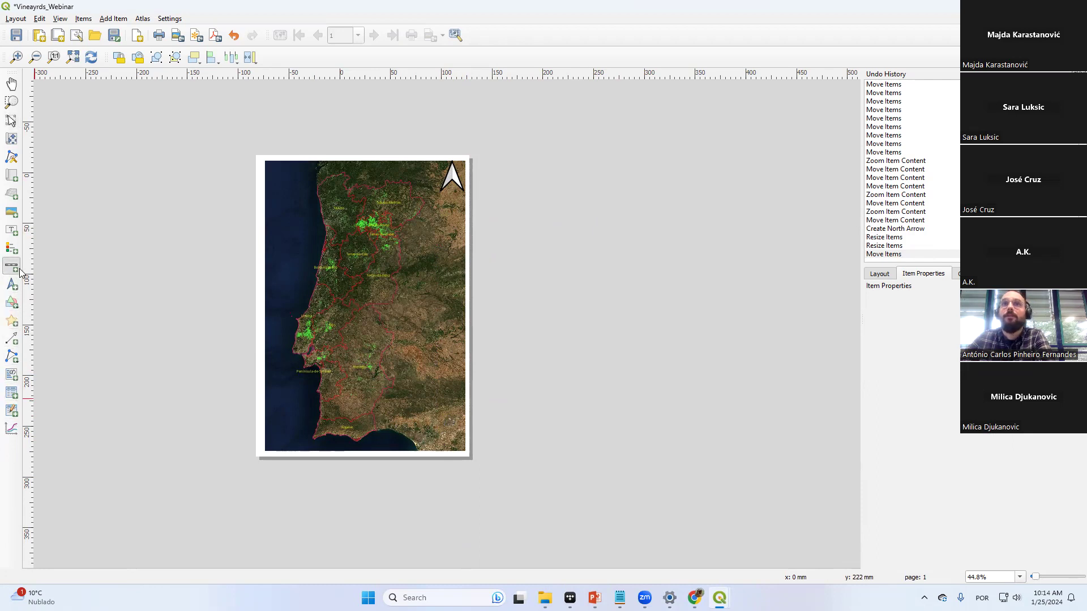
click(410, 412)
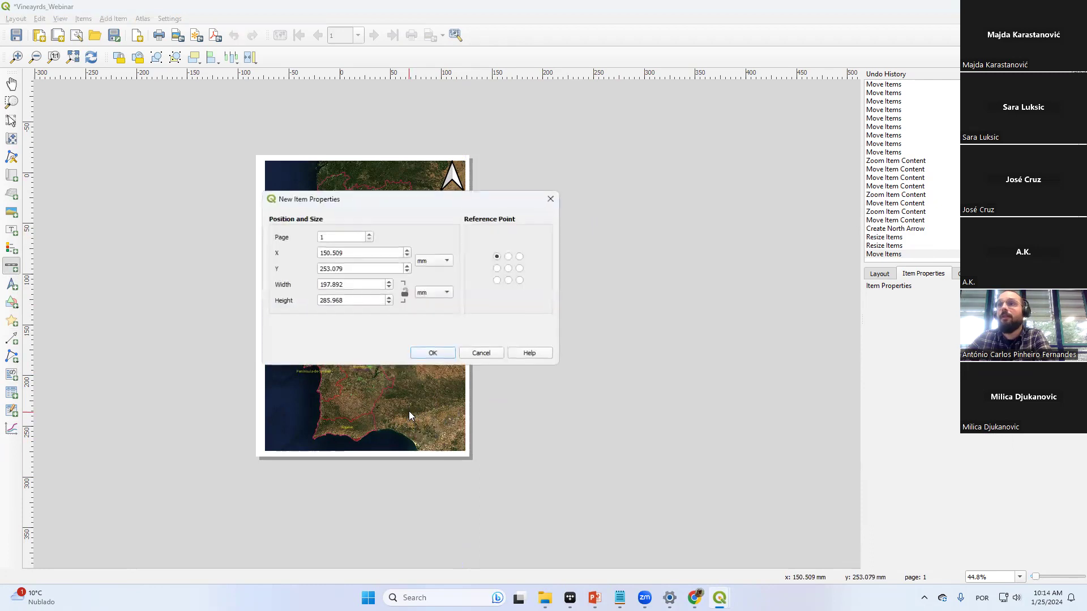
click(441, 354)
drag(509, 347, 527, 370)
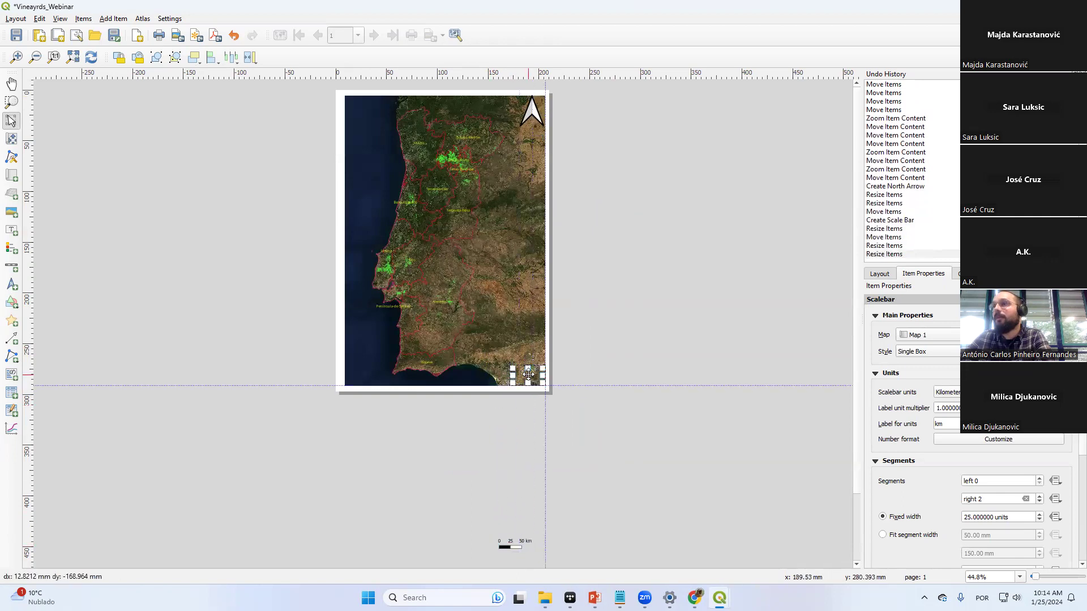
click(601, 434)
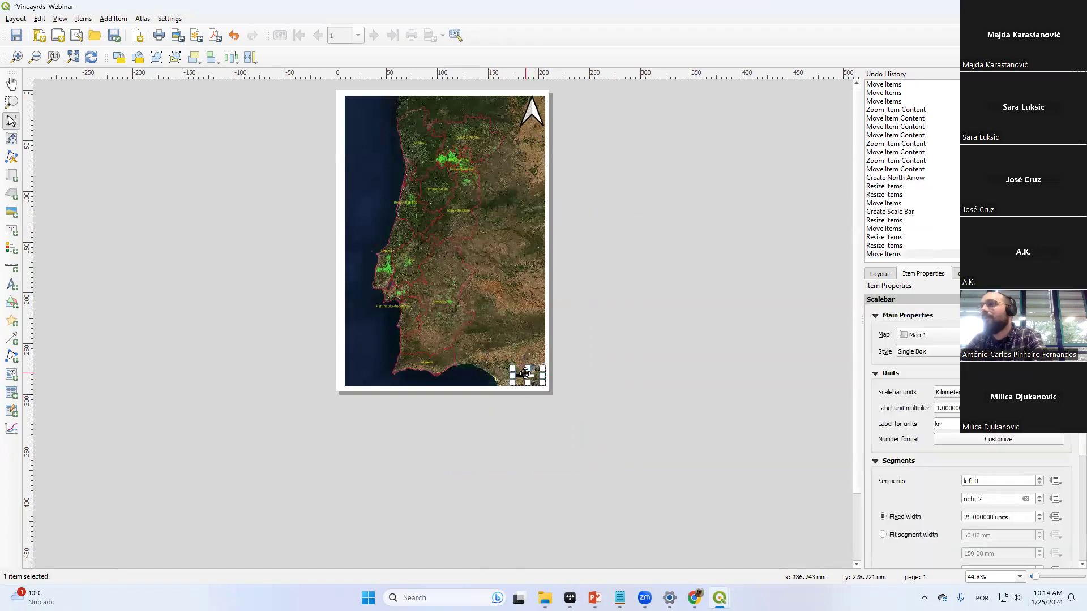
Enable a background behind the scale bar so it stands out from the satellite imagery
scroll(917, 453, down, 3)
scroll(917, 453, up, 3)
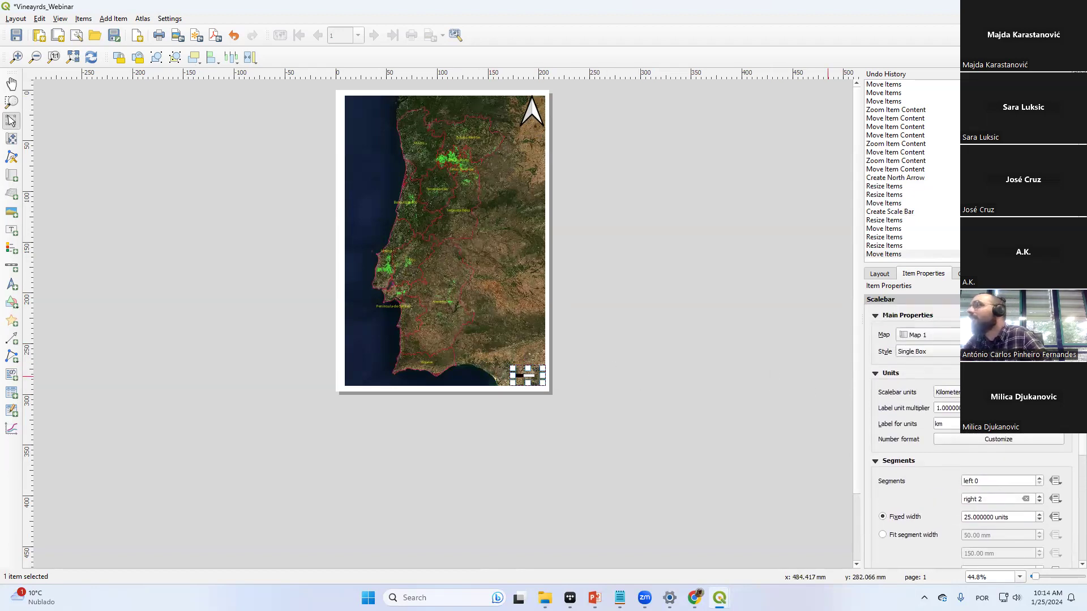
scroll(1071, 457, down, 5)
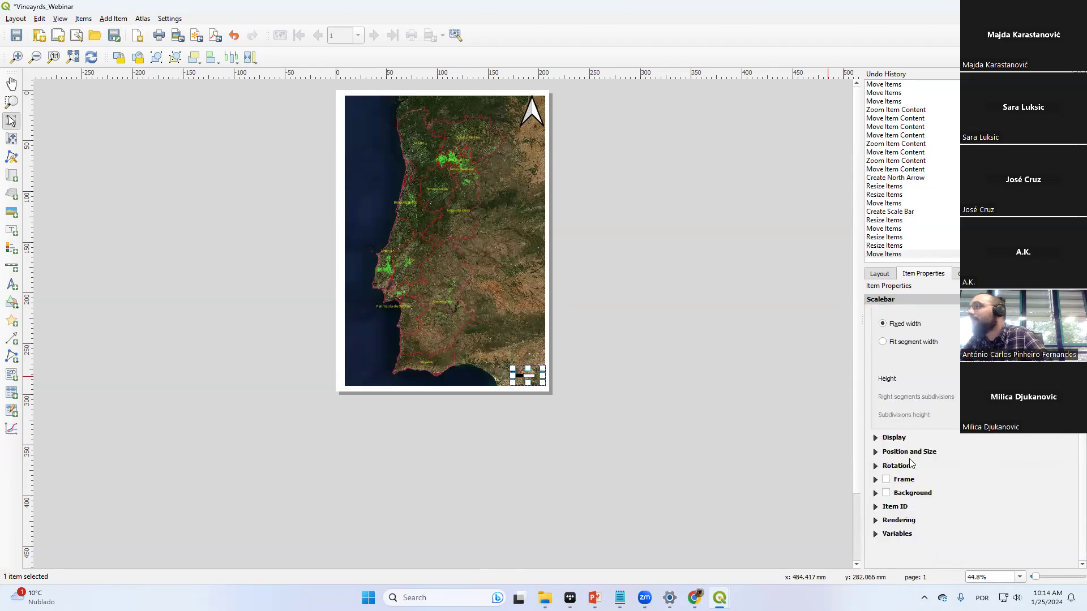
click(876, 441)
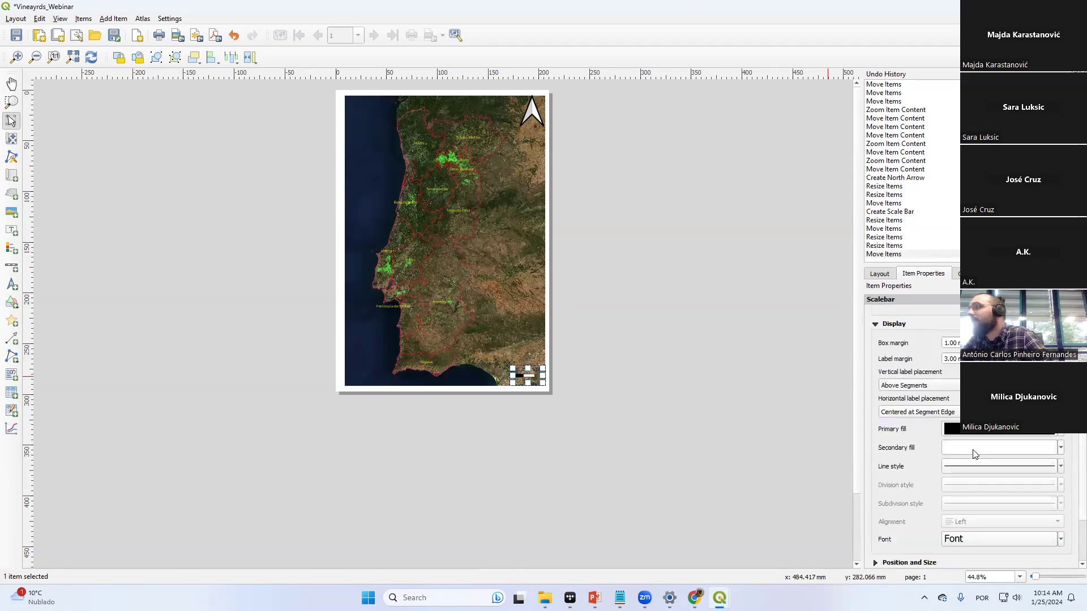
click(875, 326)
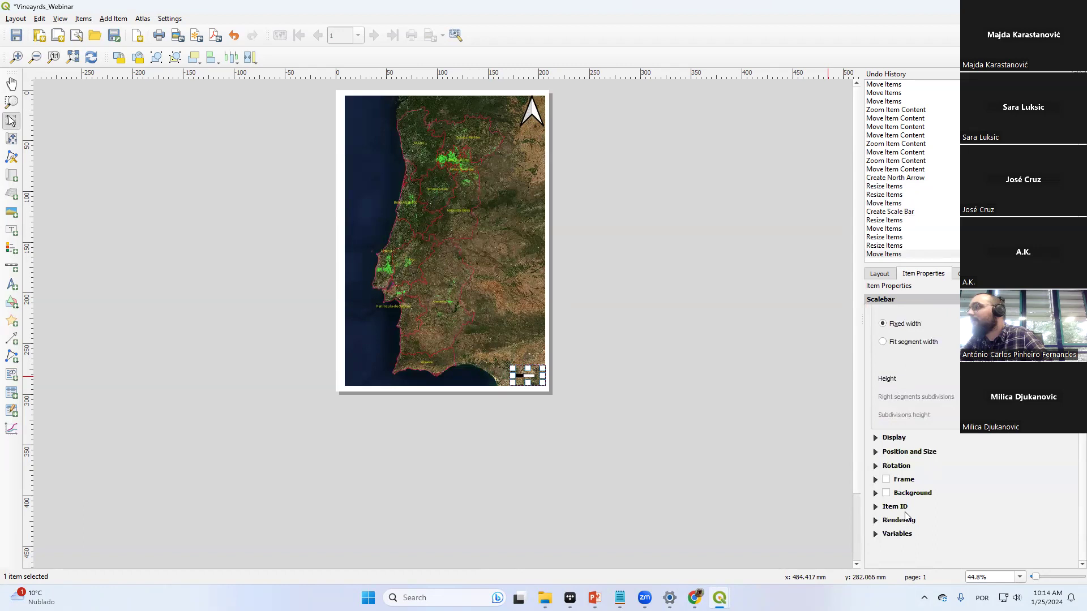
click(876, 494)
click(886, 493)
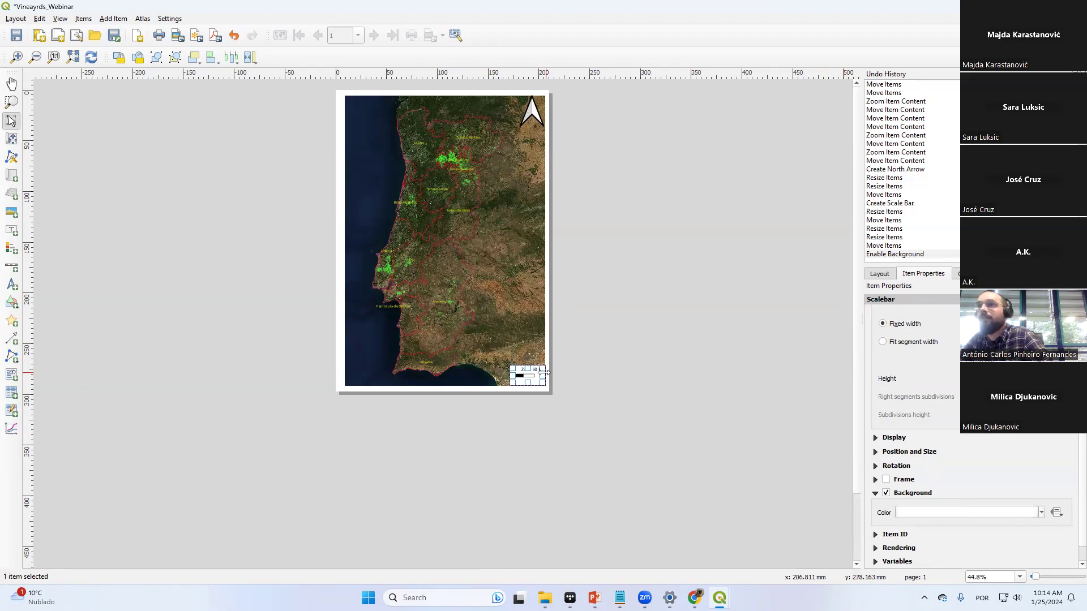
Try red as the scale bar's background colour, restore white and deselect the layout items
click(1040, 514)
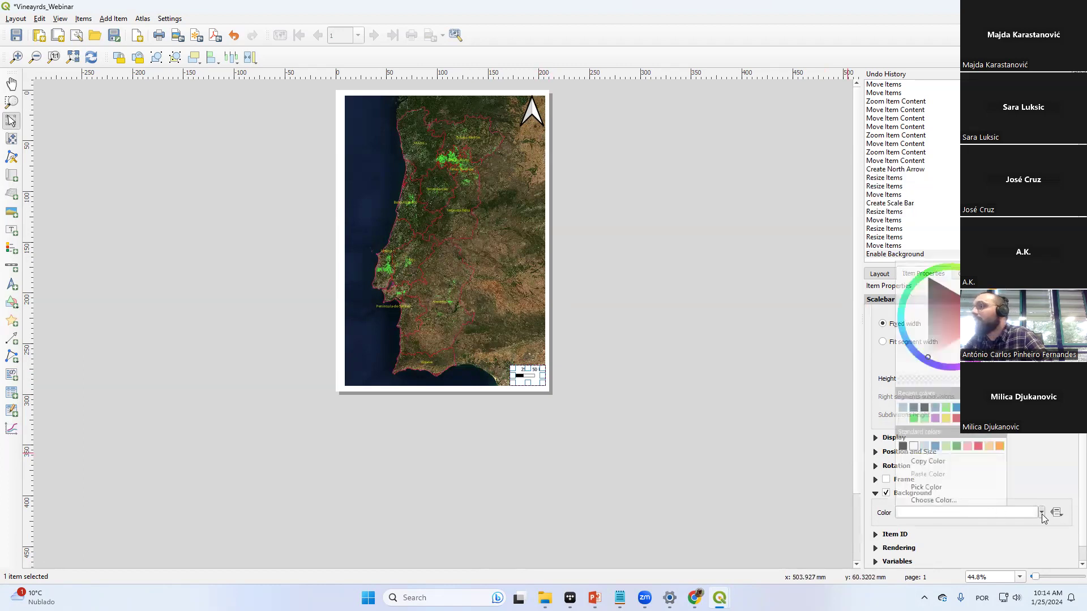
click(981, 452)
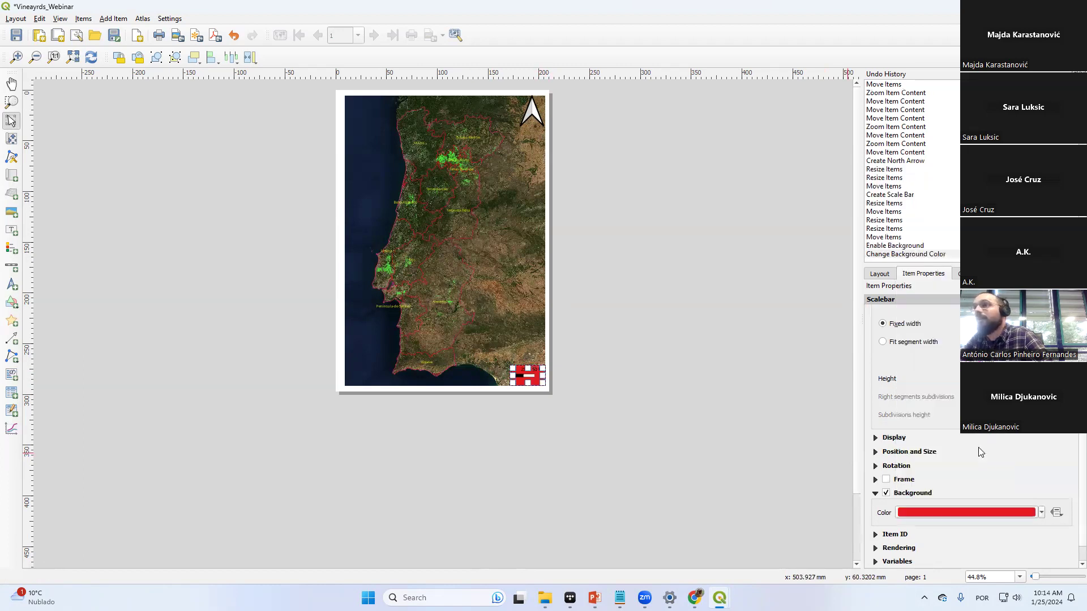
click(1042, 513)
click(914, 446)
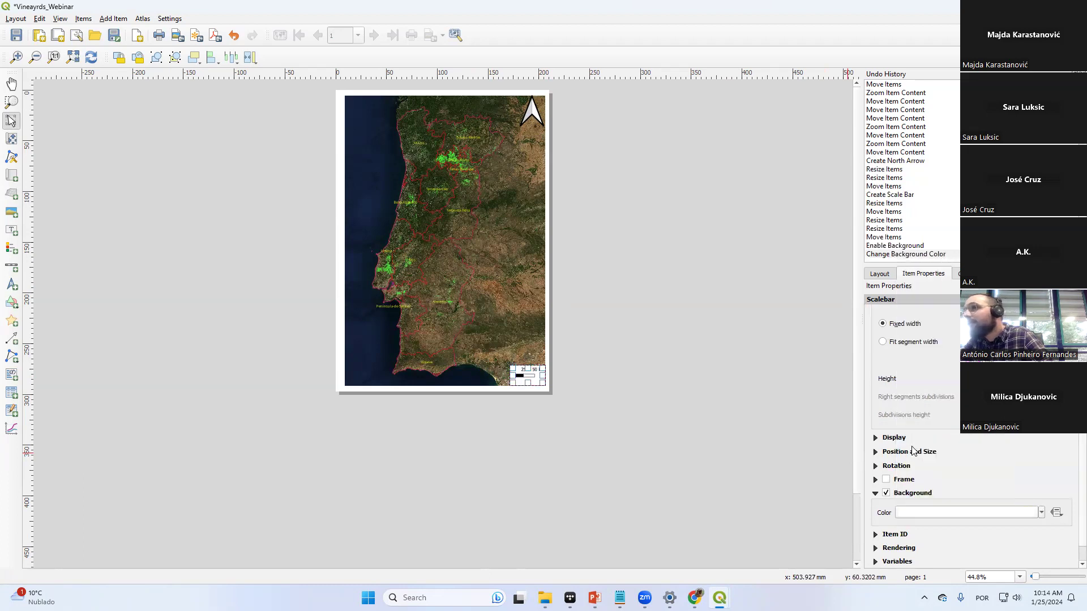
click(662, 348)
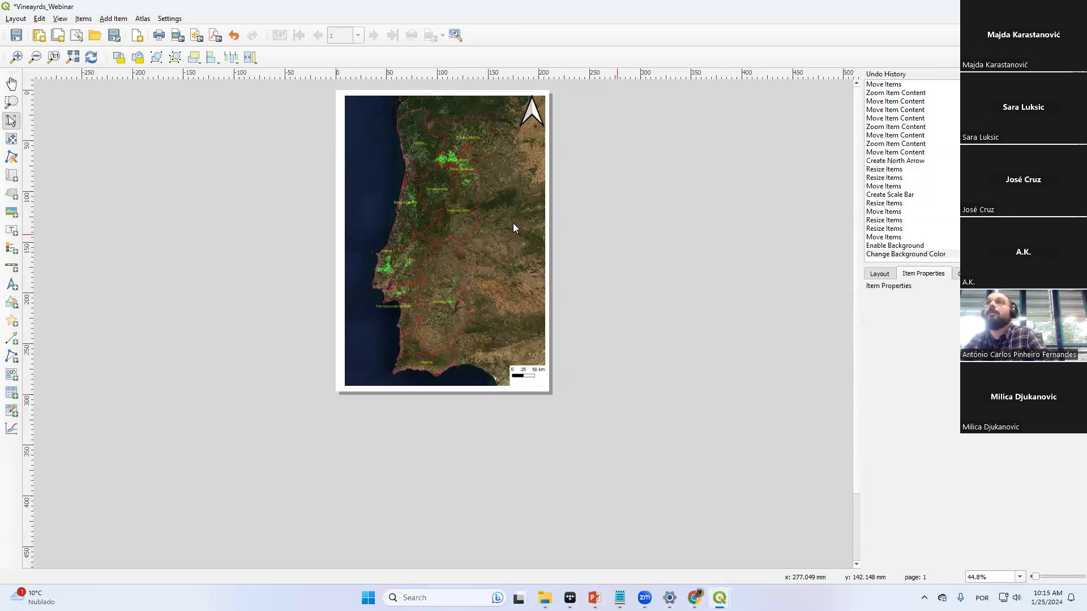
click(513, 224)
click(653, 209)
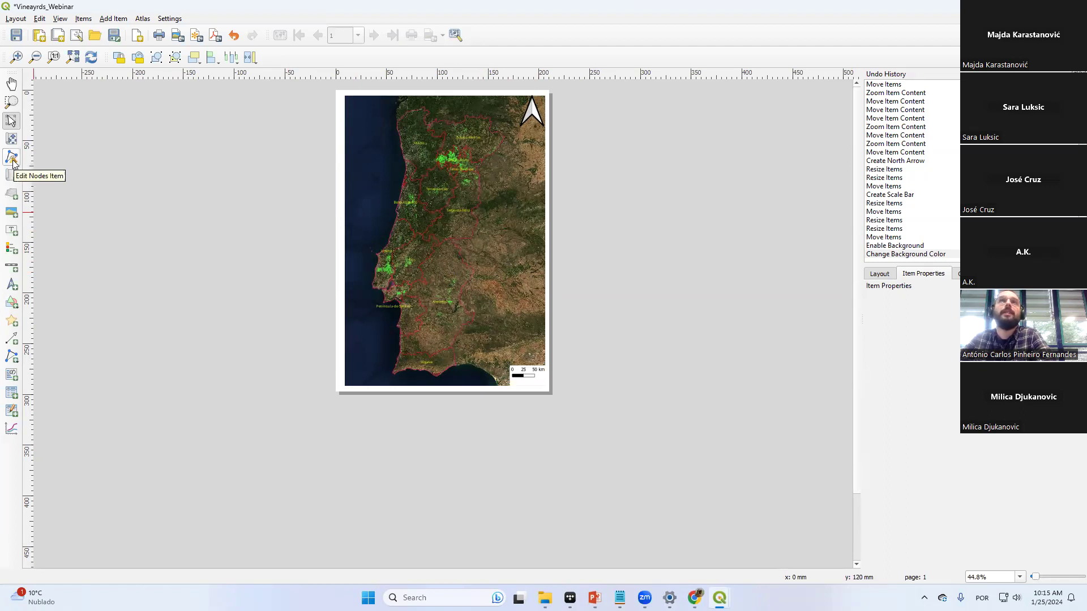
Add a legend to the layout and place it over the southeastern part of the map, above the scale bar
click(11, 251)
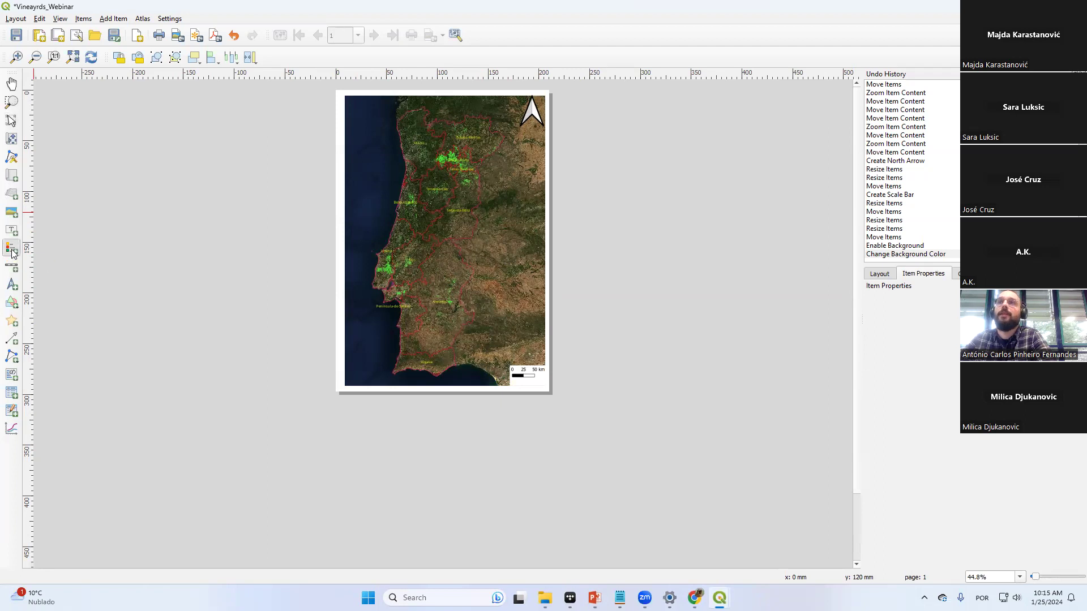
drag(354, 325, 380, 367)
drag(394, 438, 508, 400)
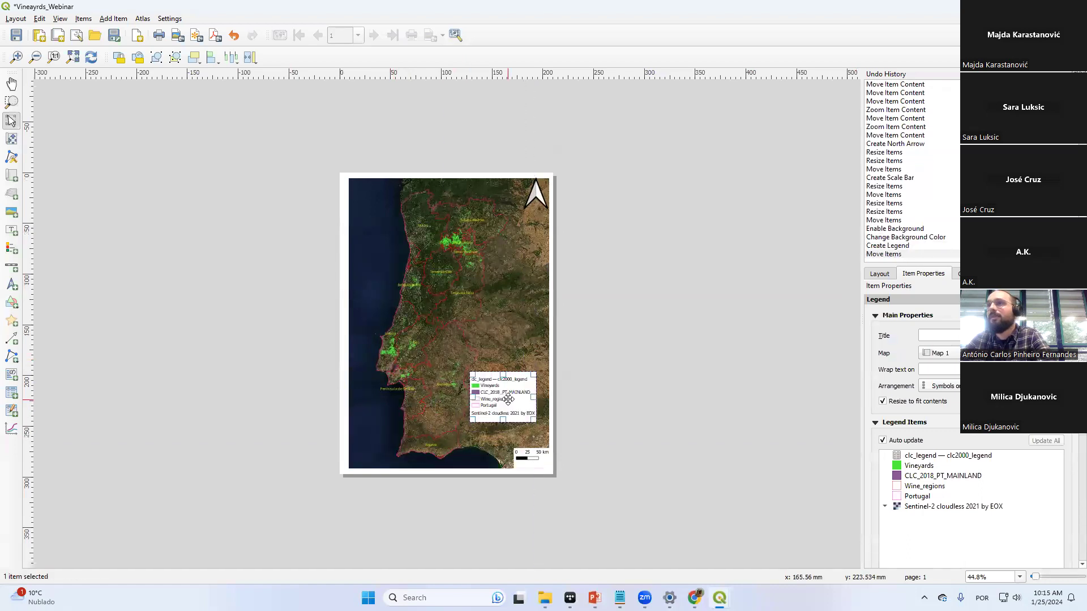
scroll(509, 400, up, 1)
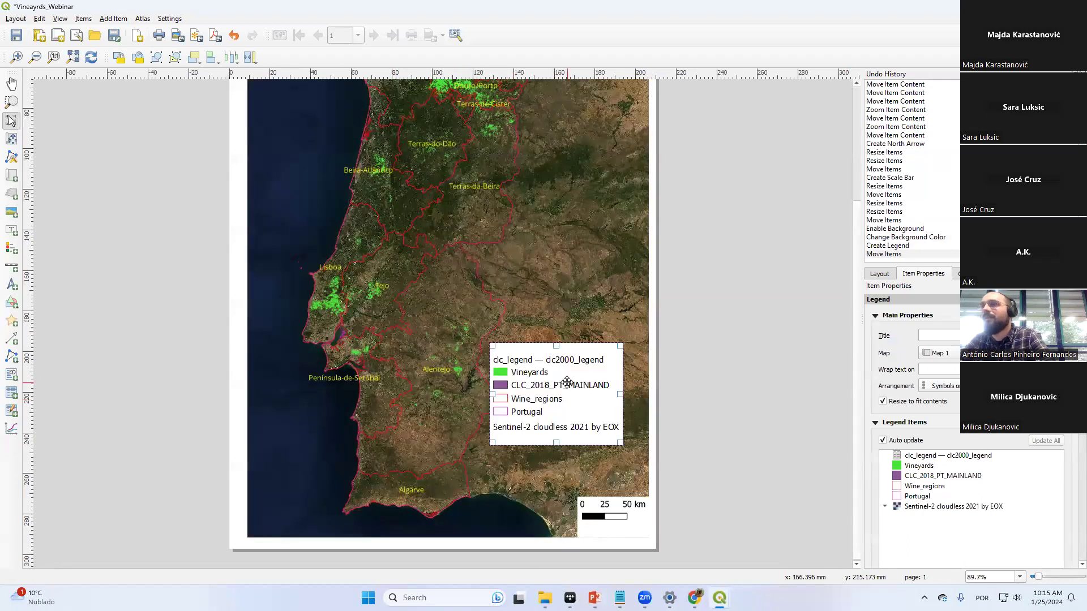
scroll(567, 382, up, 1)
scroll(658, 383, down, 1)
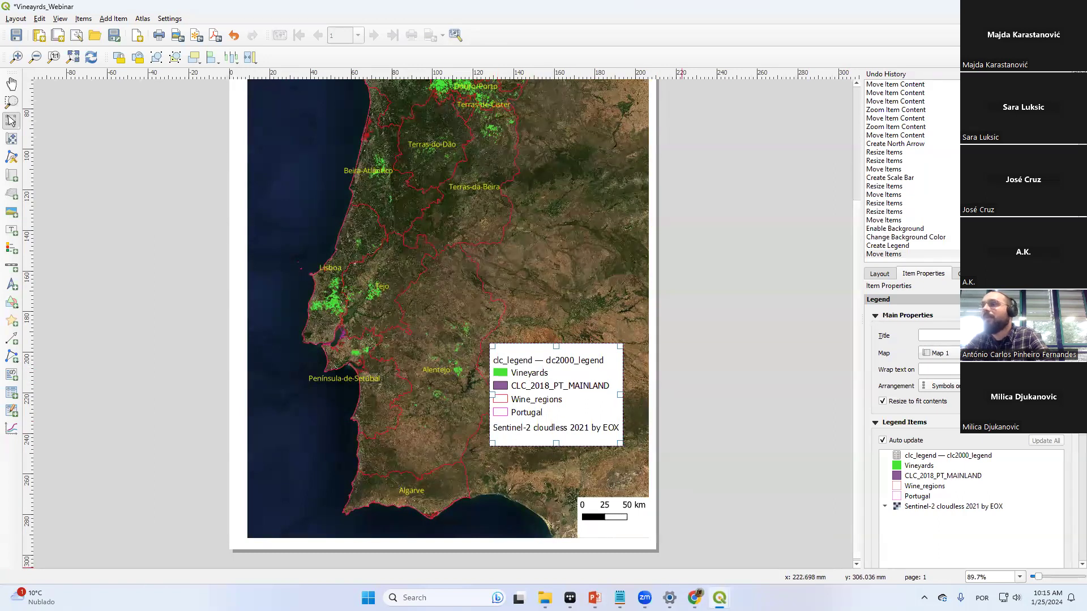
Switch to the main QGIS window to check the project's layer list, and return to the Vineayrds_Webinar layout
mouse_move(720, 597)
click(696, 543)
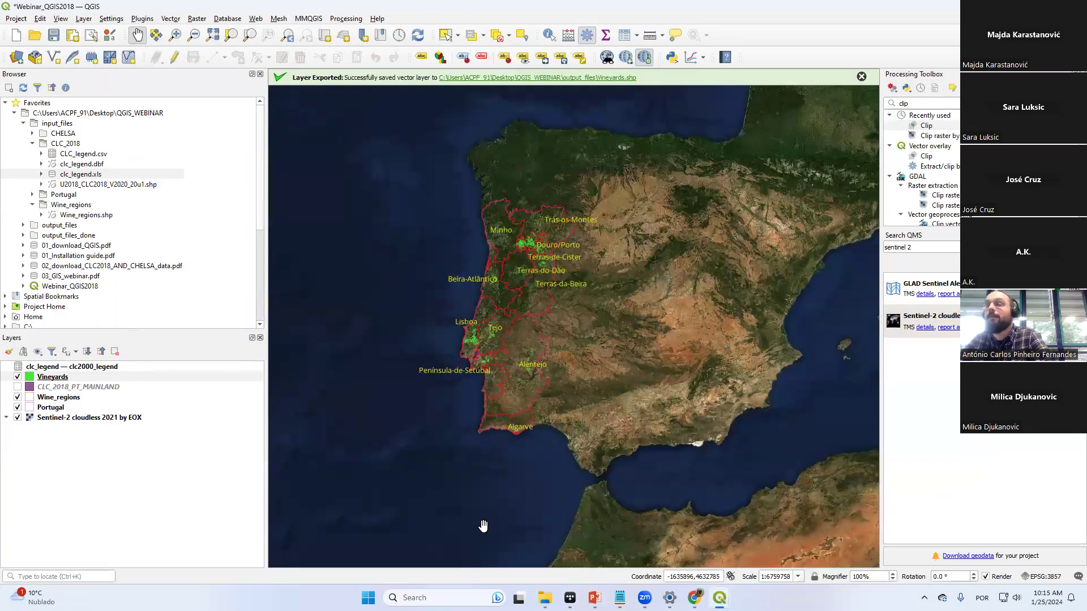
mouse_move(720, 598)
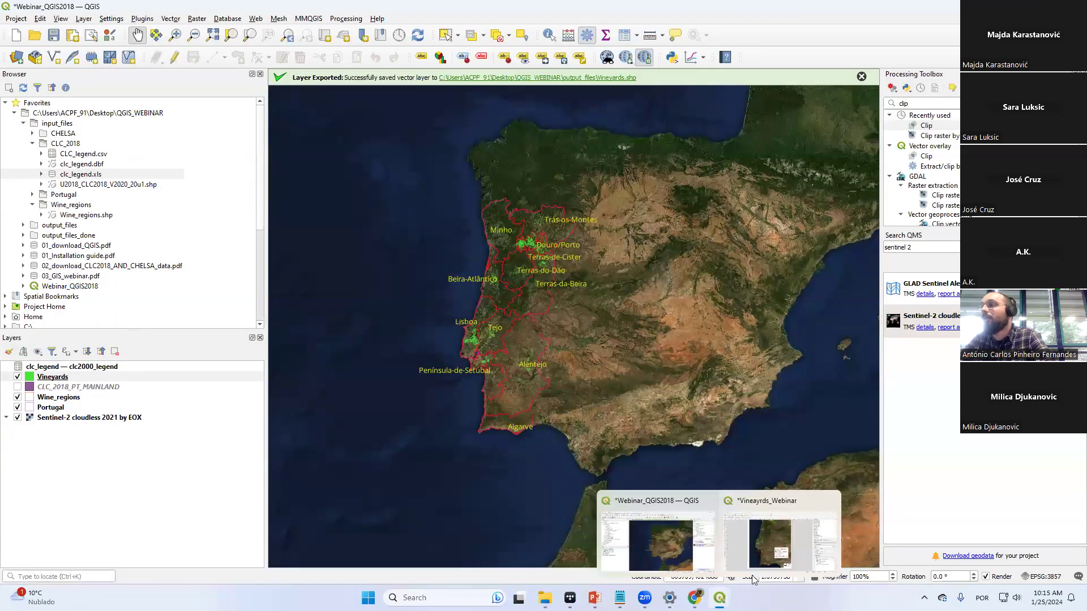
click(769, 542)
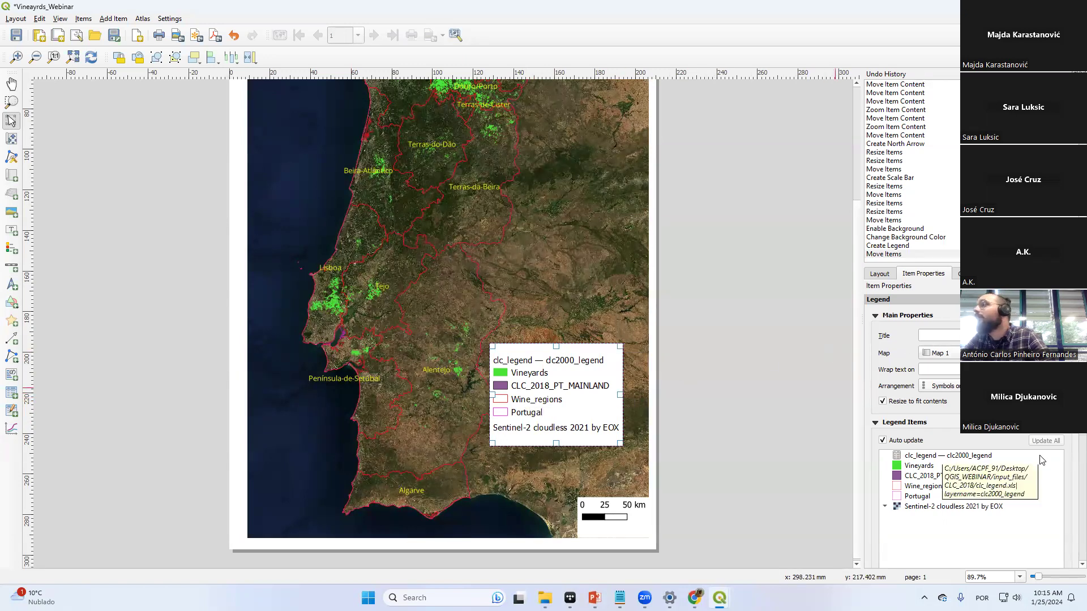
Turn off the legend's auto update and hide its Sentinel-2 cloudless 2021 by EOX and clc_legend entries
scroll(1072, 442, down, 2)
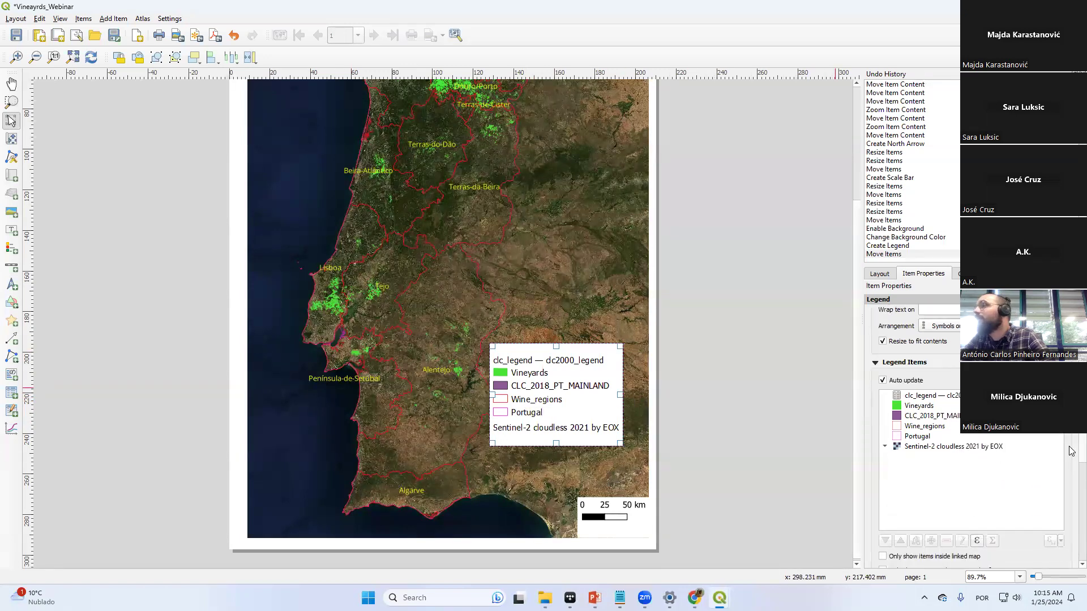
click(884, 380)
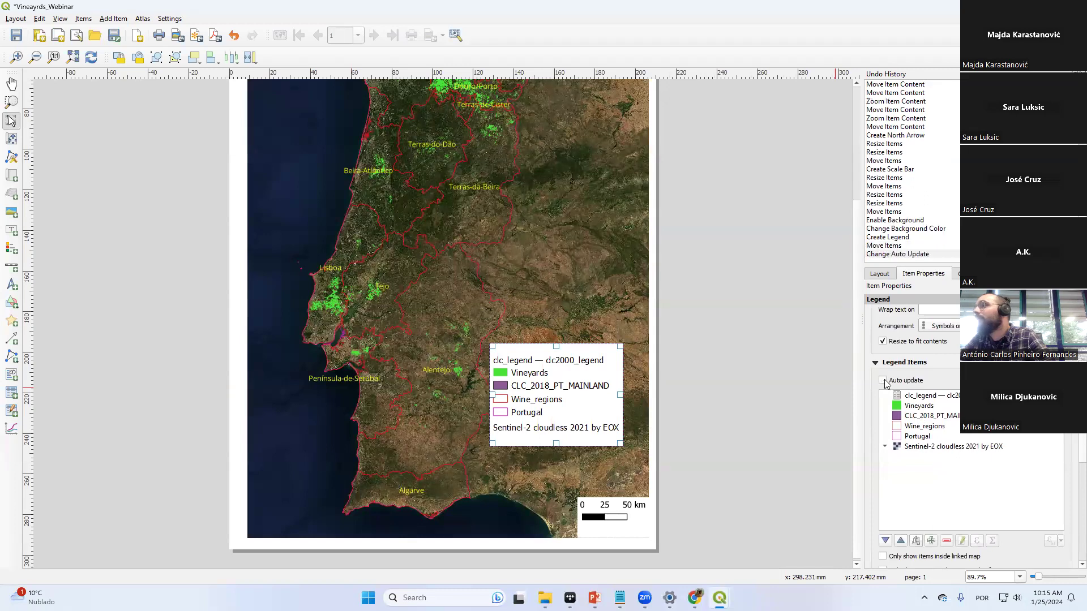
click(930, 447)
right_click(931, 448)
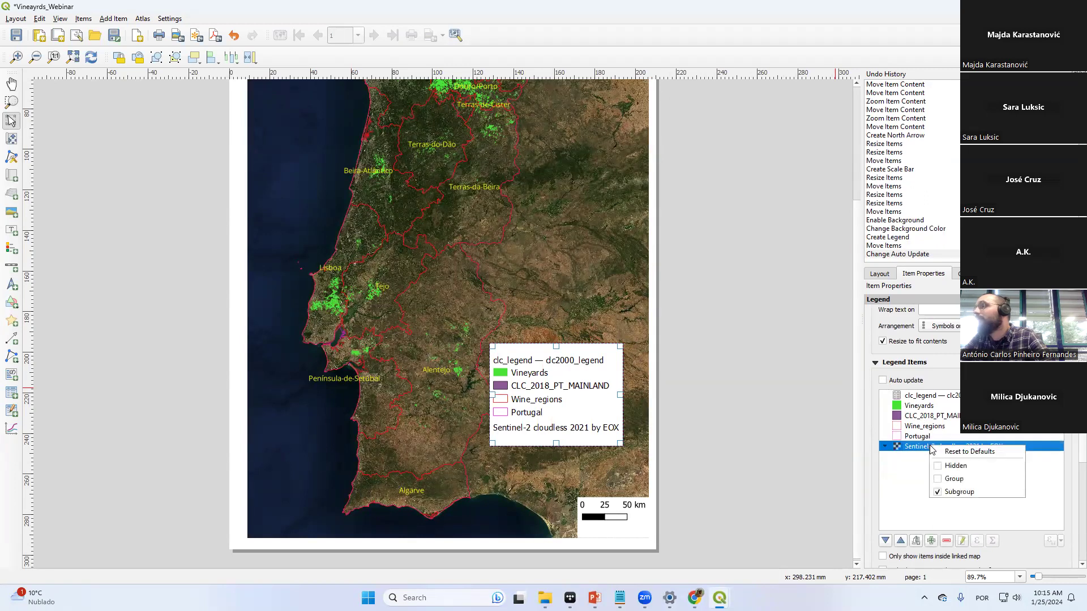
click(937, 467)
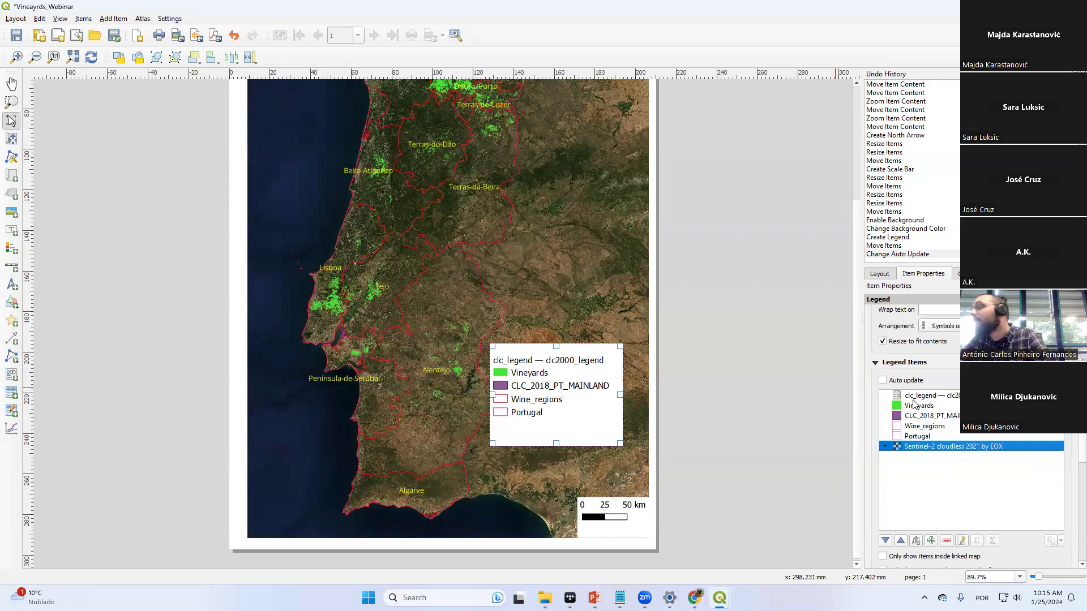
right_click(913, 398)
click(923, 420)
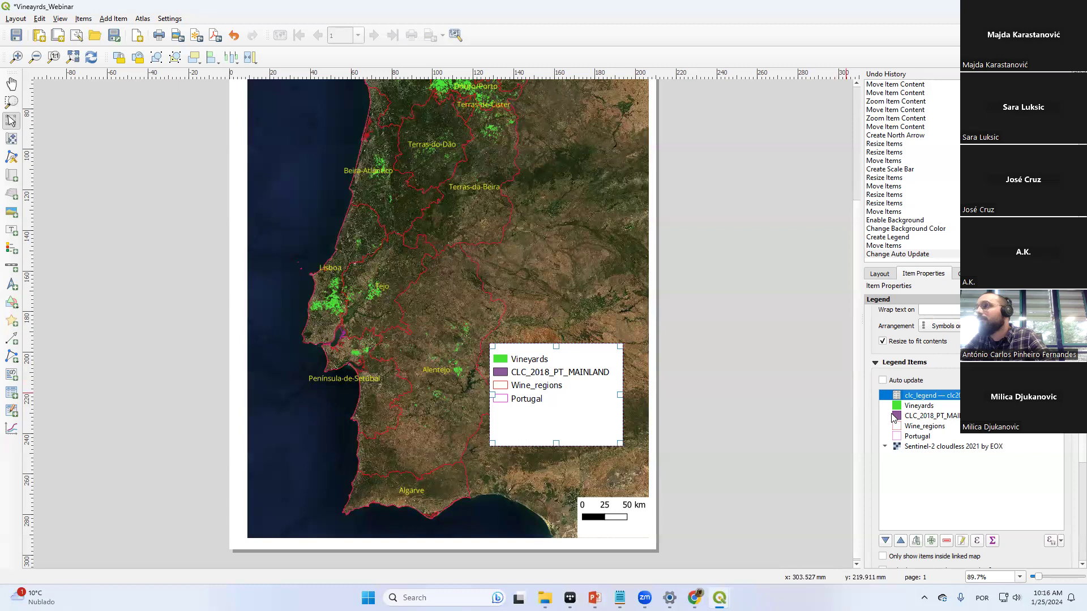
Try to hide the CLC_2018_PT_MAINLAND entry in the legend
right_click(916, 415)
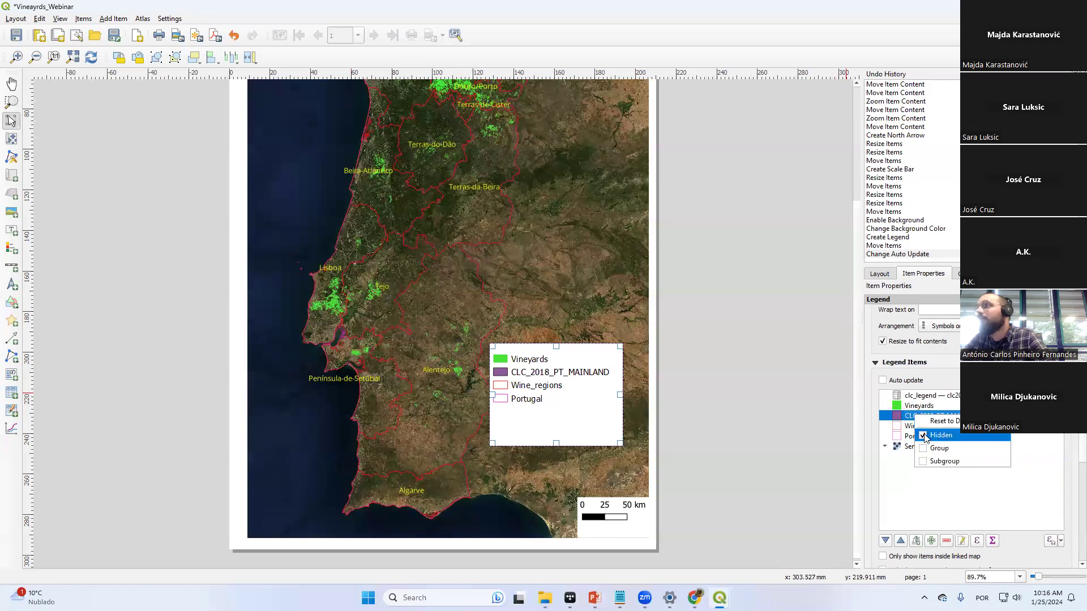
click(904, 490)
right_click(916, 415)
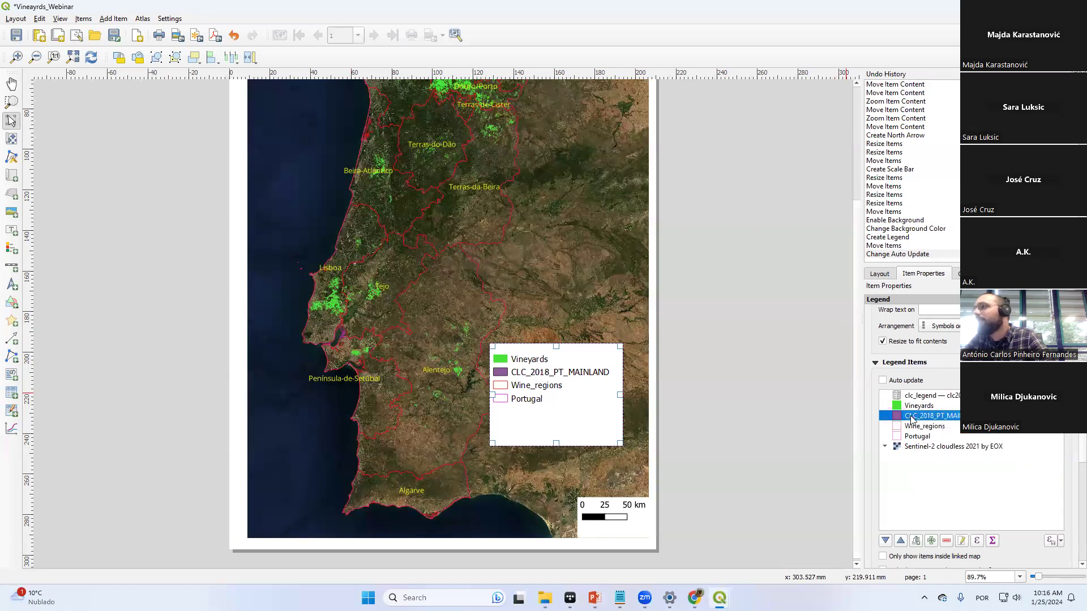
click(921, 441)
right_click(916, 420)
click(926, 439)
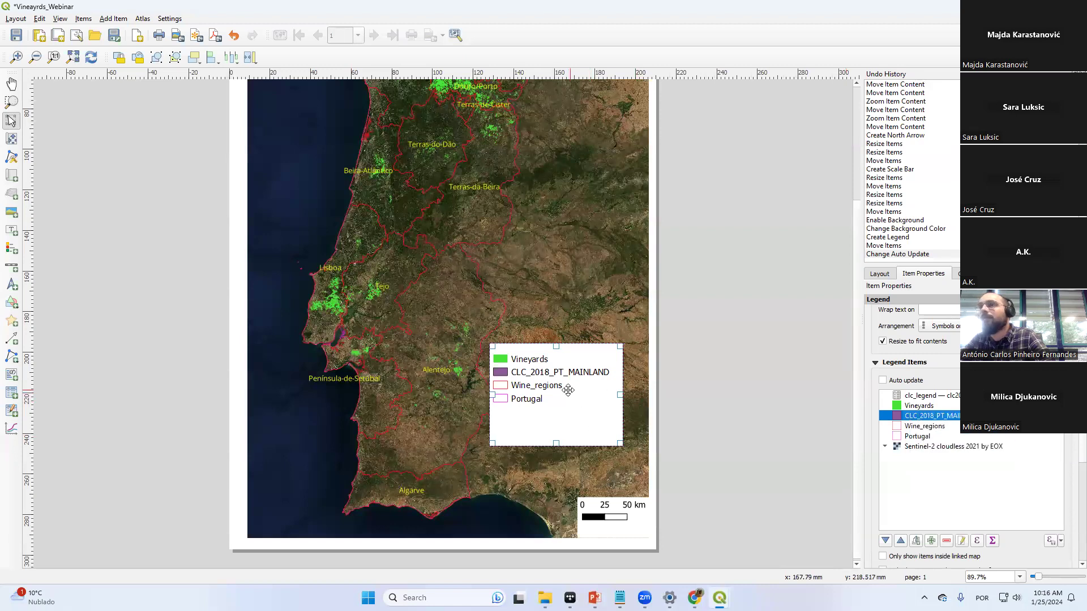
Reduce the legend's height and move it to the lower-right part of the map, directly above the scale bar
drag(556, 346, 556, 376)
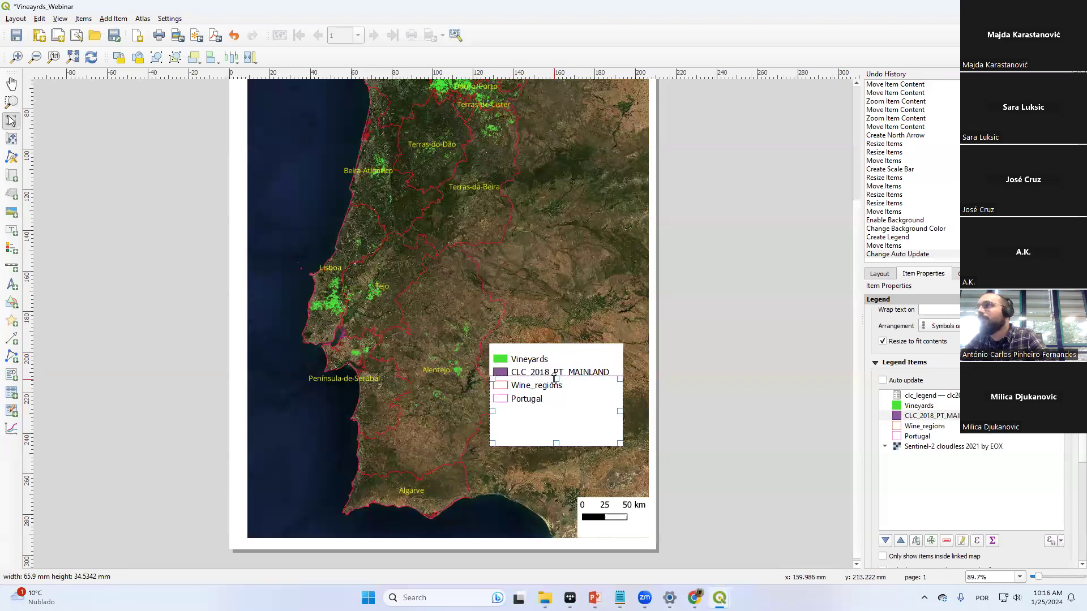
click(914, 418)
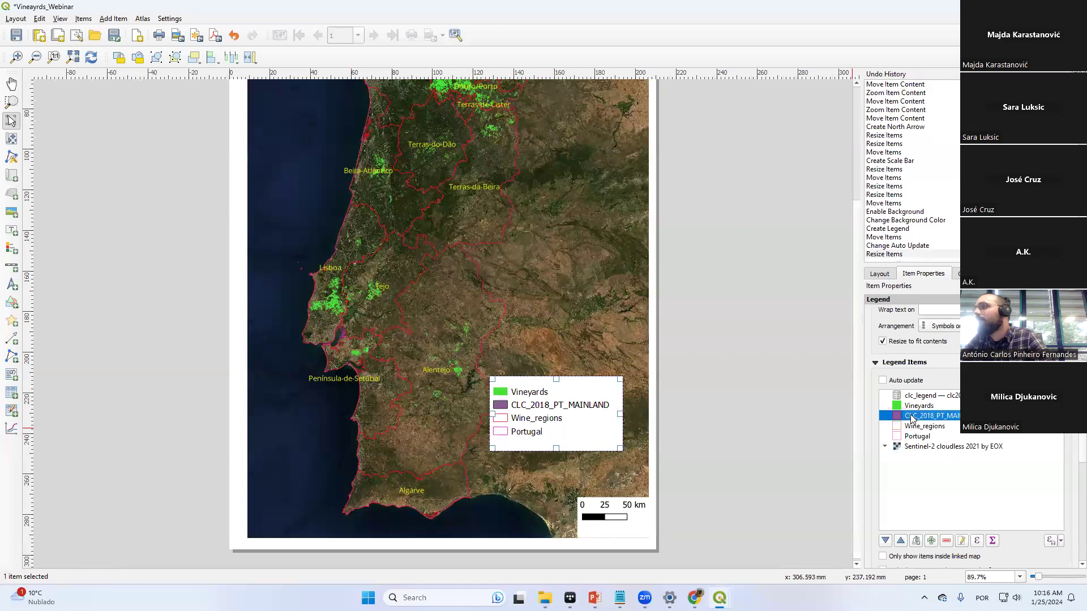
right_click(913, 419)
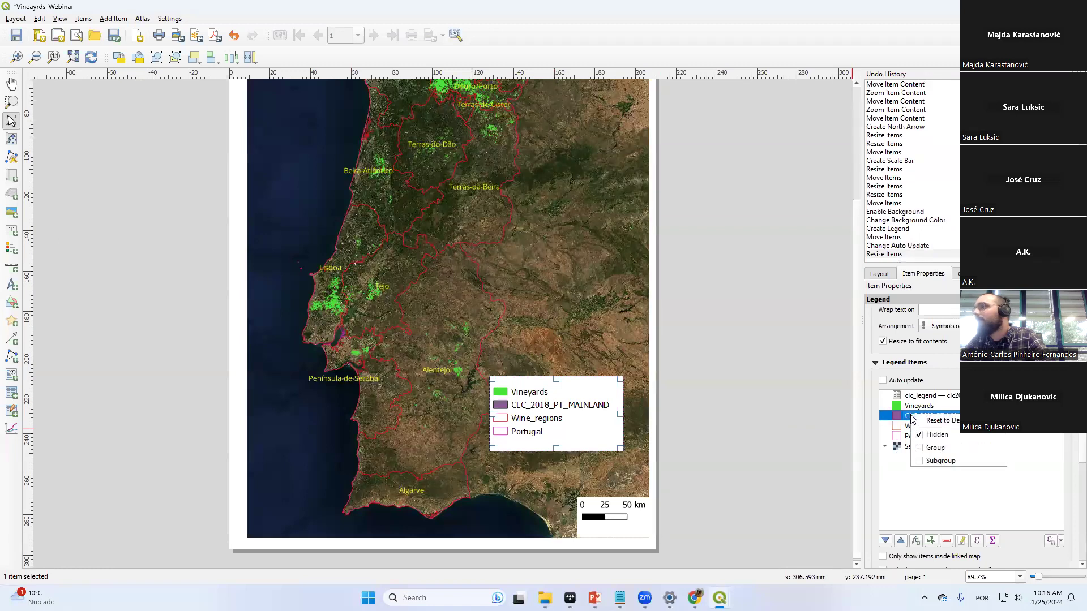
key(Escape)
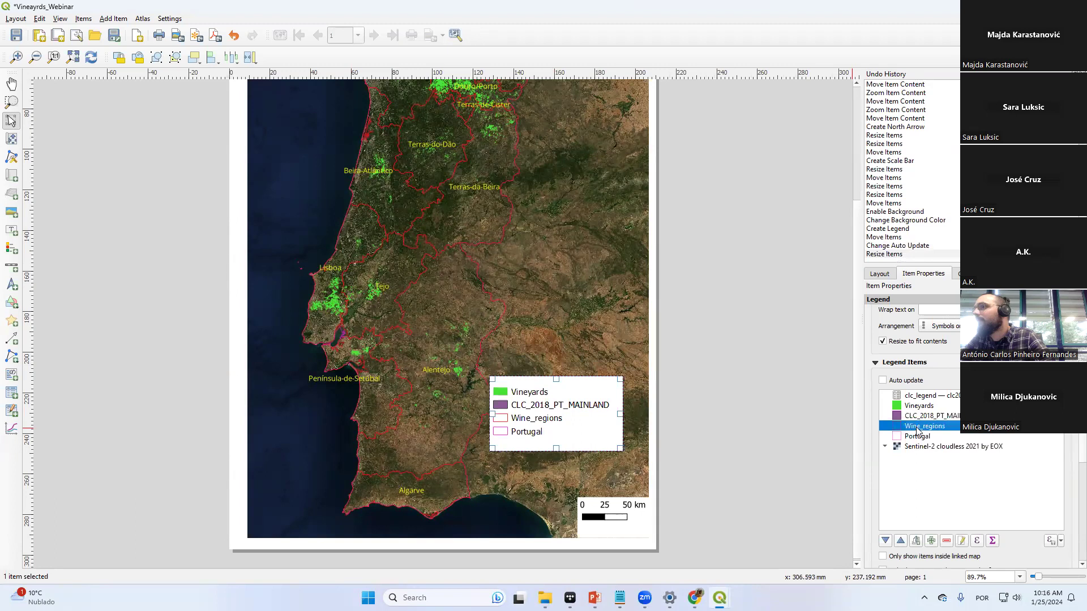
drag(583, 406, 610, 453)
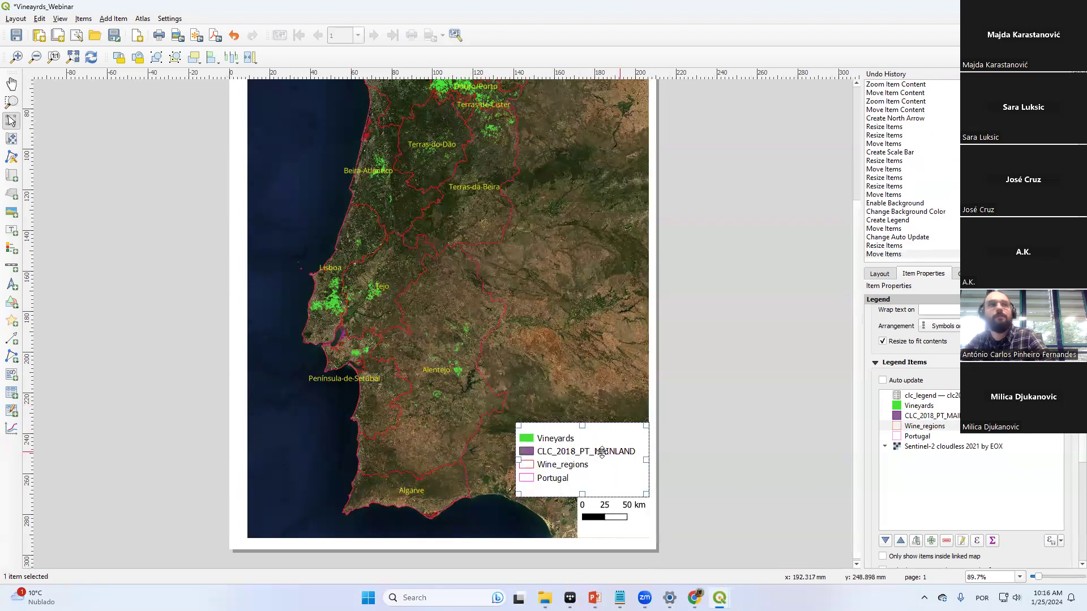
Switch to the main QGIS window, make CLC_2018_PT_MAINLAND visible and move it below the Portugal layer
mouse_move(715, 584)
click(673, 535)
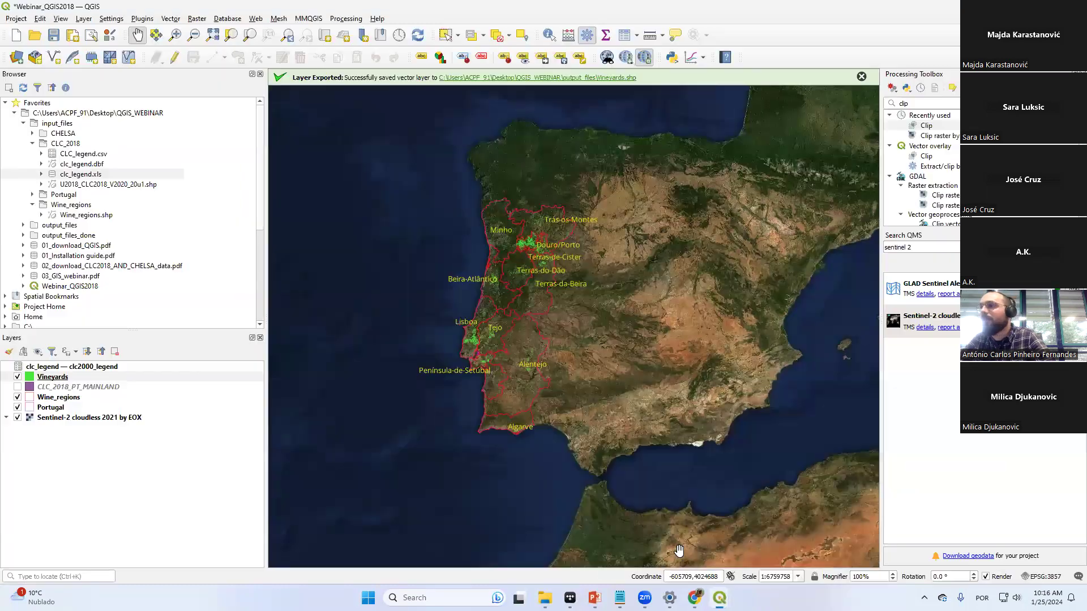
click(17, 387)
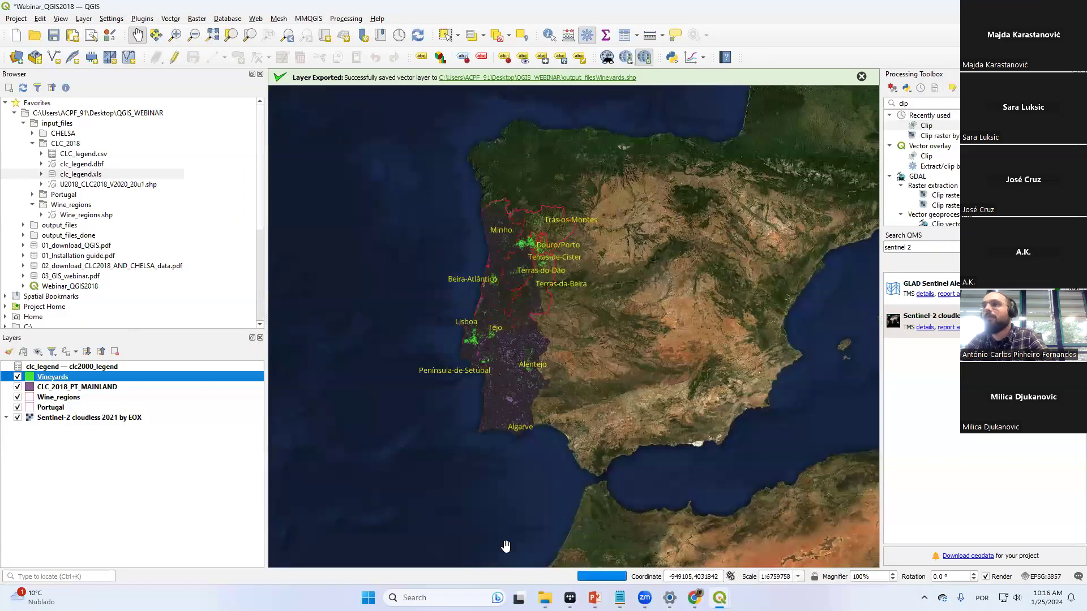
mouse_move(27, 390)
mouse_down()
mouse_move(37, 422)
mouse_move(36, 412)
mouse_up()
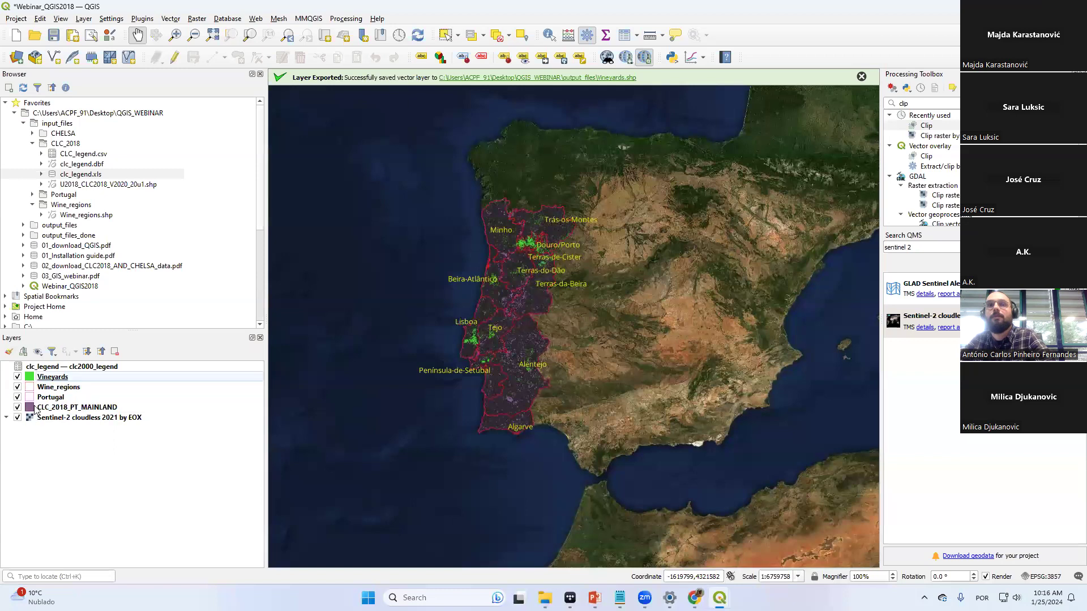
Remove the CLC_2018_PT_MAINLAND layer from the project
click(35, 408)
right_click(49, 408)
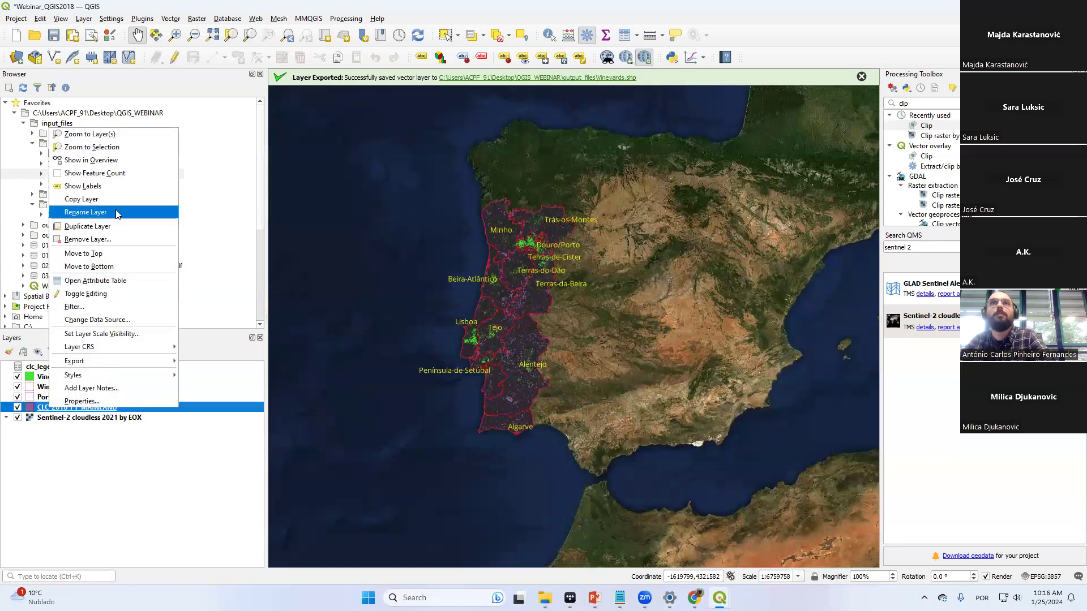
click(96, 239)
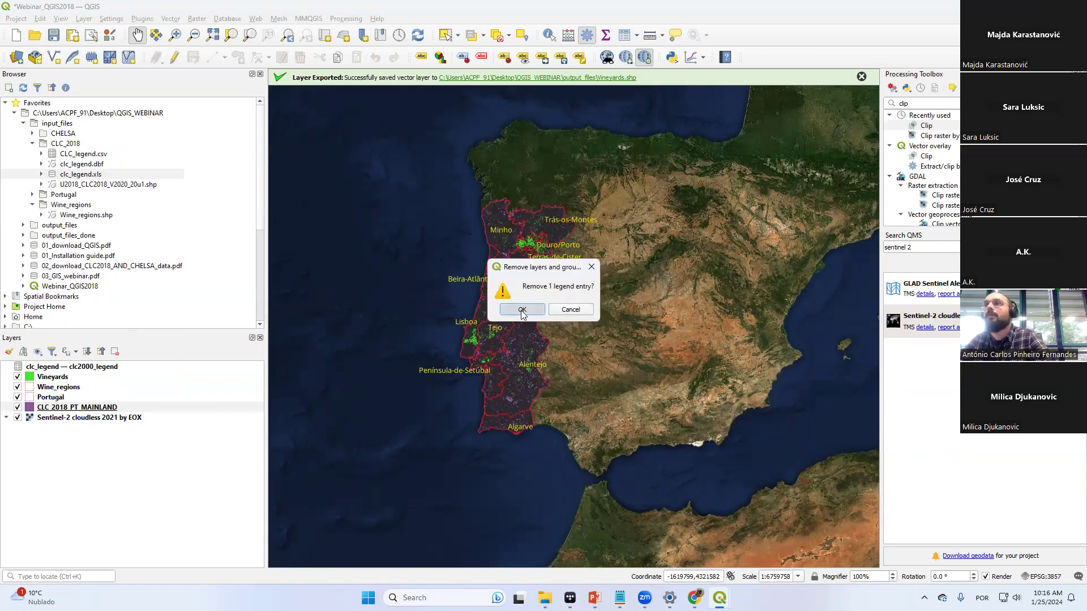
click(522, 310)
Switch to the print layout window and hide the Sentinel-2 cloudless 2021 by EOX and clc_legend entries in the legend
mouse_move(720, 598)
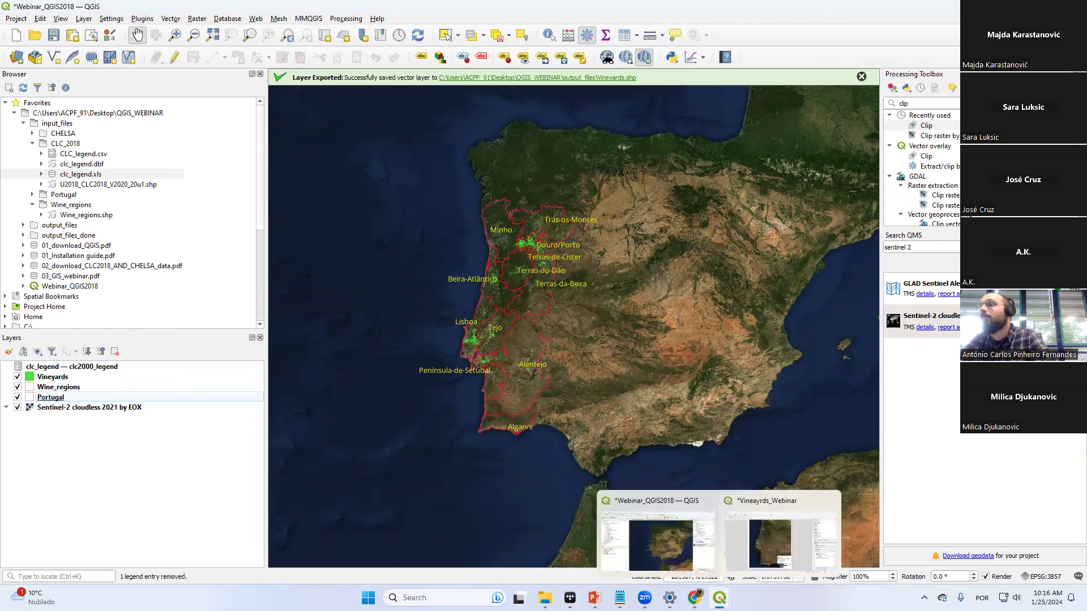
click(779, 538)
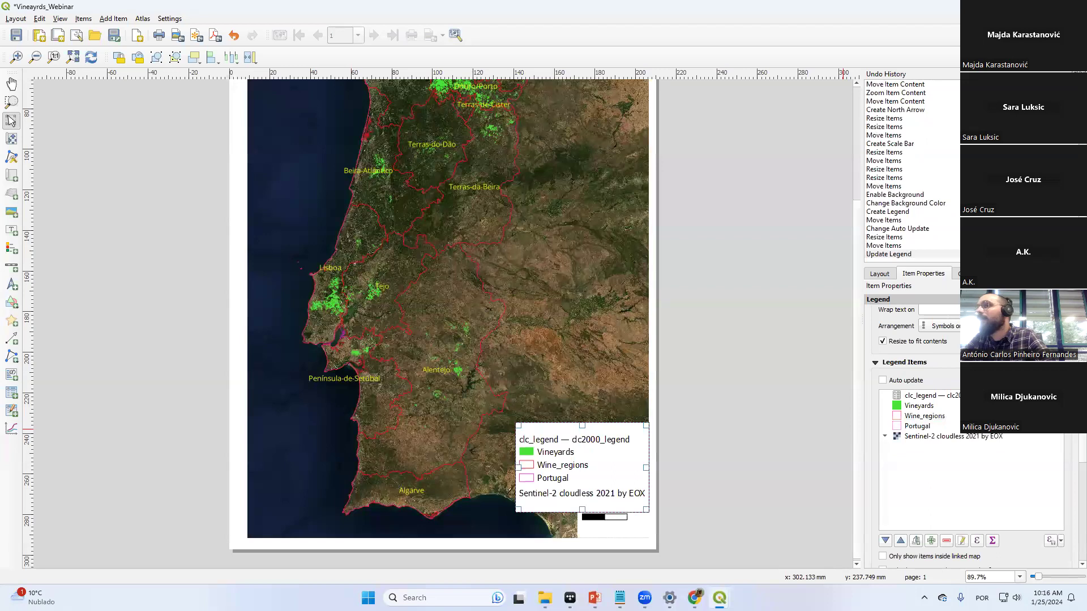
click(933, 438)
right_click(932, 437)
click(952, 455)
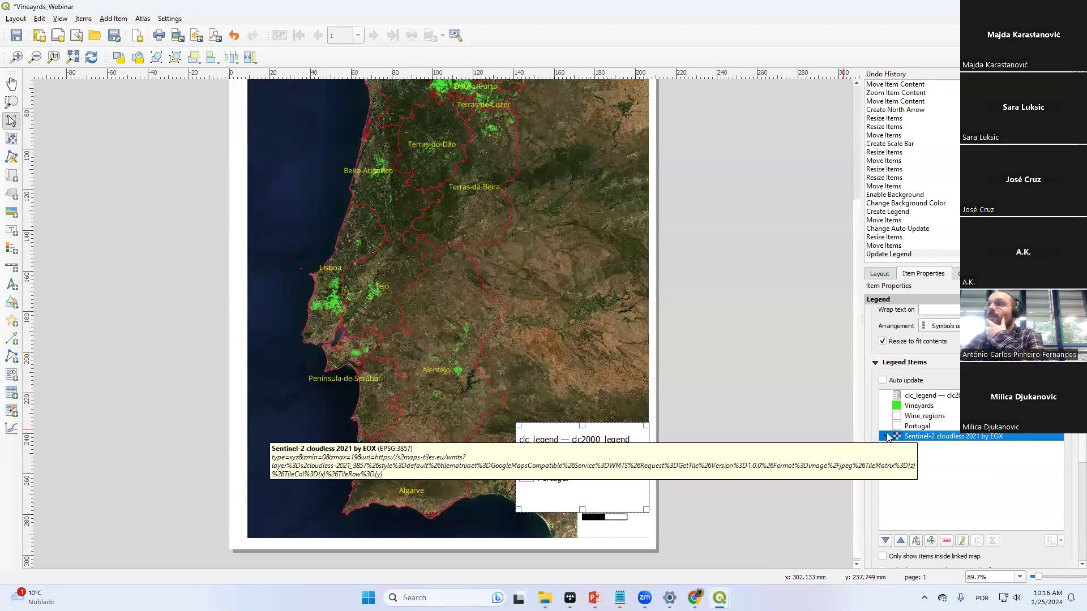
right_click(911, 398)
click(939, 418)
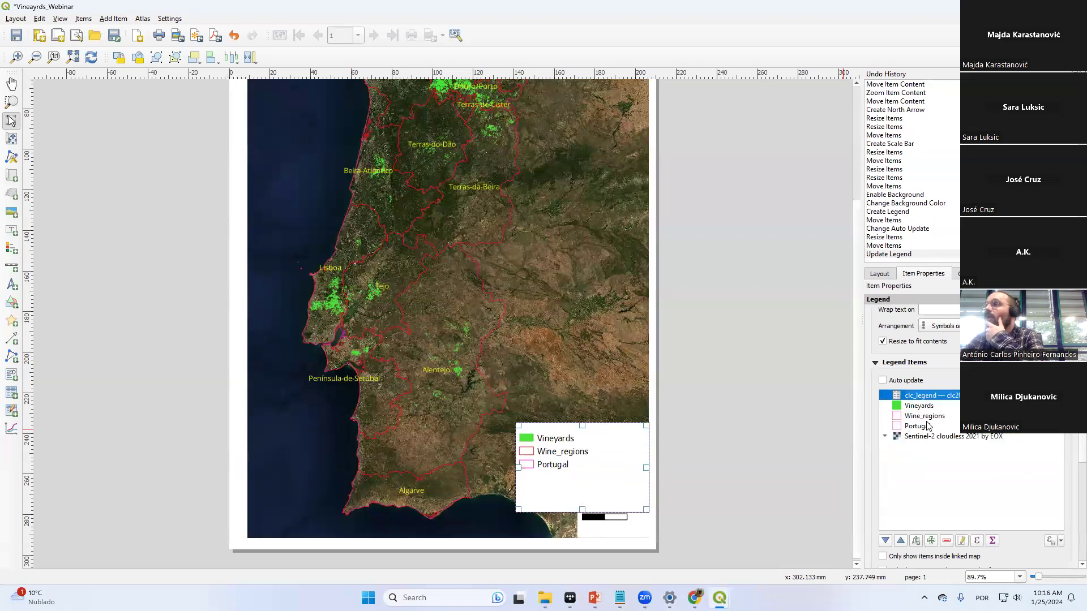
Move the legend up along the map's right edge, clear of the scale bar, and reduce its size to fit its entries
drag(583, 424, 596, 380)
click(711, 348)
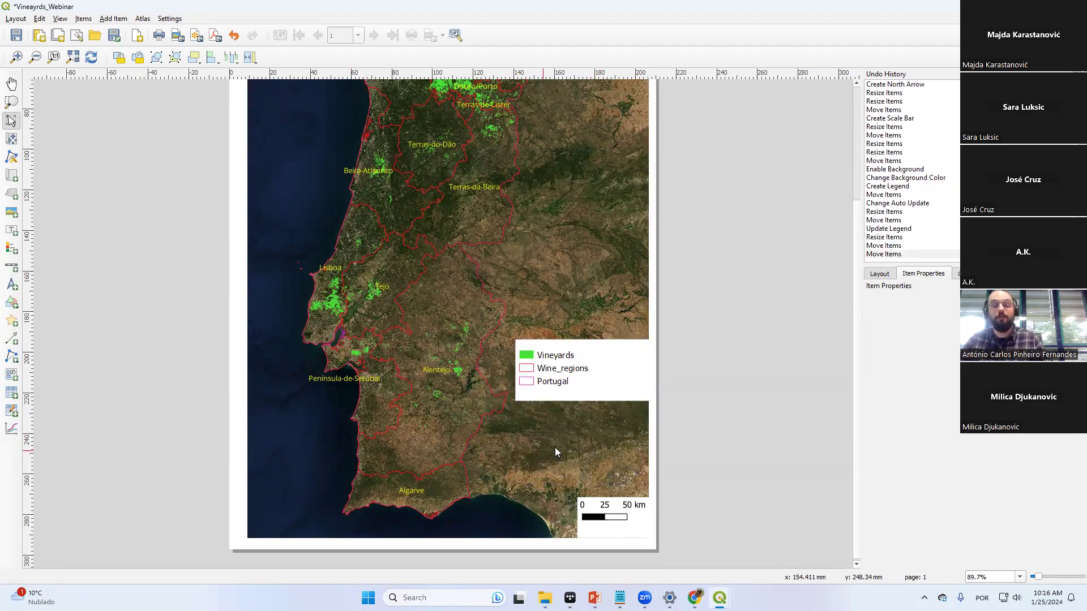
scroll(544, 419, down, 1)
scroll(529, 384, down, 4)
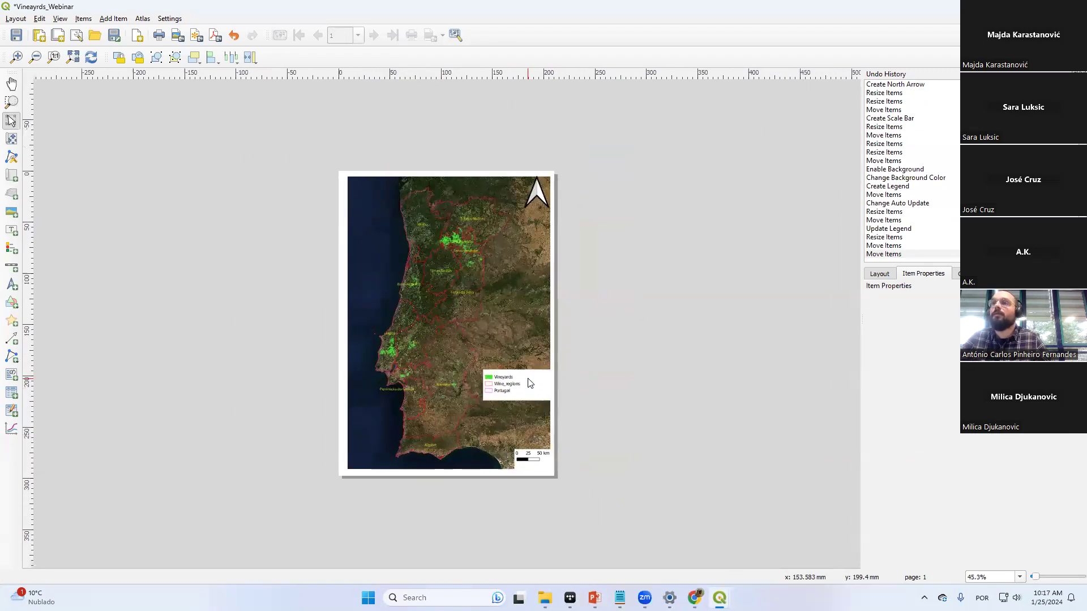
click(513, 380)
drag(482, 381, 518, 384)
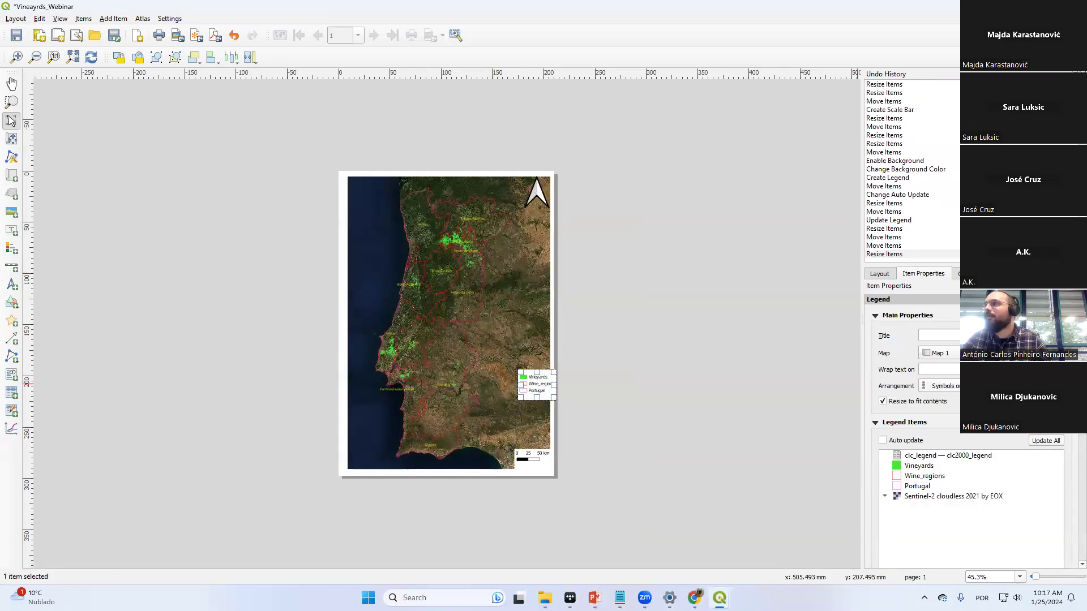
Set the font size of the legend's item labels to 20
click(875, 316)
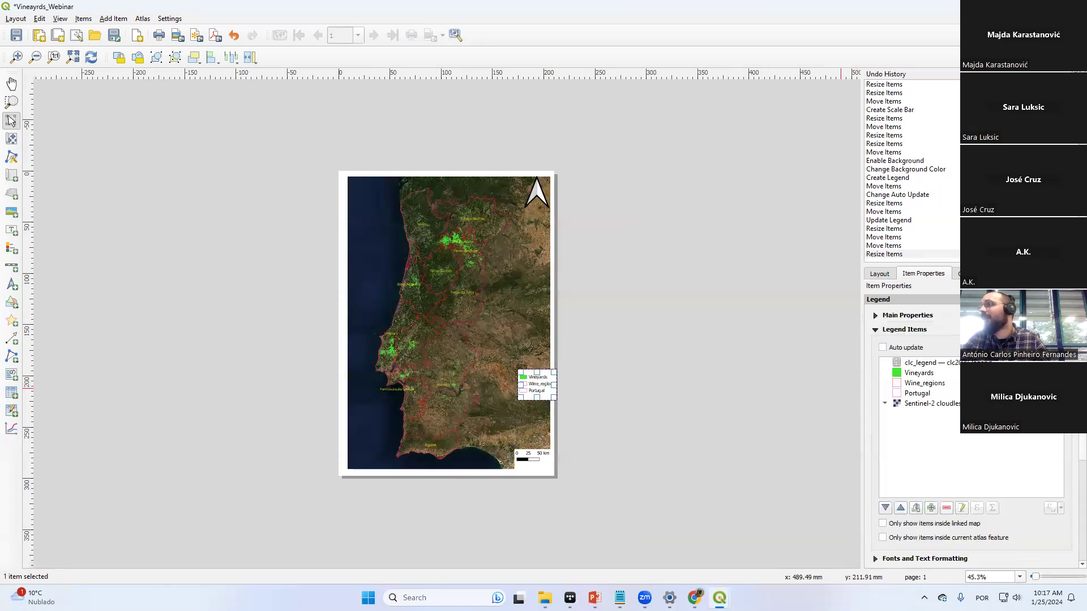
scroll(906, 330, down, 3)
scroll(929, 514, down, 2)
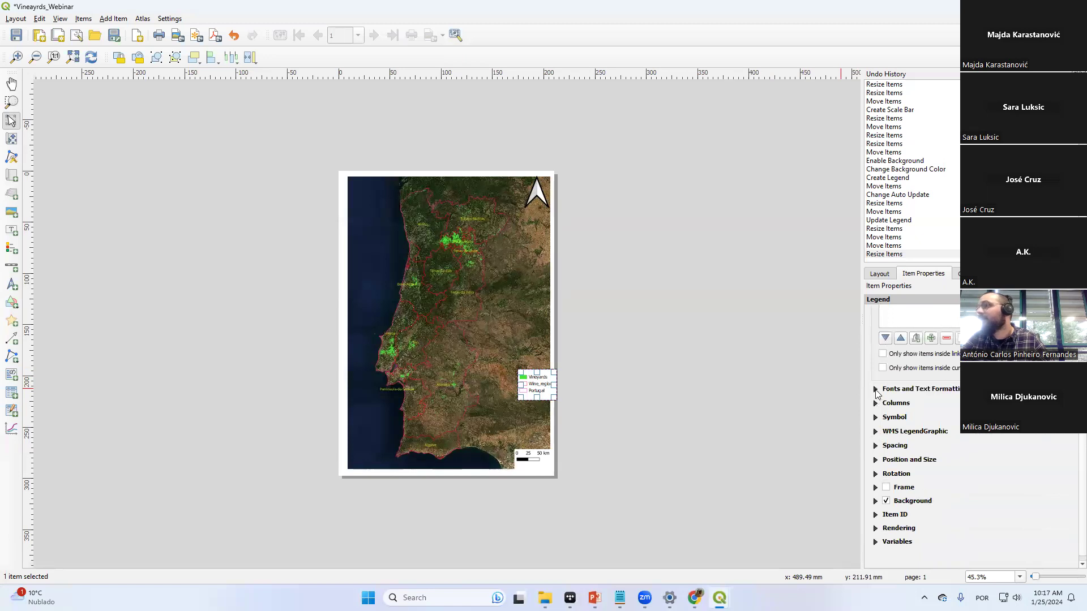
click(875, 389)
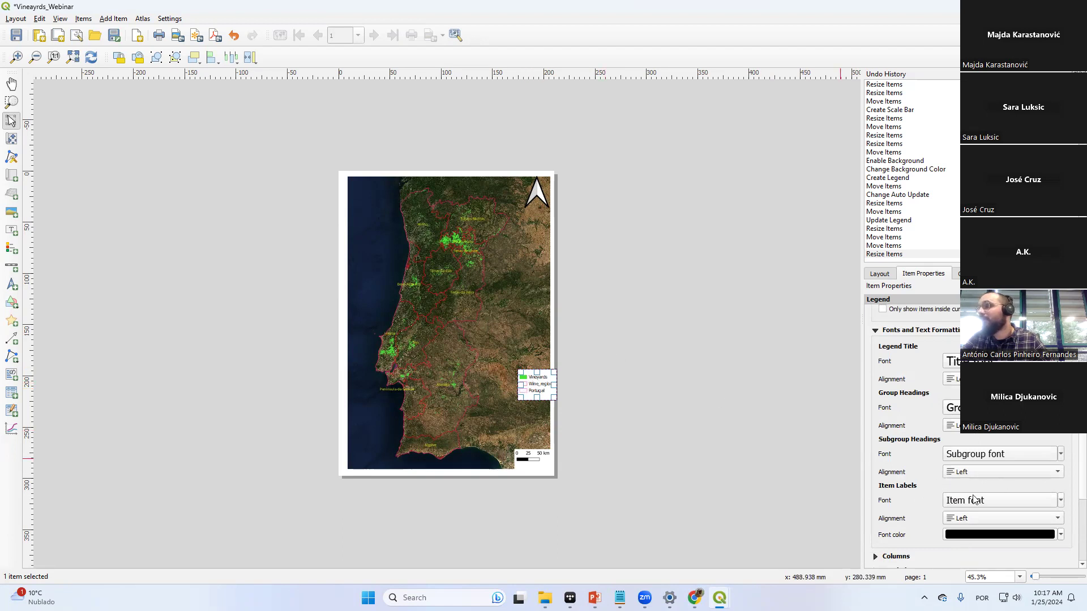
click(1060, 501)
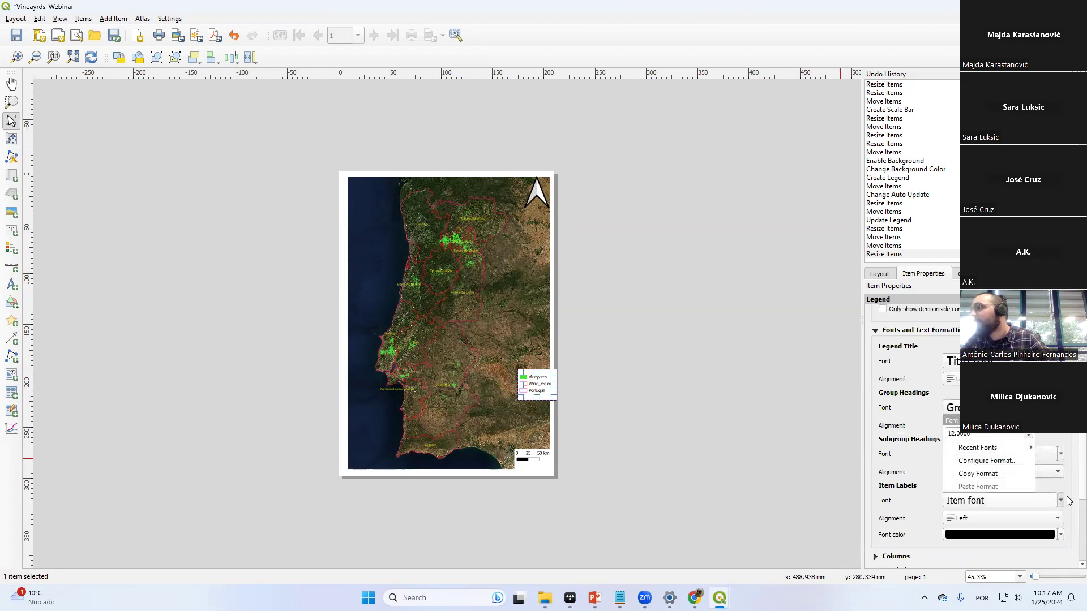
click(1030, 440)
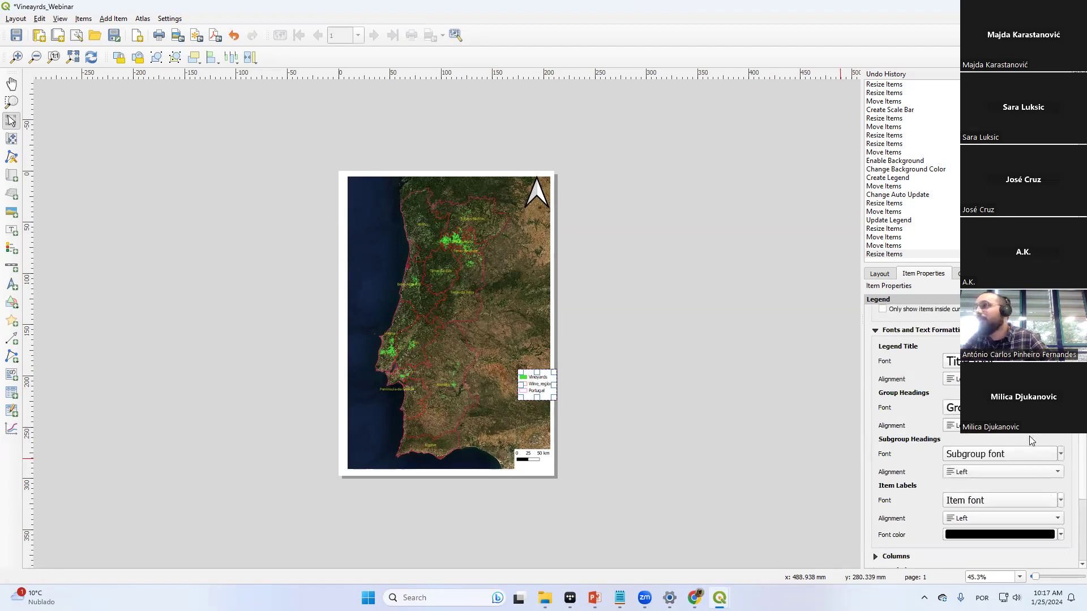
click(1061, 501)
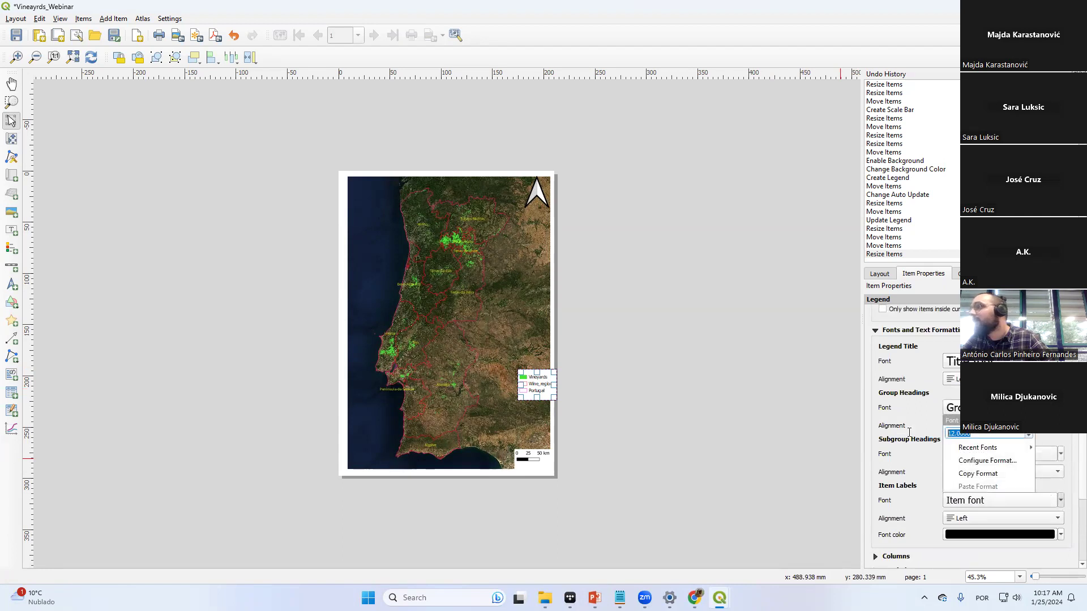
drag(973, 434, 909, 432)
text(20)
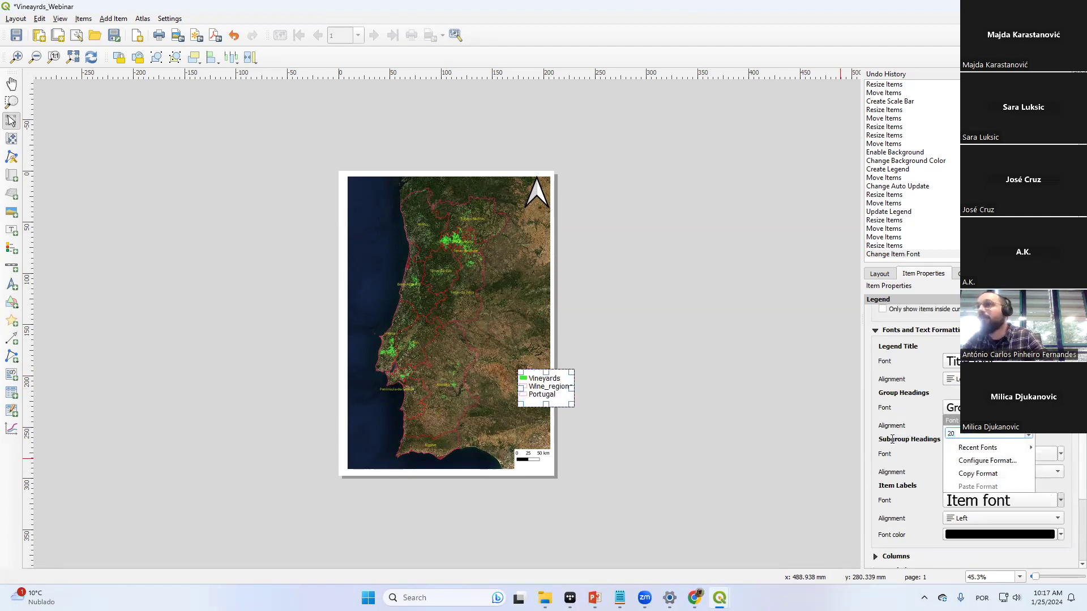
Move the legend to the lower-left corner of the map, over the ocean
click(713, 425)
click(516, 393)
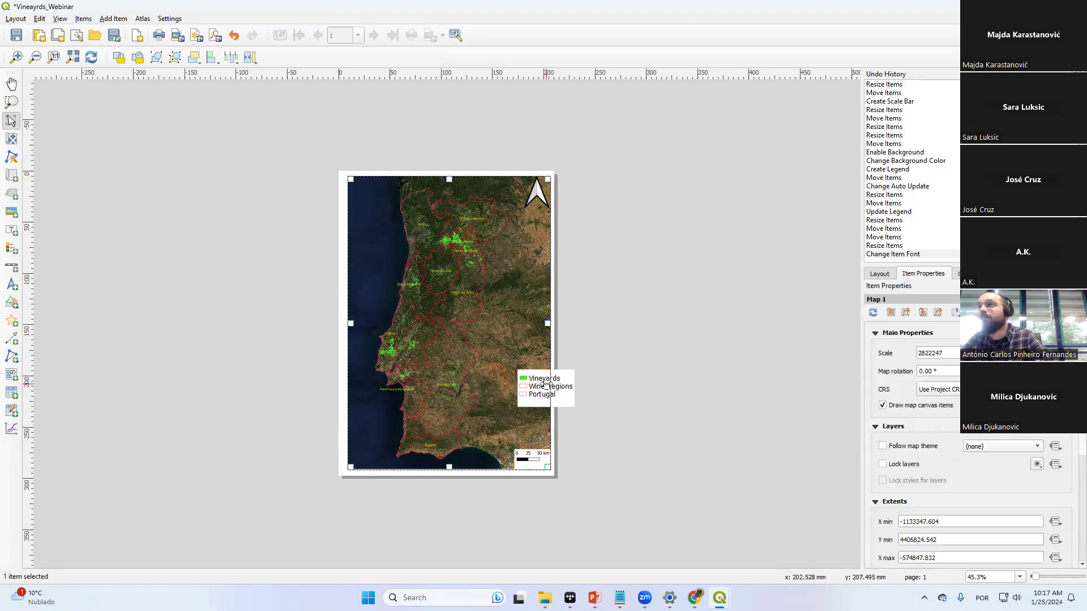
click(566, 386)
drag(567, 387, 388, 443)
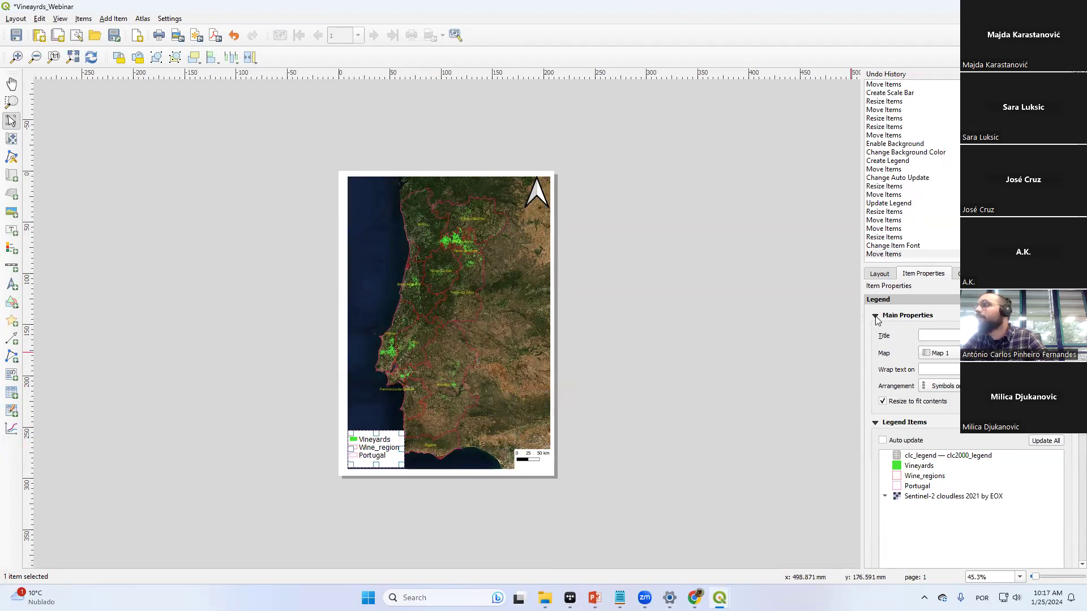
Change the label of the Wine_regions legend entry to "Wine regions"
click(923, 479)
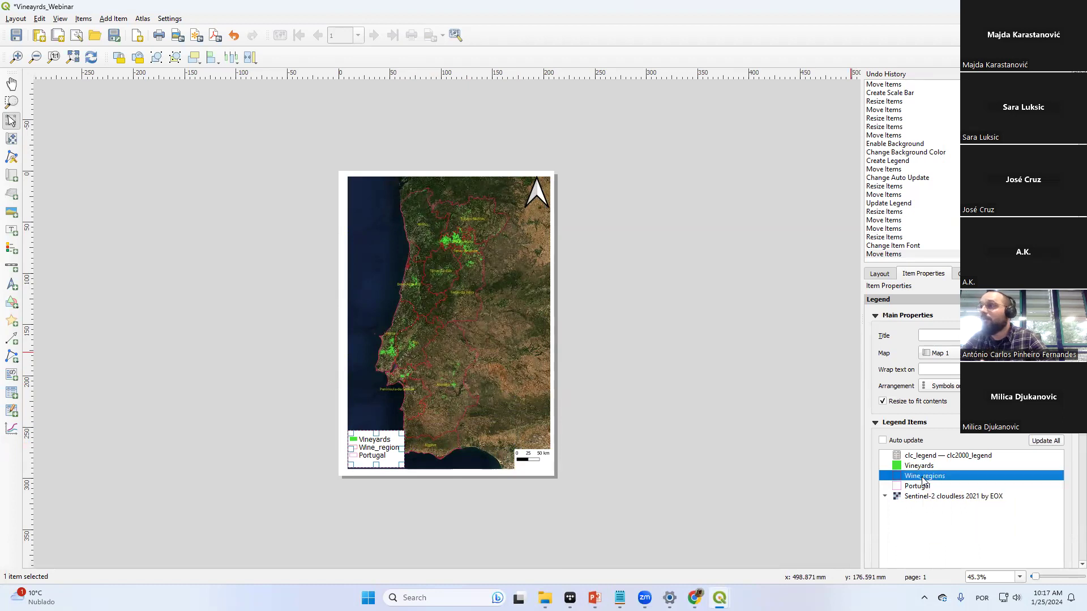
click(284, 443)
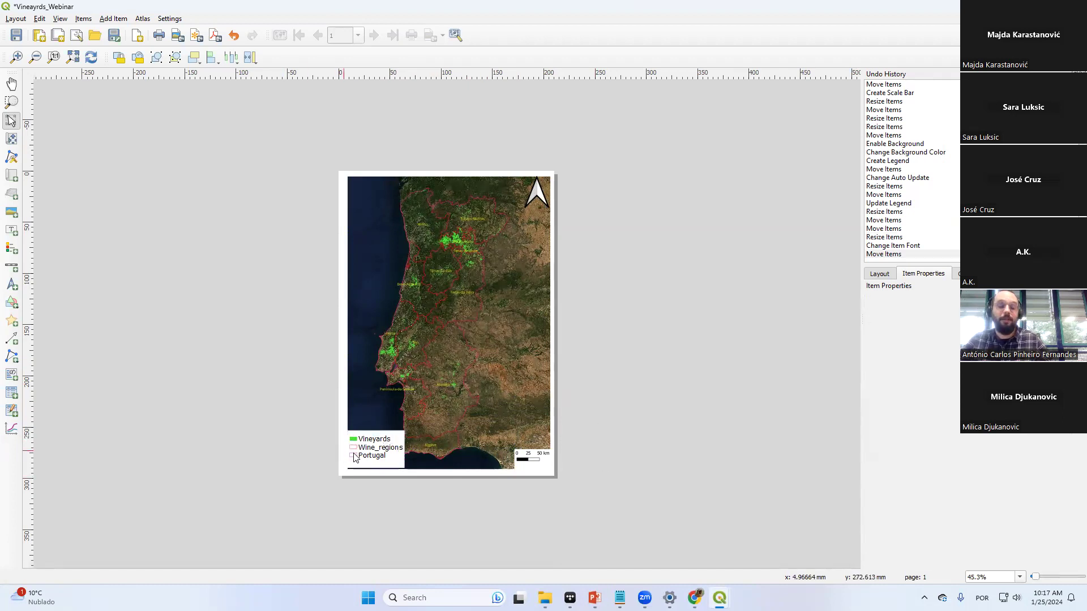
scroll(361, 518, up, 3)
scroll(360, 519, up, 2)
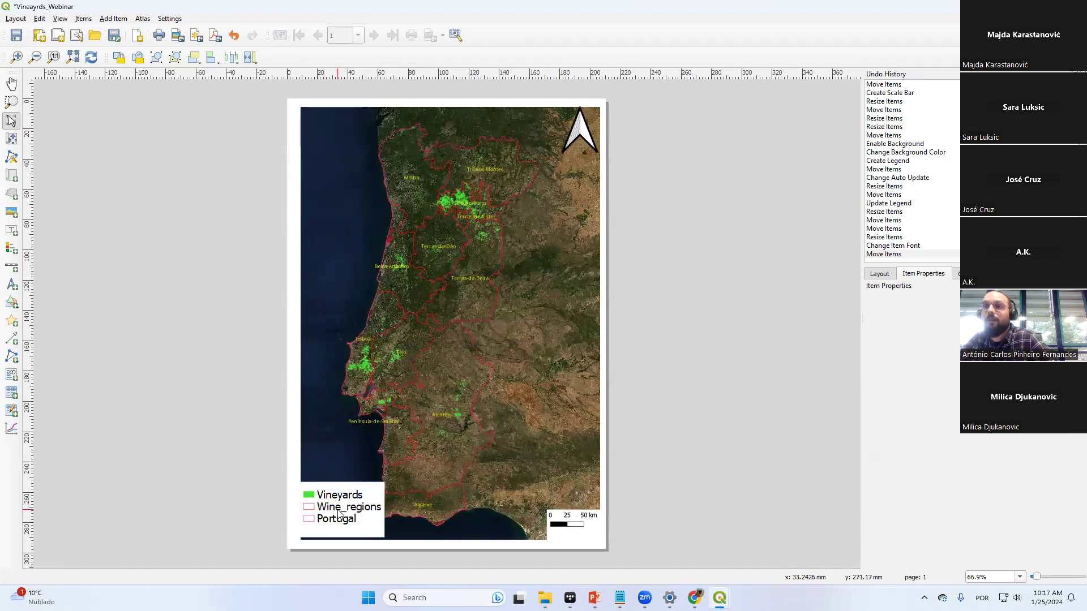
click(346, 512)
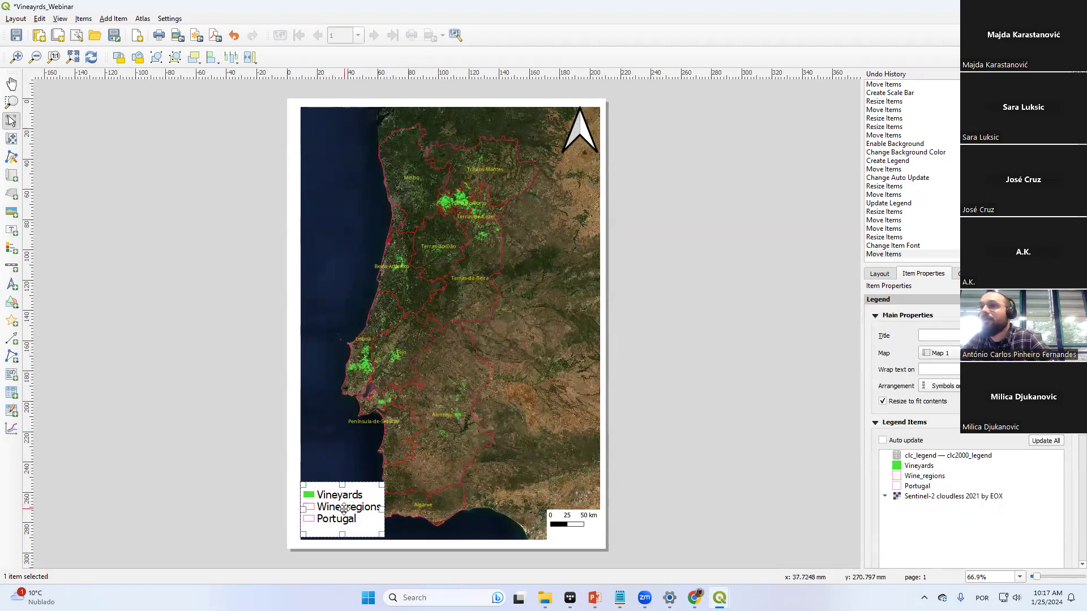
click(924, 479)
right_click(923, 479)
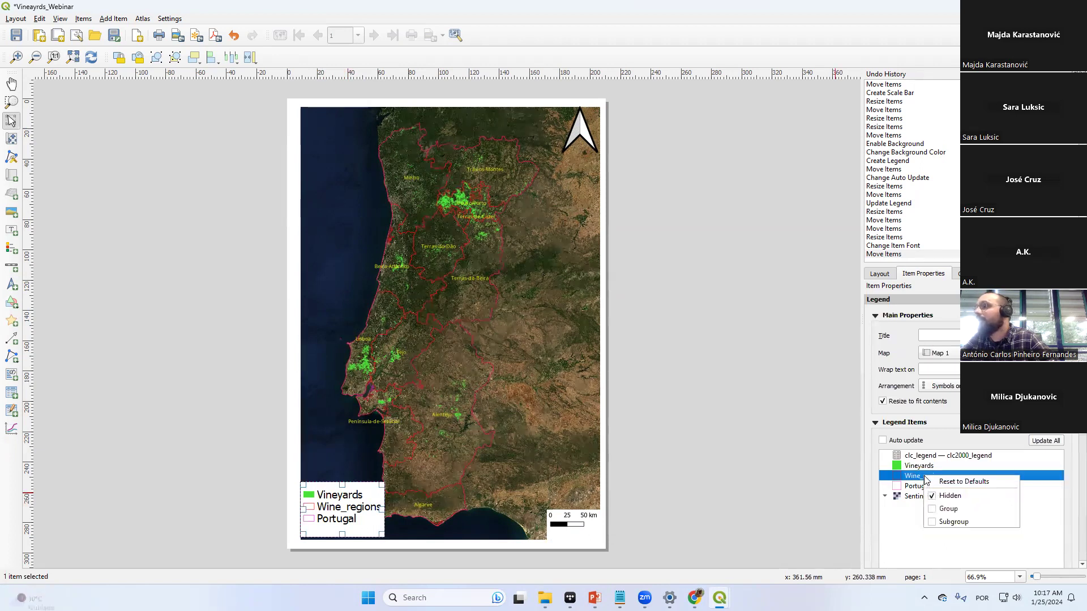
click(920, 481)
double_click(920, 480)
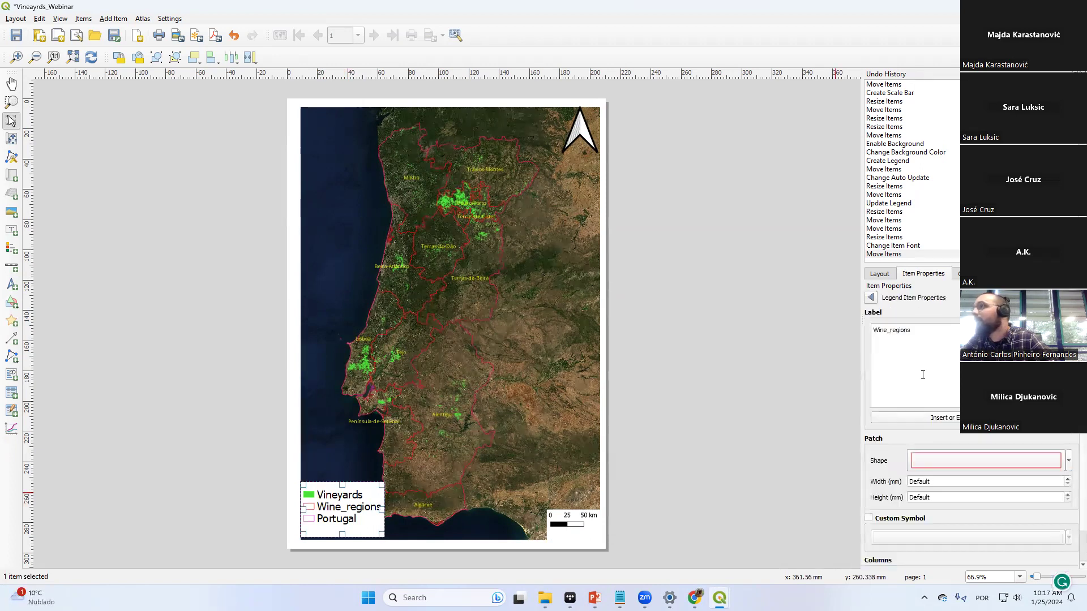
click(871, 299)
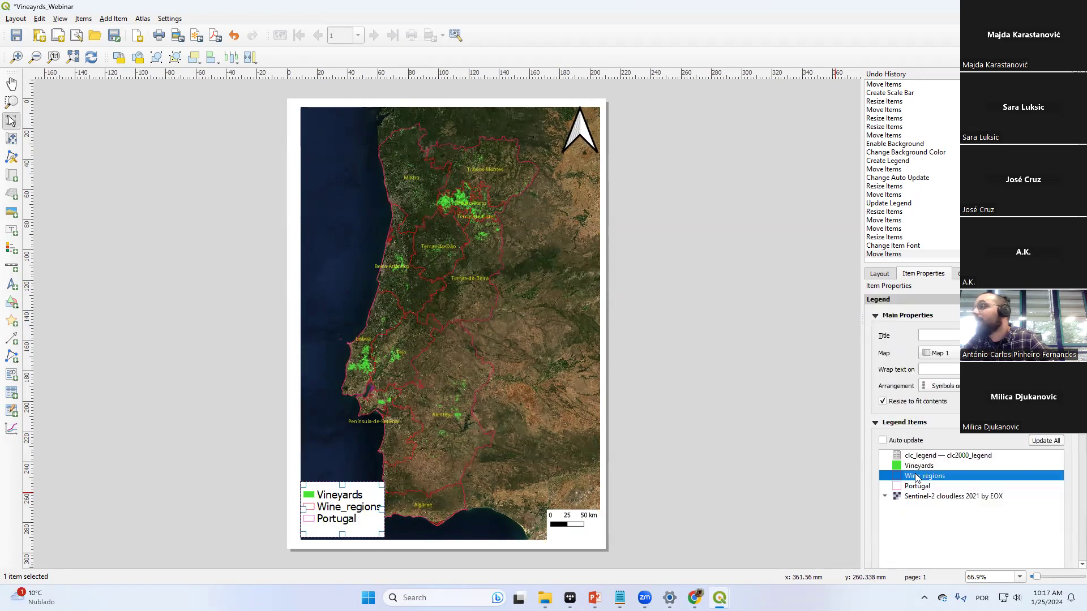
double_click(918, 479)
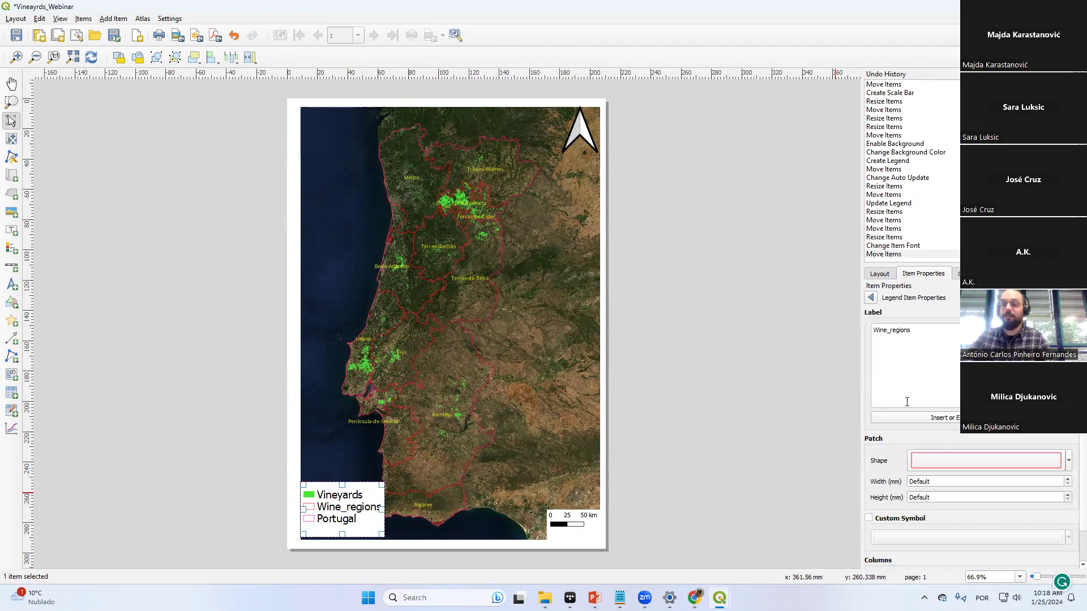
key(BackSpace)
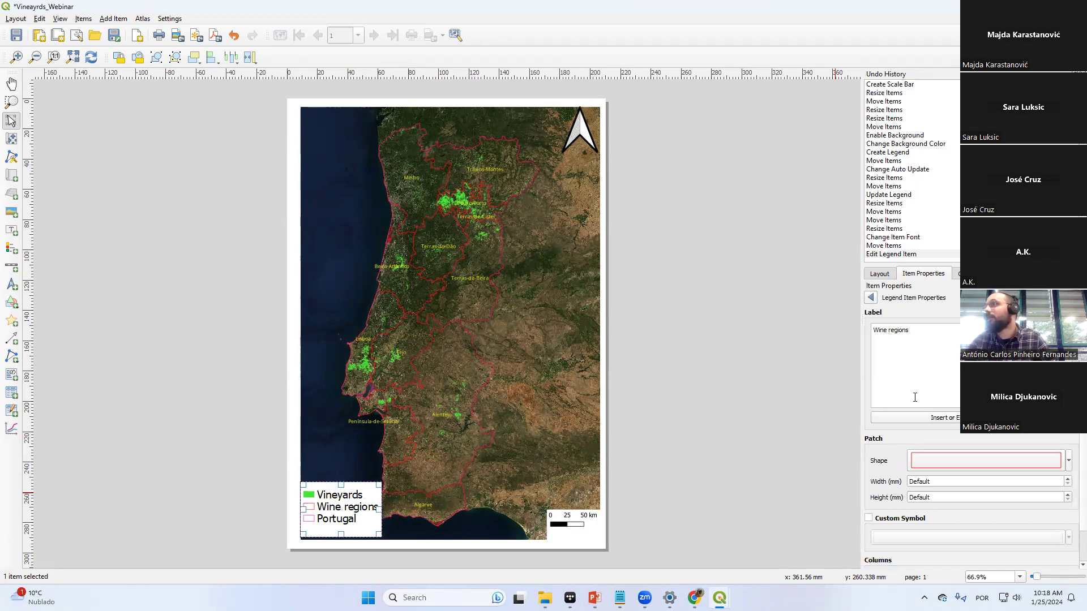
click(874, 298)
click(749, 400)
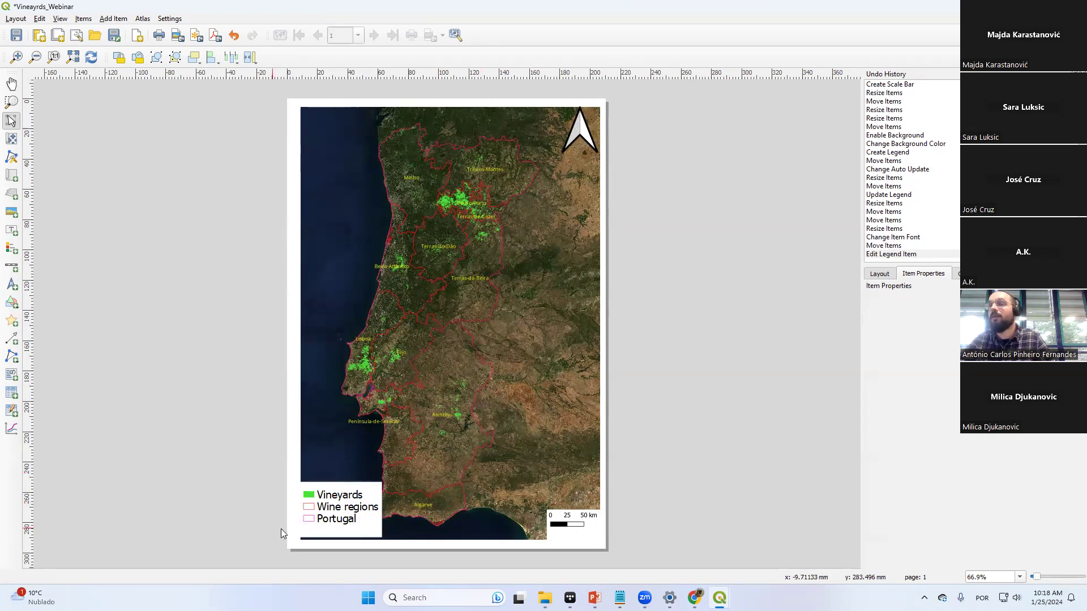
Nudge the legend down slightly so that its lower edge lines up with the map's lower edge
click(336, 502)
drag(334, 498, 334, 502)
click(659, 362)
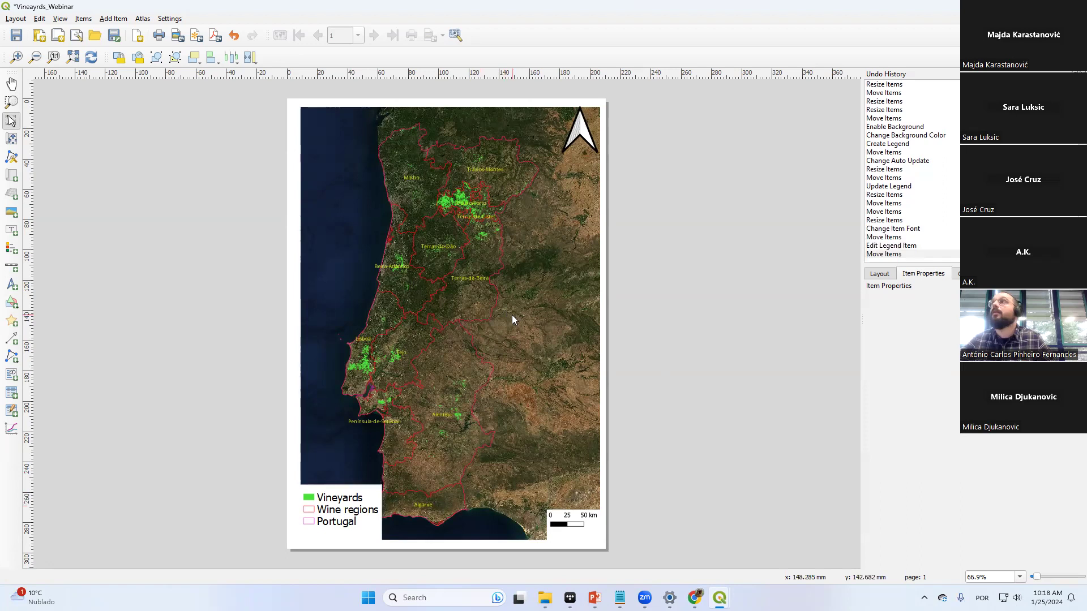
Add a coordinate grid to the main map of Portugal
scroll(512, 315, down, 3)
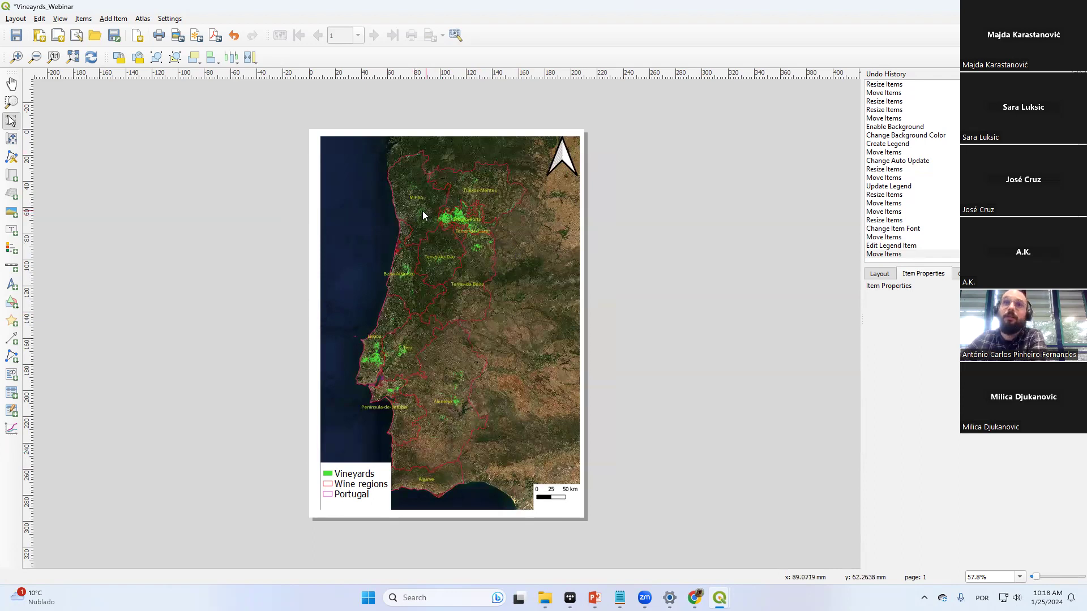
click(390, 275)
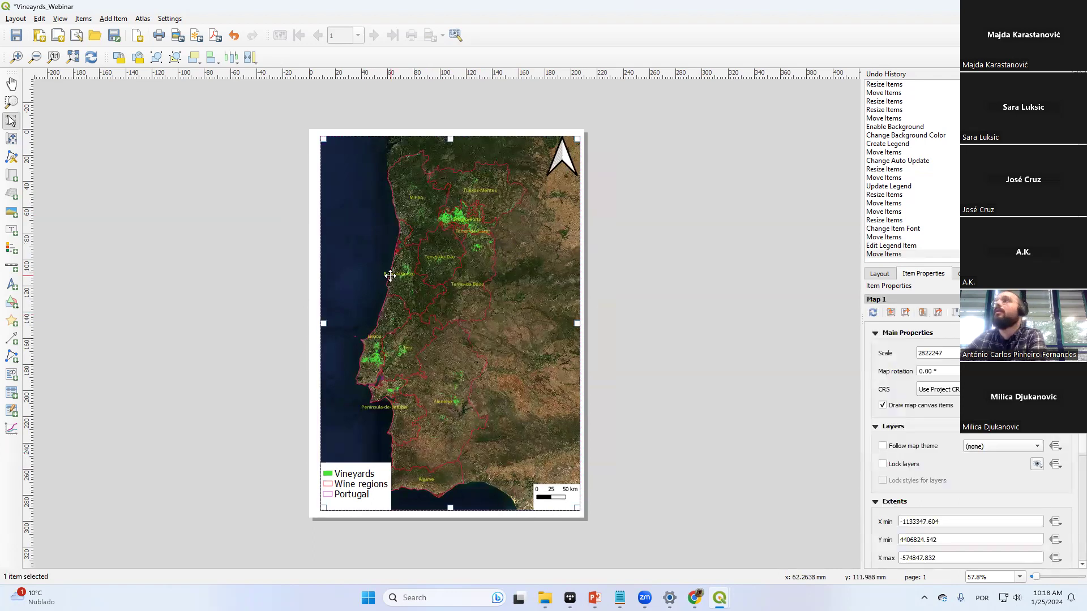
click(791, 281)
click(534, 213)
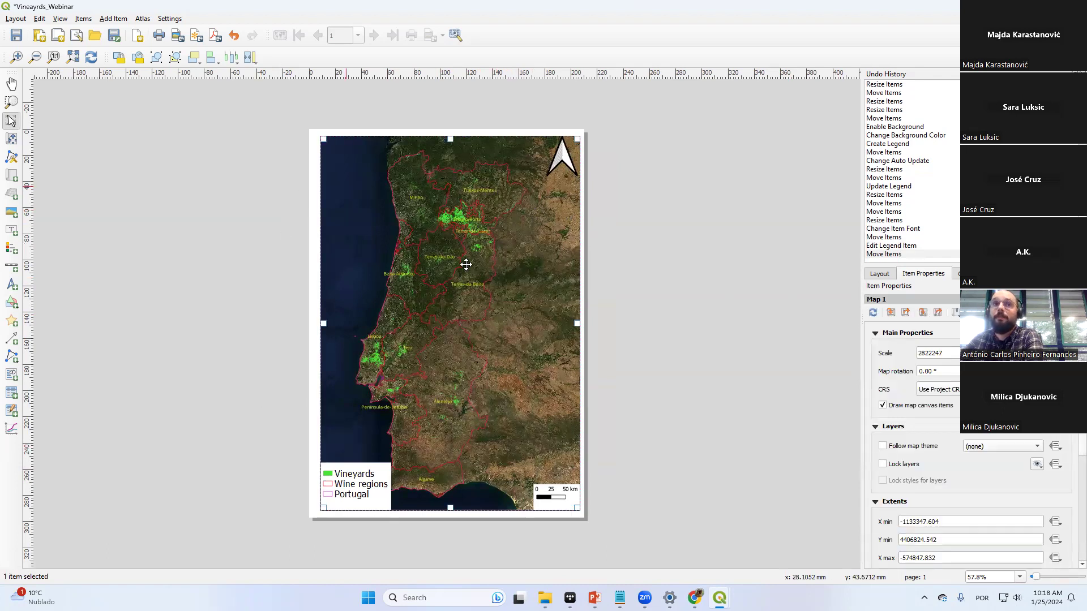
scroll(964, 434, down, 5)
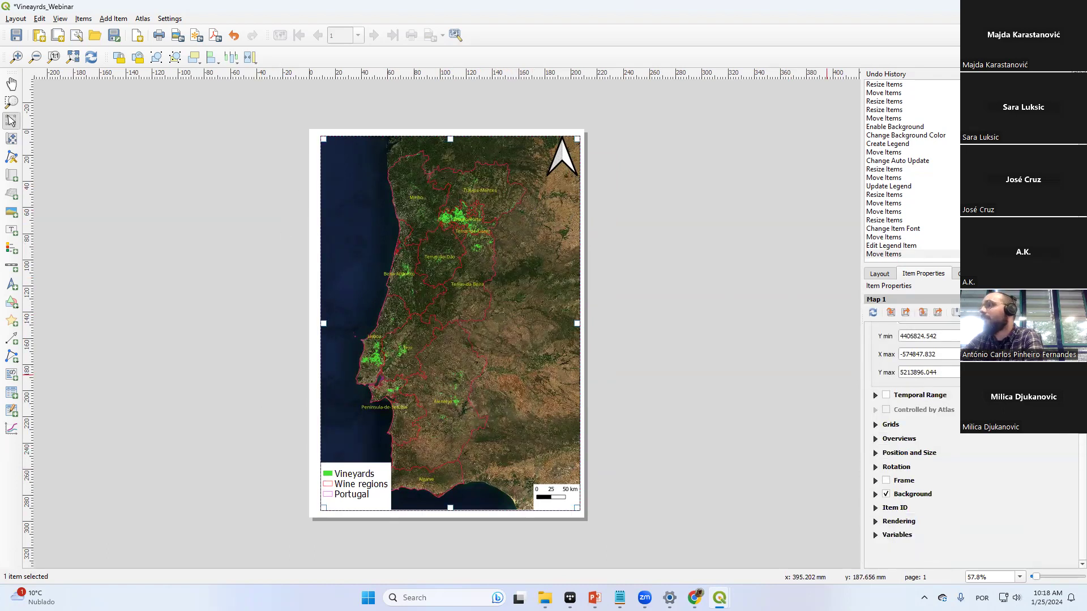
scroll(964, 434, down, 2)
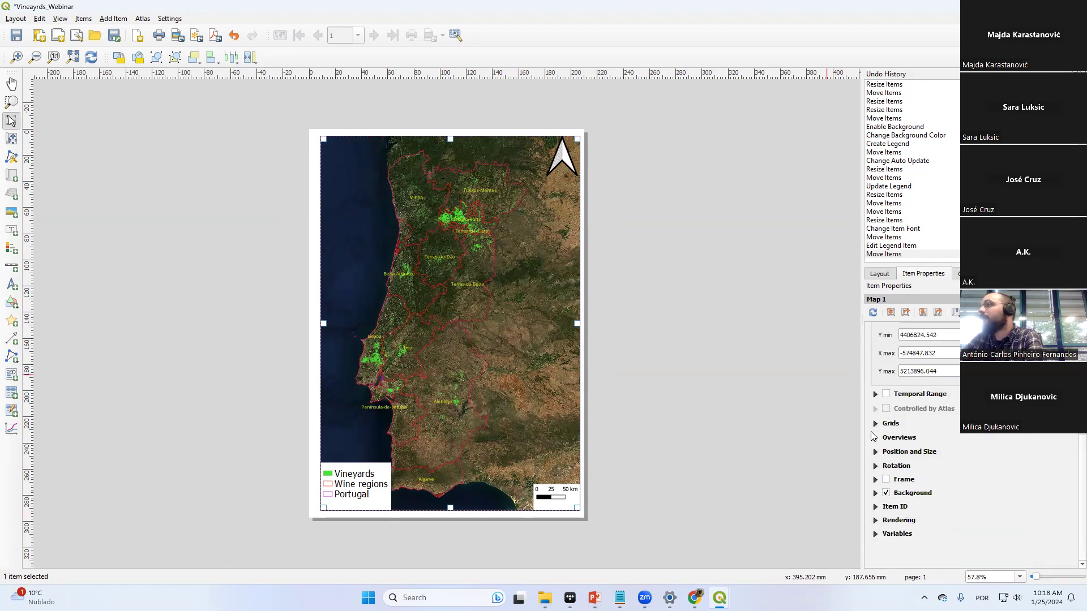
click(875, 424)
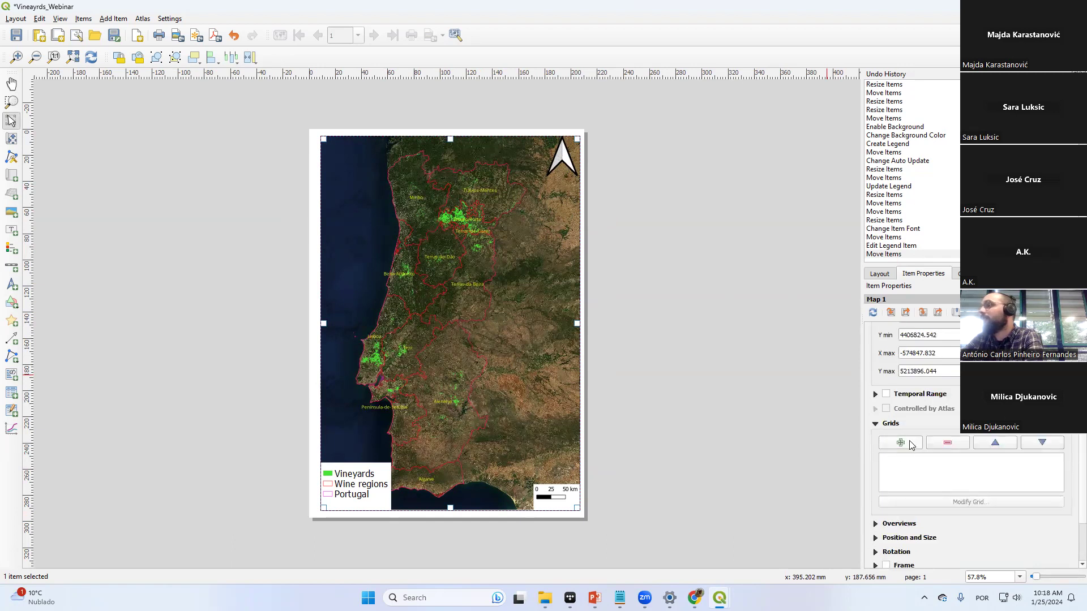
click(901, 443)
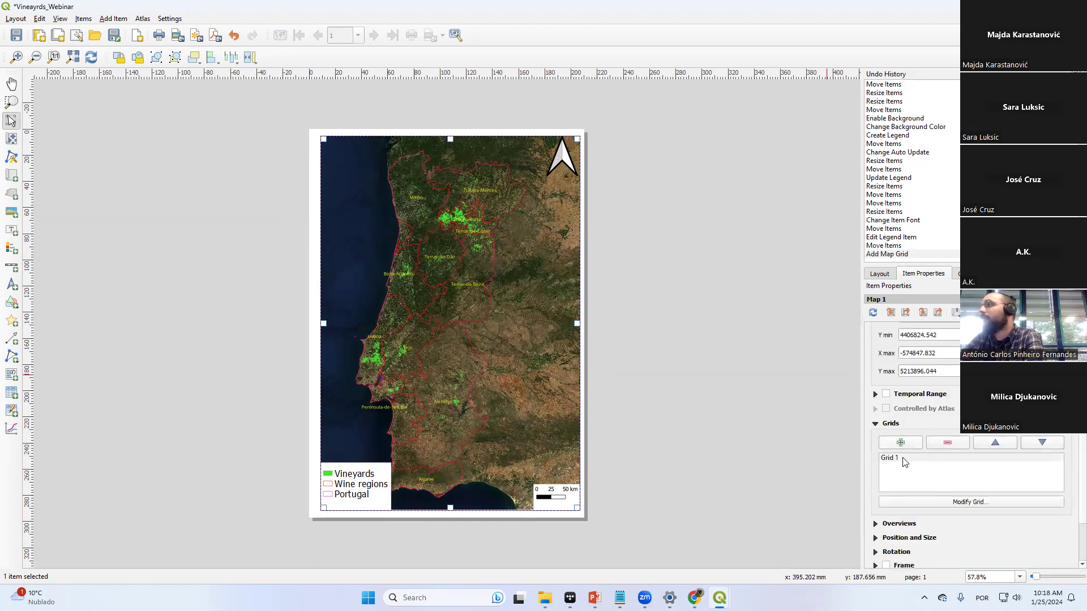
Open the new grid's properties and set its CRS to the default CRS
click(905, 459)
scroll(905, 462, down, 2)
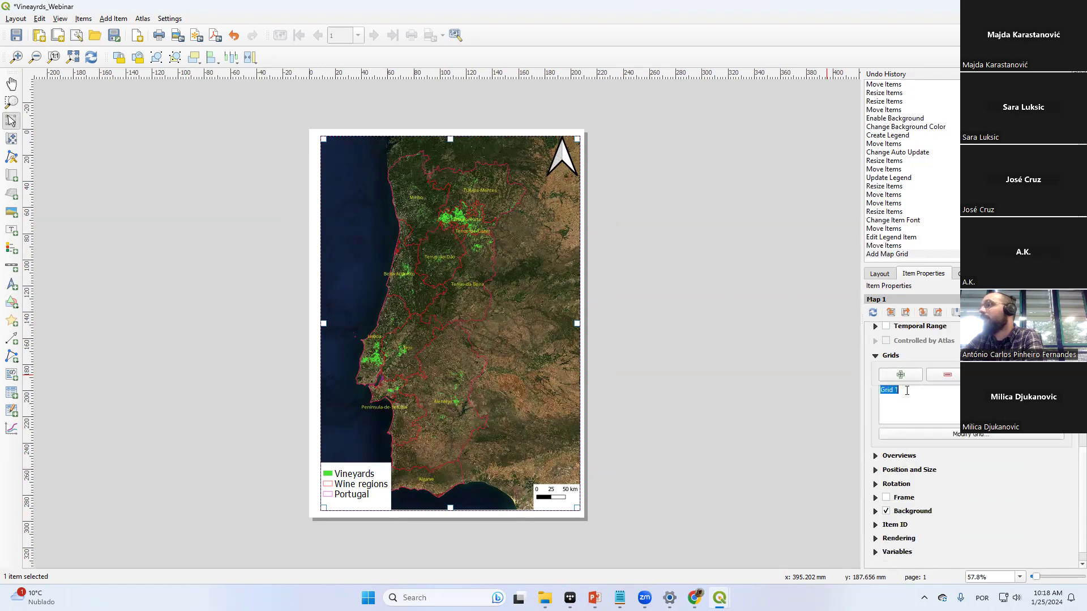
click(934, 435)
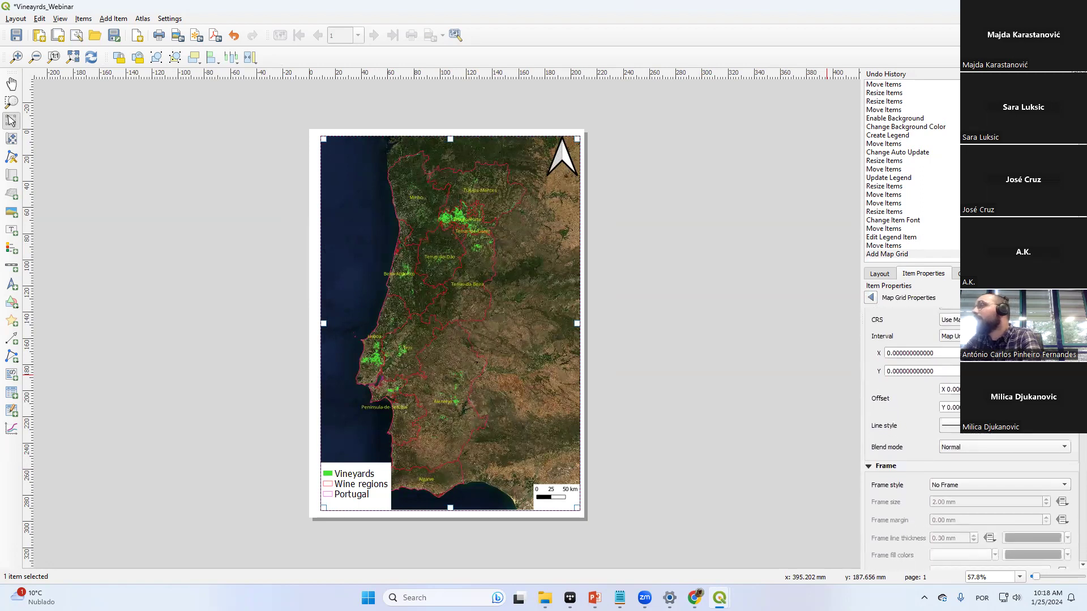
click(949, 367)
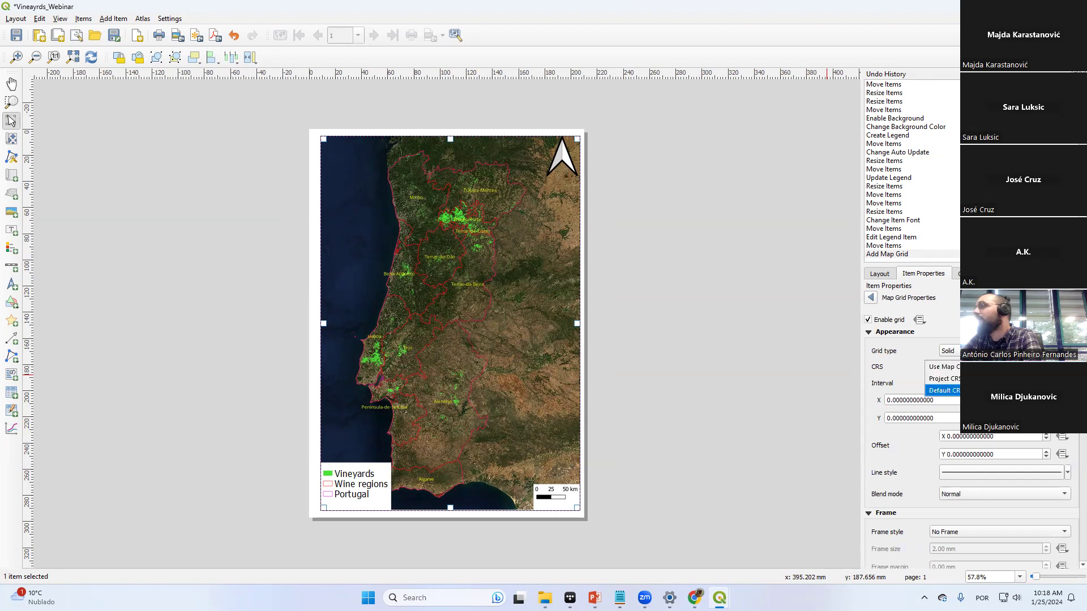
click(942, 390)
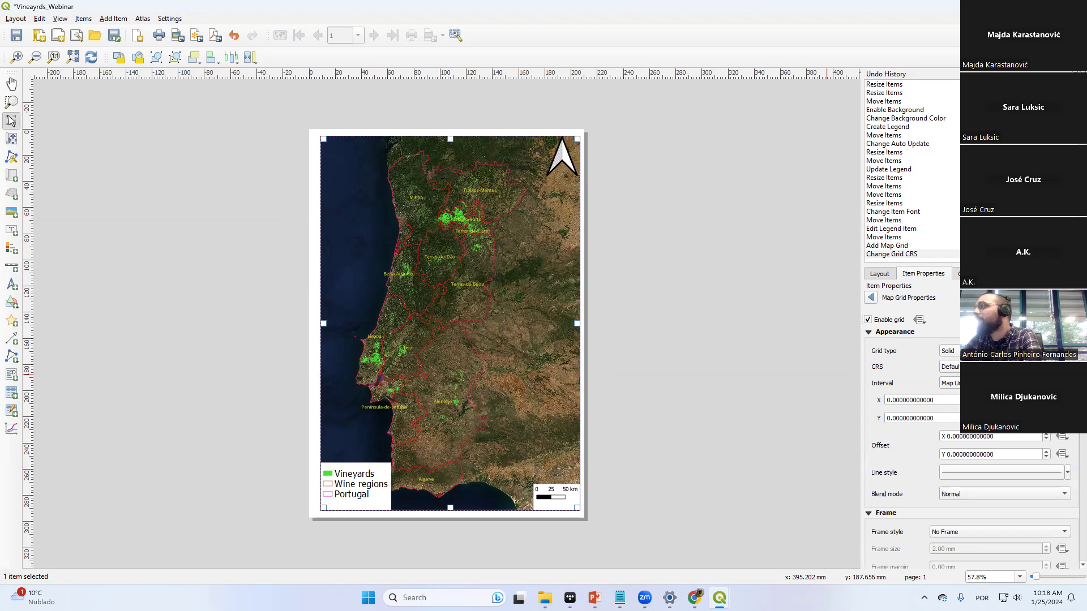
Keep the Solid grid type and set the grid's frame style to Line Border
scroll(972, 442, down, 3)
scroll(971, 441, up, 3)
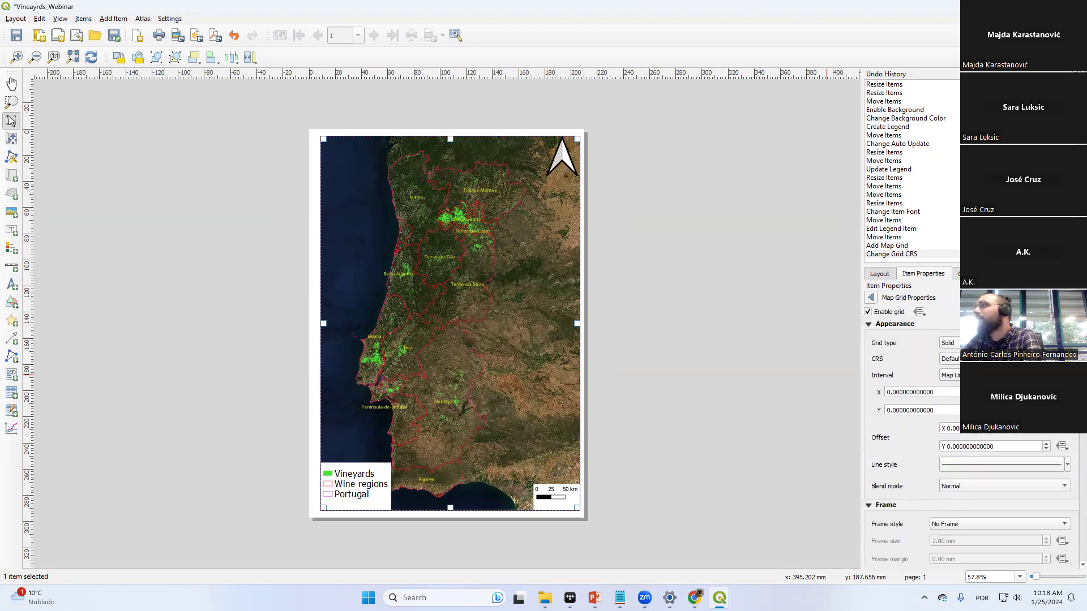
click(959, 343)
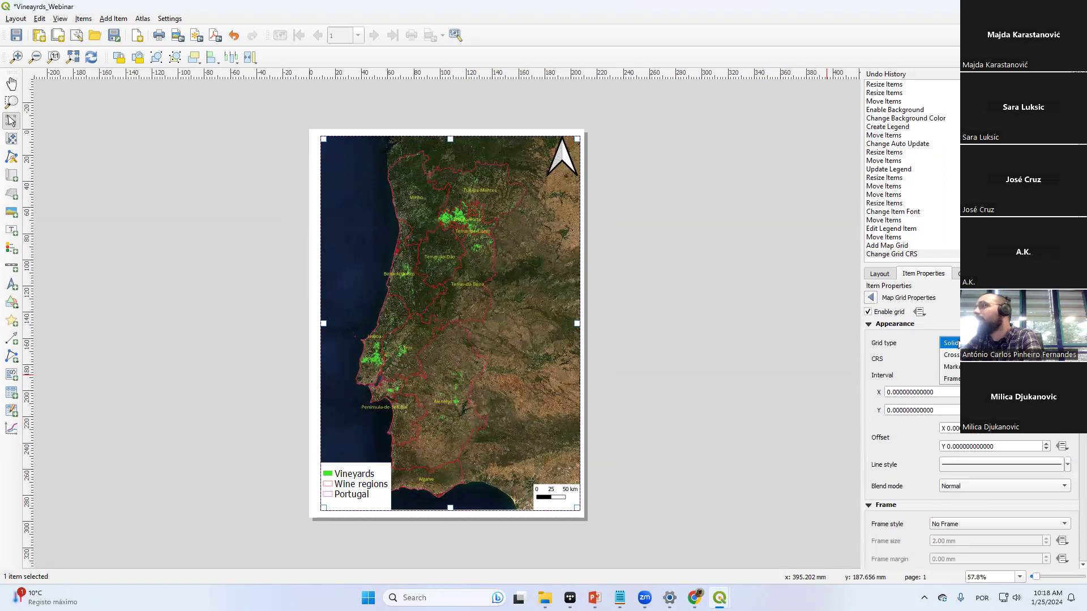
click(913, 350)
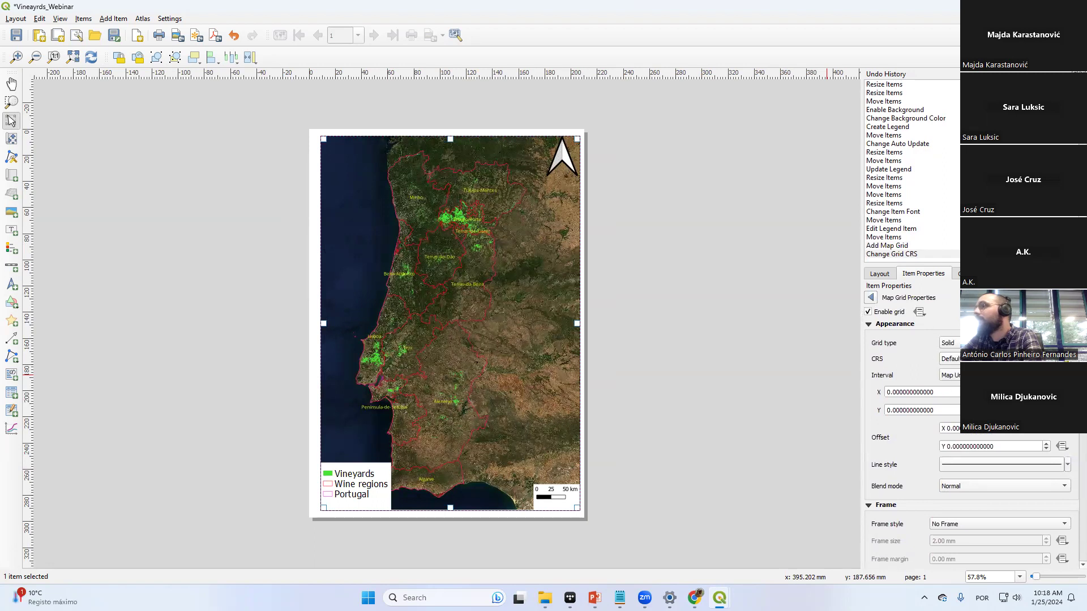
scroll(968, 442, down, 6)
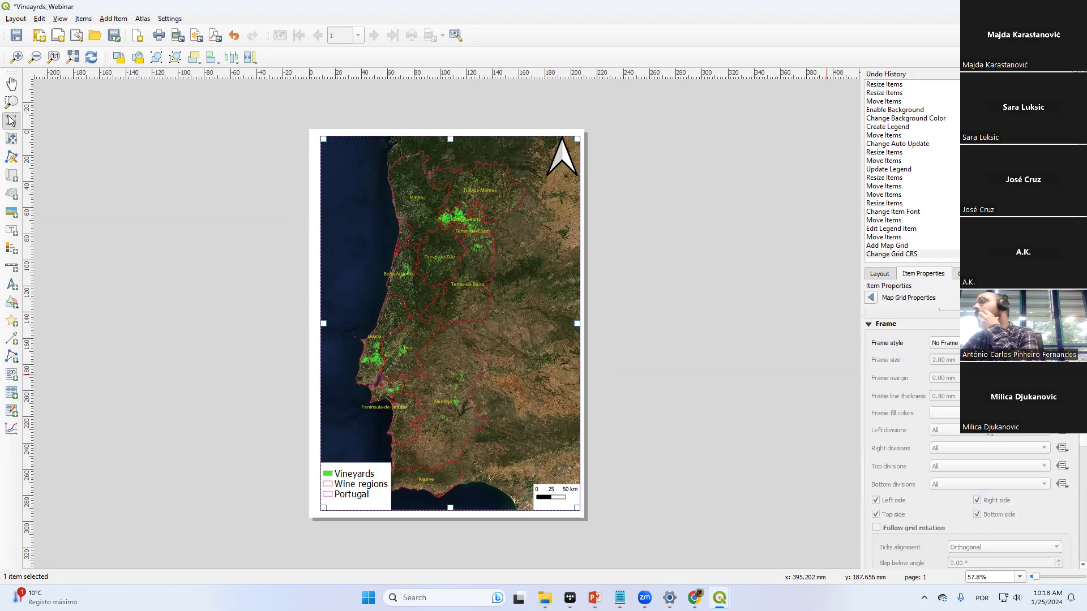
click(989, 343)
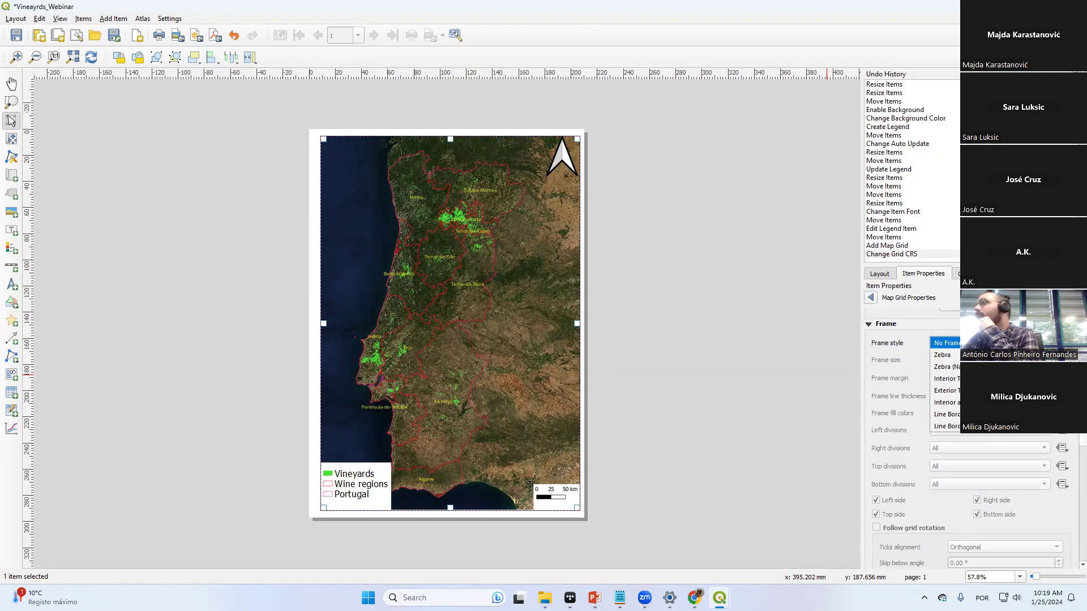
click(989, 414)
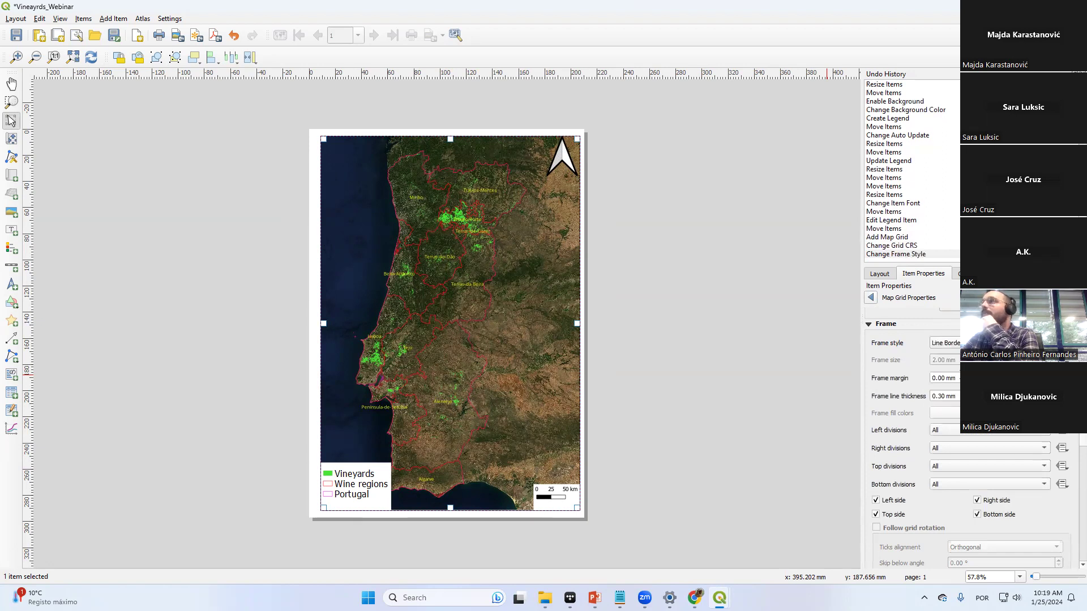
Switch the map grid's display off and back on
scroll(989, 415, up, 3)
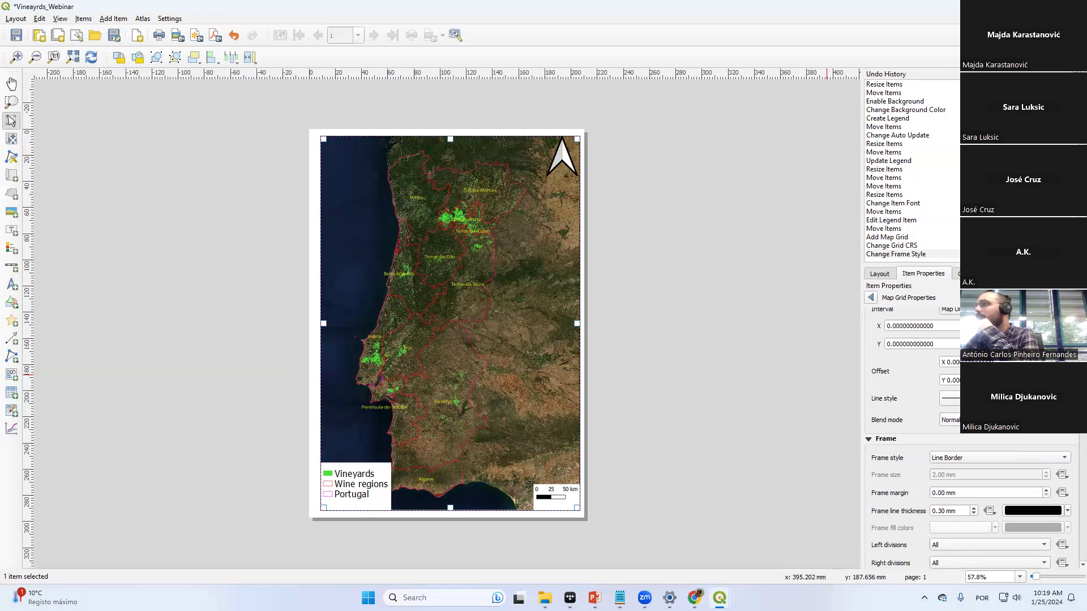
scroll(990, 415, up, 3)
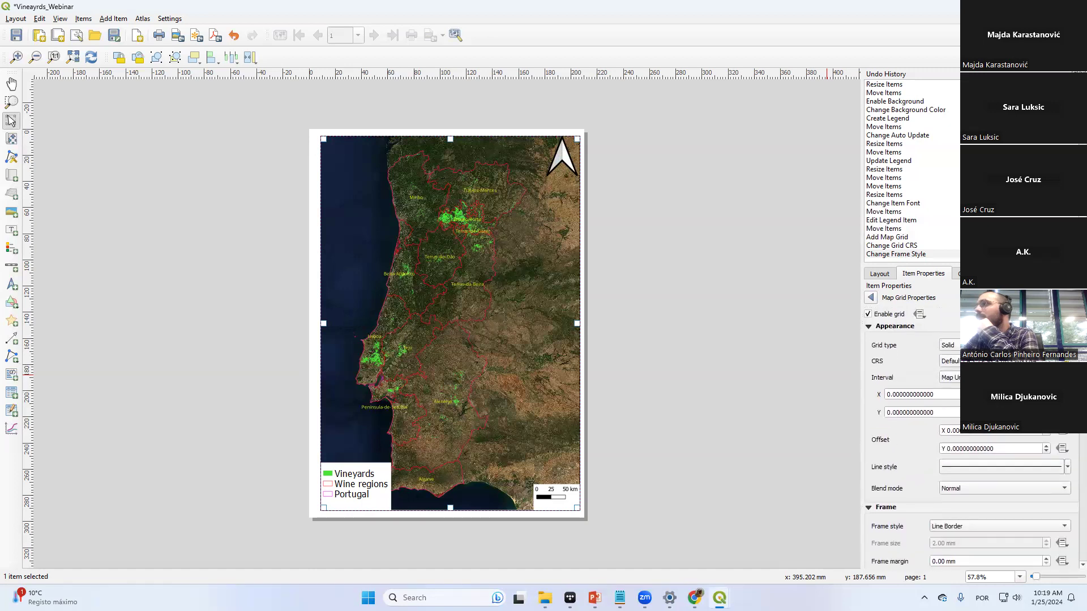
click(872, 314)
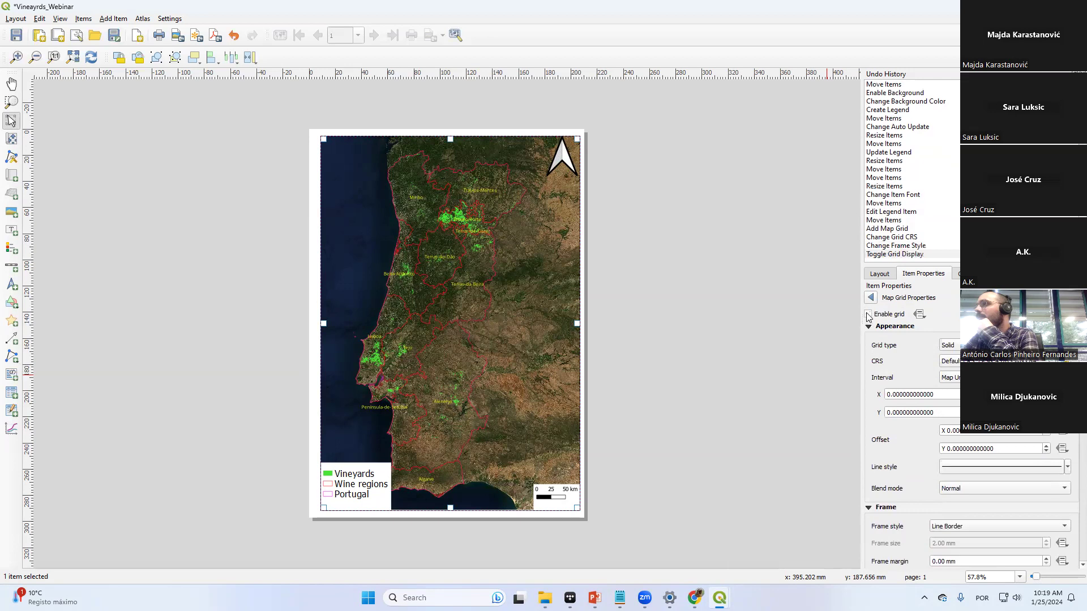
click(877, 317)
Set the grid's blend mode to Lighten
scroll(881, 323, down, 5)
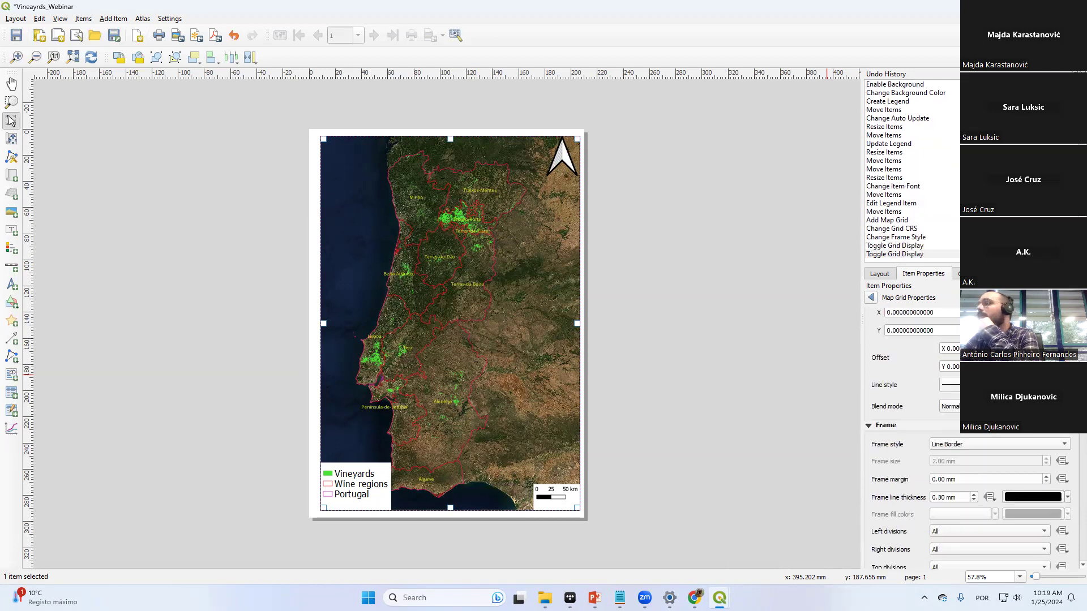
scroll(911, 424, down, 2)
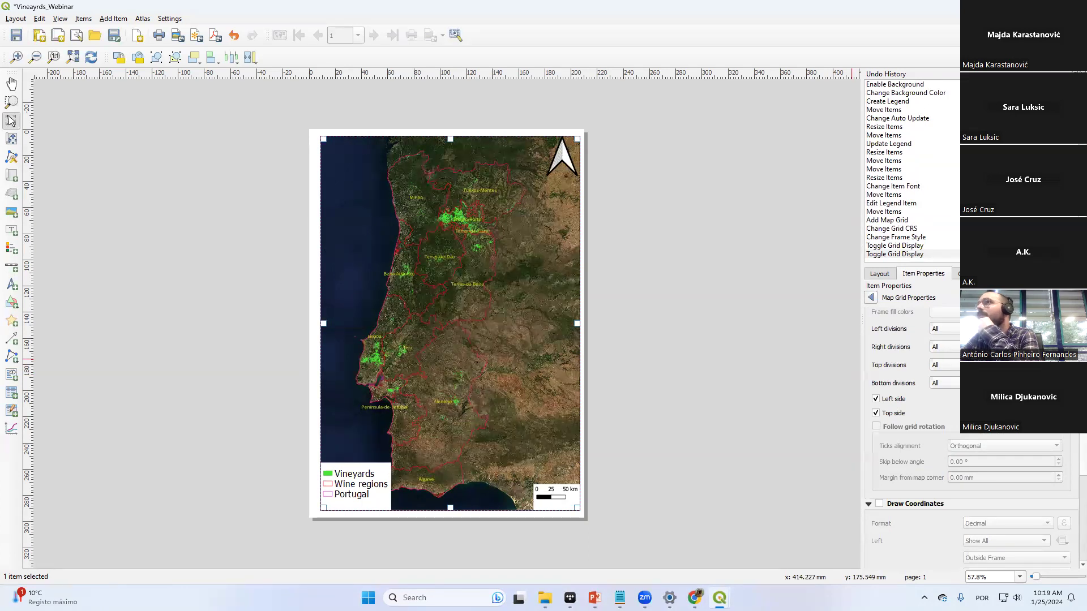
scroll(968, 430, up, 5)
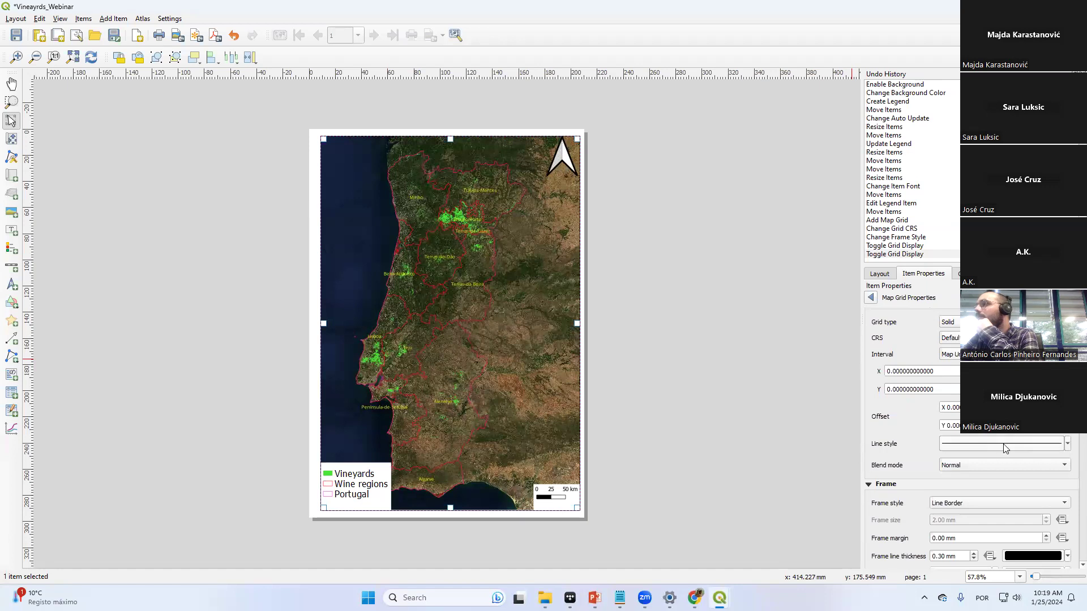
click(1001, 461)
click(987, 475)
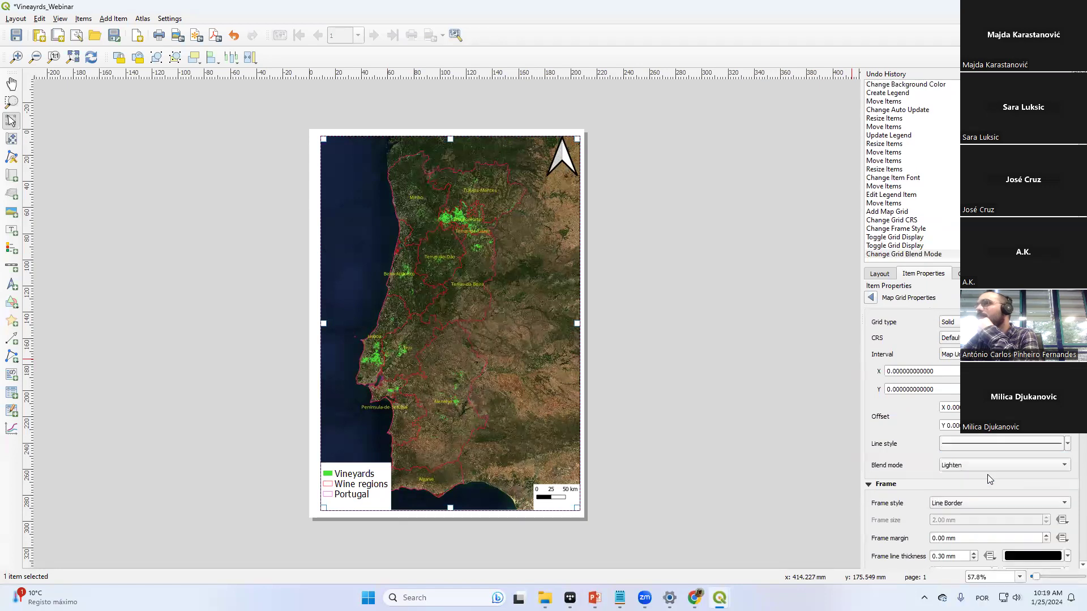
Examine the layout's general guides and grid settings and compare them with the map's item properties
click(514, 210)
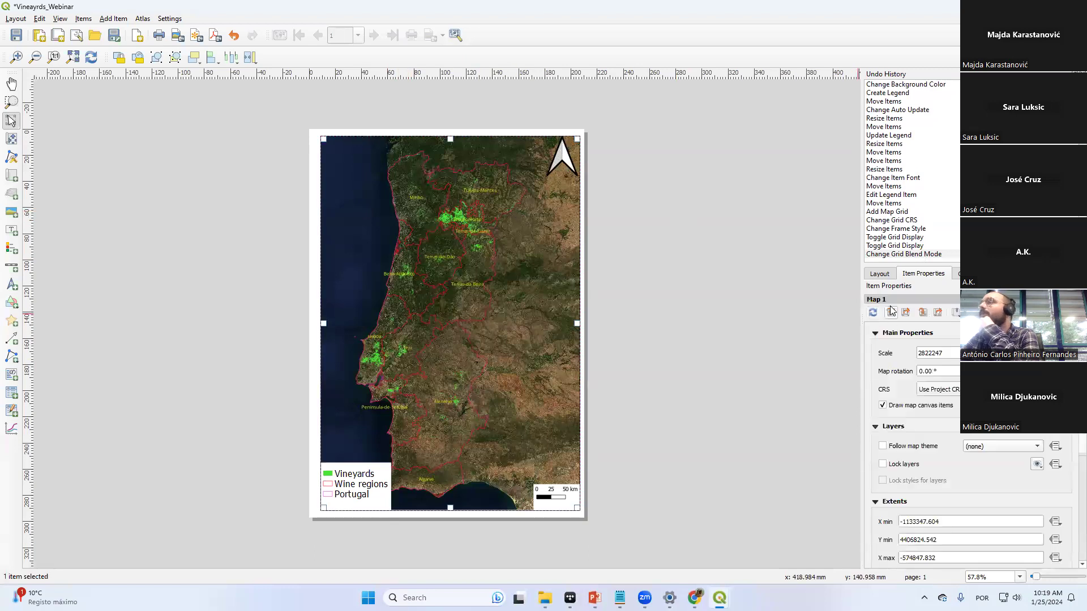
scroll(968, 442, down, 3)
scroll(956, 367, up, 3)
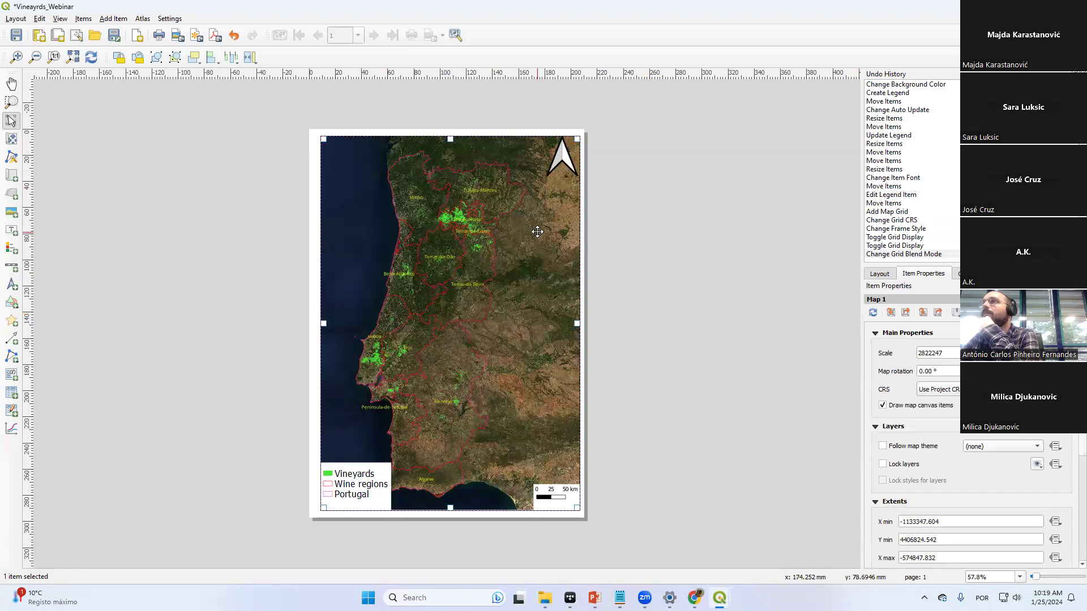
click(881, 275)
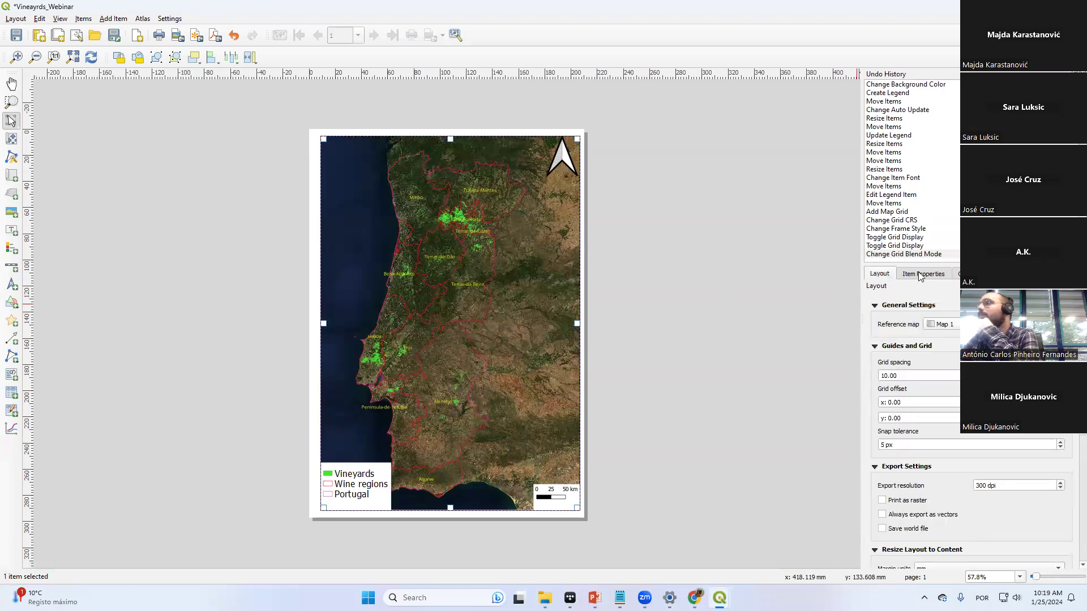
click(921, 277)
click(893, 275)
click(877, 347)
click(883, 350)
click(923, 275)
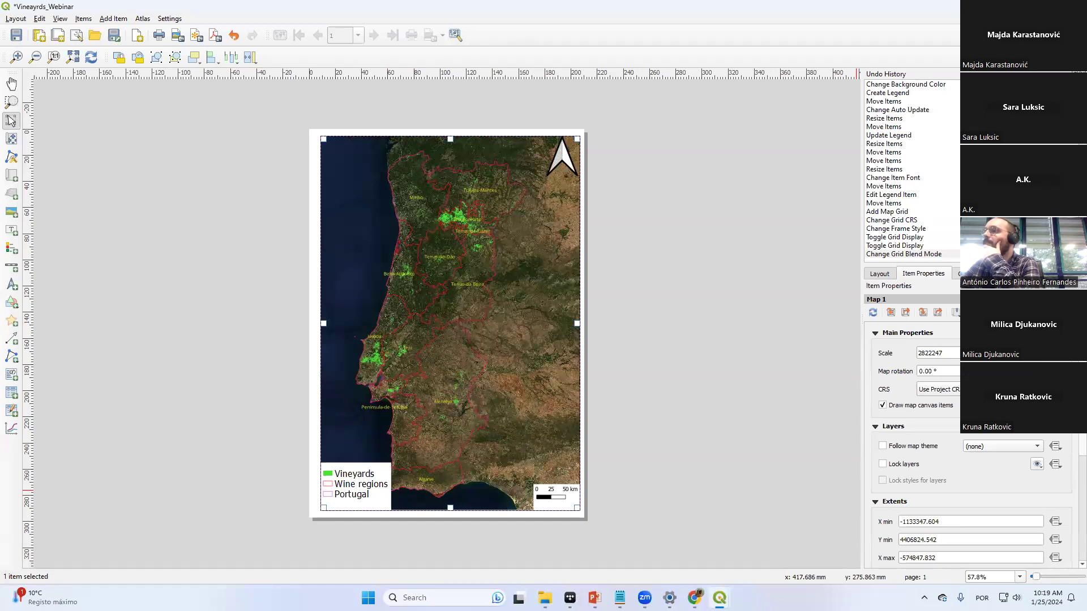
Reopen the properties of the map's grid and apply the "dash blue" line style to its lines
scroll(1070, 486, down, 5)
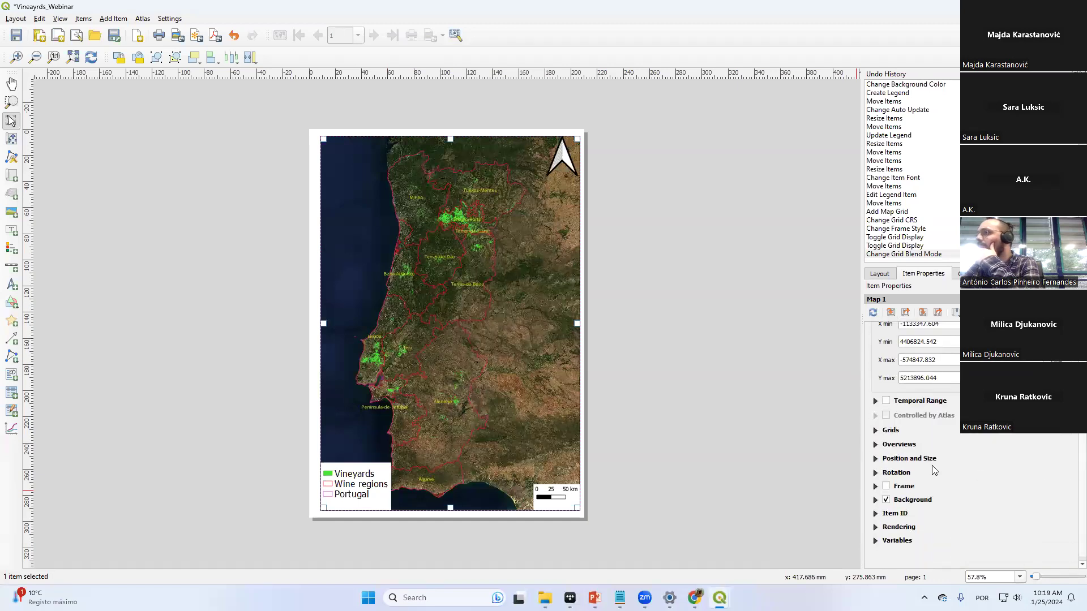
scroll(916, 478, up, 2)
scroll(913, 479, down, 1)
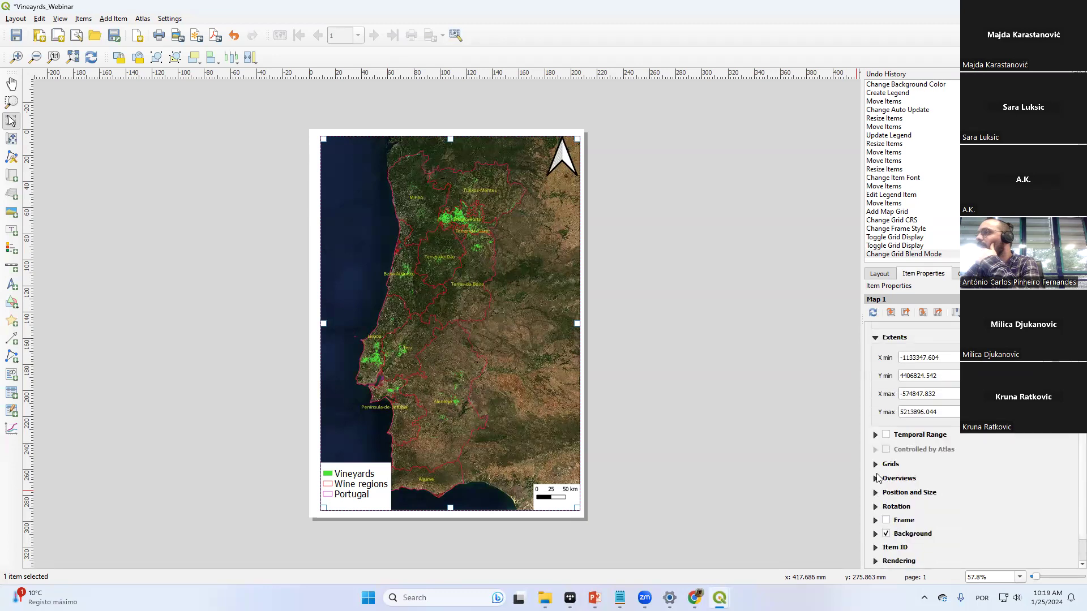
click(875, 465)
click(906, 498)
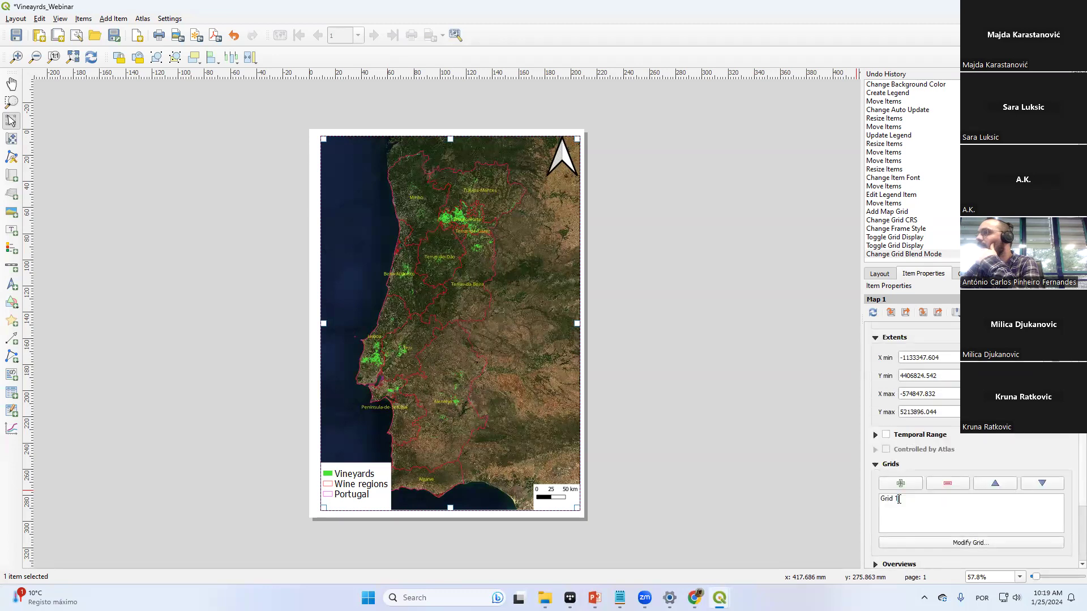
click(961, 540)
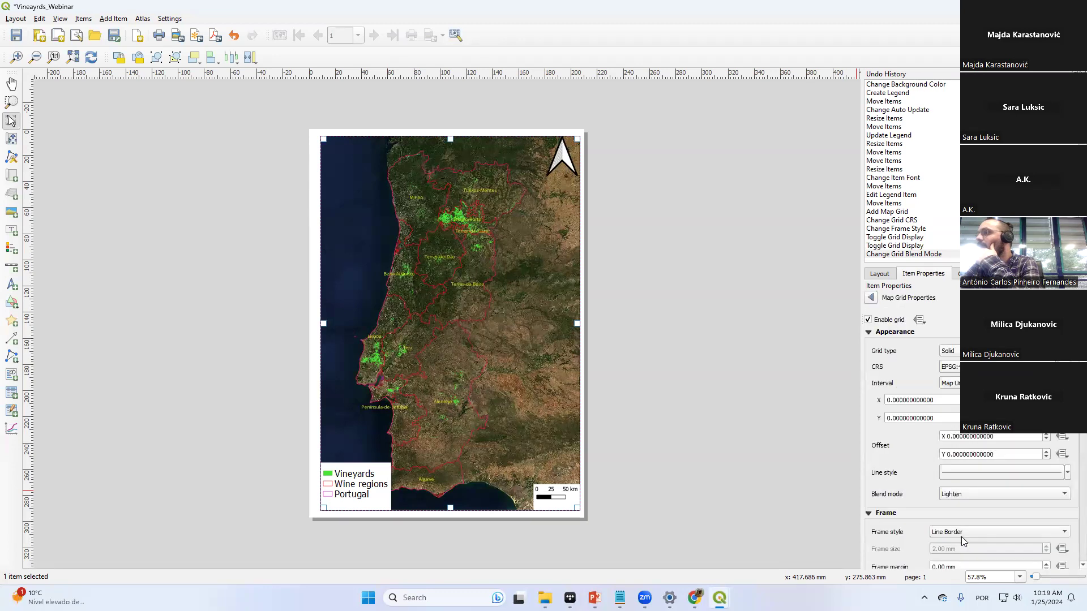
click(950, 351)
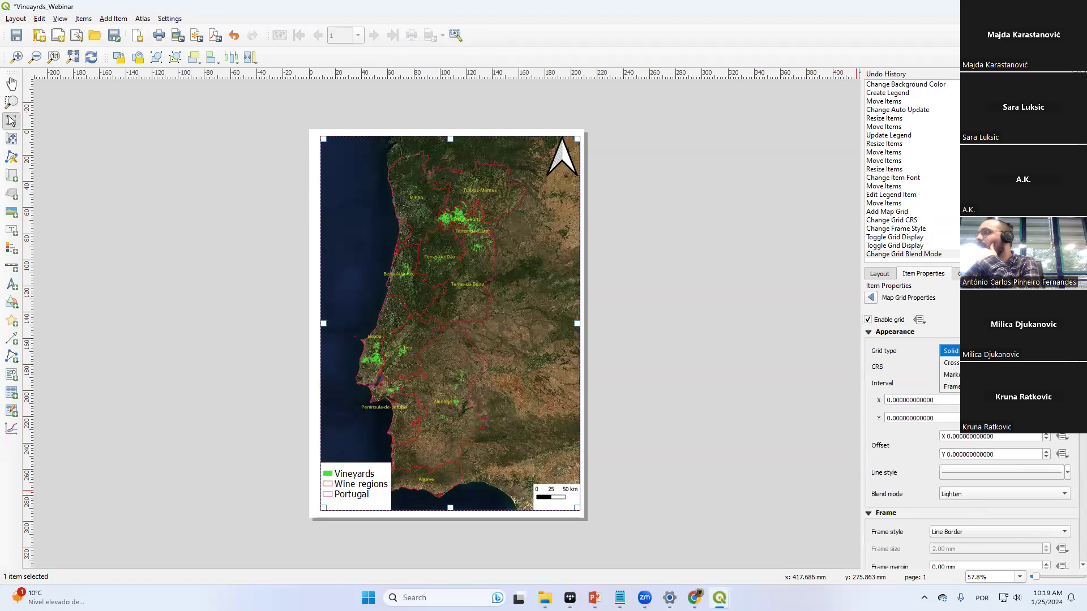
click(952, 351)
click(1003, 475)
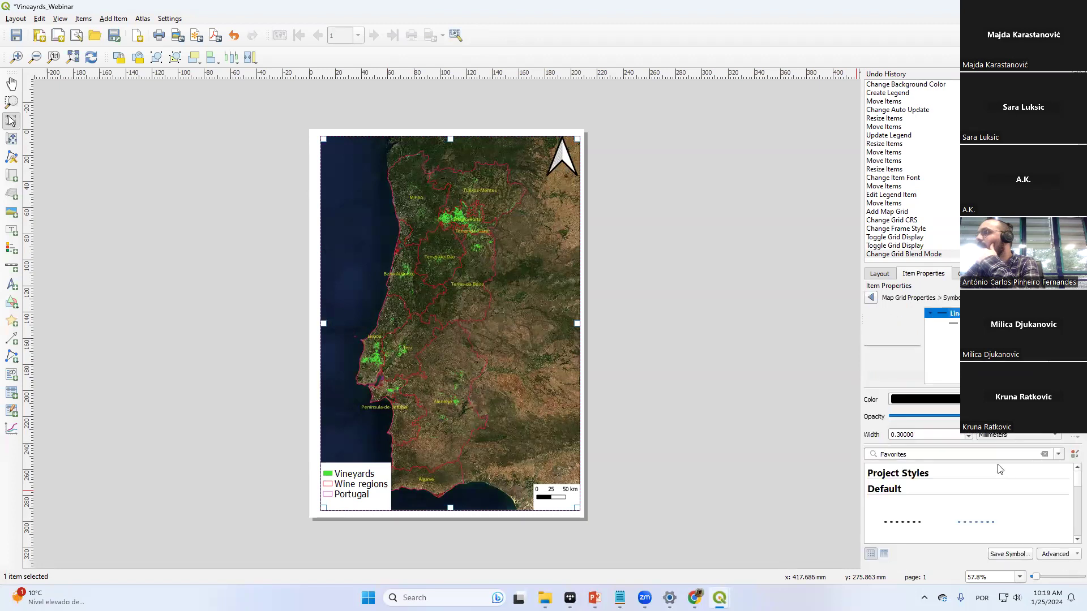
click(976, 521)
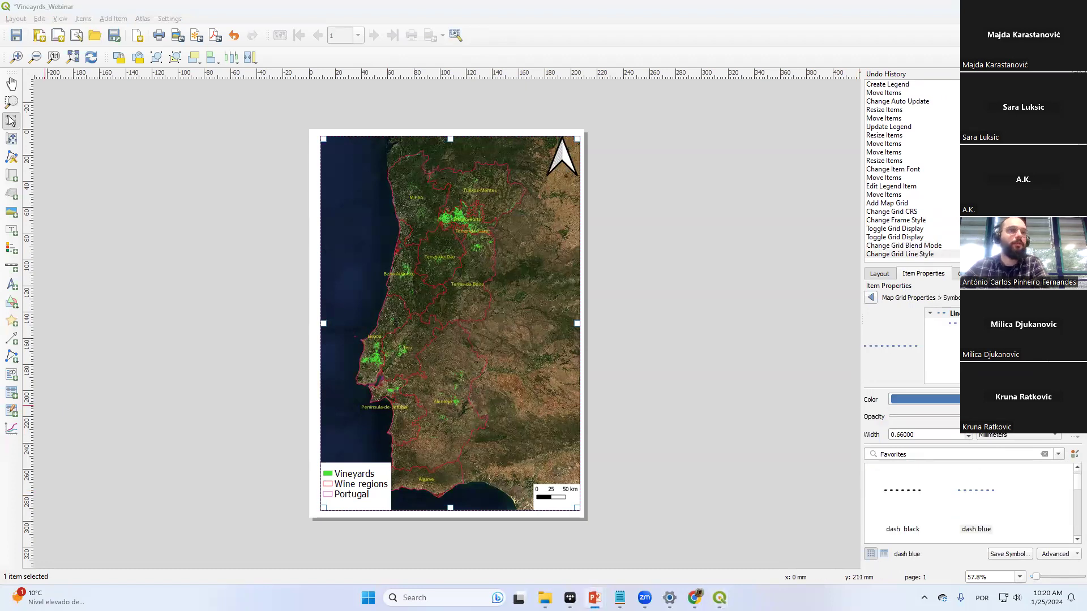
Switch to the PowerPoint presentation and look up the map grid settings in its export layout slides
key(alt+Tab)
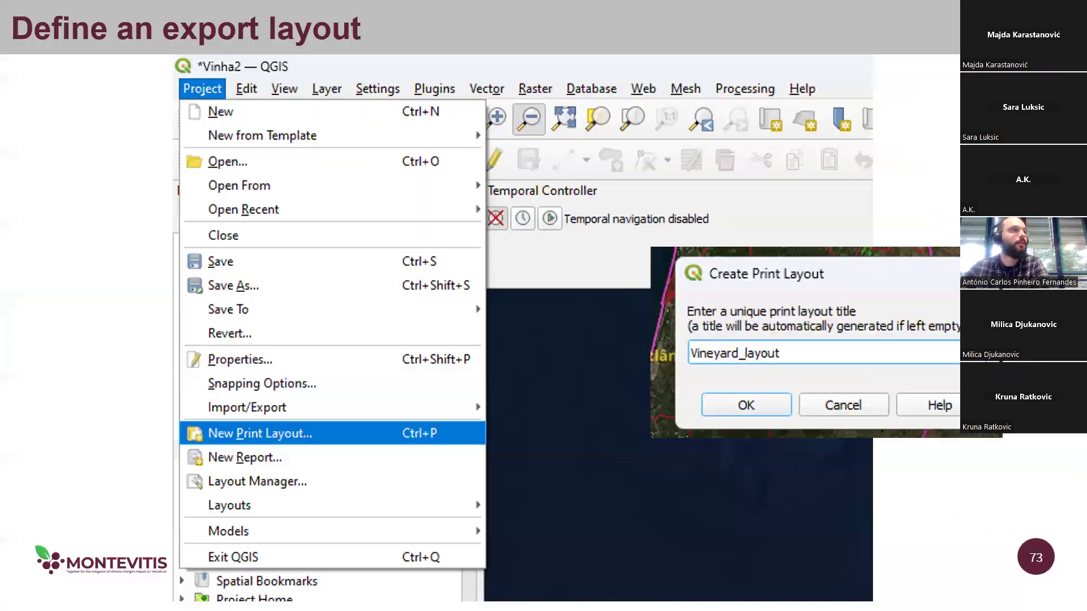
key(Right)
key(Right)
key(Right)
key(Right)
key(Right)
key(Right)
key(Right)
key(Right)
key(Right)
key(Right)
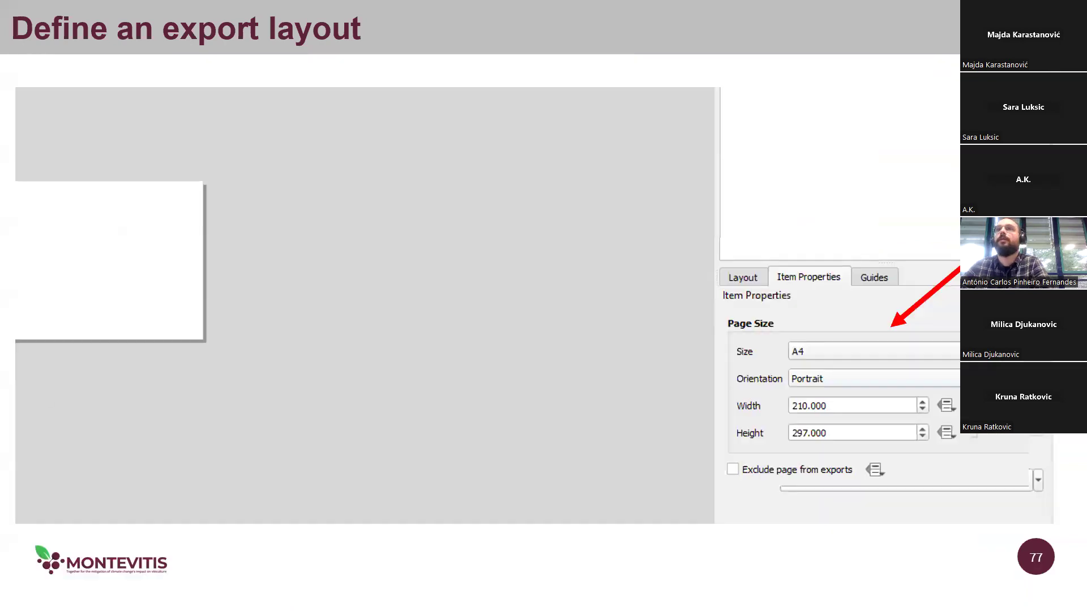
key(Right)
key(Right)
key(Right)
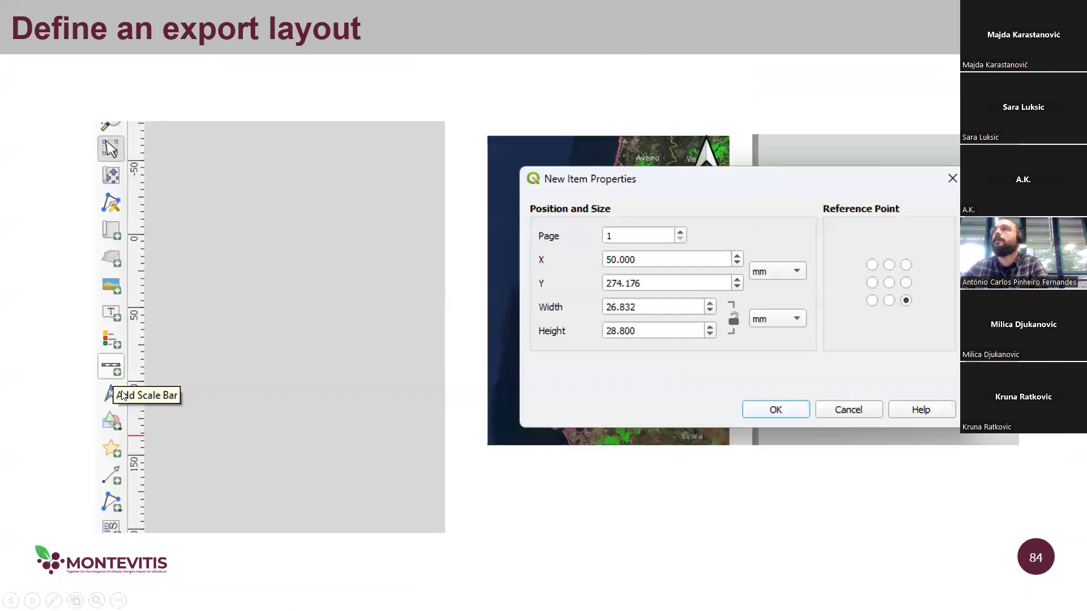
key(Right)
key(Right)
key(Right)
key(Right)
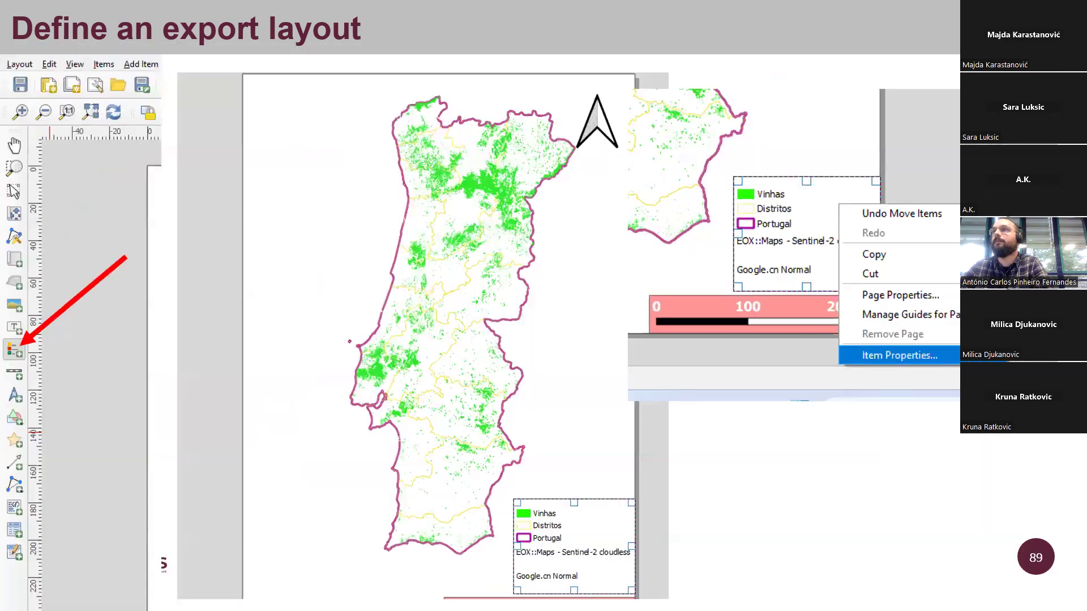
key(Right)
key(Right)
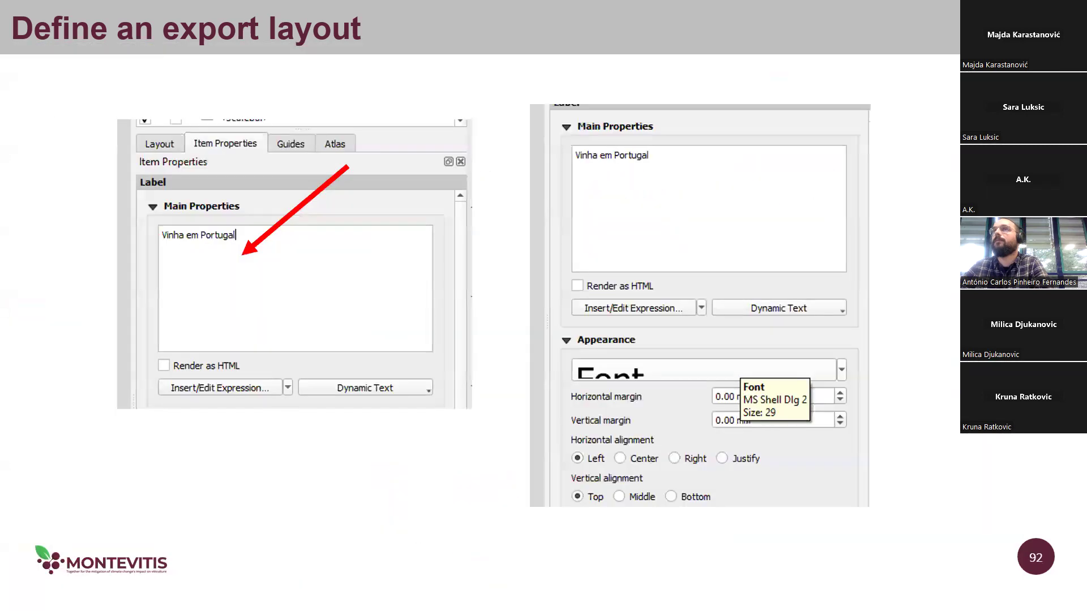
key(Right)
key(Right)
key(Left)
key(Right)
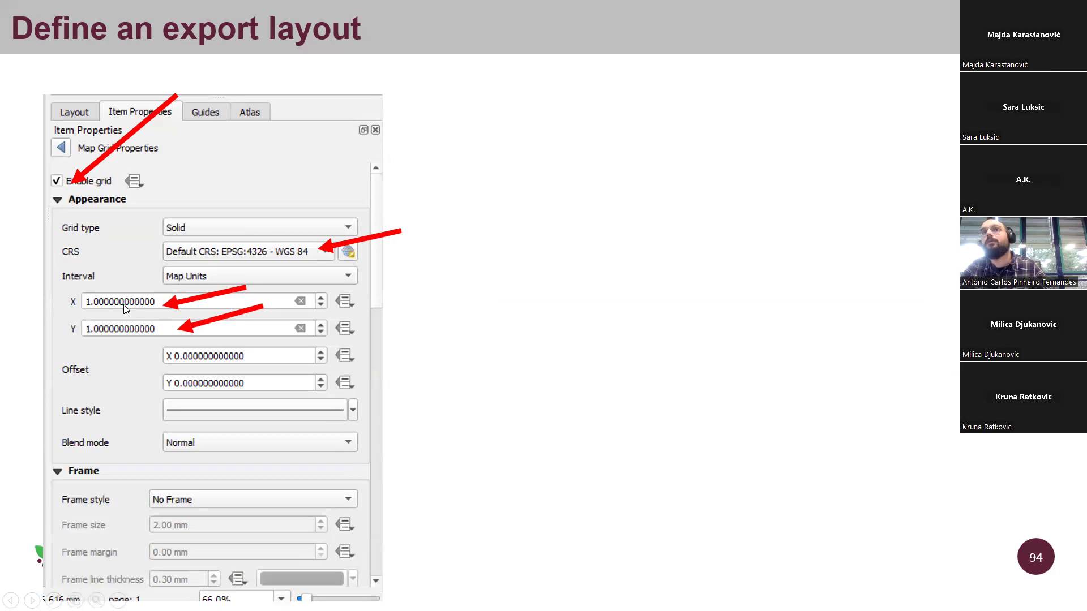
Switch back to the QGIS layout and set the map grid's X and Y intervals to 1 map unit
key(alt+Tab)
click(880, 274)
click(923, 275)
click(872, 298)
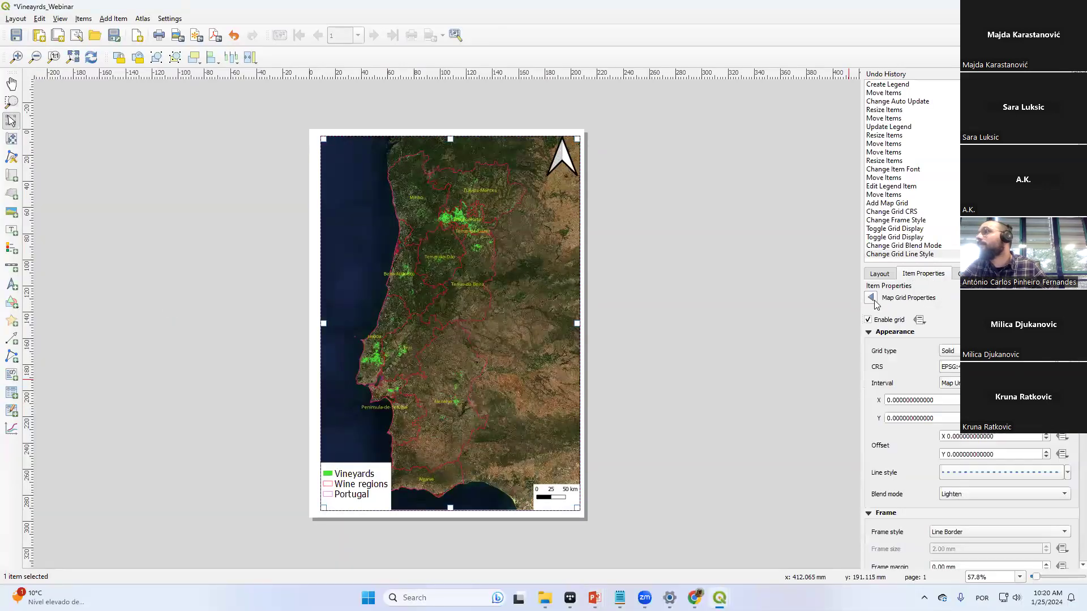
drag(957, 403, 818, 386)
text(1)
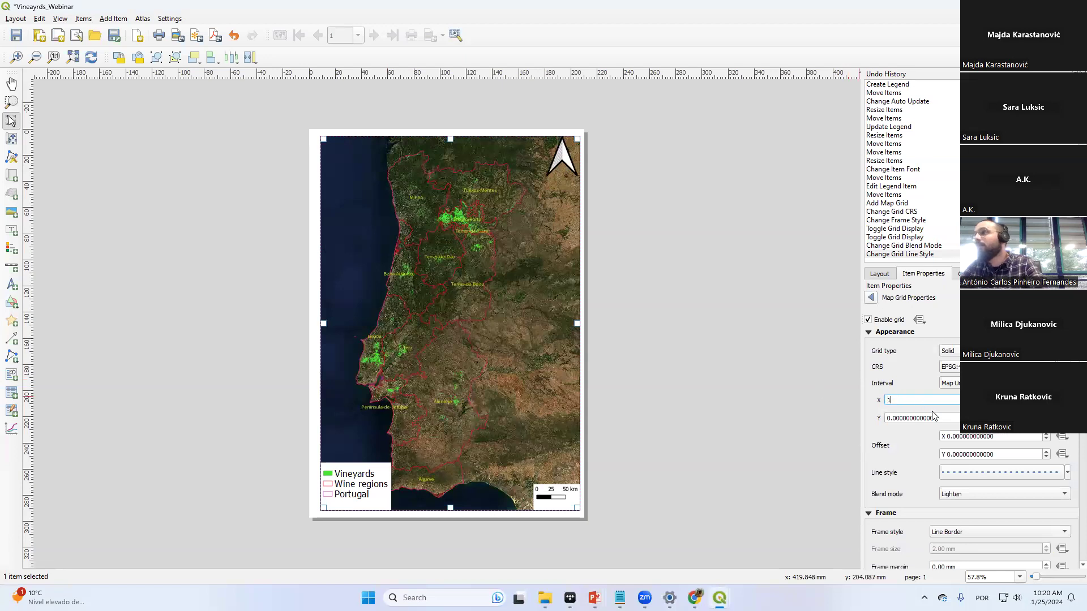
key(Tab)
text(1)
key(Return)
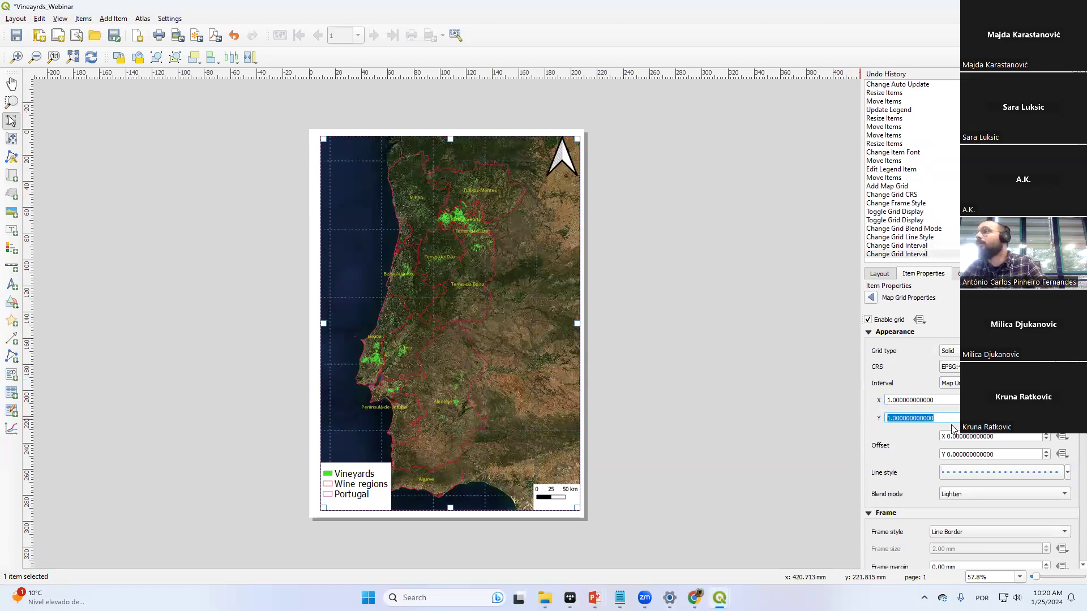
Try black and white as colours for the dashed grid lines, ending on black
click(1067, 473)
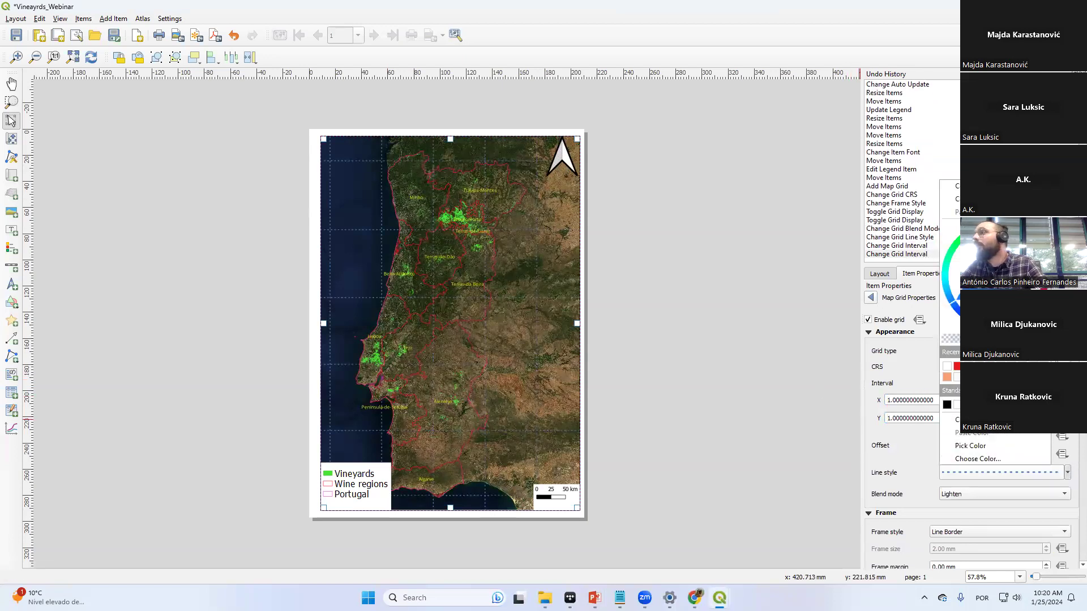
click(947, 405)
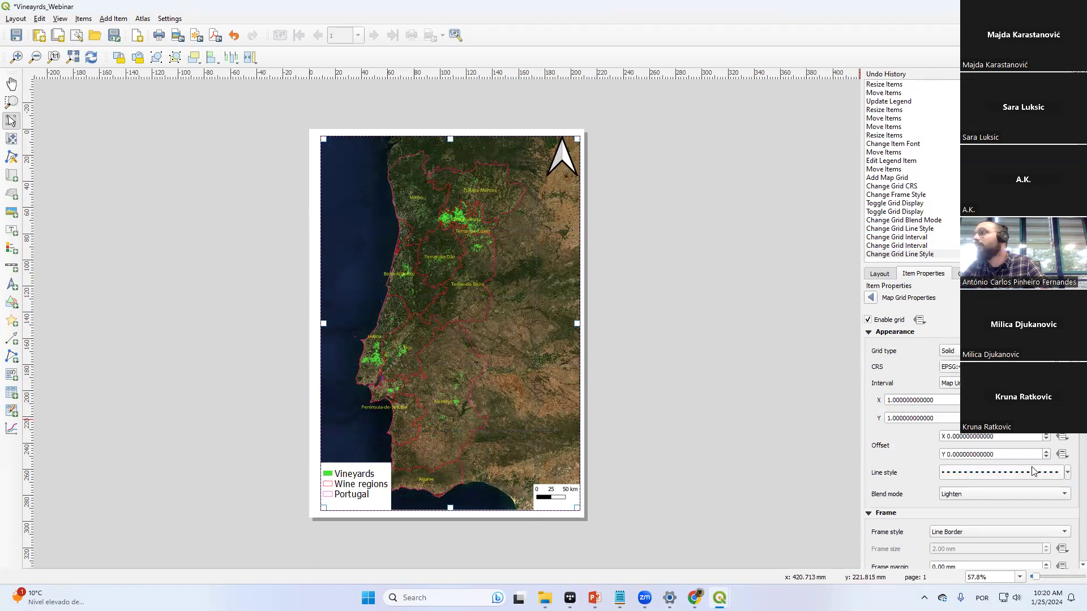
click(1068, 473)
click(957, 405)
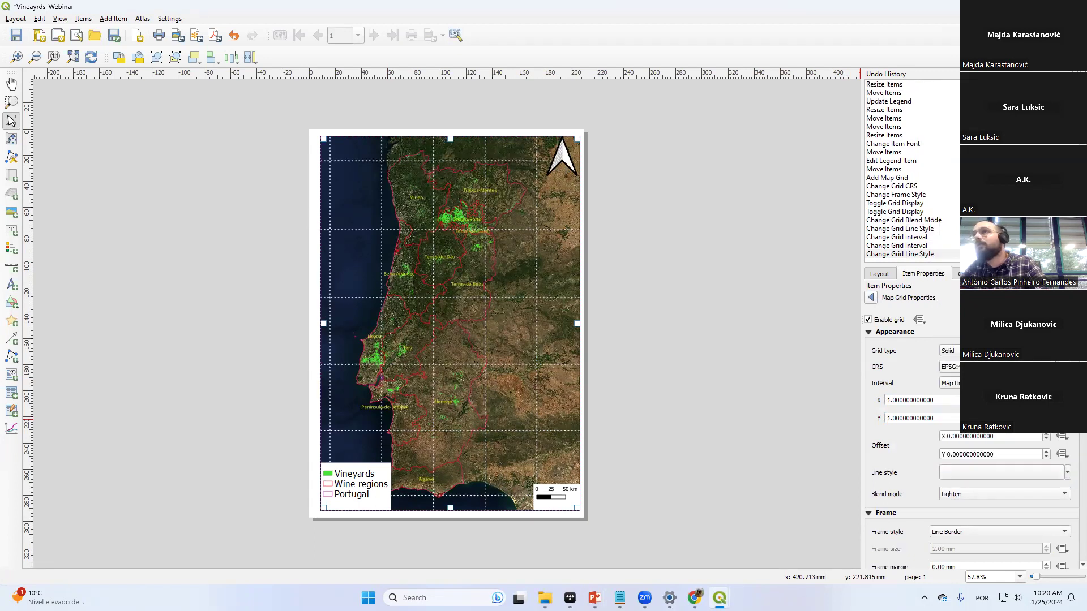
click(1067, 473)
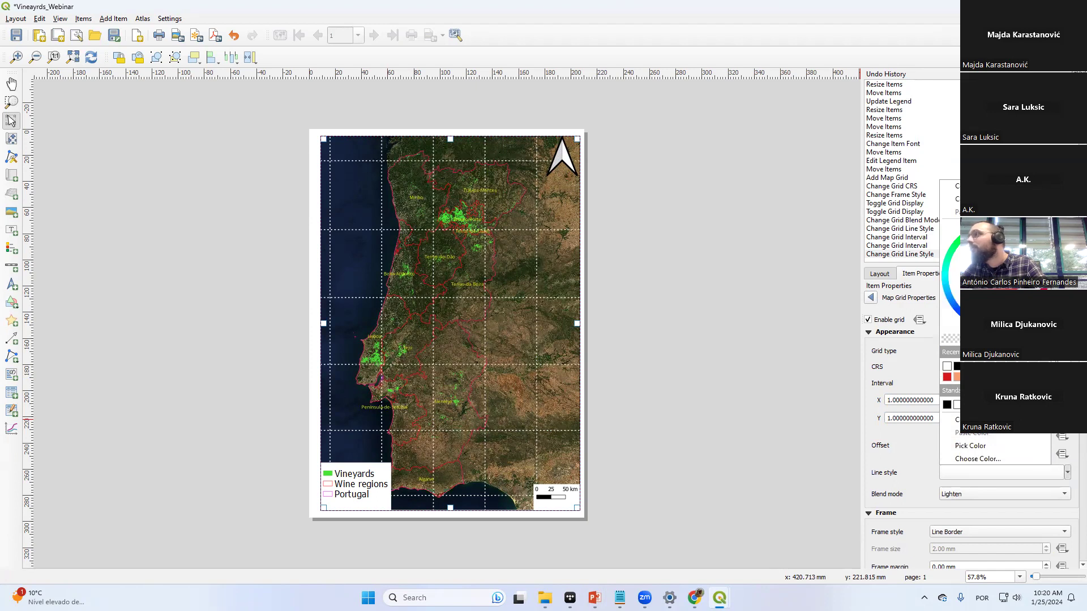
click(947, 404)
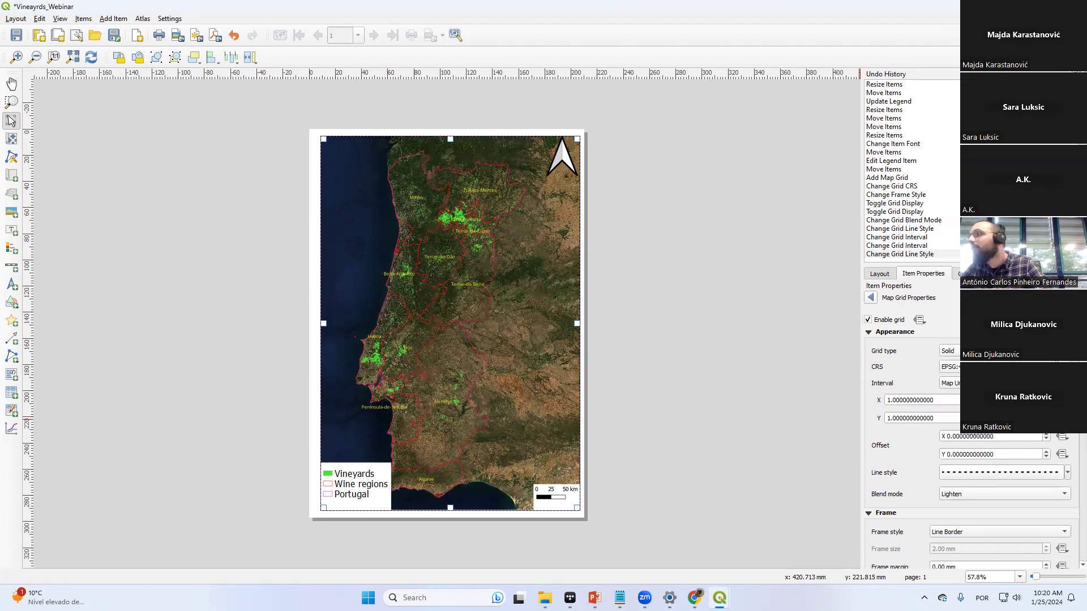
Apply the plain solid blue line symbol from the favourites to the grid lines and deselect the map
click(1058, 474)
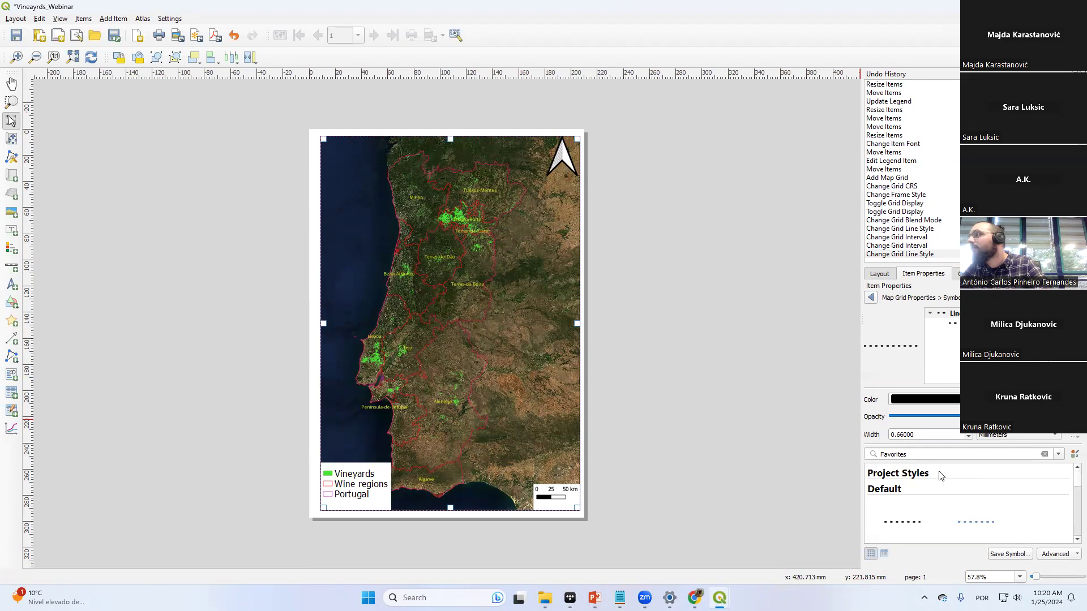
scroll(1070, 483, down, 5)
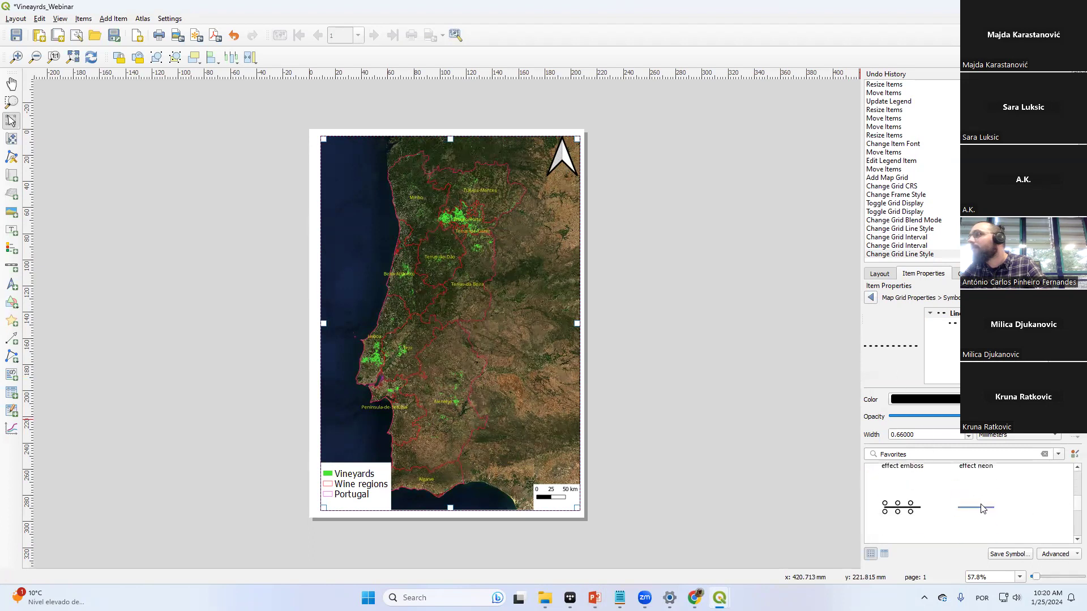
click(981, 509)
click(789, 467)
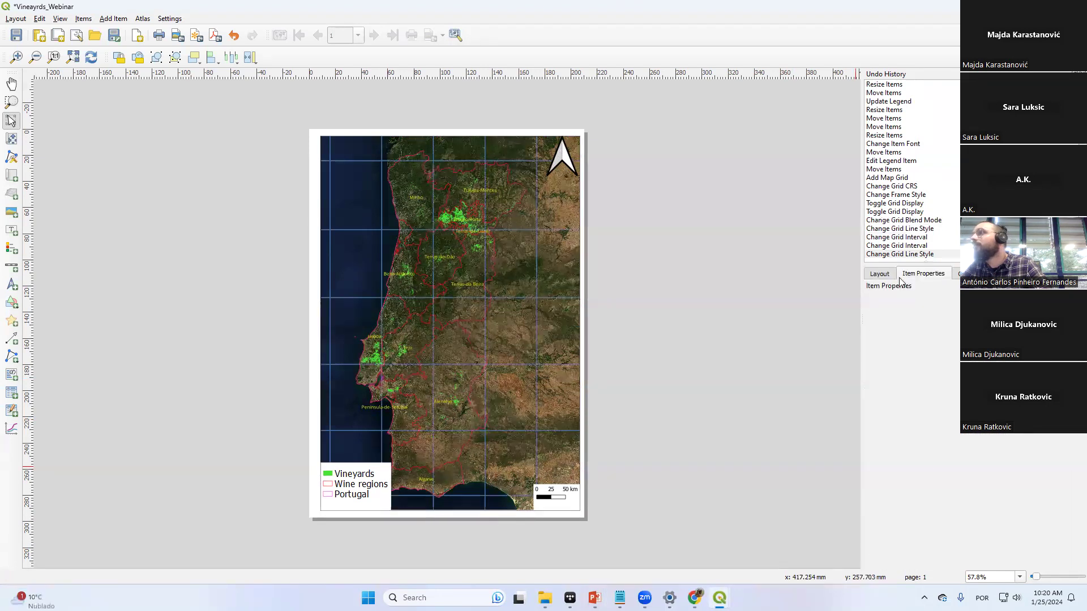
Reopen the properties of the map's Grid 1 and recolour its solid lines, trying black before choosing a near-white colour
click(435, 295)
scroll(920, 488, down, 5)
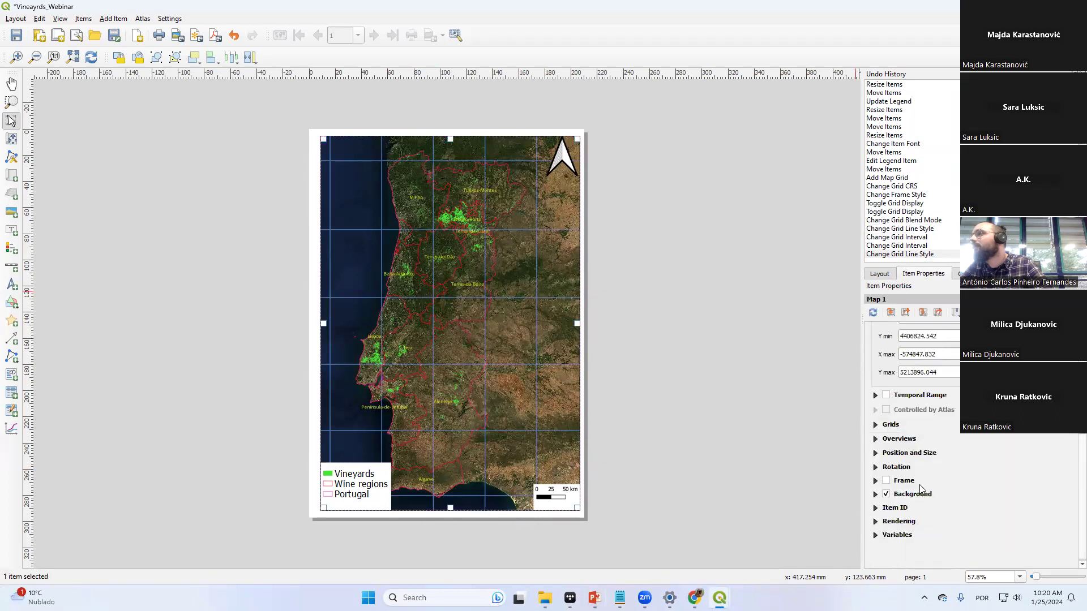
scroll(922, 447, up, 5)
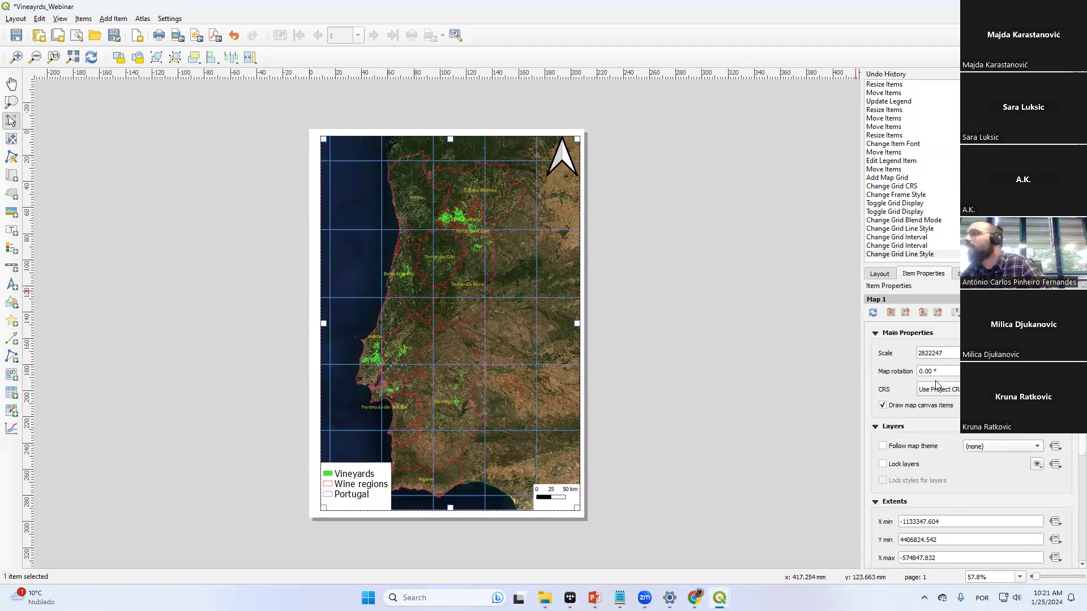
scroll(922, 385, down, 5)
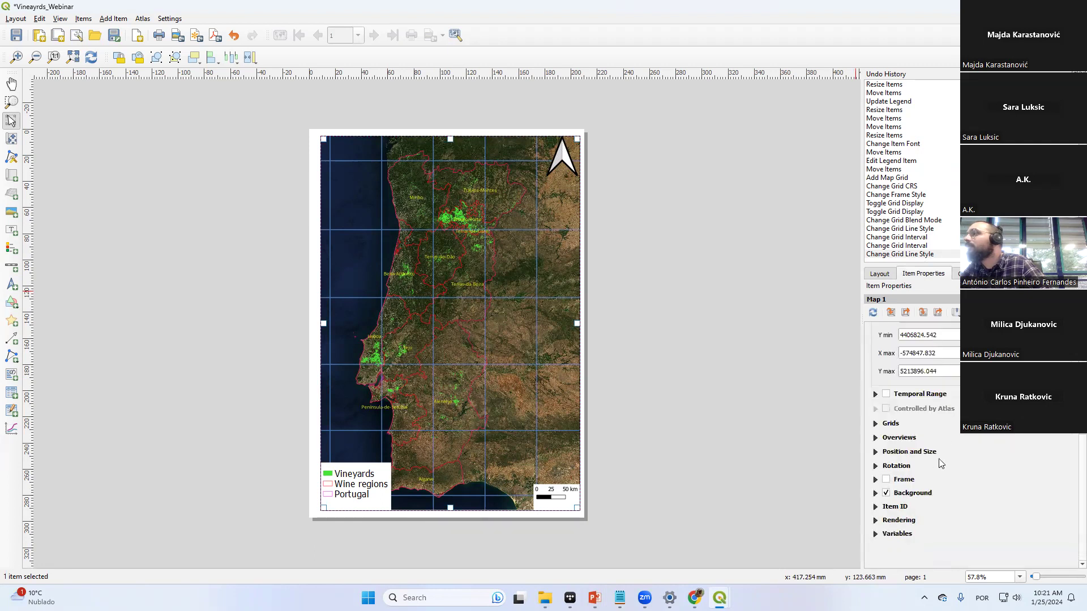
click(881, 431)
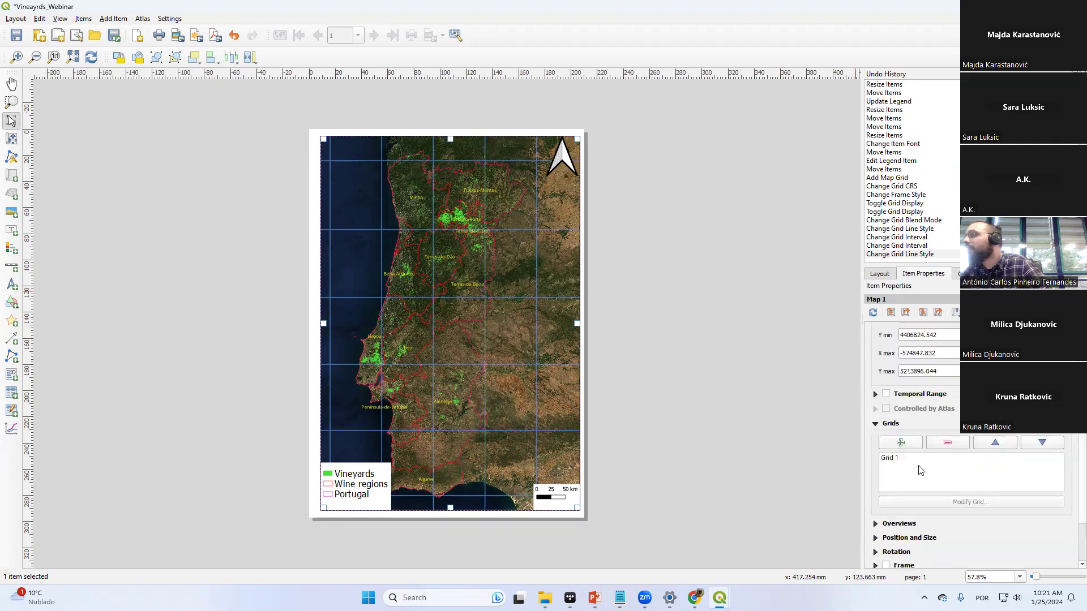
click(893, 458)
click(939, 503)
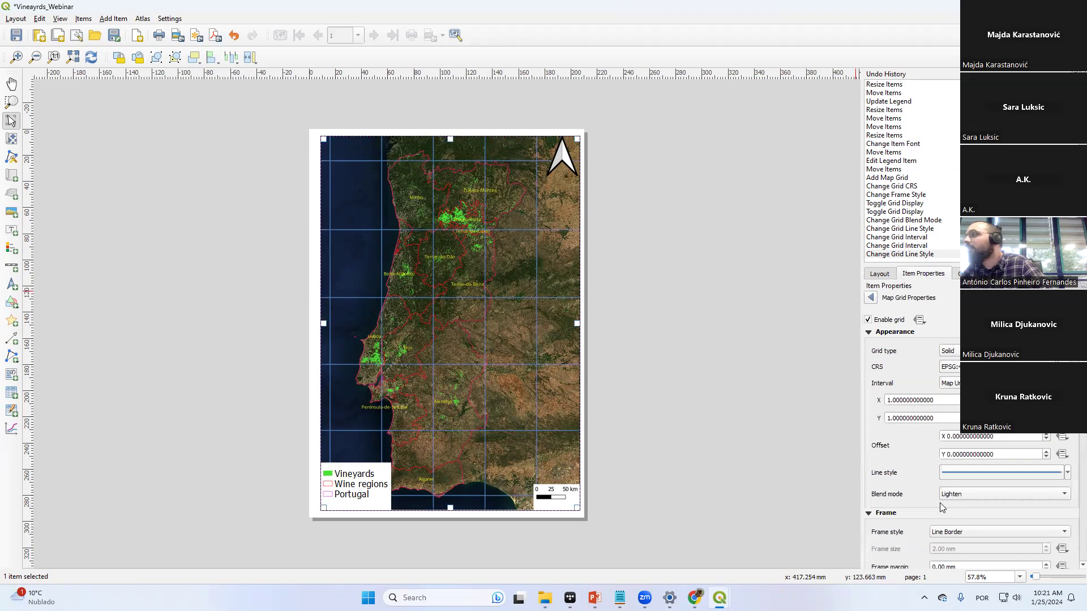
click(1068, 473)
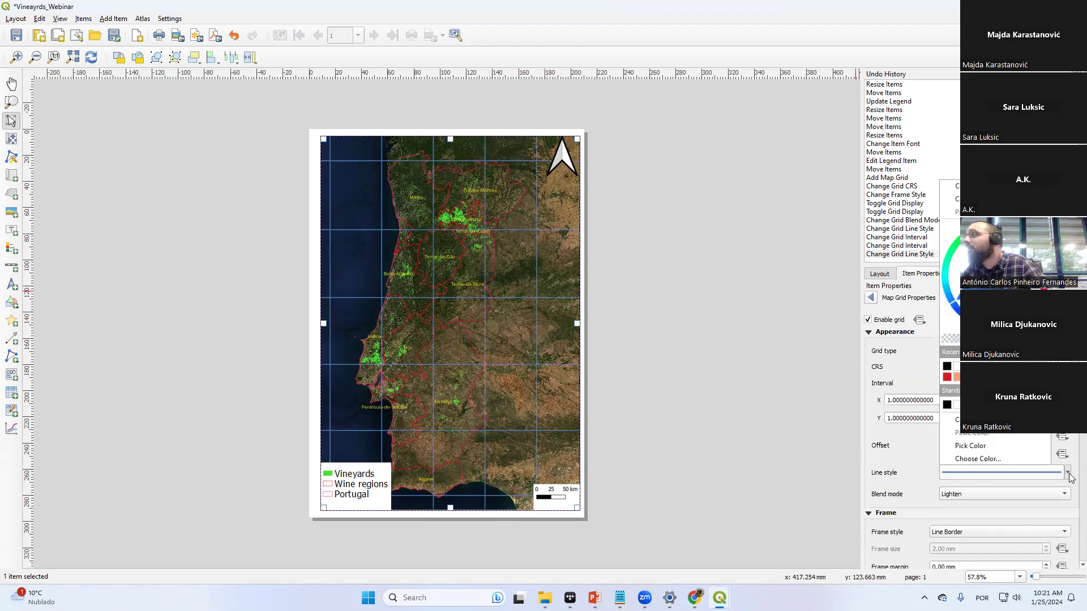
click(949, 409)
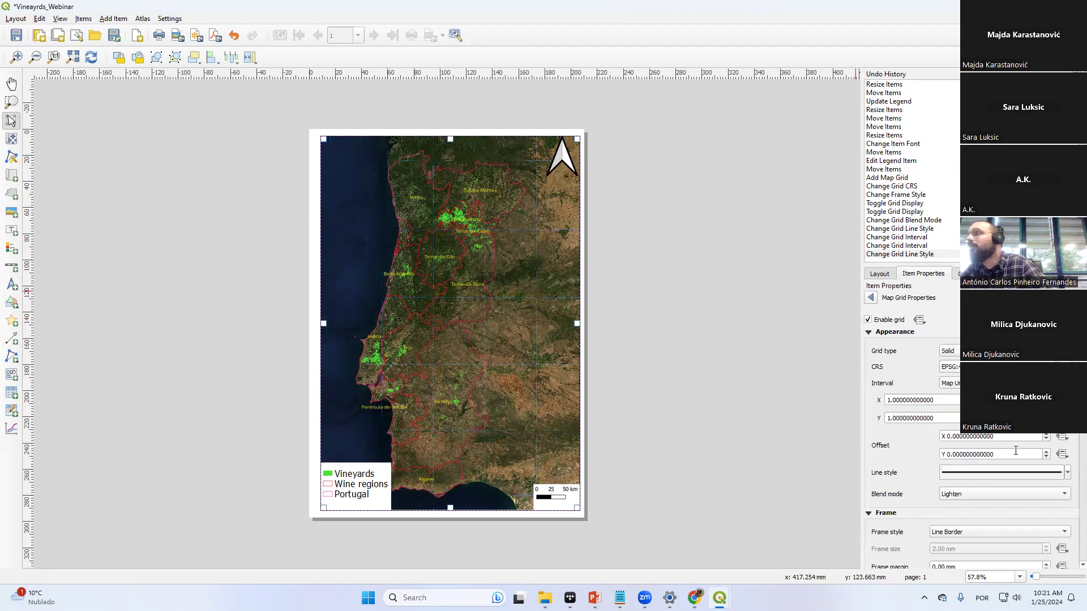
click(1068, 474)
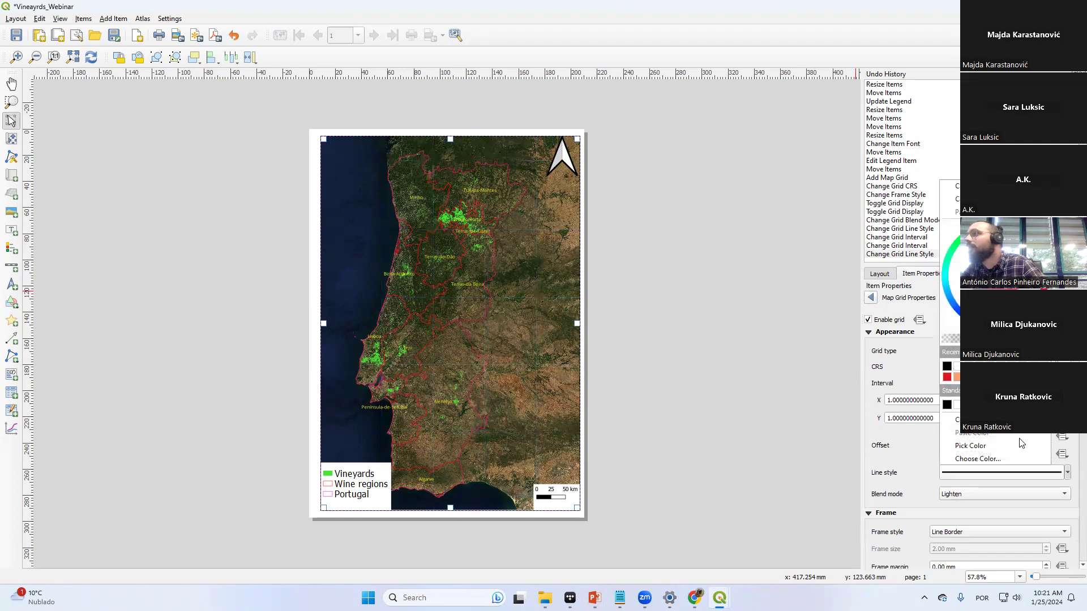
click(950, 420)
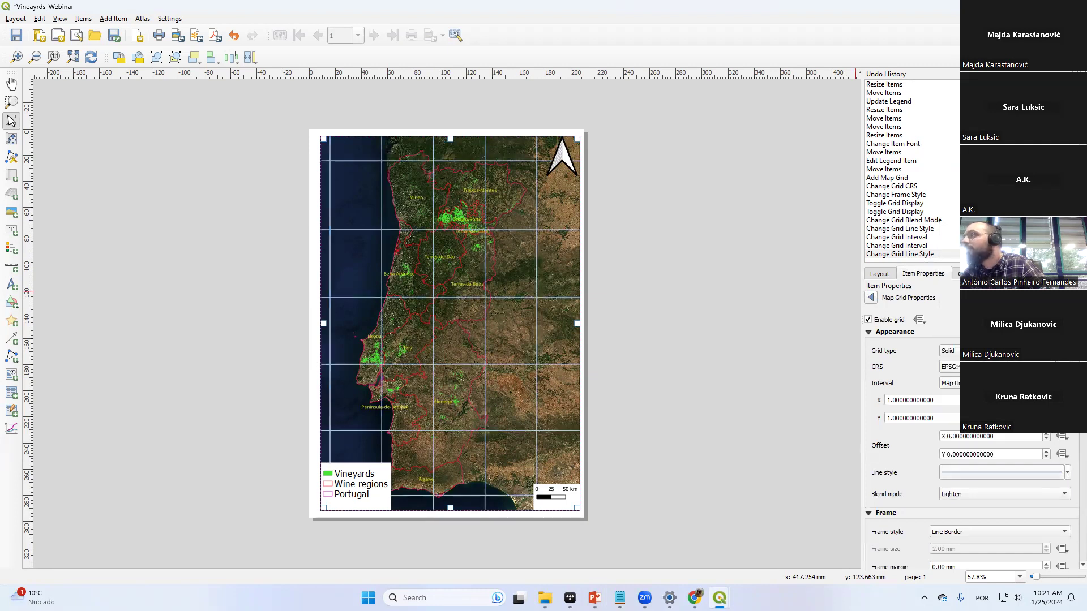
Enable drawing of coordinates around the map grid
scroll(969, 442, down, 3)
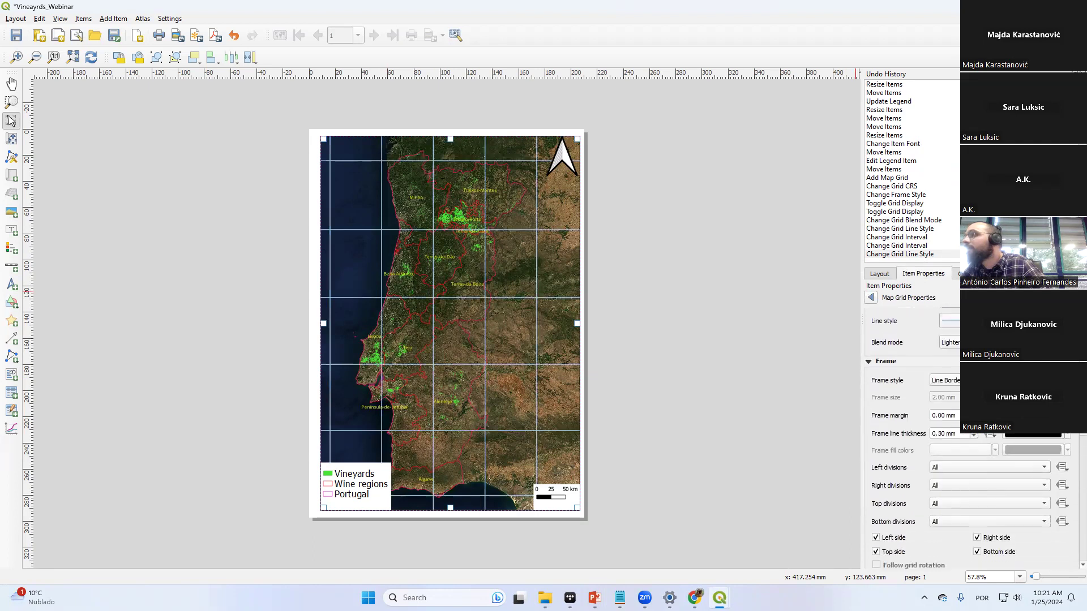
scroll(1072, 443, down, 3)
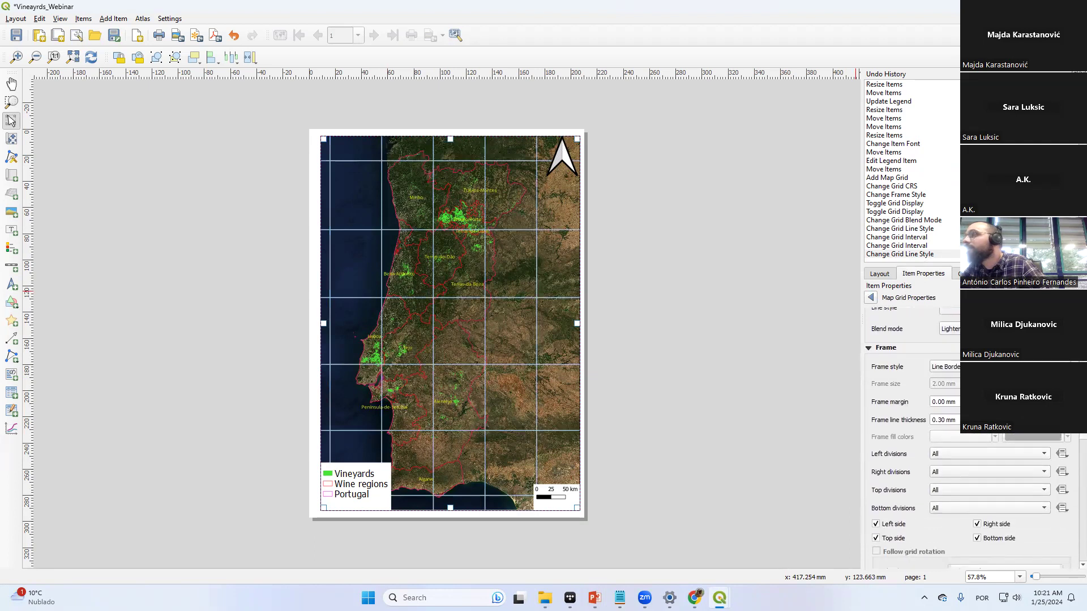
scroll(1070, 453, down, 3)
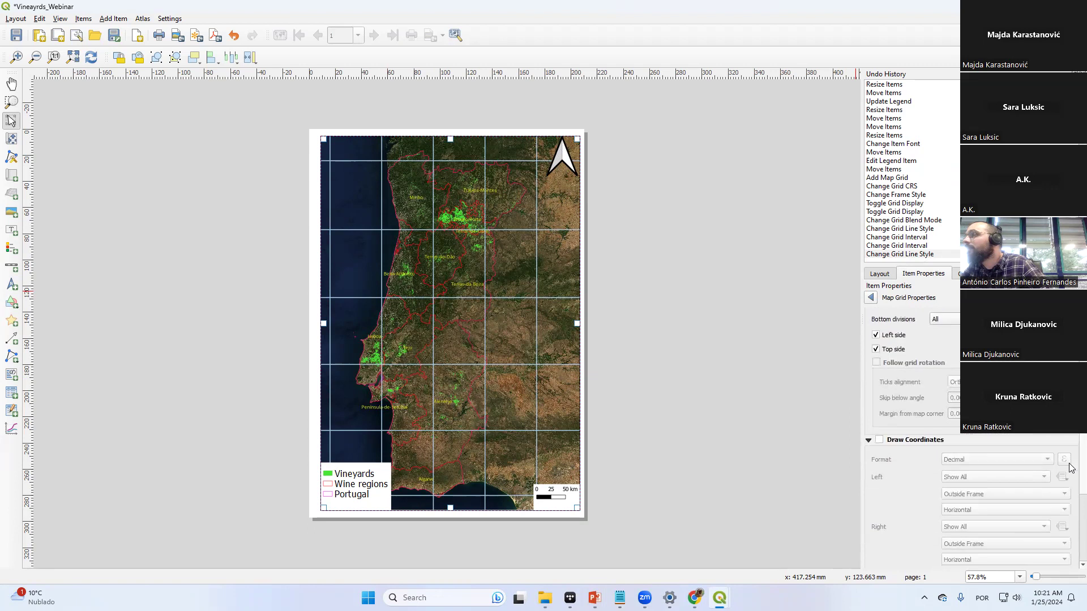
click(879, 411)
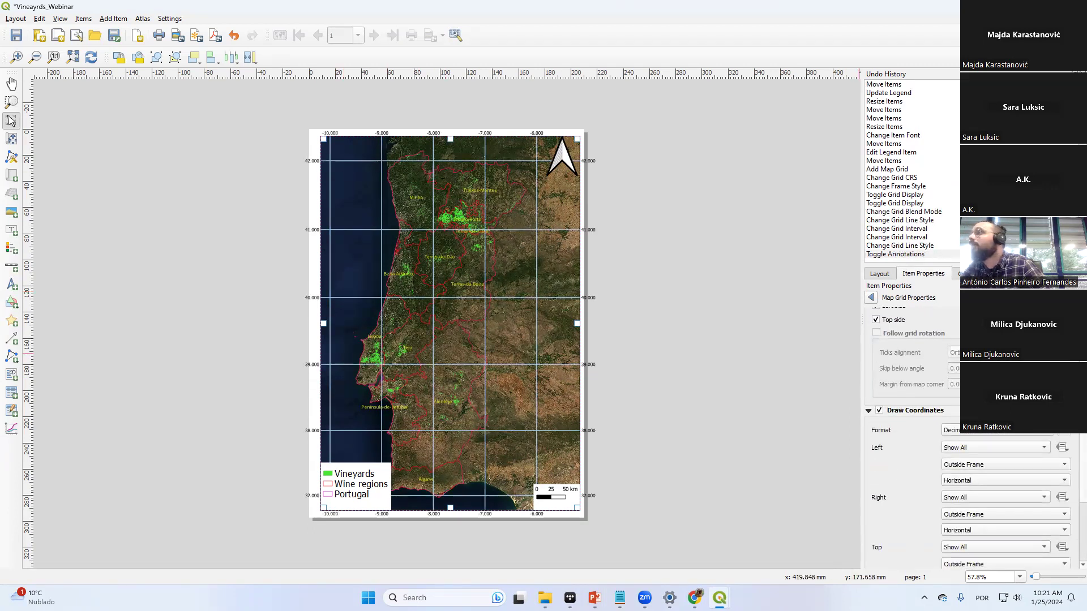
Set the grid's right and top coordinate labels to Disabled
scroll(1071, 463, down, 3)
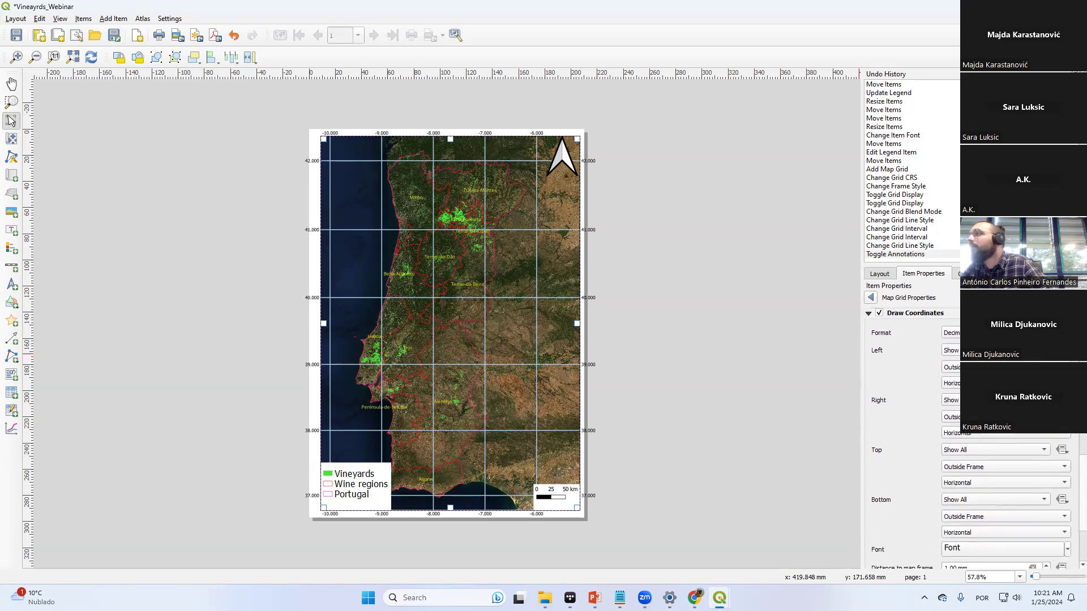
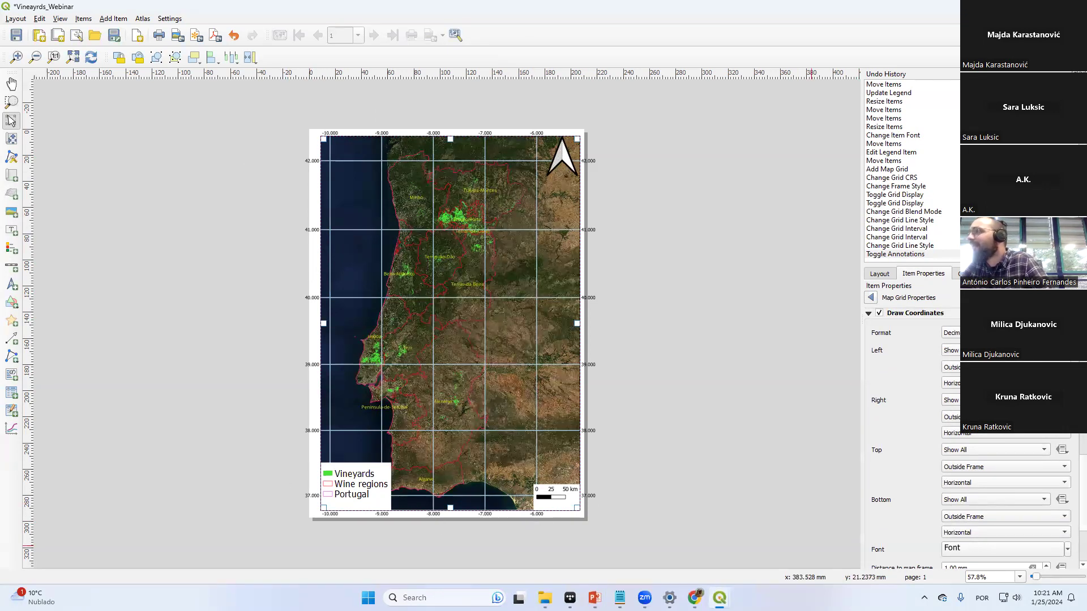
click(951, 401)
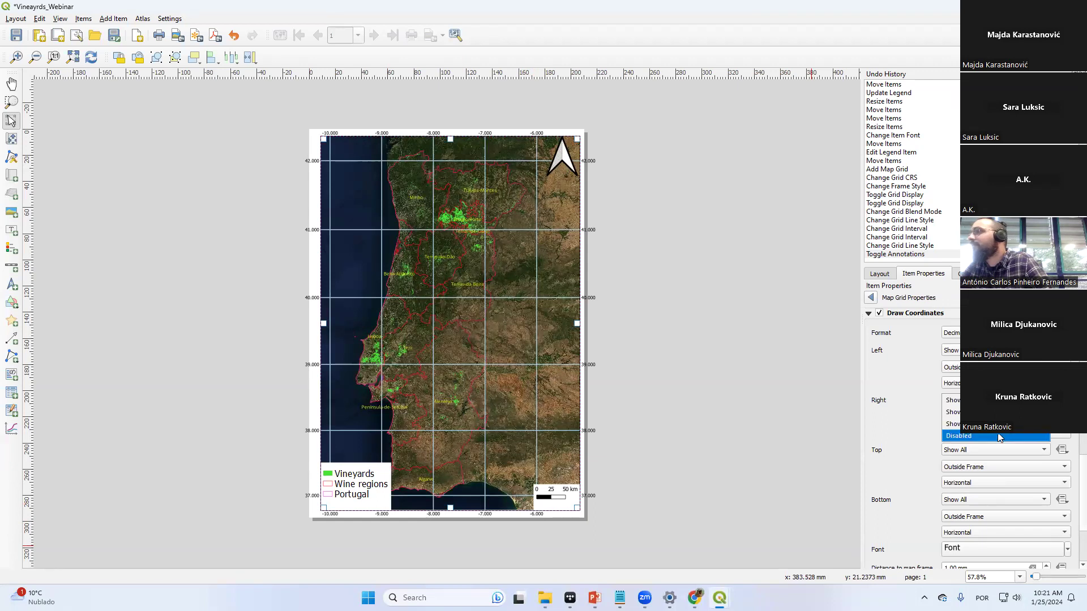
click(951, 434)
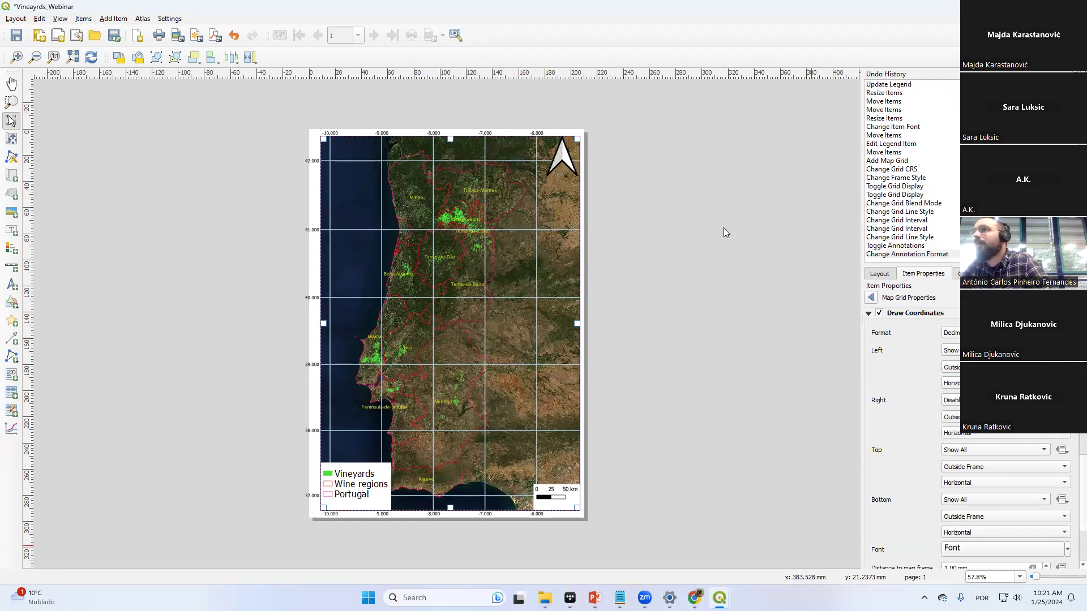
click(1021, 451)
click(991, 488)
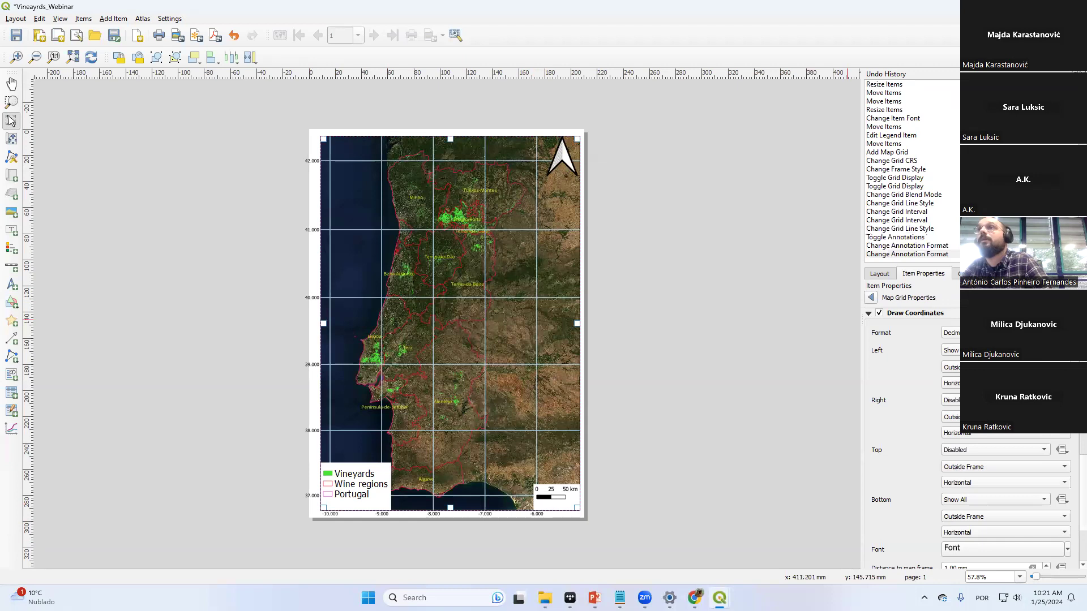
Set the coordinate precision of the map grid's labels to 0 decimals
scroll(1072, 463, down, 5)
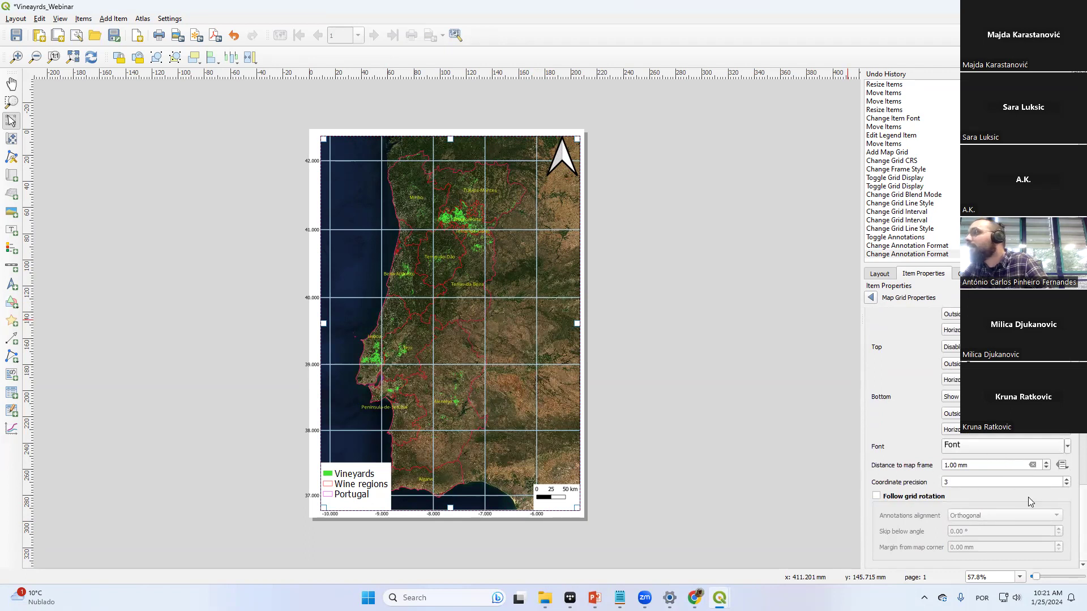
double_click(995, 482)
text(0)
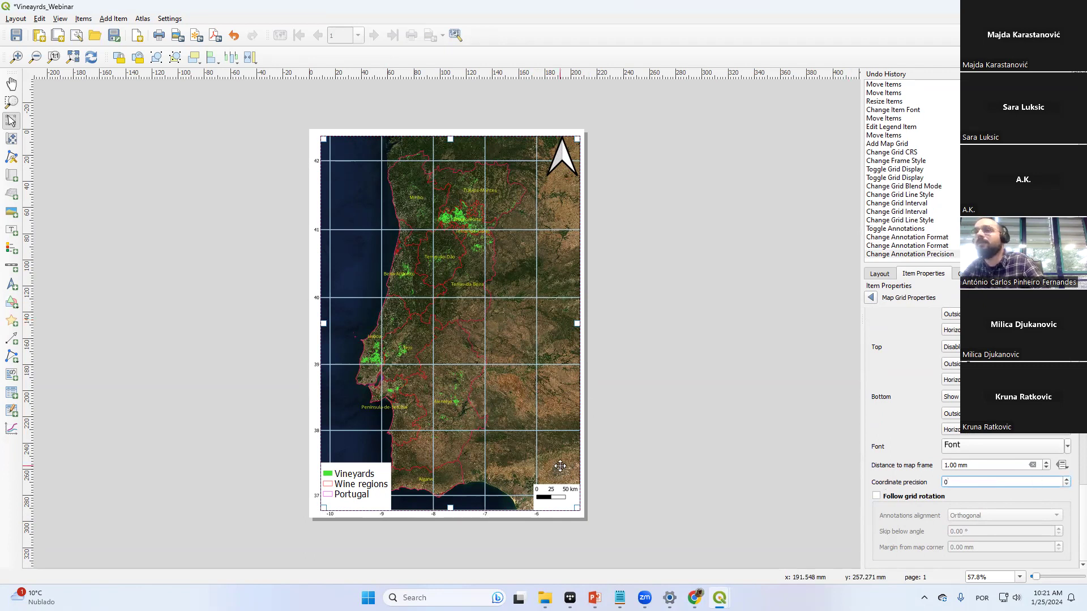
scroll(1072, 498, up, 5)
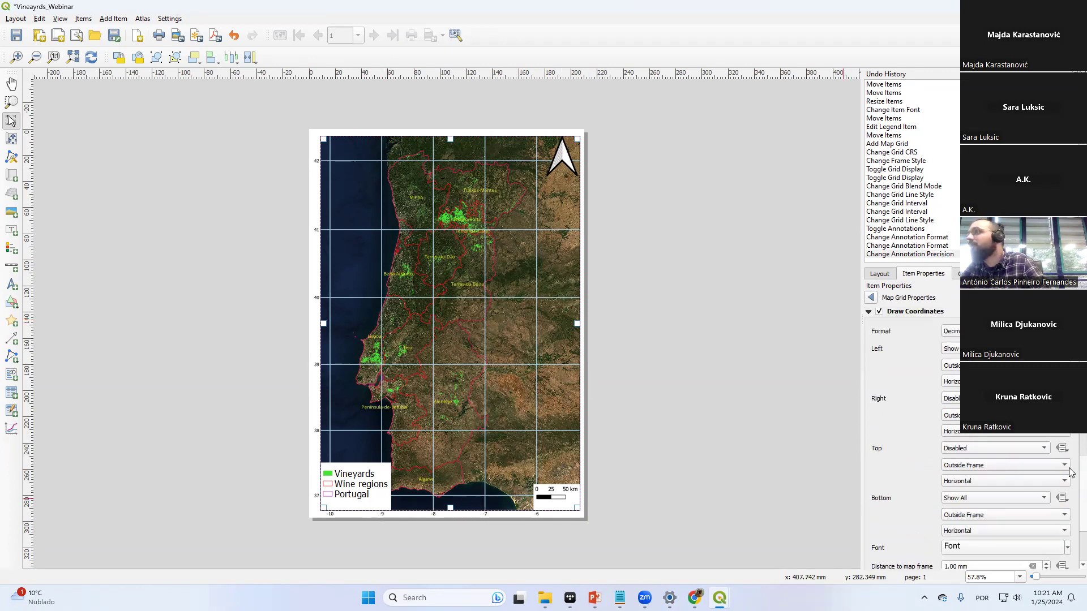
scroll(968, 430, up, 1)
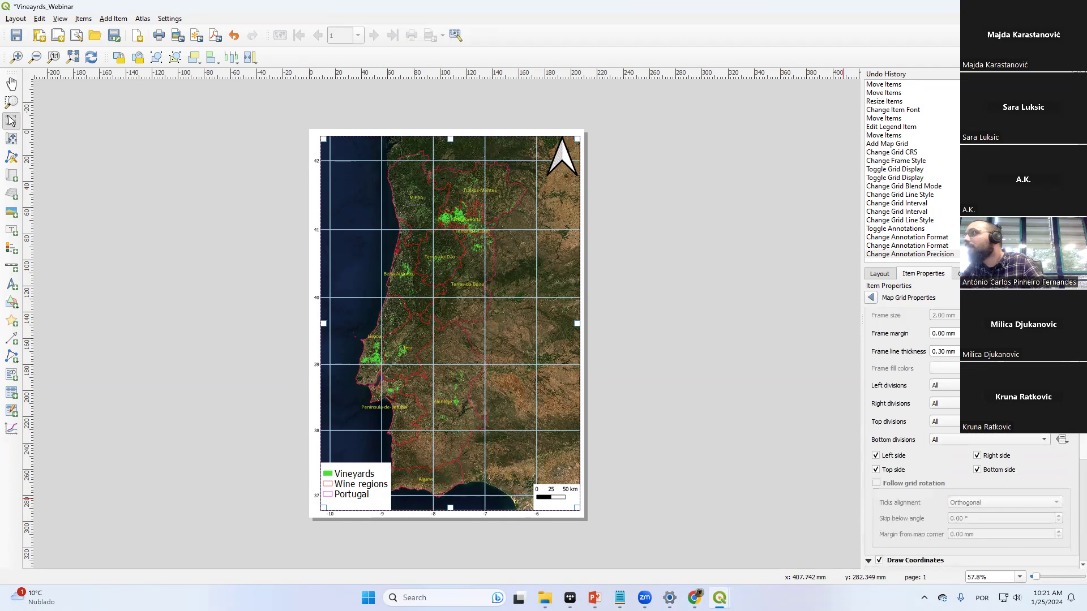
scroll(1072, 483, down, 6)
scroll(1072, 493, down, 3)
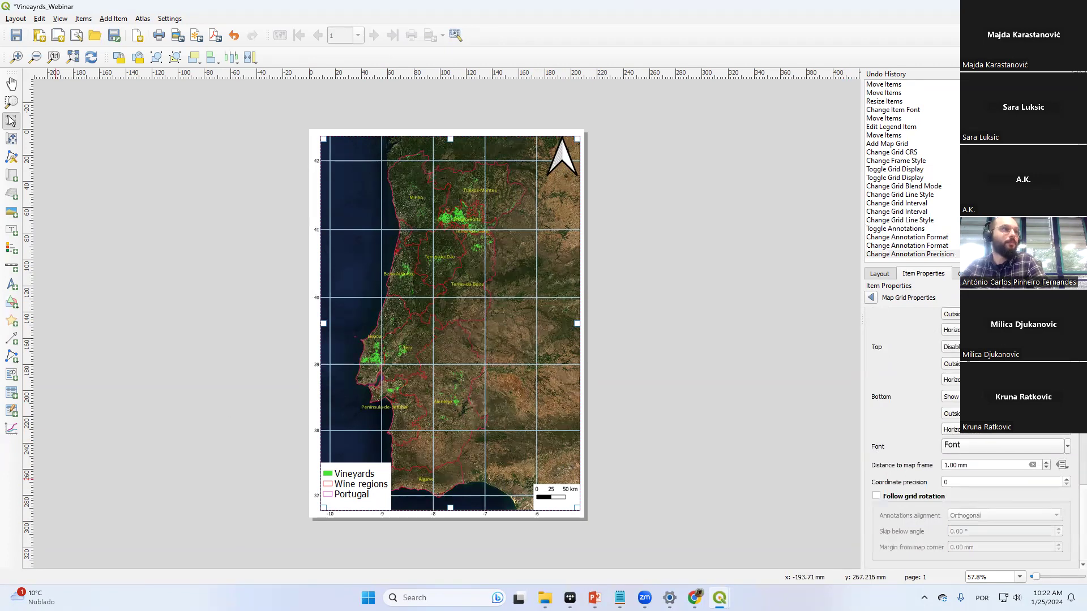
Check the layout slide in the presentation, then return to the layout and set the grid coordinate format to Decimal with Suffix
key(alt+Tab)
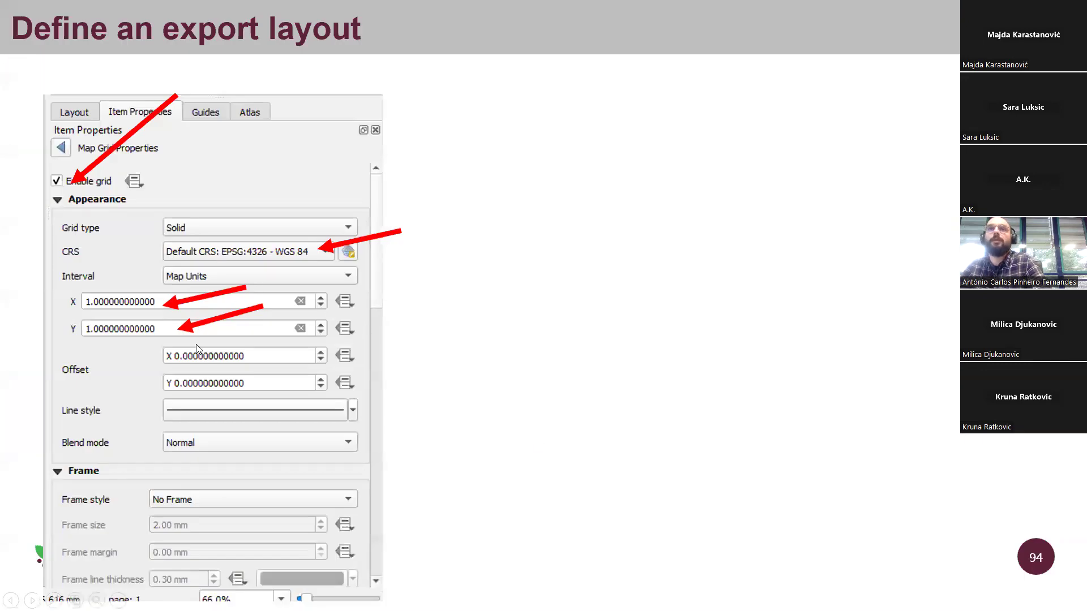
key(Right)
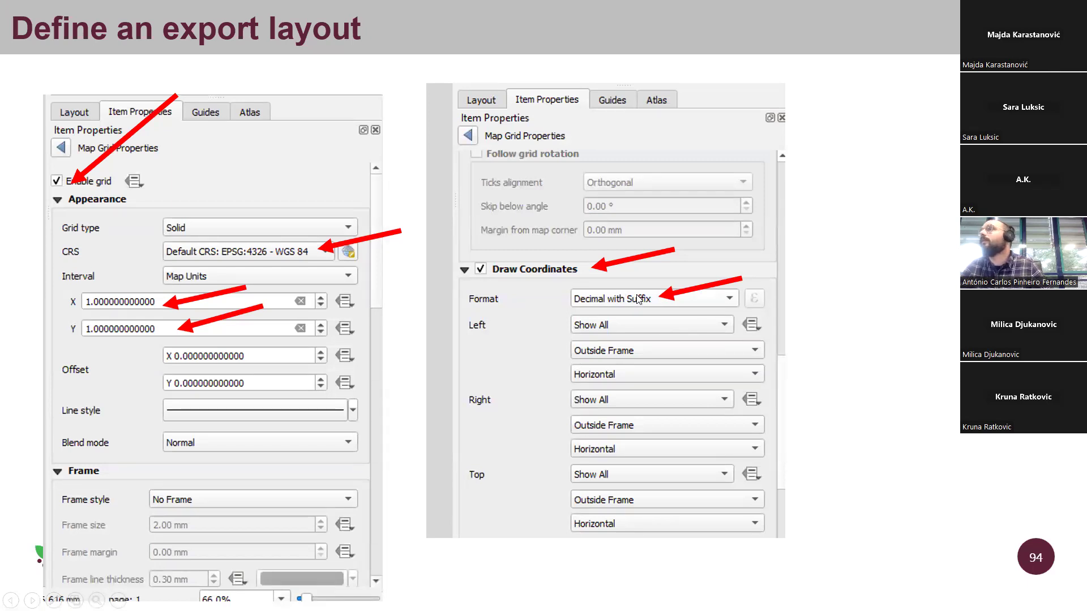
key(alt+Tab)
scroll(1070, 470, up, 5)
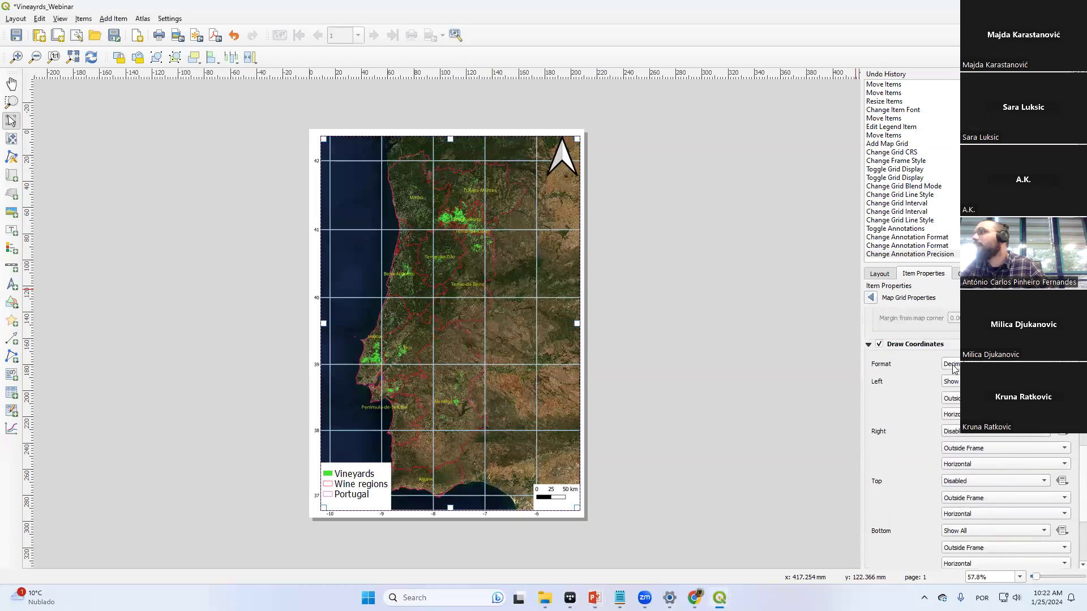
click(951, 364)
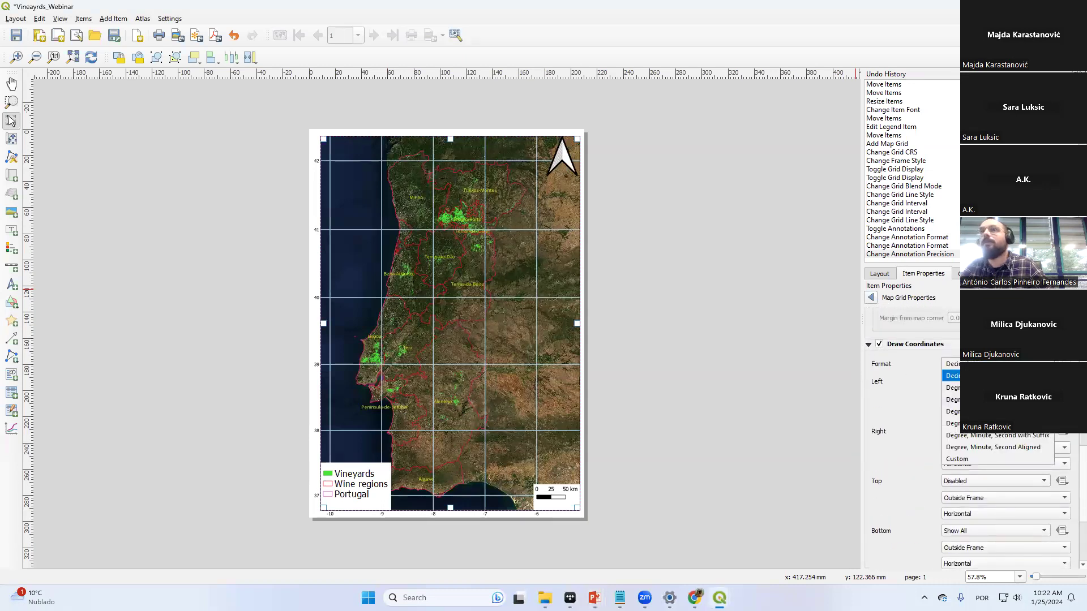
click(952, 376)
Shrink the map frame from its lower-left corner to make room for the coordinates, and move the legend just above the scale bar
drag(323, 507, 328, 502)
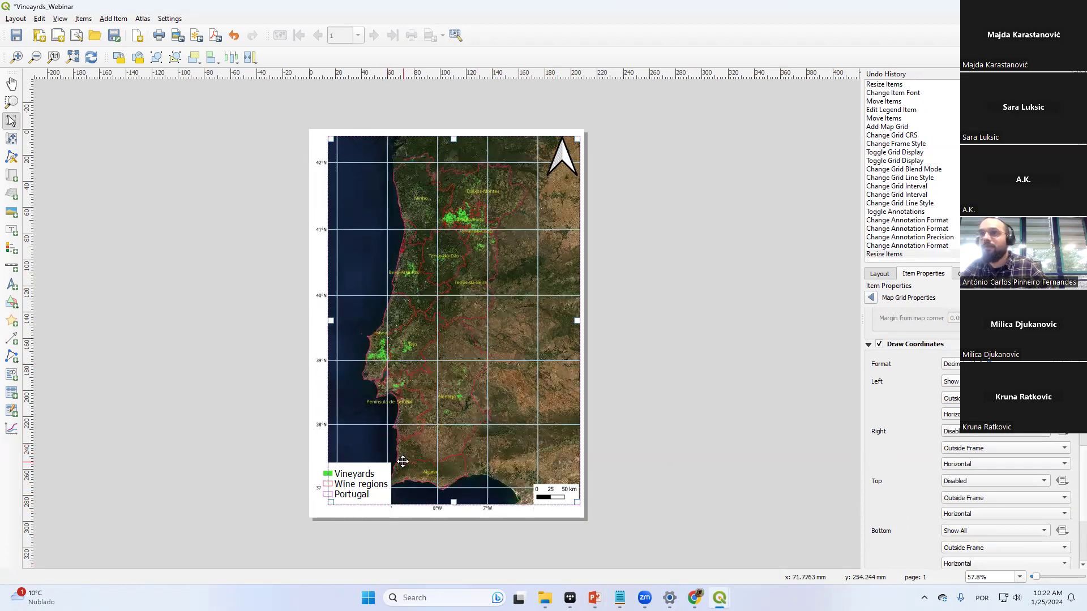
click(357, 491)
drag(354, 508, 553, 460)
Lower the map frame's top edge while widening it slightly to the left, and move the north arrow down onto the map
click(347, 147)
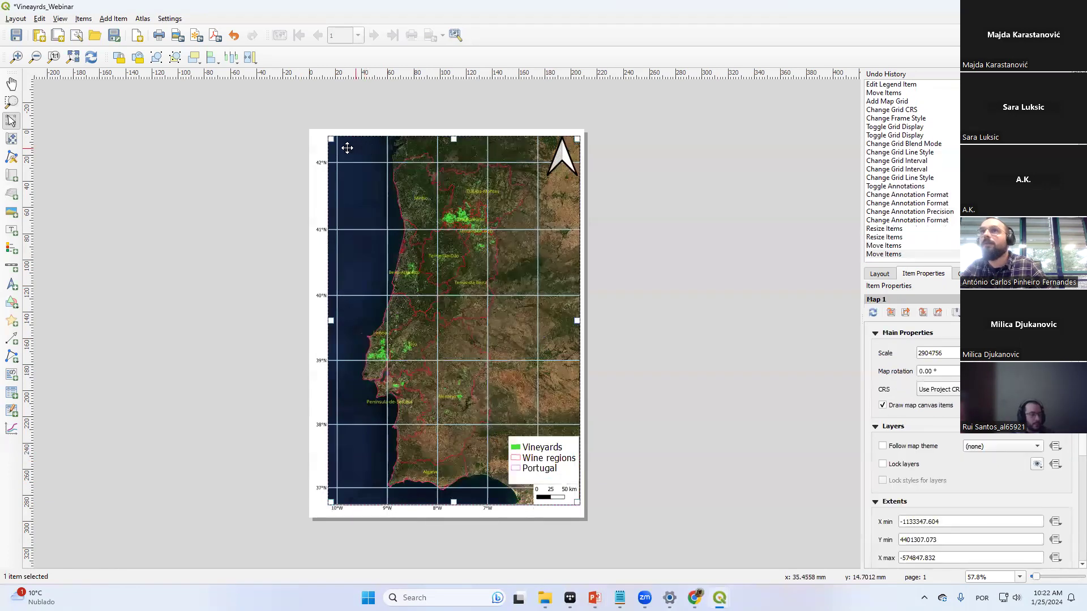
drag(329, 138, 323, 163)
click(559, 149)
drag(559, 149, 558, 175)
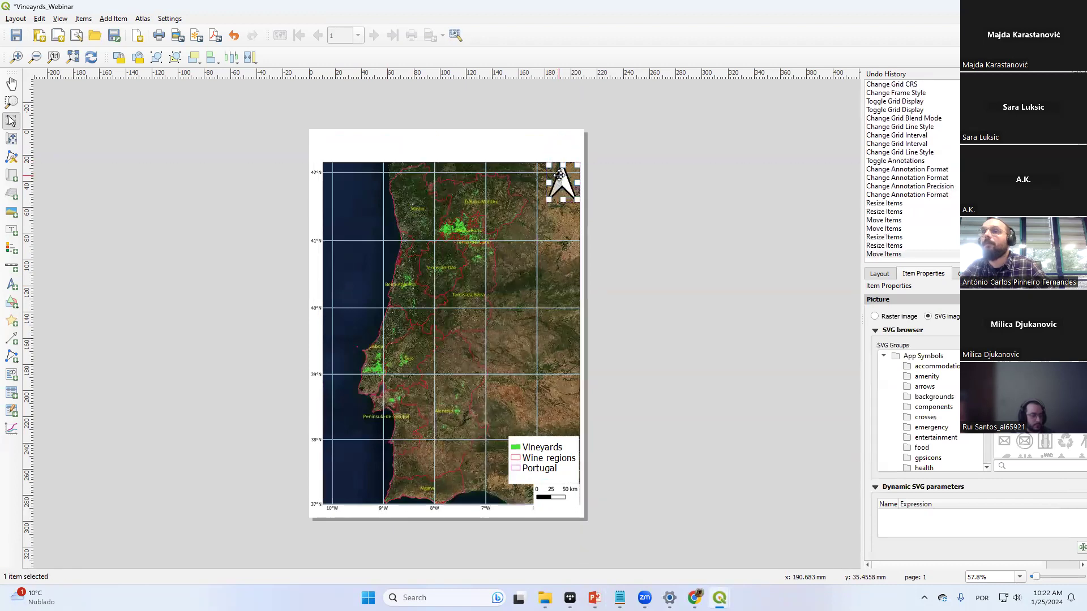
click(686, 233)
Shift the map content slightly up and to the right within its frame to reposition Portugal
click(11, 138)
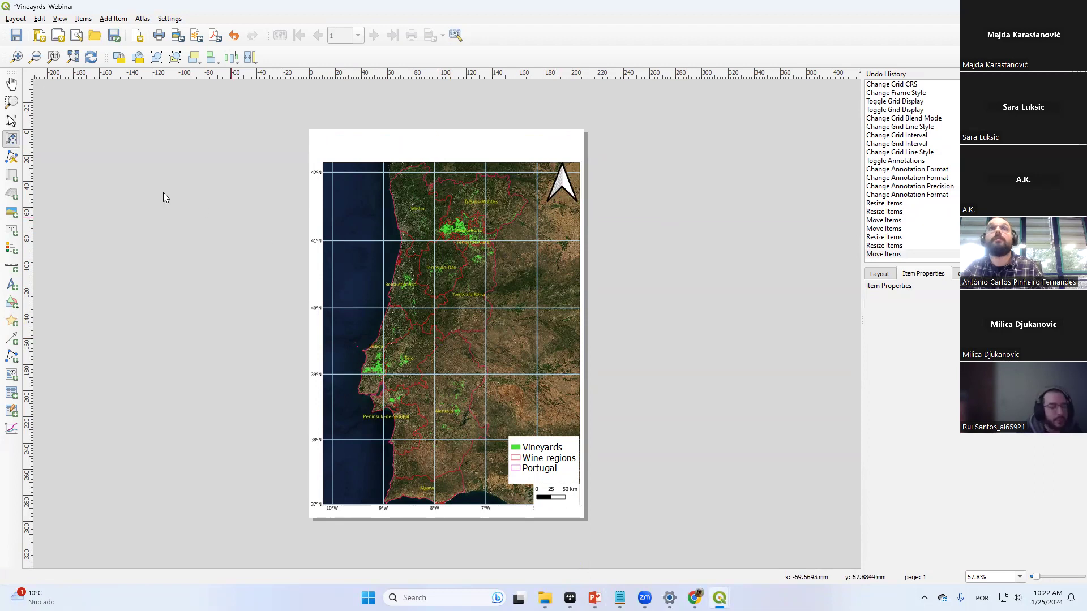
click(497, 362)
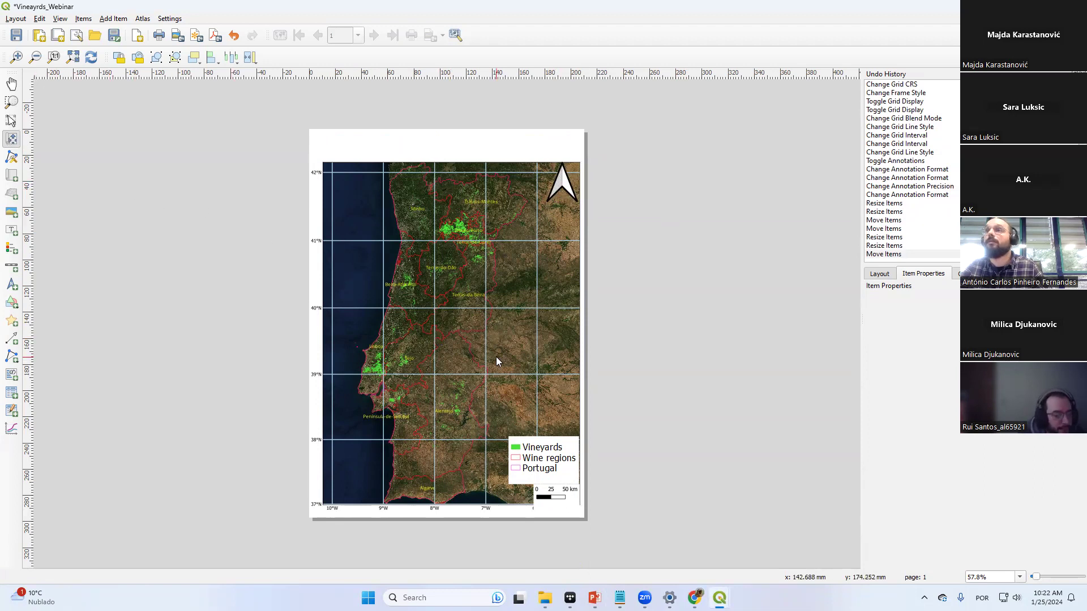
drag(429, 288, 431, 284)
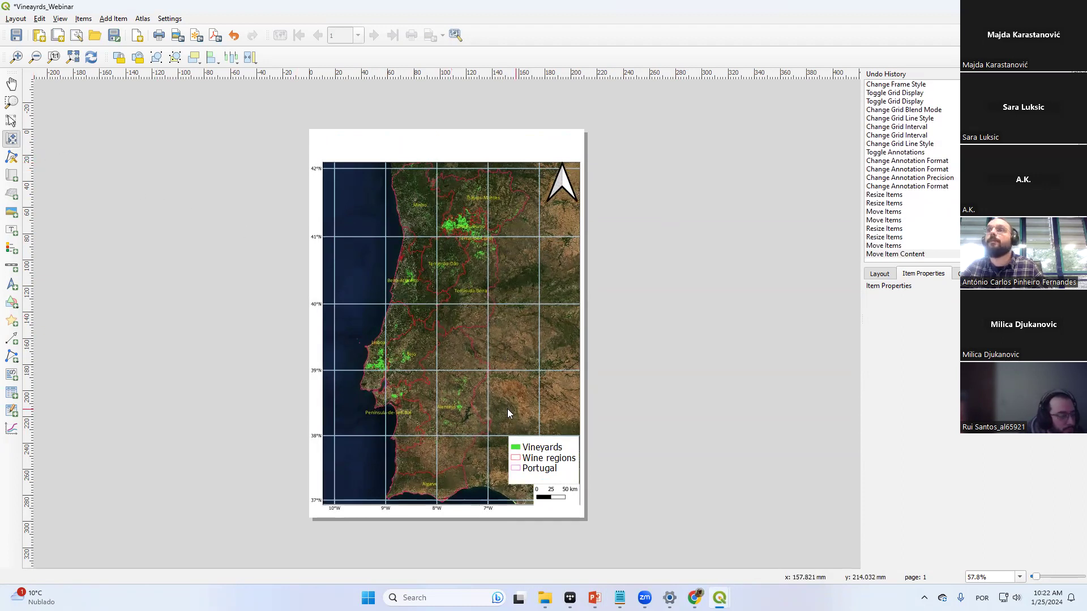
mouse_move(434, 363)
mouse_down()
mouse_move(451, 358)
mouse_move(444, 365)
mouse_up()
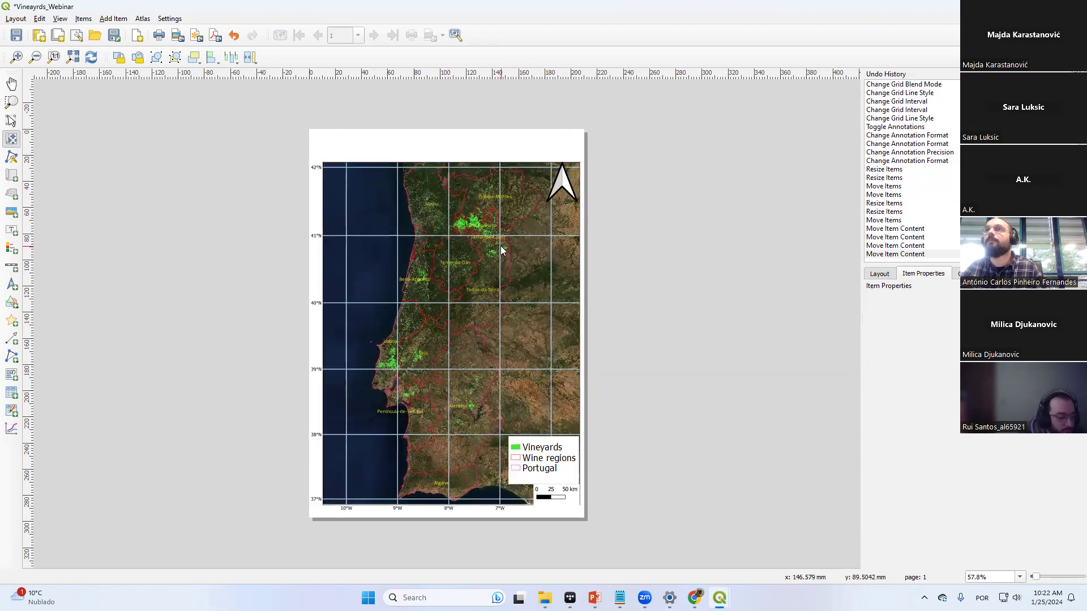
Extend the map frame's top edge upward to near the page's upper margin and deselect the map
click(10, 121)
click(452, 164)
drag(451, 163, 452, 142)
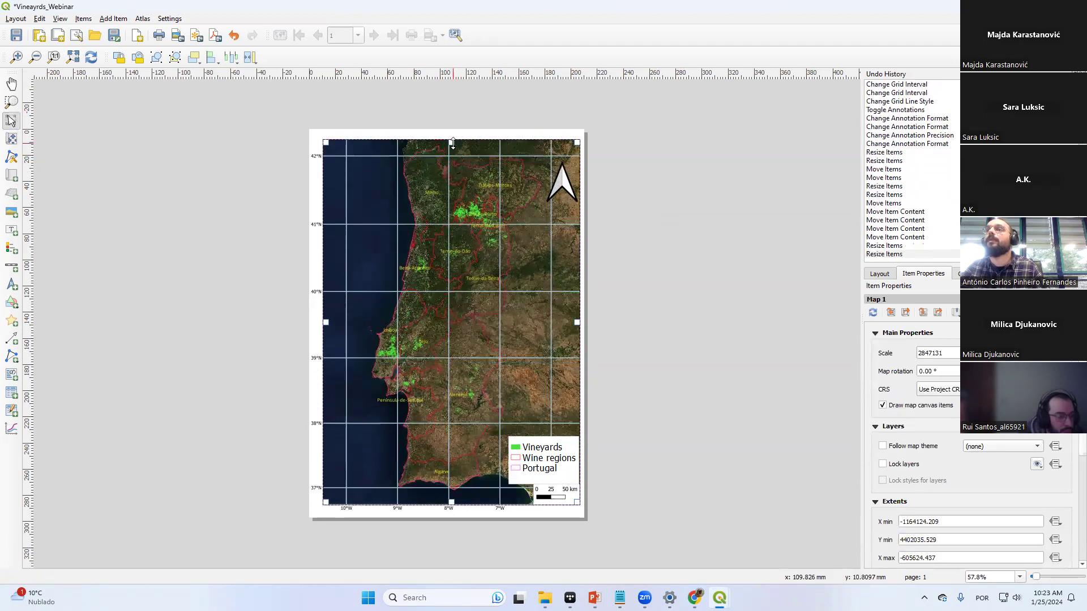
click(638, 171)
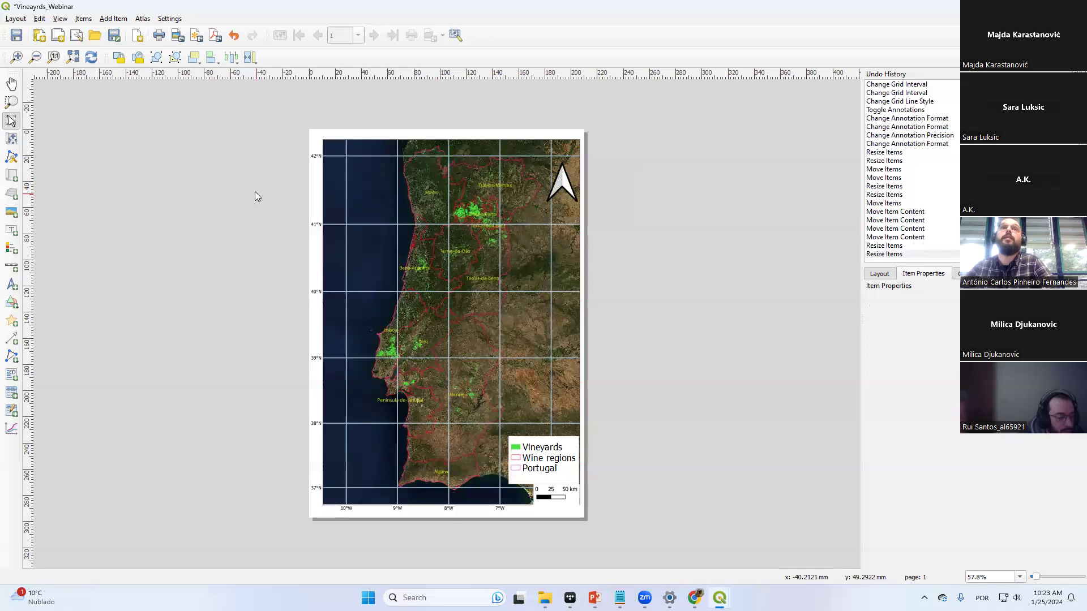
Add a text label about 27 by 38 mm over the ocean in the map's upper-left area
click(12, 230)
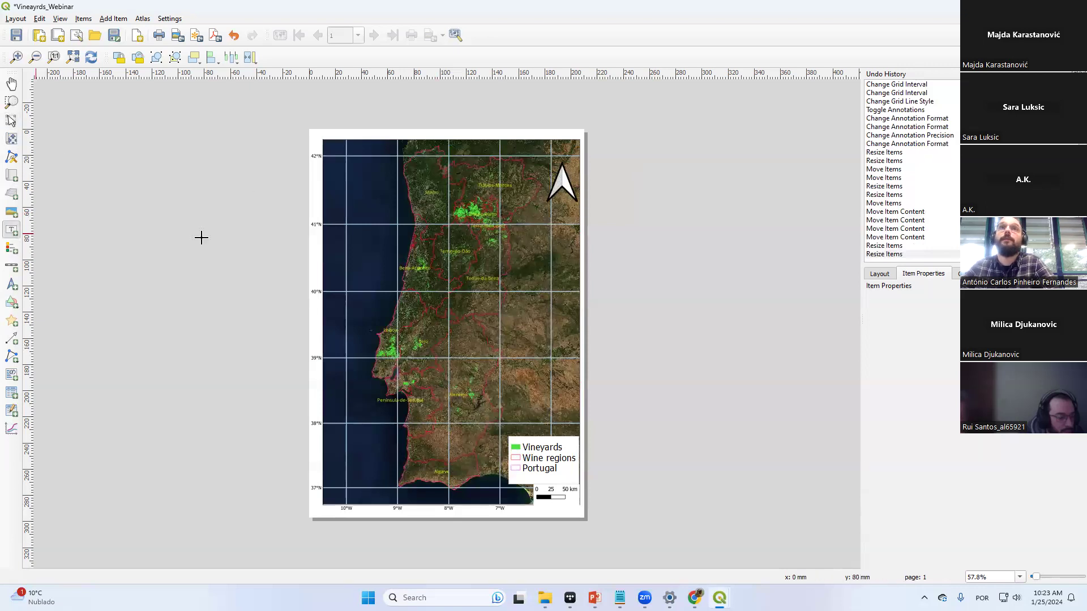
click(352, 159)
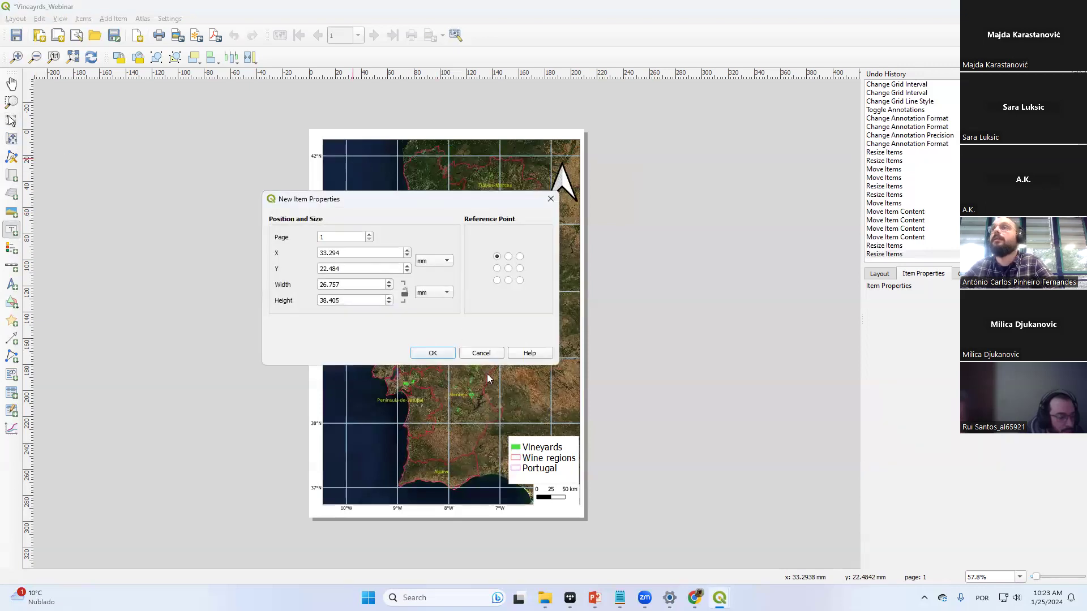
click(439, 354)
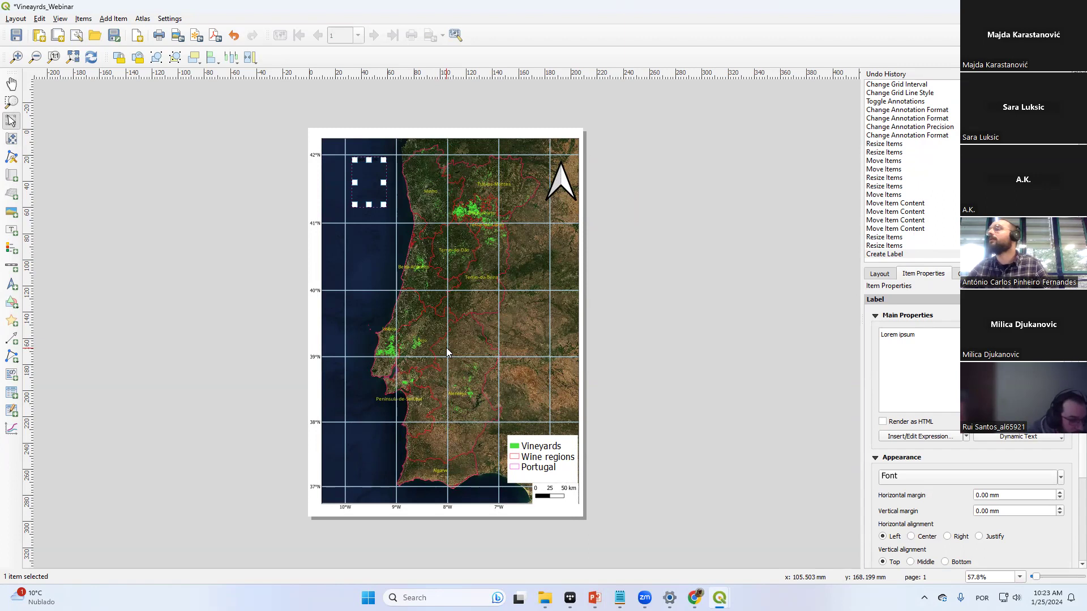
Move the new label down over the ocean so it starts midway between the 42°N and 41°N grid lines
click(346, 187)
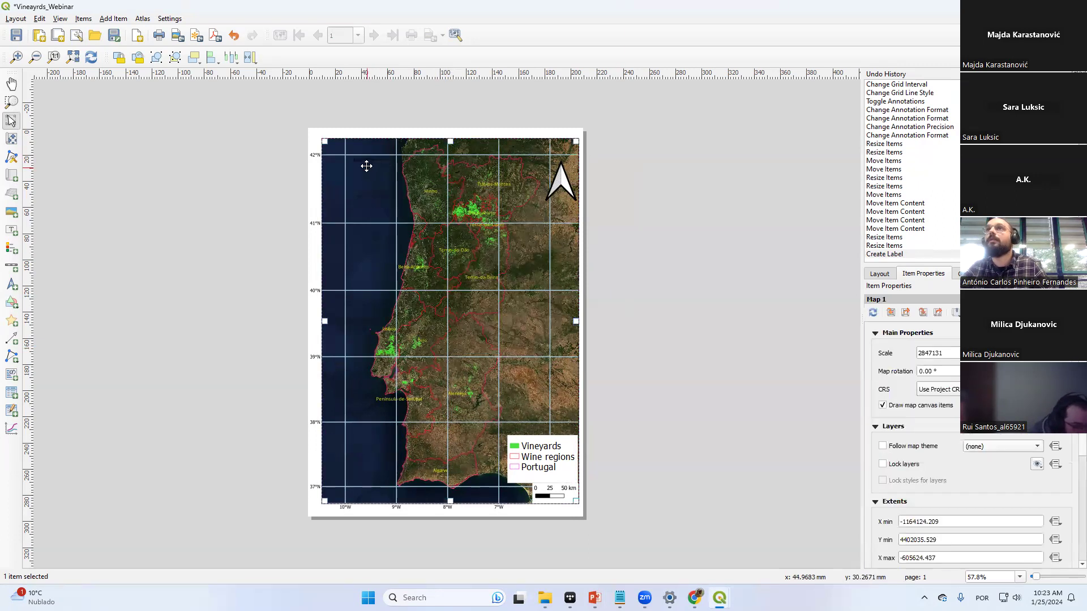
click(366, 167)
scroll(362, 177, up, 2)
scroll(361, 176, up, 5)
scroll(323, 150, down, 3)
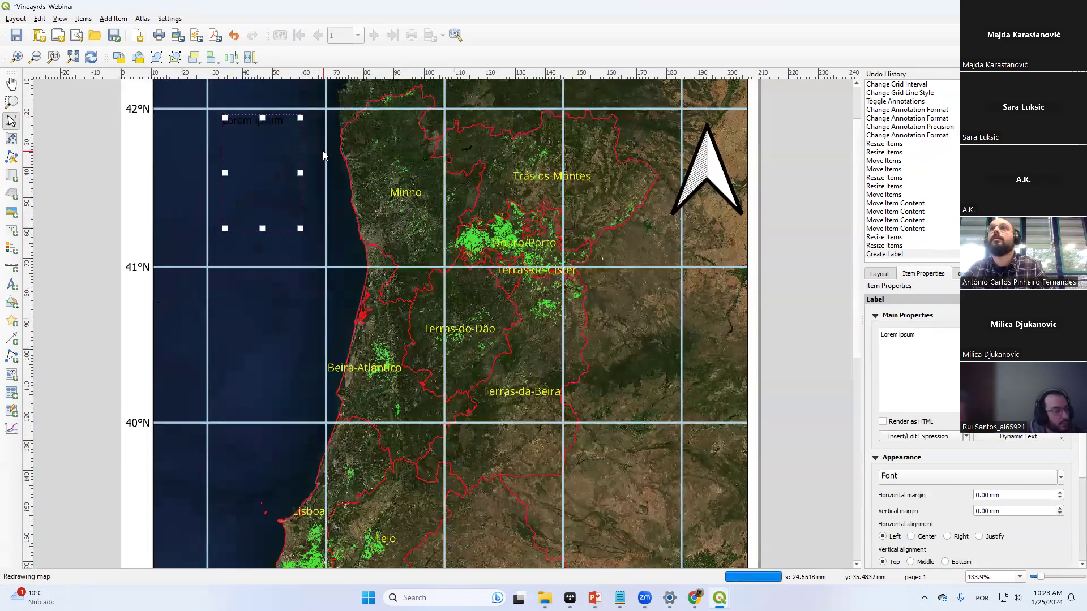
drag(272, 138, 275, 211)
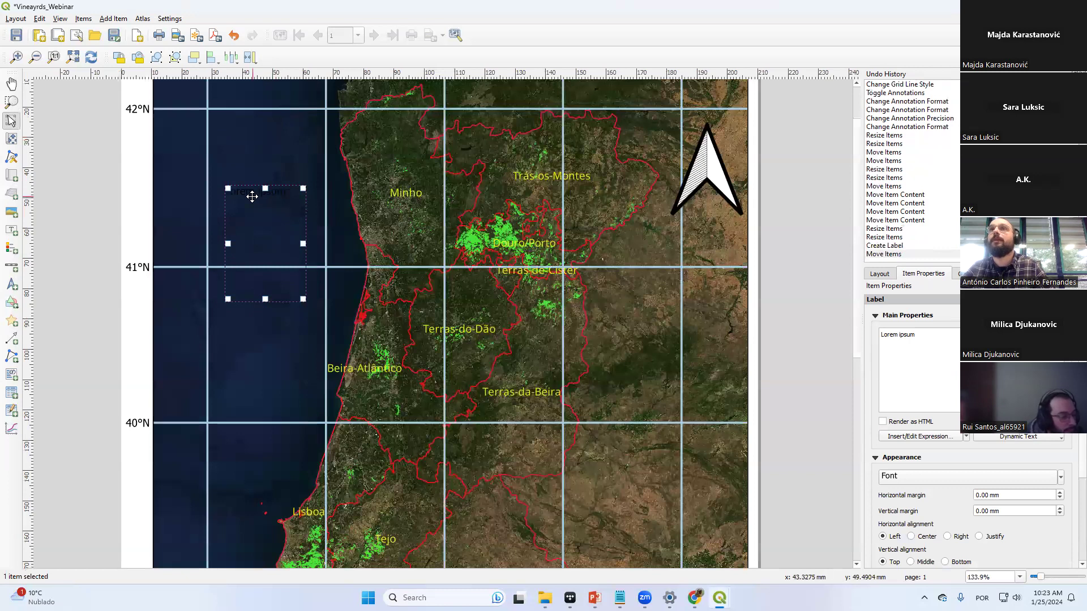
Replace the label's placeholder text with "Vineyards in Portugal" and deselect the label
key(ctrl+a)
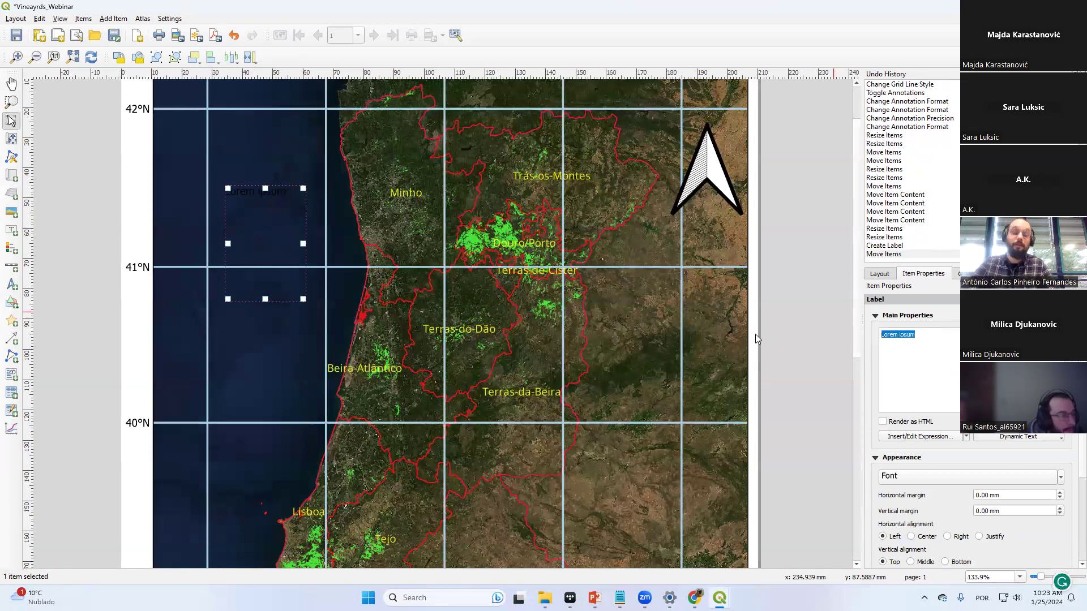
key(BackSpace)
text(Vinye)
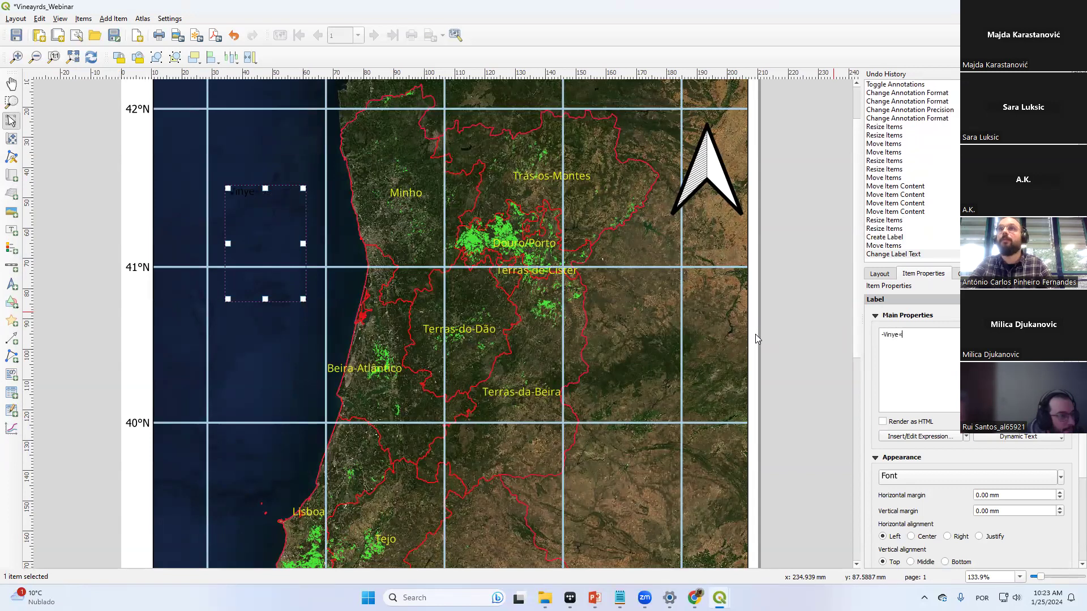
key(BackSpace)
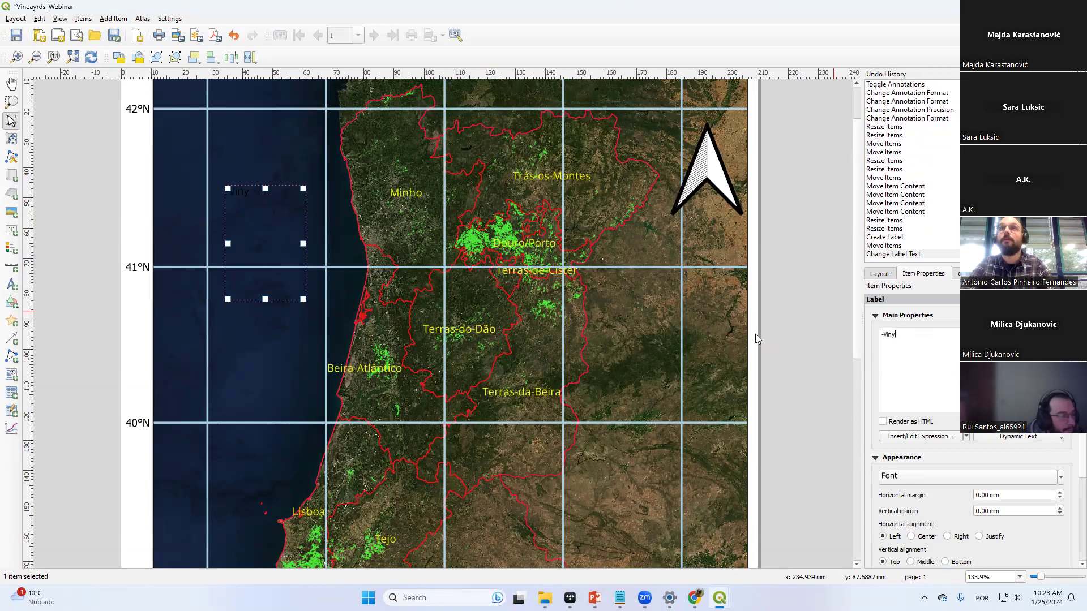
text(yards in Portugal)
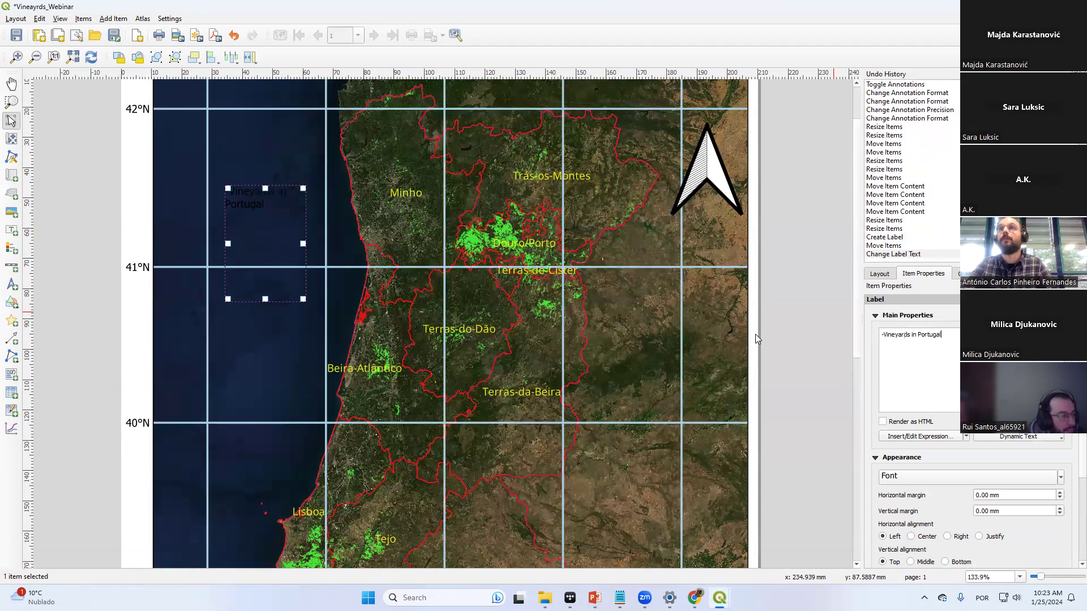
click(798, 324)
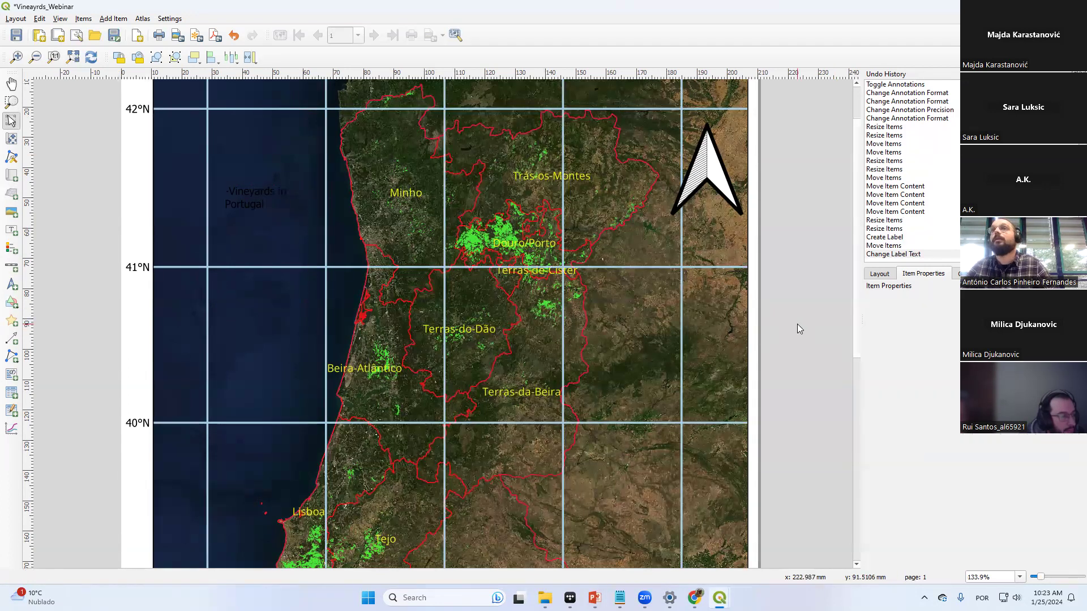
Colour the "Vineyards in Portugal" label's text white and increase its font size to 19 points
click(241, 189)
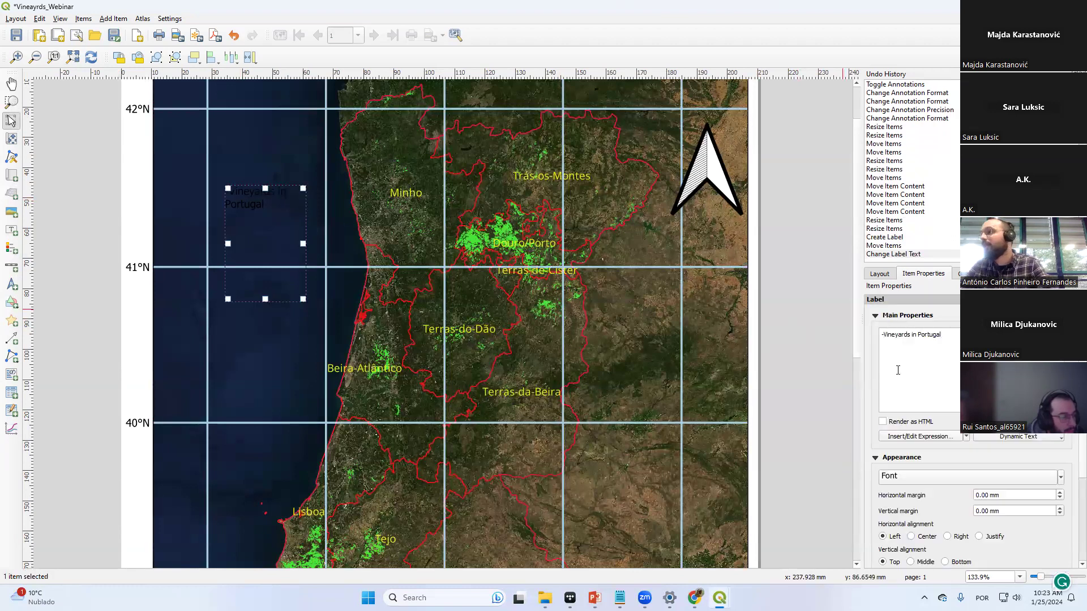
click(1053, 480)
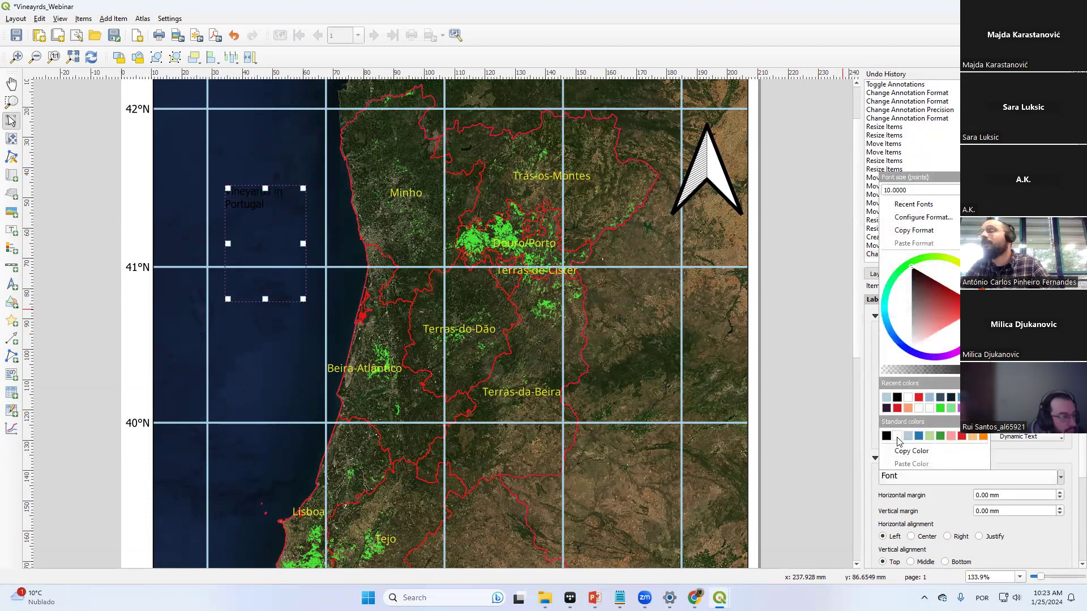
click(899, 437)
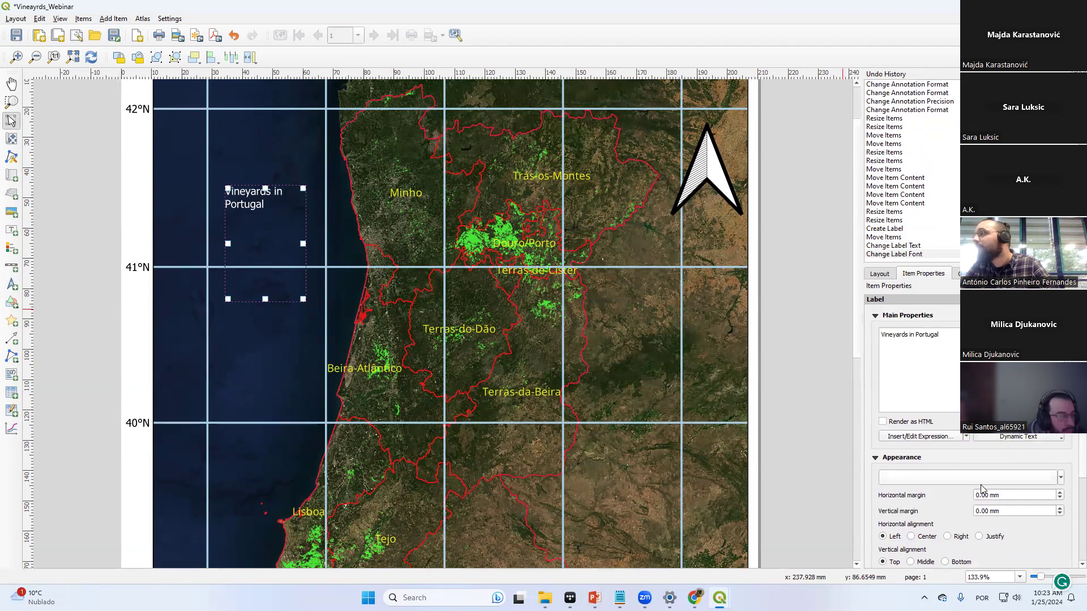
click(1059, 477)
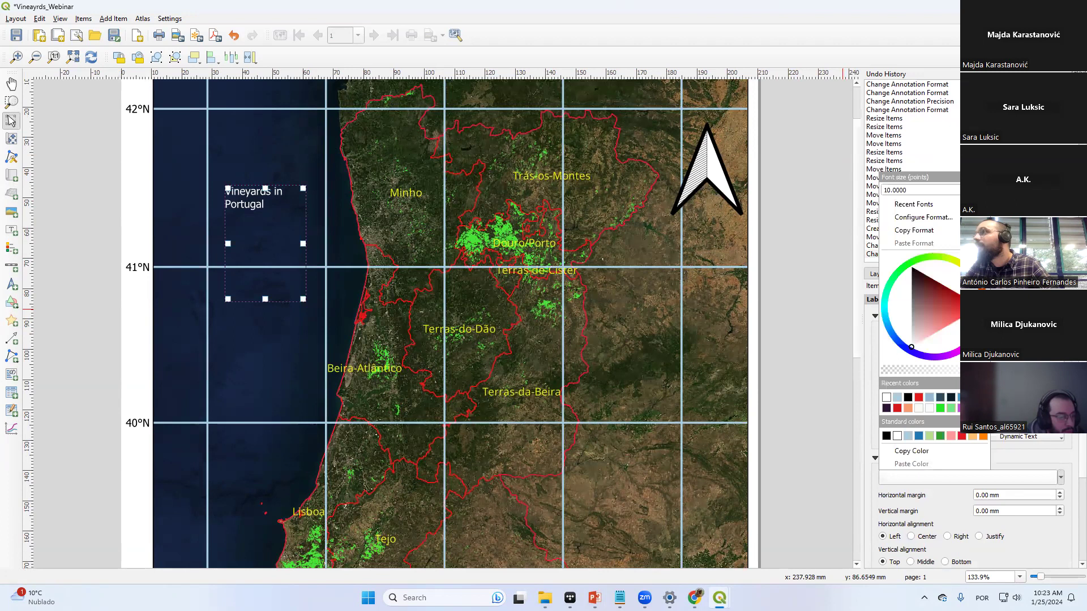
click(884, 191)
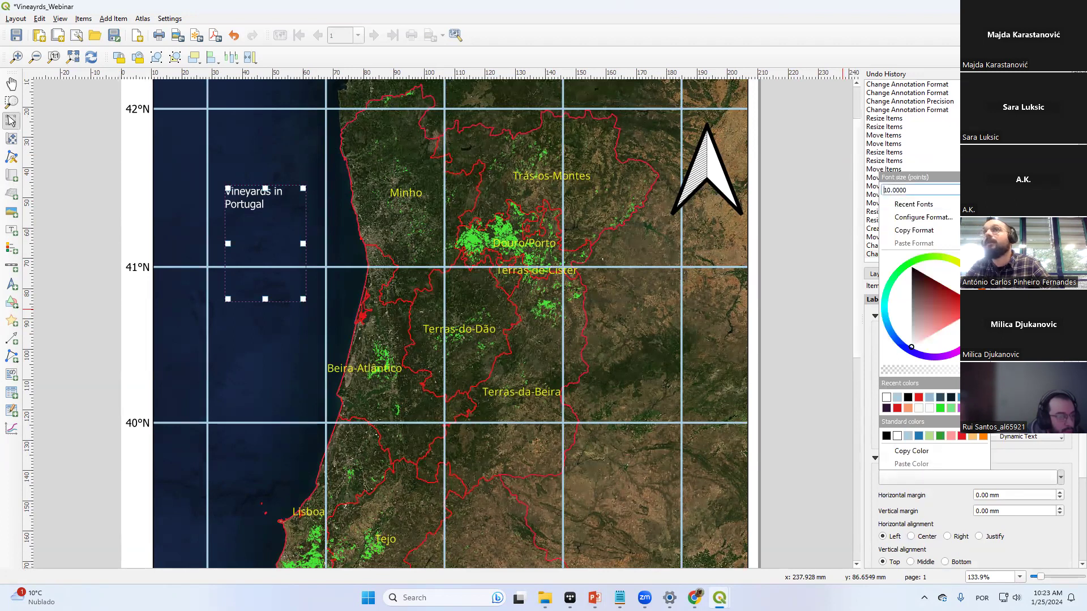
scroll(884, 190, up, 11)
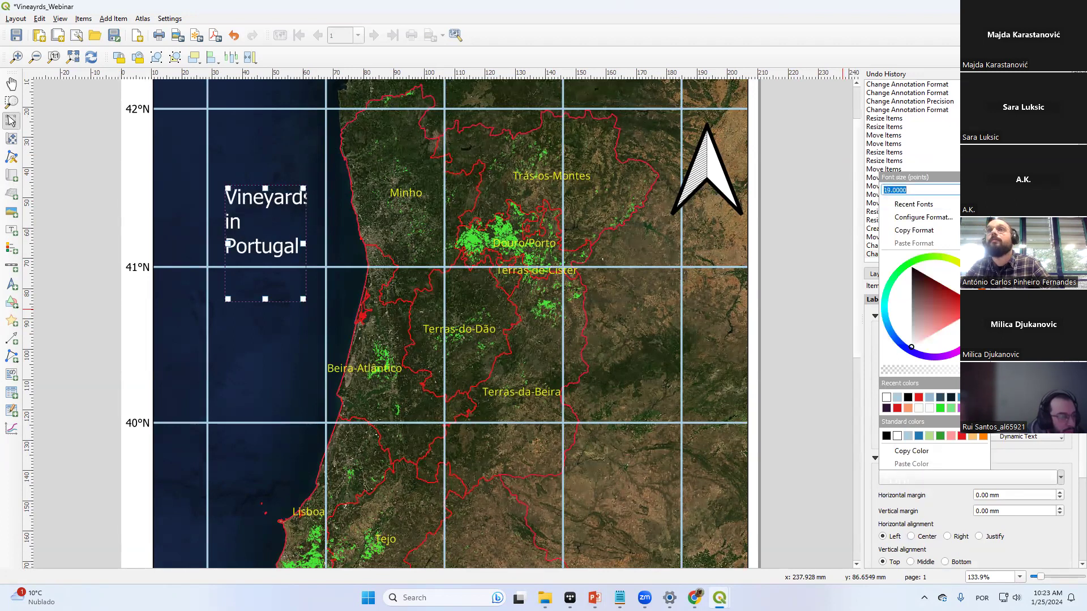
Increase the title label's font size to 29 points and refit the widened label into the map's upper-left corner
scroll(884, 191, up, 8)
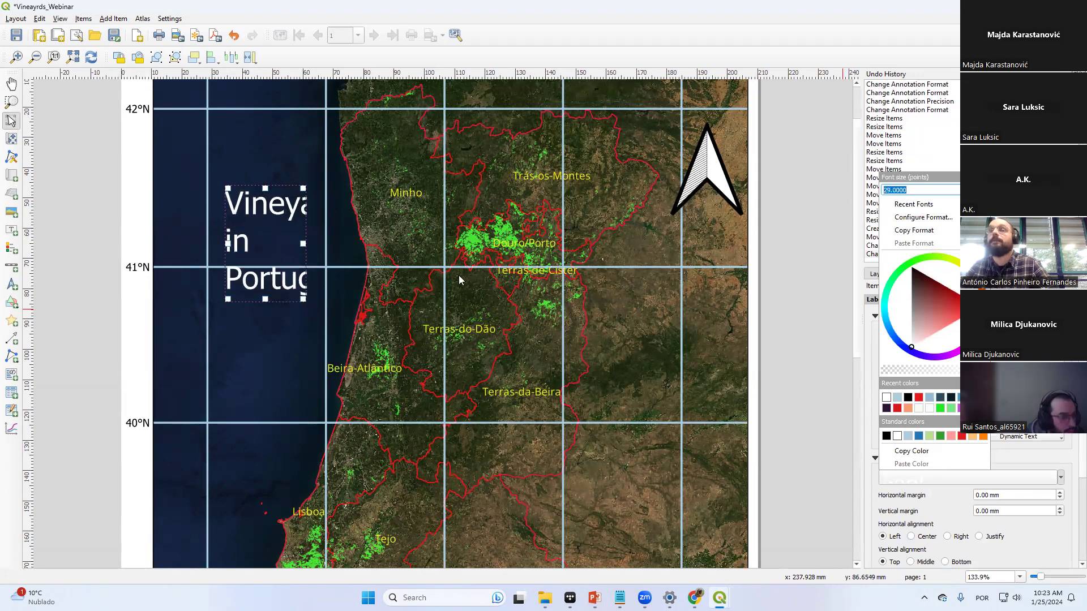
click(811, 252)
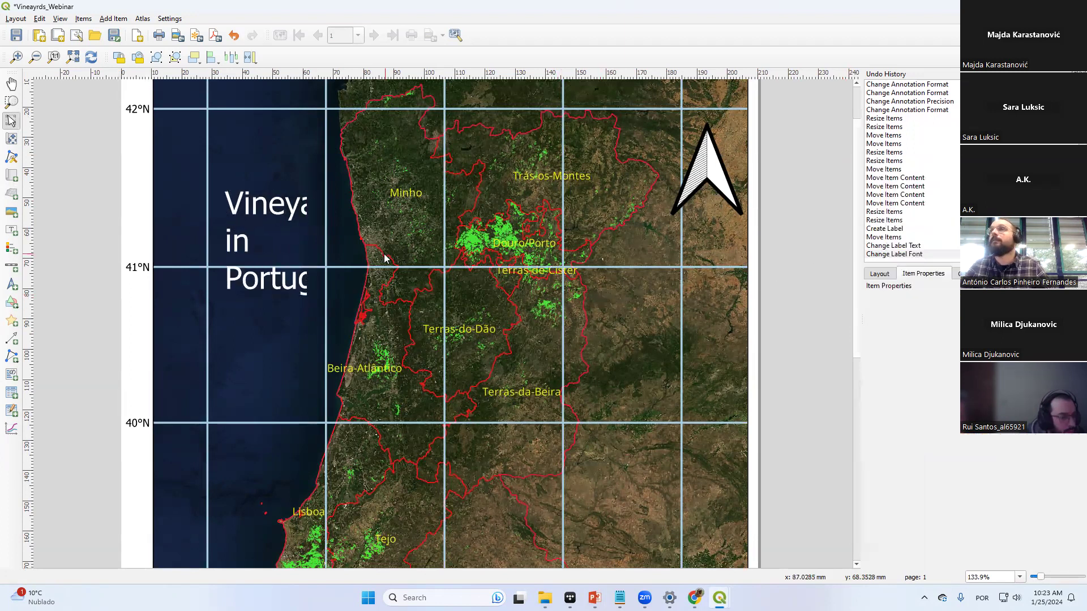
scroll(384, 253, down, 2)
drag(336, 217, 415, 151)
scroll(441, 170, down, 2)
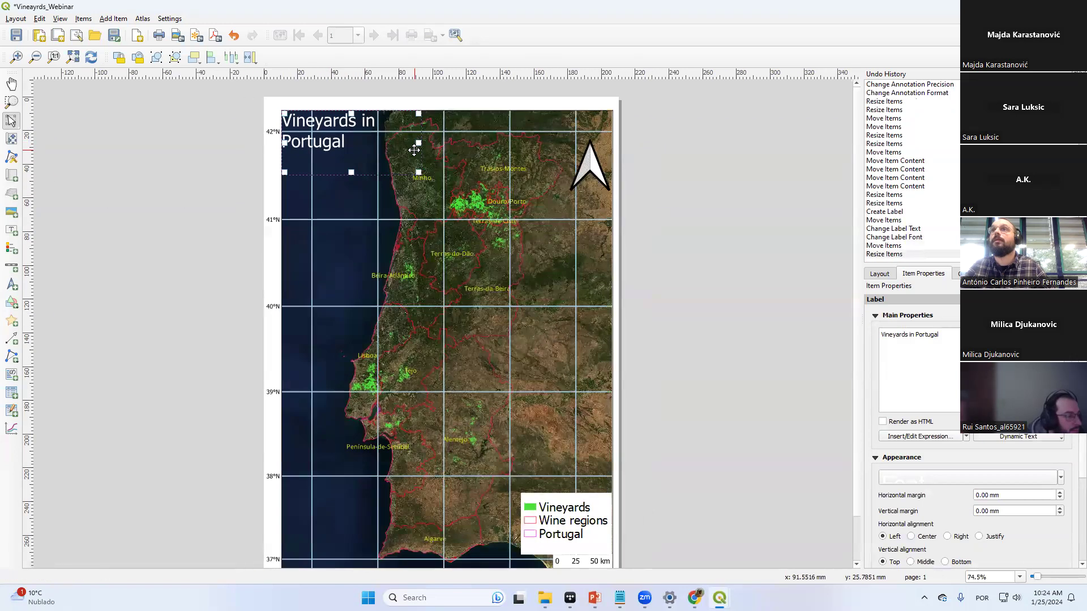
click(740, 280)
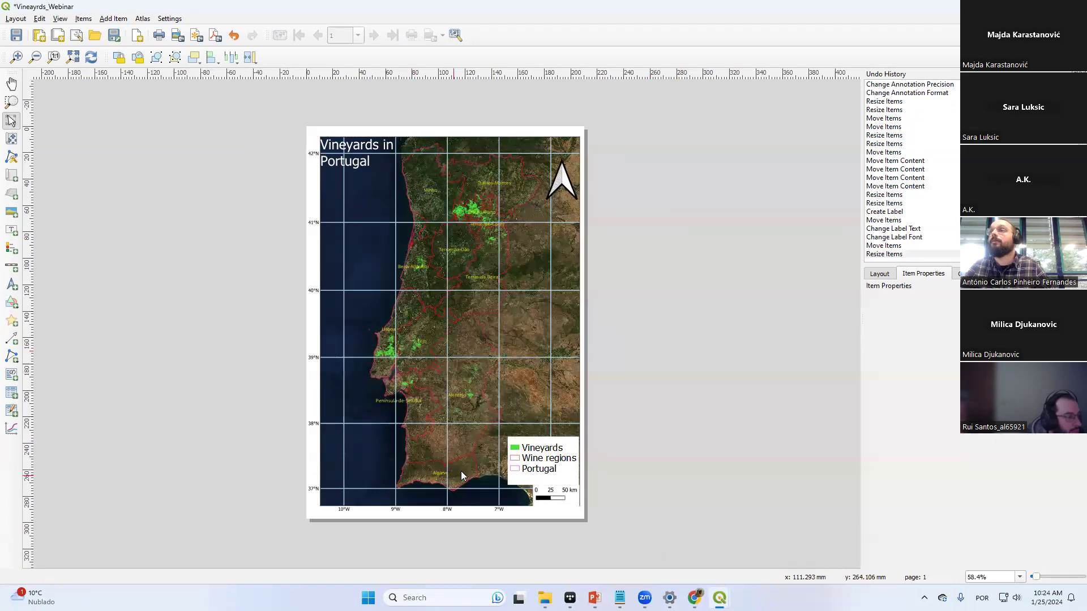
Move the legend to the map's lower-left corner over the ocean and save the project
drag(532, 455, 346, 471)
click(696, 388)
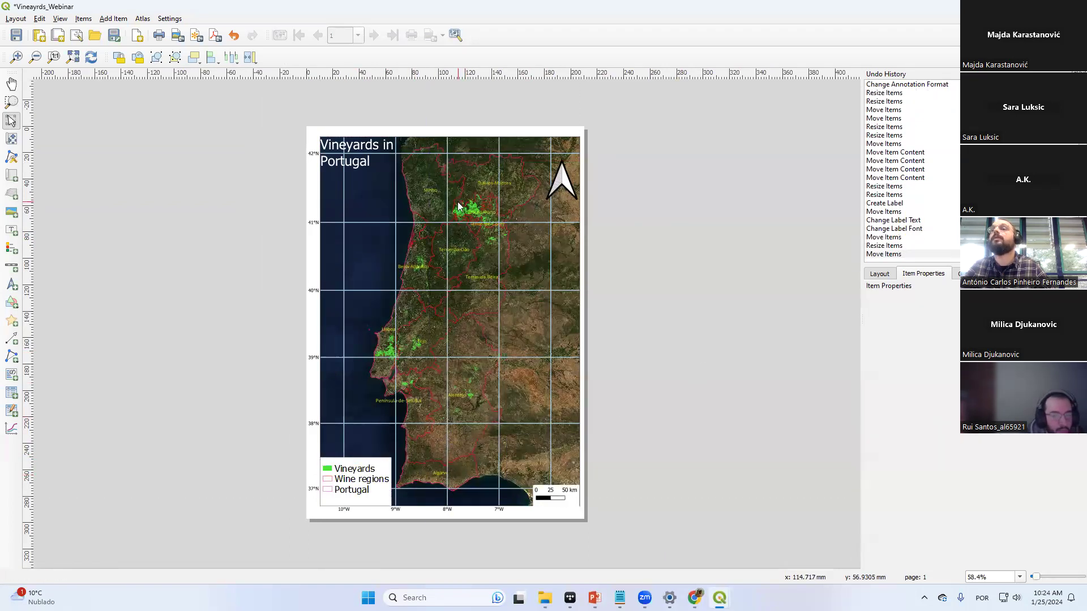
click(16, 35)
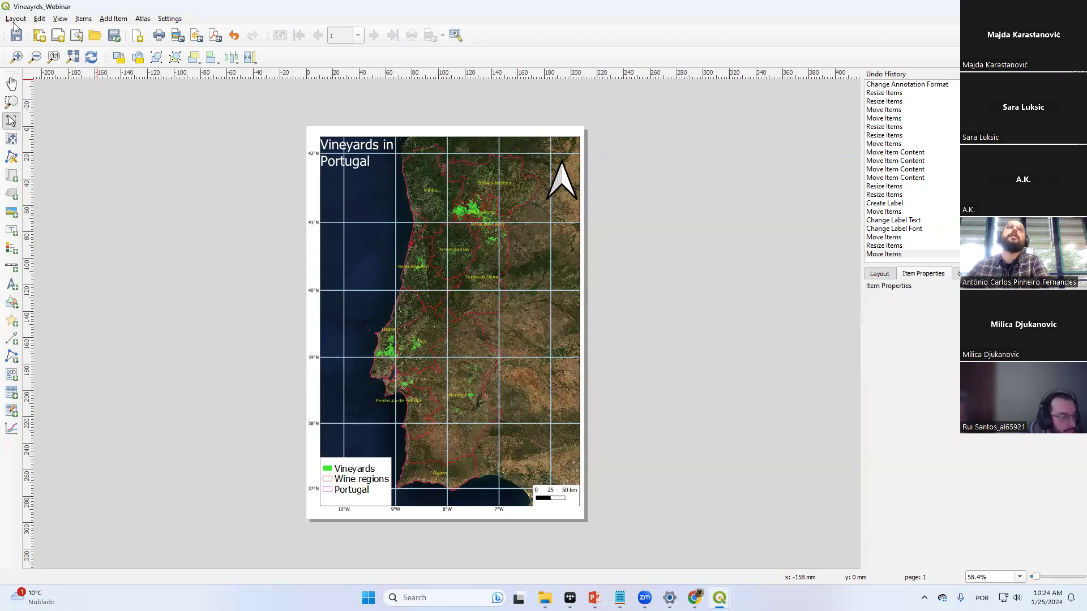
Export the layout as a PNG image named "export map" in the QGIS_WEBINAR folder, keeping the offered export options
click(16, 21)
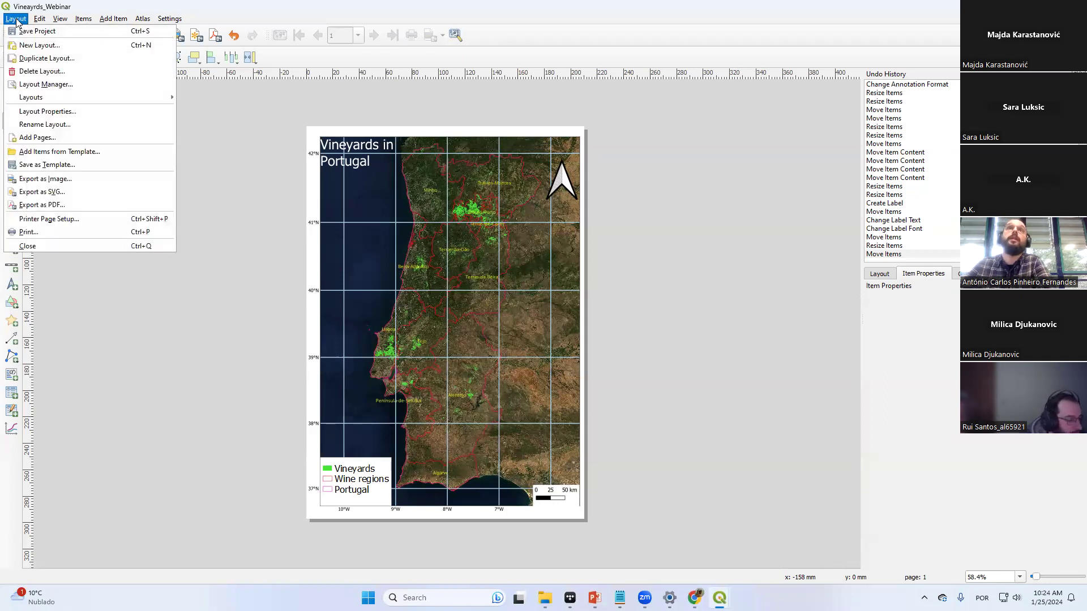
click(57, 179)
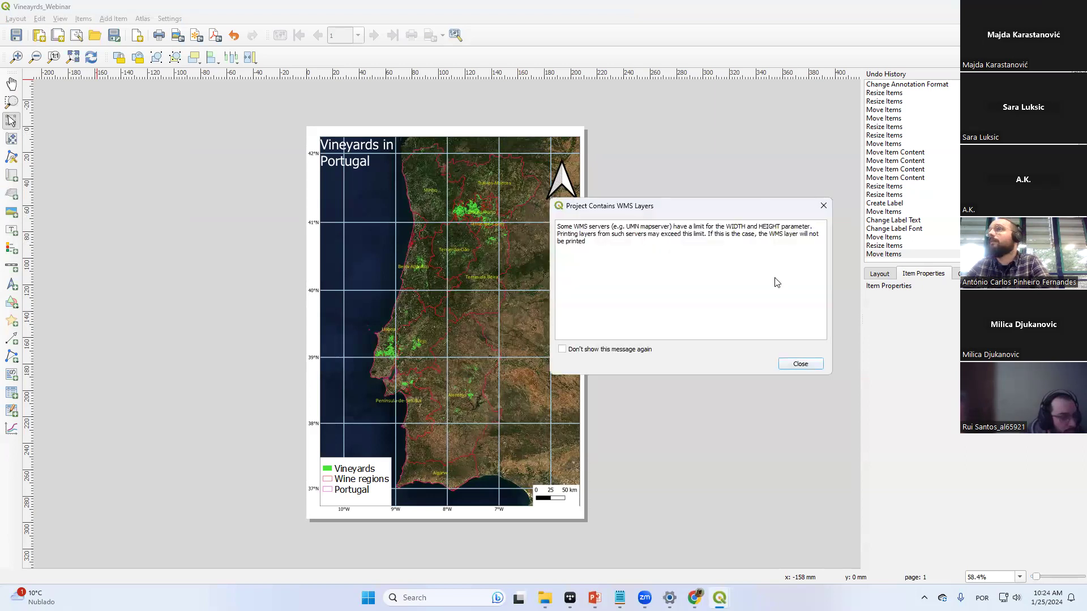
click(813, 363)
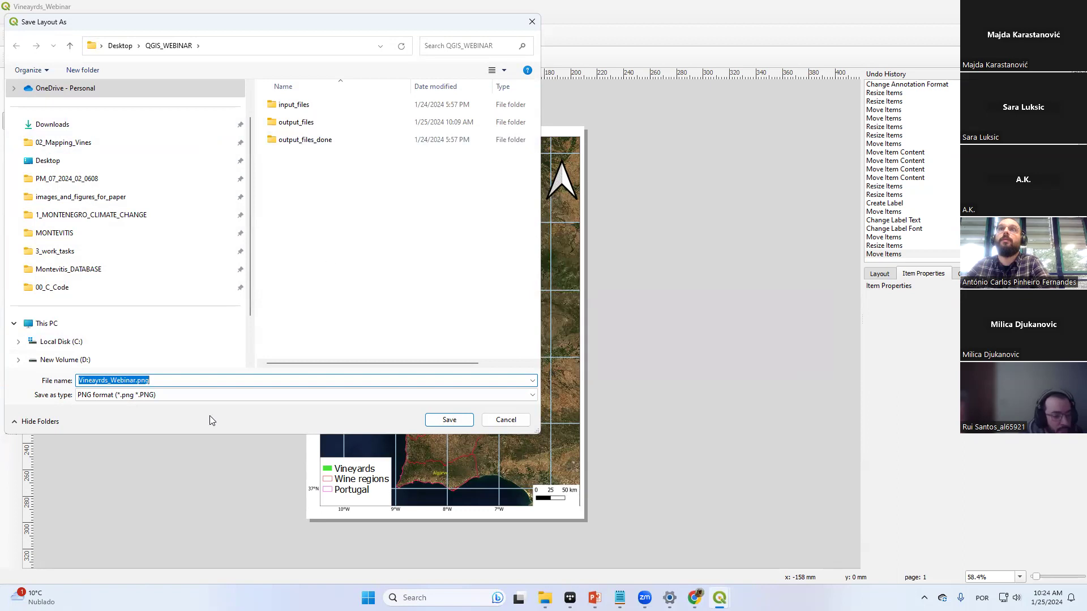
text(rt map)
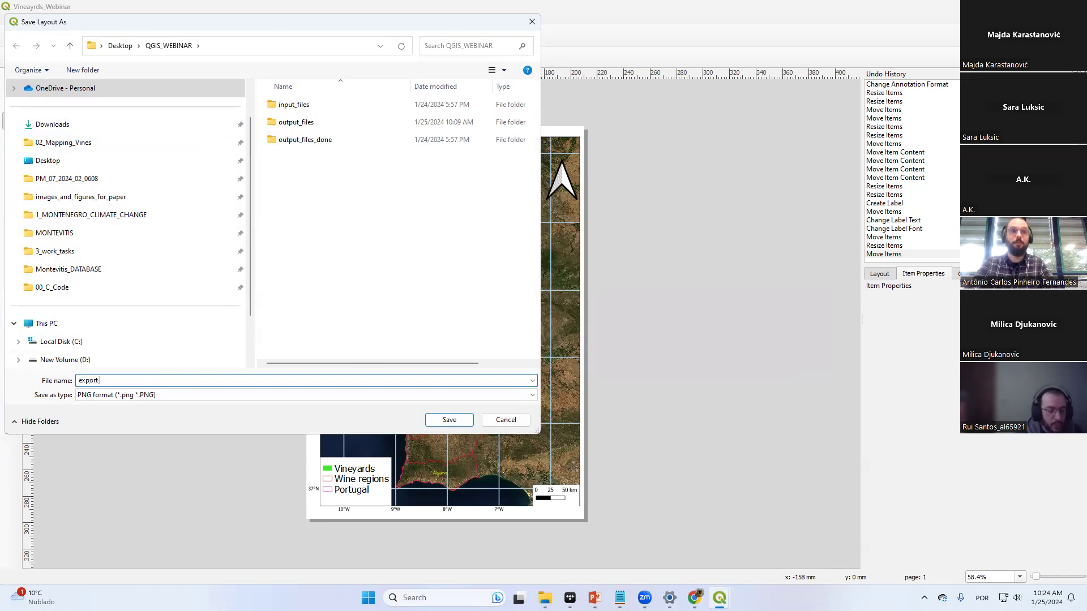
click(450, 420)
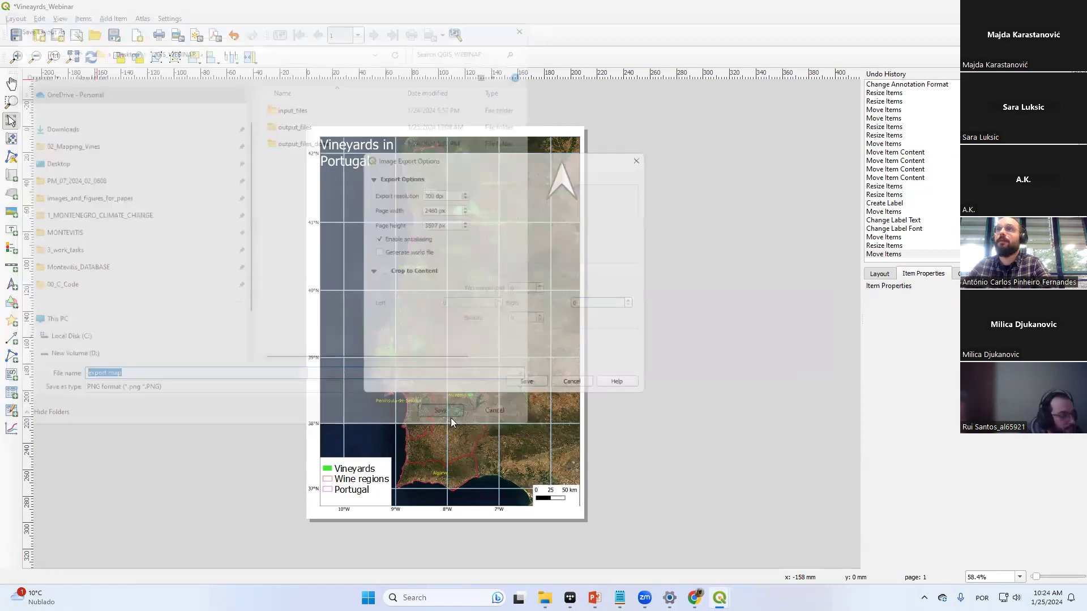
click(525, 390)
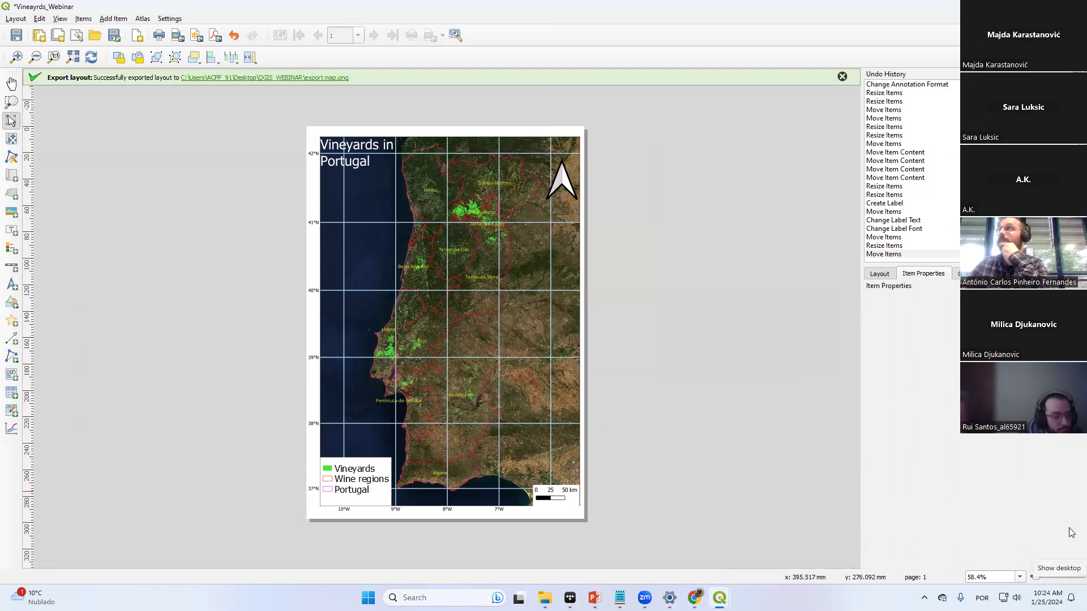
Open export map.png from the QGIS_WEBINAR folder on the desktop to check the exported map, then put its windows away
key(super+d)
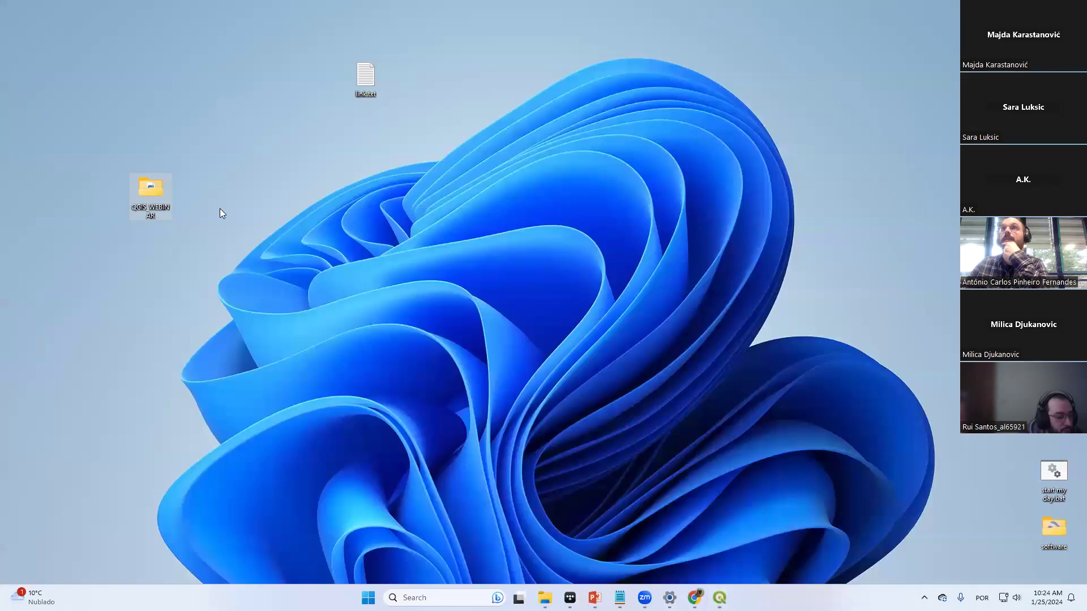
double_click(162, 198)
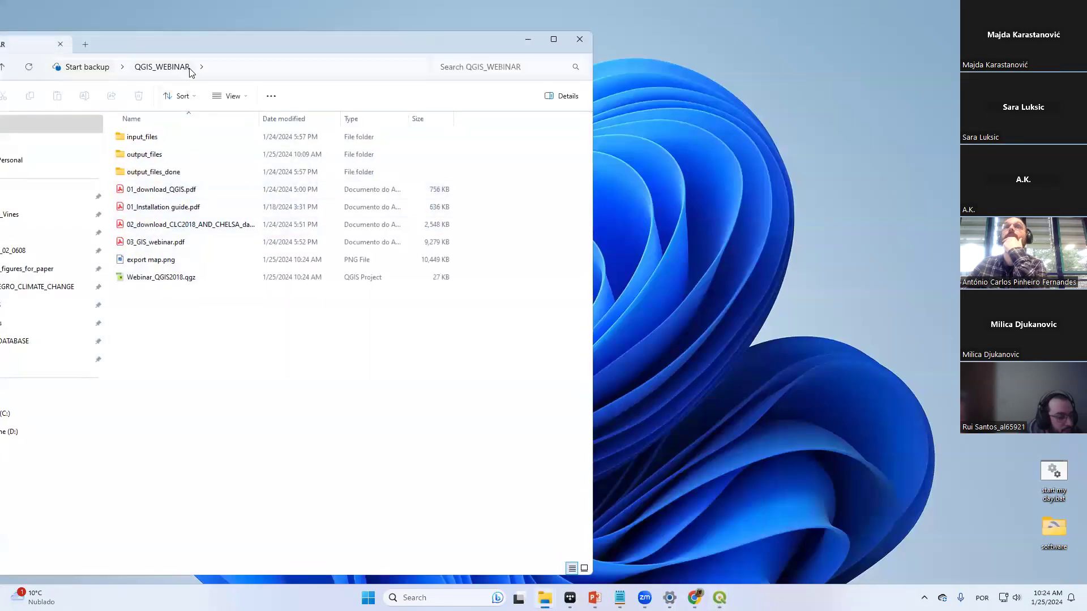
double_click(171, 261)
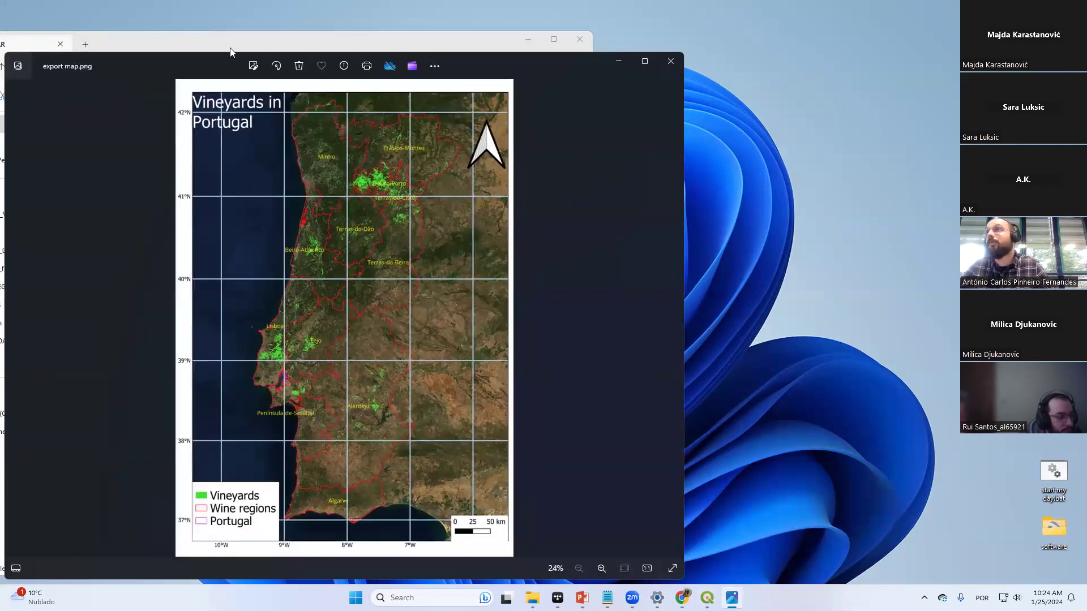
drag(231, 47, 531, 89)
click(882, 81)
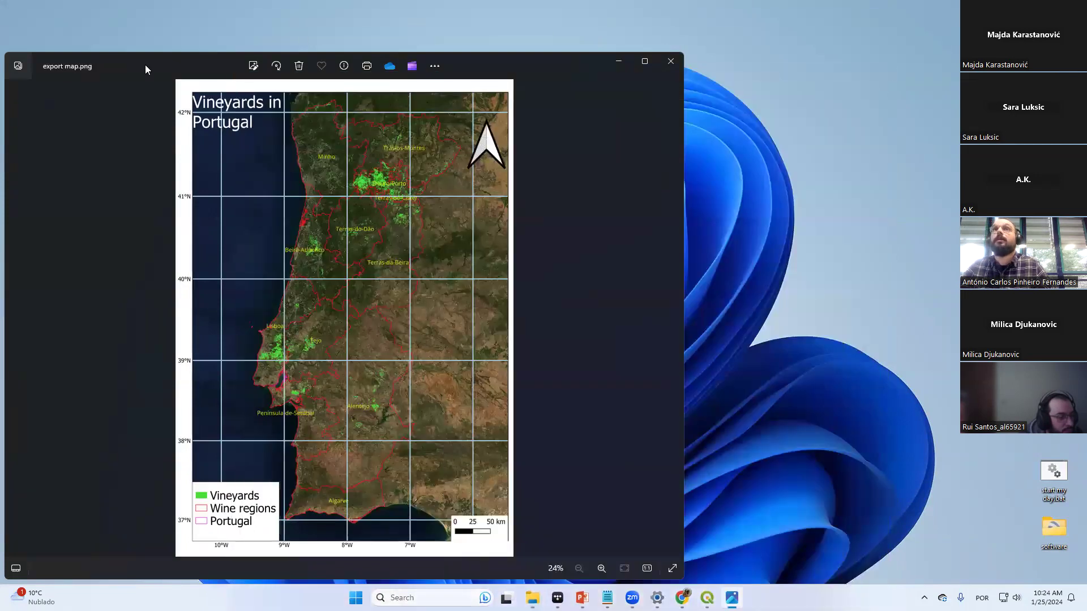
click(618, 60)
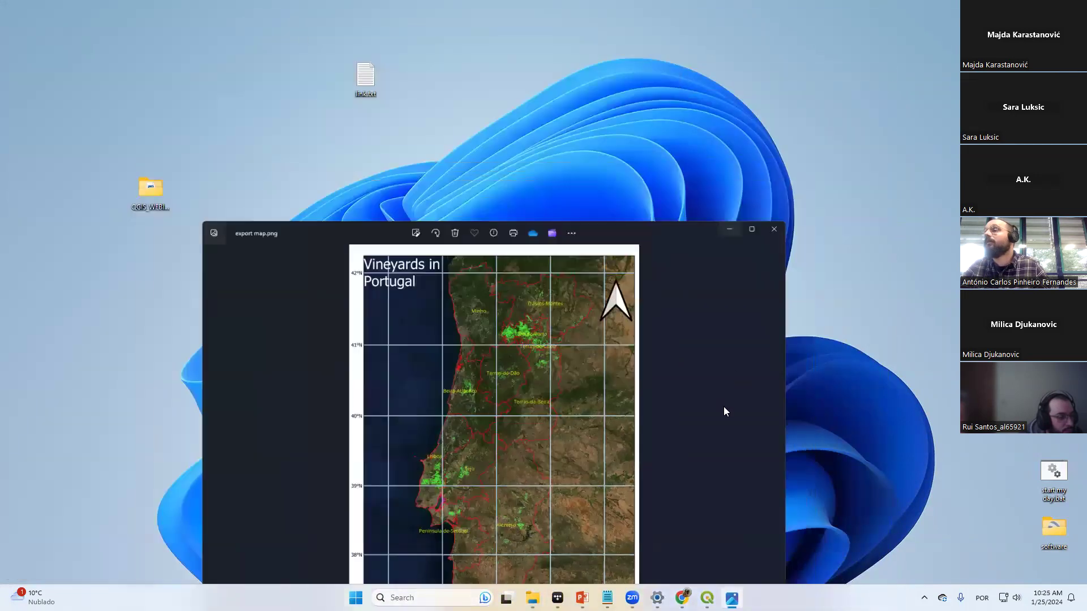
Switch back to the Vineayrds_Webinar layout in QGIS, save the project and return to the main map window
mouse_move(707, 598)
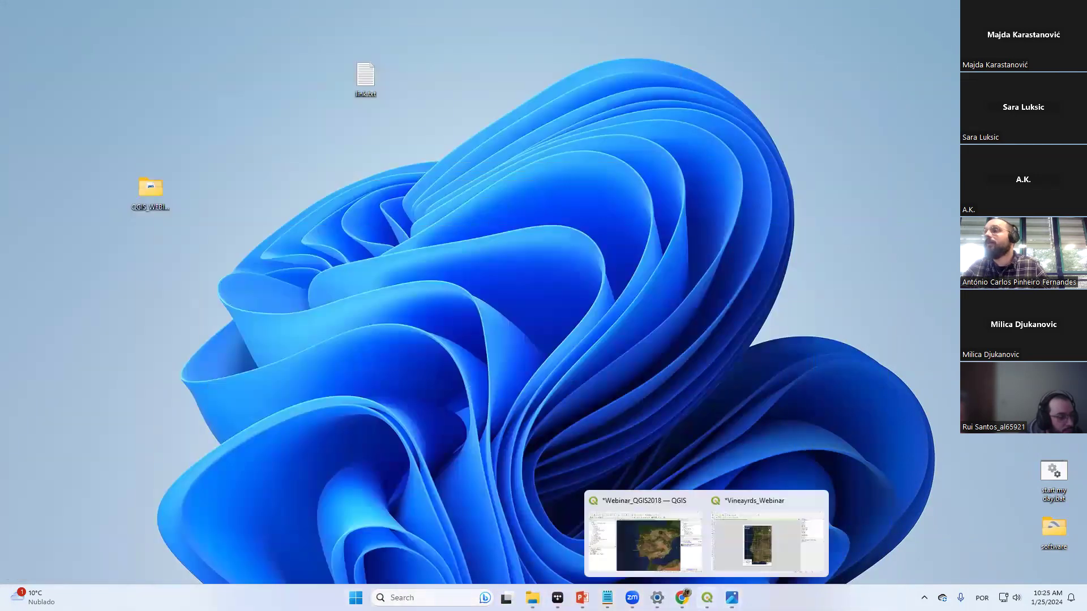
click(667, 539)
mouse_move(707, 598)
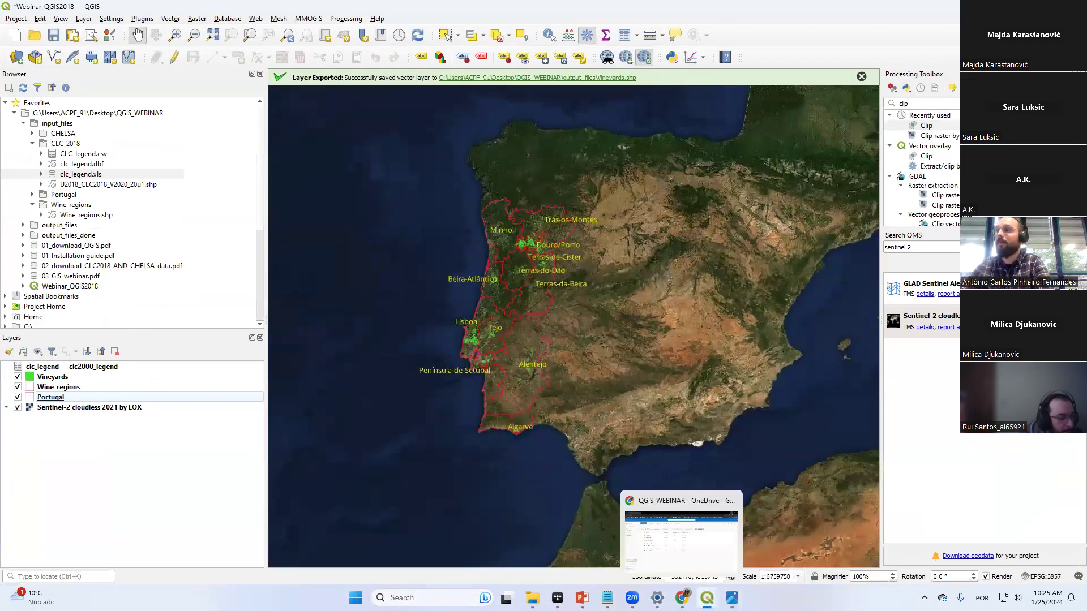
click(767, 540)
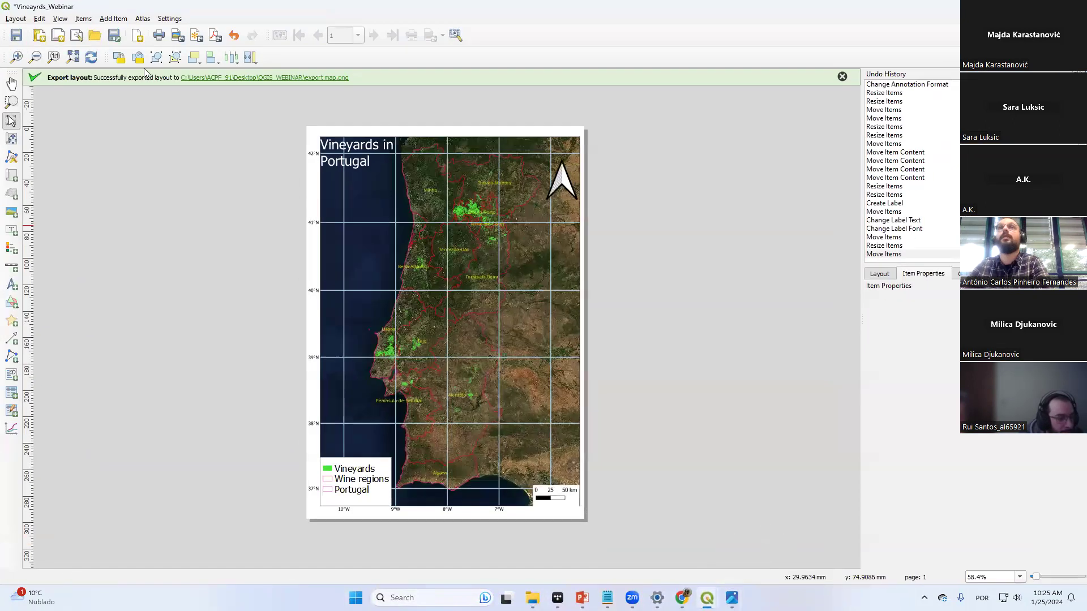
click(16, 35)
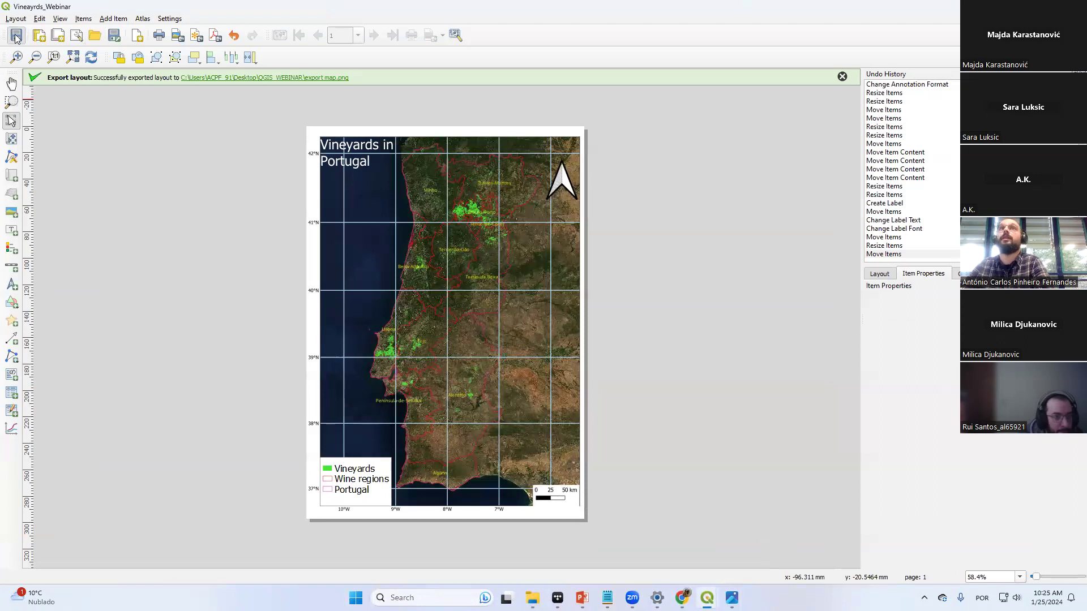
key(alt+Tab)
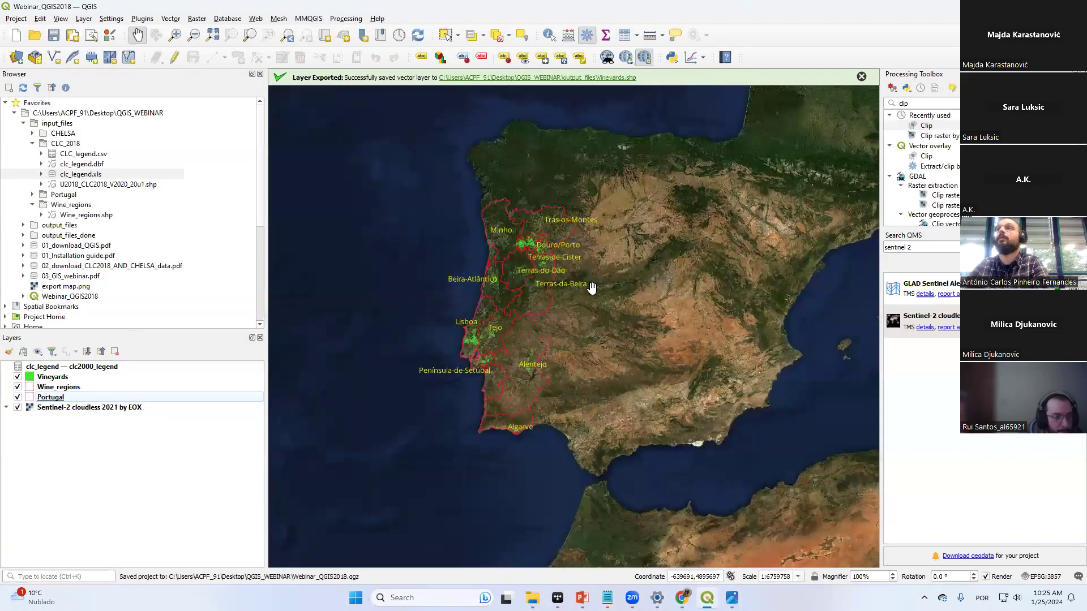
Examine the vineyard polygons across Portugal's wine regions, from Douro/Porto down to Alentejo
mouse_move(608, 598)
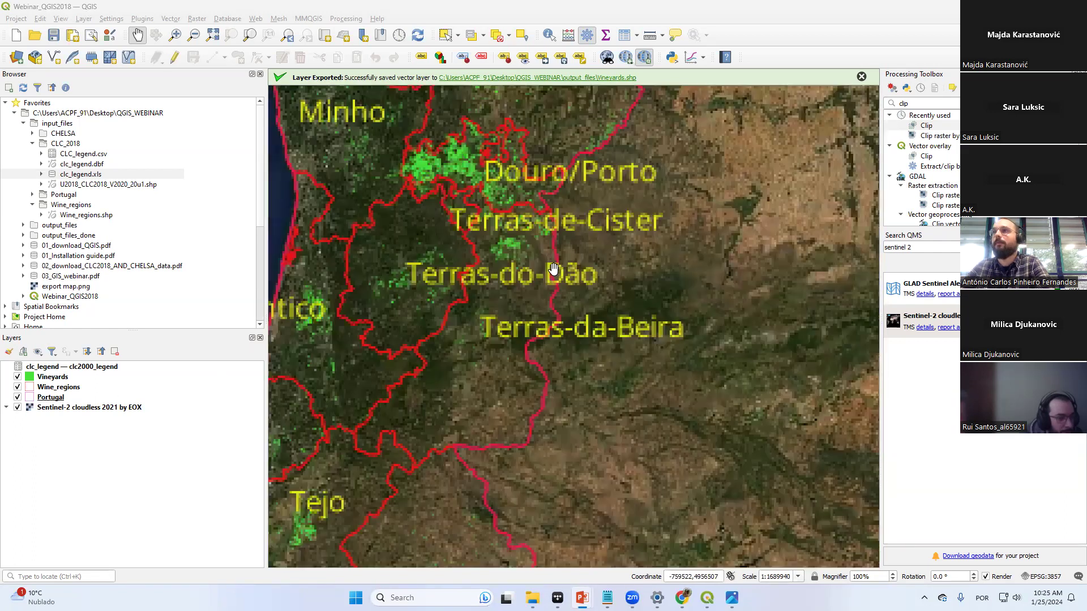
scroll(555, 271, up, 2)
drag(514, 253, 593, 286)
scroll(529, 201, up, 2)
scroll(528, 200, down, 2)
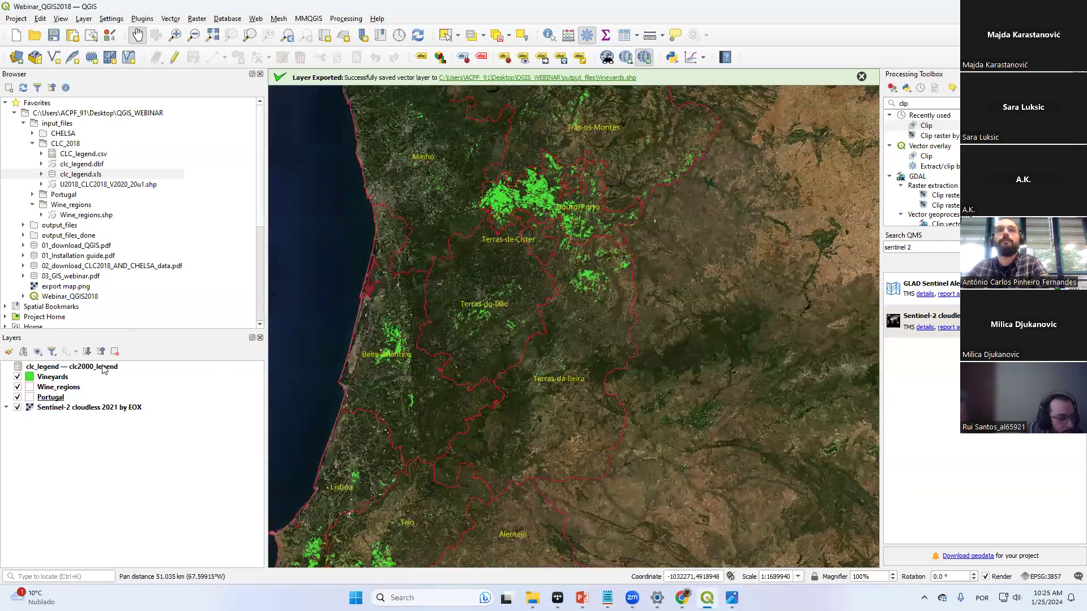
drag(444, 266, 438, 59)
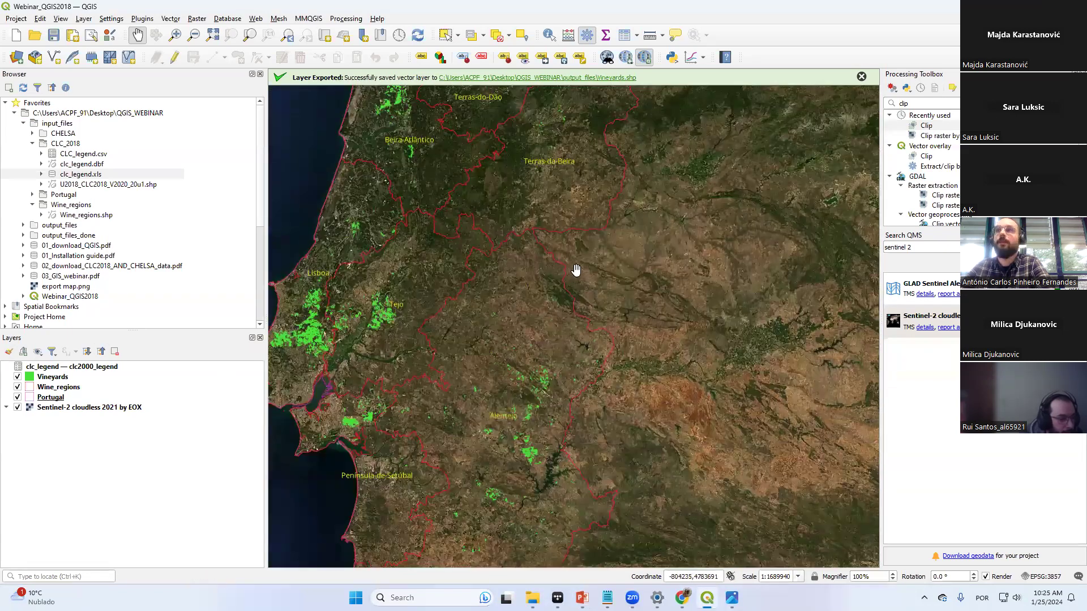
scroll(479, 256, down, 1)
drag(452, 250, 487, 294)
scroll(488, 250, up, 1)
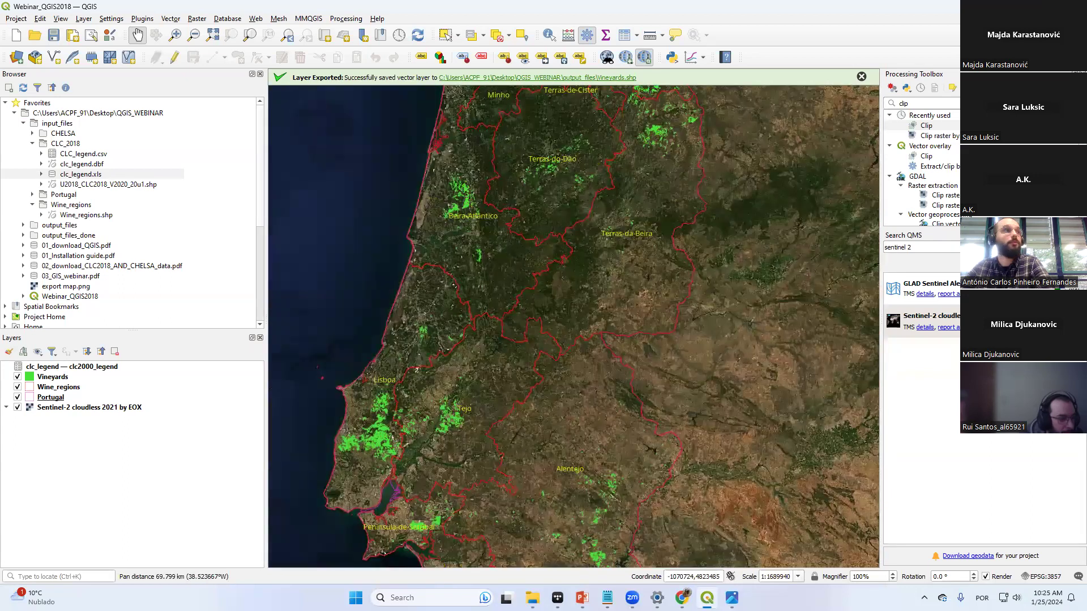
Switch to the PowerPoint presentation and show the "Attribute table" slide about the vineyards shapefile
key(alt+Tab)
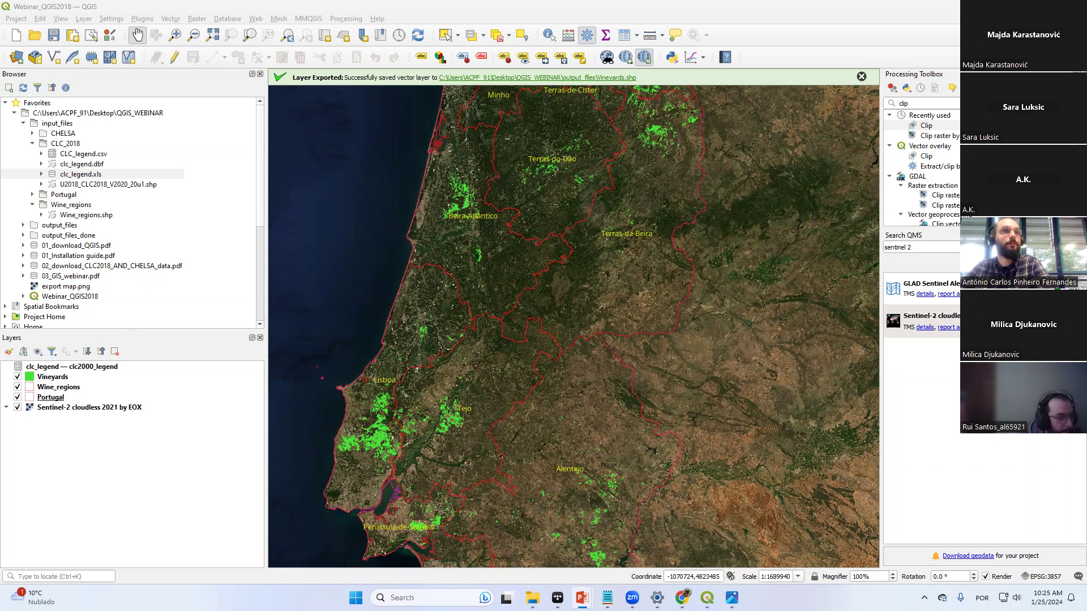
key(shift+F5)
key(Right)
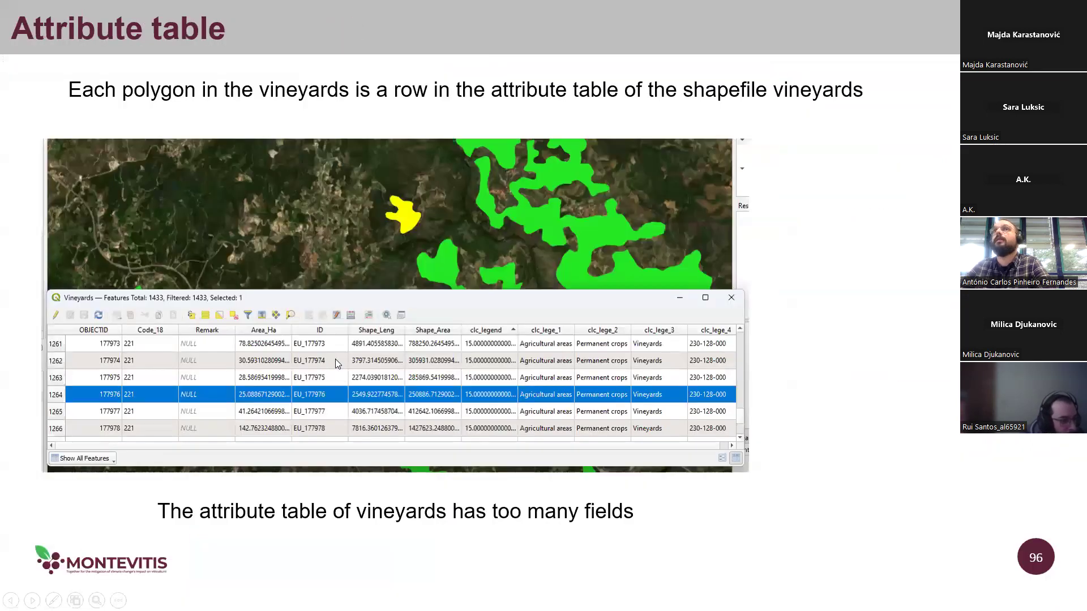
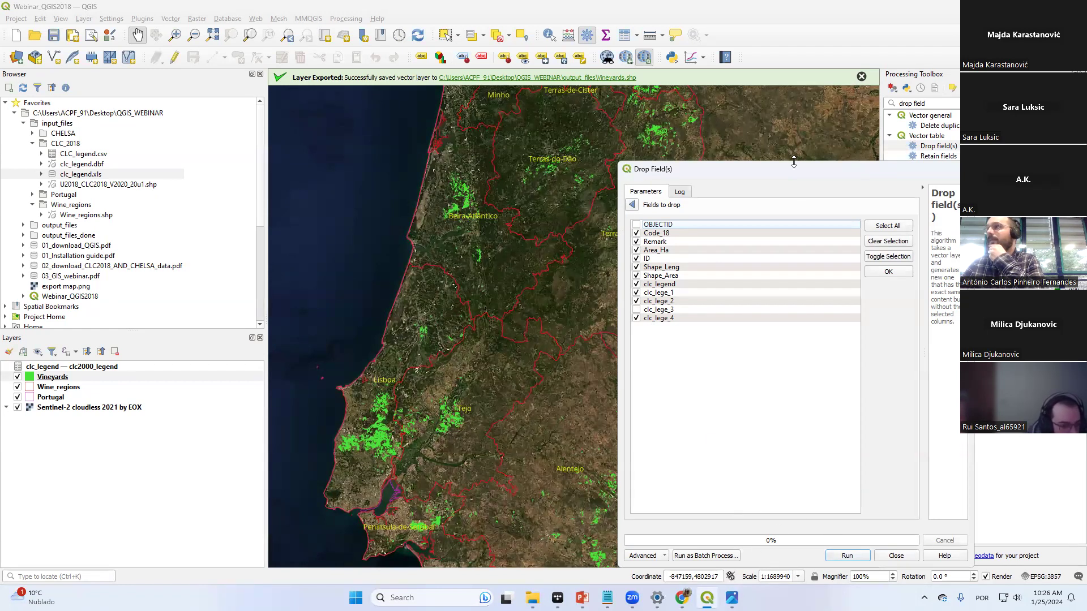
Run Drop Field(s) on Vineyards, keeping only OBJECTID and clc_lege_3, and save the output as Vineyards_2.shp in output_files
drag(794, 164, 736, 82)
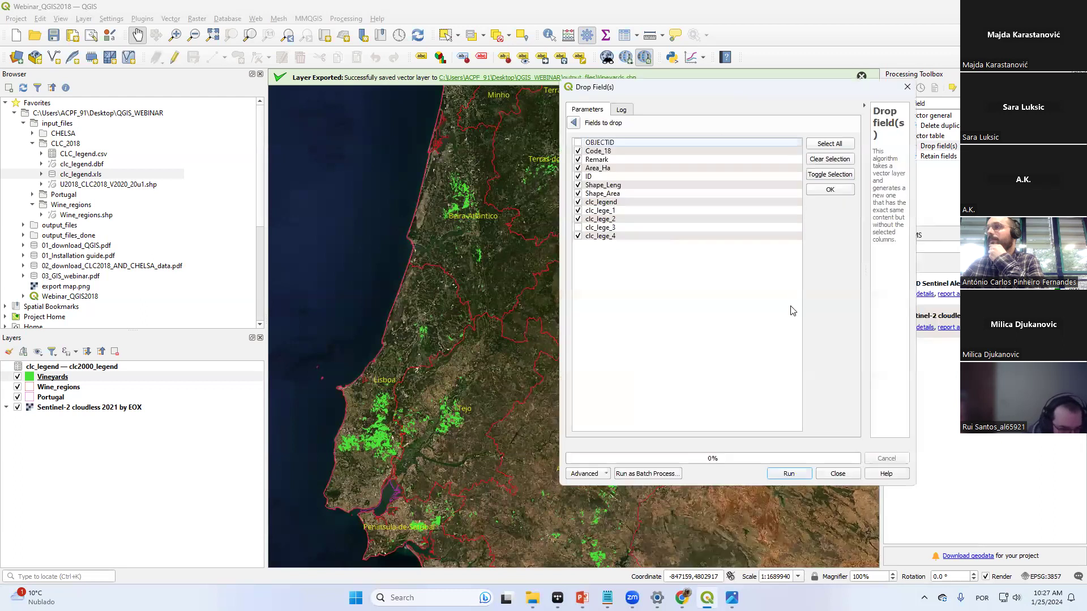
click(830, 190)
click(851, 209)
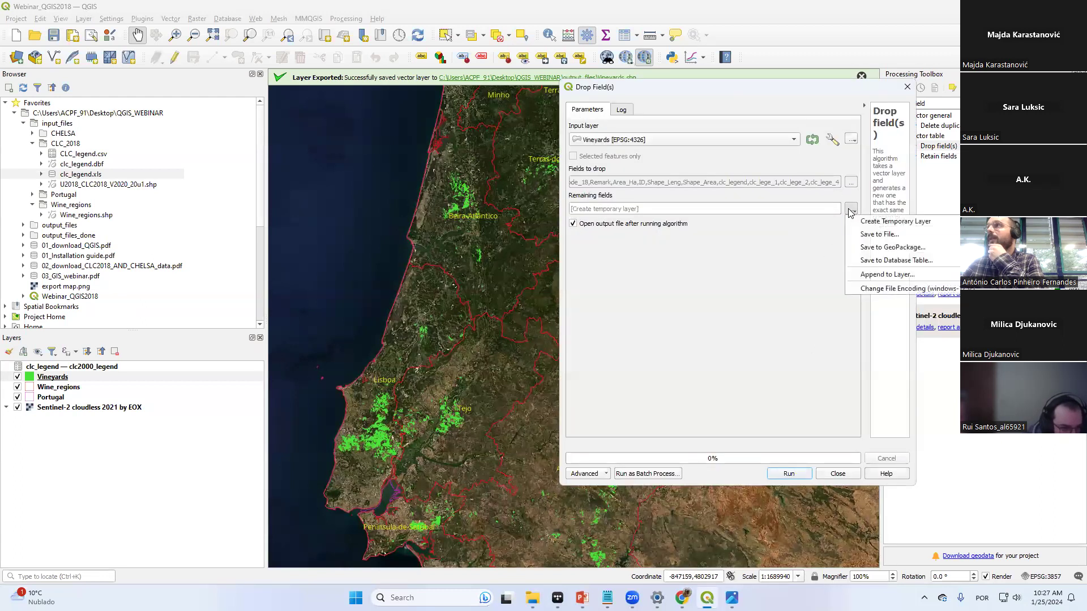
click(875, 235)
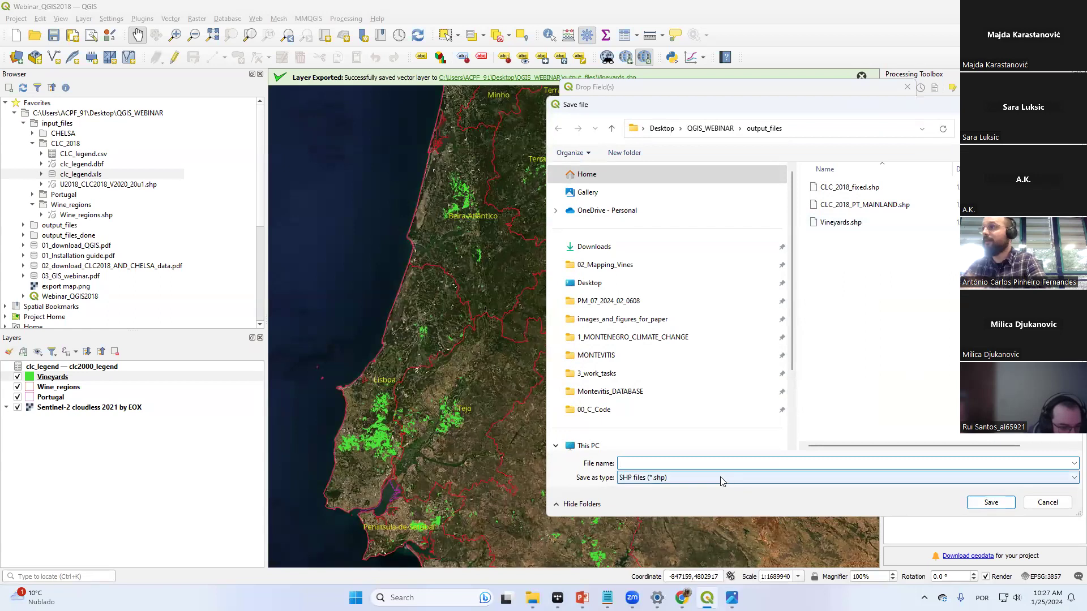
click(840, 223)
click(651, 464)
click(652, 463)
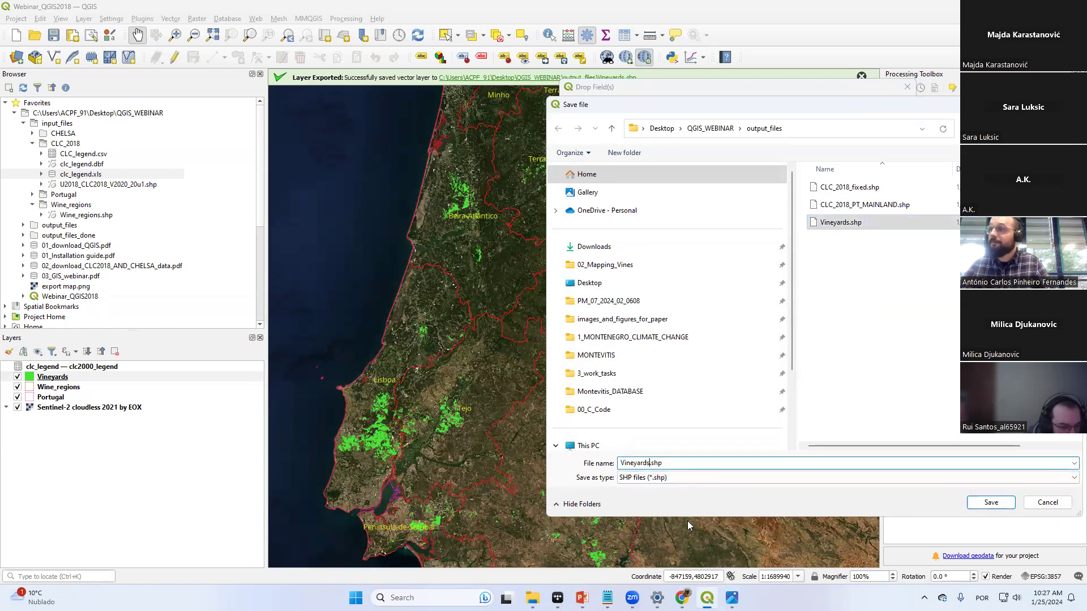
text(_2)
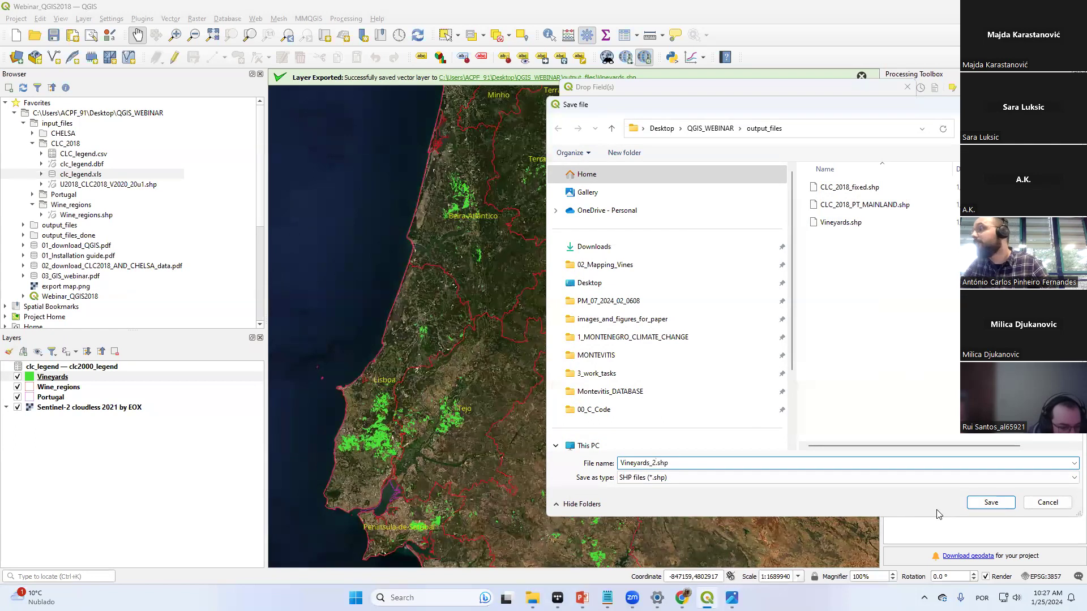
click(991, 503)
click(797, 478)
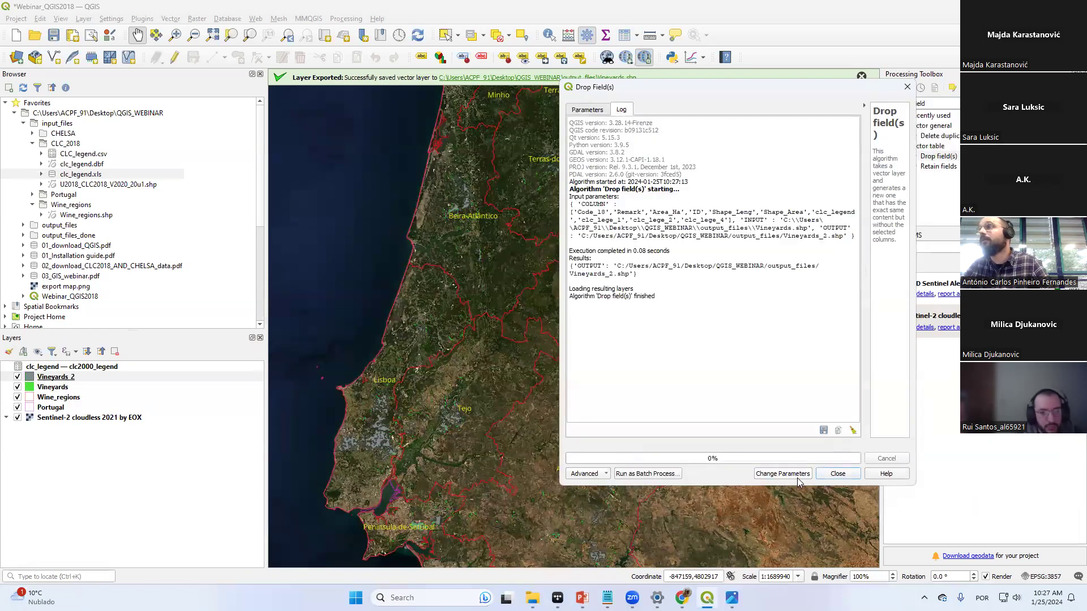
Open the attribute table of the original Vineyards layer, review its fields across to clc_lege_3, and close it
click(838, 474)
click(53, 388)
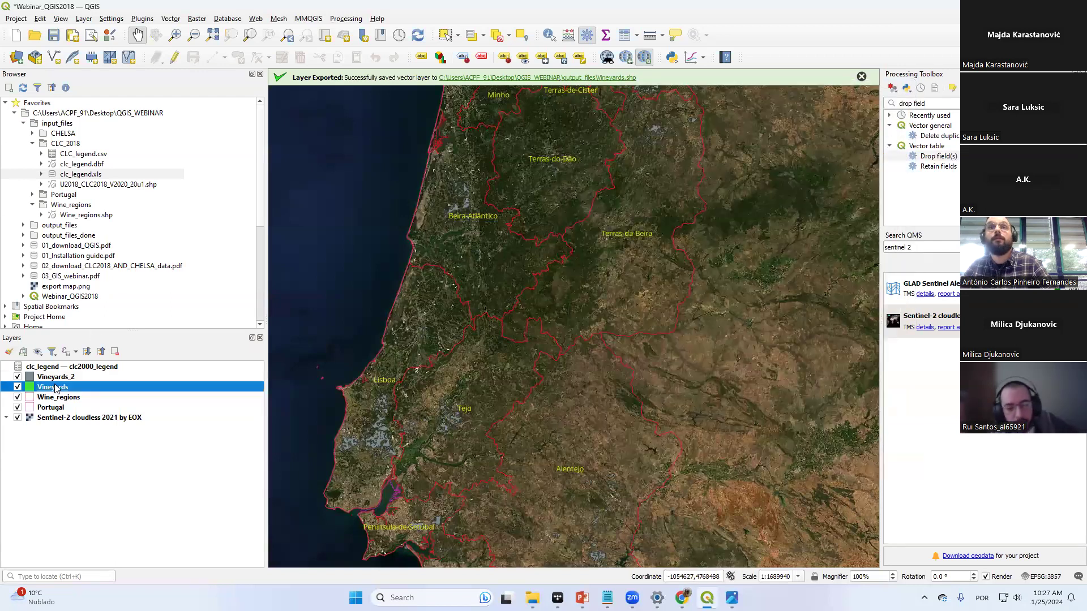
right_click(53, 387)
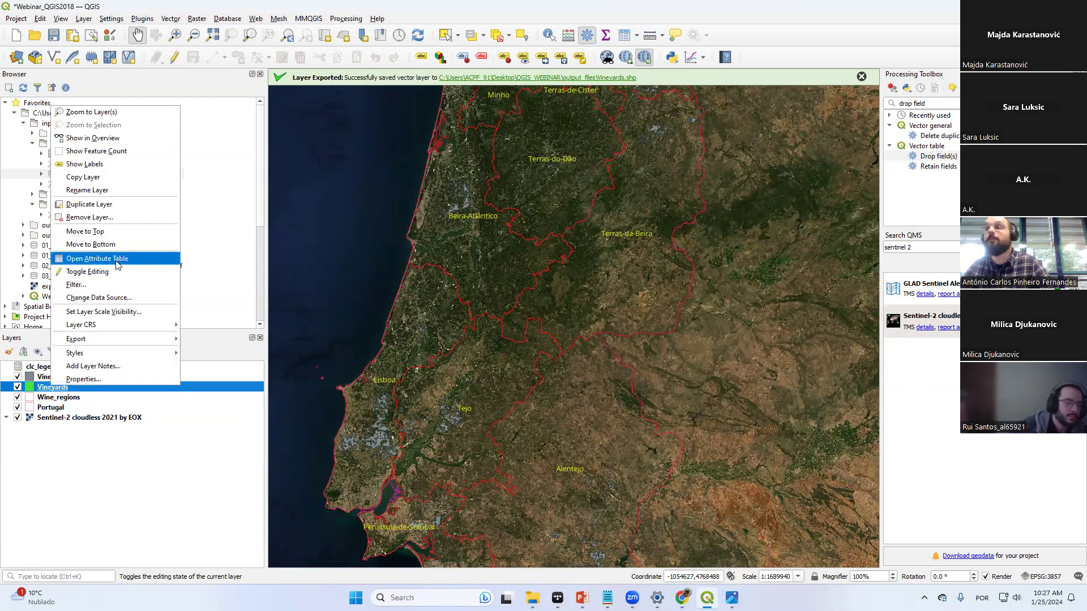
click(113, 259)
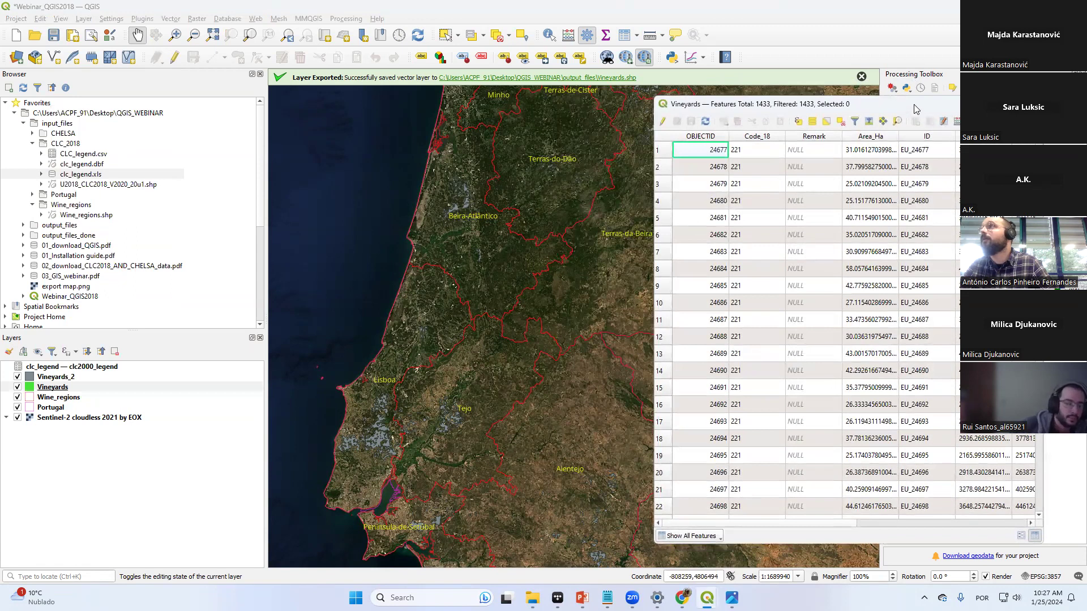
drag(916, 109, 680, 110)
drag(608, 527, 759, 529)
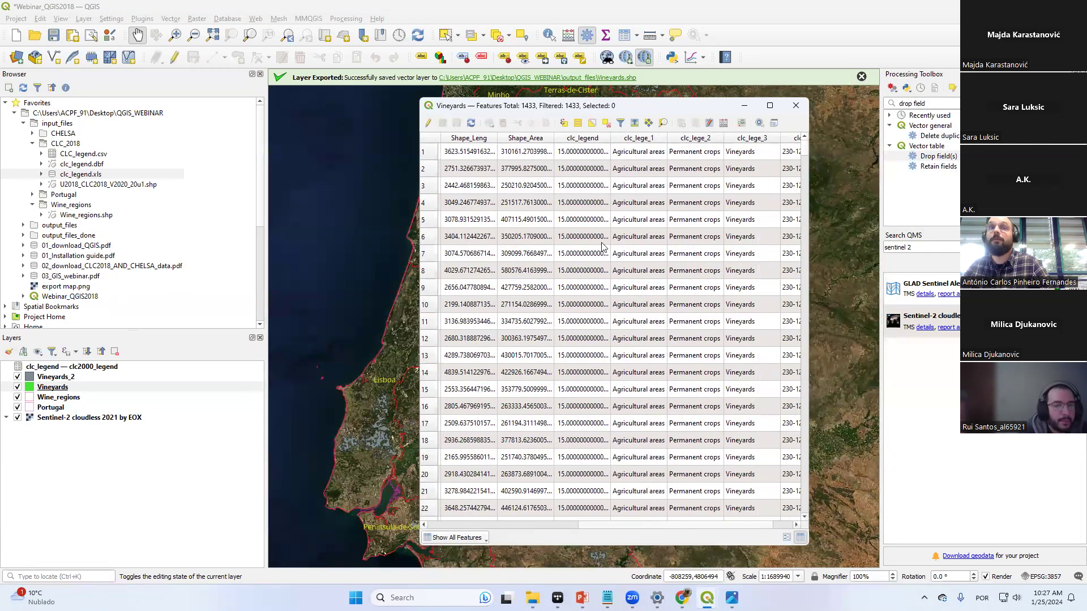
click(795, 105)
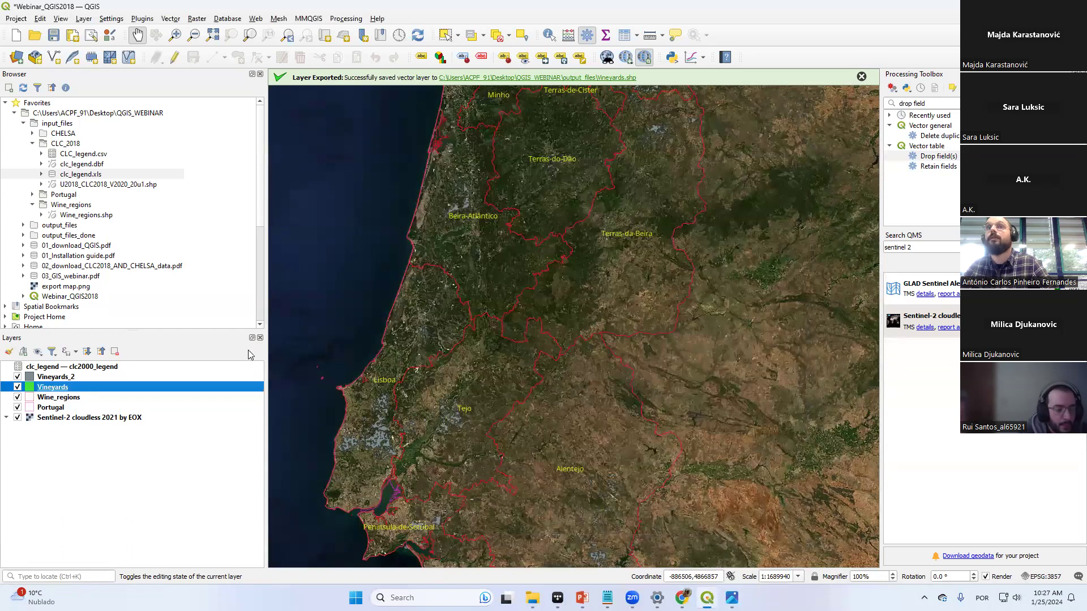
Open the Vineyards_2 attribute table, check its remaining fields, and compare it with the map around Beira-Atlântico
right_click(86, 378)
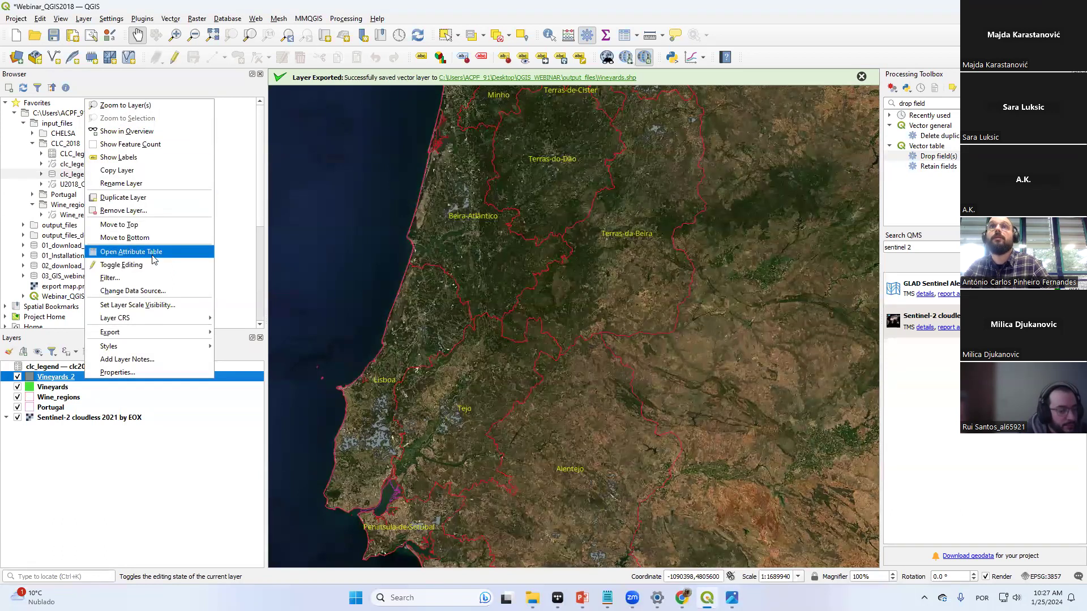
click(130, 252)
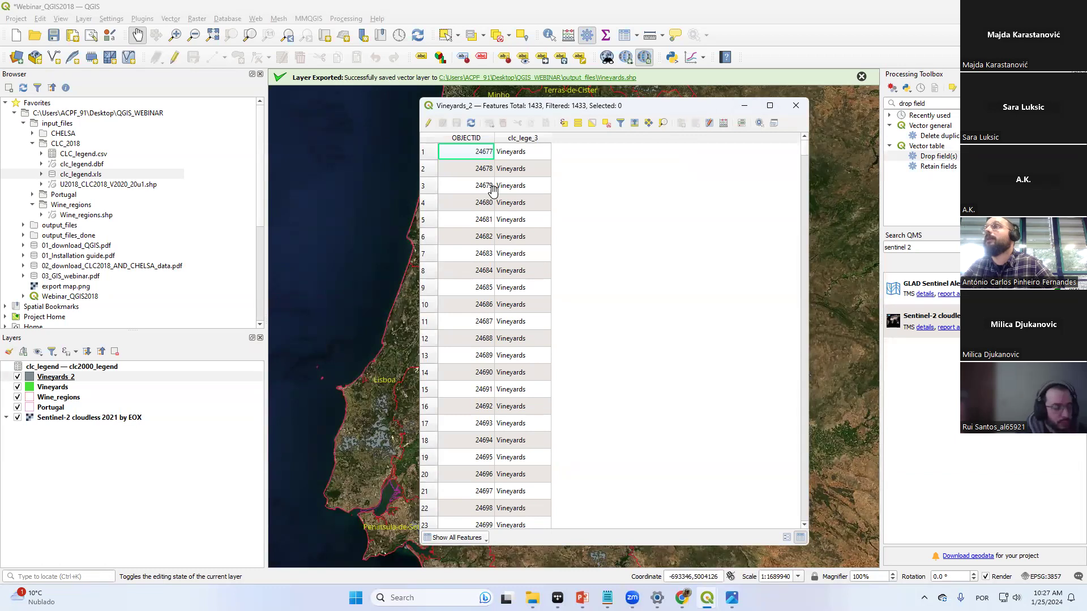
drag(566, 105, 757, 100)
scroll(420, 318, up, 2)
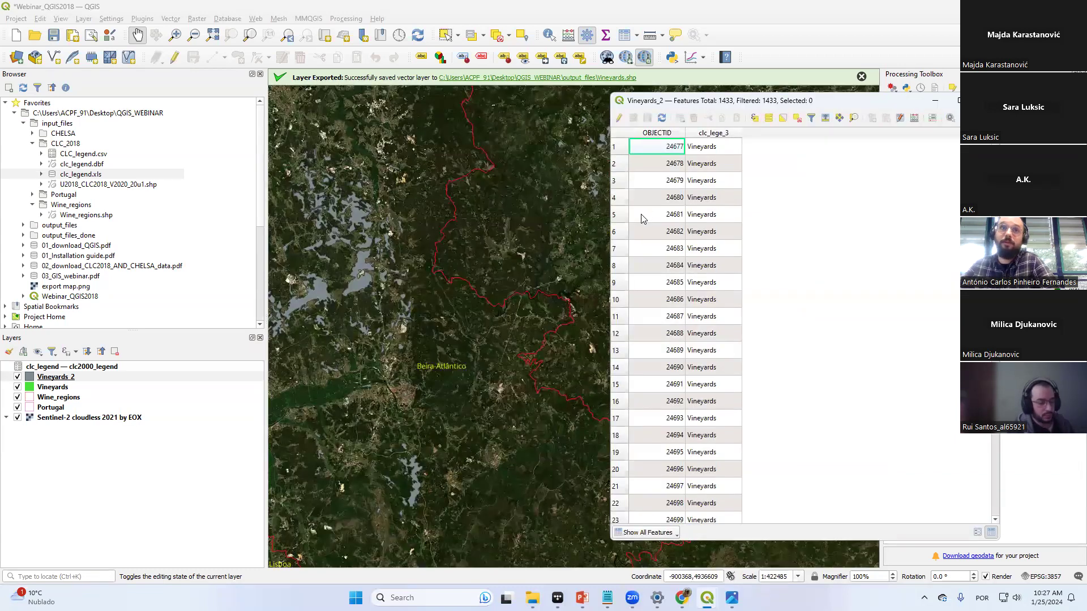
click(460, 235)
scroll(460, 235, down, 1)
drag(462, 254, 465, 224)
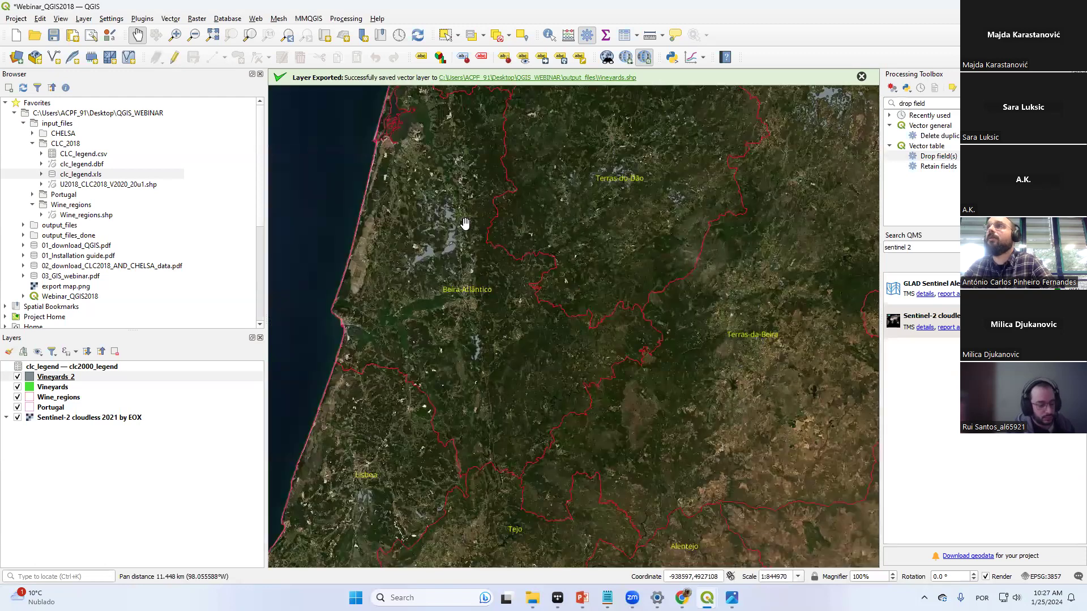
Select the feature with OBJECTID 24680 in the Vineyards_2 attribute table and zoom the map to it
click(100, 379)
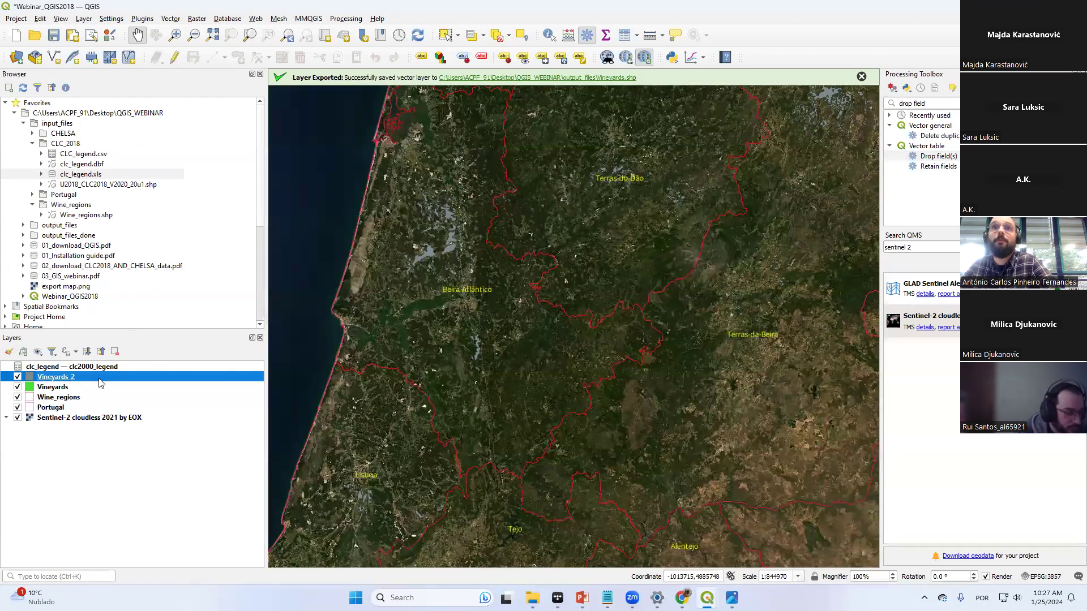
right_click(99, 384)
click(142, 251)
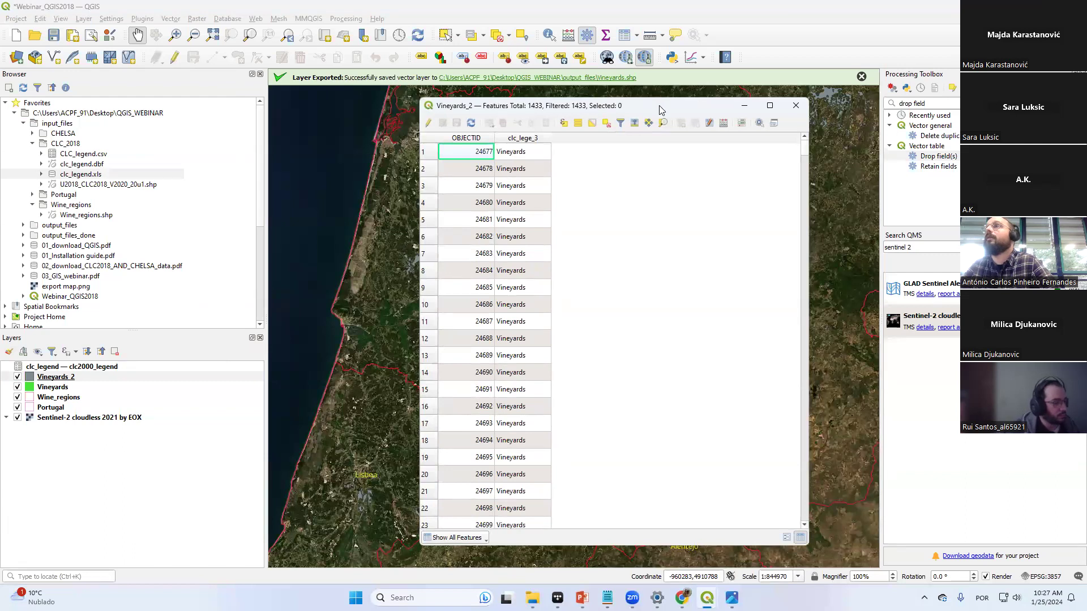
drag(660, 110, 913, 111)
click(678, 205)
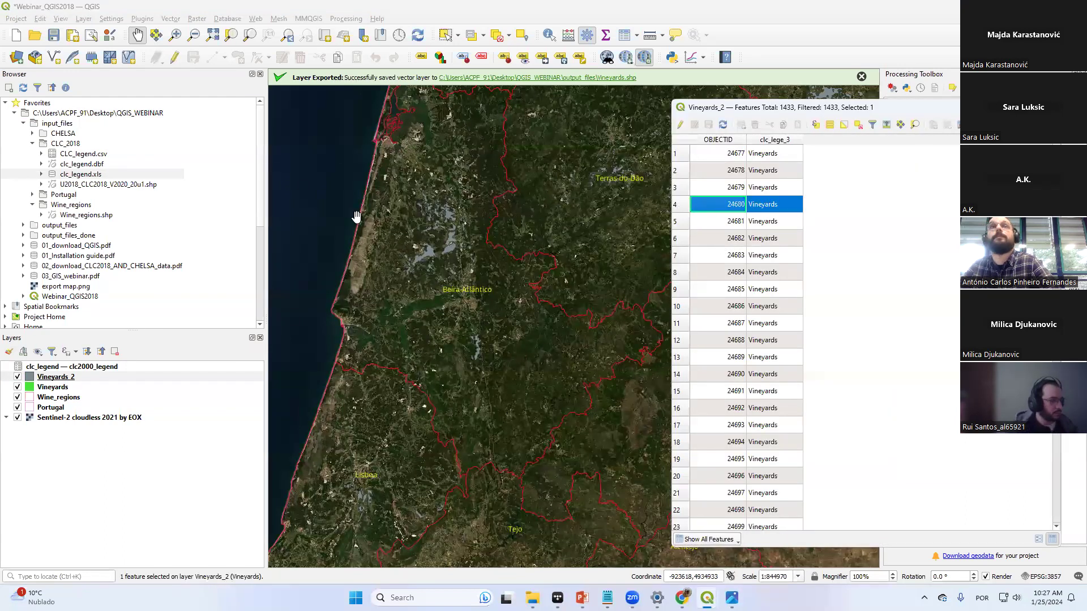
right_click(68, 381)
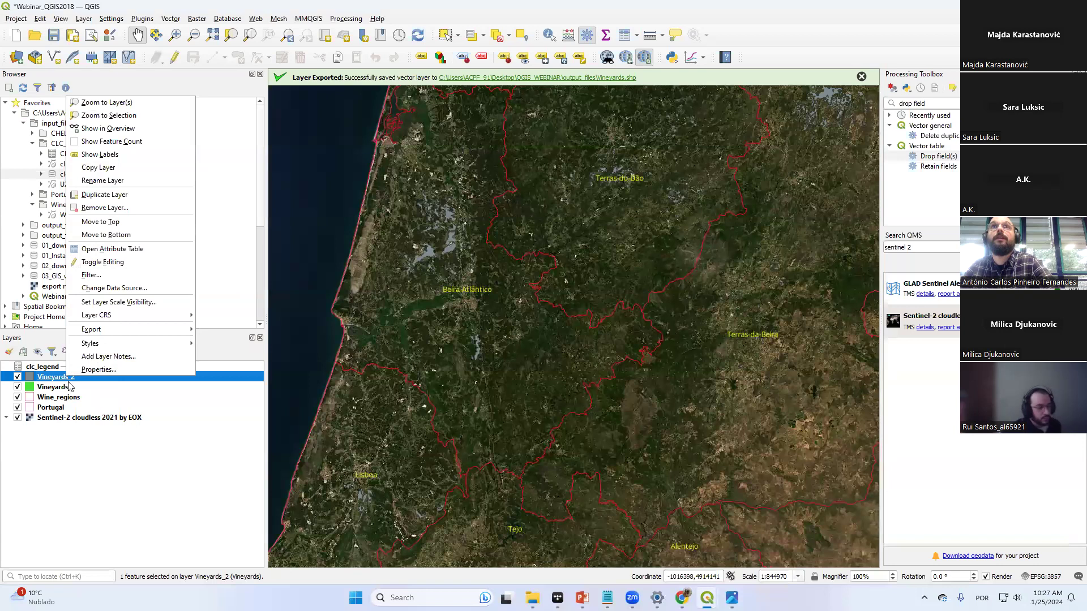
click(107, 103)
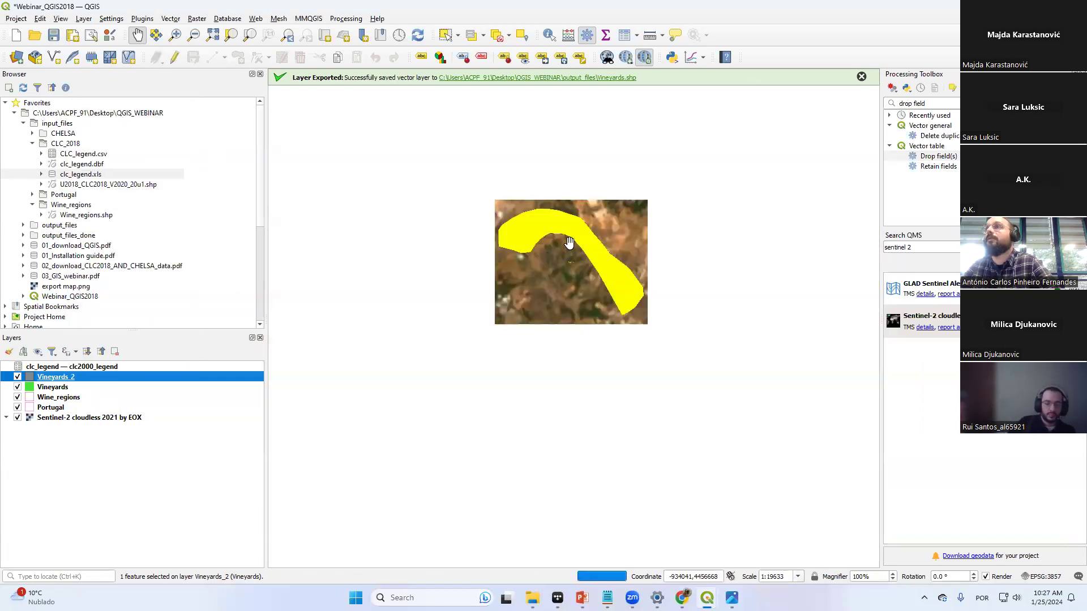
scroll(569, 242, down, 2)
Reopen the Vineyards_2 attribute table and filter it to show only the selected features
right_click(139, 379)
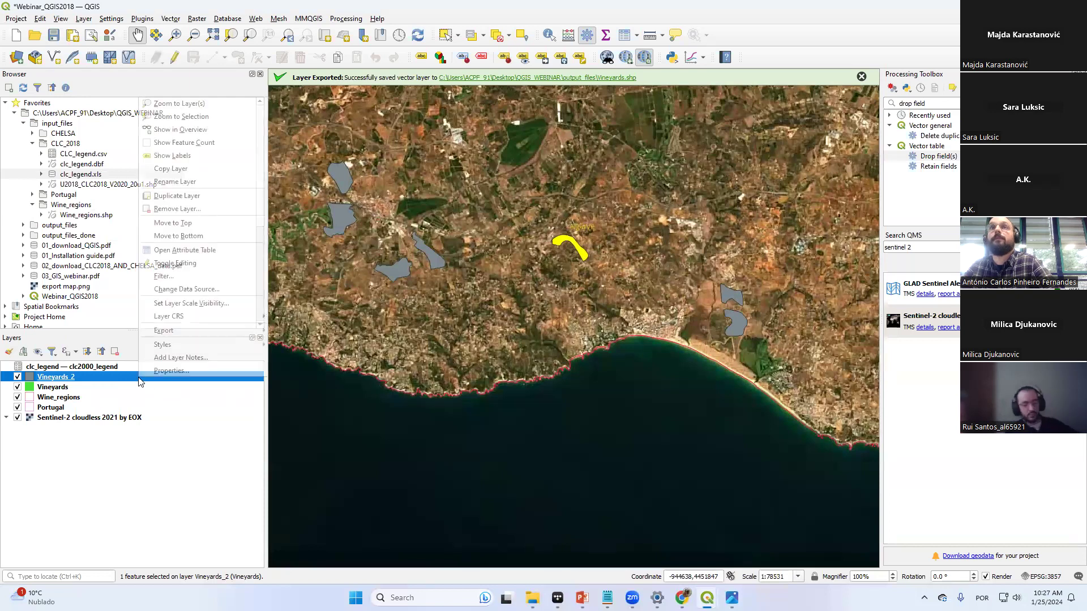
click(181, 250)
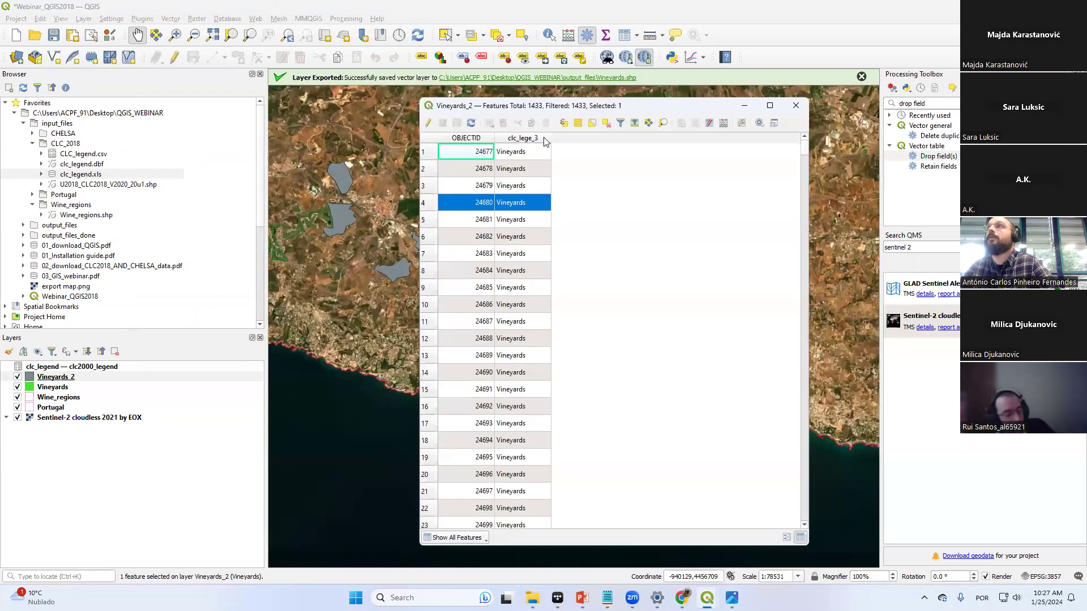
drag(674, 107, 948, 111)
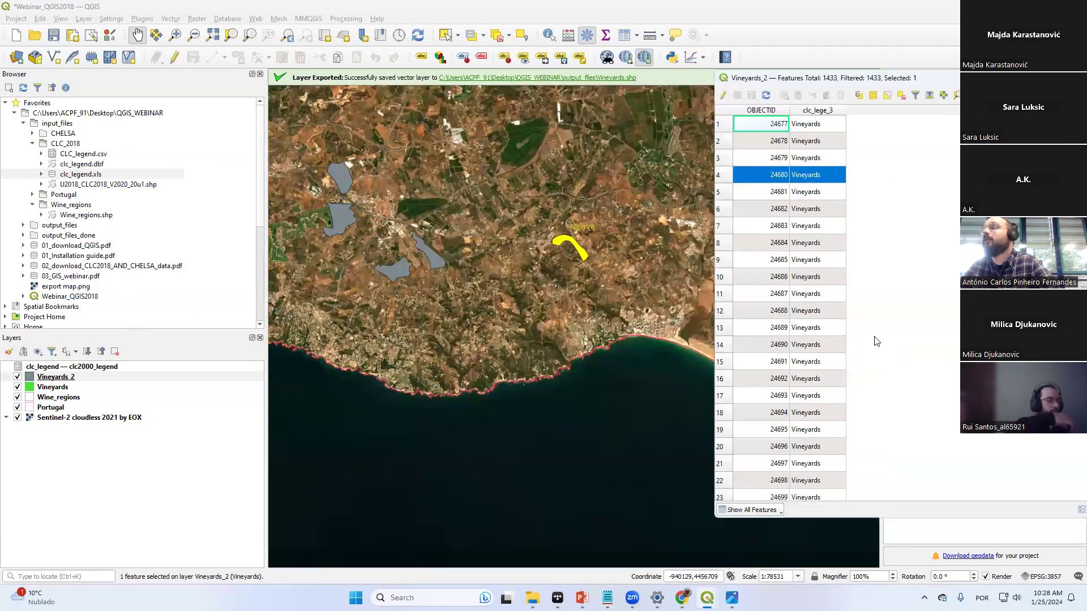
click(777, 511)
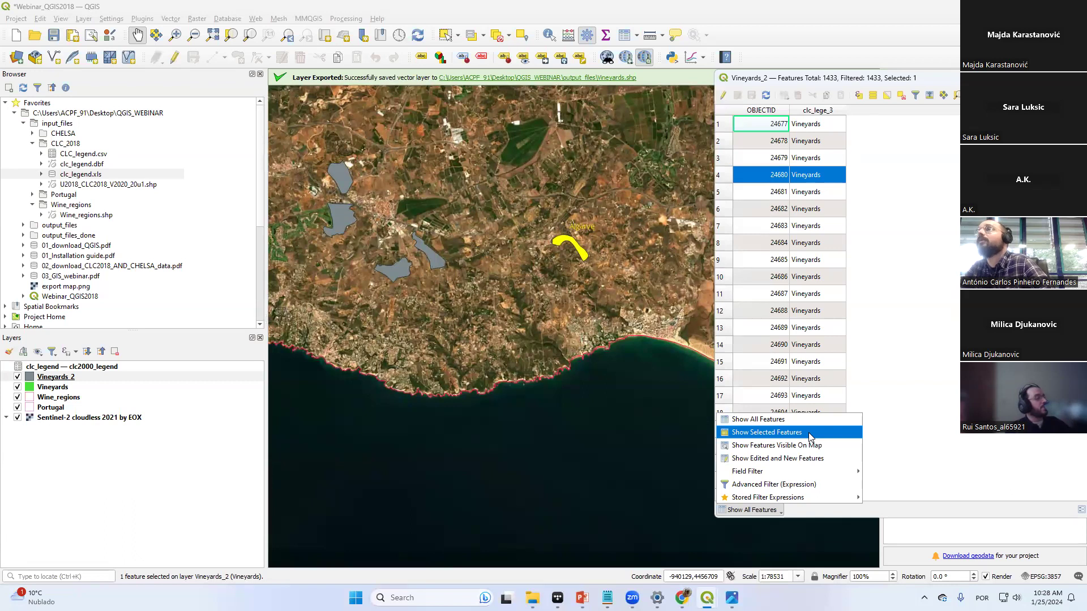
click(769, 433)
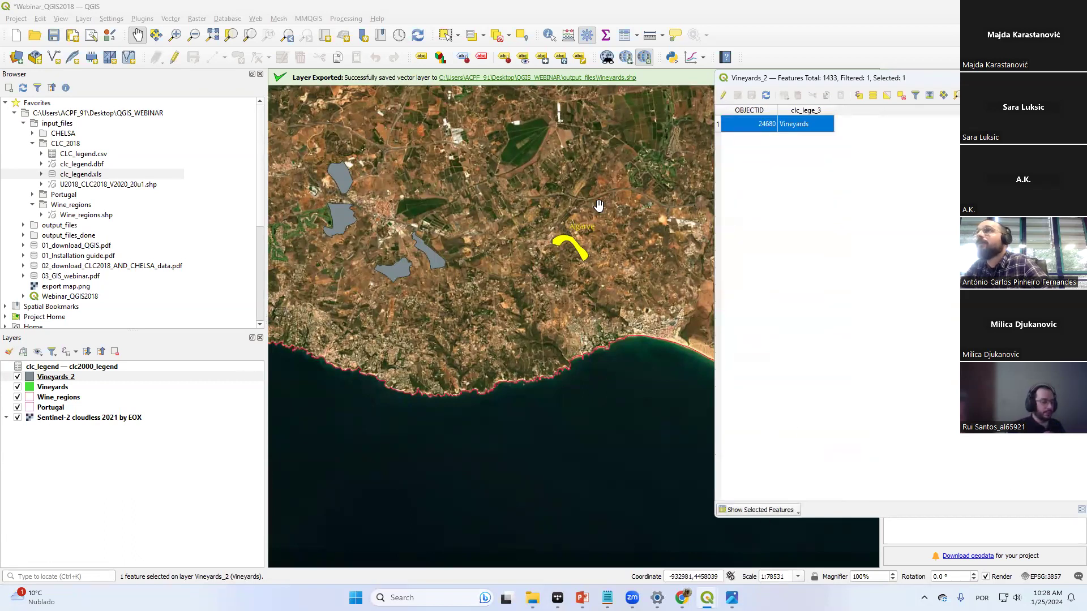
View the Algarve and Alentejo regions on the map, recheck the full Vineyards_2 attribute table, and dismiss it
scroll(602, 201, down, 3)
scroll(598, 171, down, 1)
drag(638, 160, 582, 236)
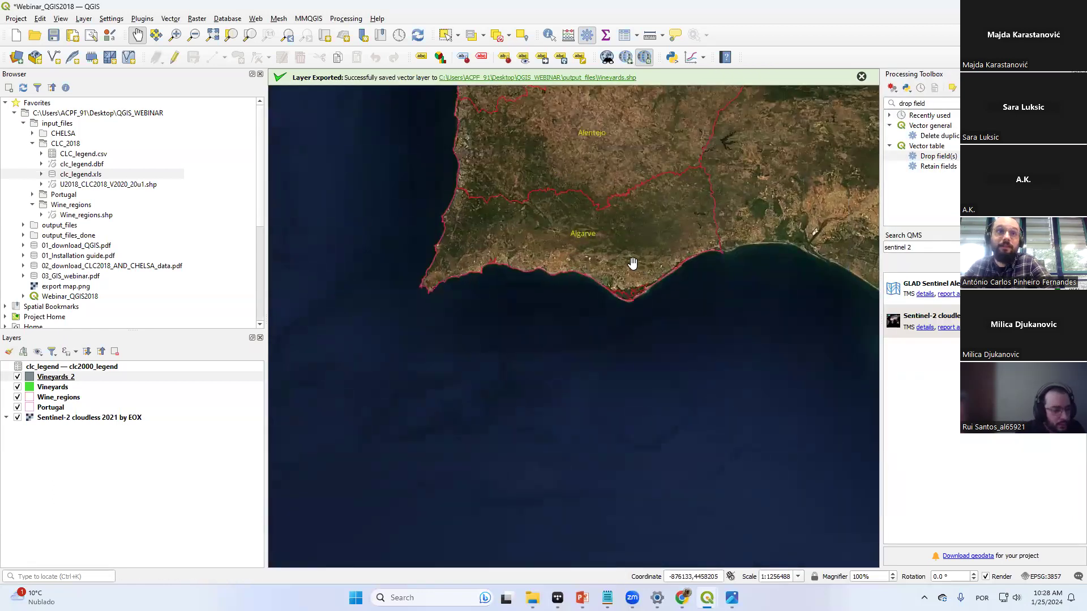
drag(587, 236, 595, 270)
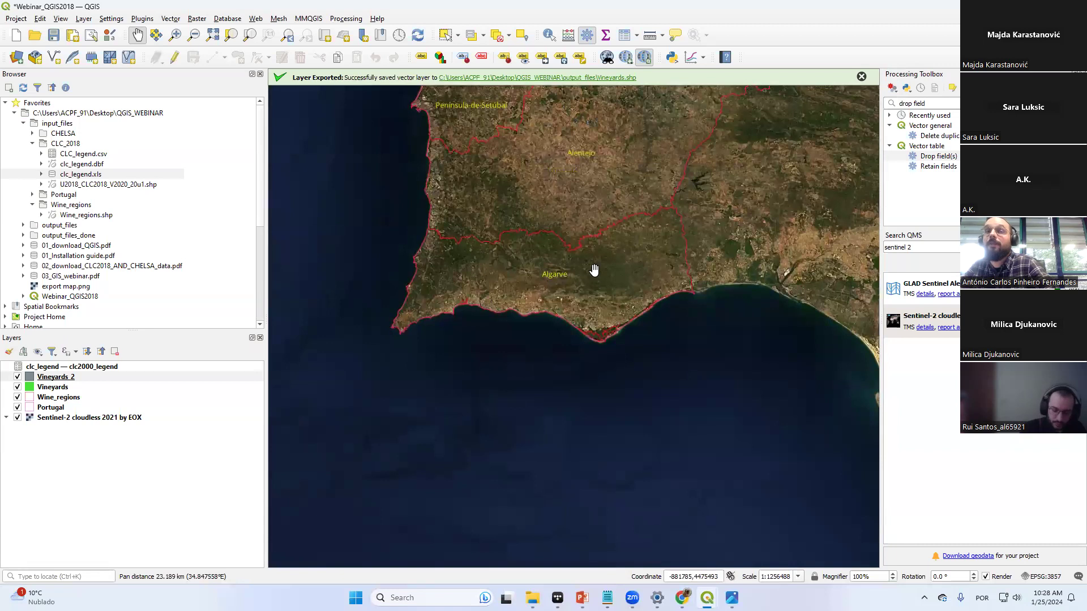
right_click(58, 378)
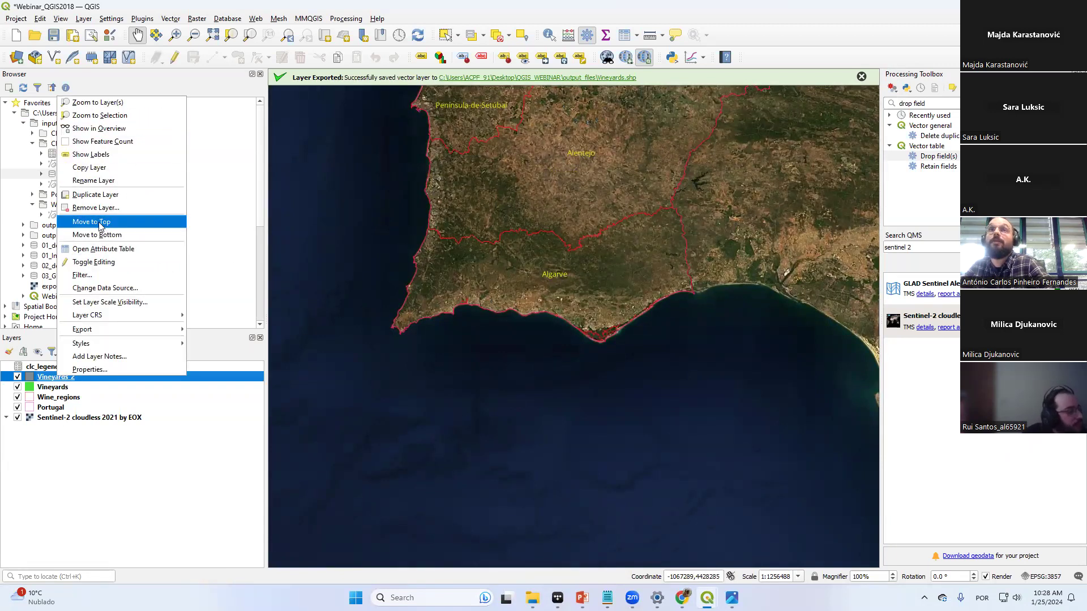
click(103, 249)
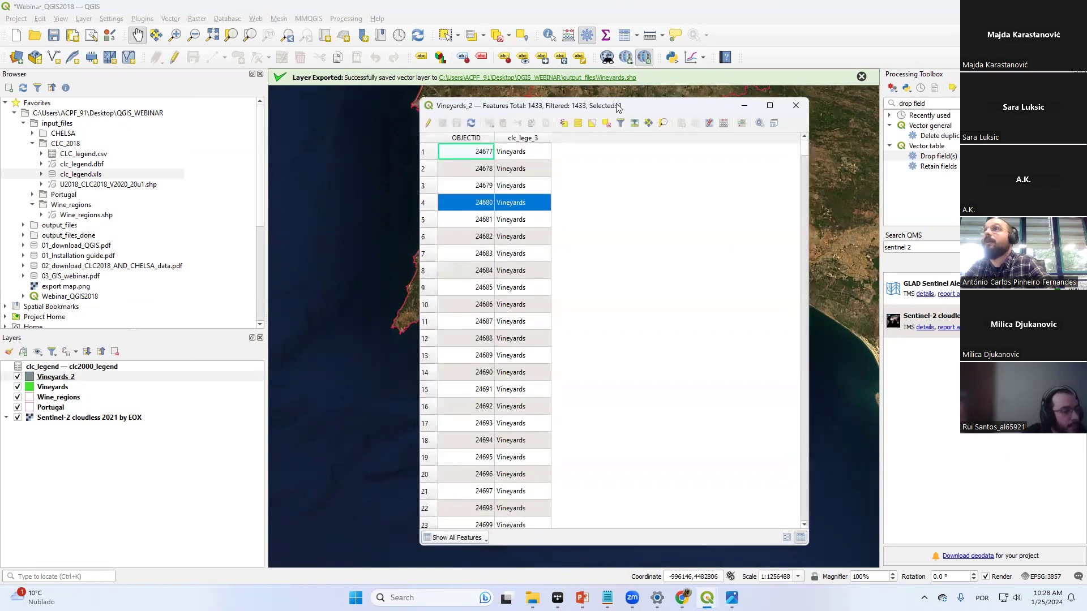
drag(642, 107, 849, 97)
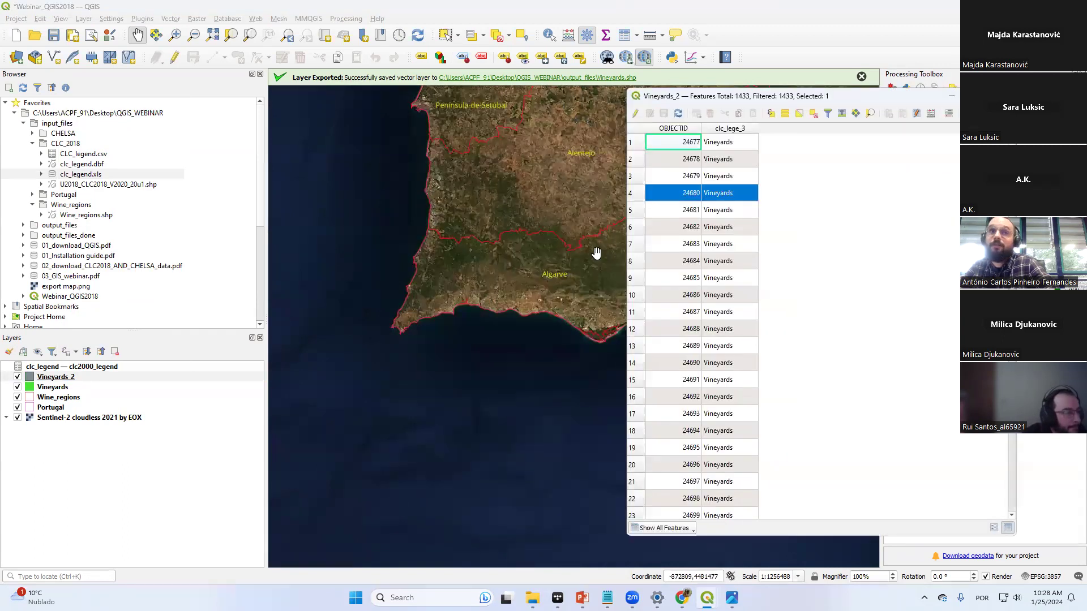
click(949, 98)
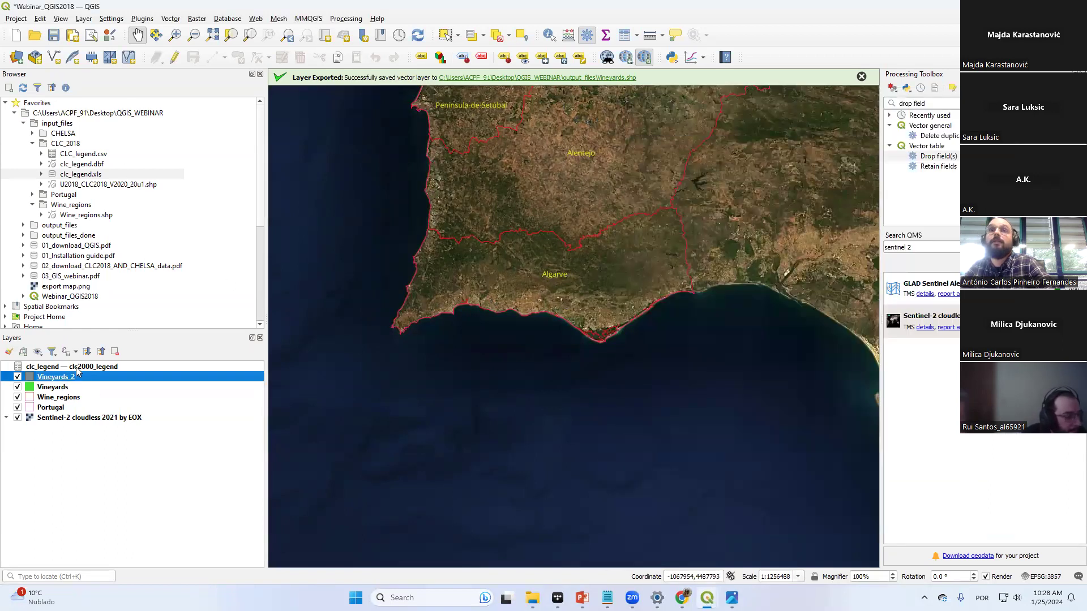
Remove the original Vineyards layer from the project, keeping Vineyards_2
click(50, 389)
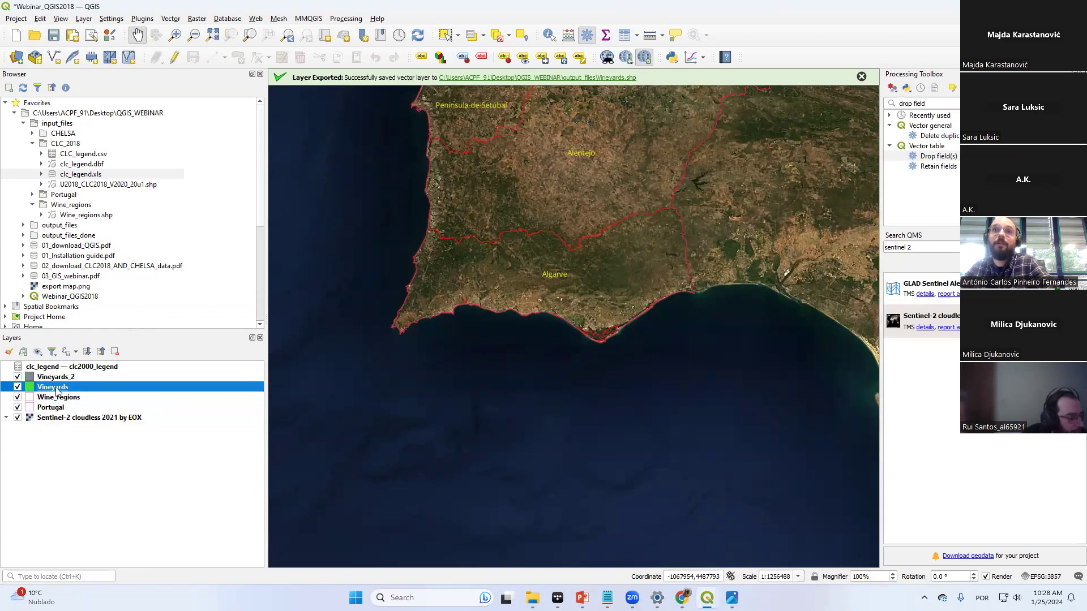
right_click(56, 390)
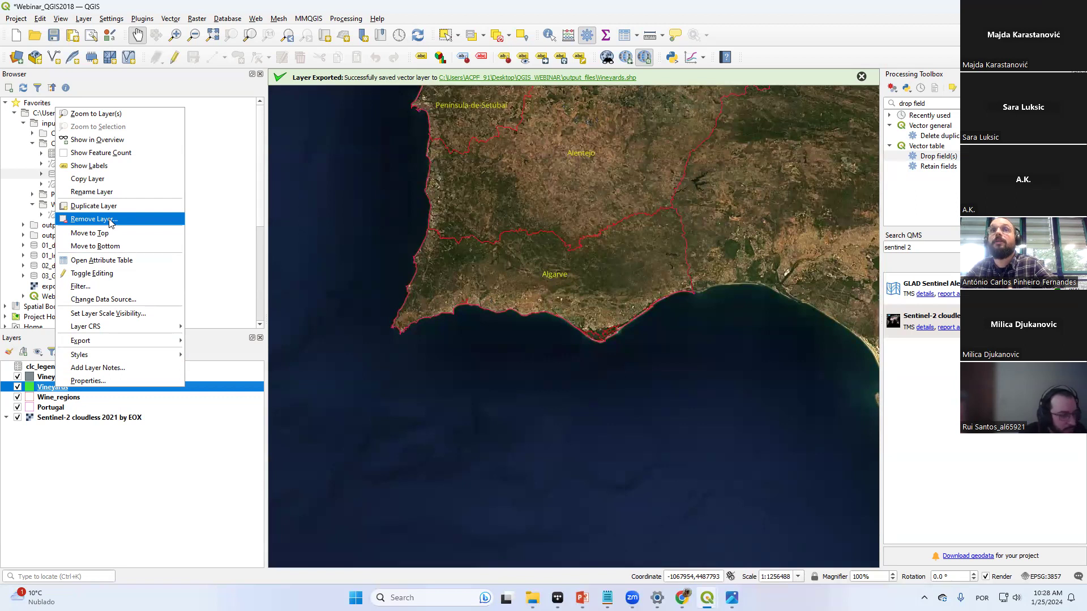
click(111, 222)
click(522, 310)
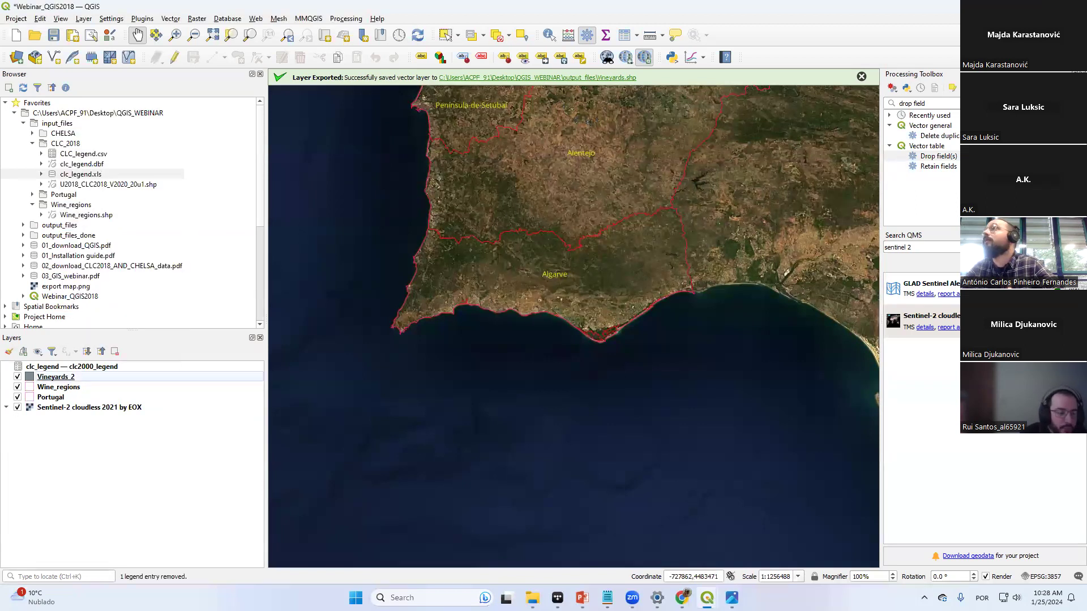
Search the Processing Toolbox for "intersection" and open the Clip algorithm
click(942, 103)
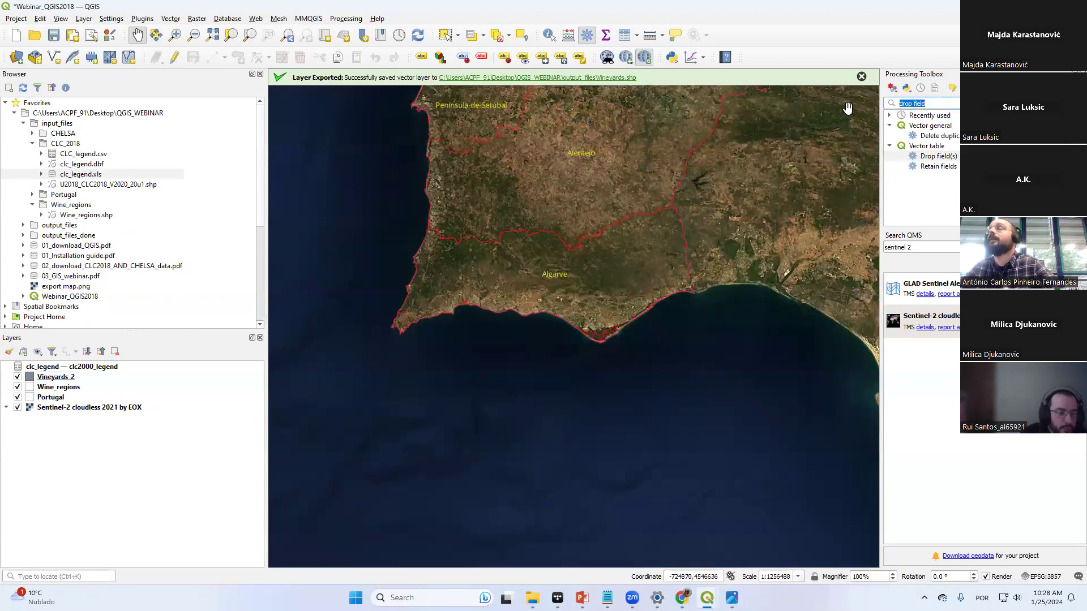
key(alt+Tab)
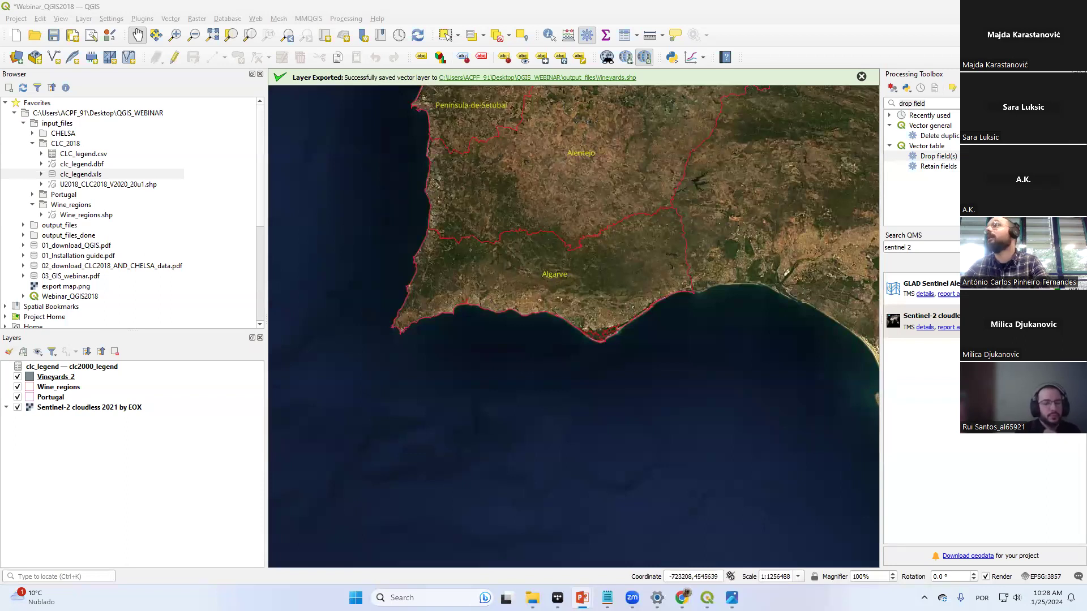
drag(927, 103, 898, 104)
text(intersectio)
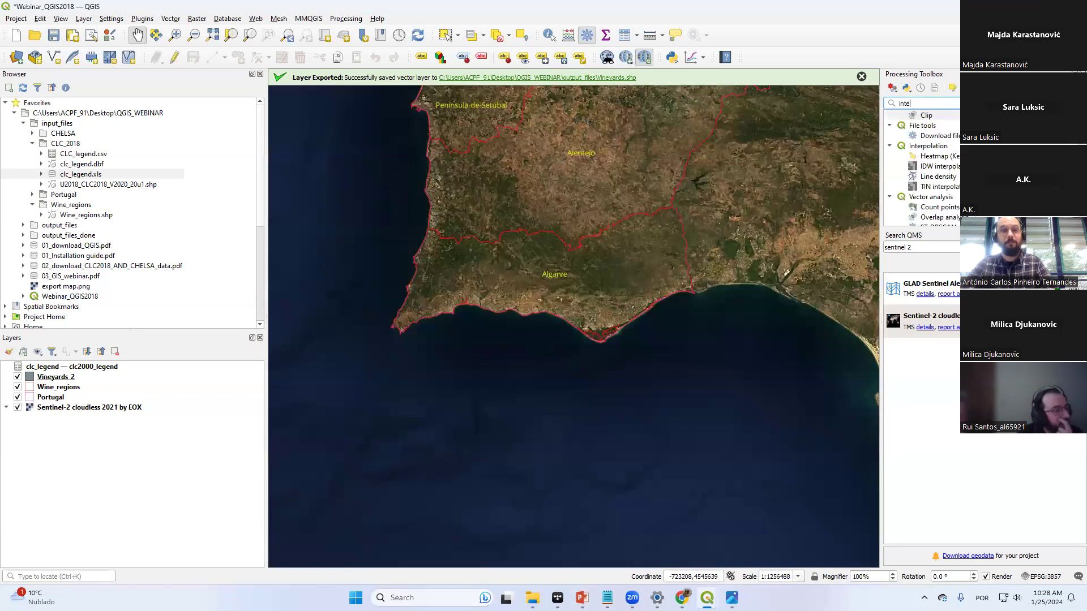
key(Return)
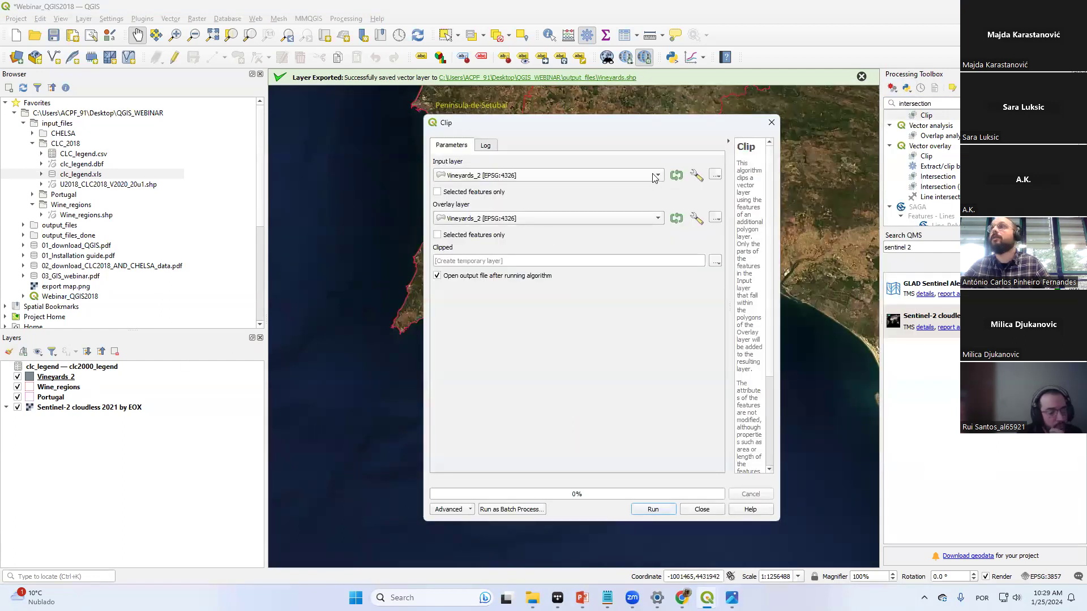
Set Wine_regions as the Clip input layer and start naming the output shapefile "Regions_and_vui" in output_files
click(655, 176)
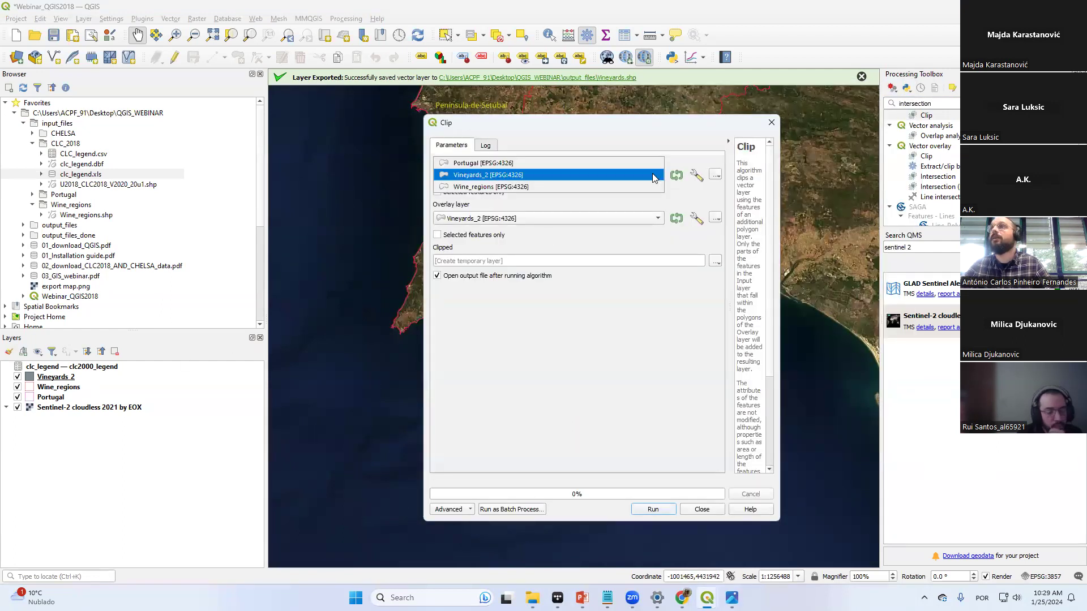
click(538, 188)
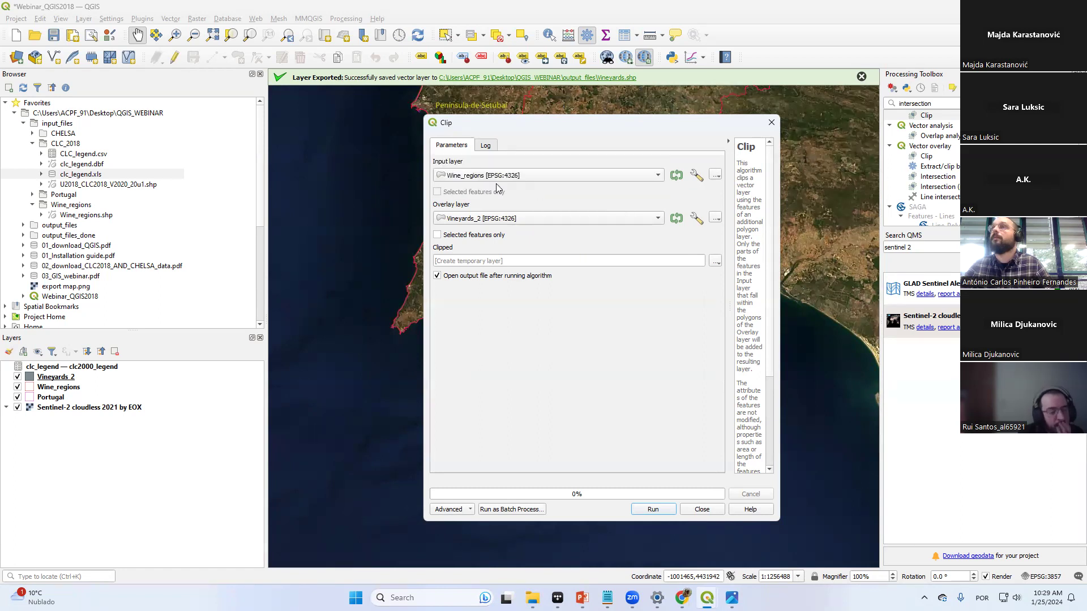
click(716, 261)
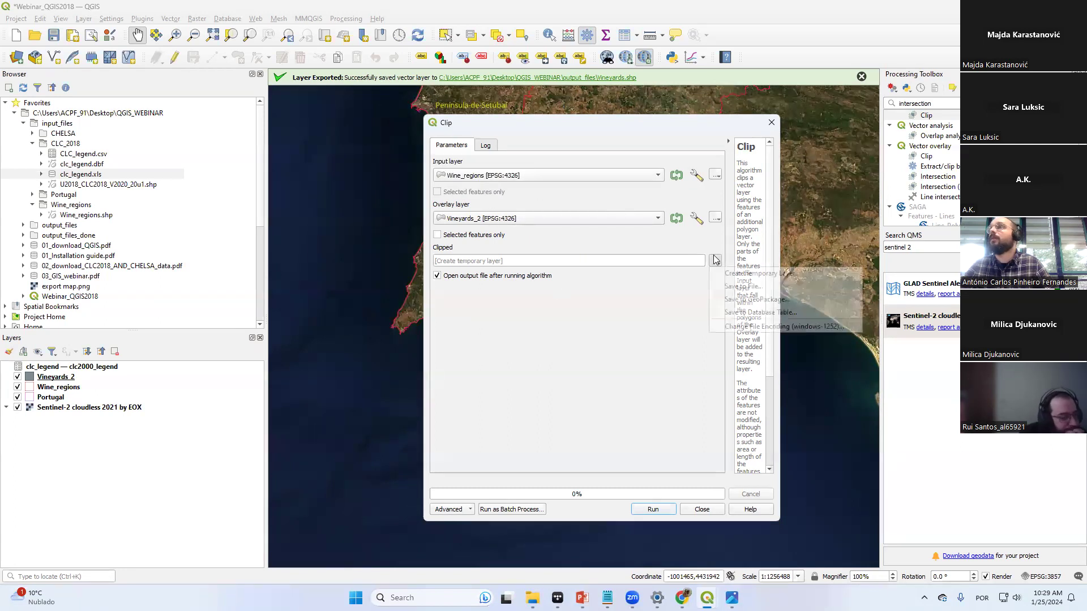
click(731, 285)
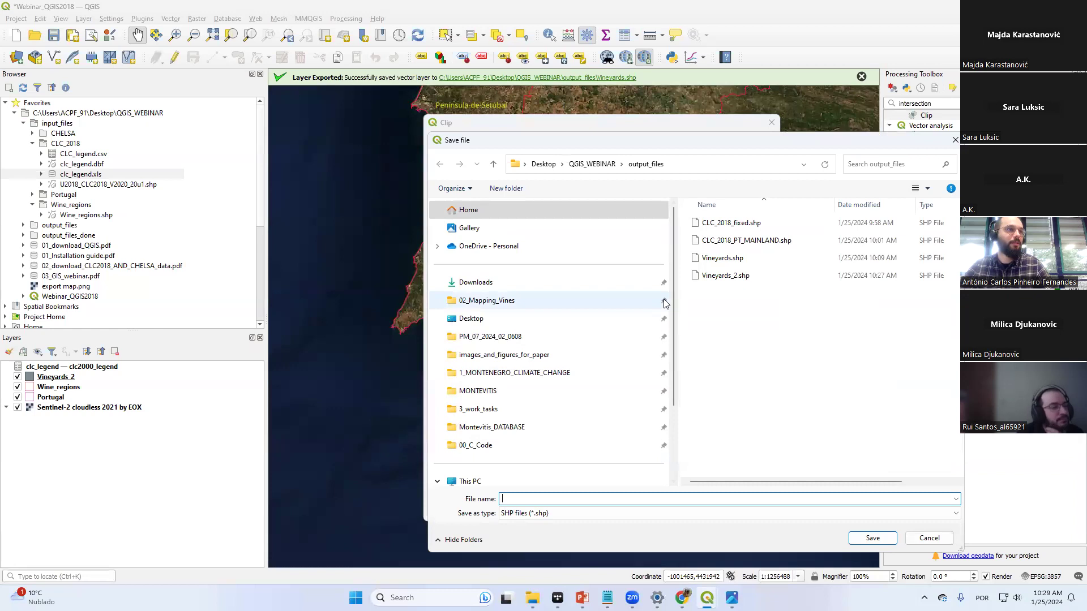
text(Regions_and_vui)
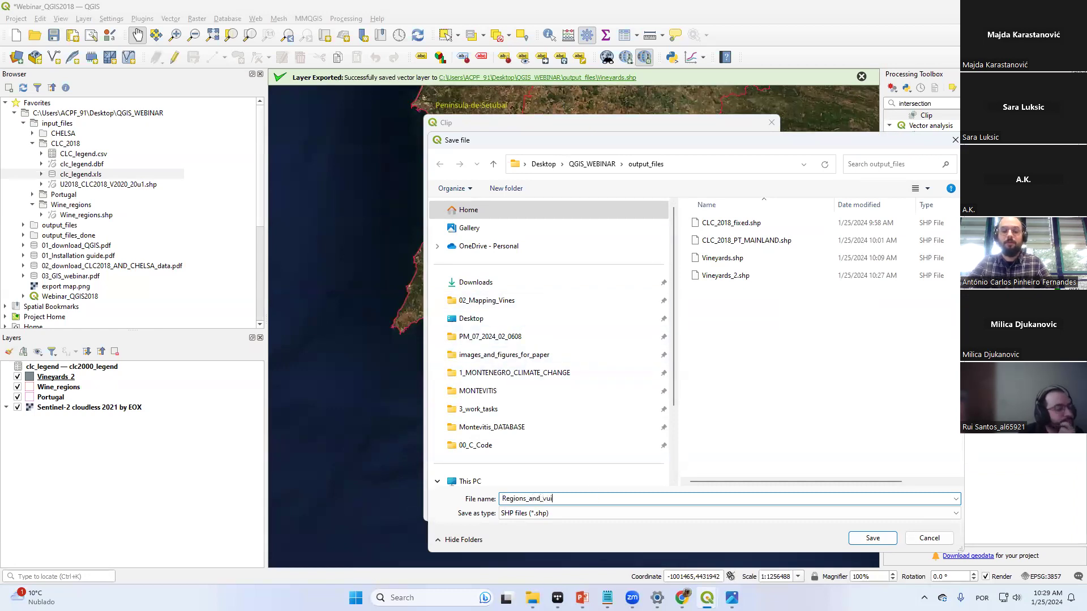
Clip the Wine_regions layer with the Vineyards_2 overlay, saving the output as Regions_and_vineyards in the output_files folder
text(ne)
key(BackSpace)
key(BackSpace)
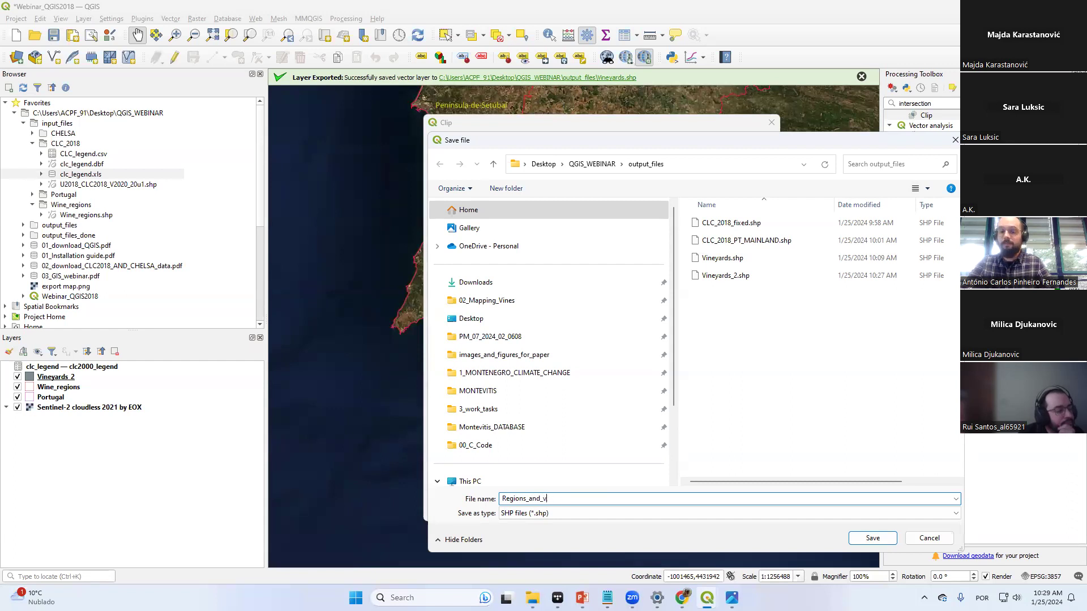
text(neyards)
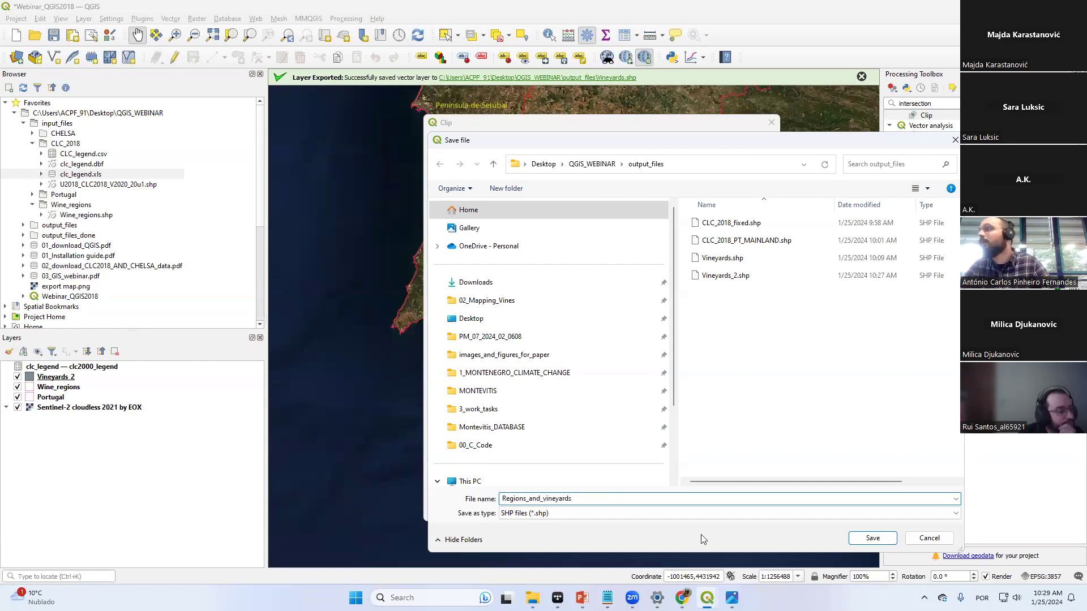
click(872, 539)
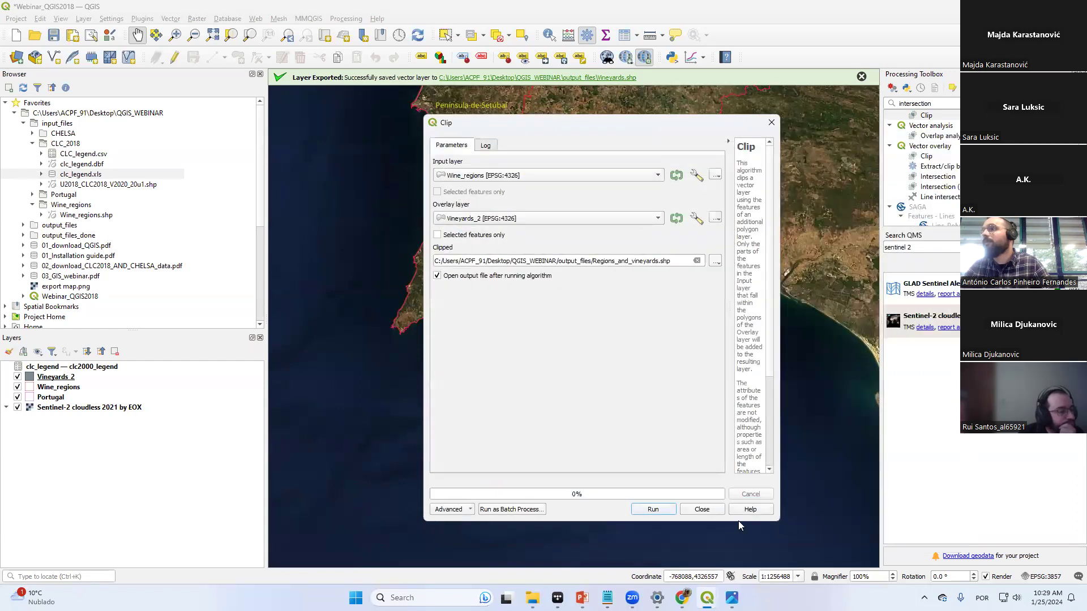
click(655, 509)
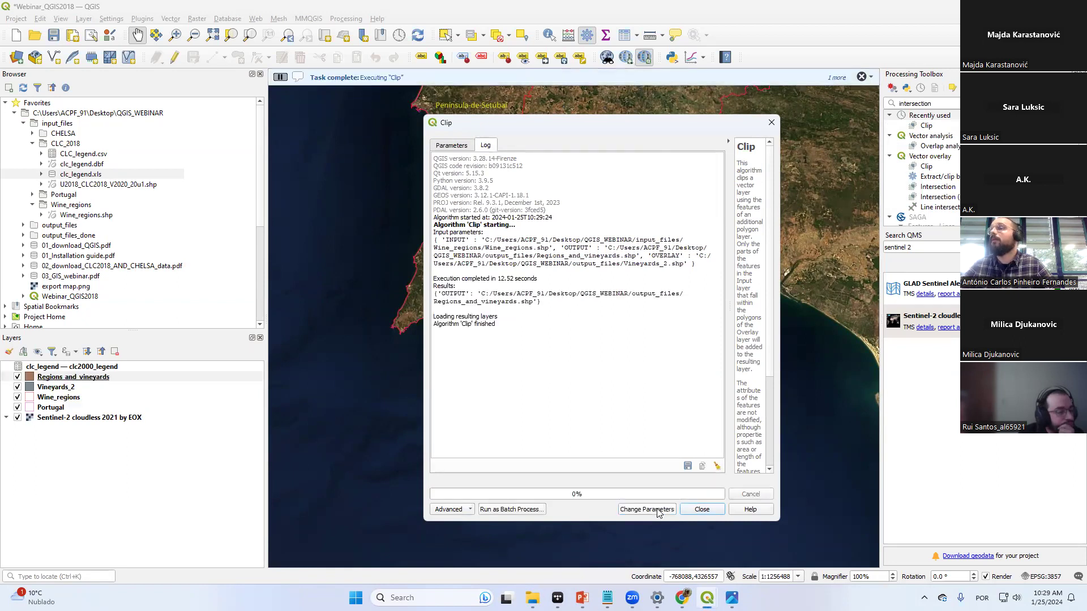
click(700, 510)
Remove the Vineyards_2 layer from the project
drag(553, 181, 523, 278)
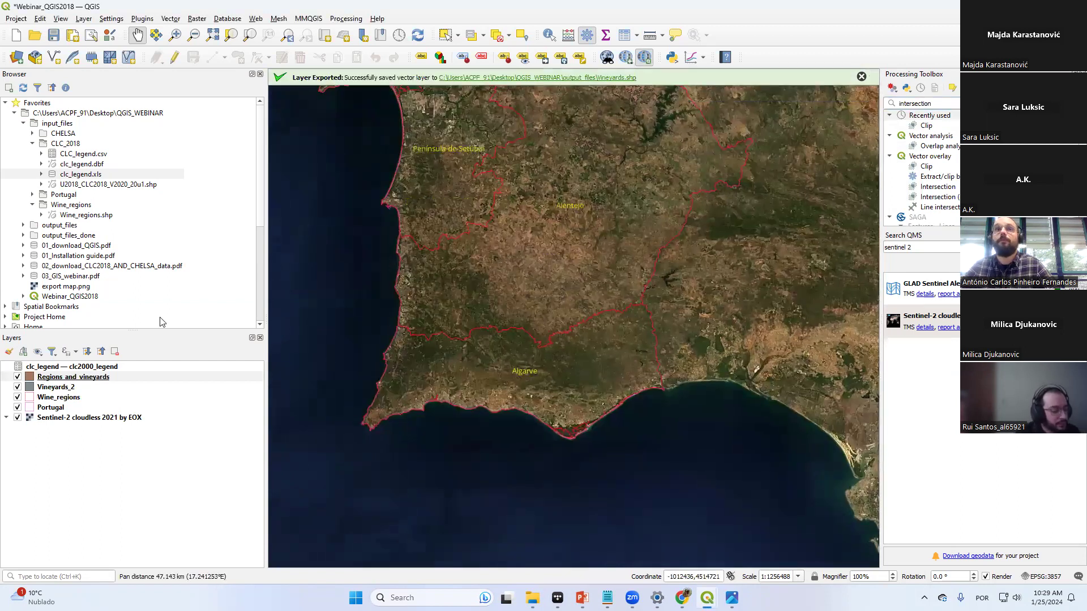
click(49, 391)
right_click(50, 391)
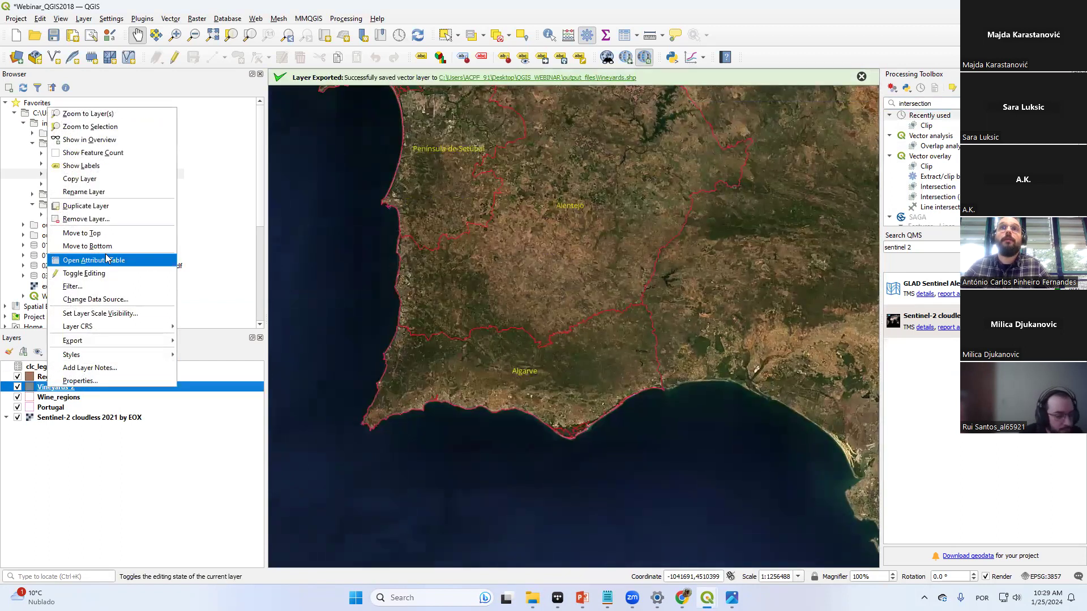
click(89, 223)
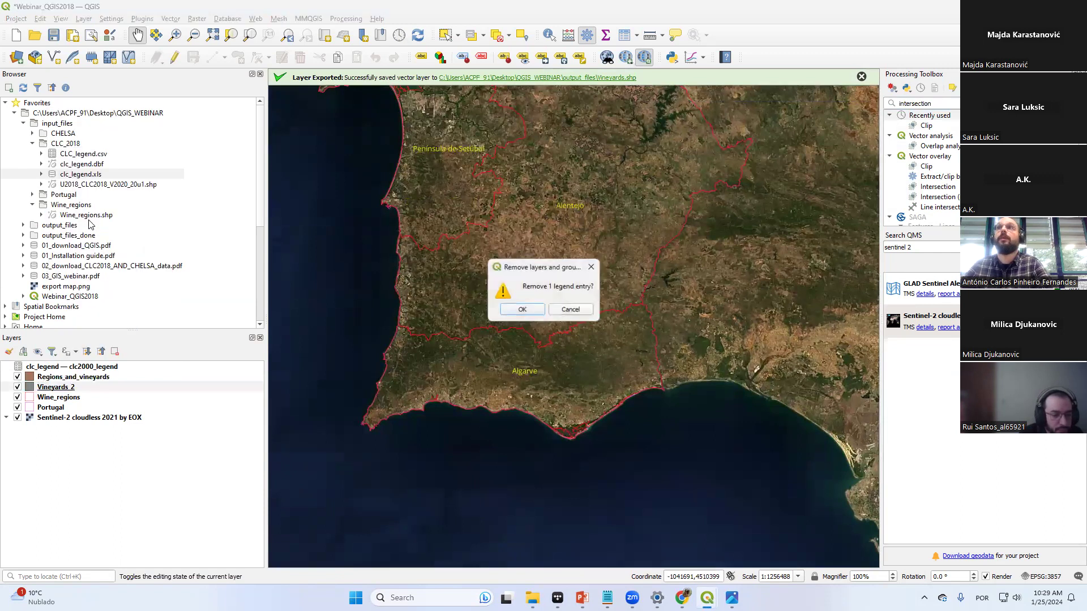
key(Return)
Examine the fields and records in the attribute table of the clipped Regions_and_vineyards layer
click(70, 375)
right_click(71, 376)
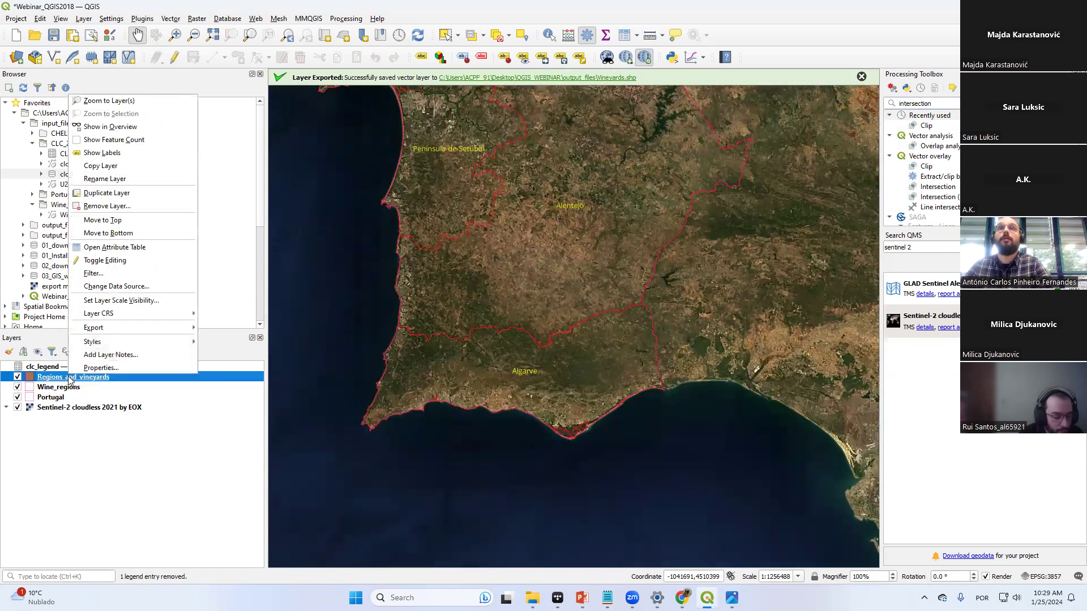
click(127, 247)
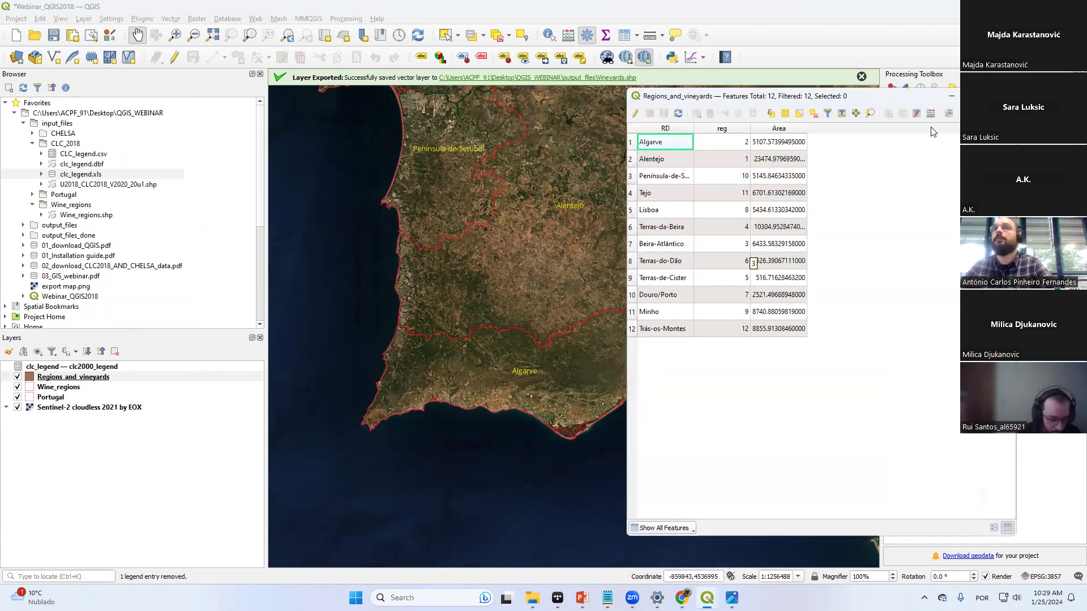
click(1004, 96)
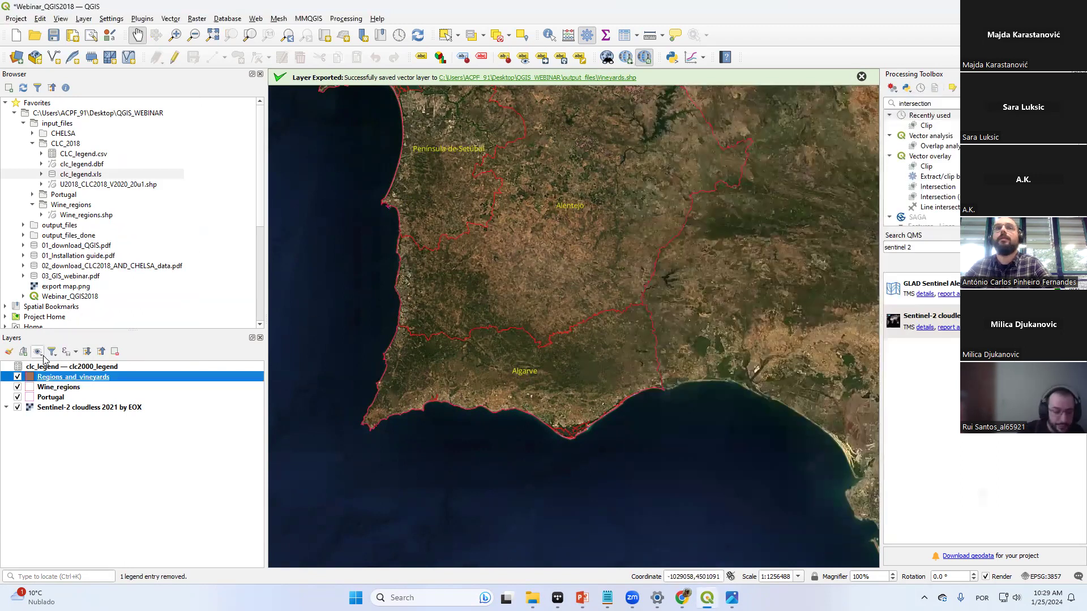
right_click(52, 376)
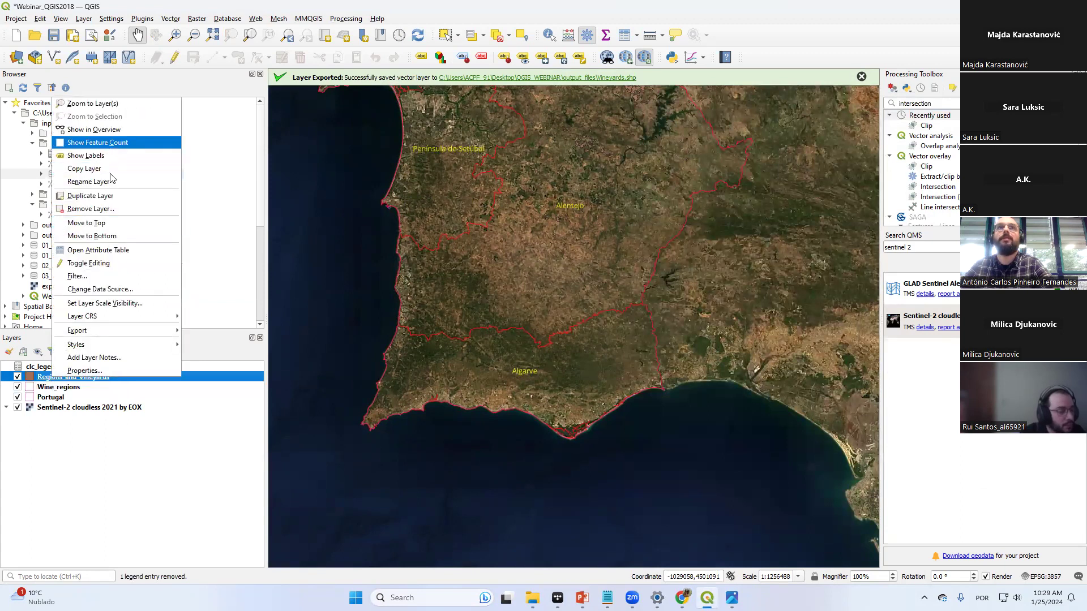
click(98, 250)
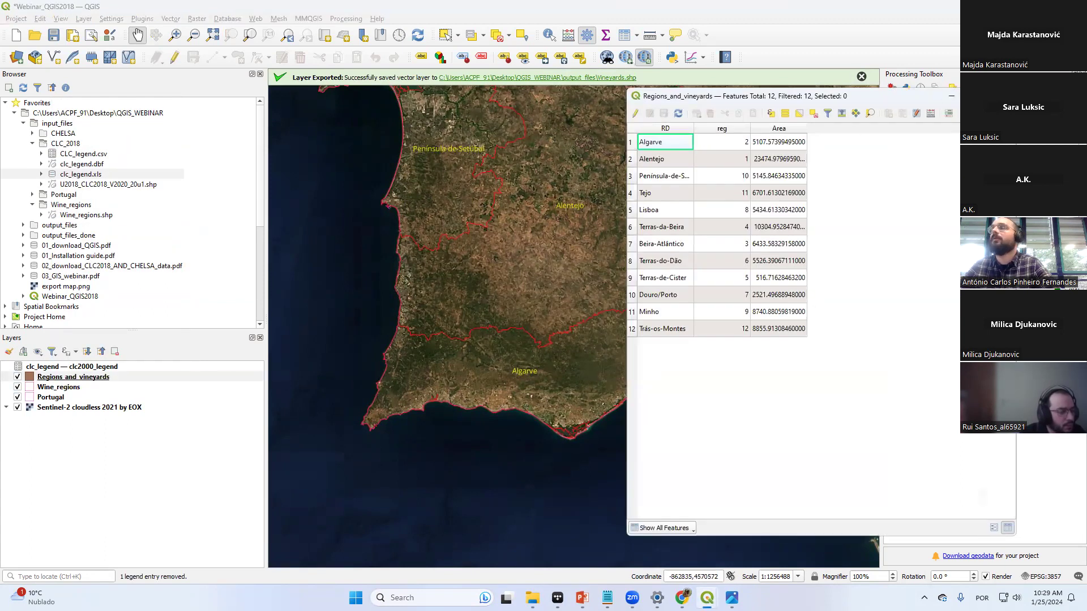
Remove the clipped Regions_and_vineyards layer from the project
click(71, 374)
right_click(91, 381)
click(151, 198)
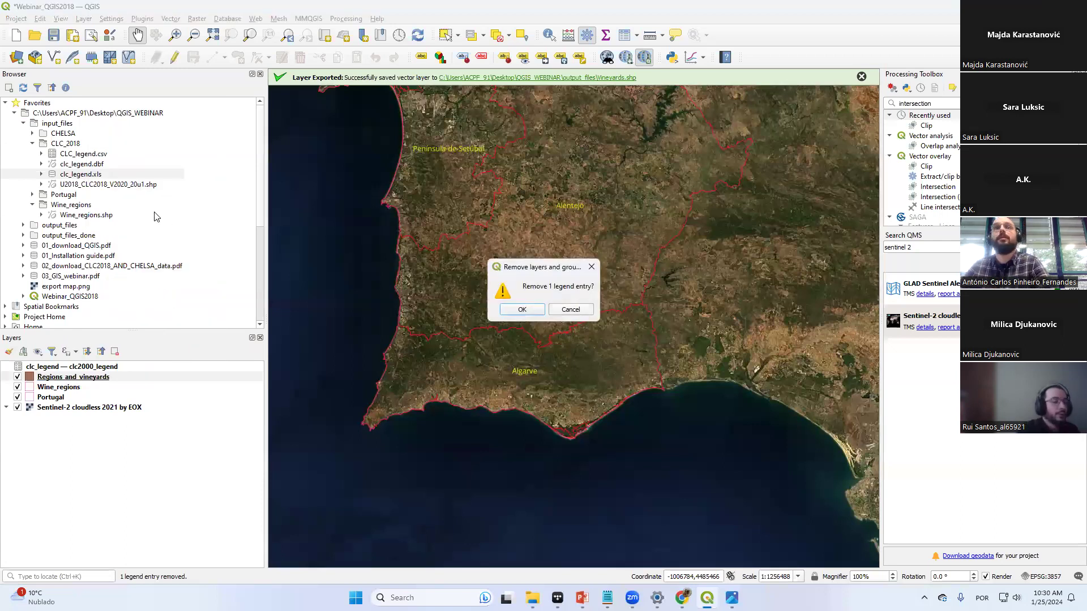
key(Return)
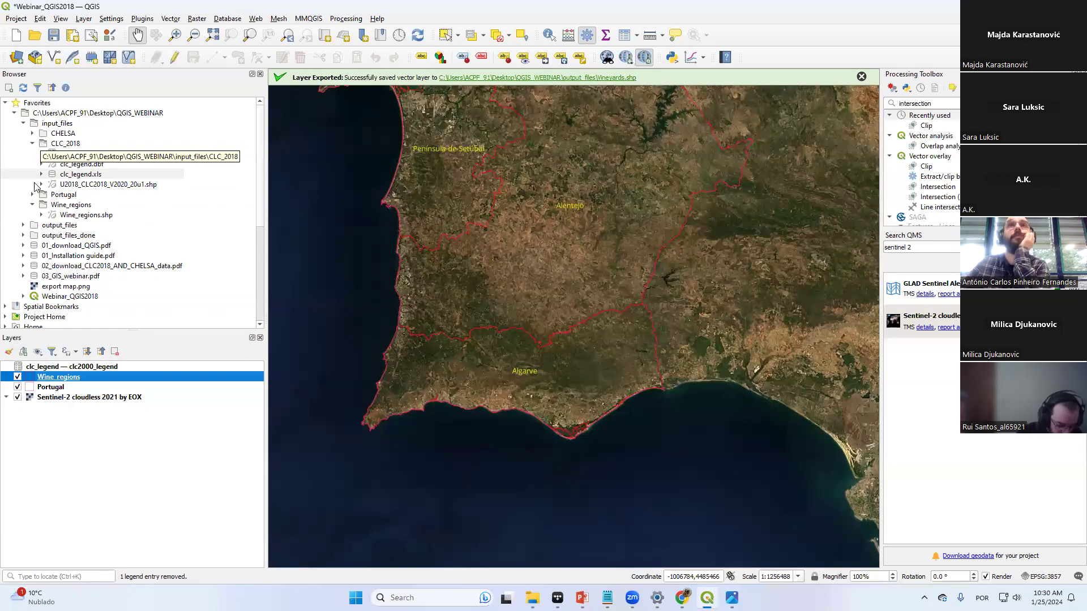
Collapse the CLC_2018 and Wine_regions folders and add Vineyards.shp from output_files to the project
click(32, 145)
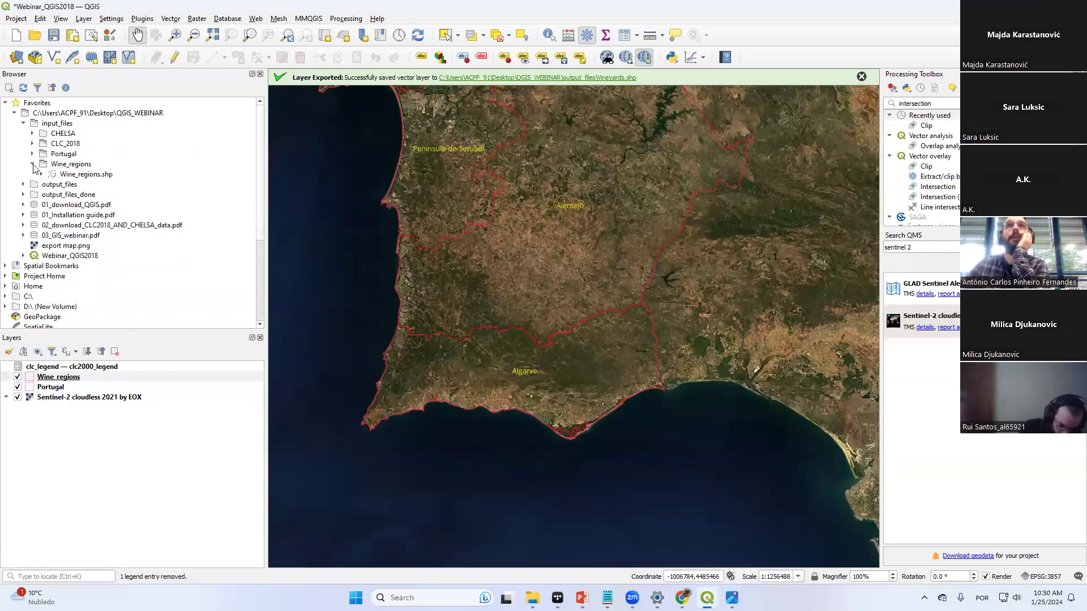
click(33, 165)
click(24, 175)
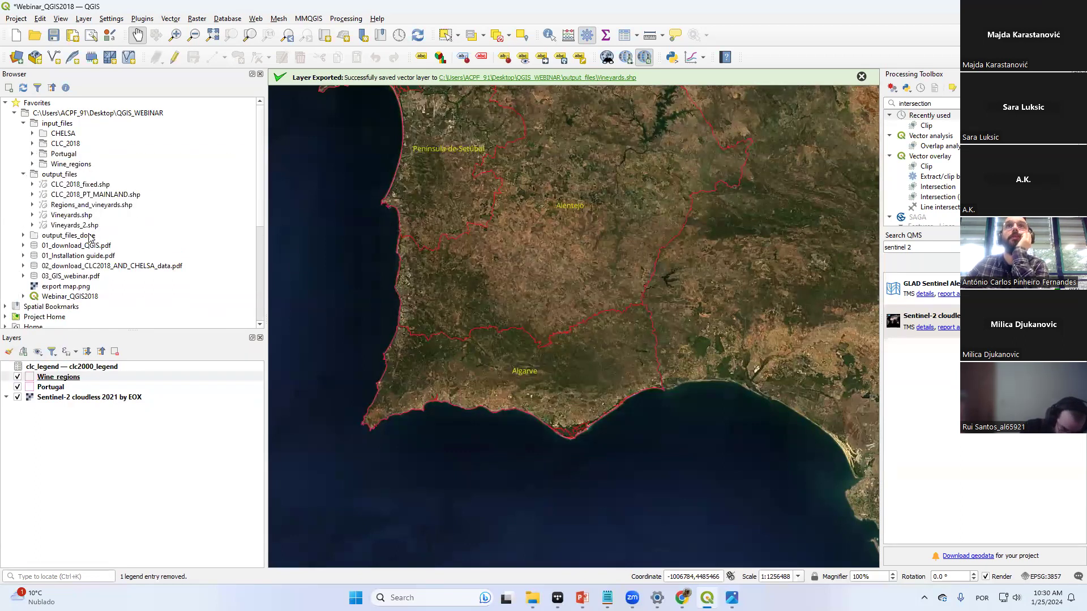
click(62, 217)
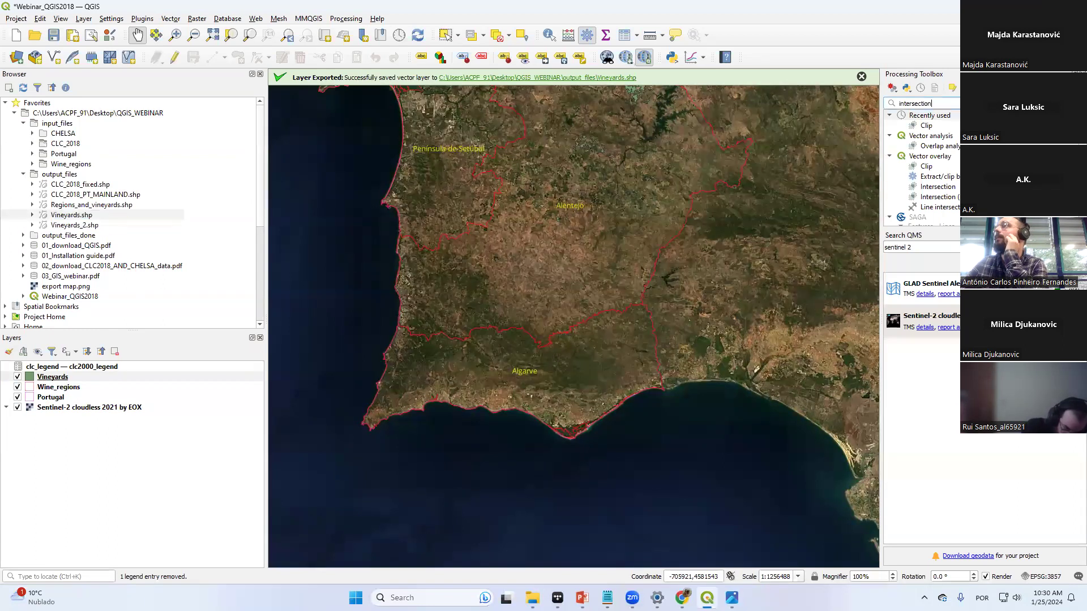
click(71, 375)
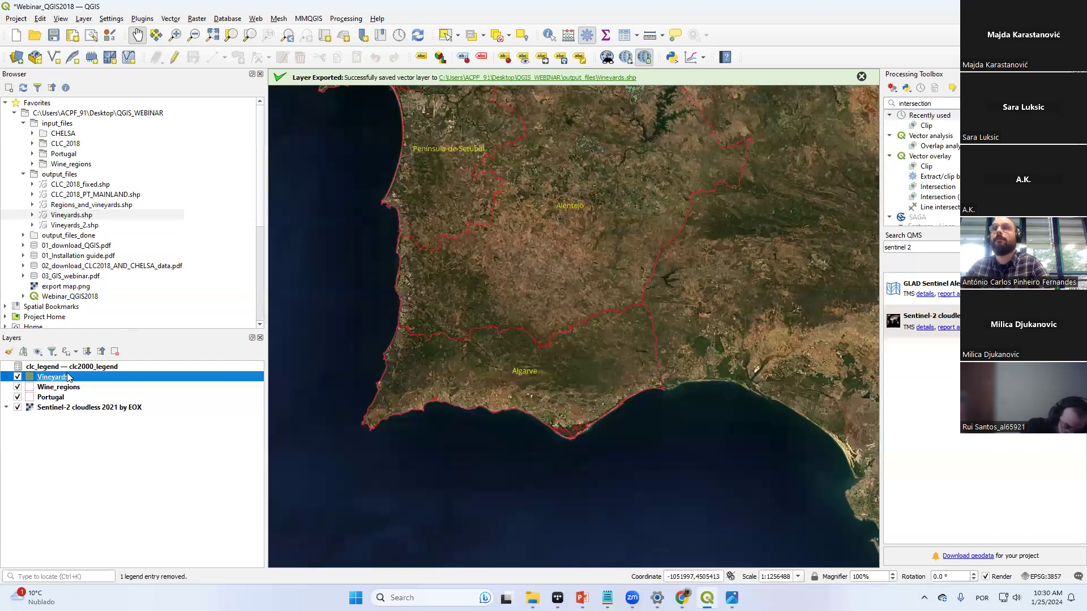
click(938, 103)
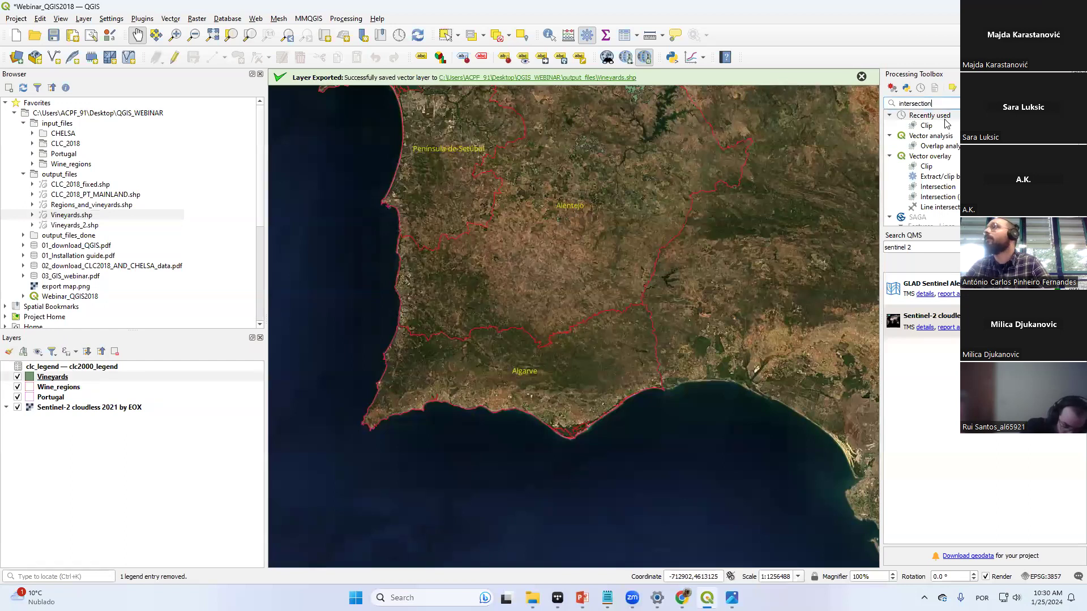
double_click(915, 103)
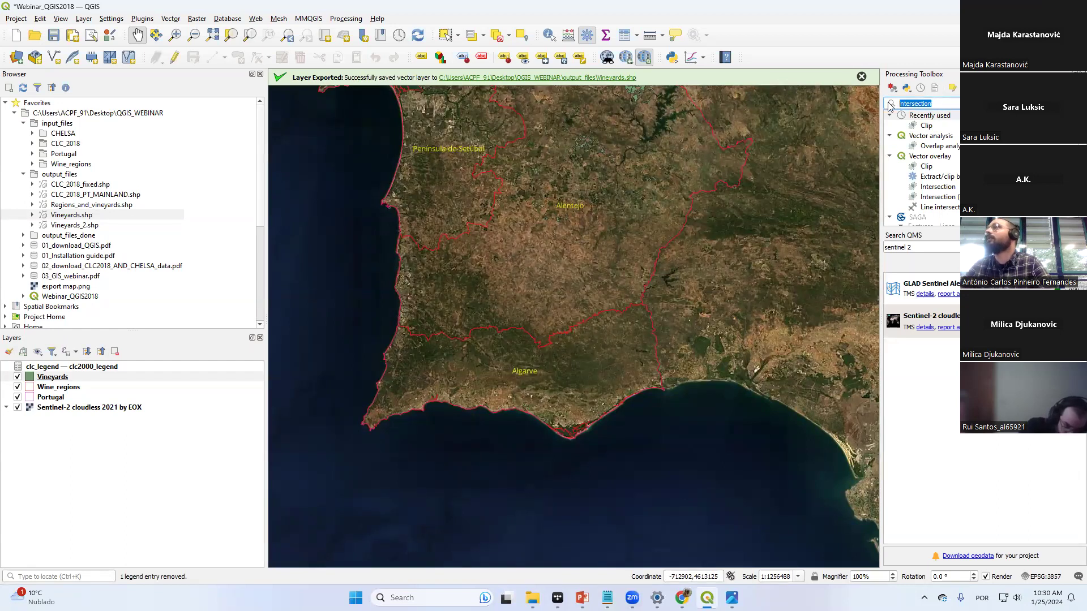
text(intersec)
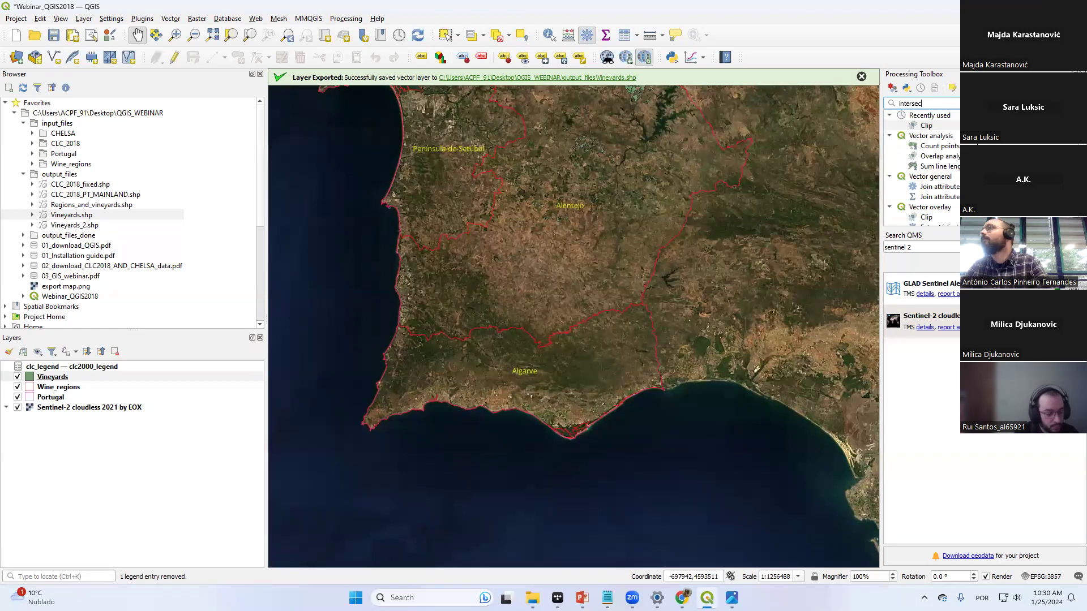
double_click(941, 106)
key(BackSpace)
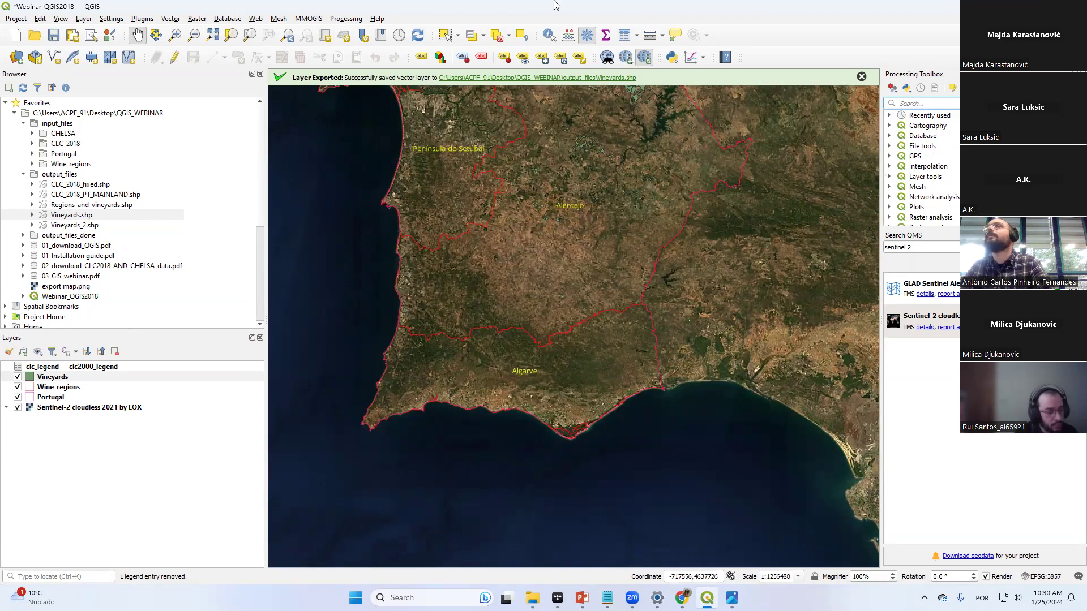
click(171, 19)
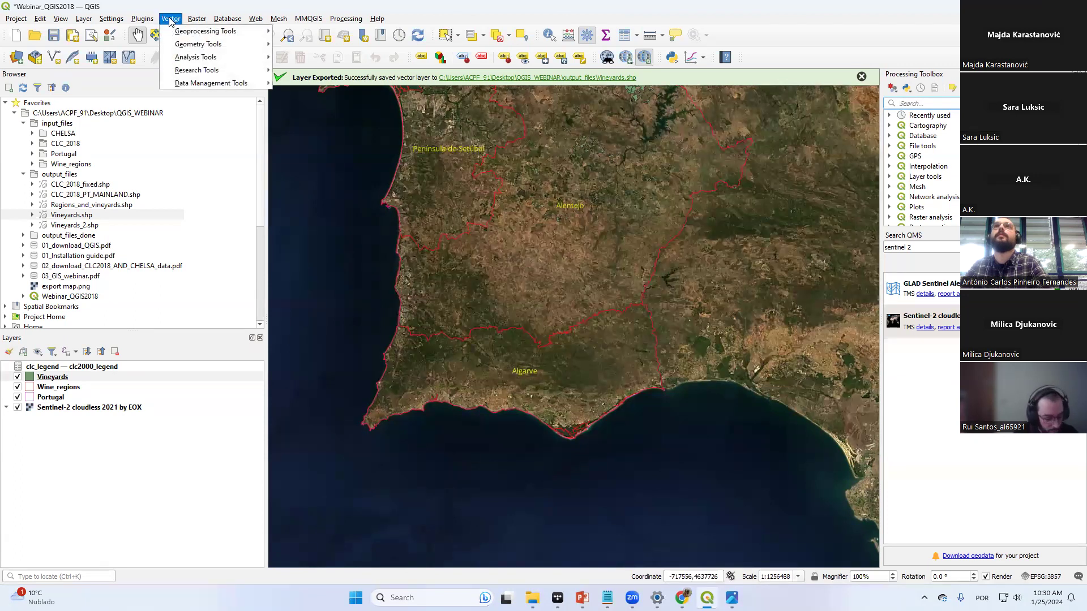
mouse_move(186, 31)
key(Escape)
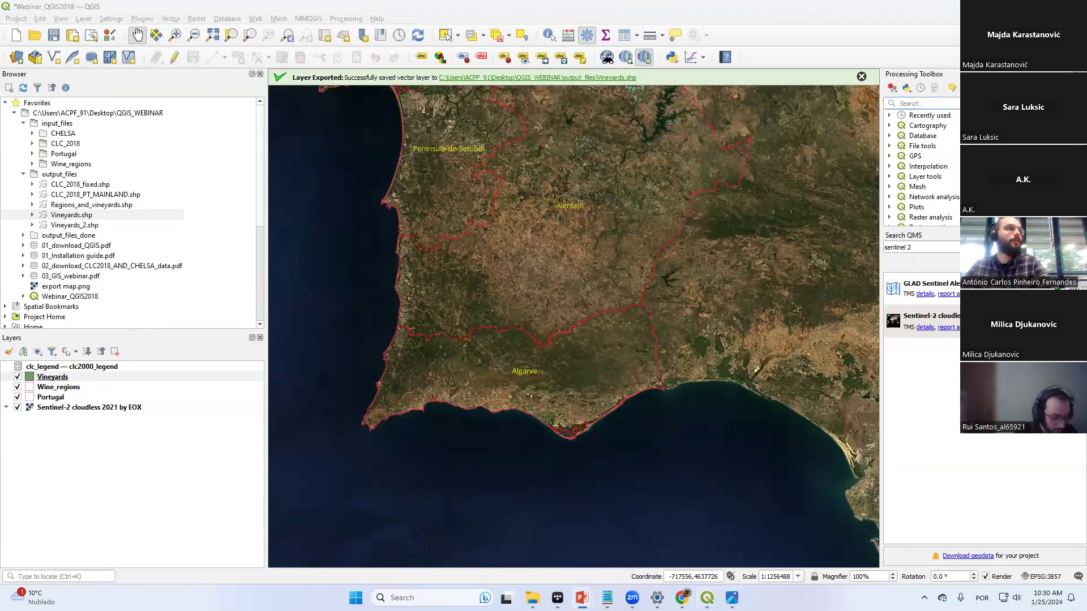
Set up the Intersection geoprocessing tool with Vineyards as the input layer and Wine_regions as the overlay layer
click(170, 18)
mouse_move(187, 33)
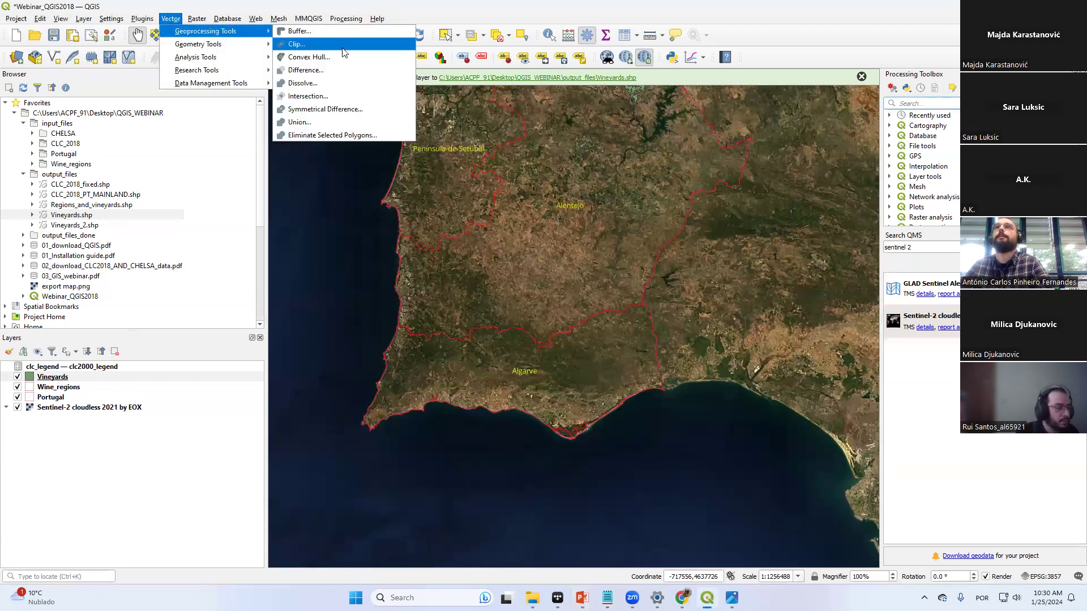
click(341, 96)
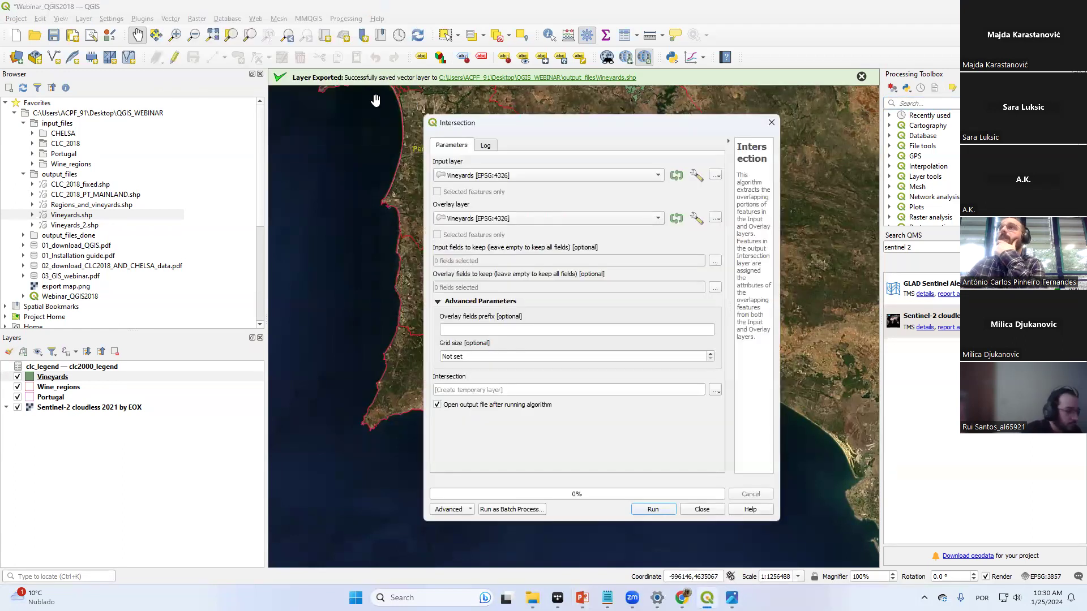
click(514, 220)
click(495, 231)
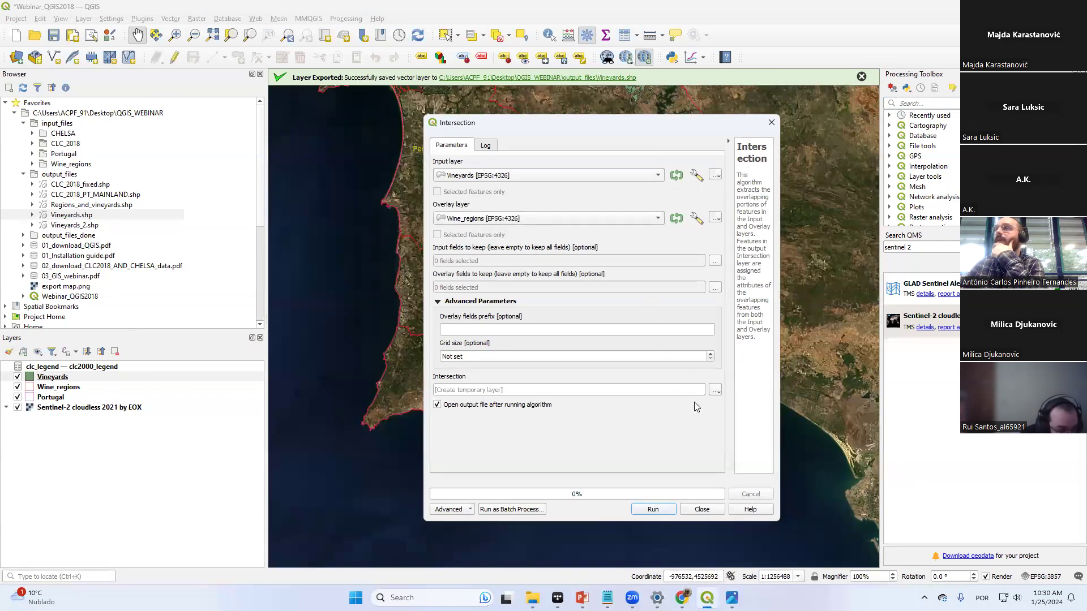
Set the intersection output to Regions_and_vineyards.shp in output_files, replacing the existing file, and run the algorithm
click(715, 390)
click(735, 413)
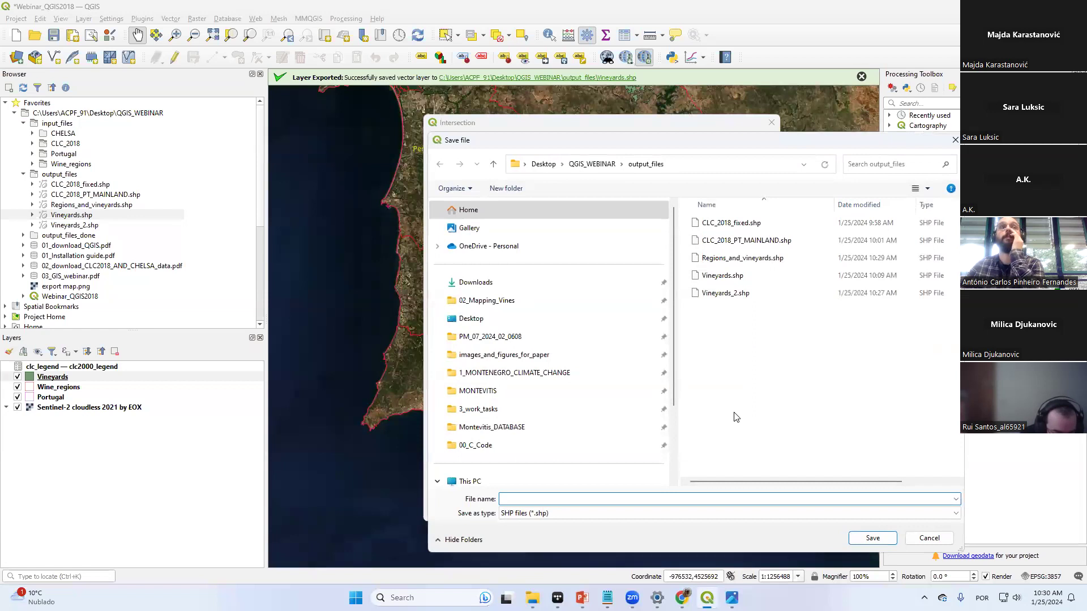
click(743, 259)
click(861, 538)
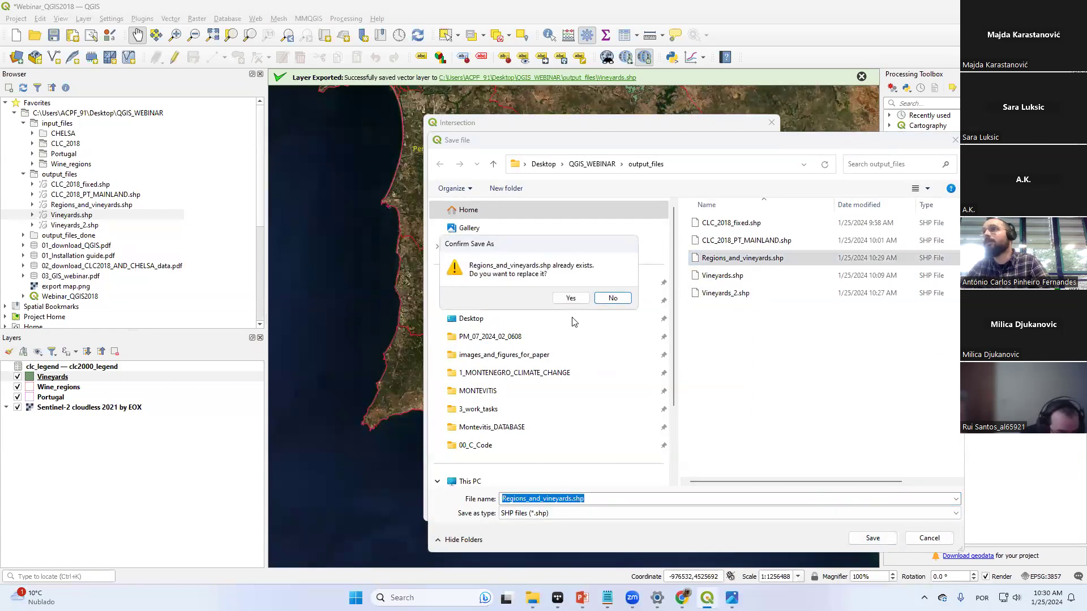
click(576, 299)
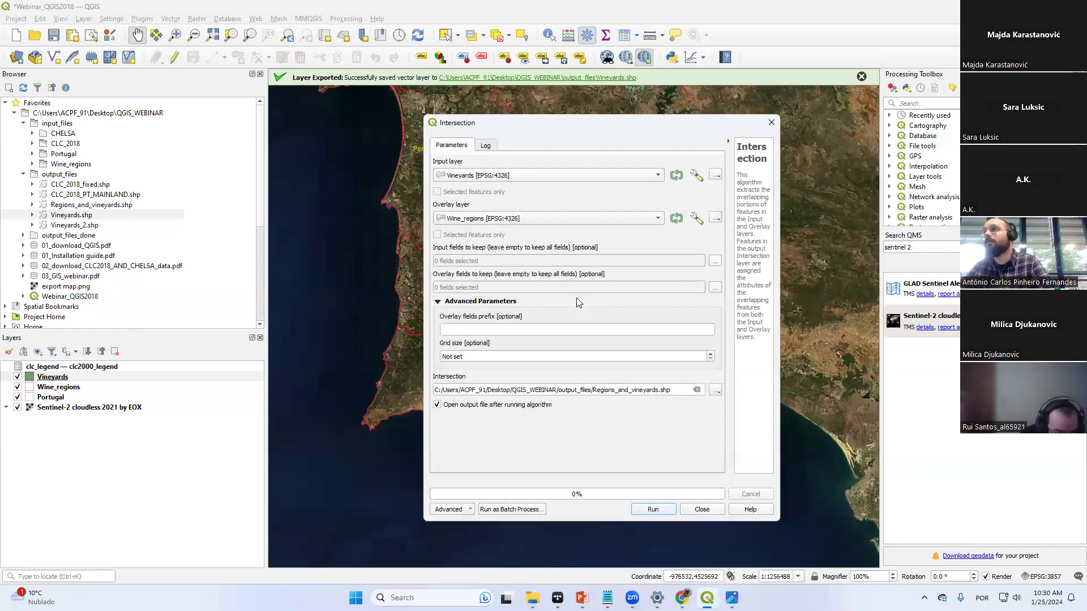
click(653, 511)
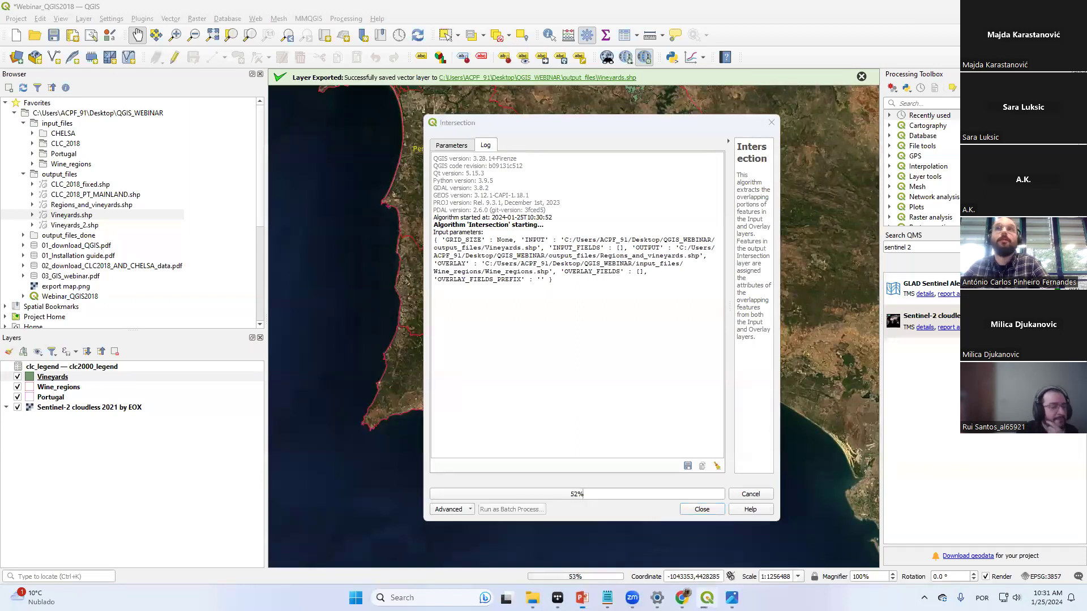
Switch to the PowerPoint presentation, review the Intersect slides on parameters and the resulting attribute table, and return to QGIS
key(alt+Tab)
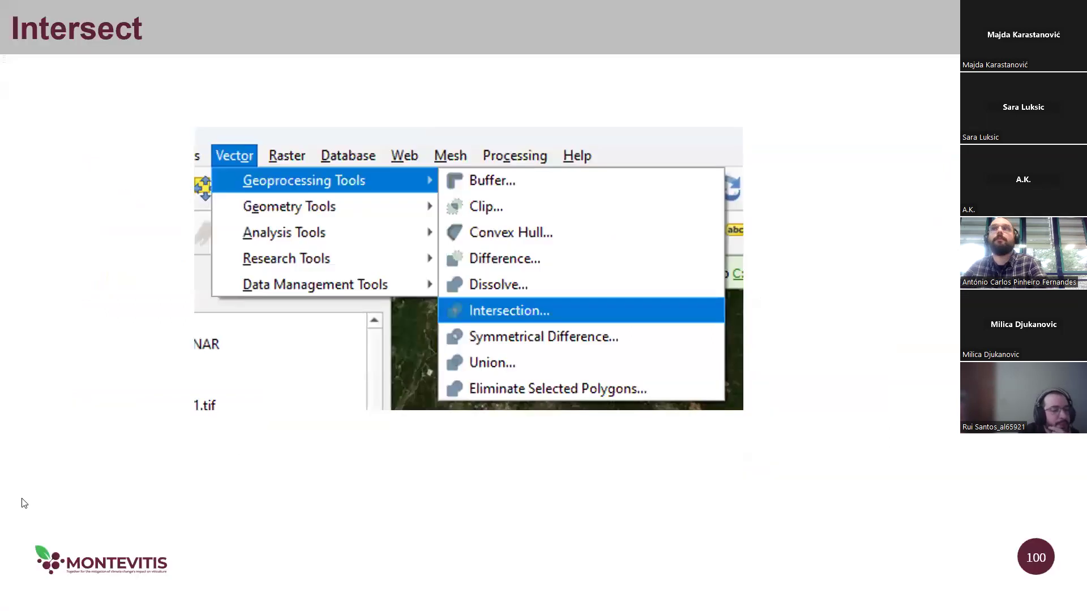
key(Right)
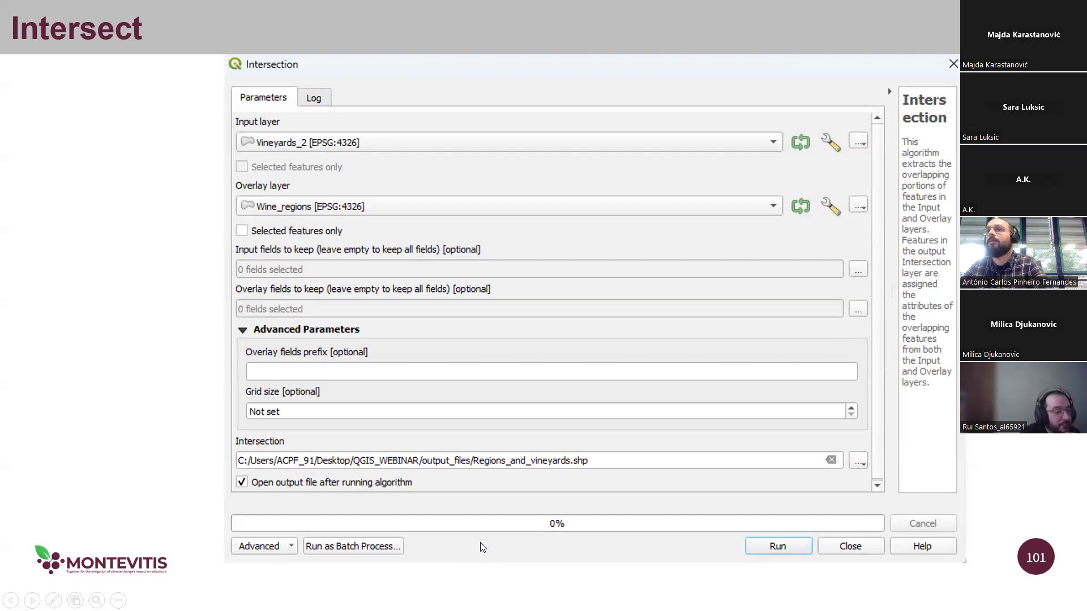
key(Right)
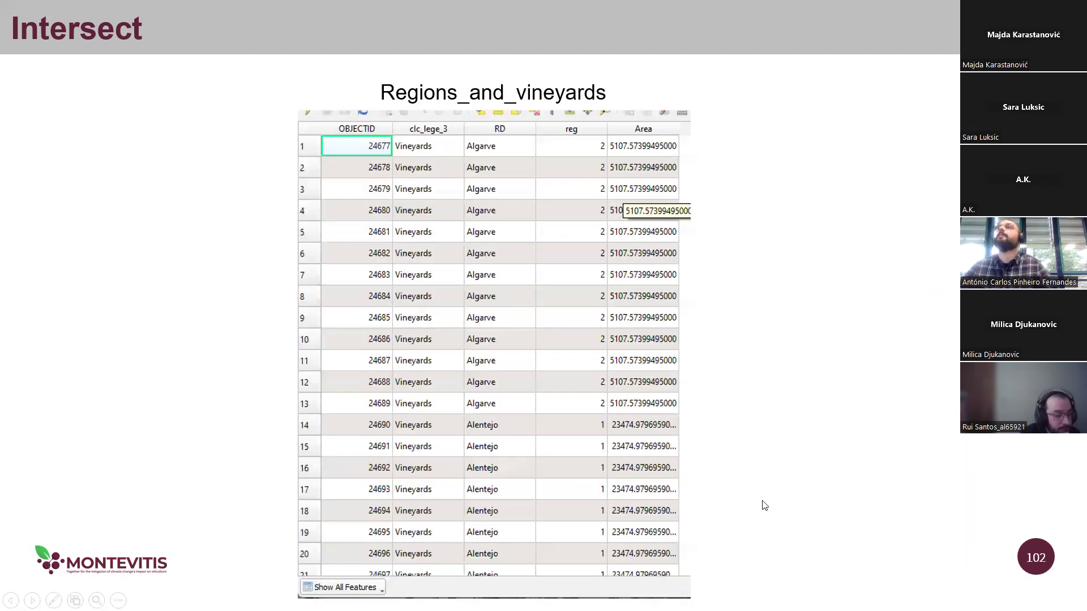
key(alt+Tab)
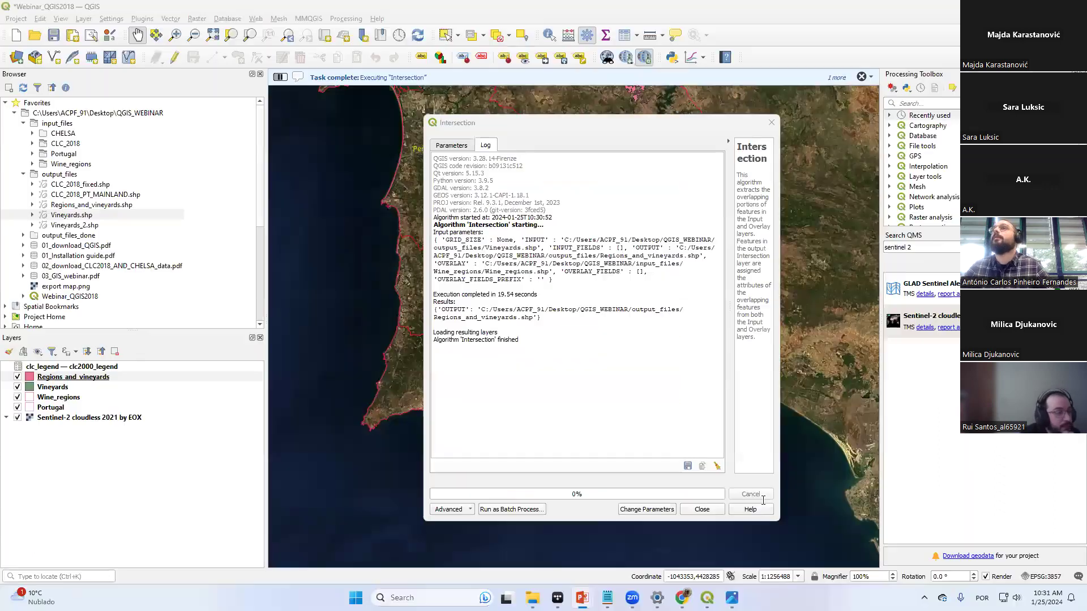
Close the finished Intersection tool and examine the attribute table of Regions_and_vineyards, including its wine region fields
click(693, 513)
click(143, 378)
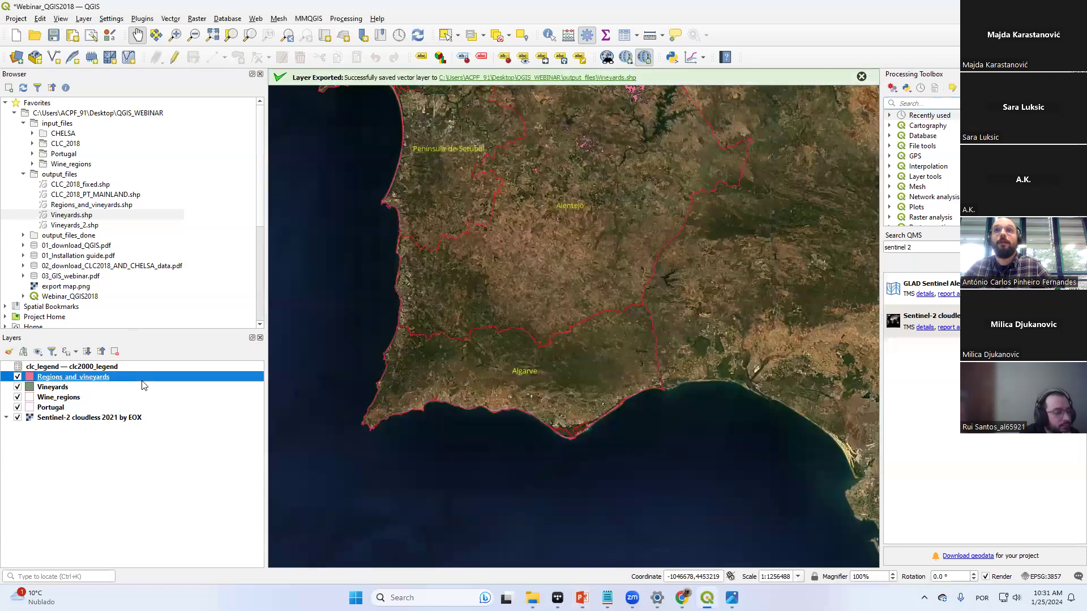
right_click(142, 378)
click(204, 253)
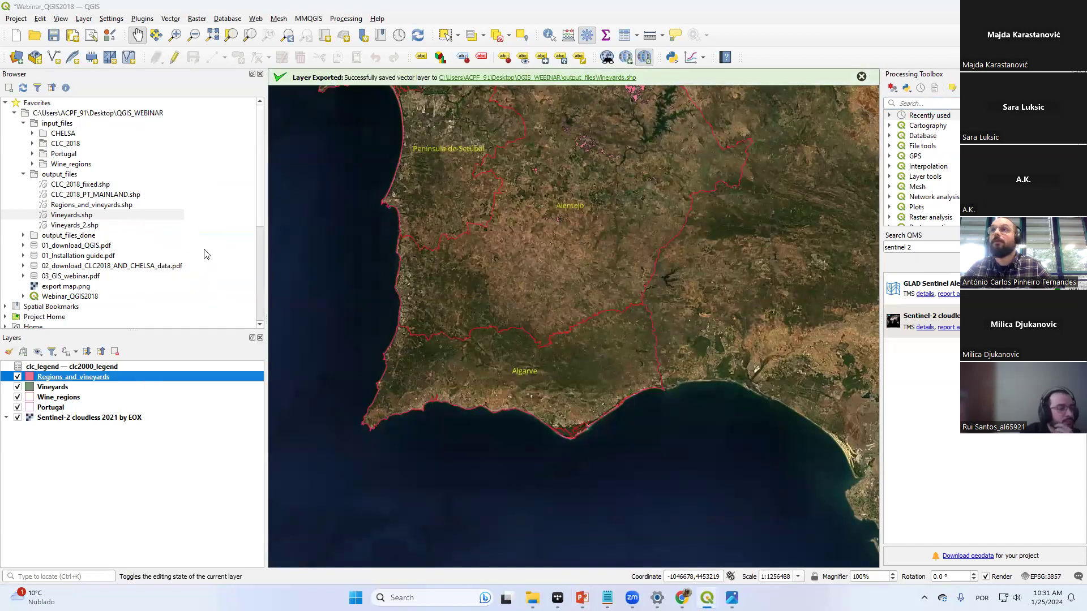
drag(877, 92, 796, 100)
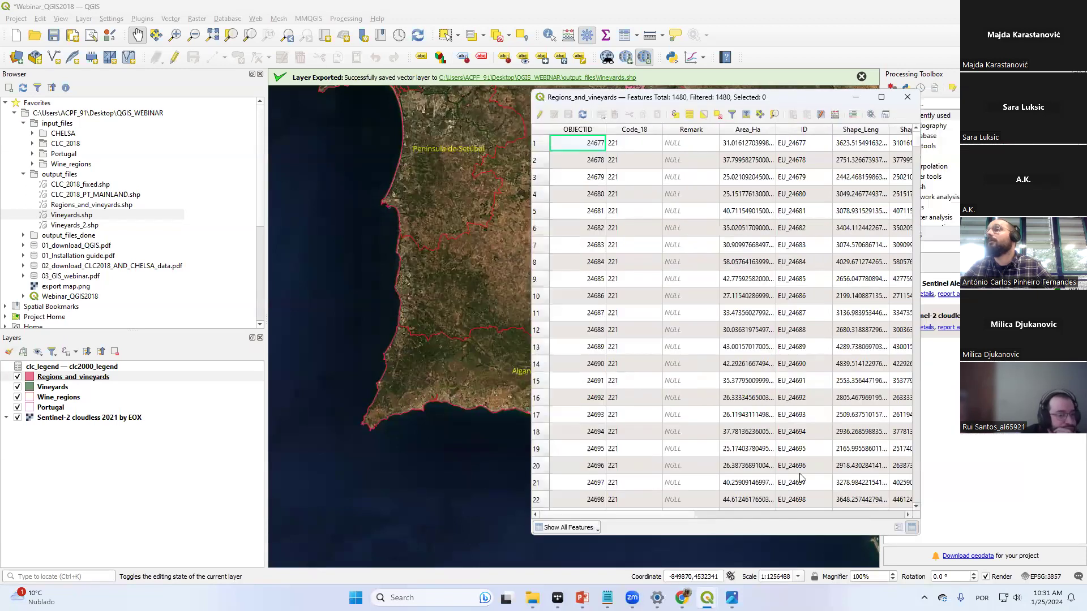
drag(672, 517, 889, 515)
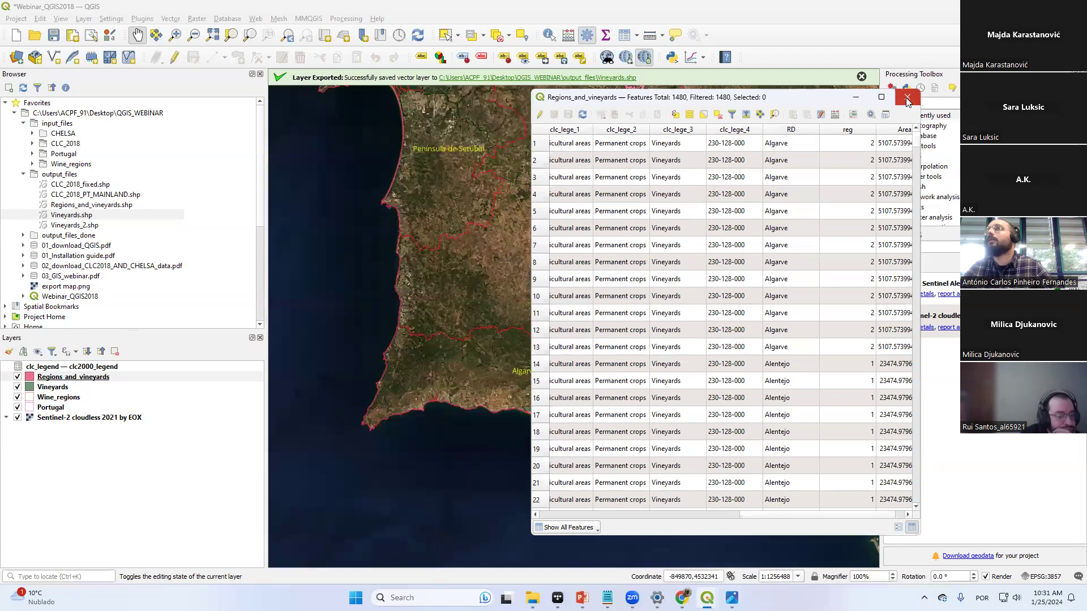
click(907, 97)
Remove the Vineyards layer from the project and add Vineyards_2.shp from output_files in its place
right_click(73, 388)
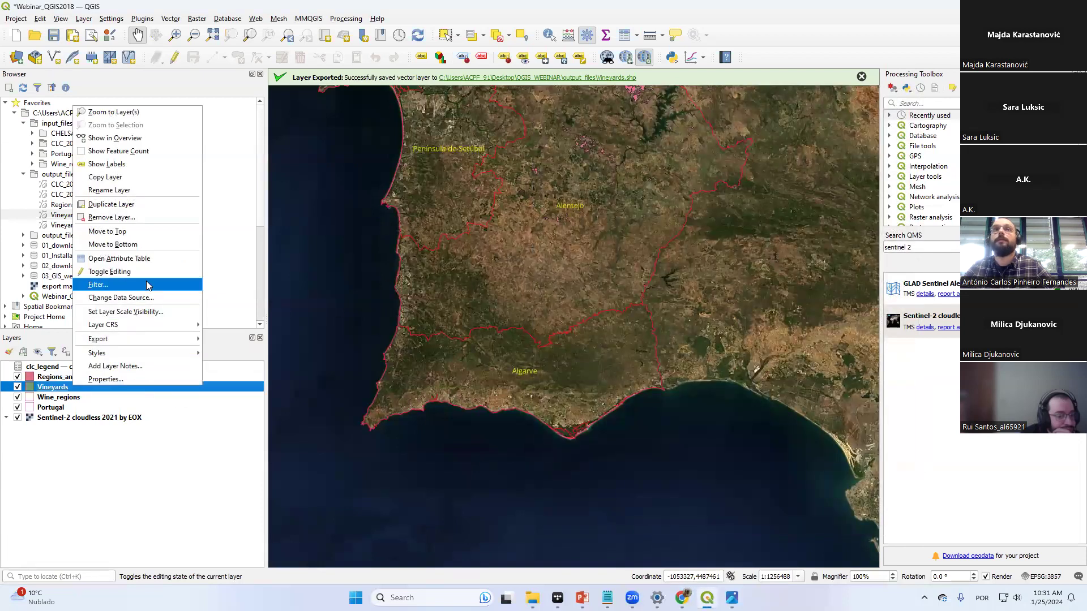
click(126, 218)
click(528, 309)
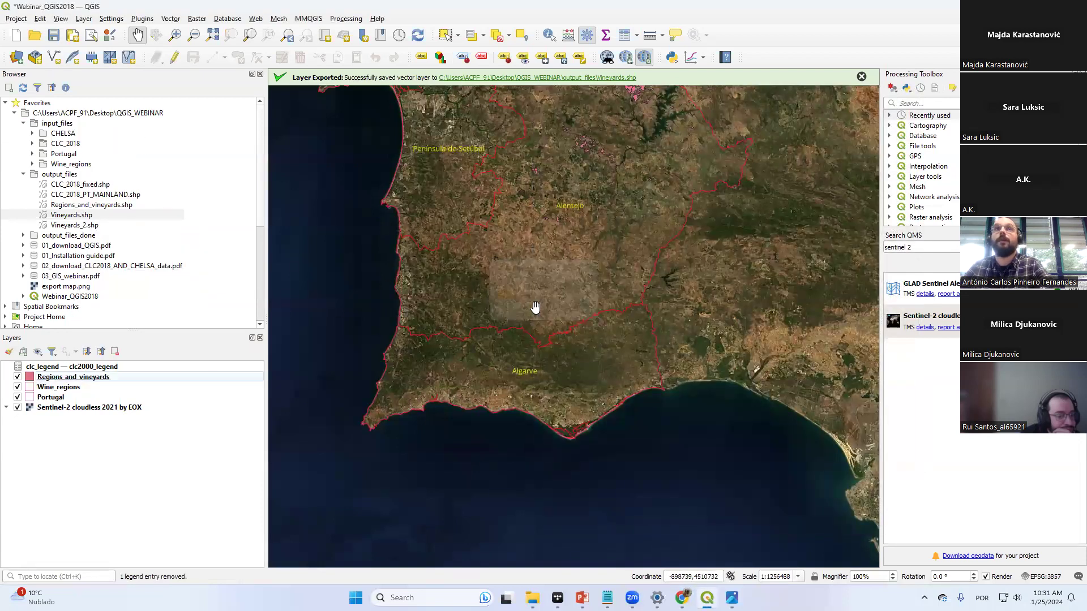
click(70, 226)
drag(373, 324, 389, 310)
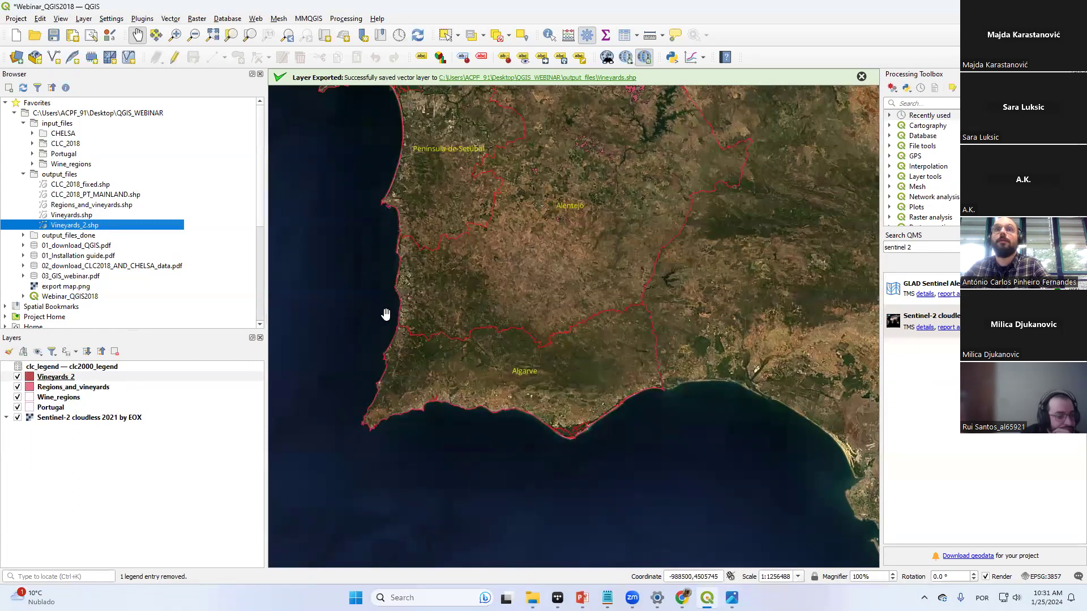
Remove the existing Regions_and_vineyards layer from the project
right_click(88, 388)
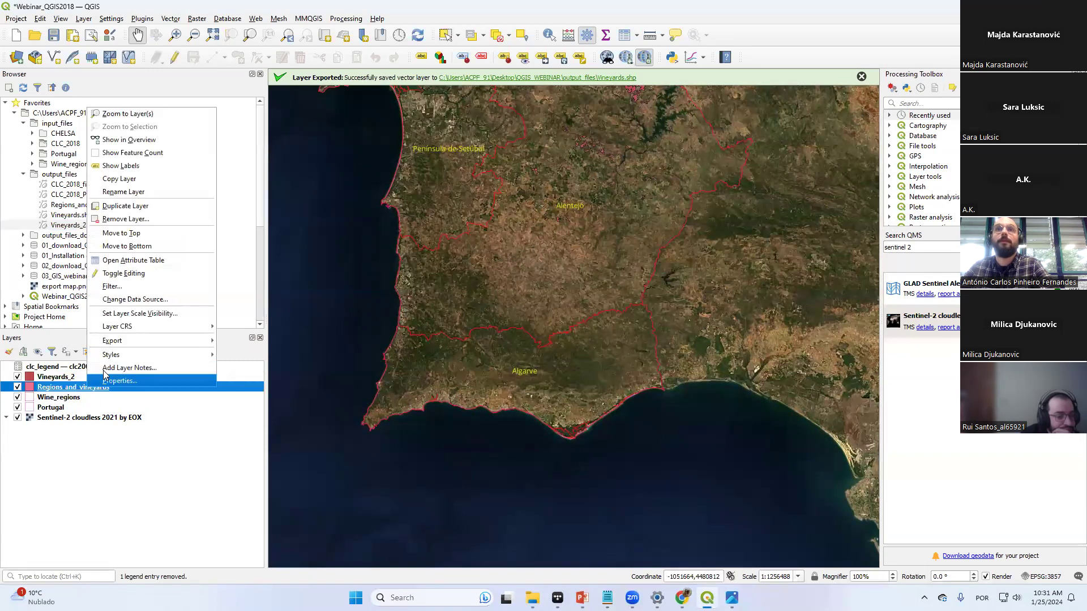
click(126, 219)
click(535, 311)
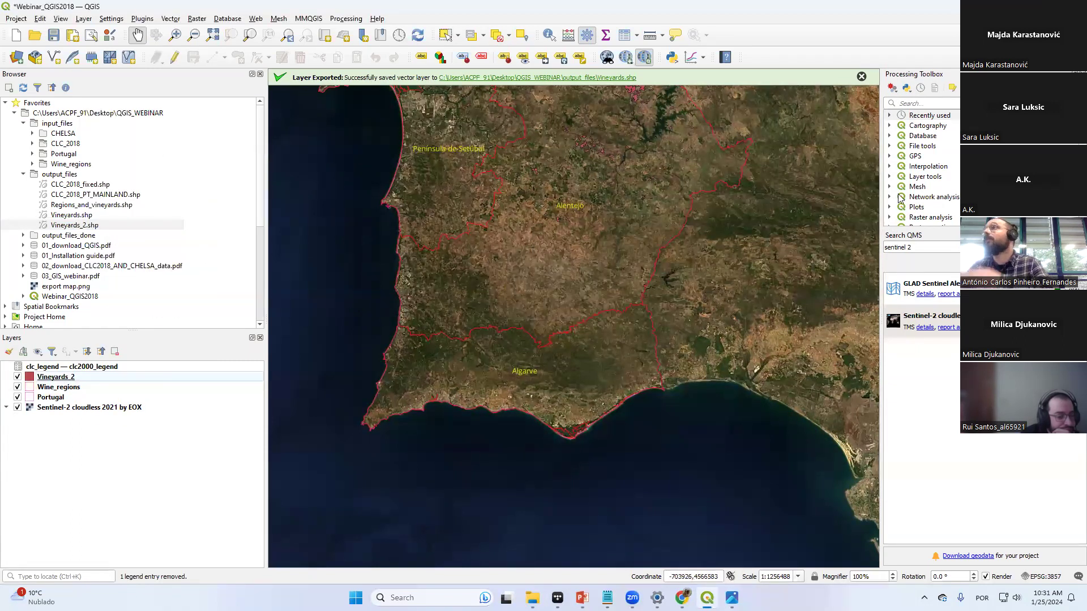
Examine which fields the attribute table of the Vineyards_2 layer contains
click(54, 379)
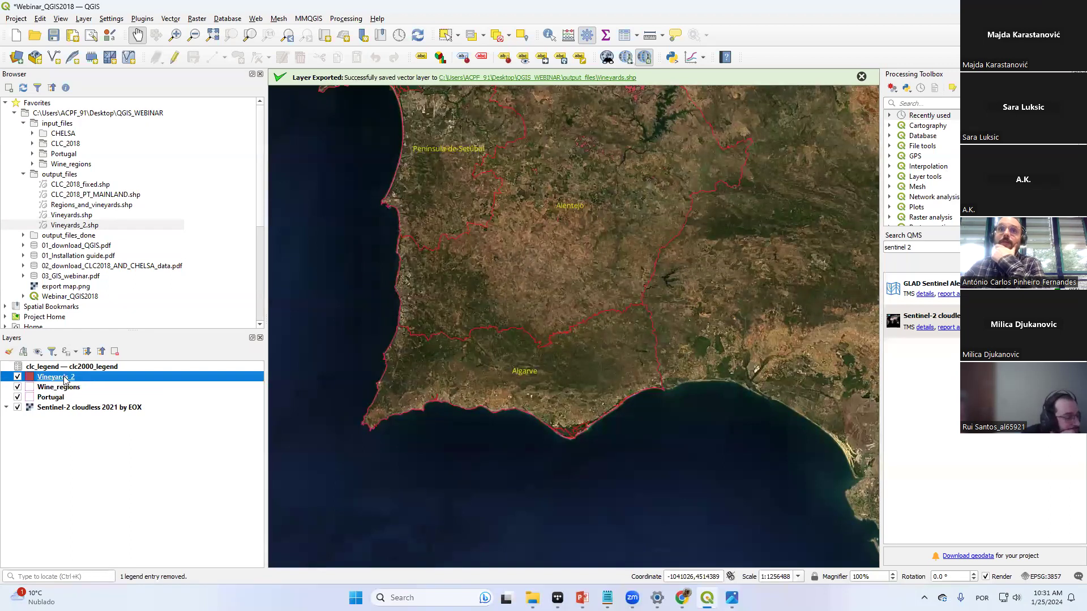
right_click(65, 379)
click(97, 252)
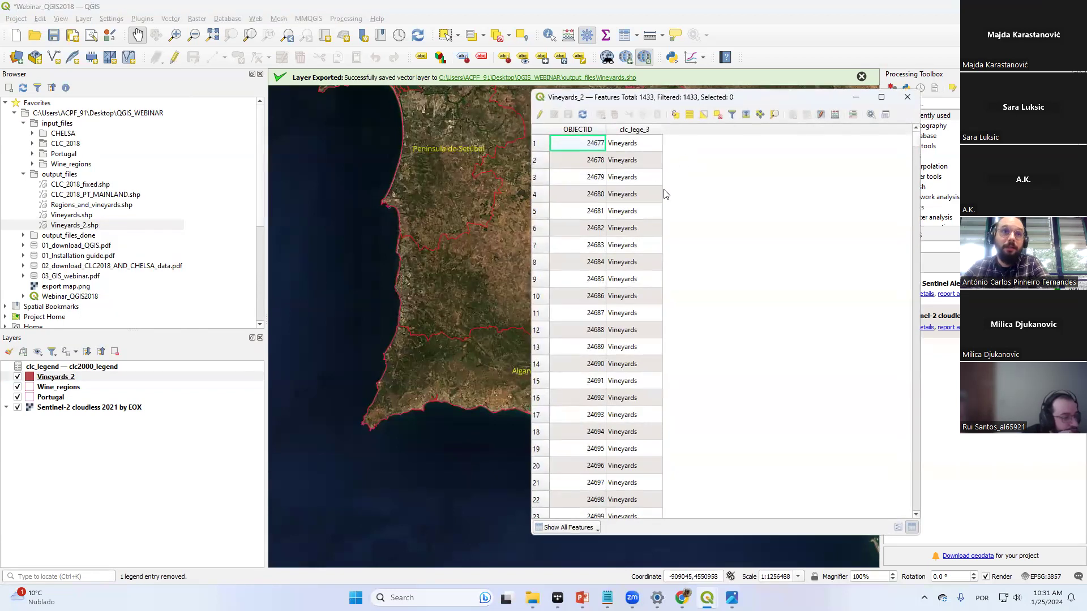
click(908, 97)
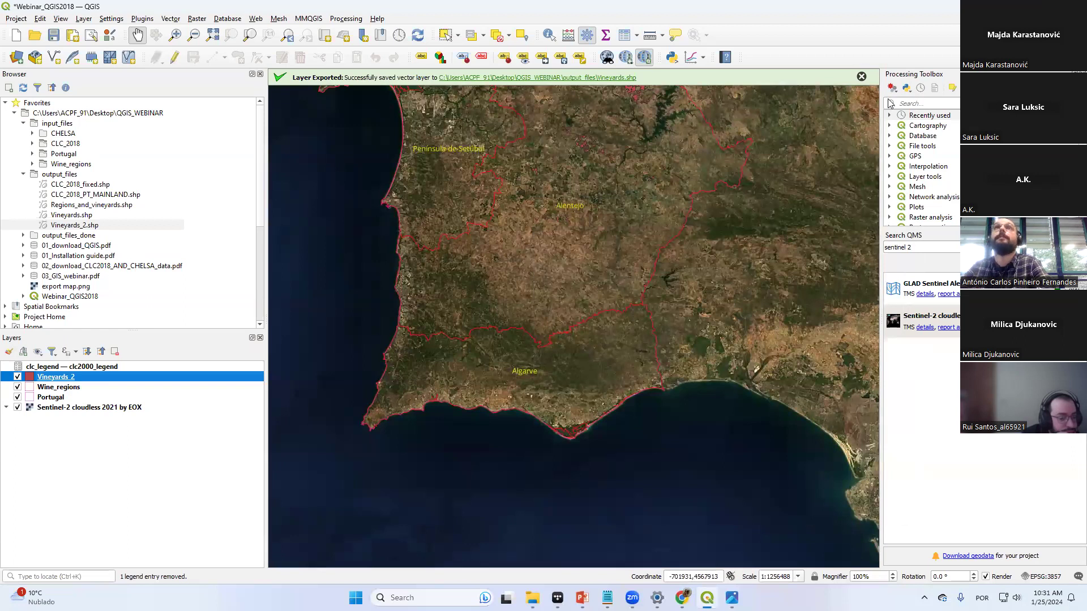
Set up the Intersection geoprocessing tool with Wine_regions as the input layer and Vineyards_2 as the overlay layer
click(142, 18)
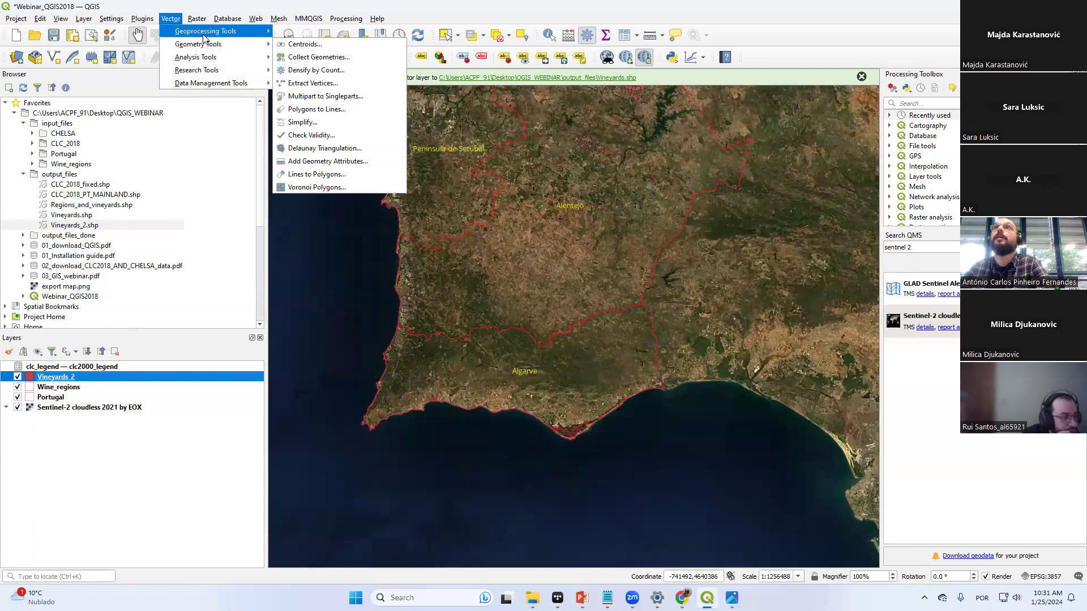
mouse_move(230, 33)
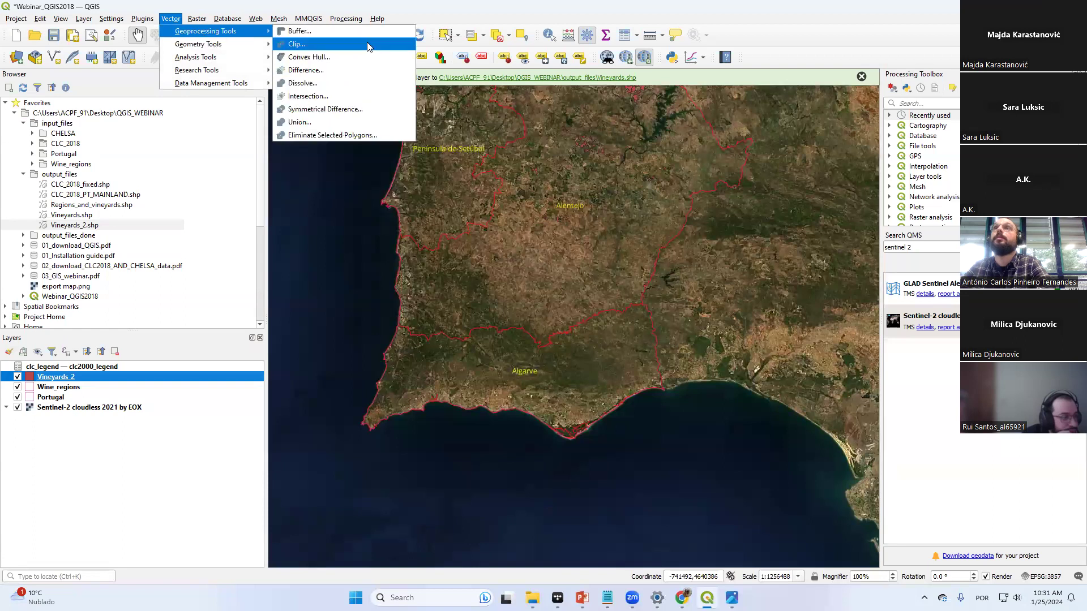
click(350, 100)
drag(535, 131, 573, 120)
click(520, 213)
click(511, 220)
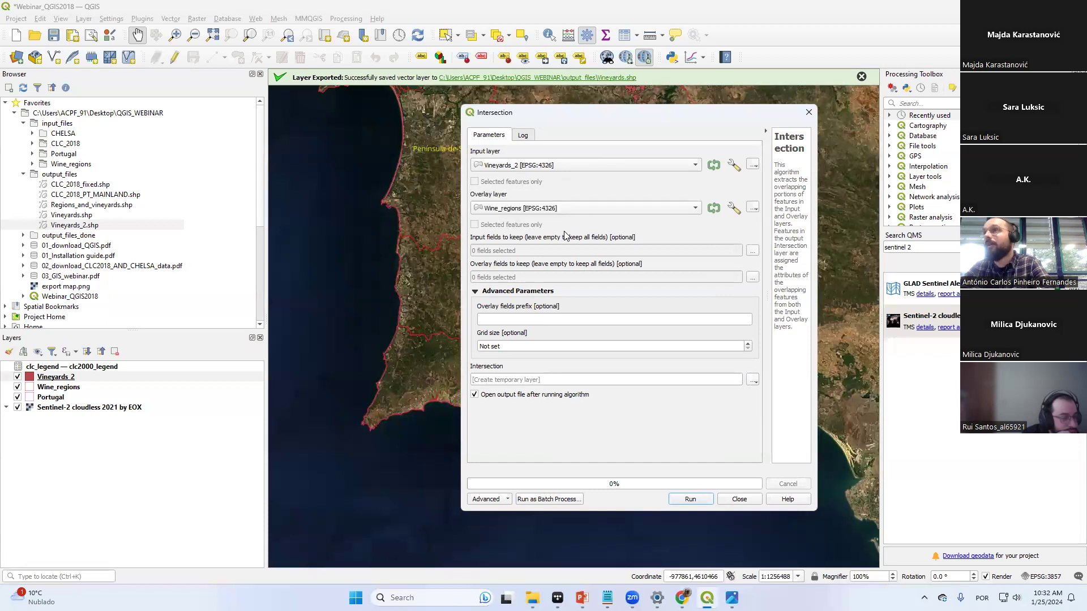
click(538, 164)
click(537, 177)
click(524, 208)
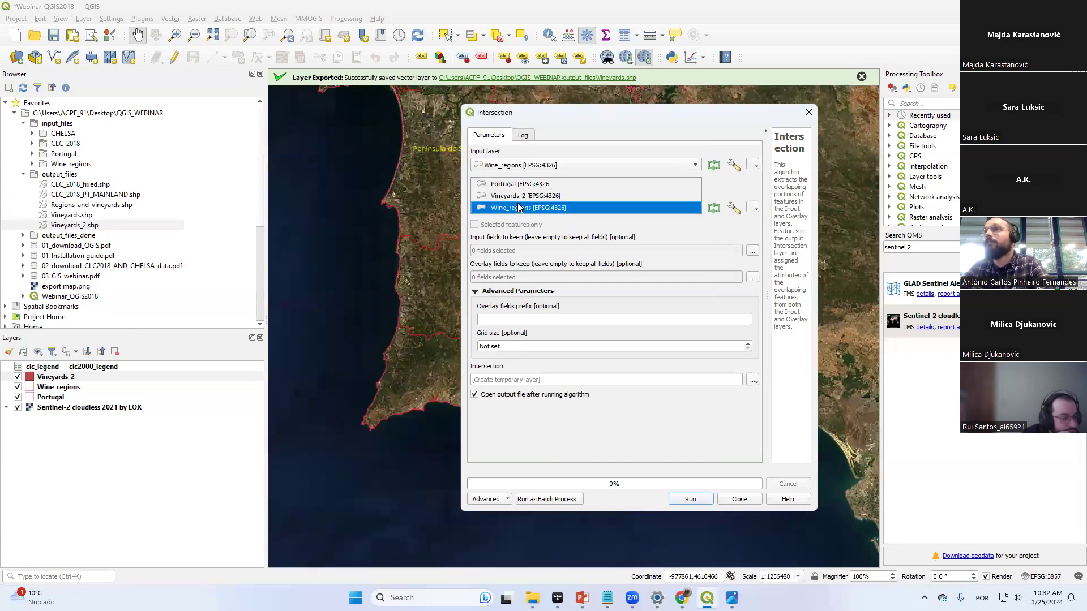
click(516, 197)
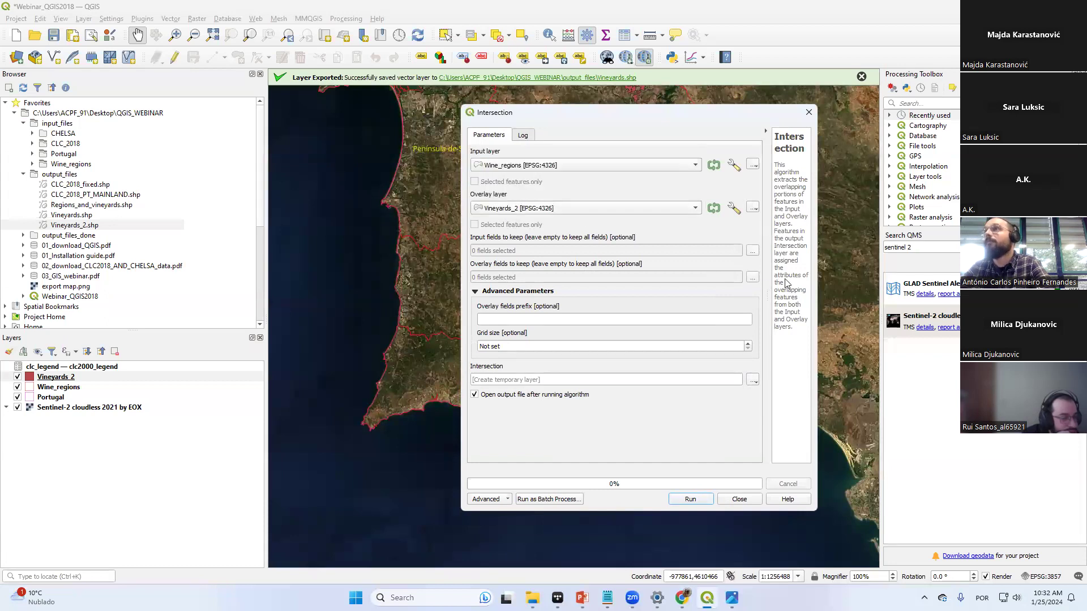
Save the intersection to Regions_and_vineyards.shp in output_files, overwriting the existing file, run the algorithm and close the tool
click(754, 379)
click(773, 406)
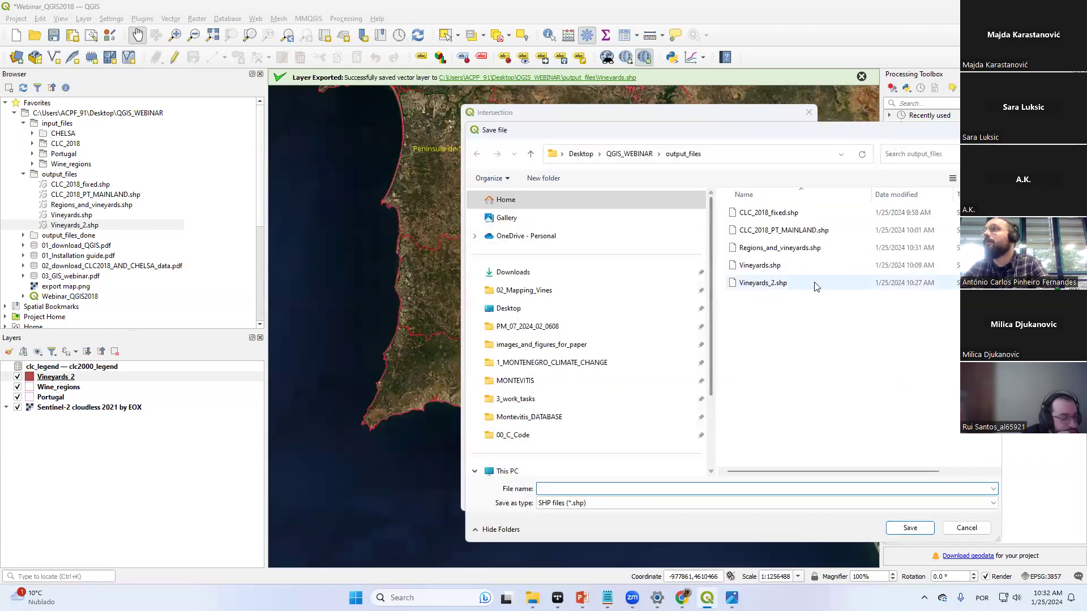
click(787, 249)
click(910, 528)
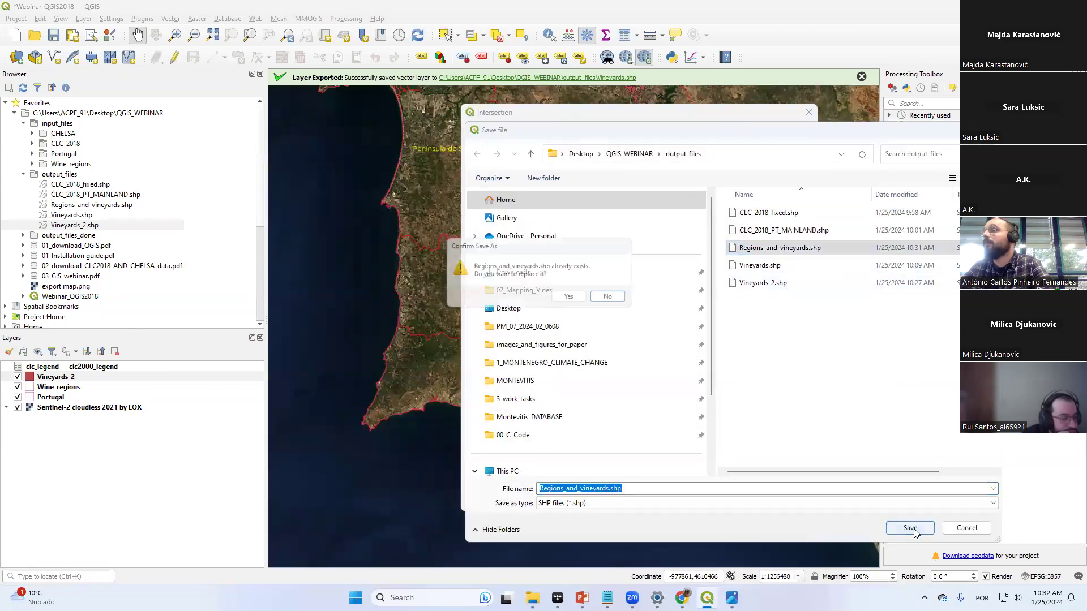
click(578, 302)
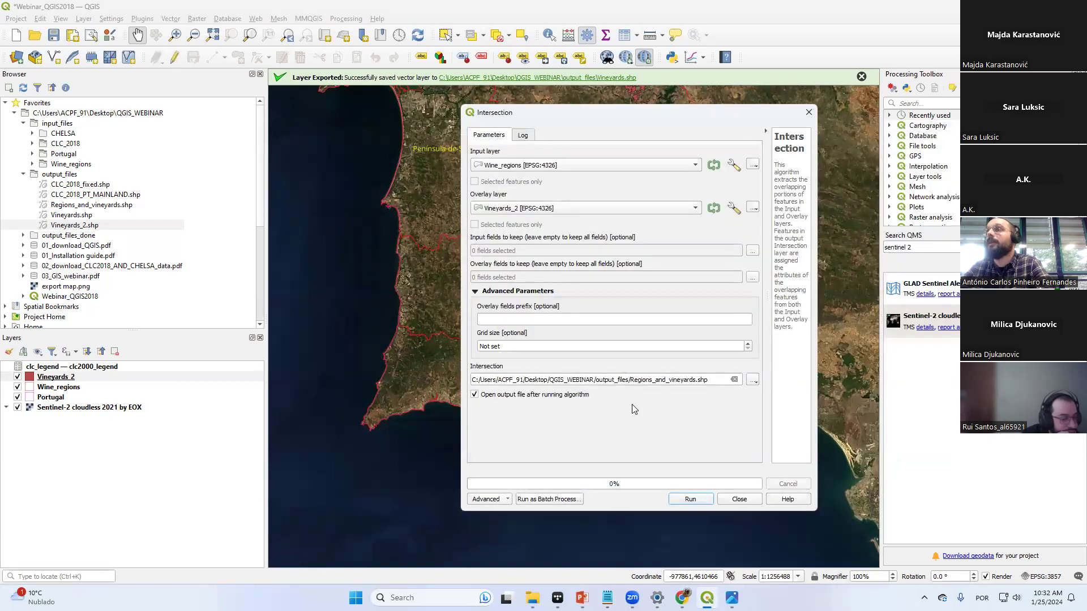
click(690, 500)
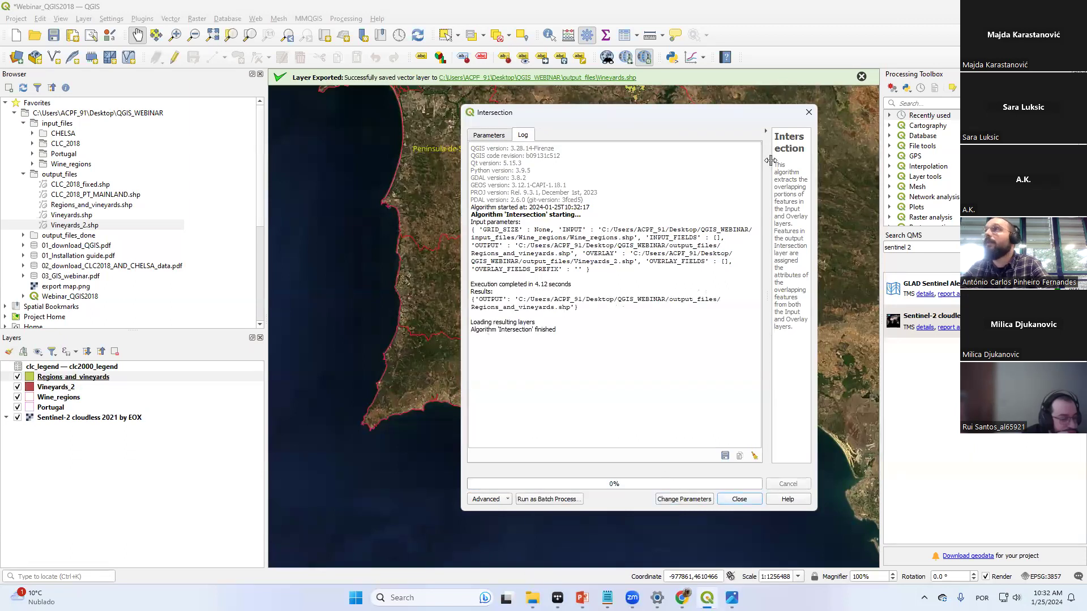
click(735, 499)
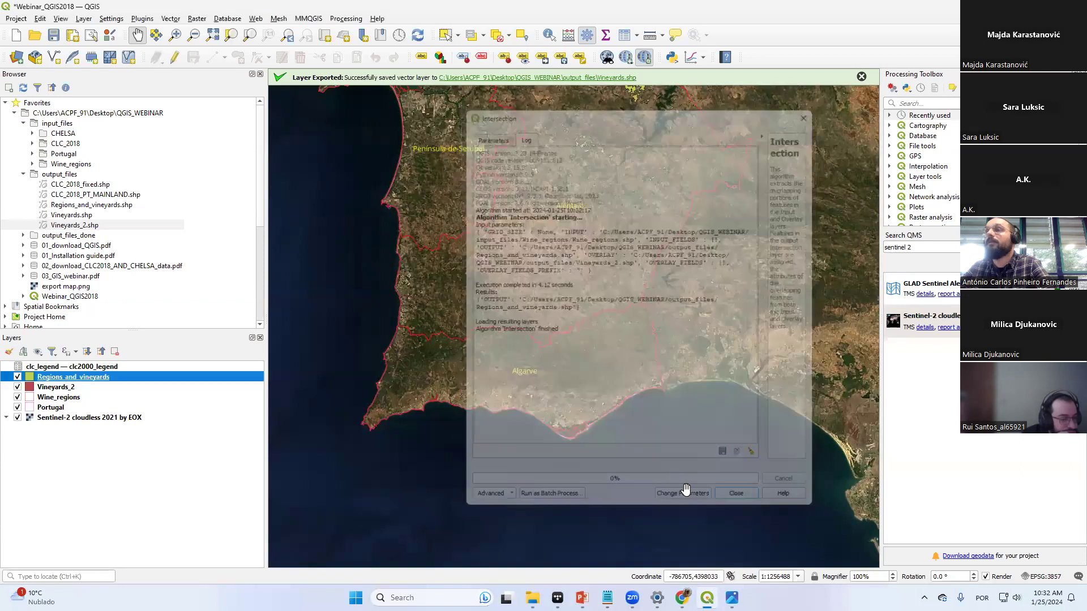
right_click(95, 378)
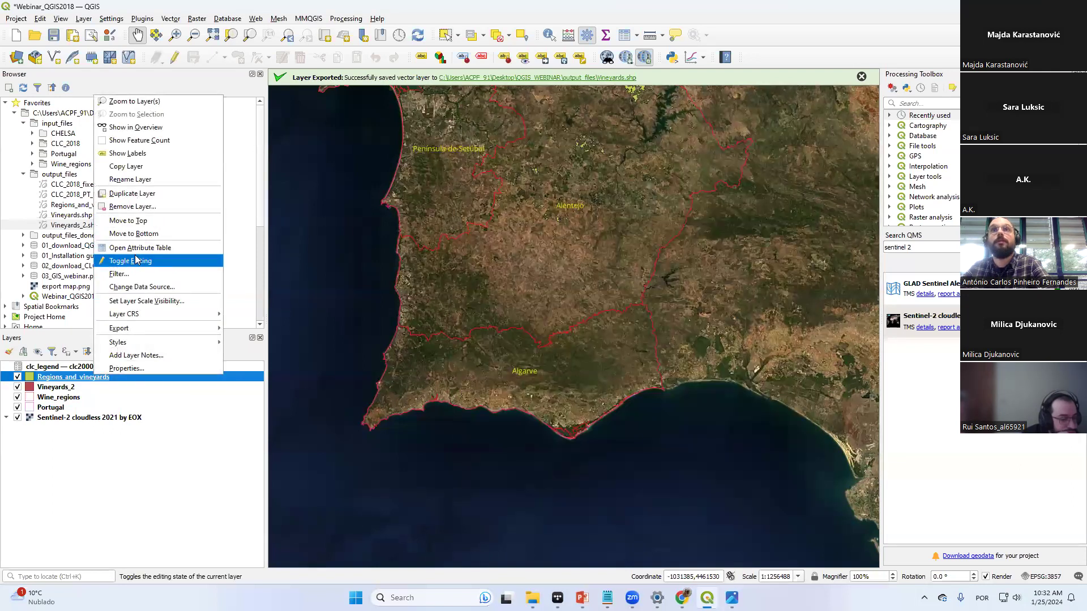
click(136, 259)
right_click(120, 375)
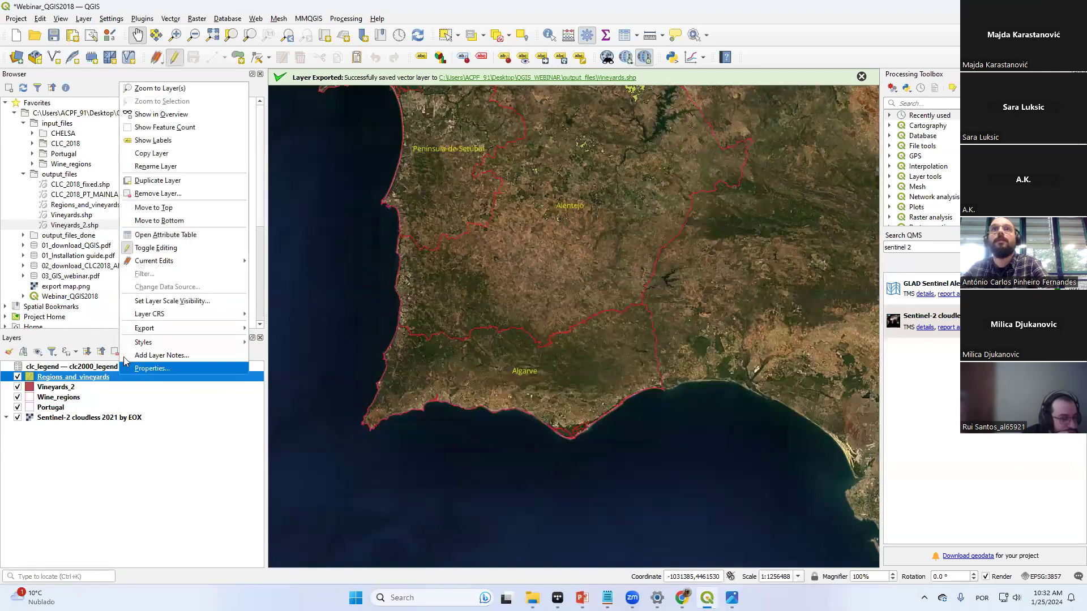
click(156, 259)
Open the attribute table of the new Regions_and_vineyards layer and examine the combined region and vineyard fields
right_click(160, 375)
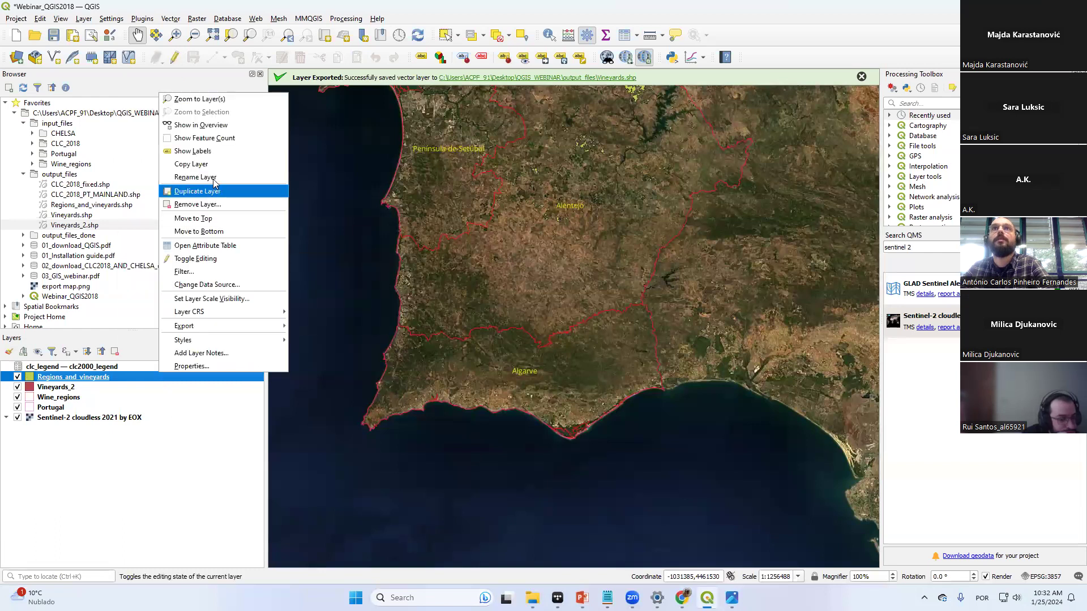
click(215, 246)
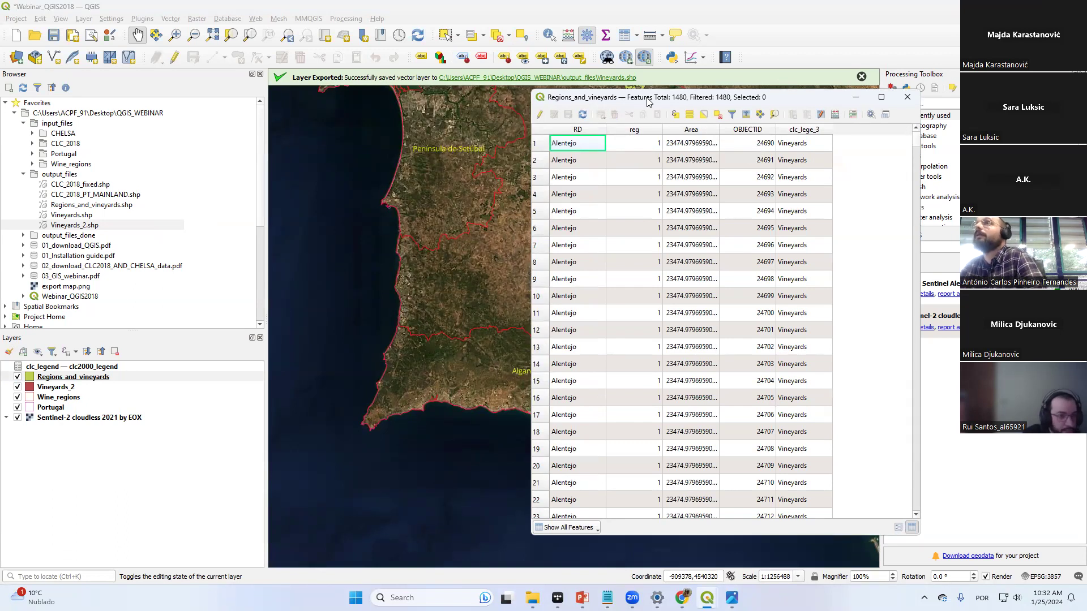
drag(595, 97, 732, 91)
Select the Alentejo vineyard feature in row 12 of the attribute table and zoom the map to that selection
click(675, 142)
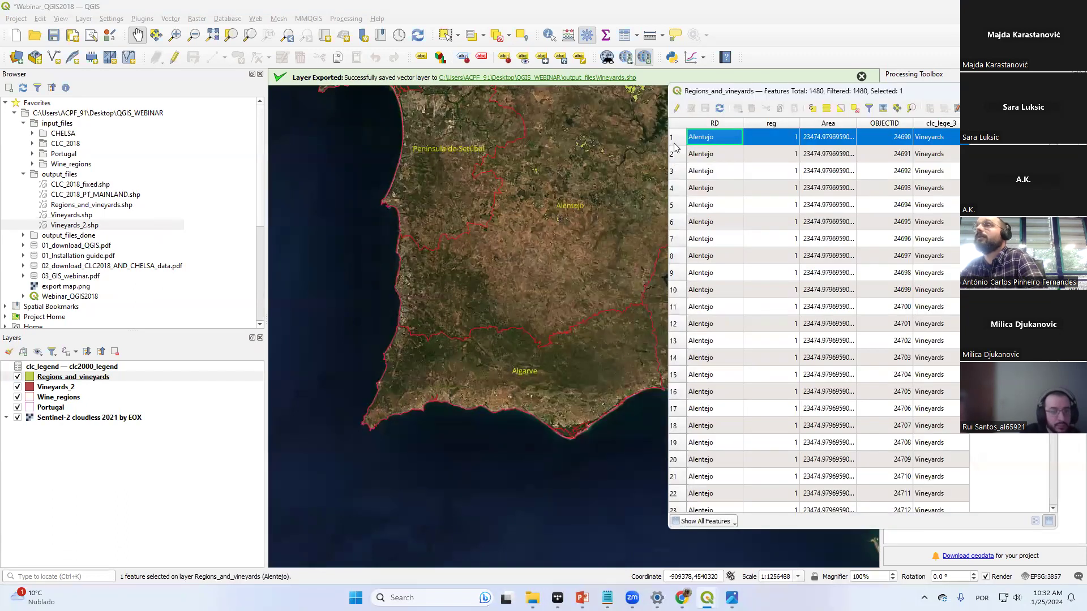
click(674, 157)
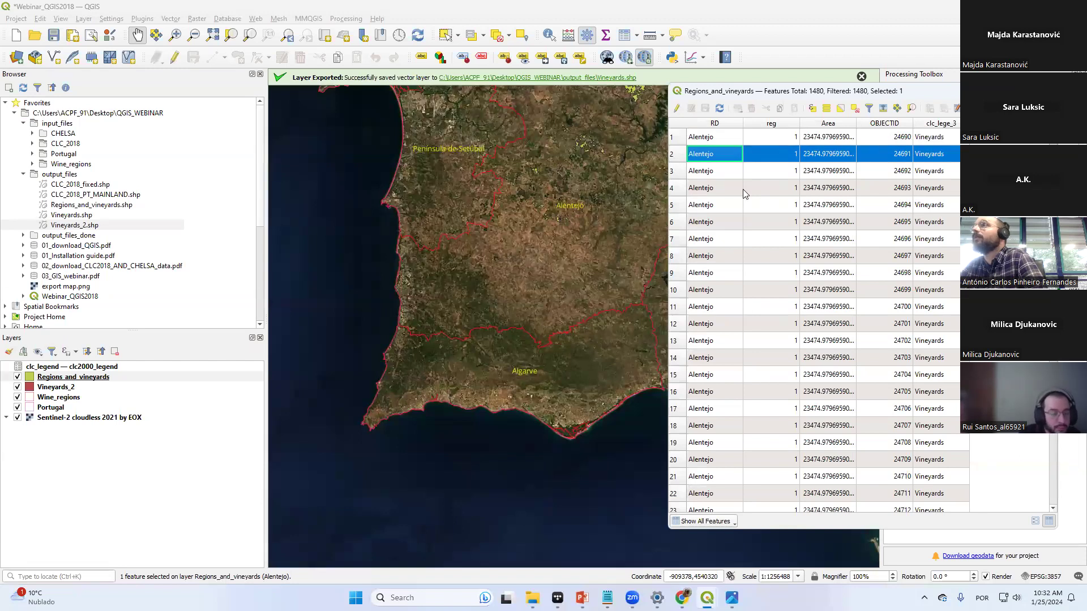
click(679, 323)
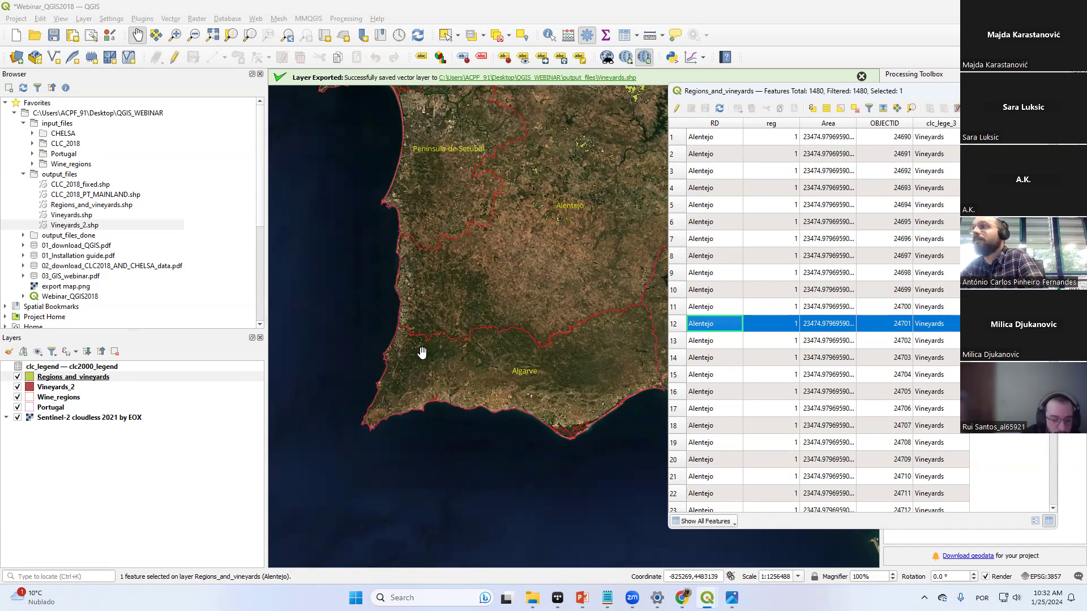
right_click(91, 377)
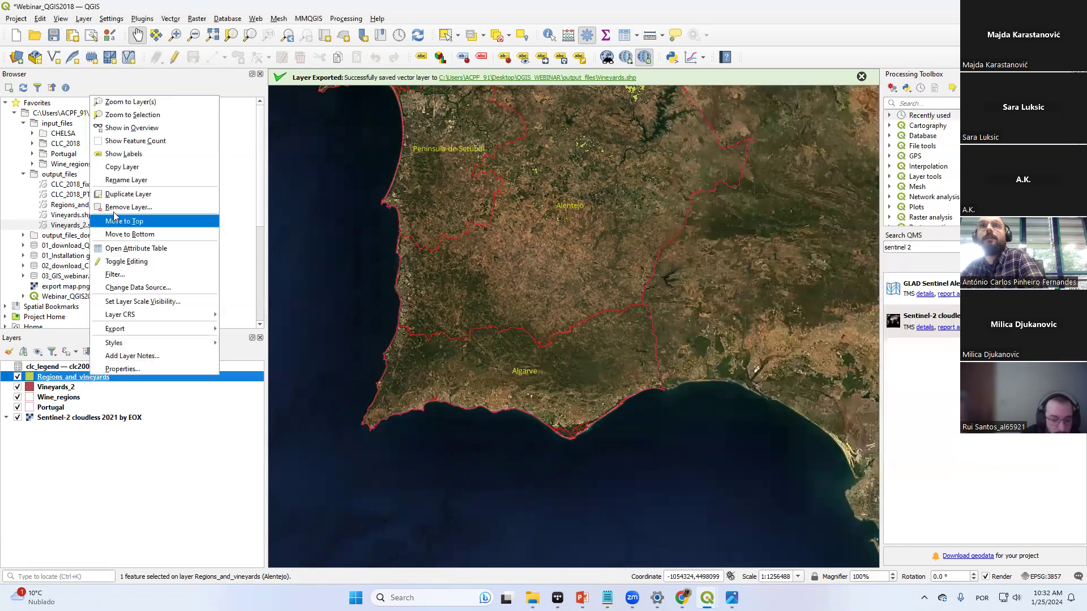
click(138, 116)
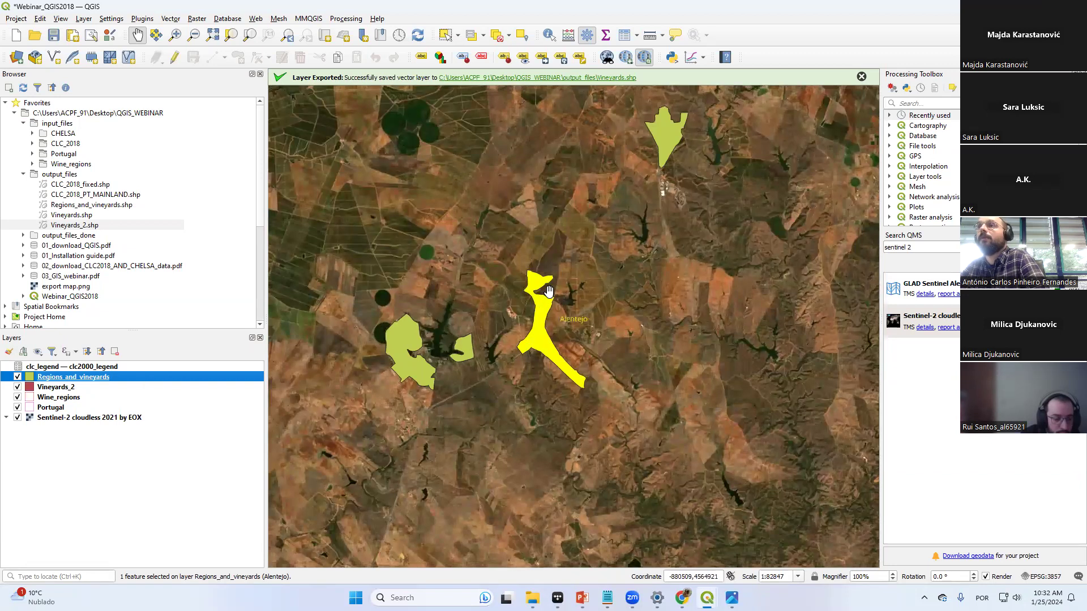
scroll(546, 291, up, 1)
Reopen the Regions_and_vineyards attribute table to check the record of the selected polygon
right_click(122, 378)
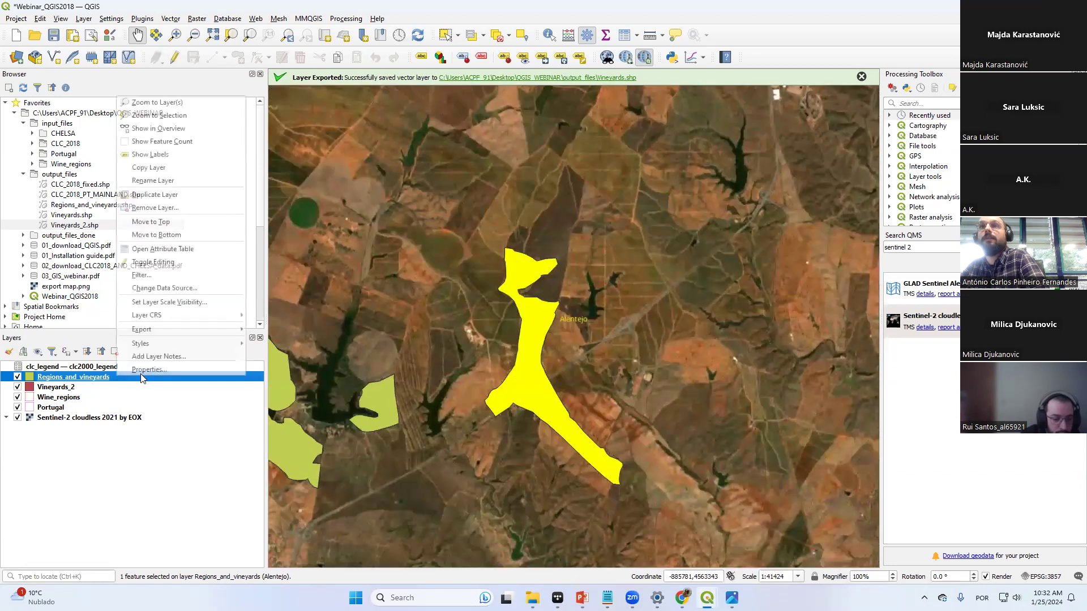
click(163, 249)
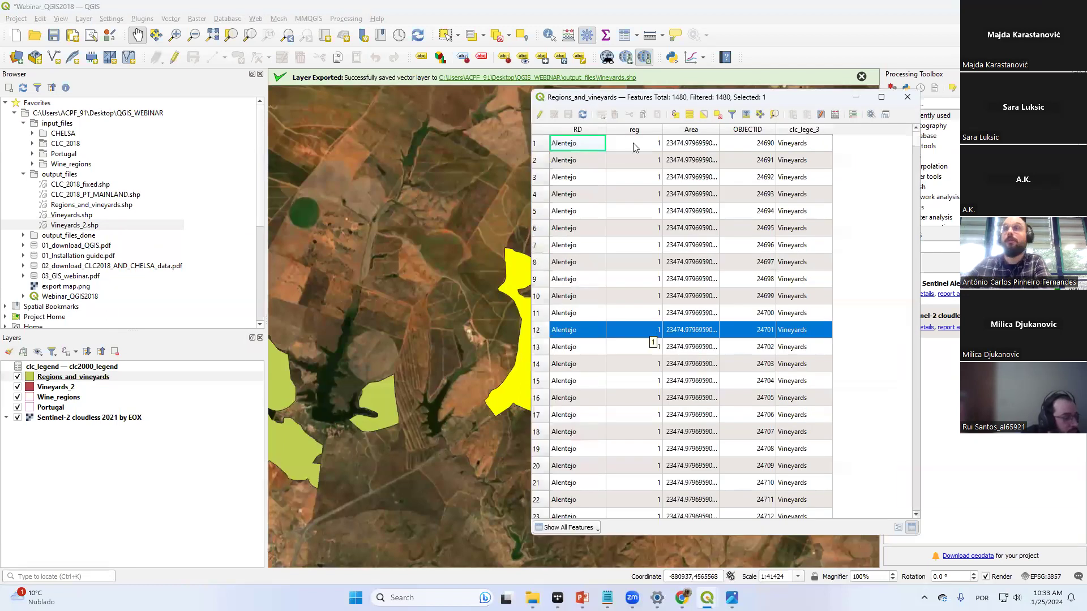
click(856, 101)
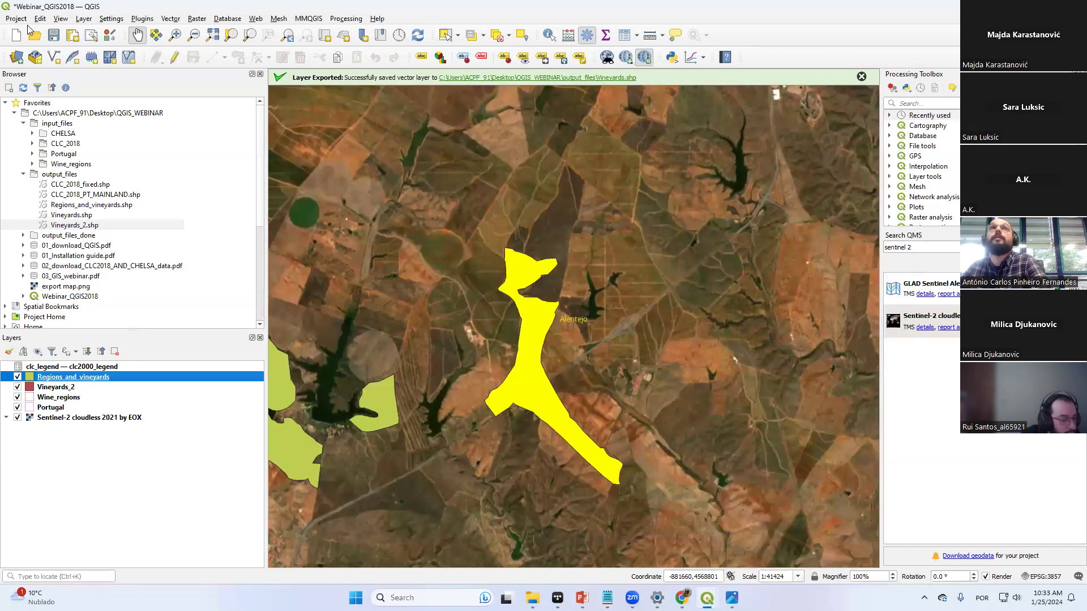
Save the Webinar_QGIS2018 project
click(16, 18)
click(31, 116)
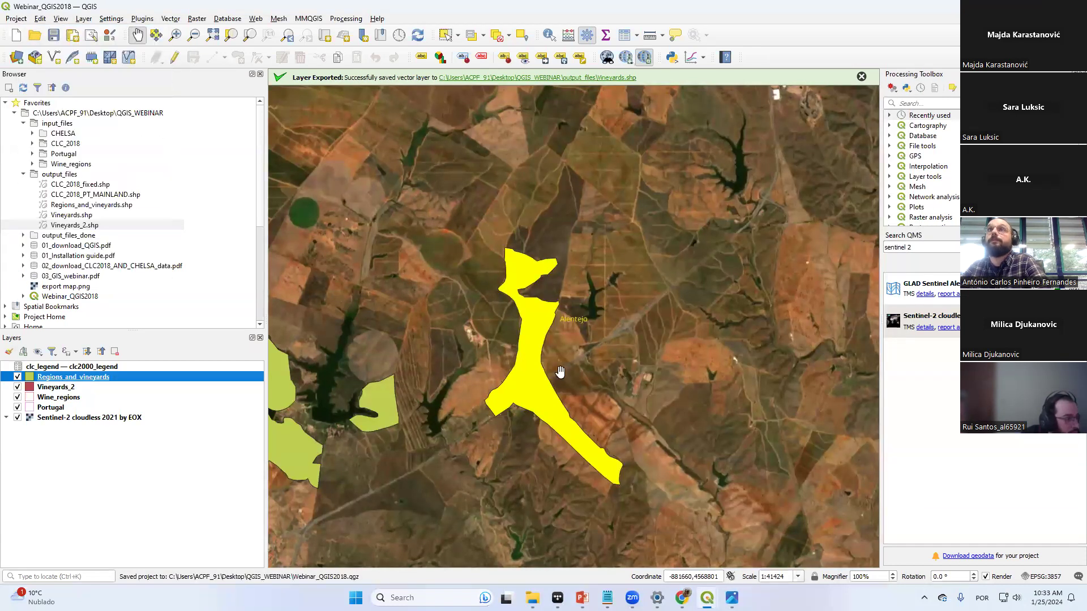
Switch to the PowerPoint presentation and review the slides on the CHELSA raster files and on clipping a raster by mask layer
scroll(602, 359, down, 1)
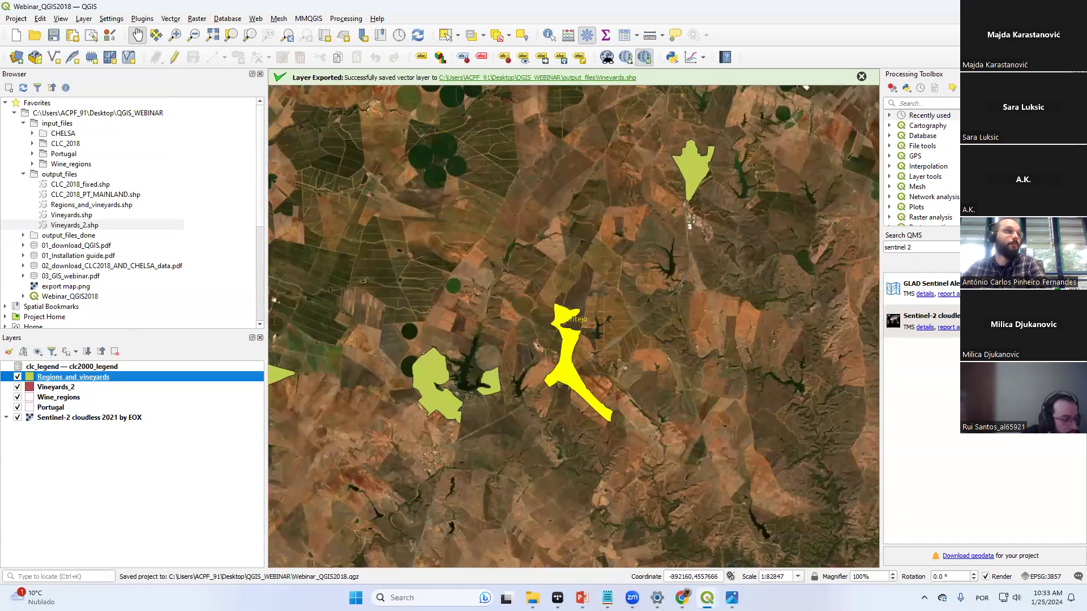
key(alt+Tab)
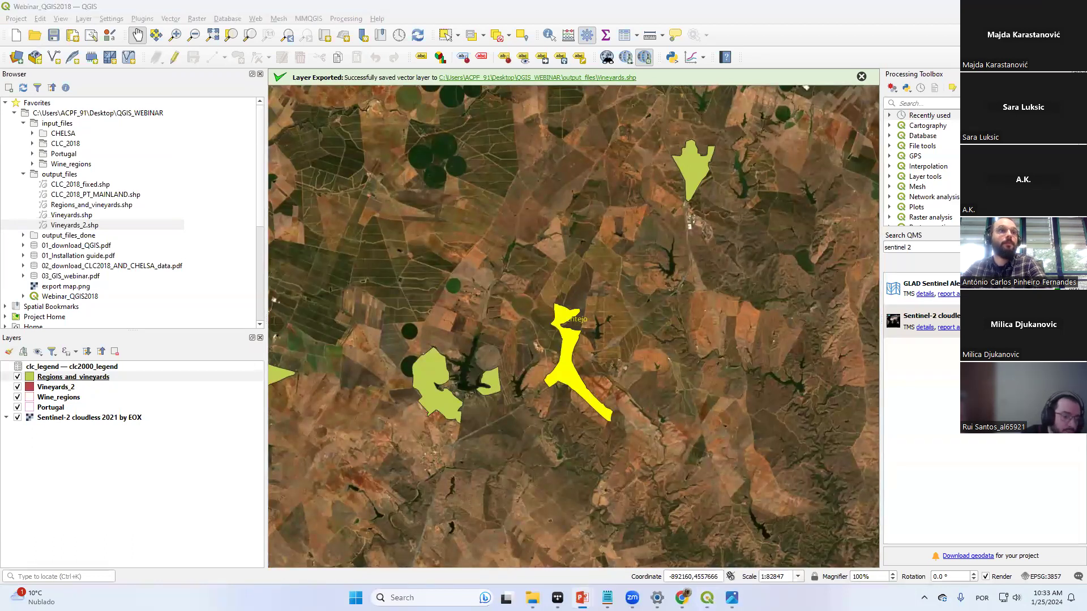
click(444, 573)
click(667, 457)
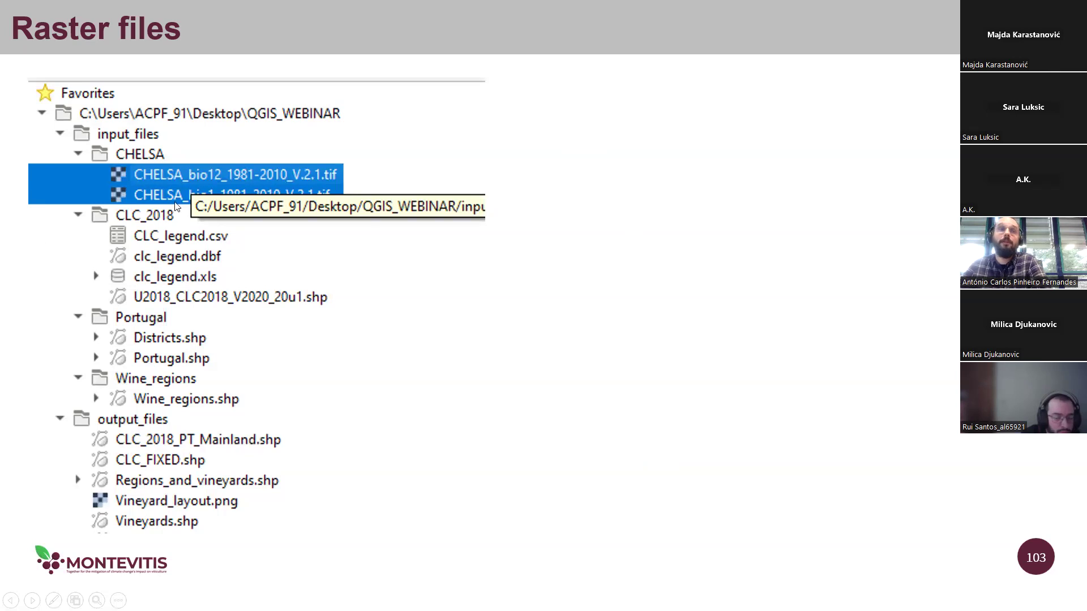
key(Right)
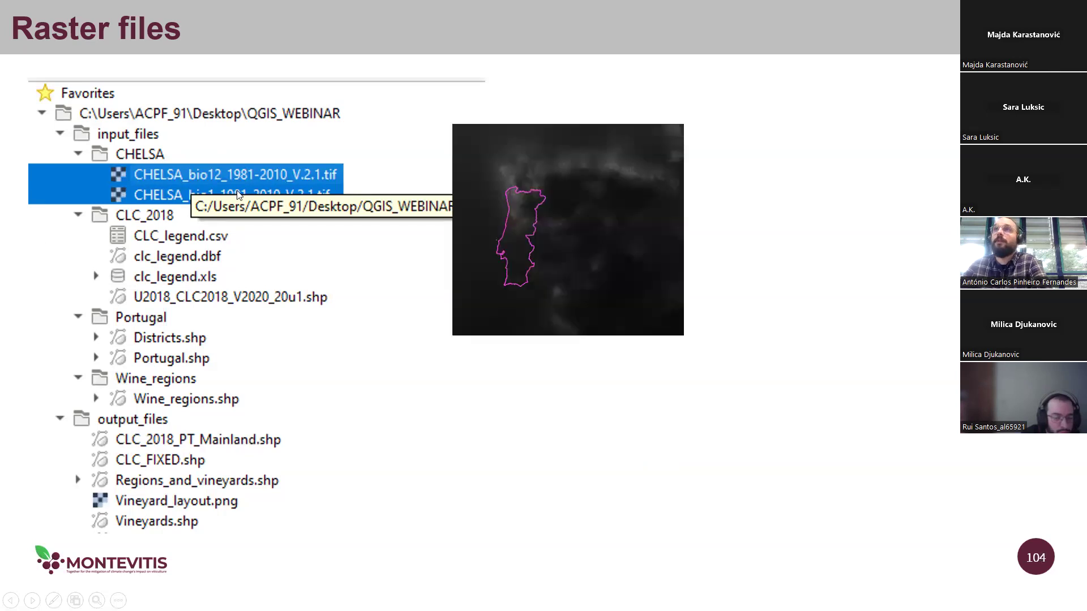
key(Right)
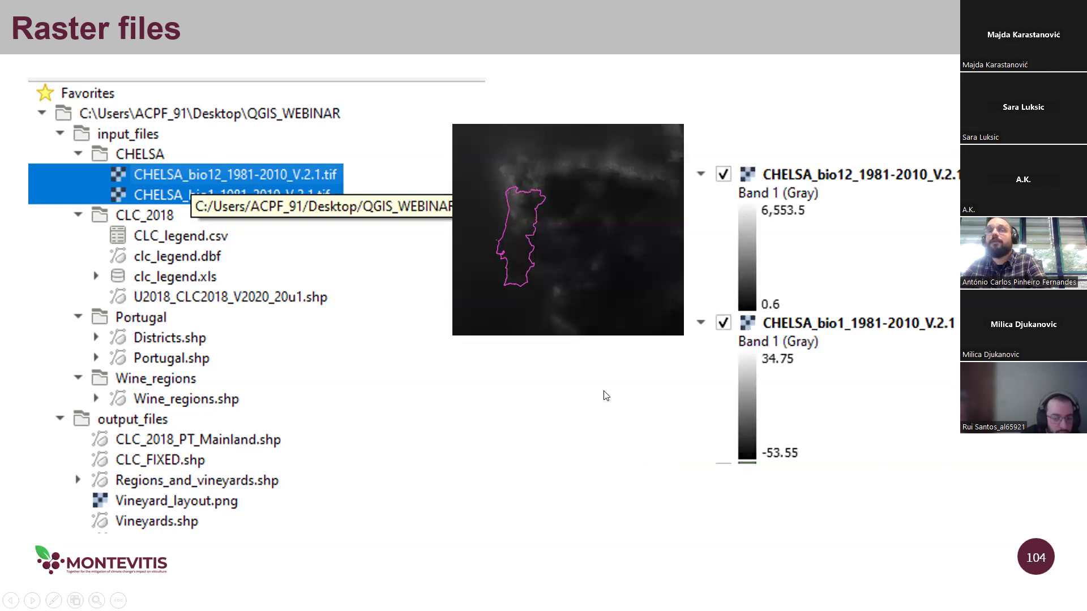
key(Right)
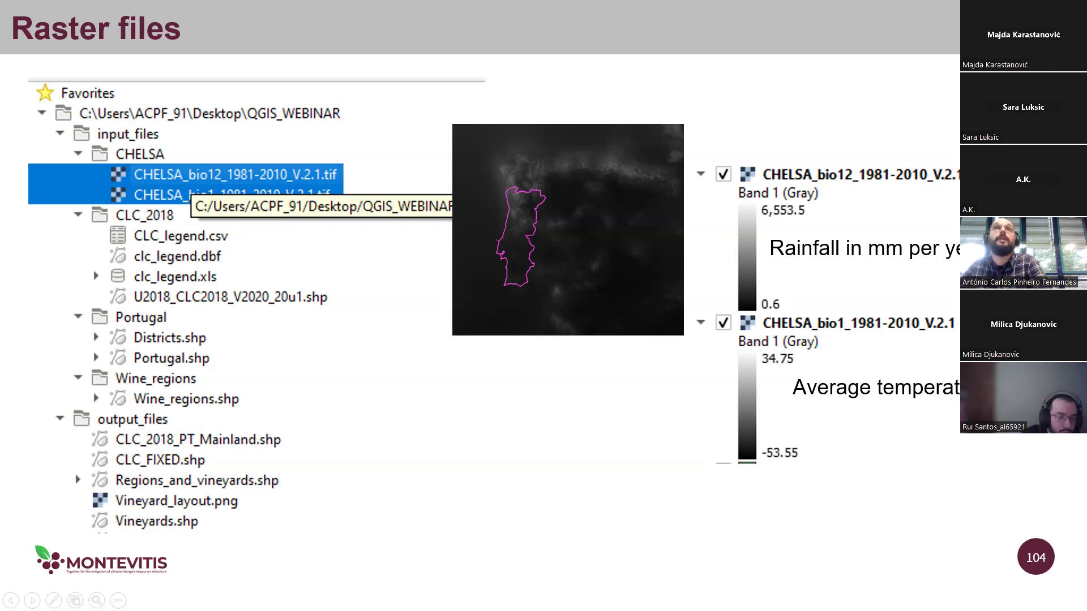
key(Right)
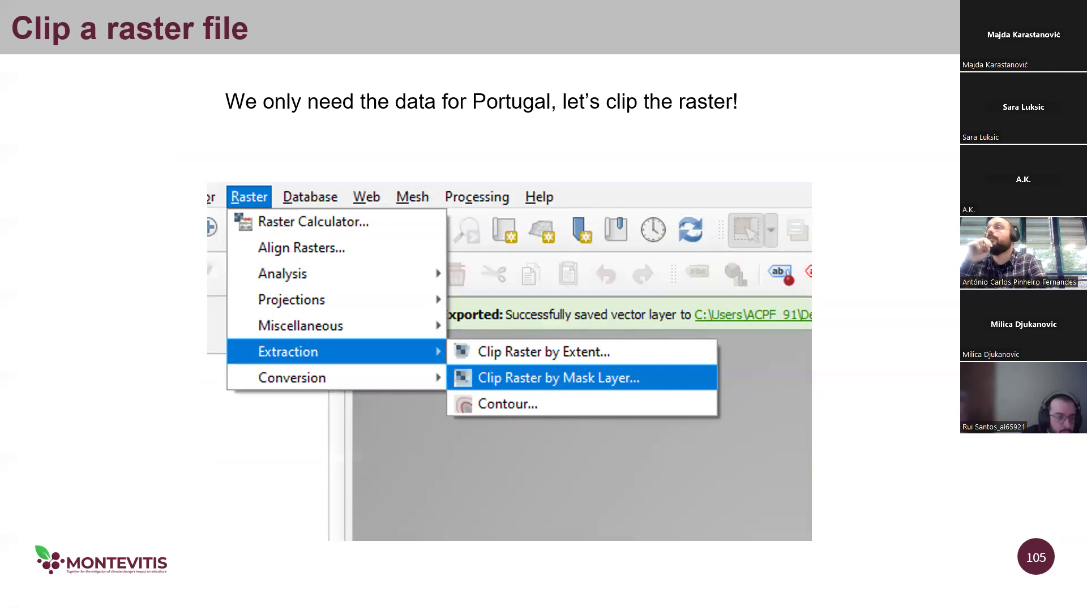
key(Right)
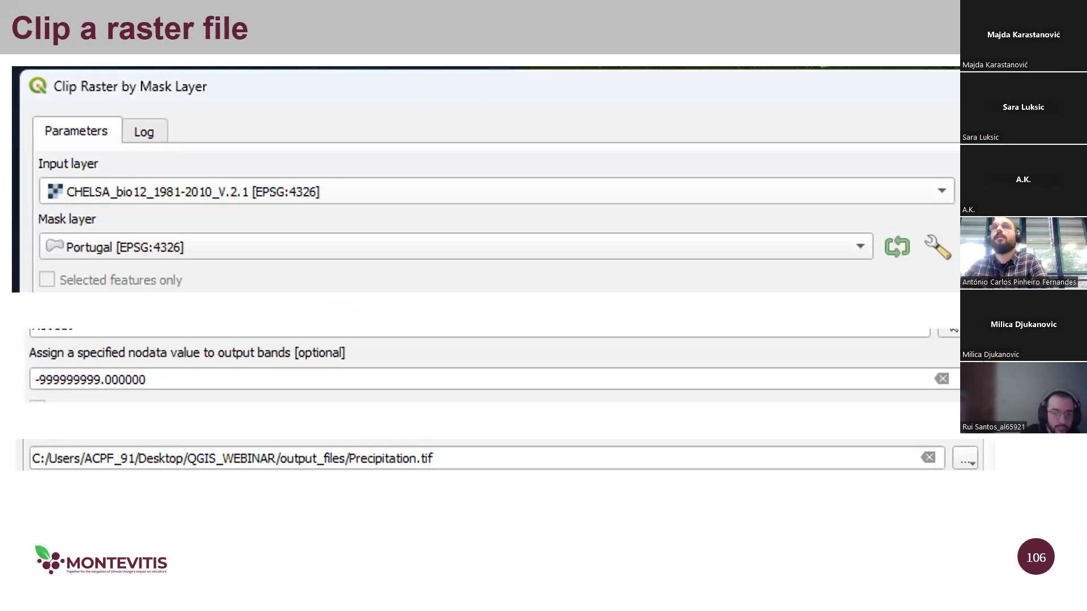
key(Right)
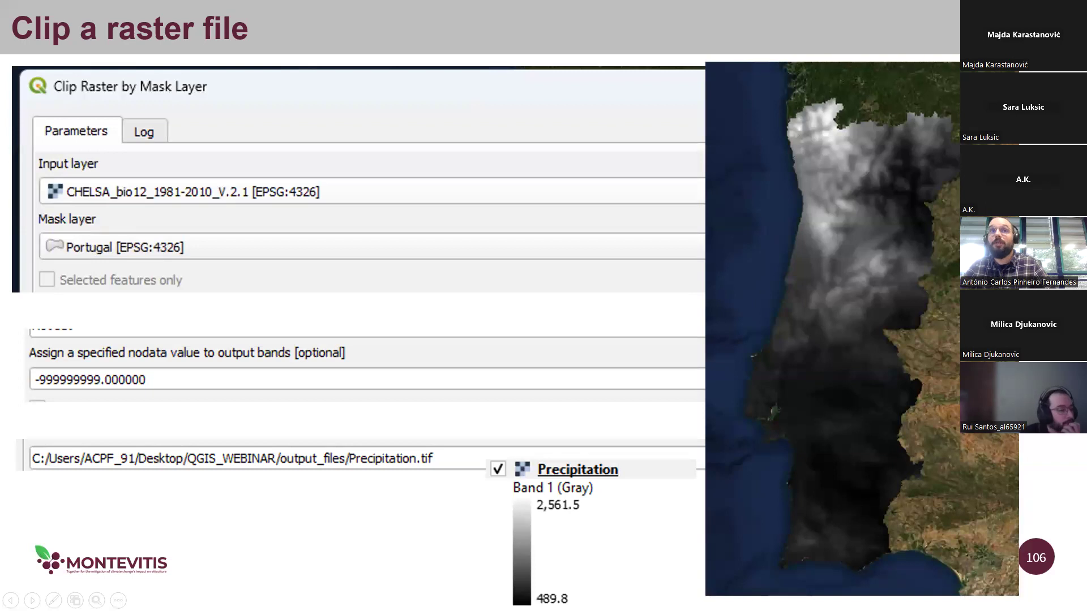
key(Escape)
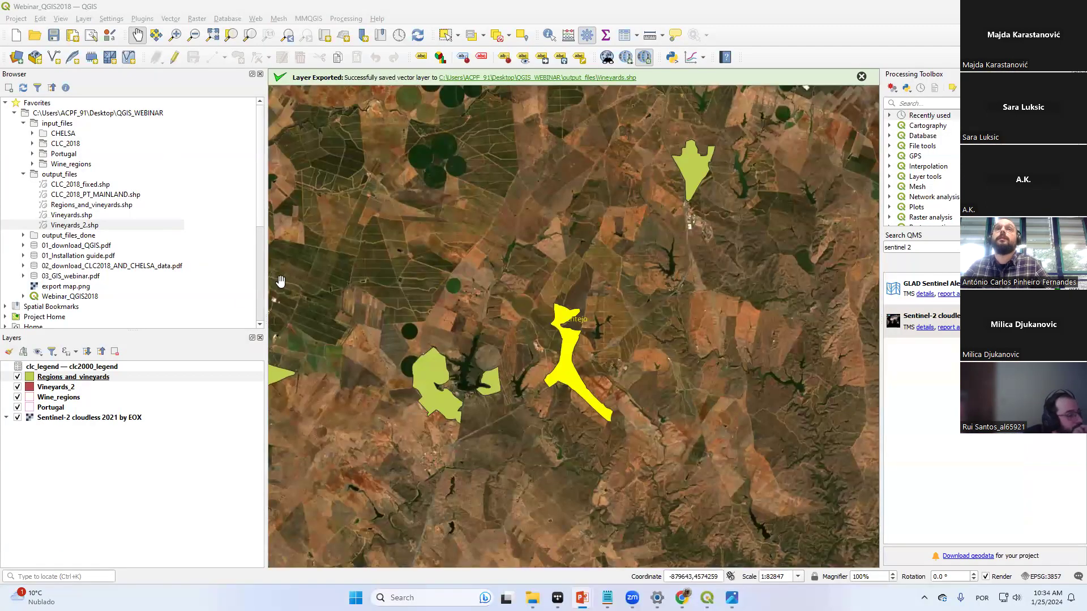
Add the CHELSA_bio12_1981-2010_V.2.1 and CHELSA_bio1_1981-2010_V.2.1 rasters from the CHELSA input folder to the QGIS project
scroll(371, 267, down, 4)
scroll(371, 266, down, 4)
drag(372, 267, 452, 289)
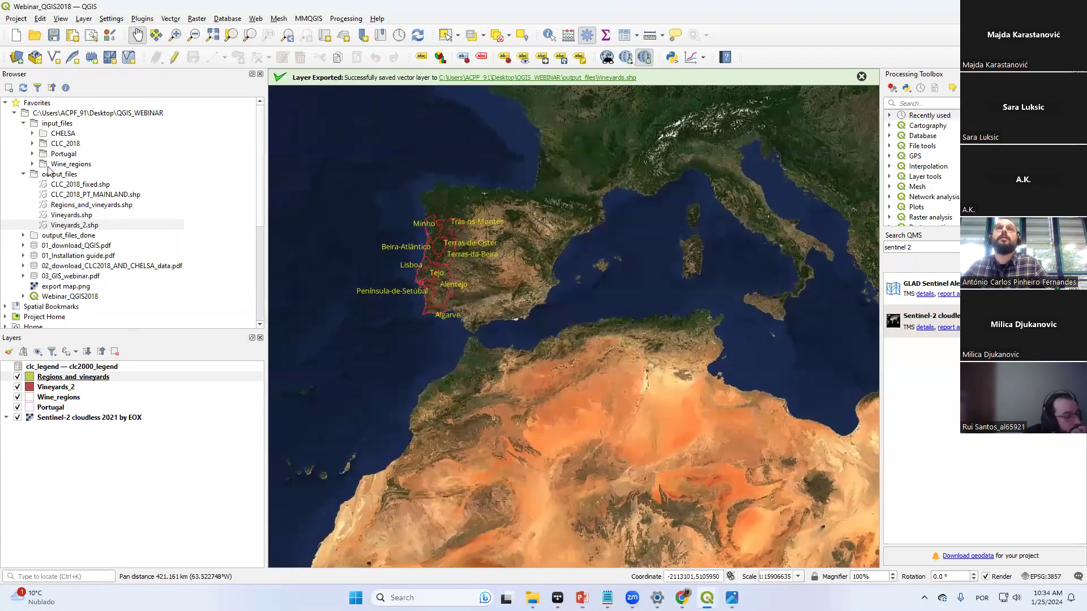
click(33, 133)
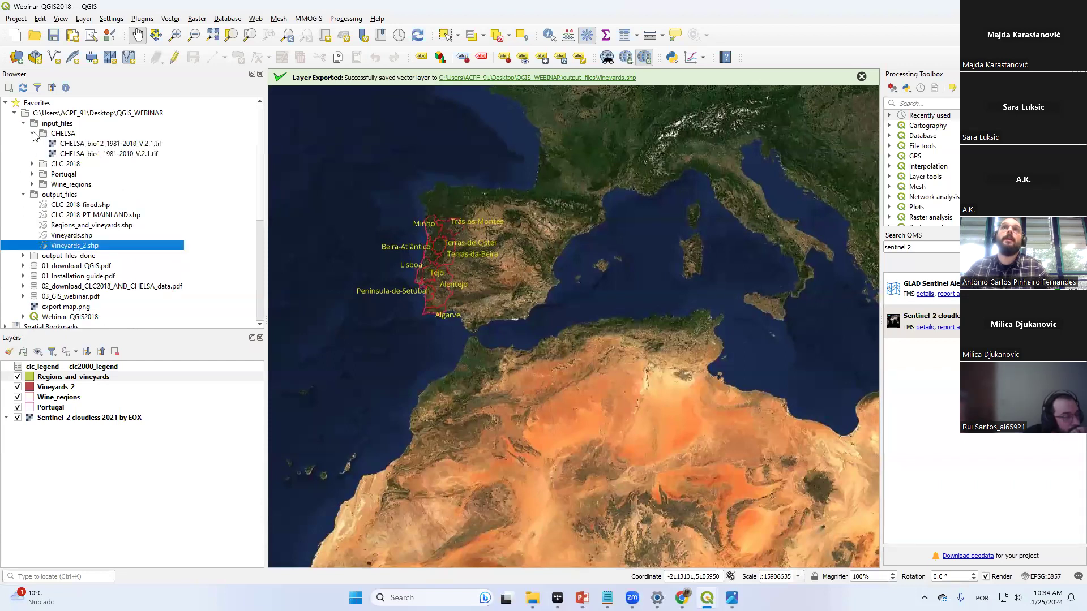
click(73, 144)
shift+click(66, 154)
drag(67, 154, 437, 227)
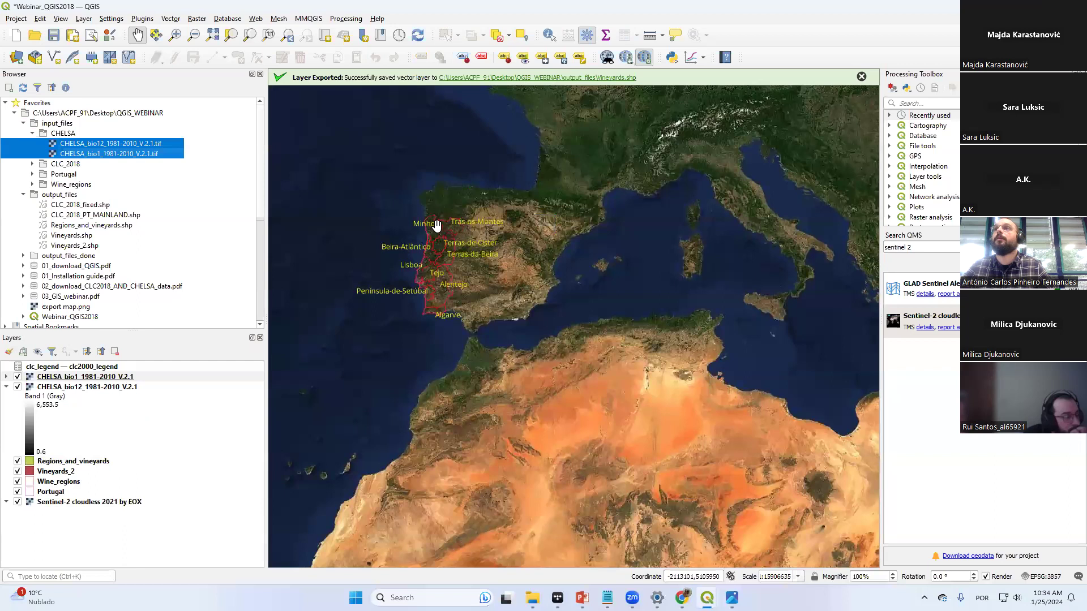
Inspect the global extent of the CHELSA_bio1 raster, hide both CHELSA layers and collapse the CHELSA_bio12 legend
click(18, 386)
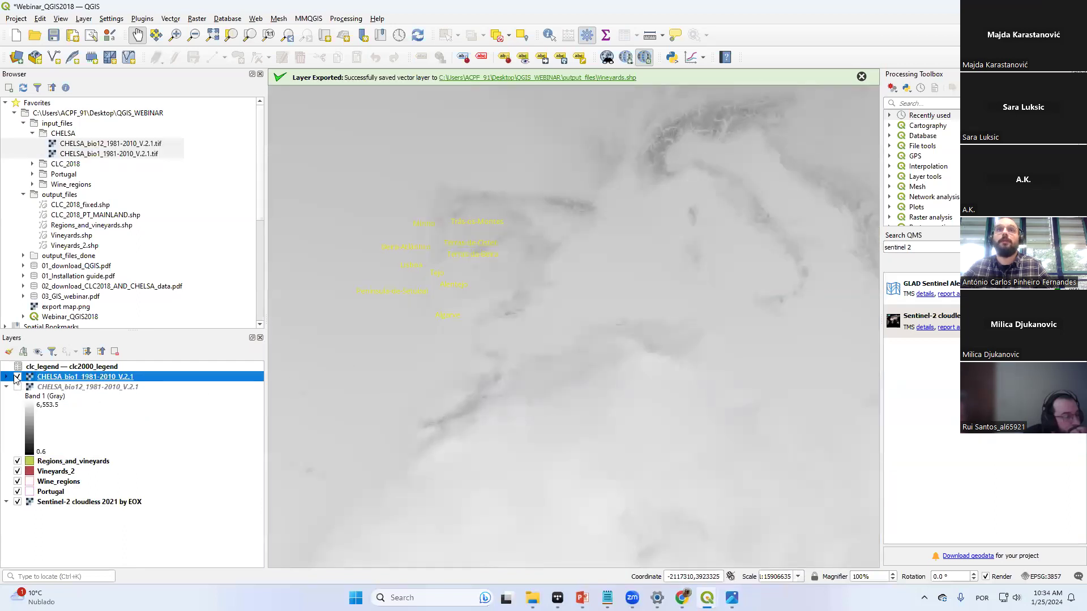
click(17, 376)
click(18, 377)
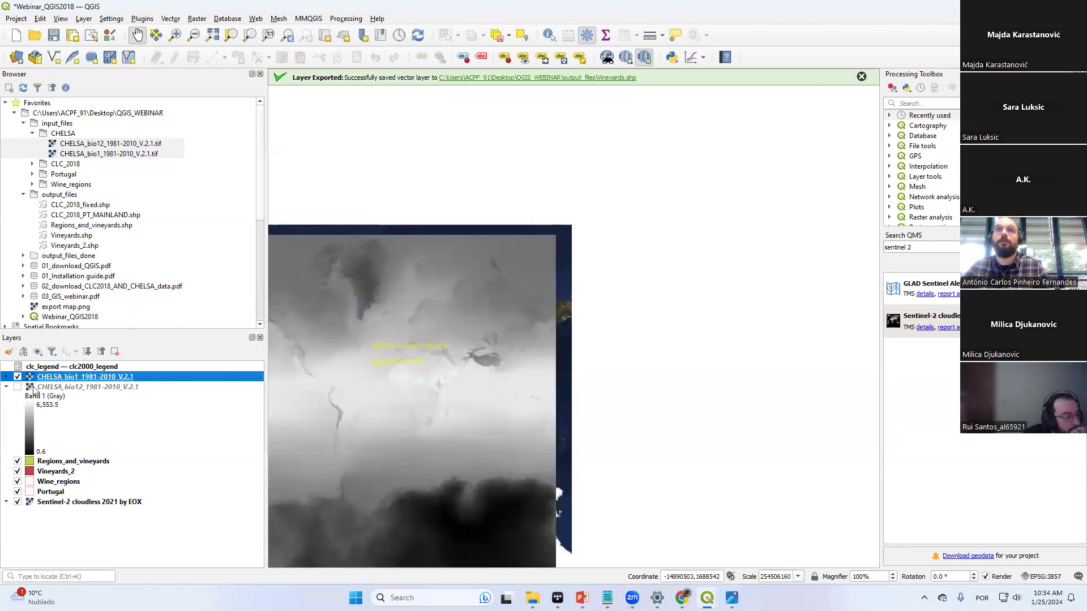
click(18, 377)
click(6, 387)
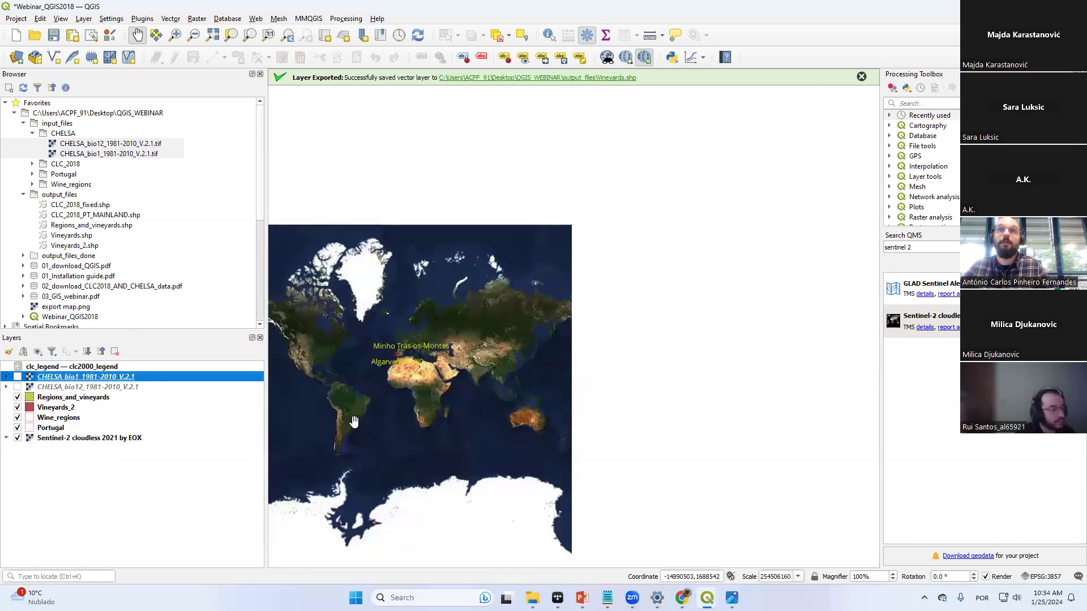
scroll(387, 310, up, 2)
scroll(386, 310, up, 2)
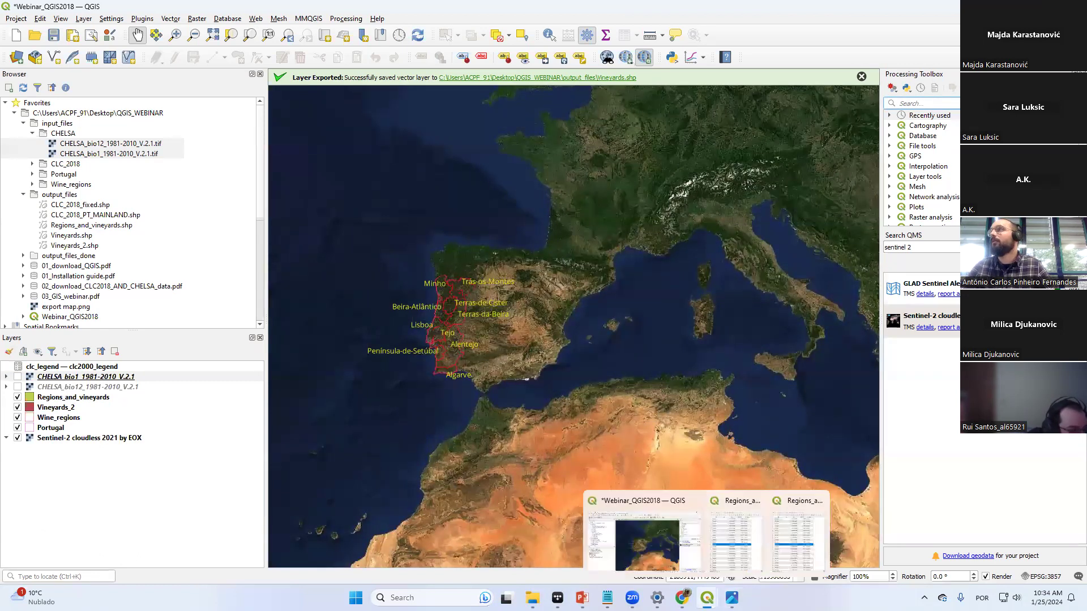
Set up Clip Raster by Mask Layer with CHELSA_bio1_1981-2010_V.2.1 as input, Portugal as mask and -999999999 as the output nodata value
text(mask)
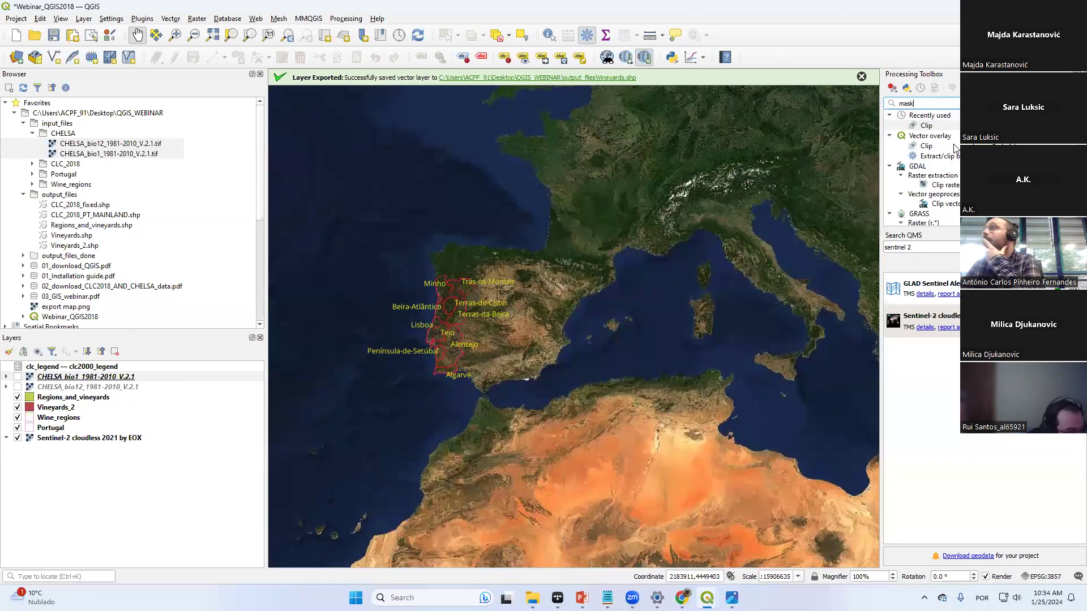
double_click(951, 187)
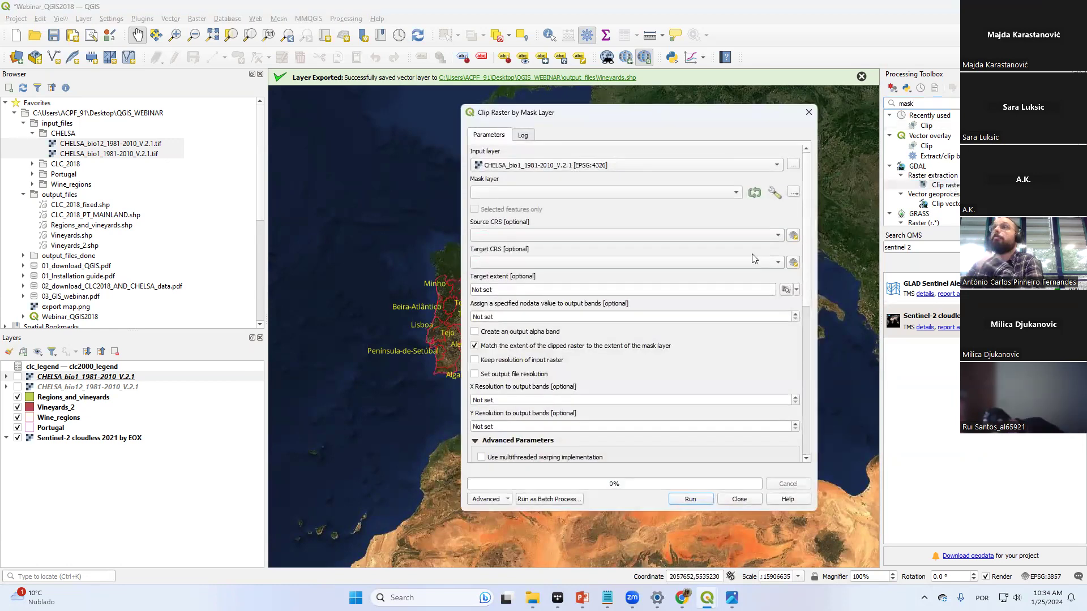
click(79, 377)
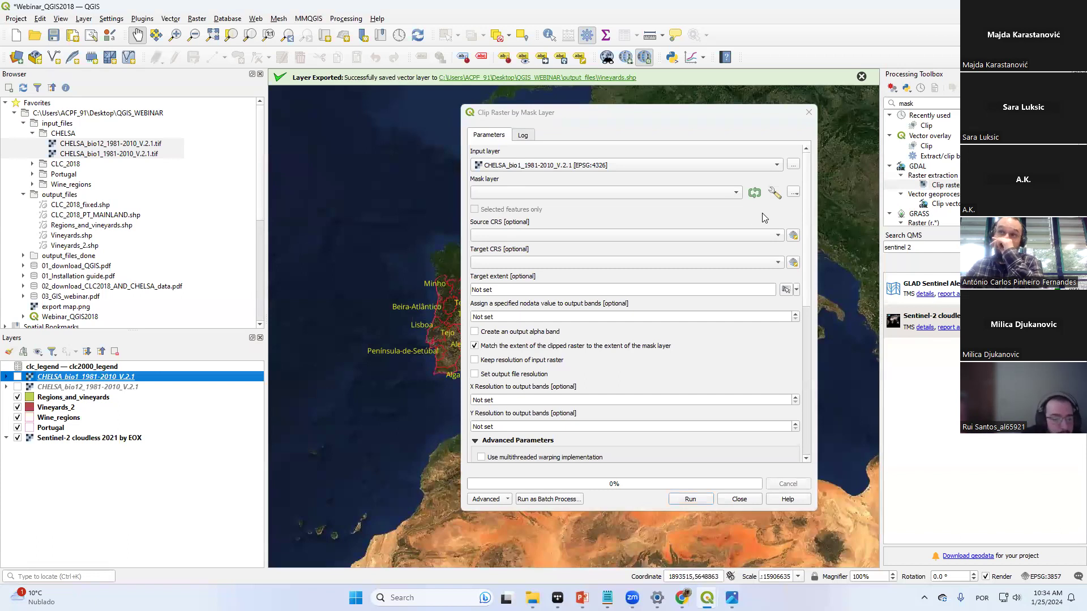
click(736, 193)
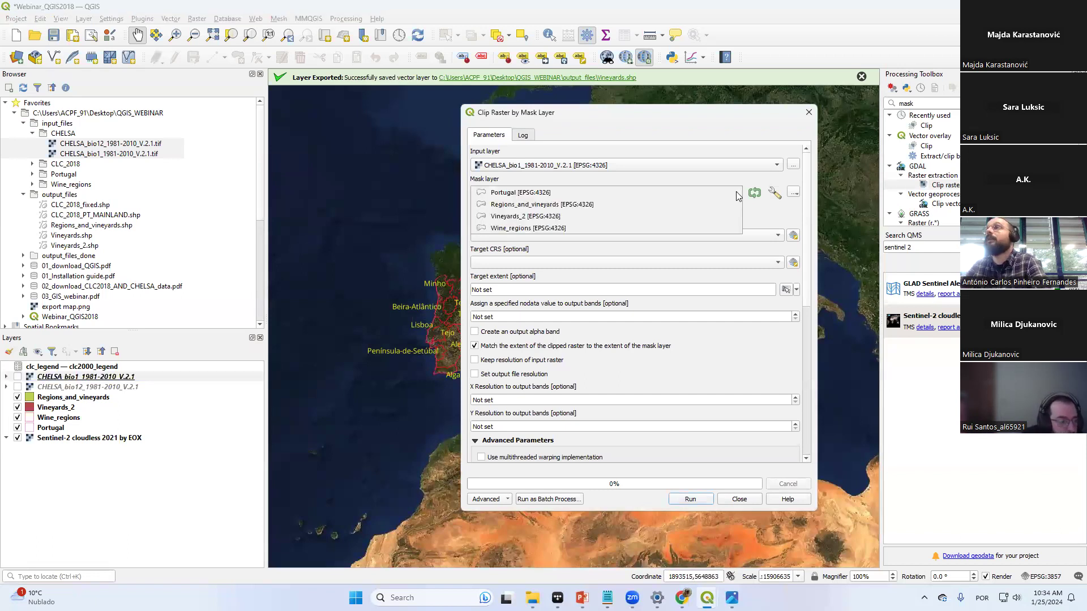
click(615, 192)
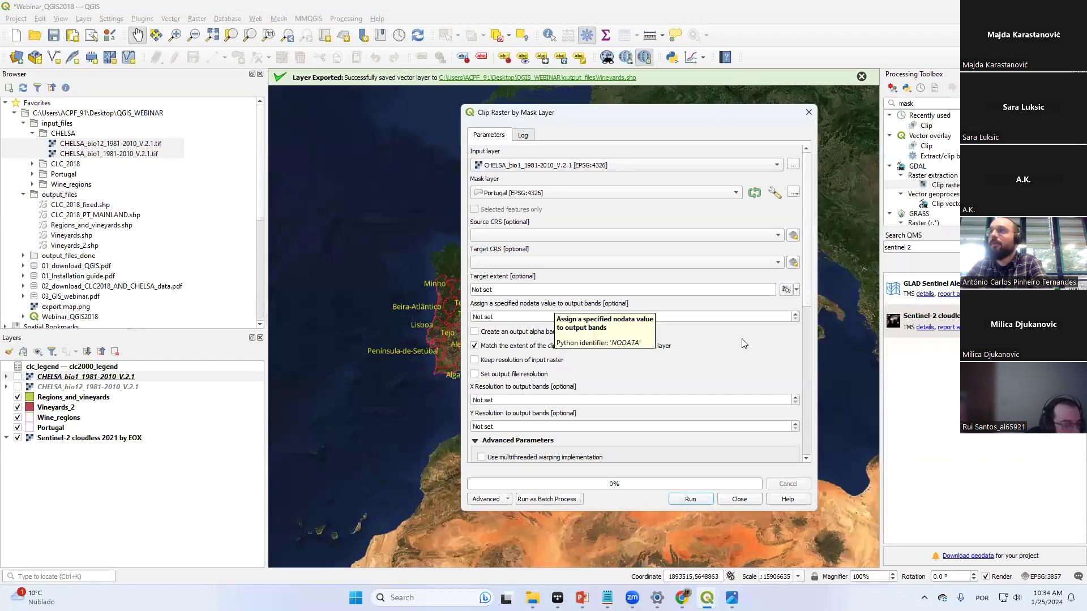
click(795, 318)
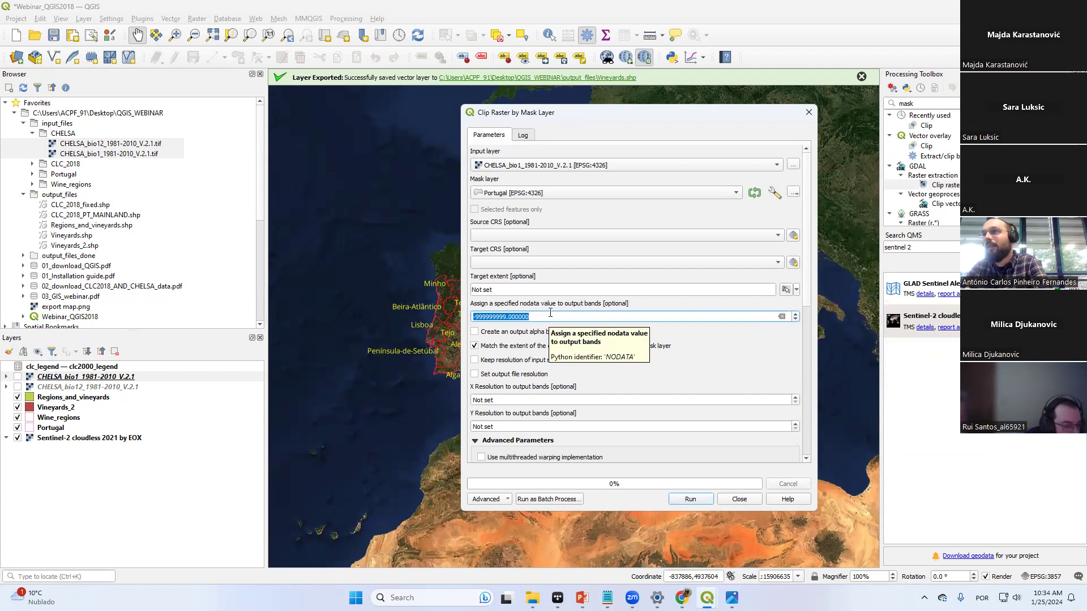
Set the clipped raster's output to a TIF file named Temperature in the output_files folder
scroll(787, 448, down, 5)
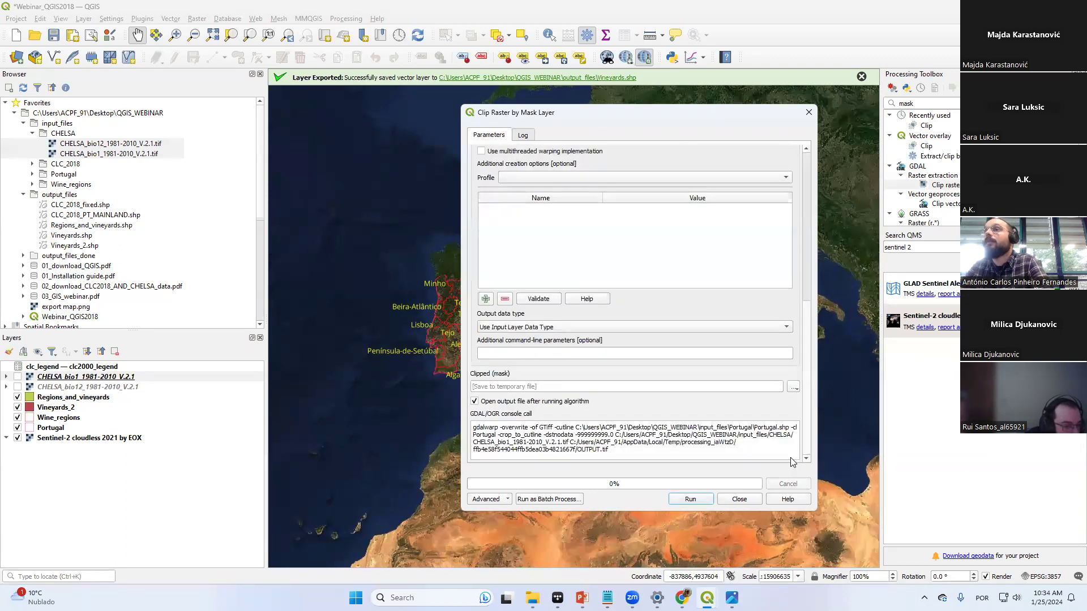
click(794, 389)
click(797, 395)
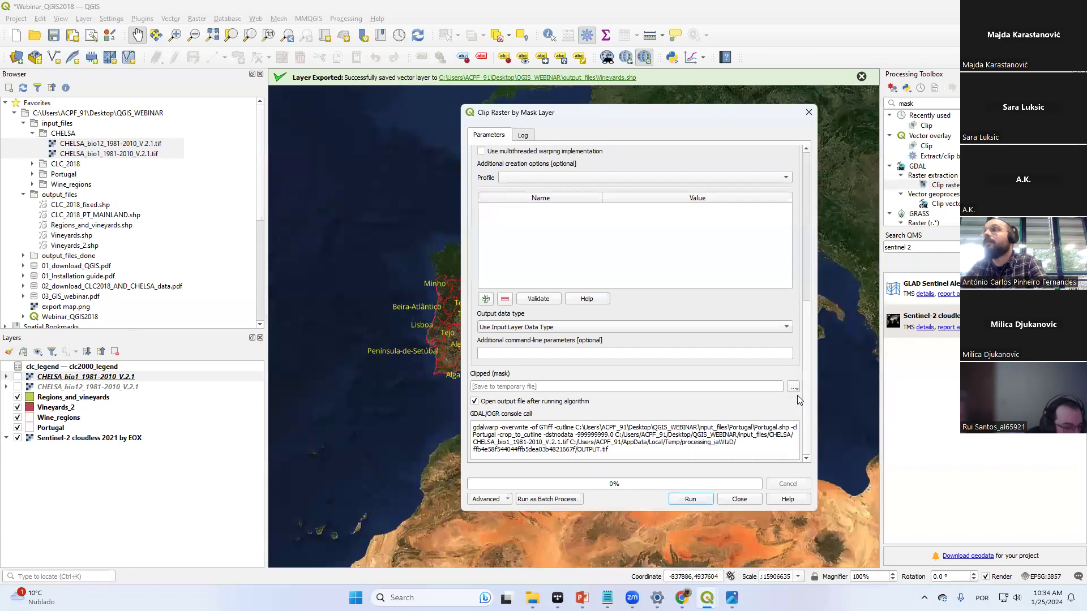
click(795, 390)
click(798, 391)
click(794, 389)
click(798, 396)
click(795, 389)
click(798, 395)
click(795, 390)
click(797, 413)
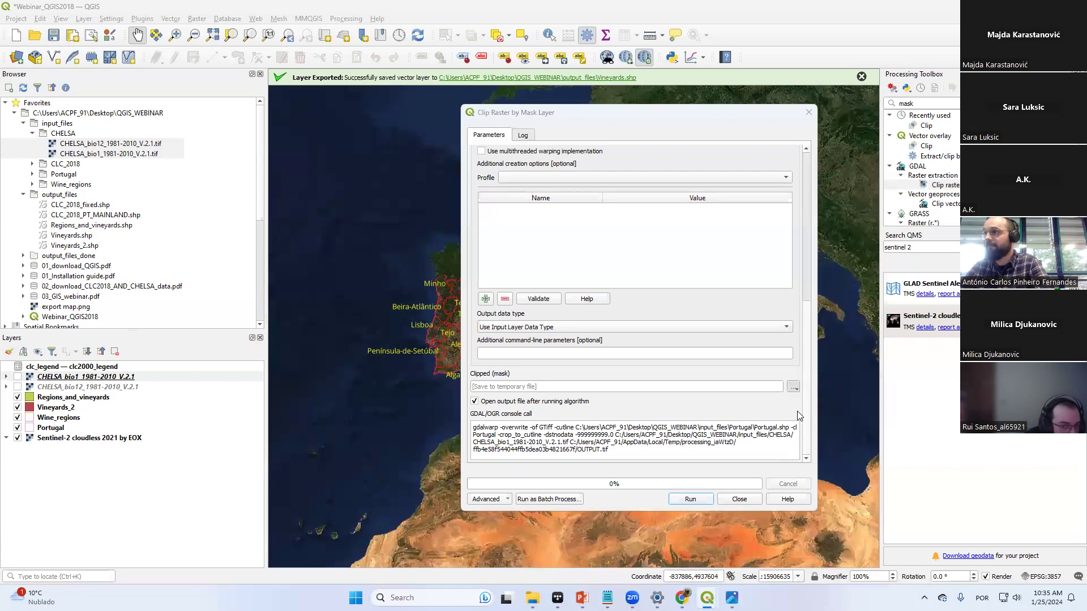
text(temperature)
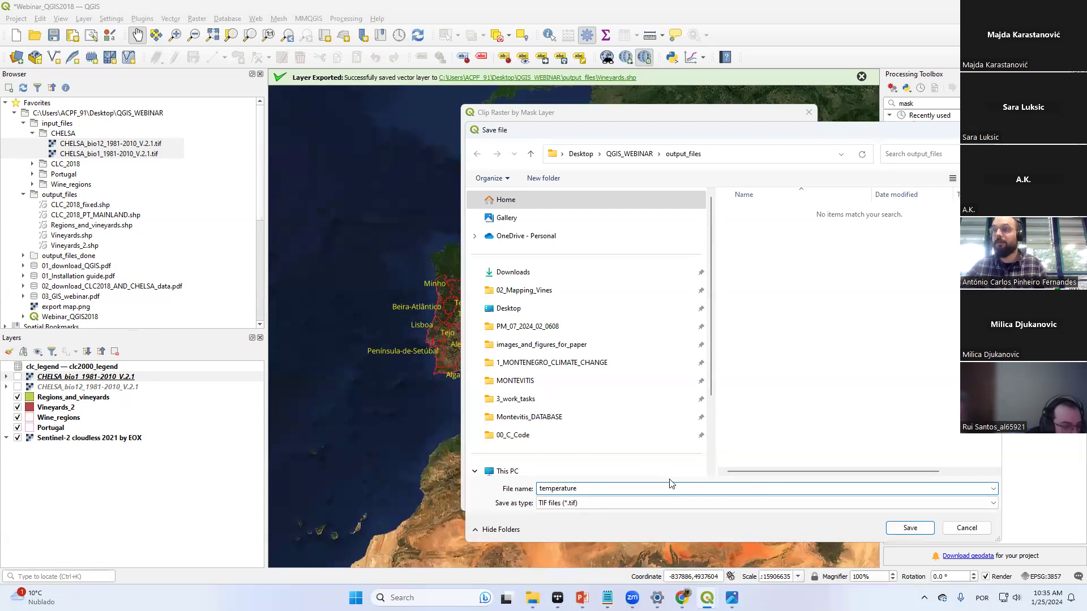
key(Home)
key(Delete)
text(T)
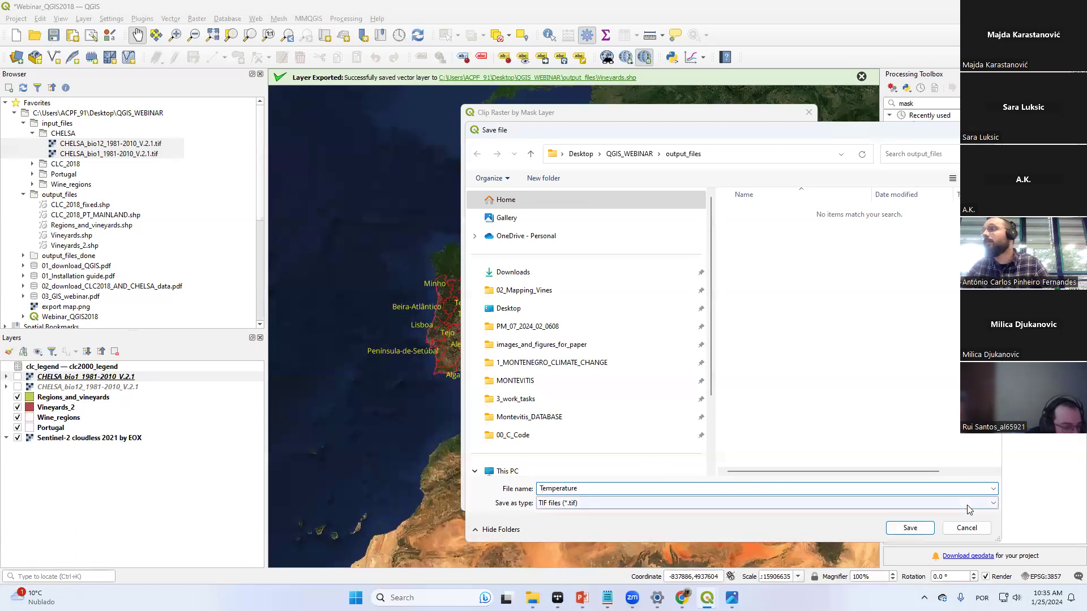
click(910, 527)
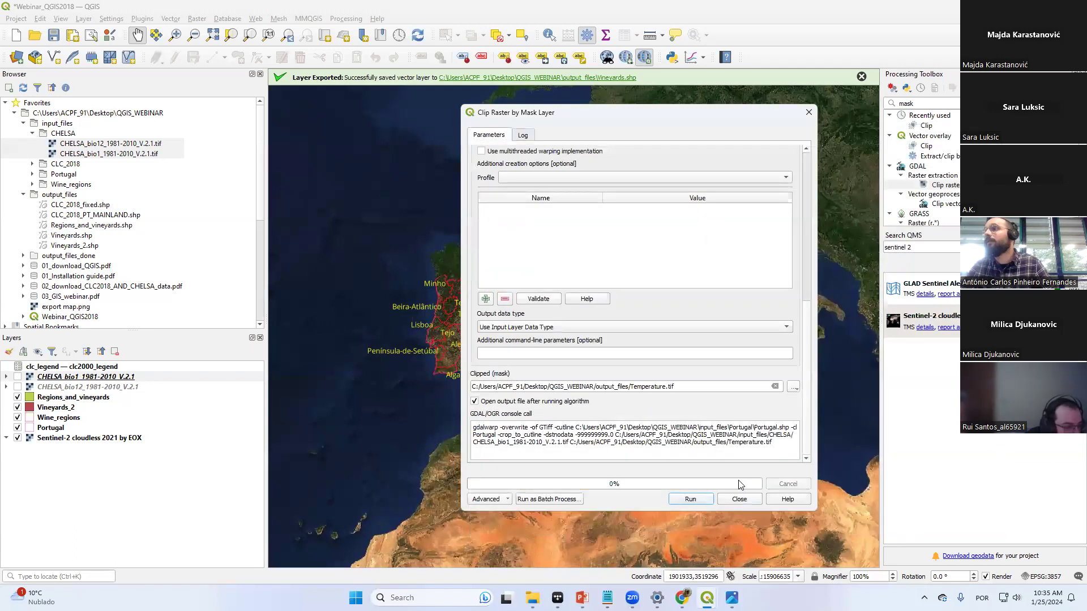
Run the mask clip, close its dialog and view the clipped Temperature raster over Portugal
click(699, 502)
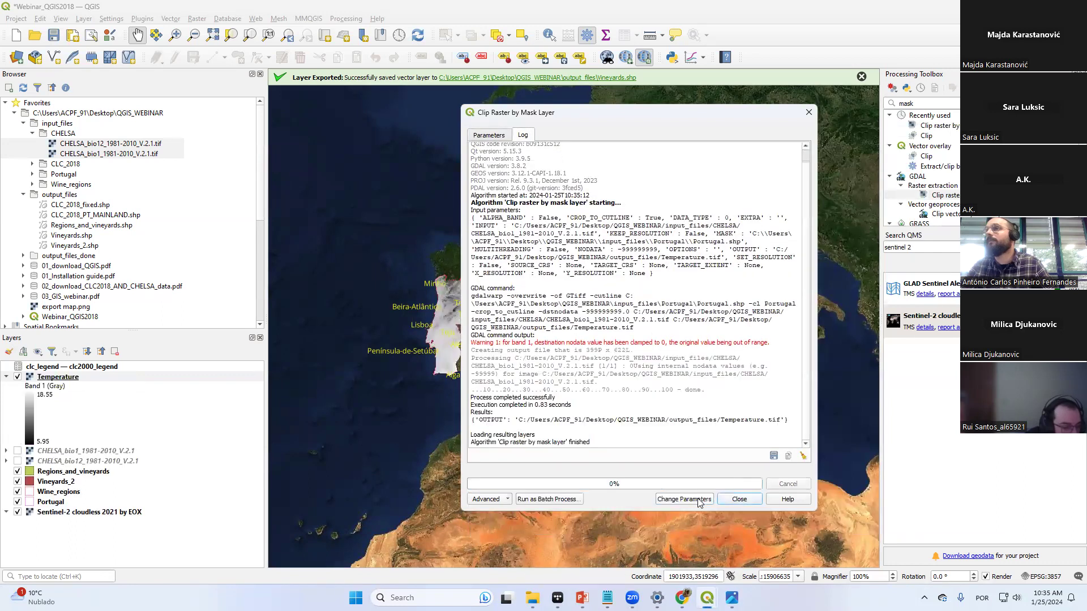
click(811, 118)
scroll(465, 304, up, 1)
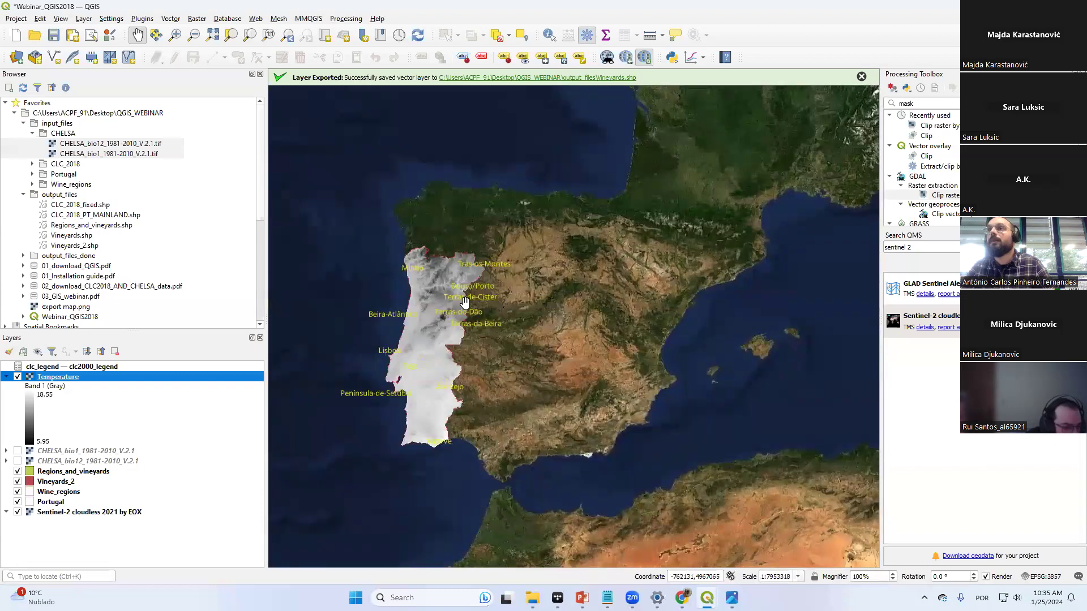
drag(408, 326, 481, 317)
Show the CHELSA_bio1 raster beneath Temperature for comparison and remove the CHELSA_bio1 layer from the project
click(17, 451)
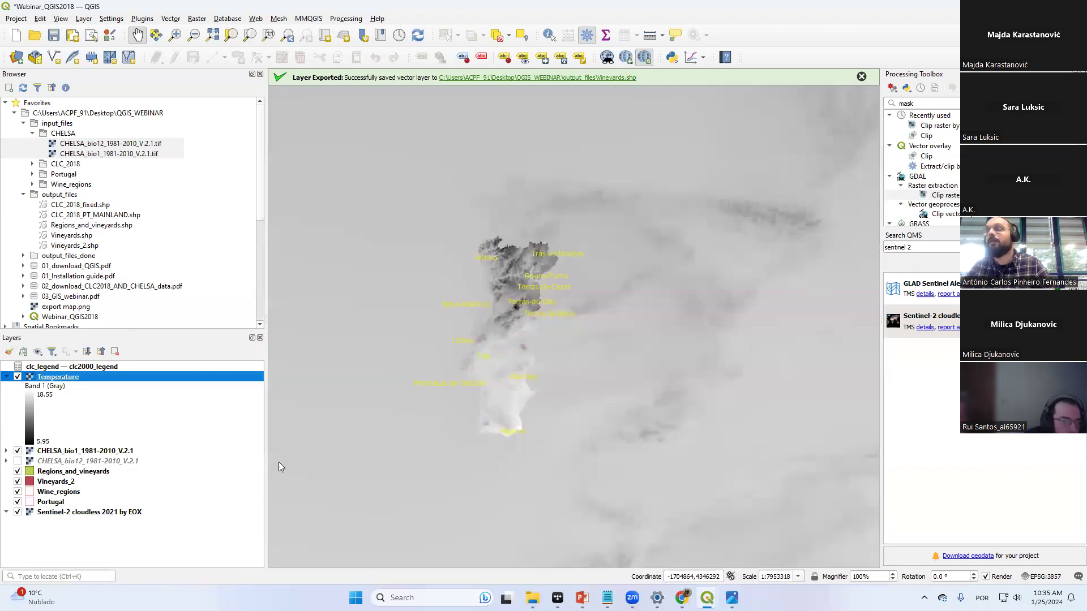
right_click(46, 451)
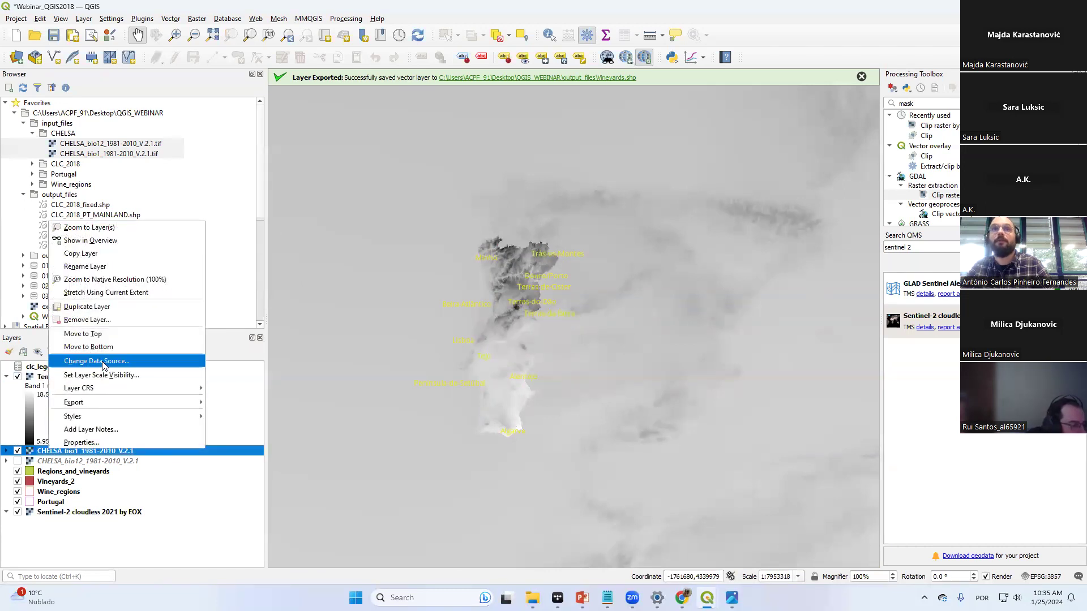
click(98, 327)
click(525, 309)
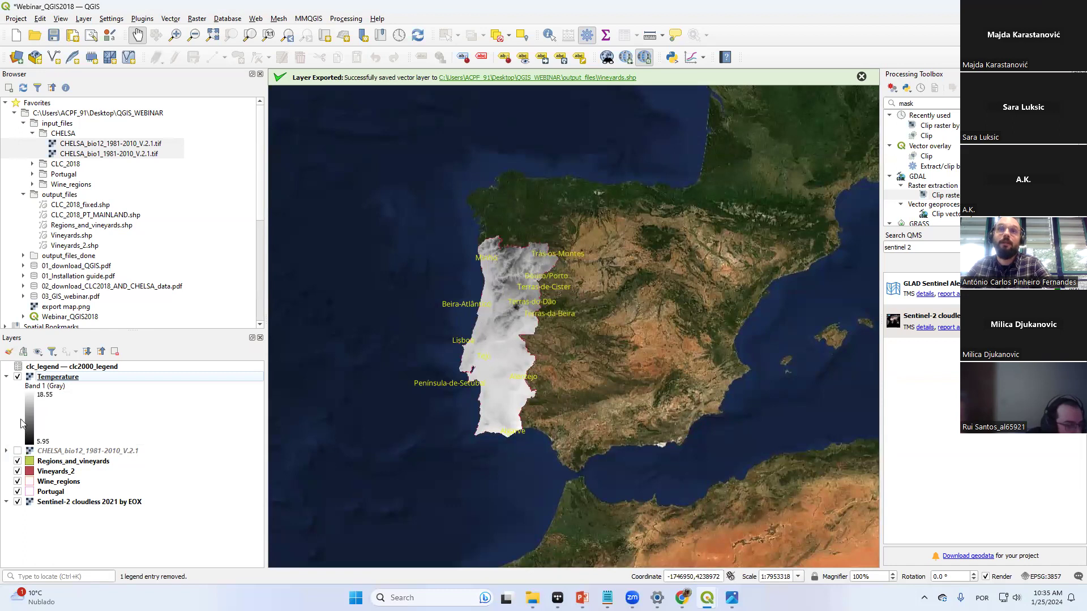
Hide the Temperature layer and show the CHELSA_bio12_1981-2010_V.2.1 precipitation raster
click(18, 378)
click(18, 451)
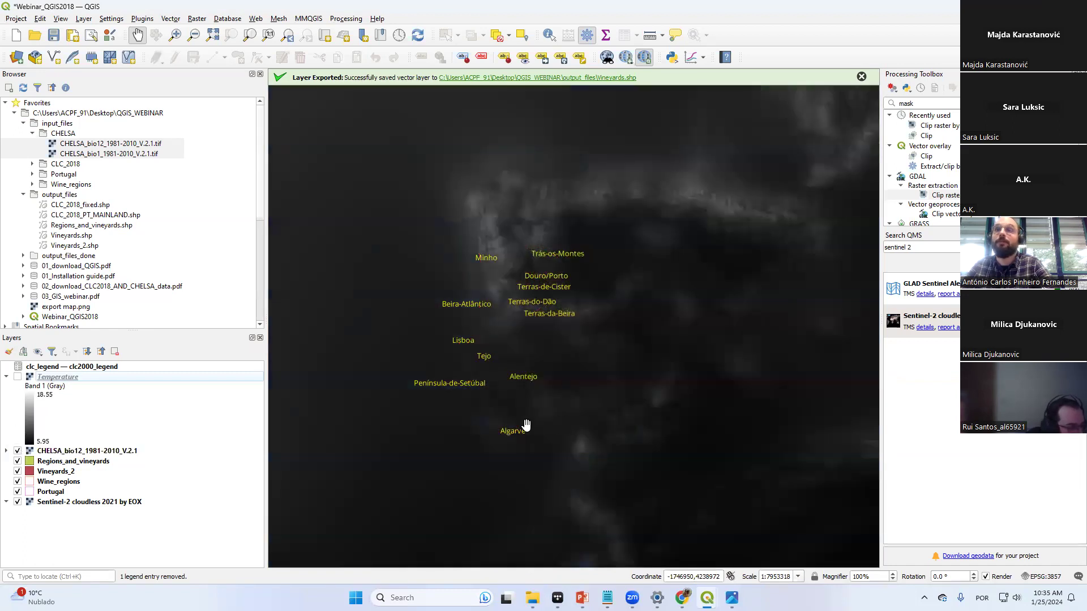
Start a Clip Raster by Mask Layer with CHELSA_bio12_1981-2010_V.2.1 as the input and Portugal as the mask layer
double_click(964, 195)
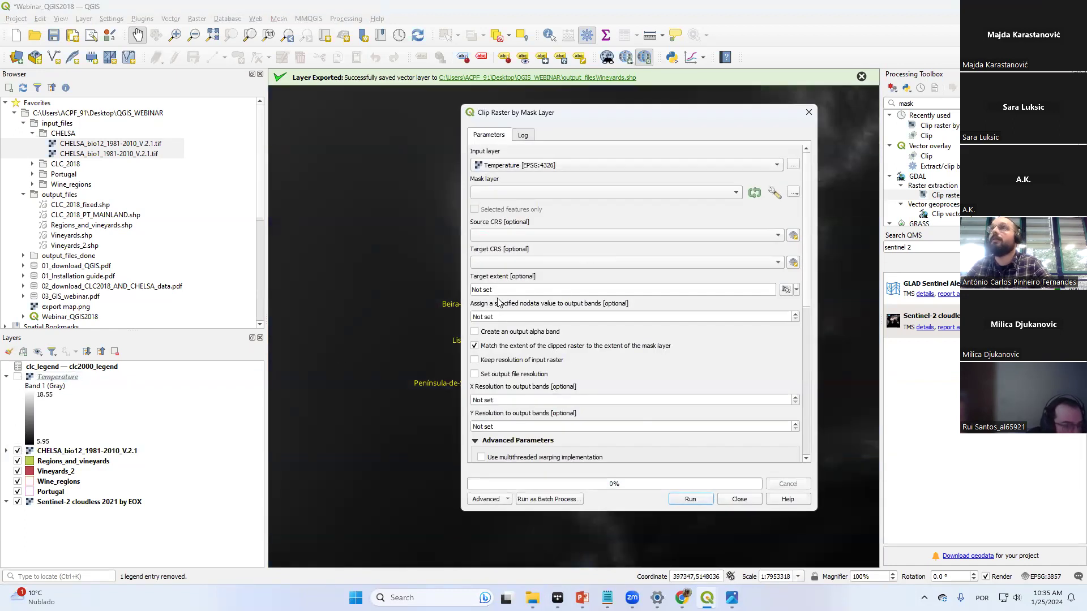
click(56, 453)
scroll(507, 171, up, 2)
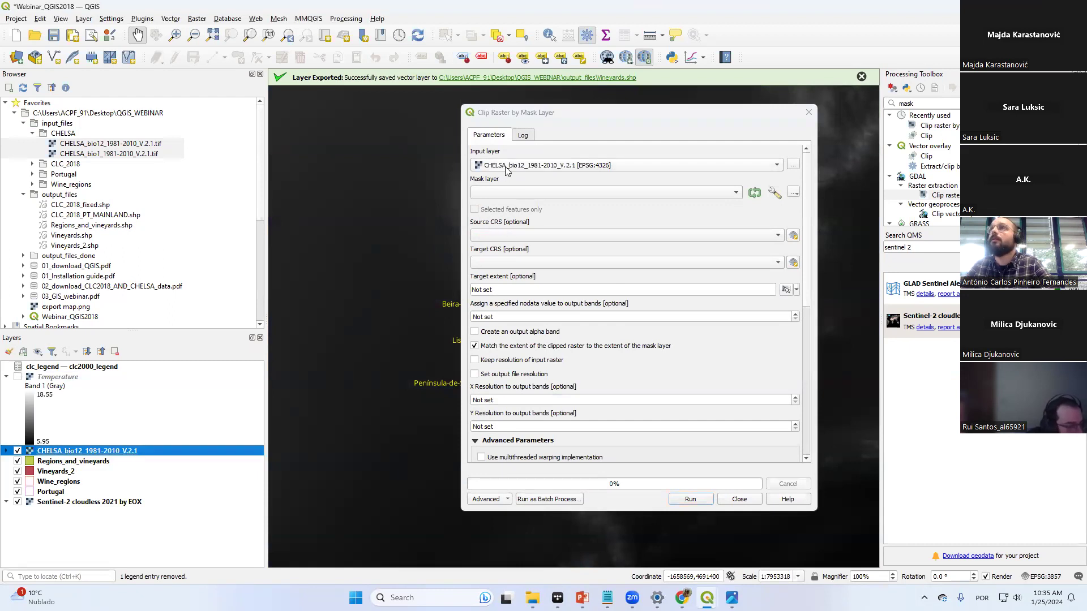
click(41, 492)
scroll(498, 196, down, 1)
scroll(775, 366, down, 8)
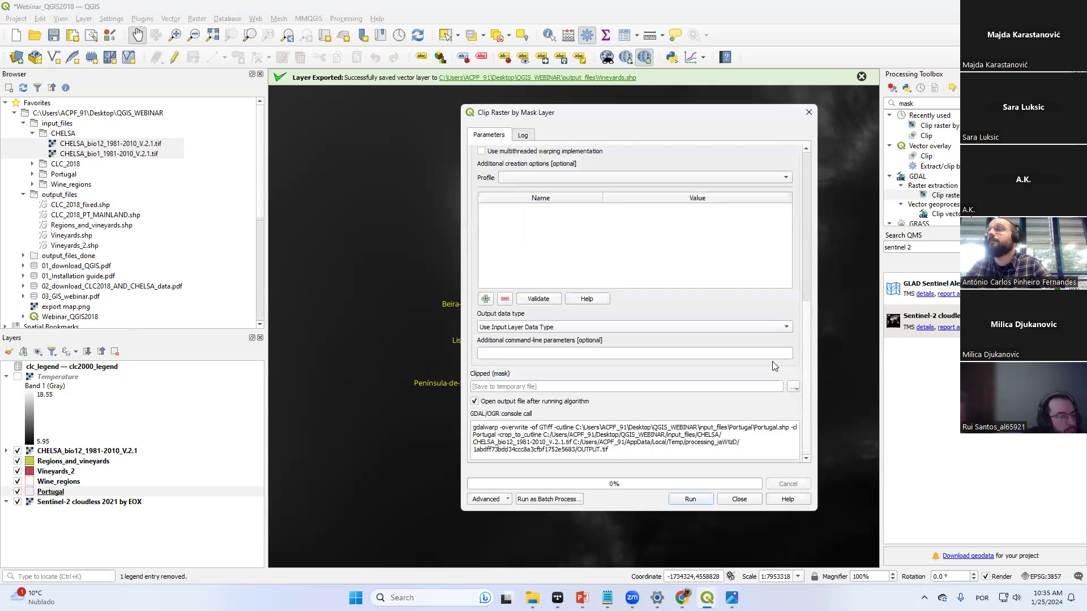
Assign a nodata value of -999999999 to the output bands of the precipitation clip
click(794, 388)
key(Escape)
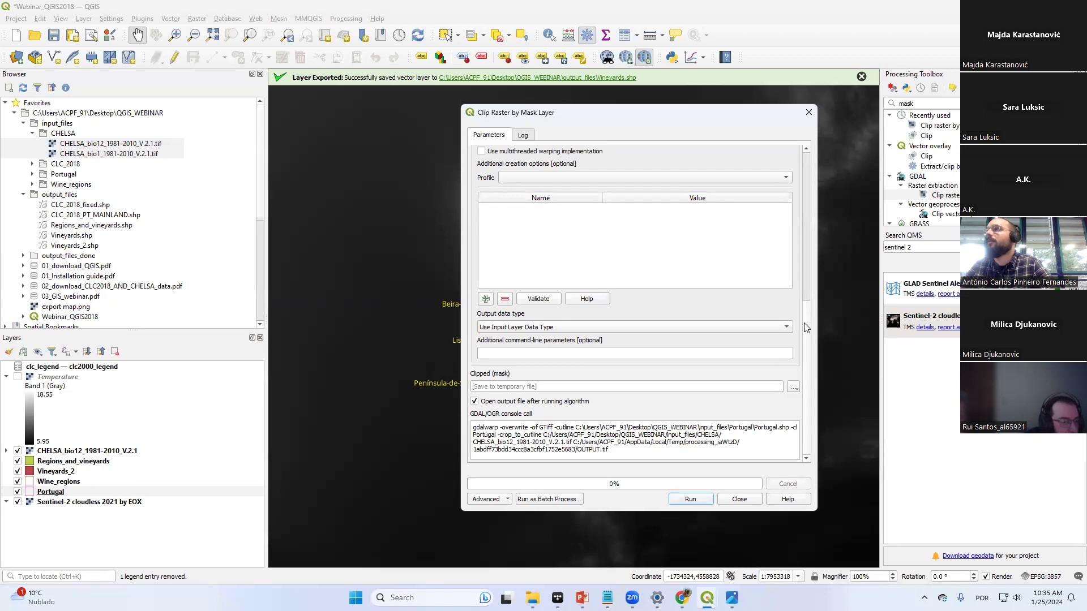
scroll(730, 294, up, 5)
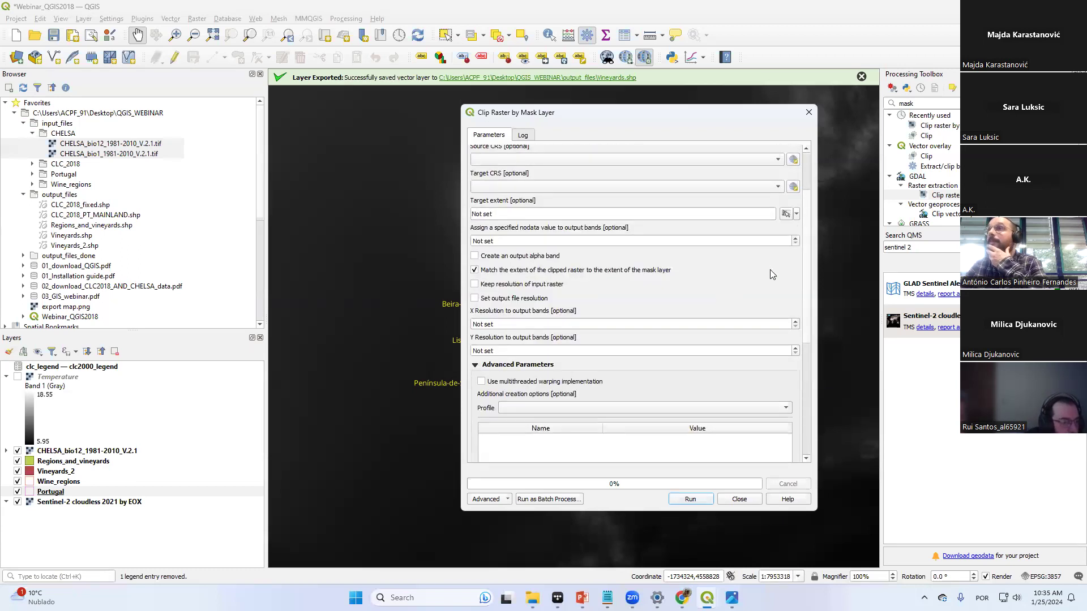
scroll(765, 269, up, 2)
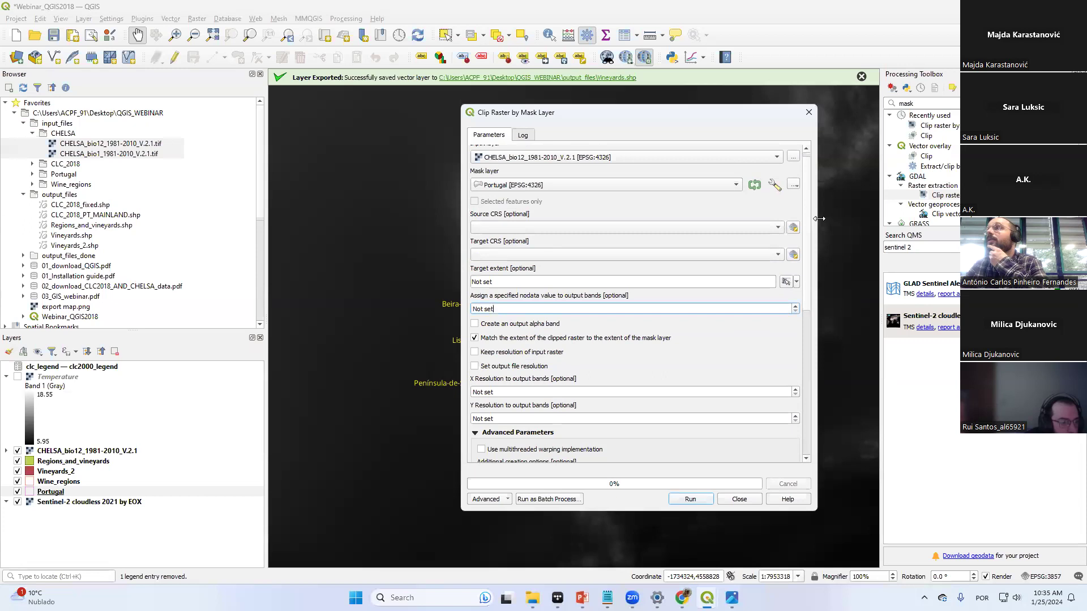
scroll(809, 221, down, 3)
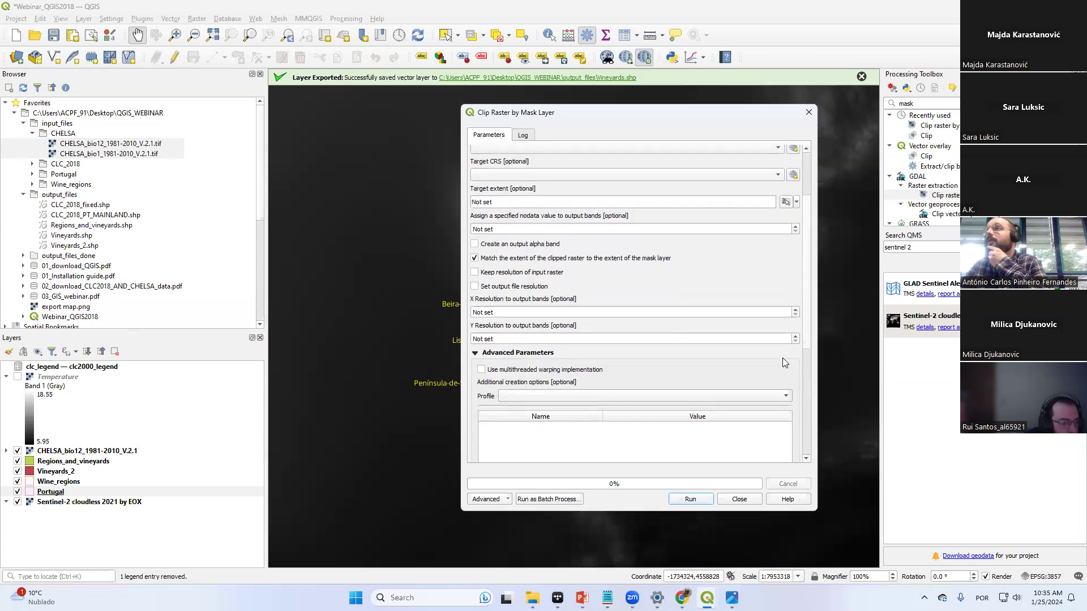
scroll(808, 239, up, 3)
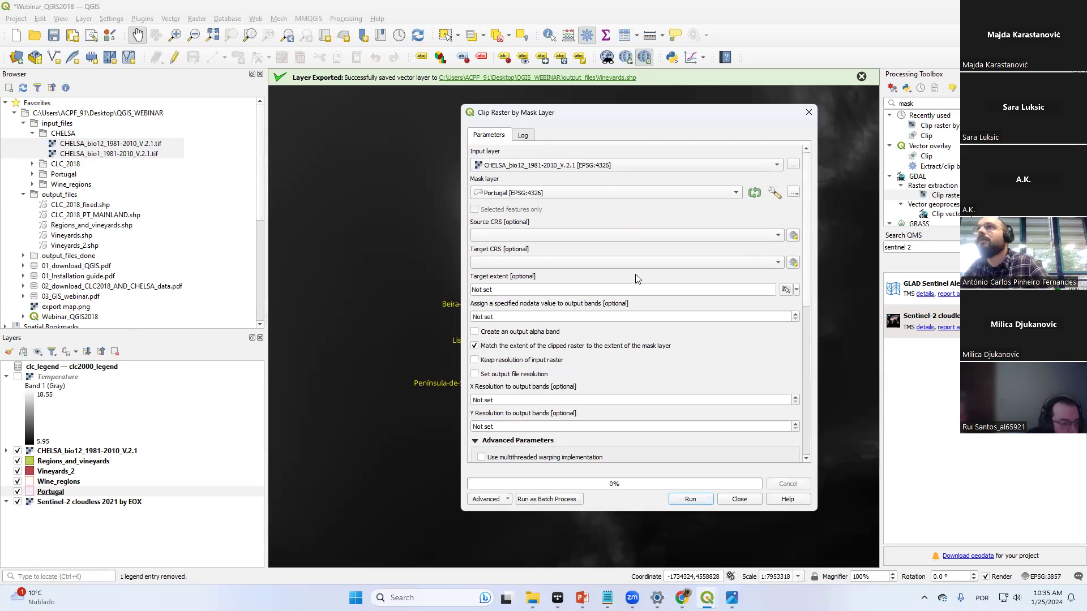
click(794, 318)
drag(806, 270, 803, 440)
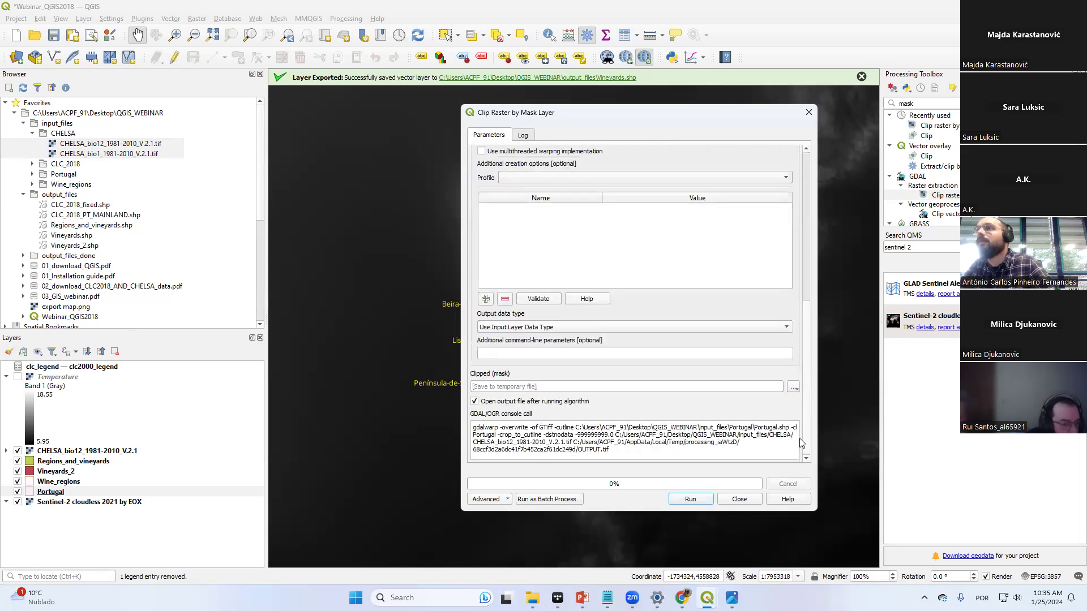
Set the clip output to a TIF file named Precipitation in the output_files folder and run the clip, closing its dialog
click(794, 386)
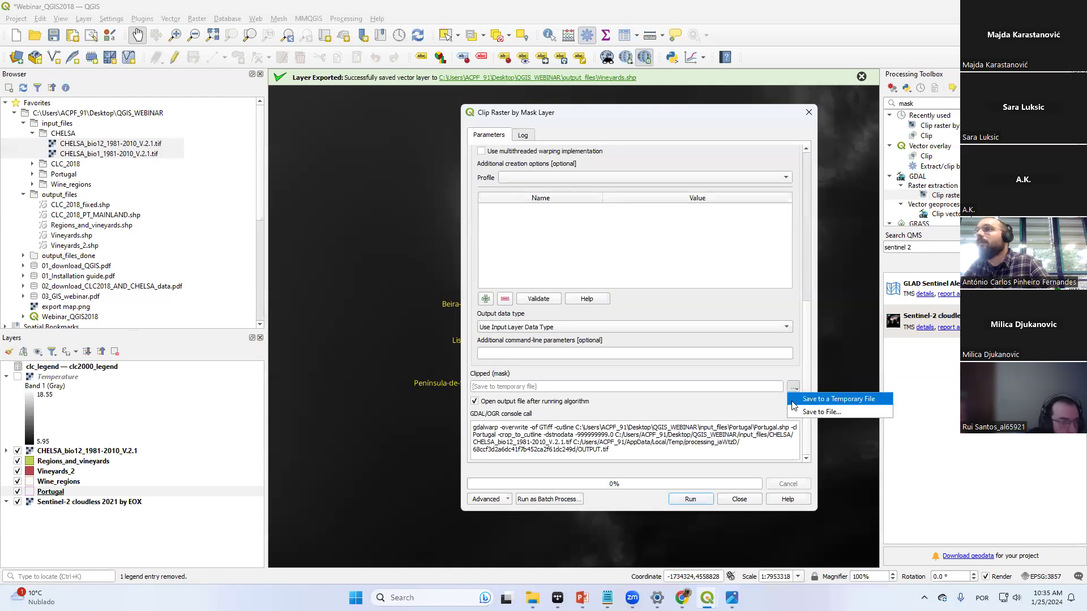
click(791, 401)
click(793, 387)
click(798, 408)
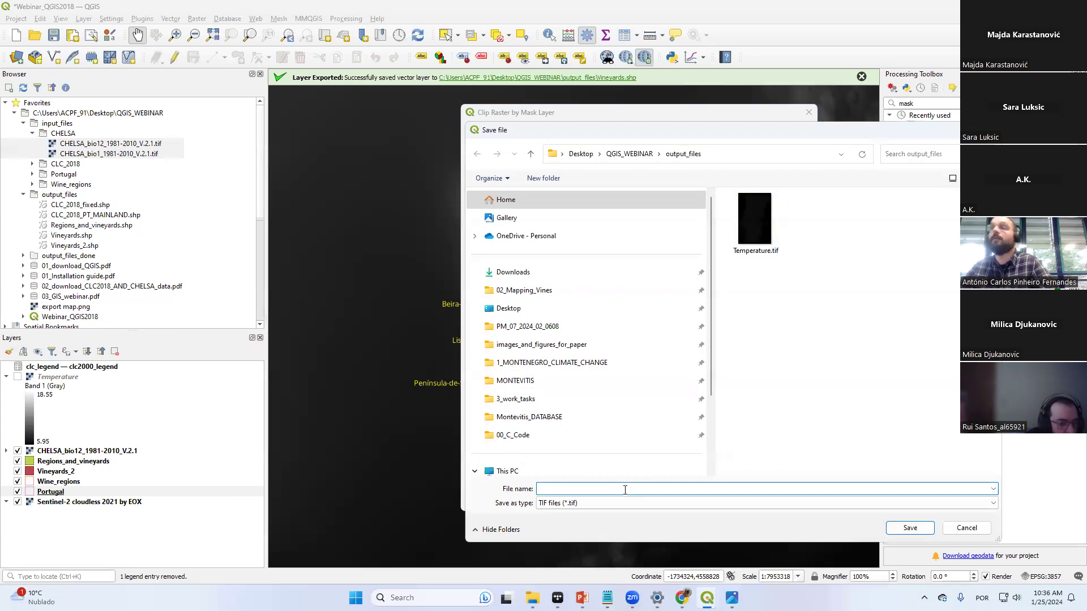
text(precipita)
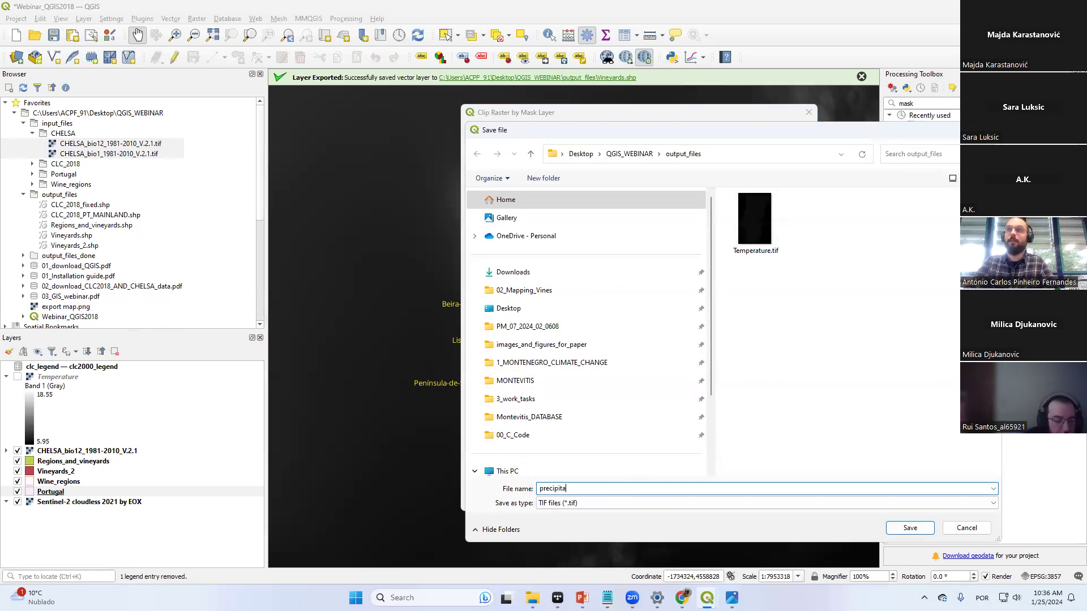
text(tion)
key(Home)
key(Delete)
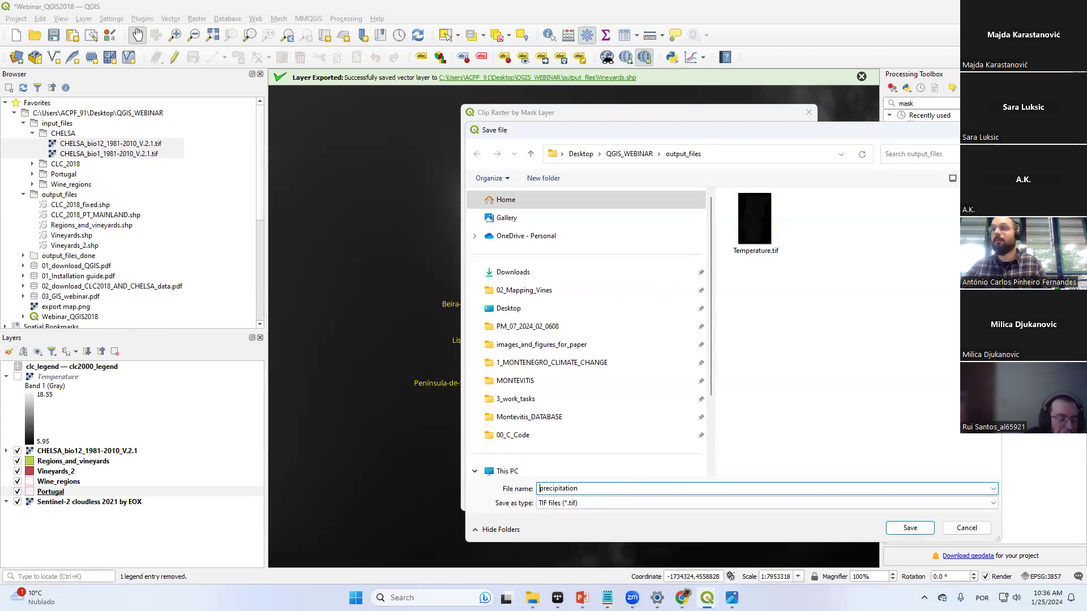
text(P)
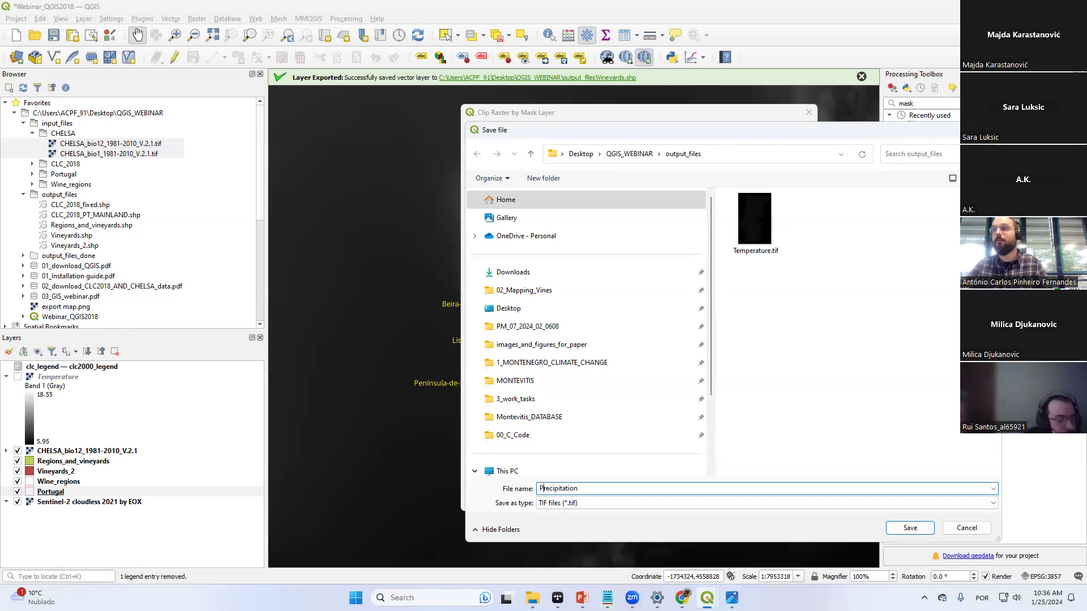
click(906, 527)
click(698, 503)
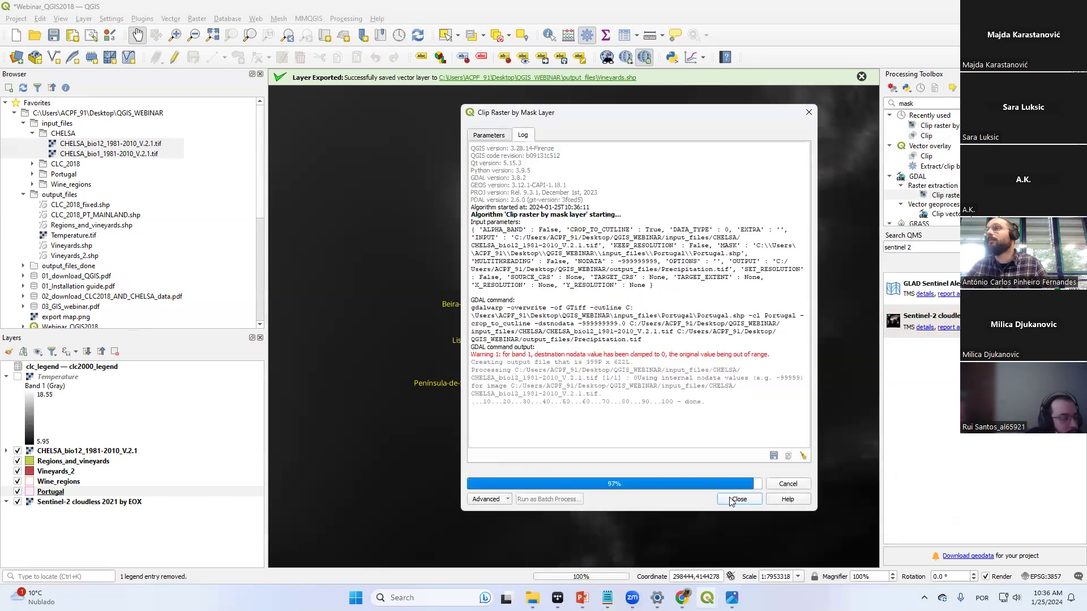
click(739, 500)
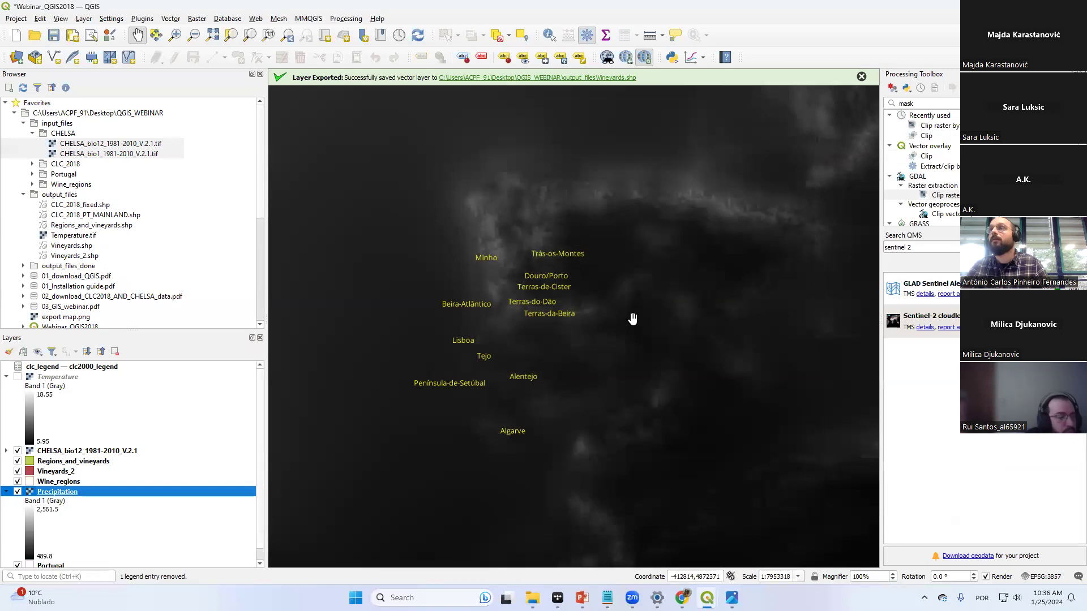
Remove the CHELSA_bio12_1981-2010_V.2.1 layer from the project and view the clipped Precipitation raster over Portugal
scroll(631, 317, down, 1)
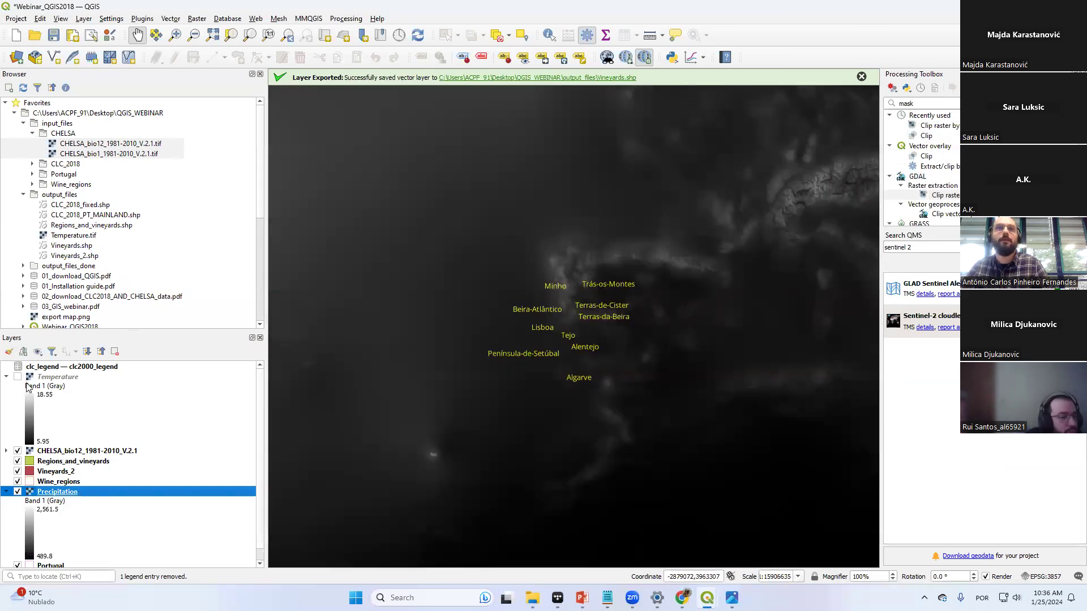
right_click(51, 451)
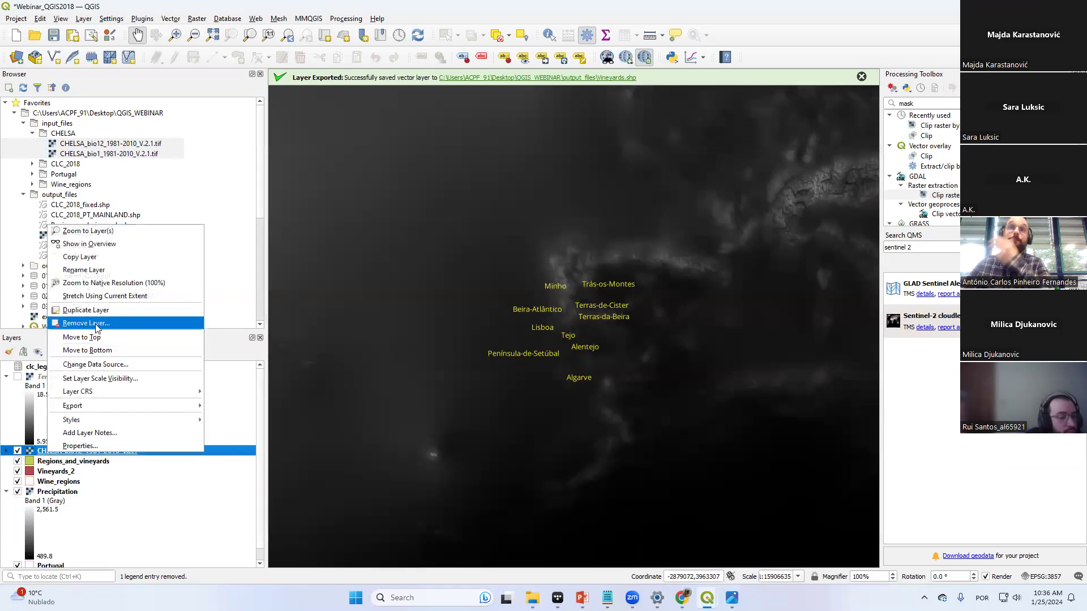
click(97, 327)
key(Return)
scroll(458, 342, up, 2)
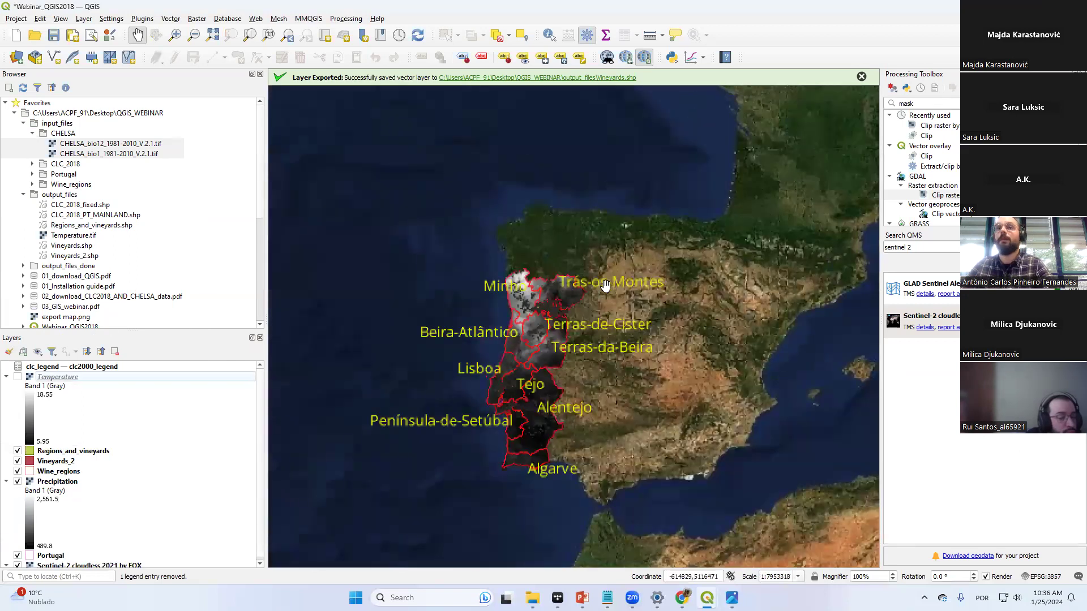
drag(459, 342, 481, 318)
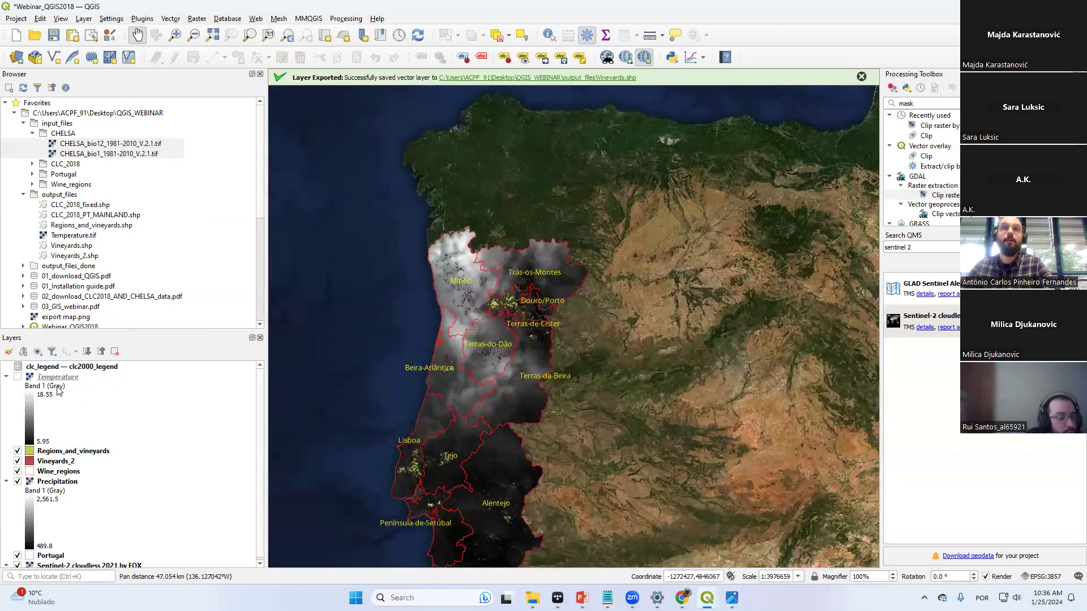
Move the Precipitation layer above Temperature in the layer order and make the Temperature layer visible
click(38, 484)
drag(47, 433, 27, 375)
click(17, 386)
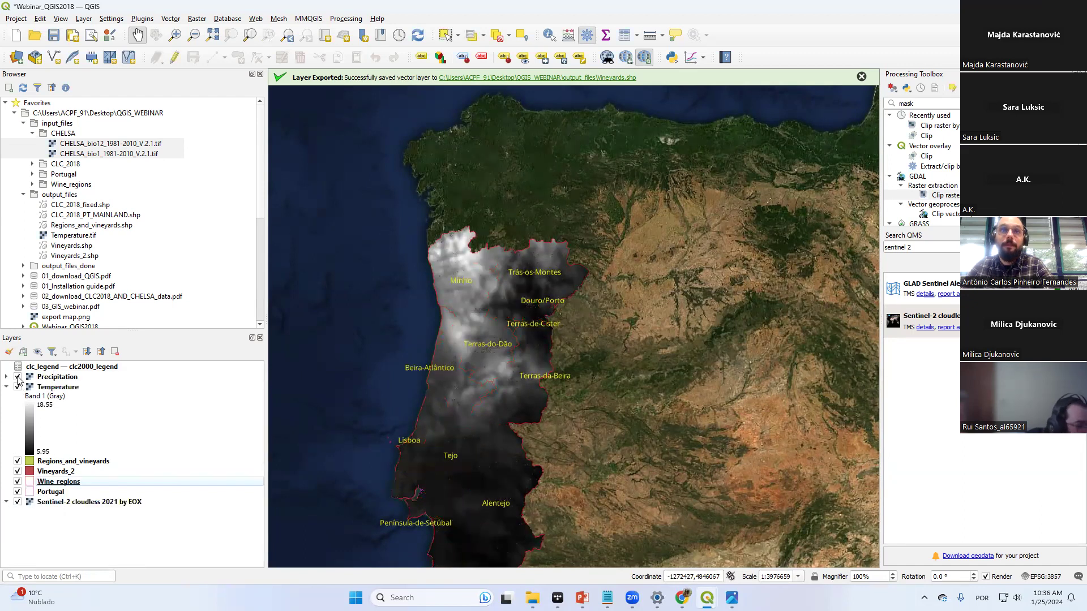
Toggle the Precipitation layer off and on to compare it with Temperature, and inspect its legend range
click(18, 377)
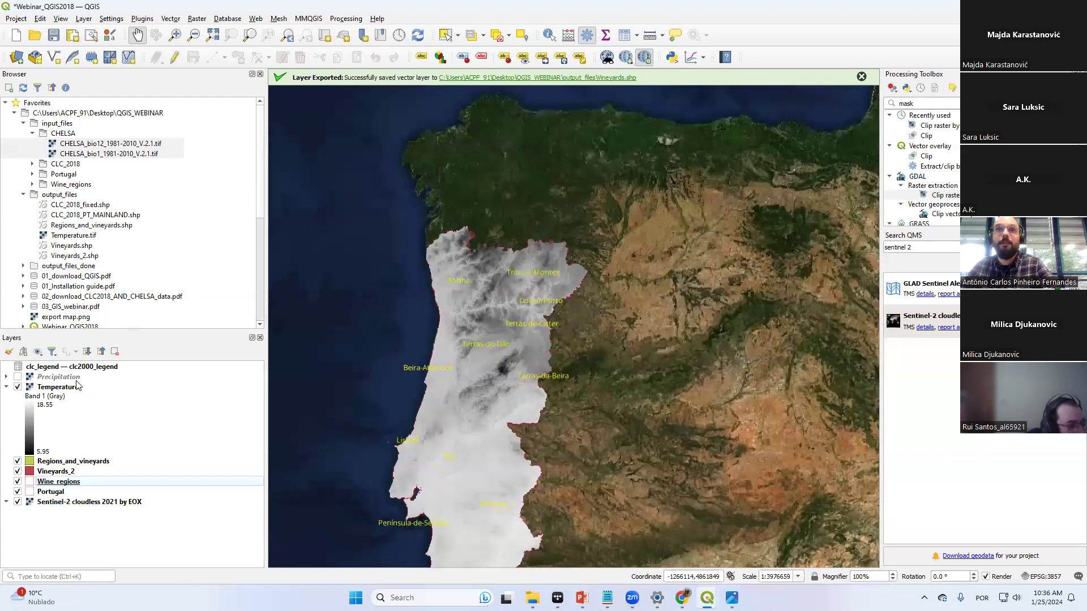
click(6, 378)
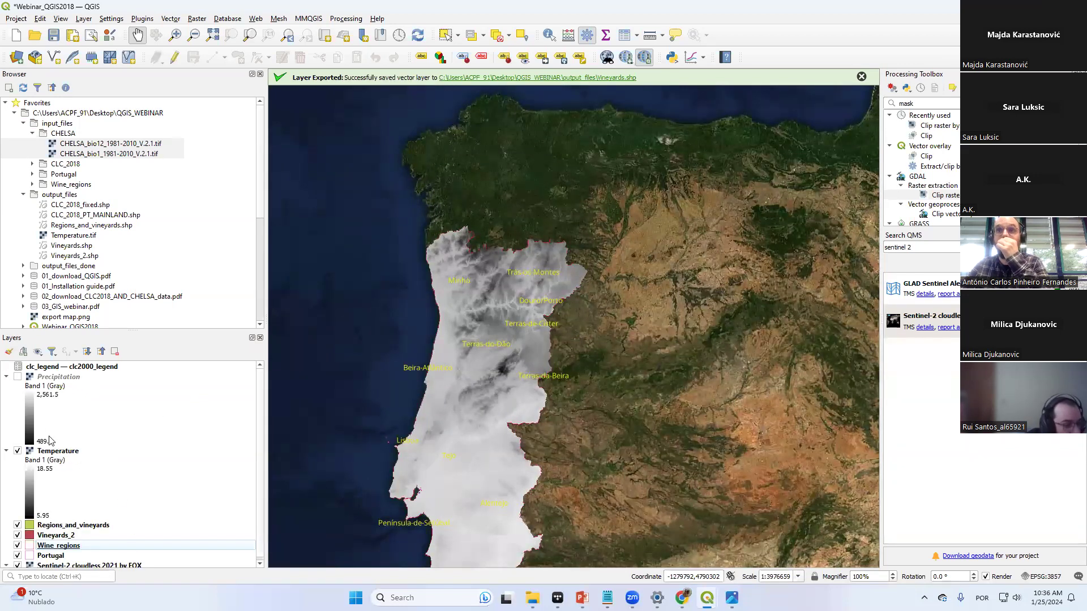
click(6, 377)
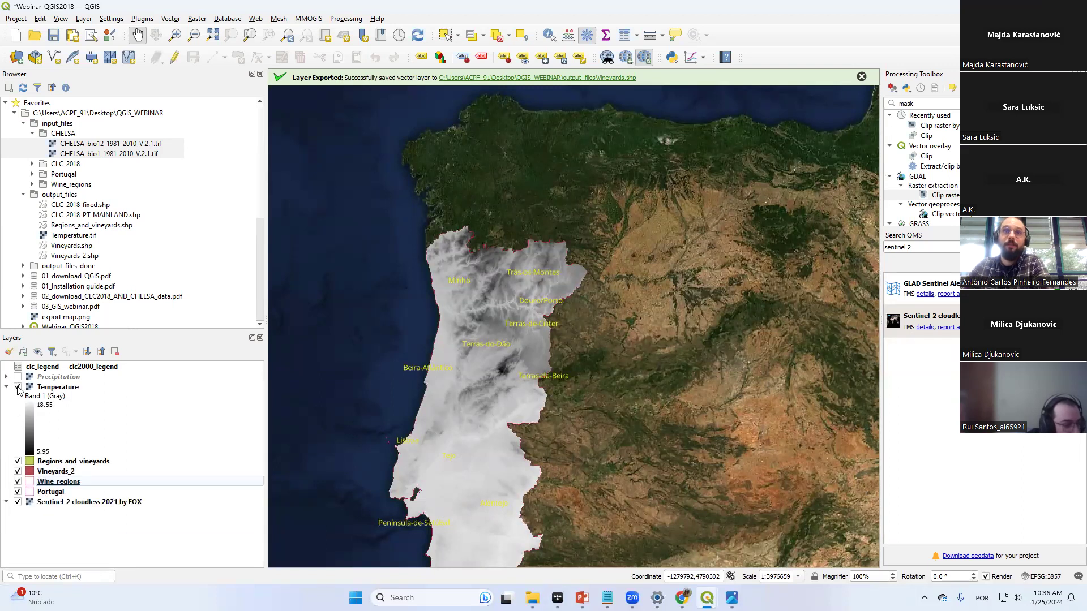
click(18, 377)
Open the Precipitation layer's symbology properties and set its render type to Singleband pseudocolor
right_click(42, 379)
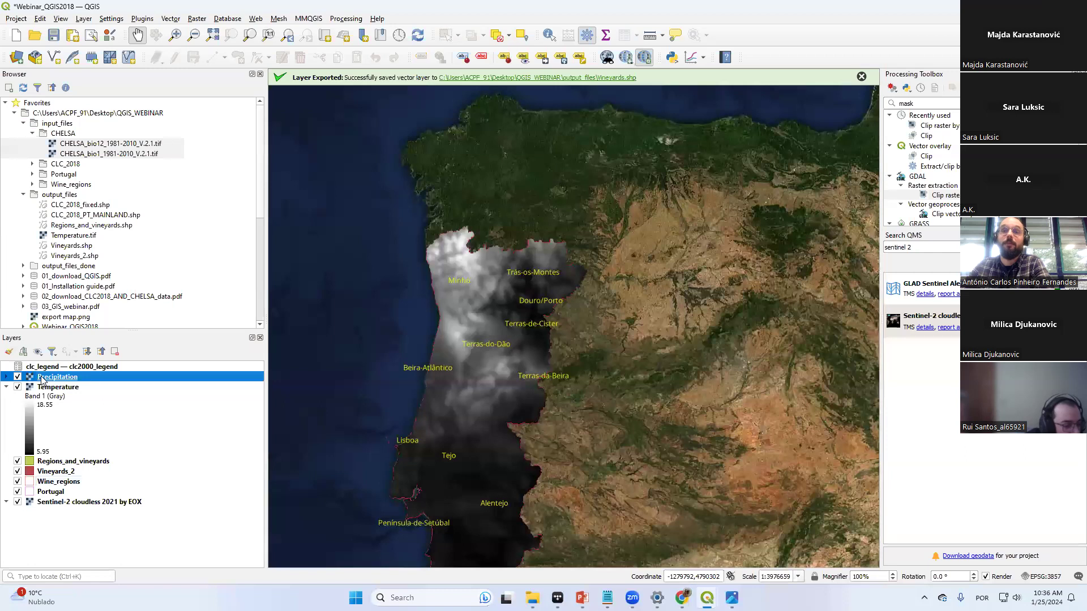
click(73, 598)
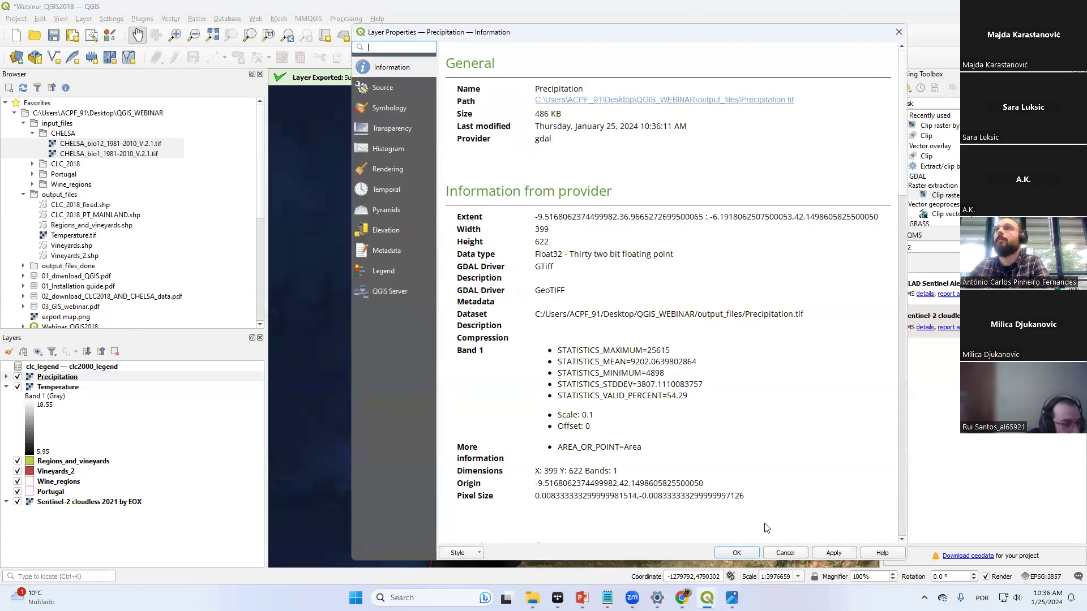
click(399, 113)
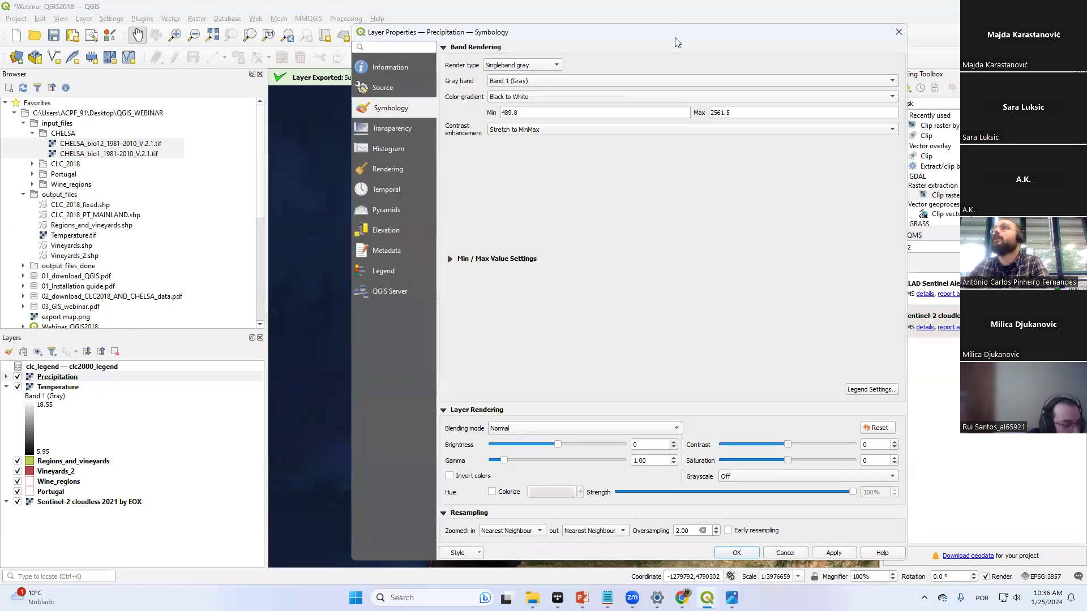
drag(627, 6, 601, 69)
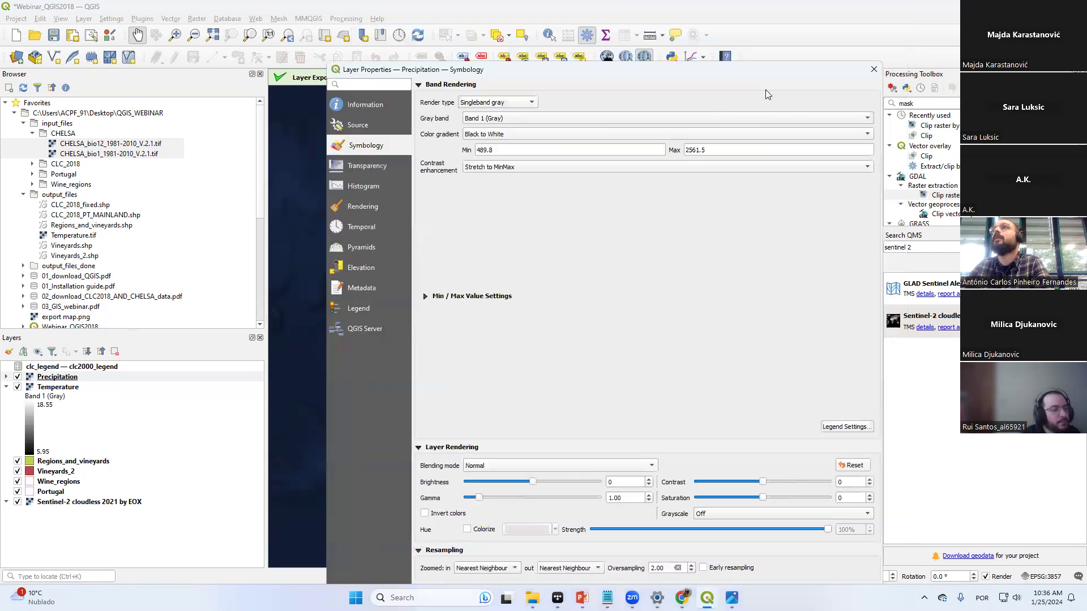
click(518, 102)
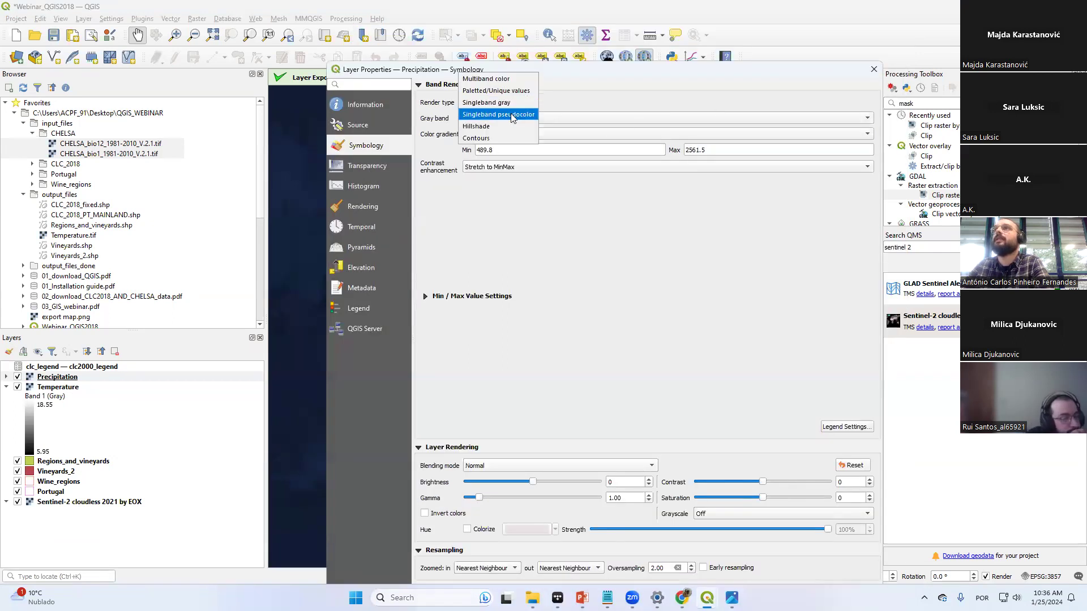
click(498, 115)
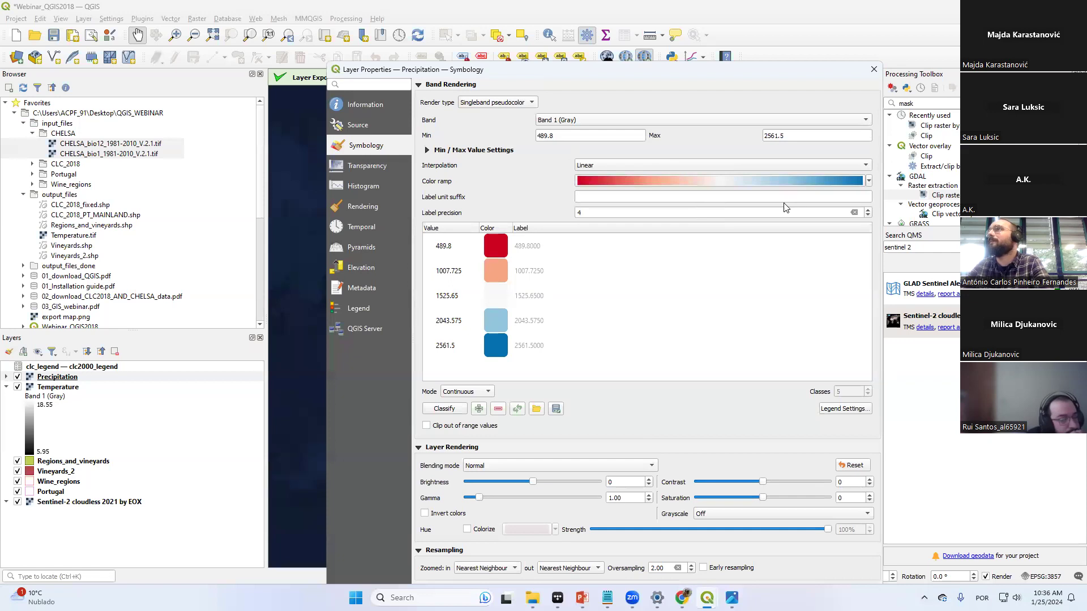
Keep Linear interpolation and Continuous mode for the red-to-blue color ramp and apply the symbology to the Precipitation layer
click(744, 165)
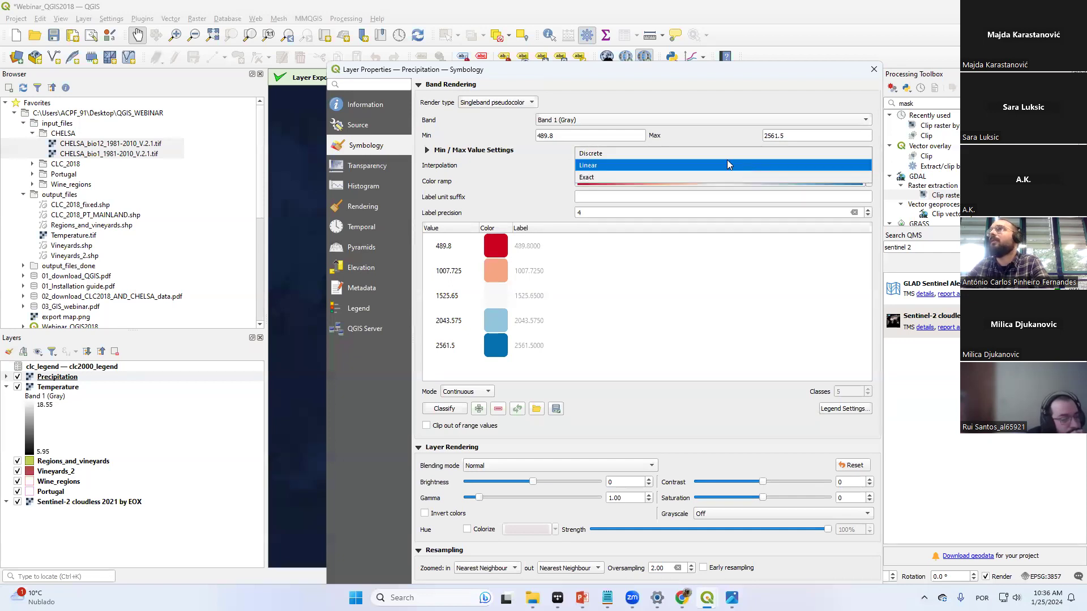
click(709, 169)
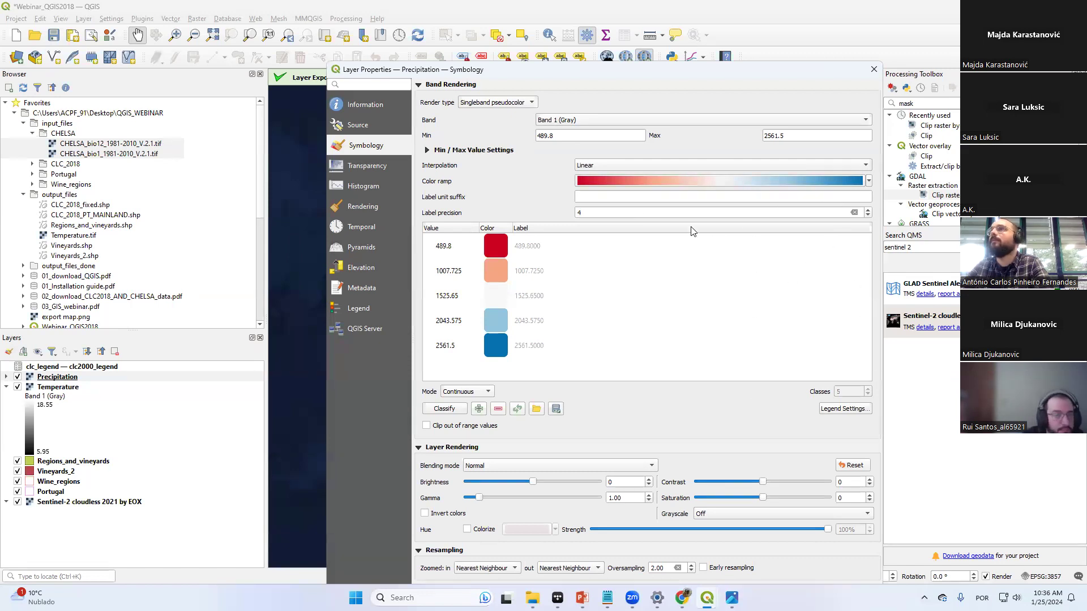
click(481, 396)
click(481, 395)
click(470, 397)
click(470, 393)
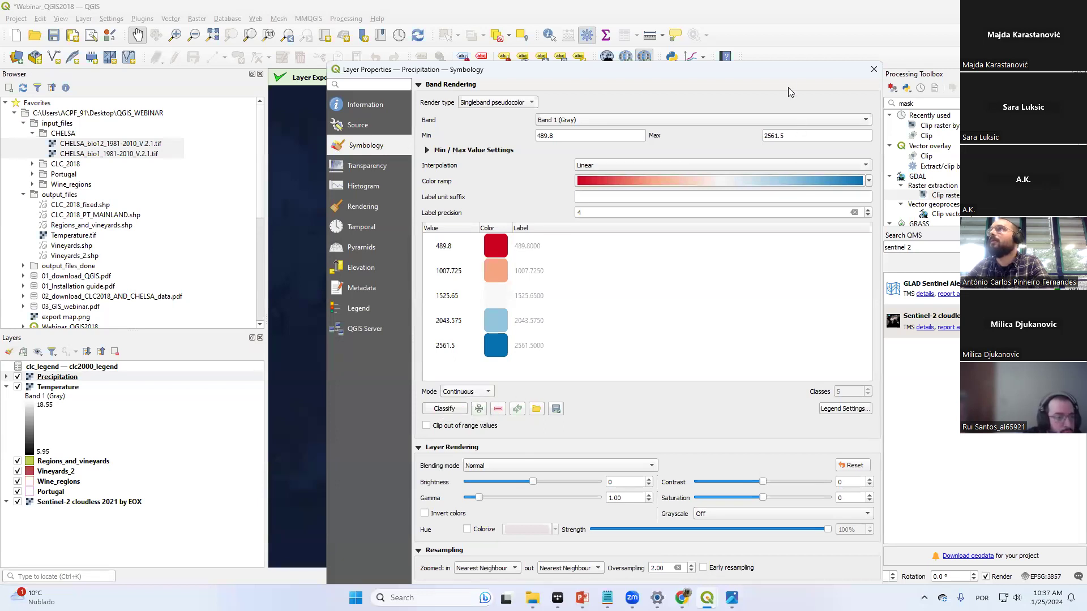
drag(791, 68, 799, 48)
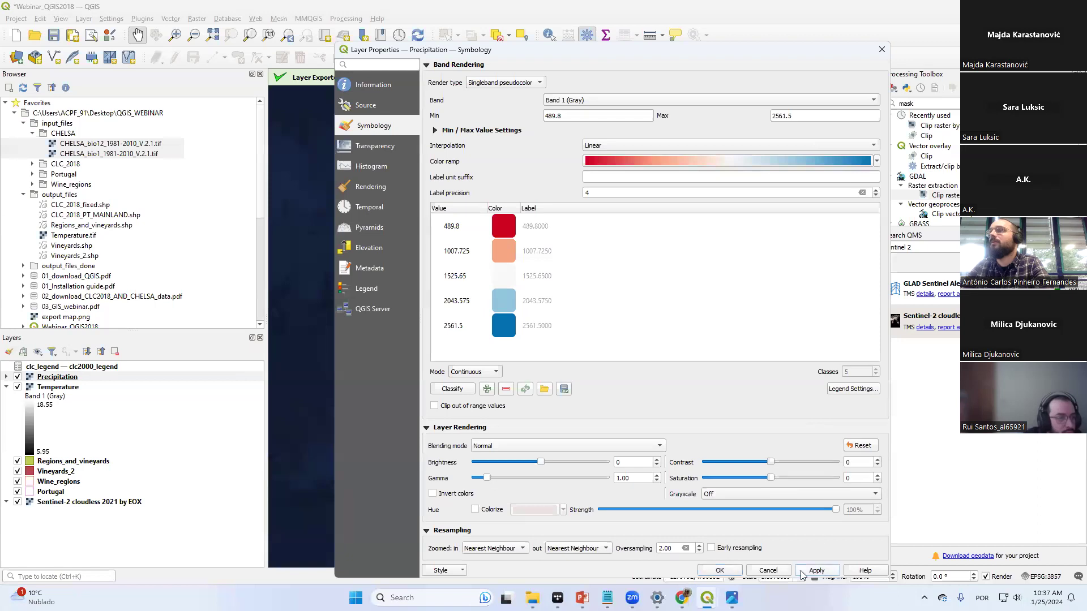
click(719, 570)
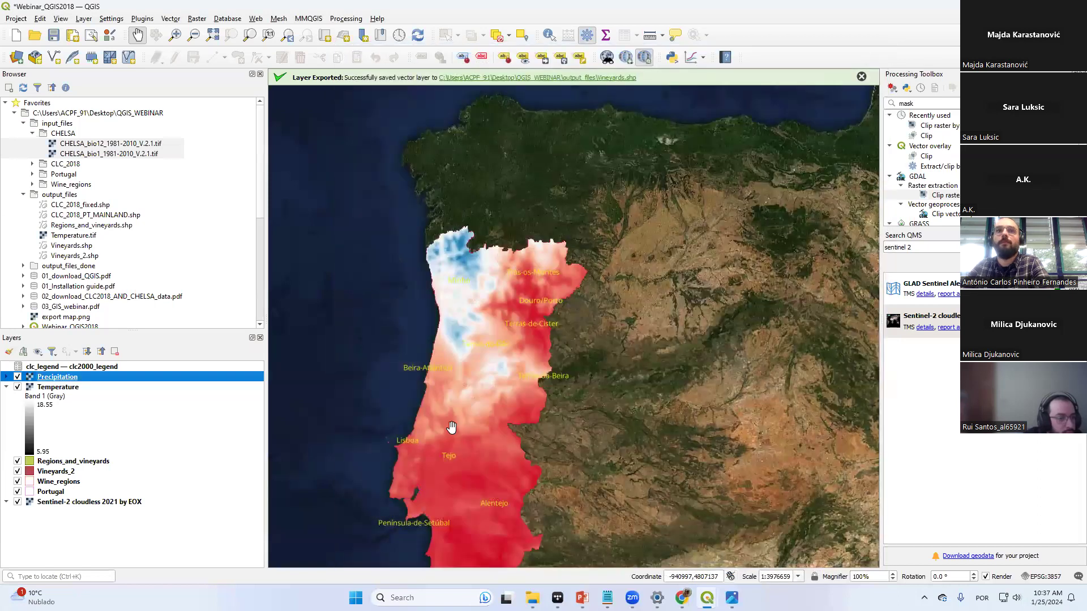
Expand the Precipitation layer's legend and examine its color distribution across mainland Portugal down to the Algarve
click(6, 377)
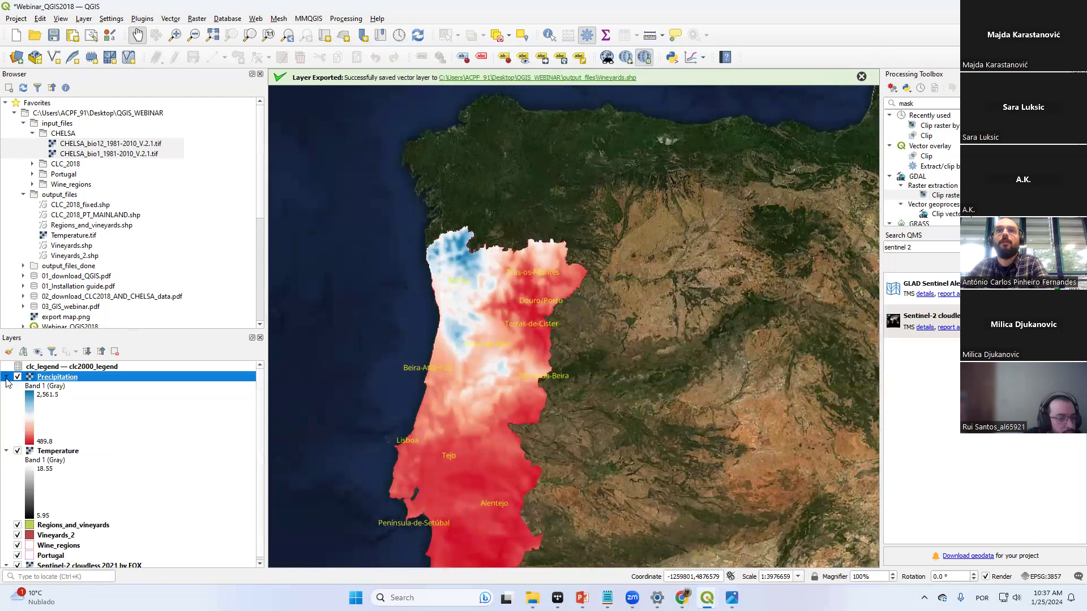
drag(449, 363, 467, 276)
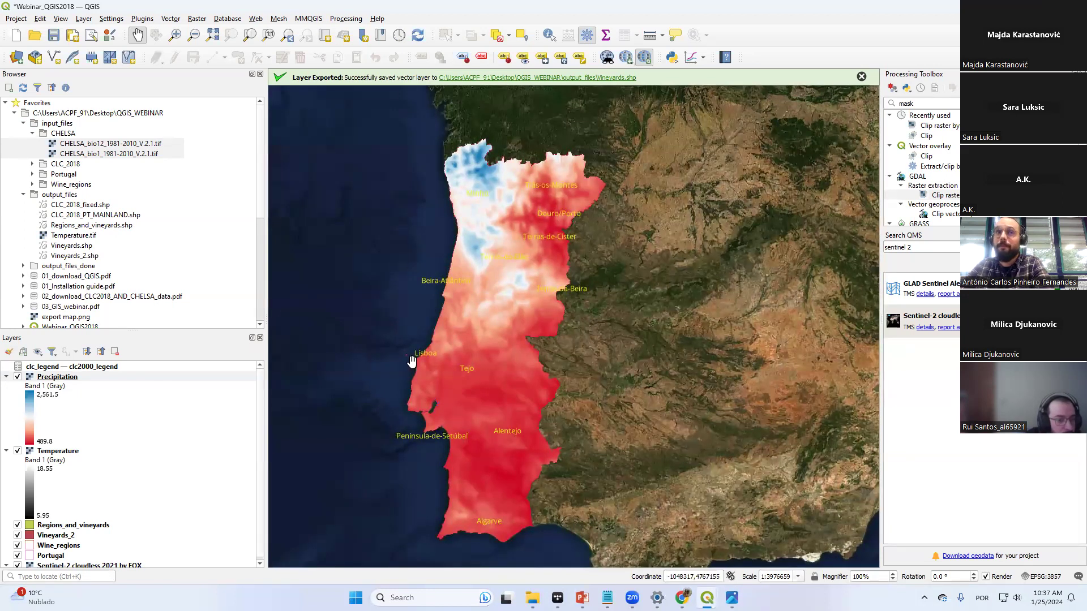
click(7, 378)
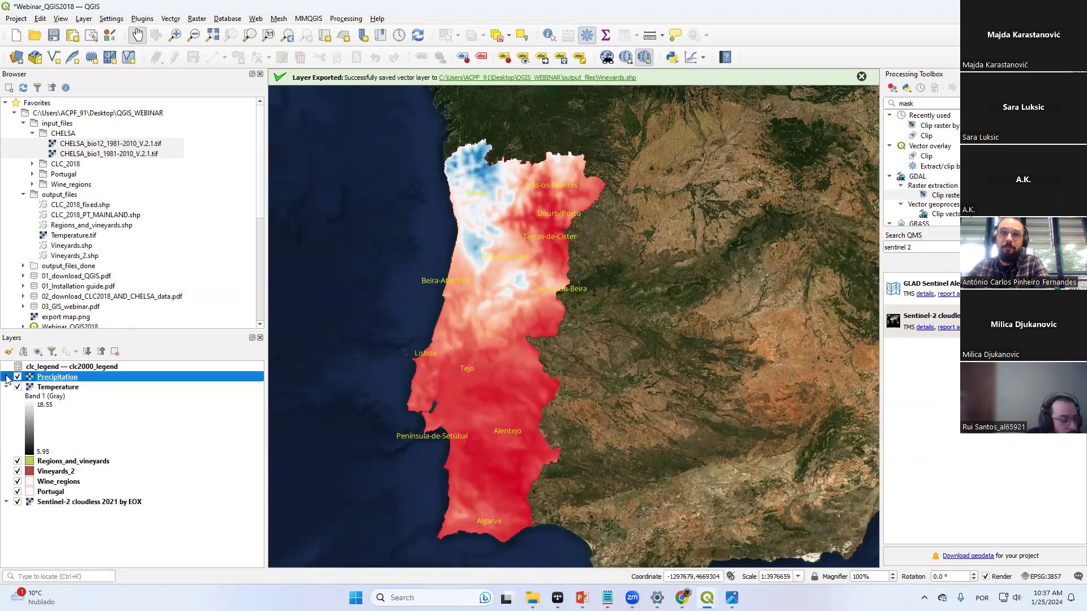
click(7, 378)
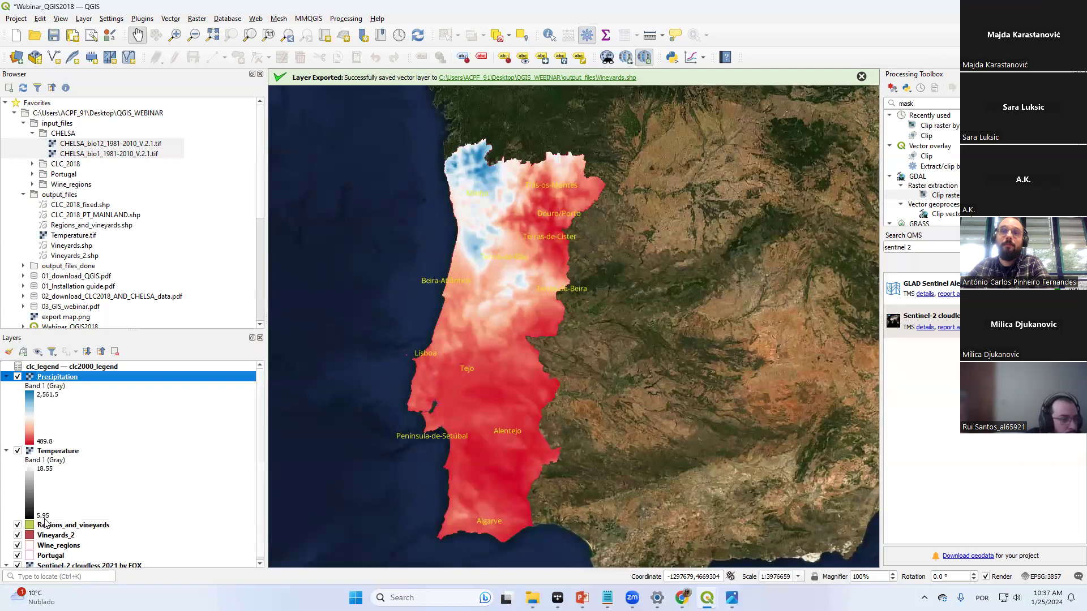
Move the Temperature layer above Precipitation in the layer order and expand its legend
drag(40, 454, 61, 378)
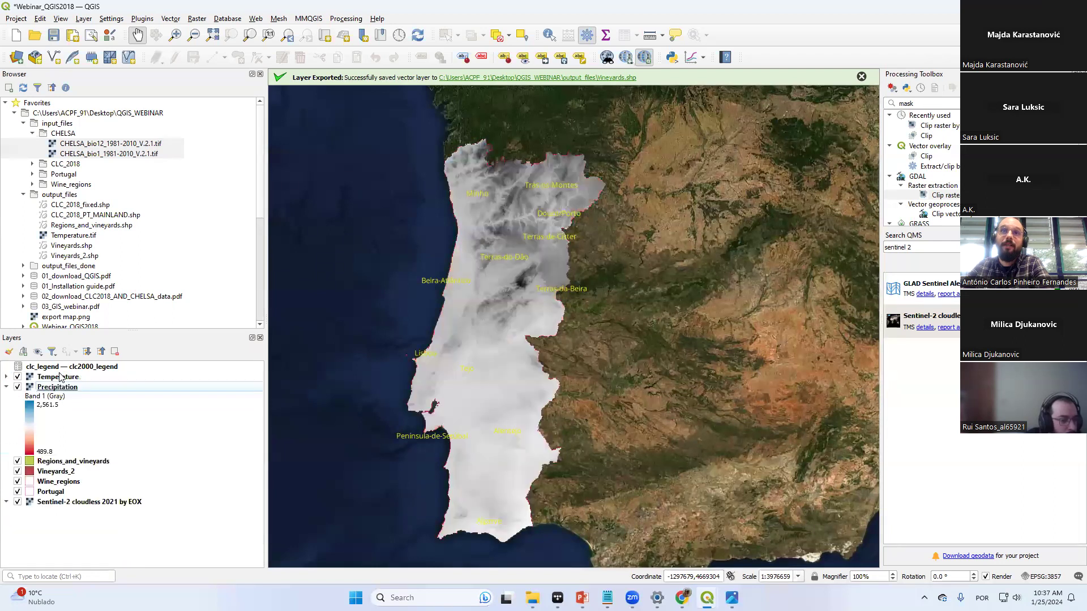
click(5, 378)
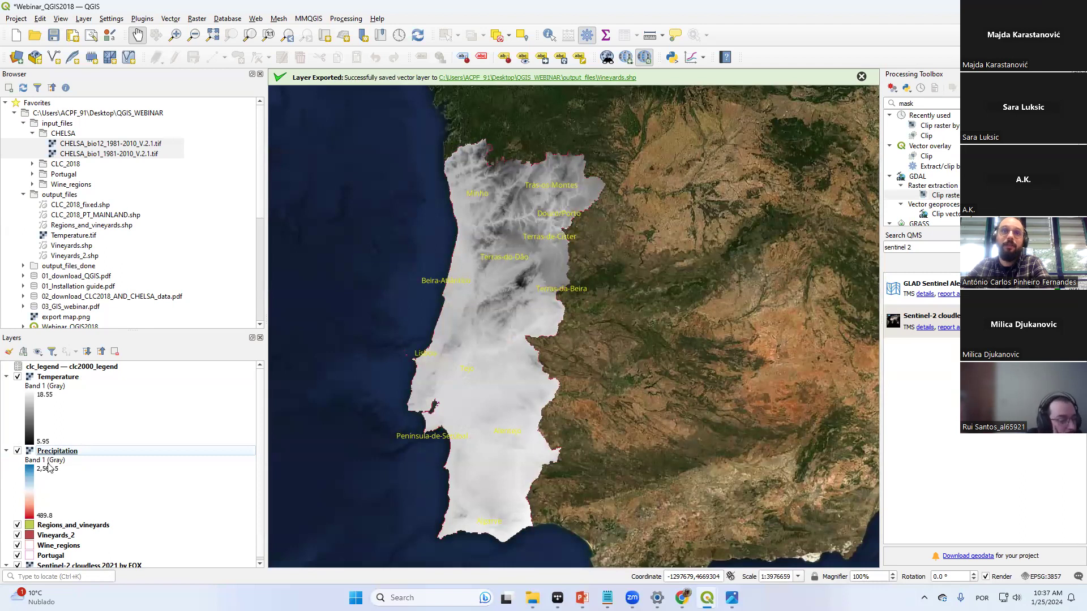
right_click(60, 377)
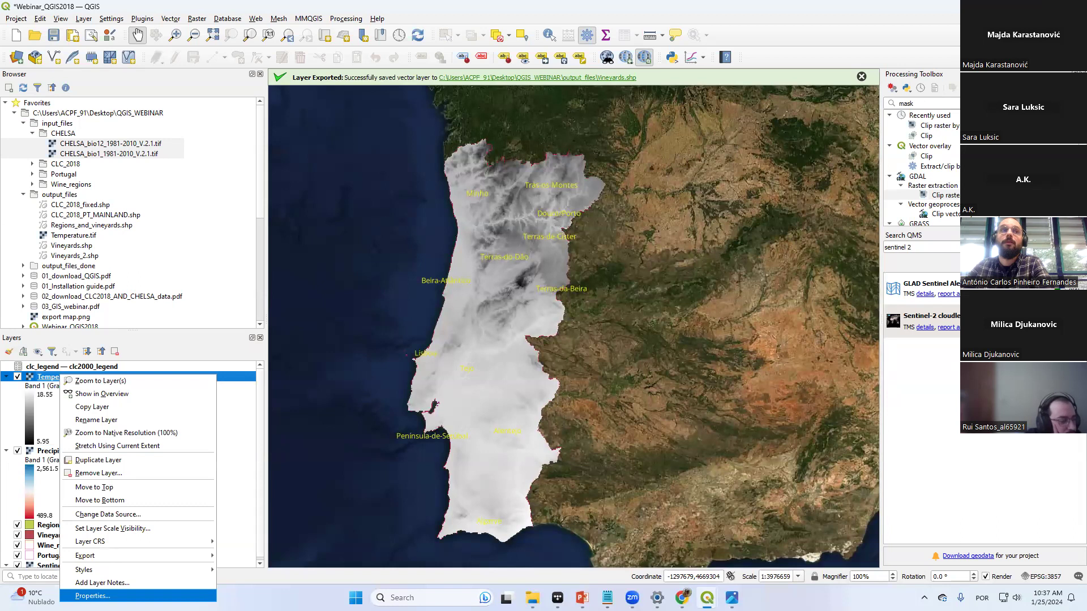
click(153, 346)
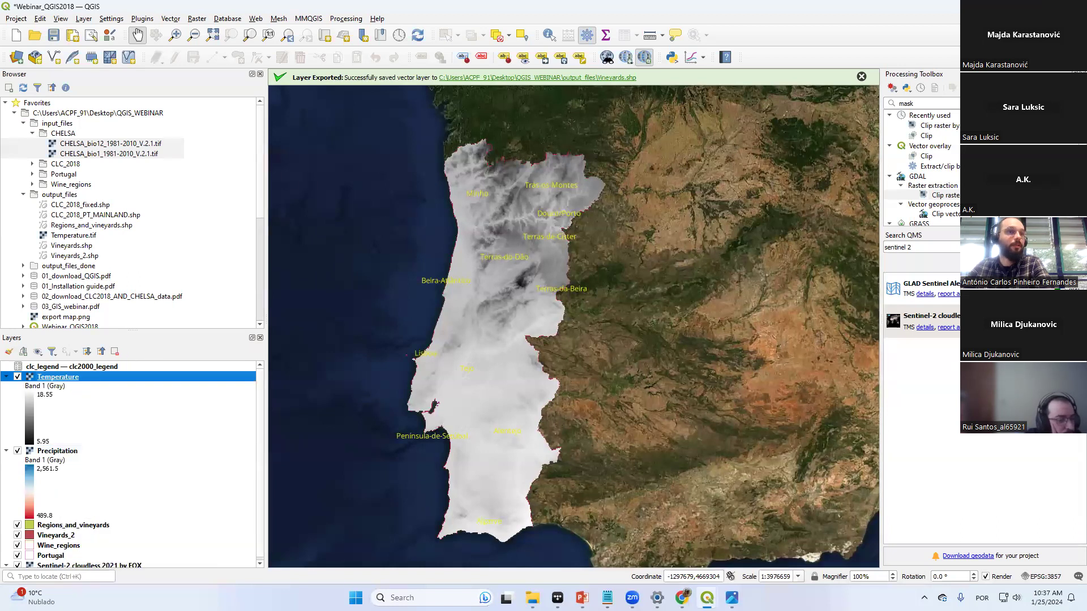
Switch to the PowerPoint slides, review the instructions for raster symbology with temperature by classes, and return to QGIS
key(alt+Tab)
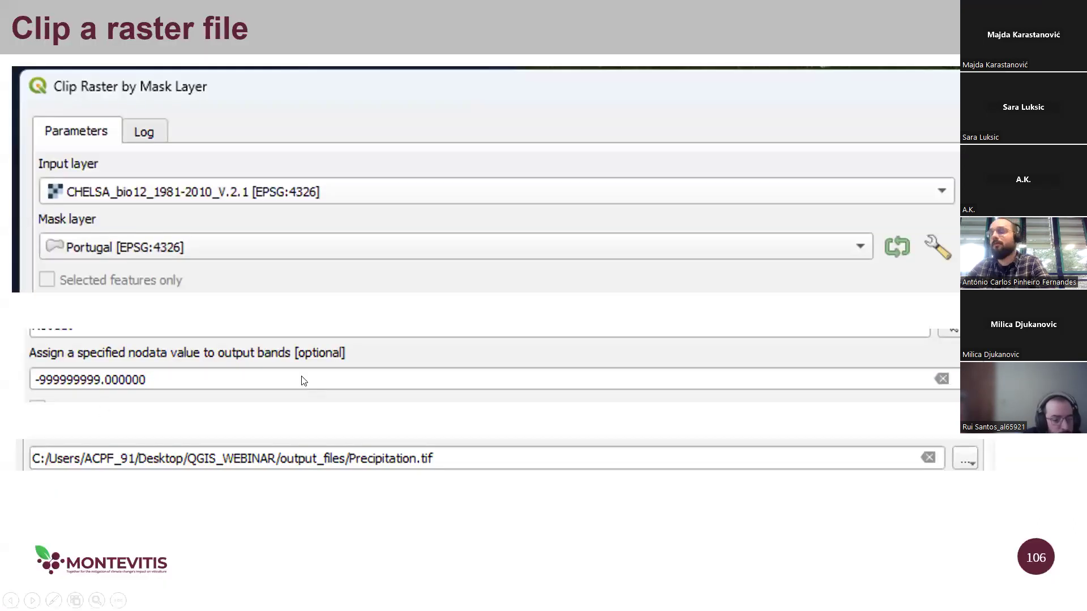
key(Right)
key(Right)
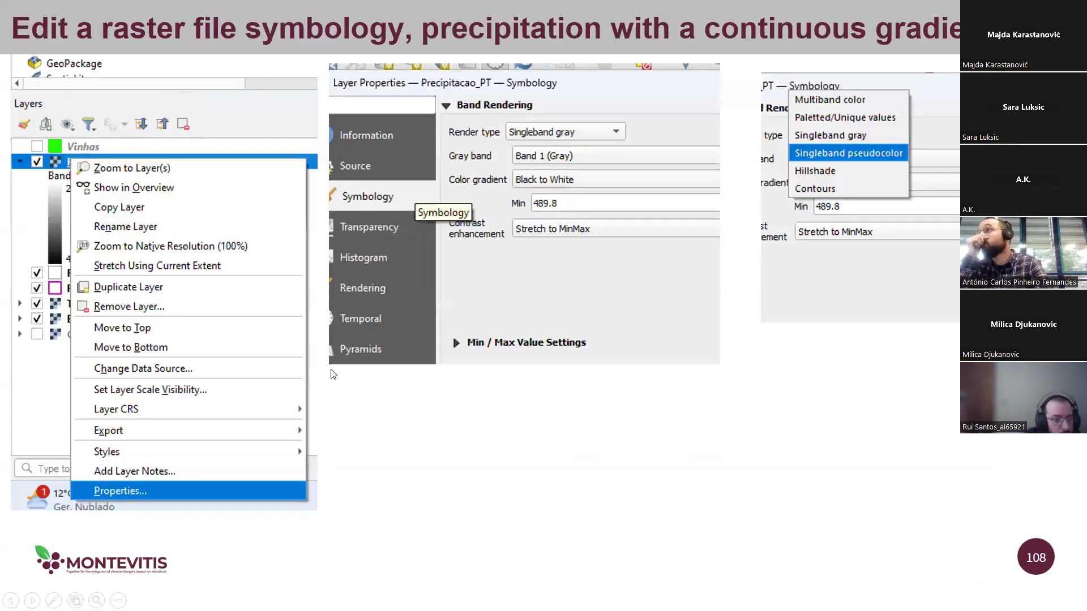
key(Right)
key(Right)
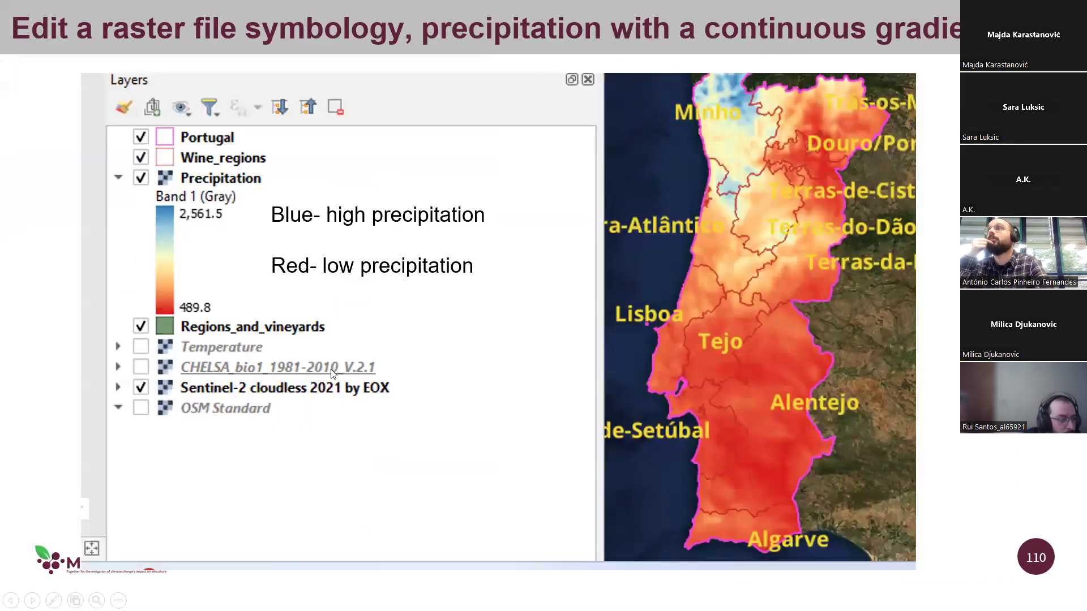
key(Right)
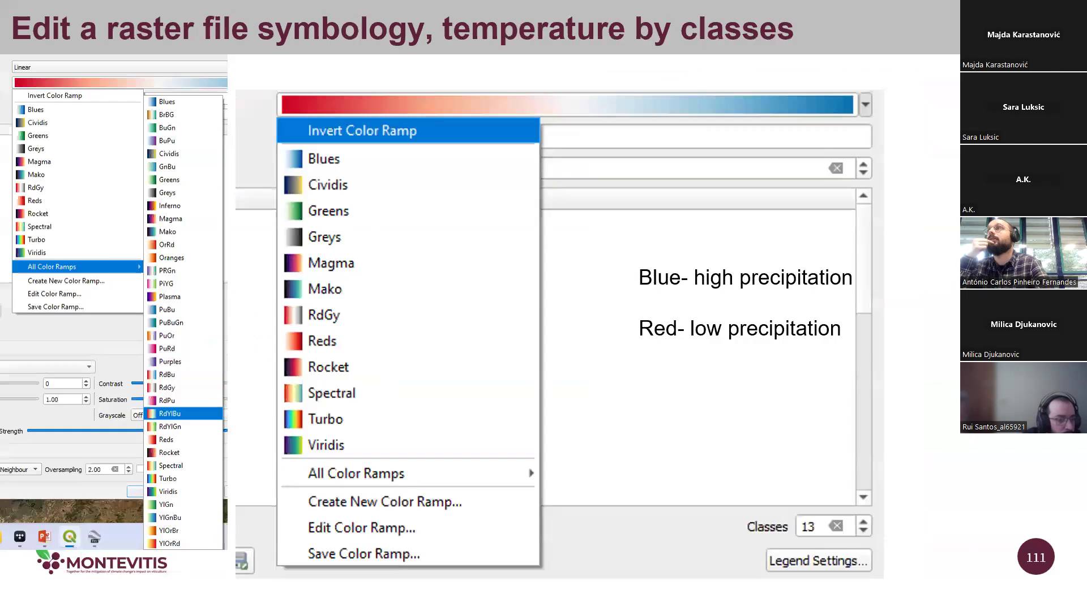
key(Right)
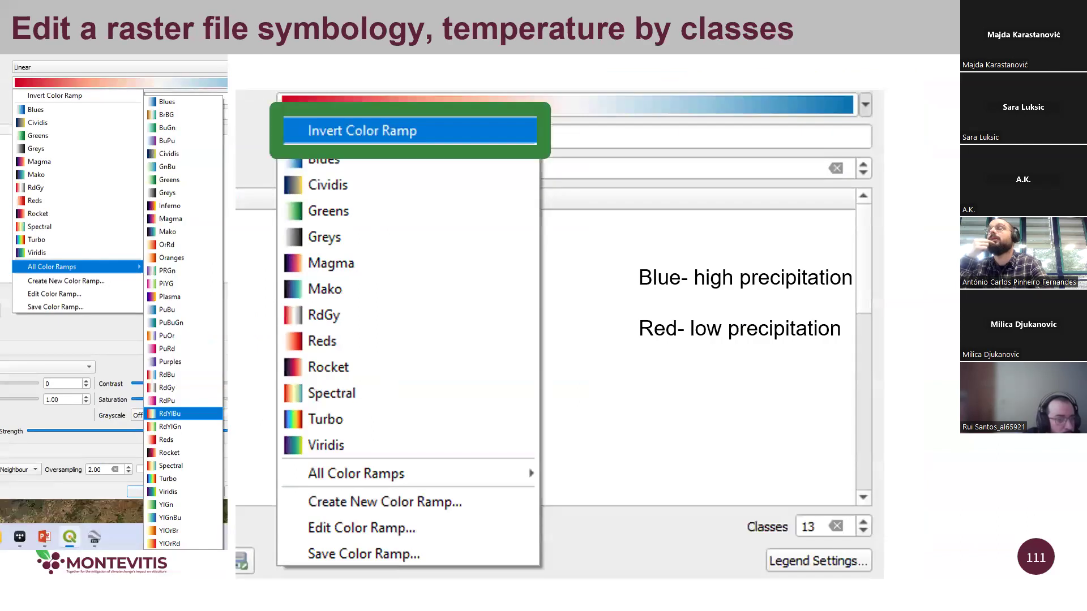
key(Right)
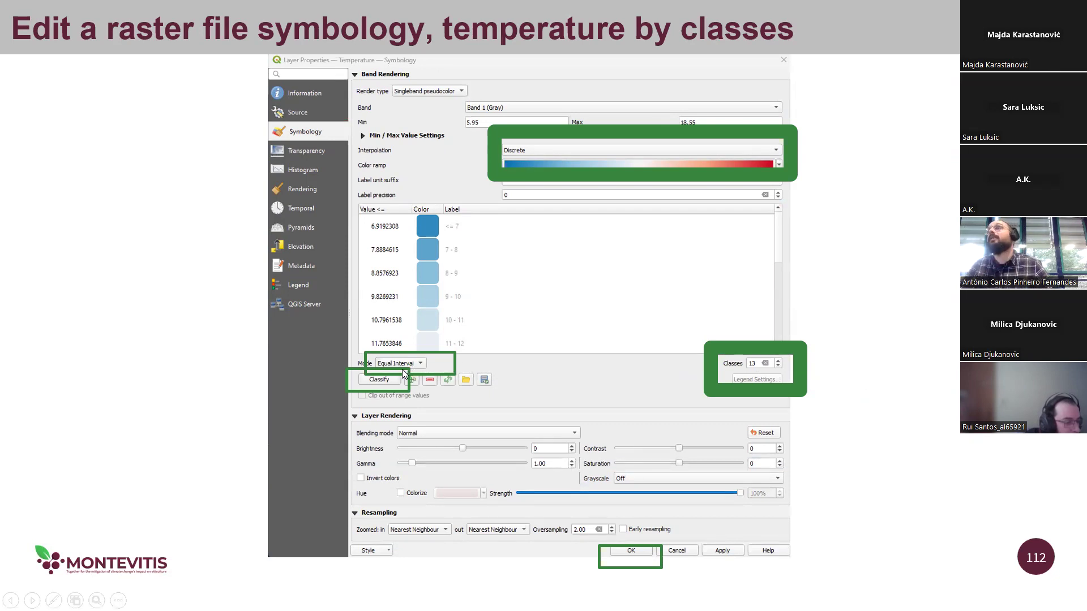
key(alt+Tab)
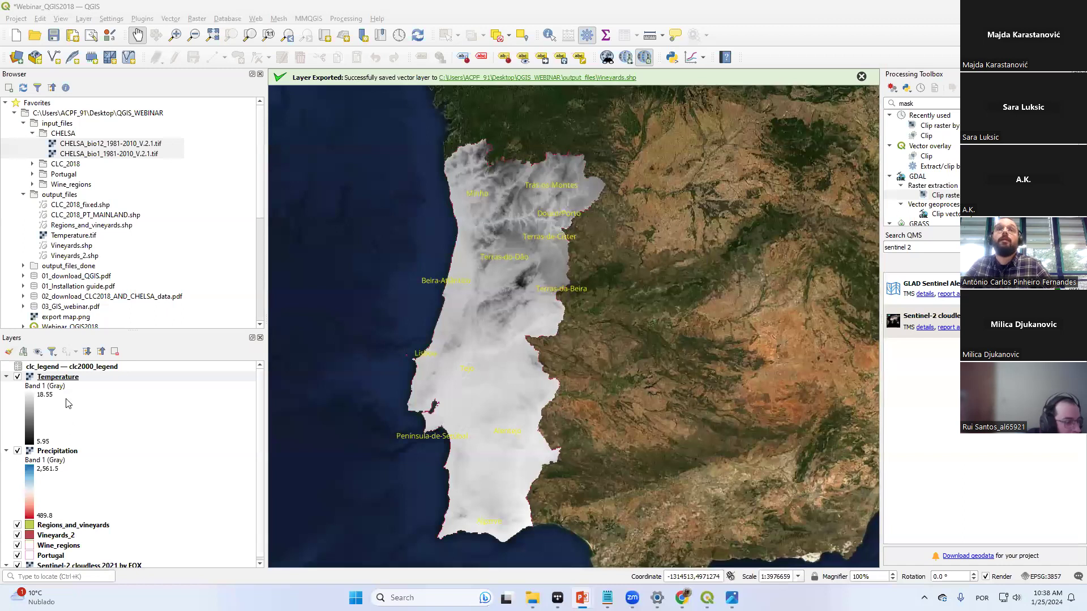
Open the Temperature layer's symbology properties and set Singleband pseudocolor rendering with Discrete interpolation
right_click(67, 376)
click(164, 595)
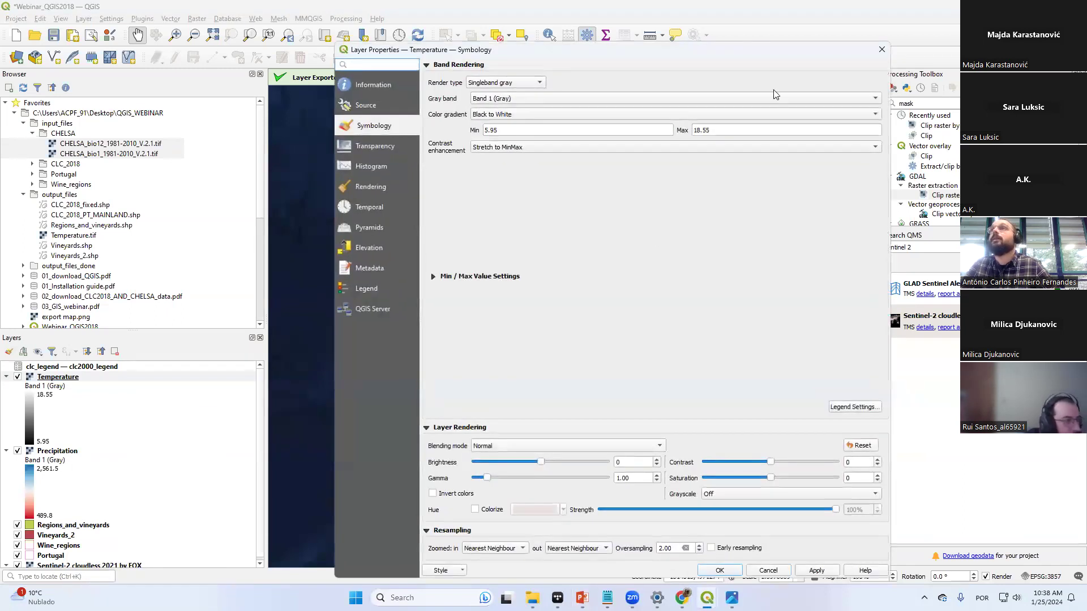
click(504, 127)
click(508, 141)
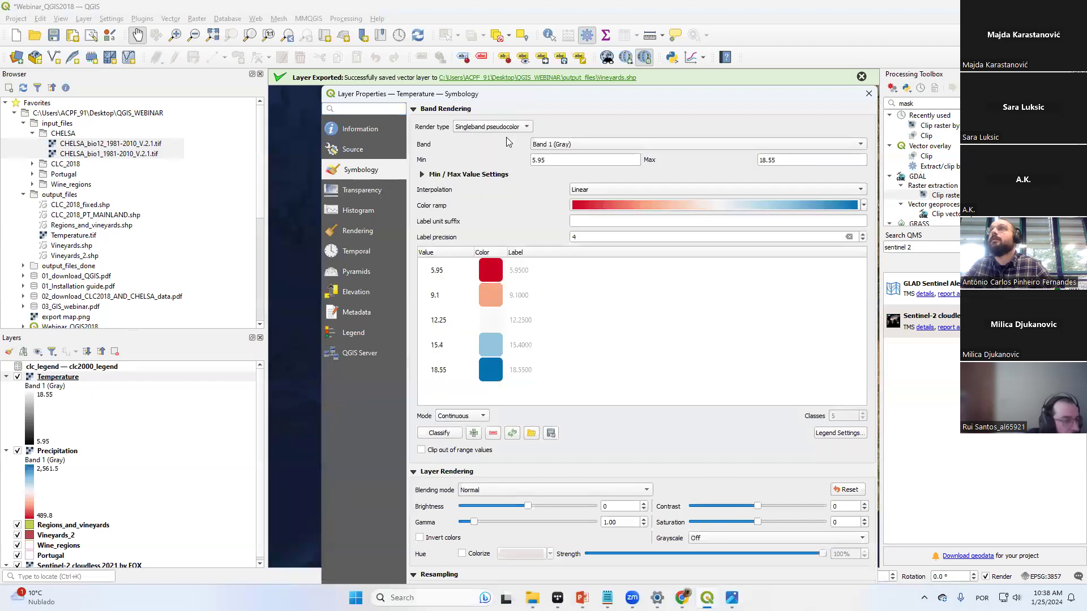
click(590, 190)
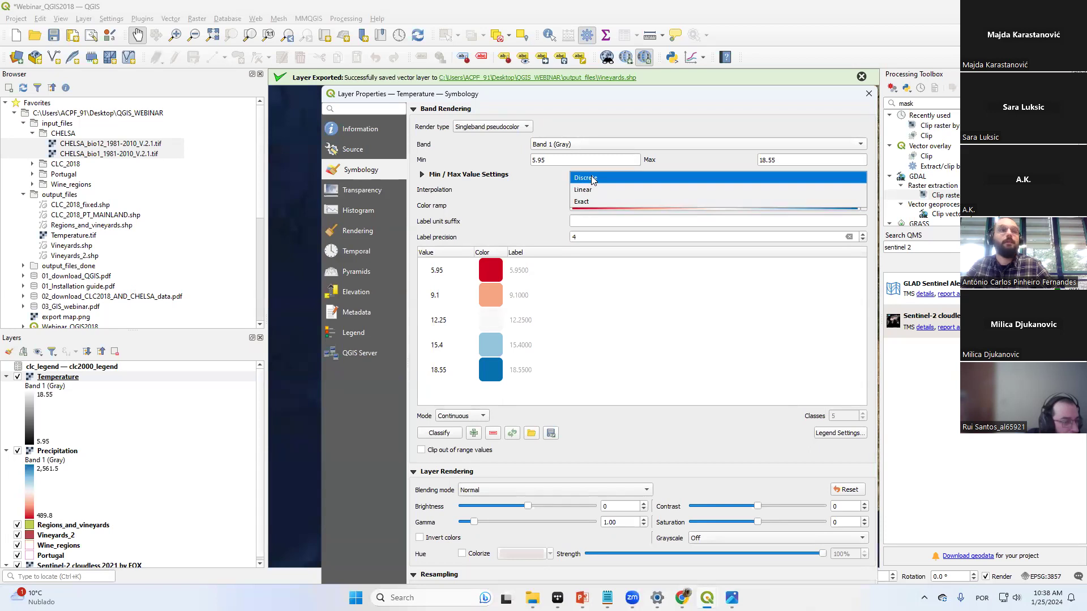
click(593, 179)
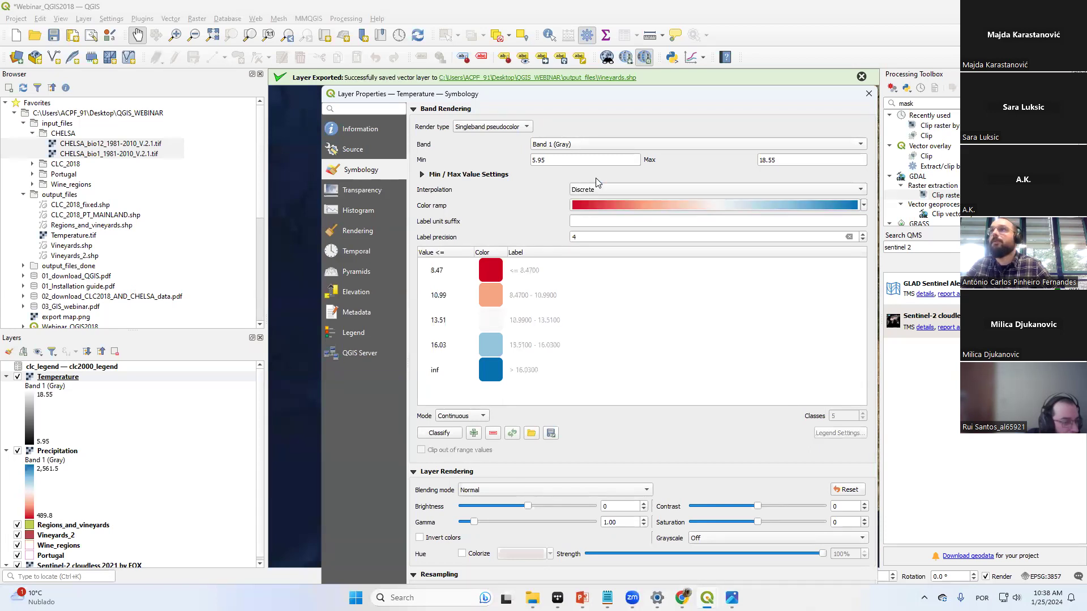
Set the label precision to 0 and classify the Temperature layer in Equal Interval mode with 13 classes
click(630, 240)
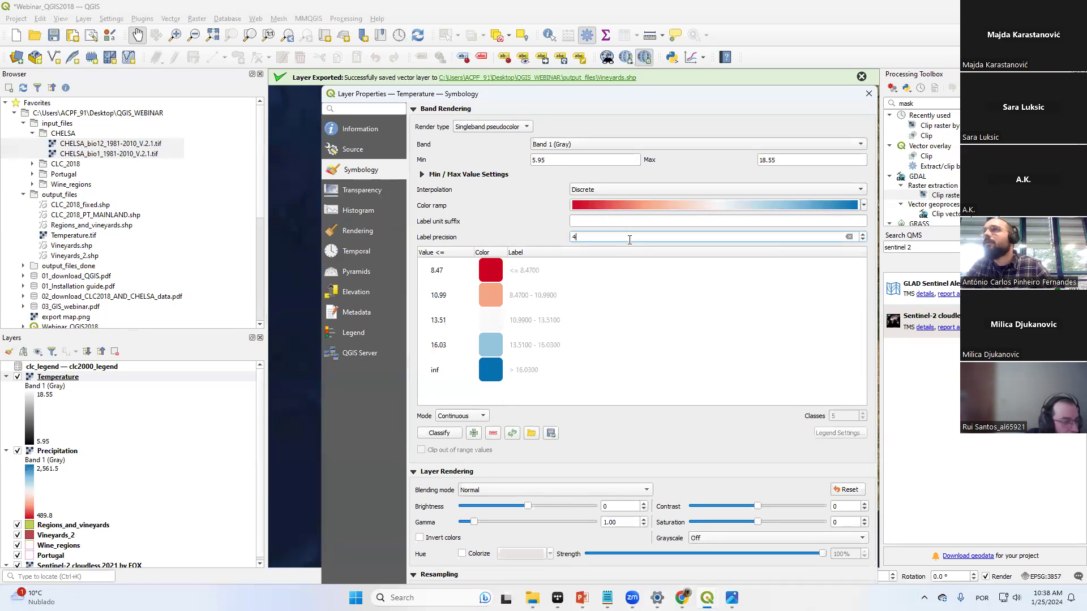
key(BackSpace)
text(0)
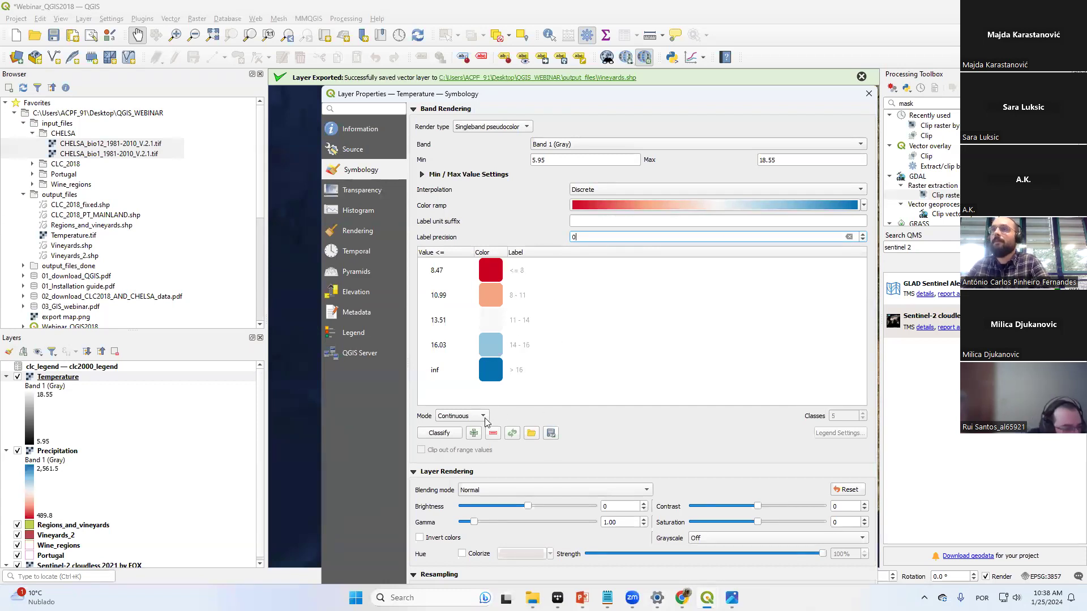
click(467, 415)
click(455, 425)
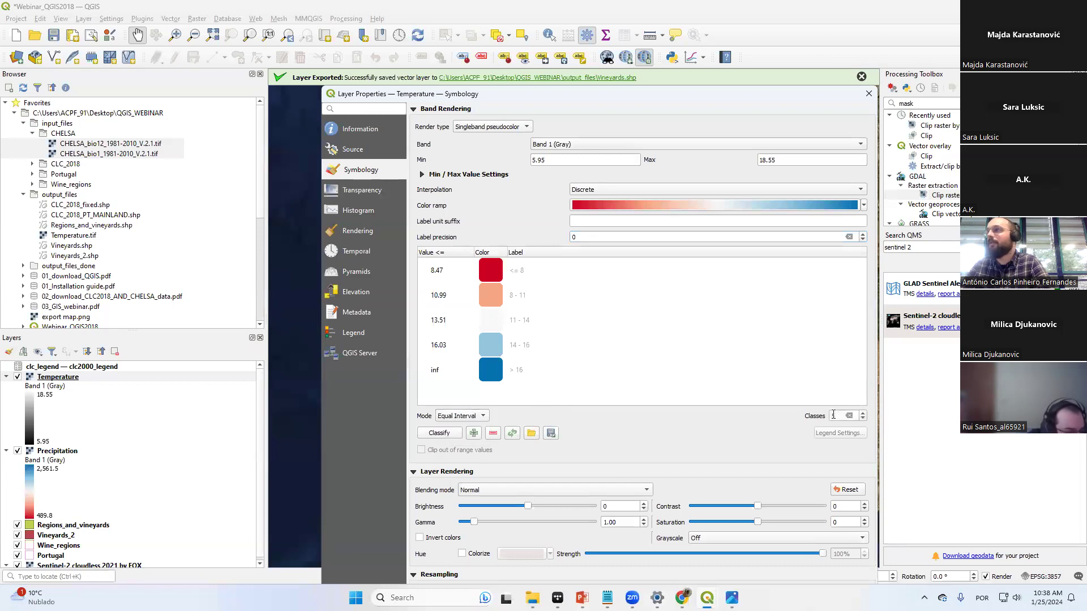
text(13)
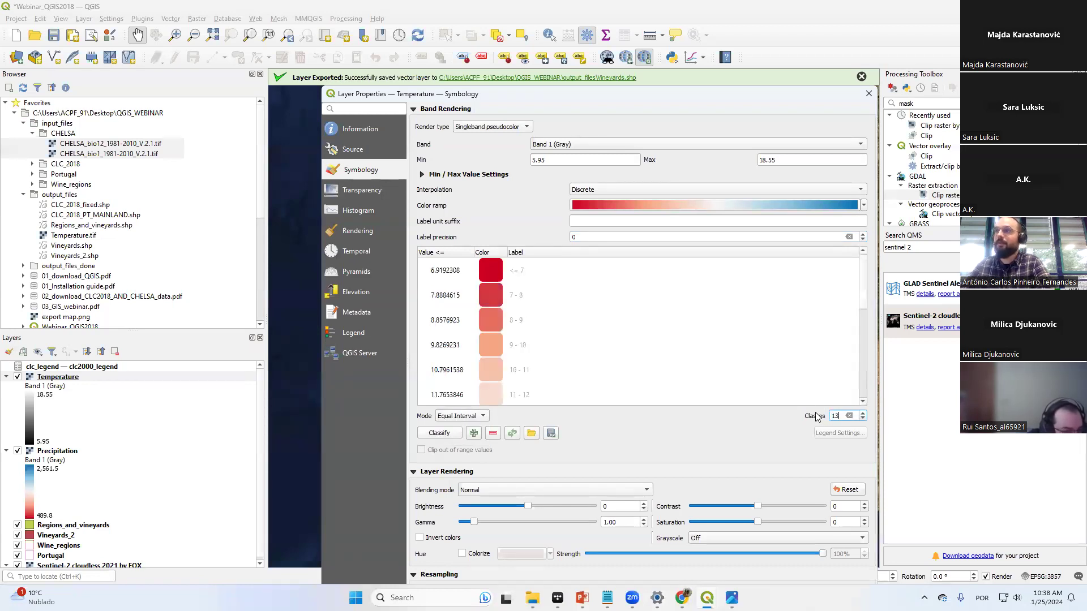
Rerun the classification for the Temperature layer and review the colors and ranges in the class list
scroll(861, 351, down, 2)
scroll(852, 348, up, 2)
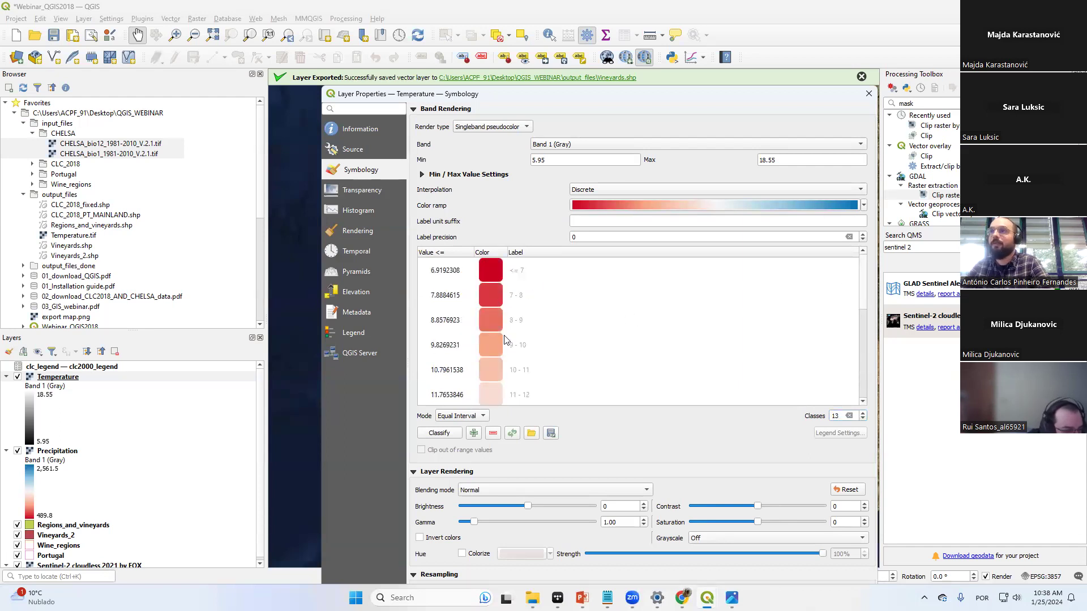
scroll(860, 272, down, 3)
scroll(858, 281, up, 2)
scroll(859, 282, up, 1)
scroll(859, 269, down, 1)
scroll(855, 265, up, 1)
click(458, 433)
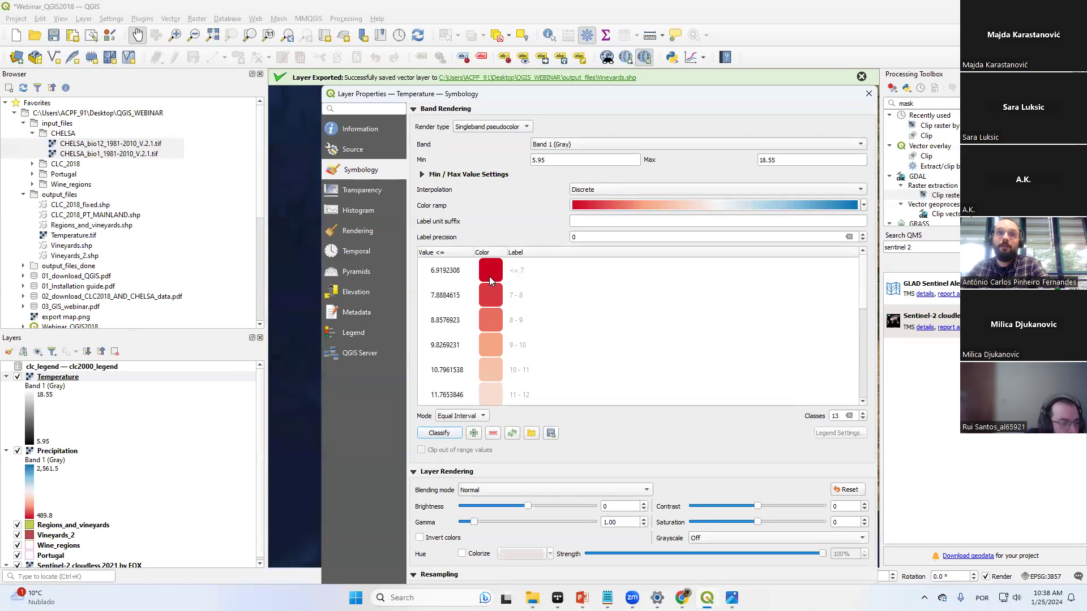
mouse_move(862, 278)
mouse_down()
mouse_move(862, 374)
mouse_move(862, 277)
mouse_up()
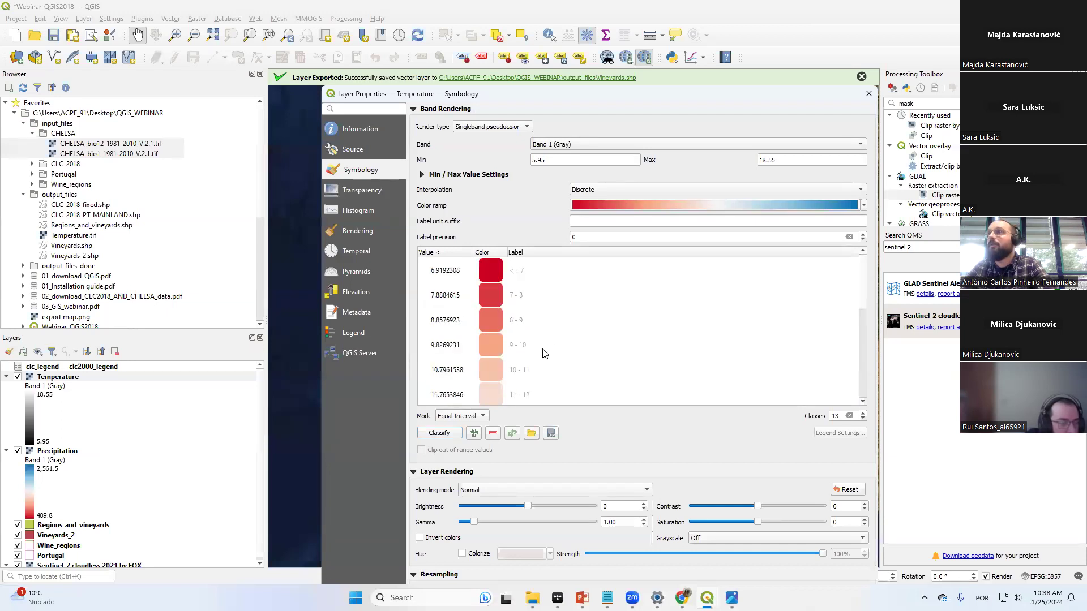
Invert the color ramp so it runs from blue to red, and apply the symbology to the Temperature layer
click(864, 209)
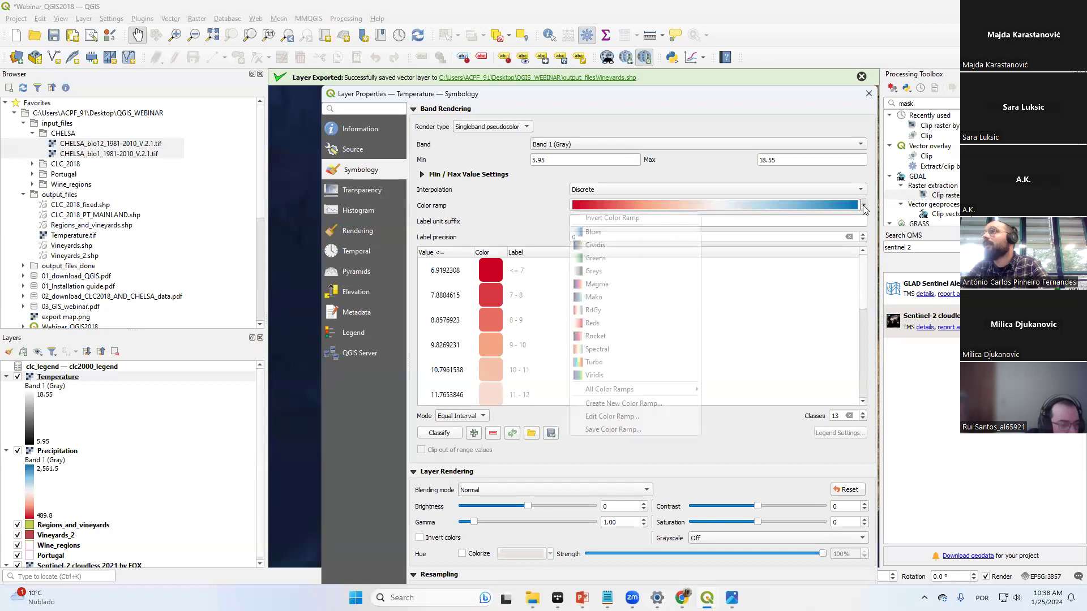
click(608, 218)
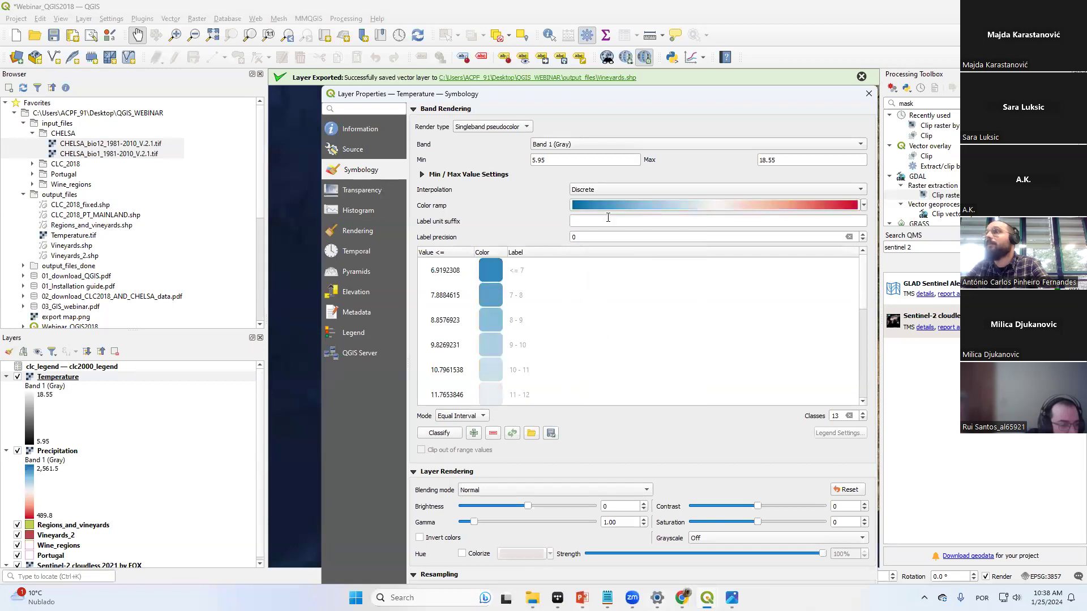
drag(864, 318, 864, 399)
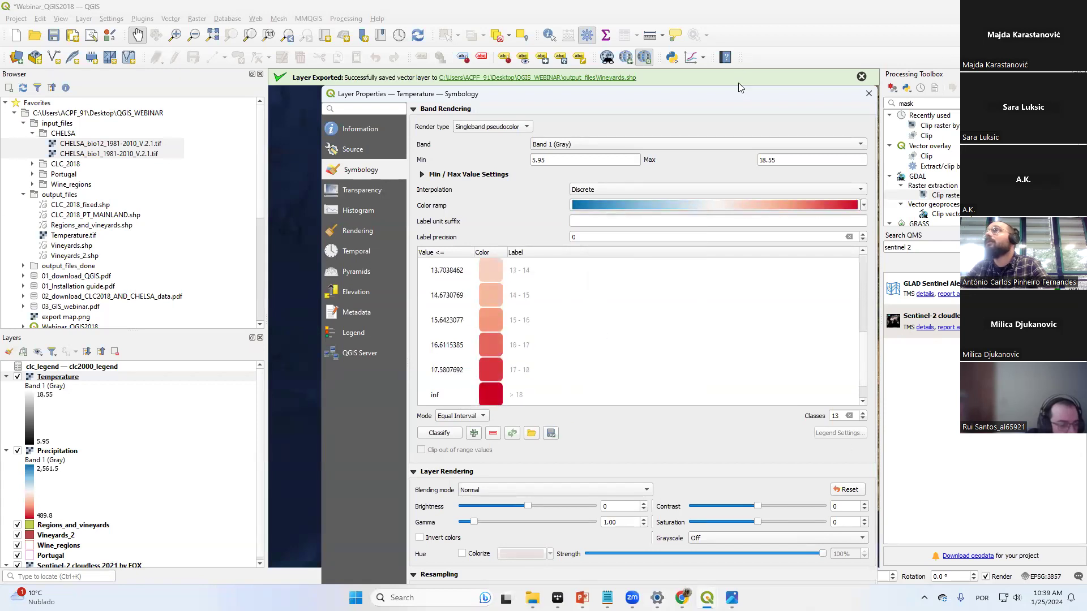
drag(738, 99, 744, 36)
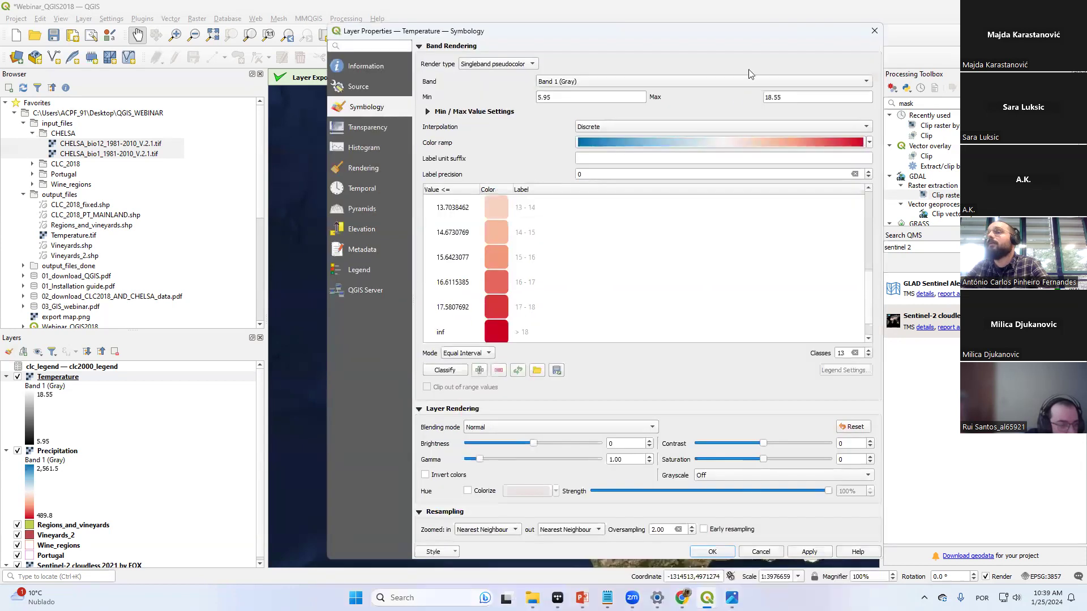
click(814, 552)
click(712, 552)
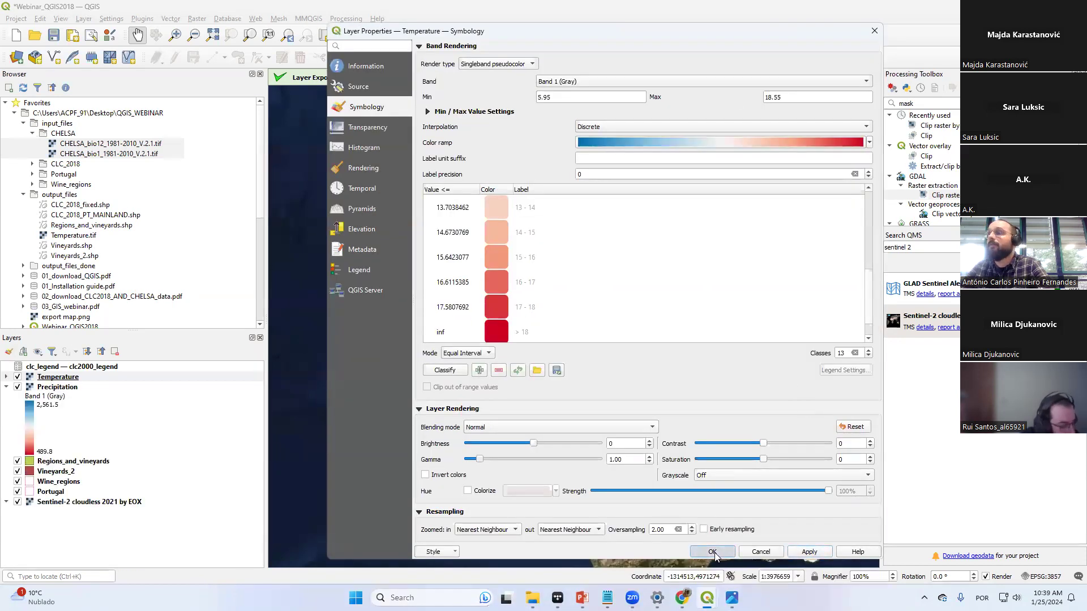
Expand the Temperature layer's legend and examine the temperature classes on the map of Portugal
scroll(496, 244, up, 1)
scroll(495, 245, down, 1)
drag(496, 244, 525, 254)
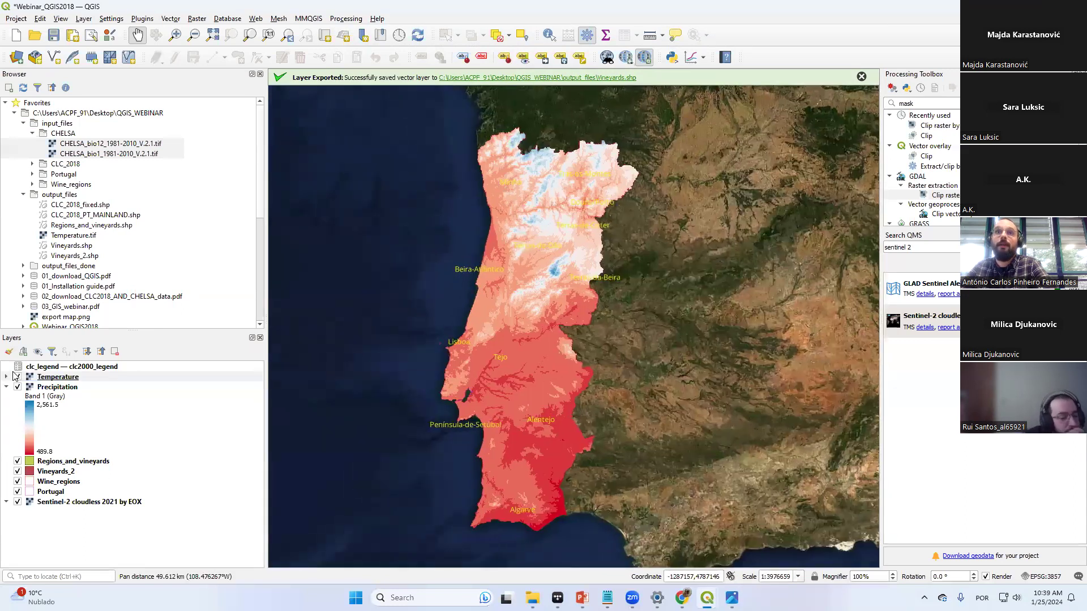
click(6, 377)
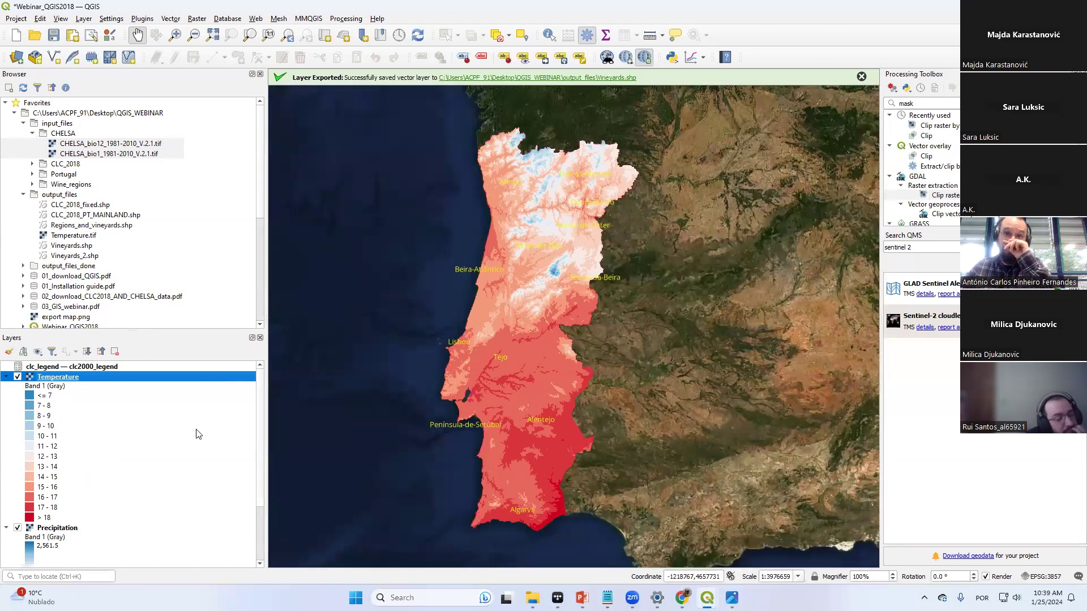
In the Temperature layer's symbology, relabel the lowest class as "6 - 7"
right_click(83, 381)
click(115, 598)
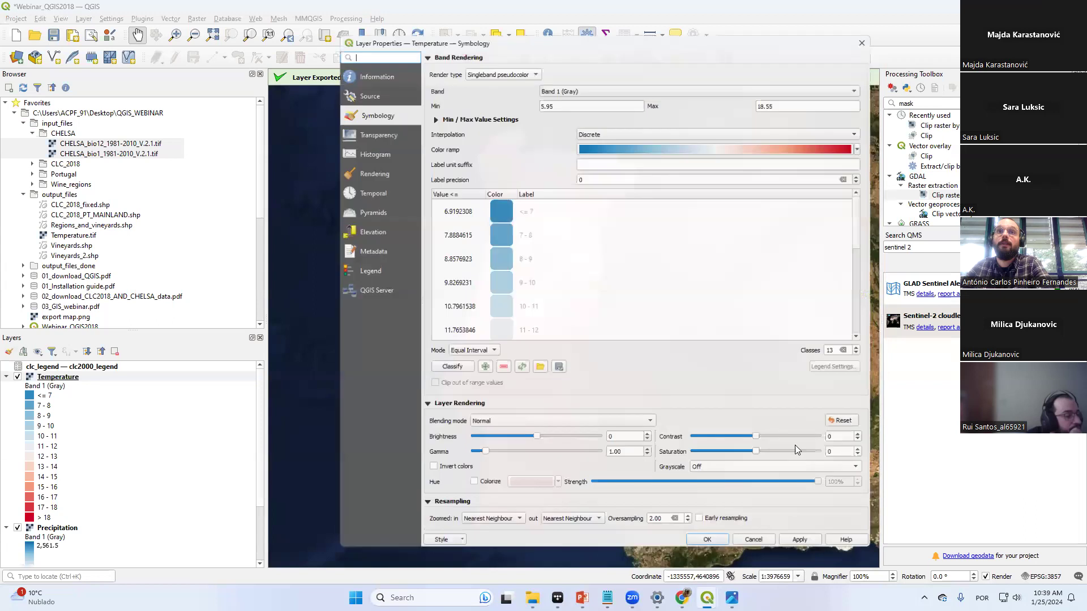
click(525, 209)
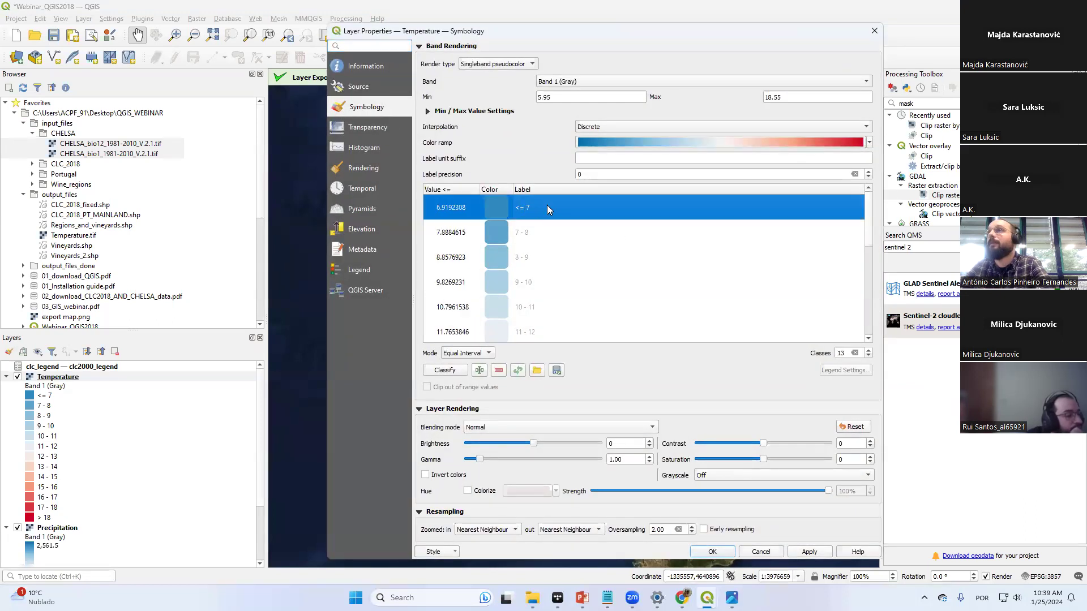
double_click(522, 209)
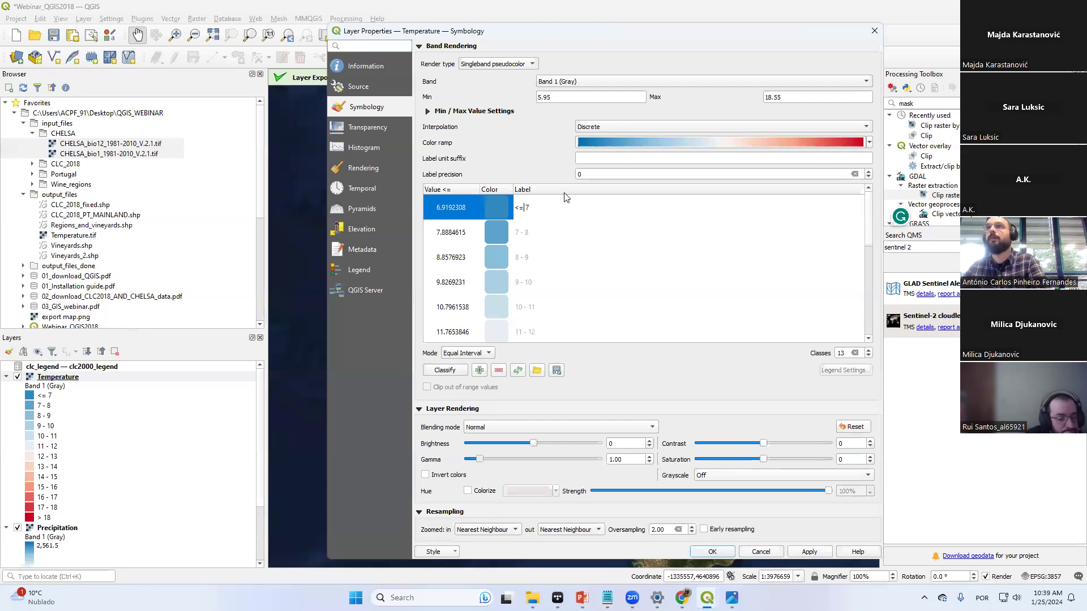
key(BackSpace)
key(BackSpace)
key(BackSpace)
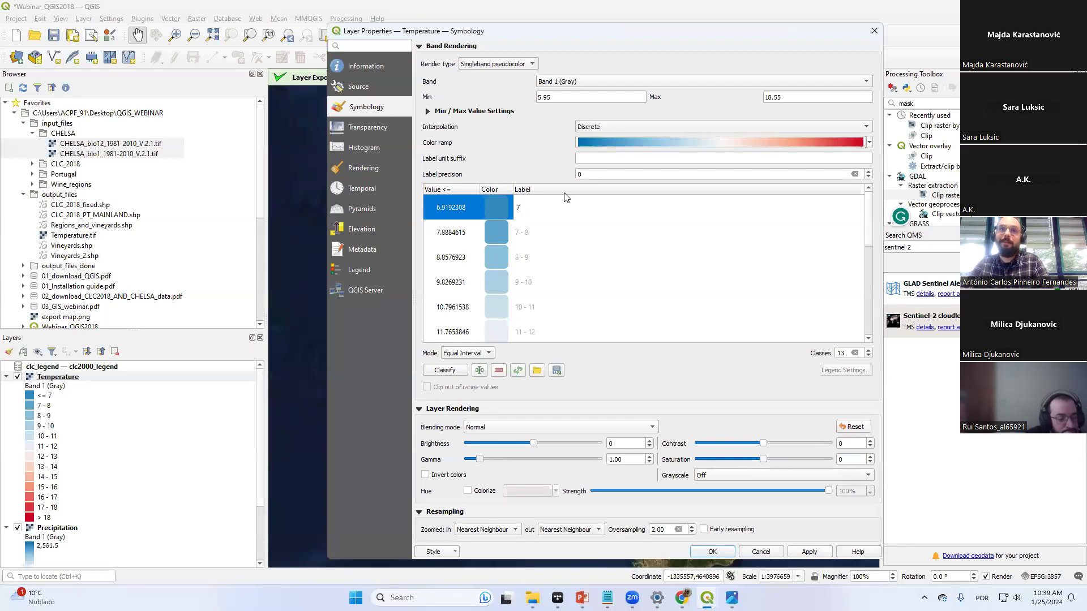
text(6-)
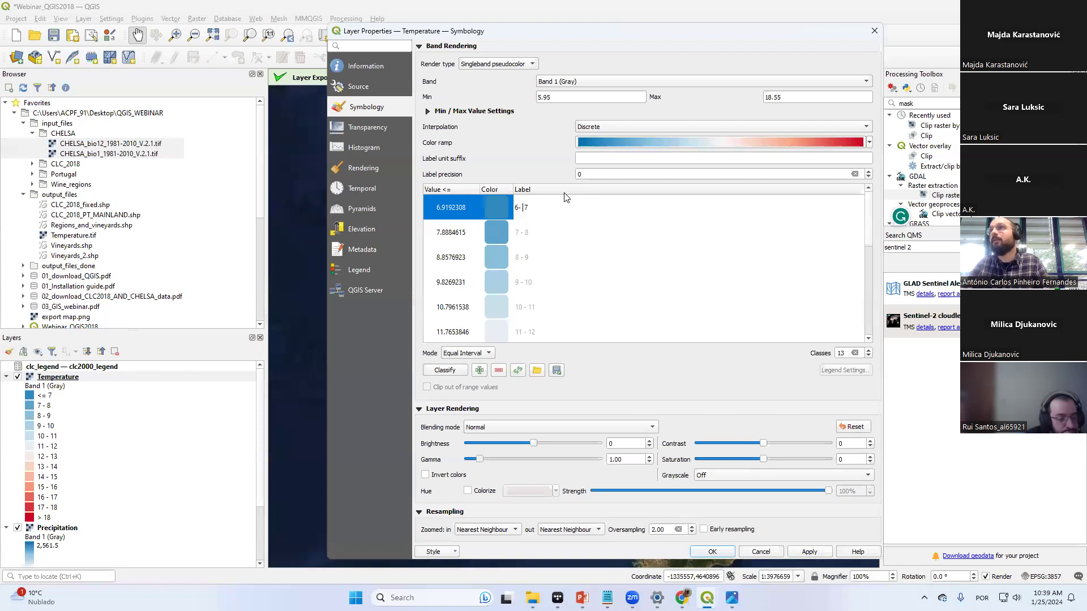
key(Left)
key(Left)
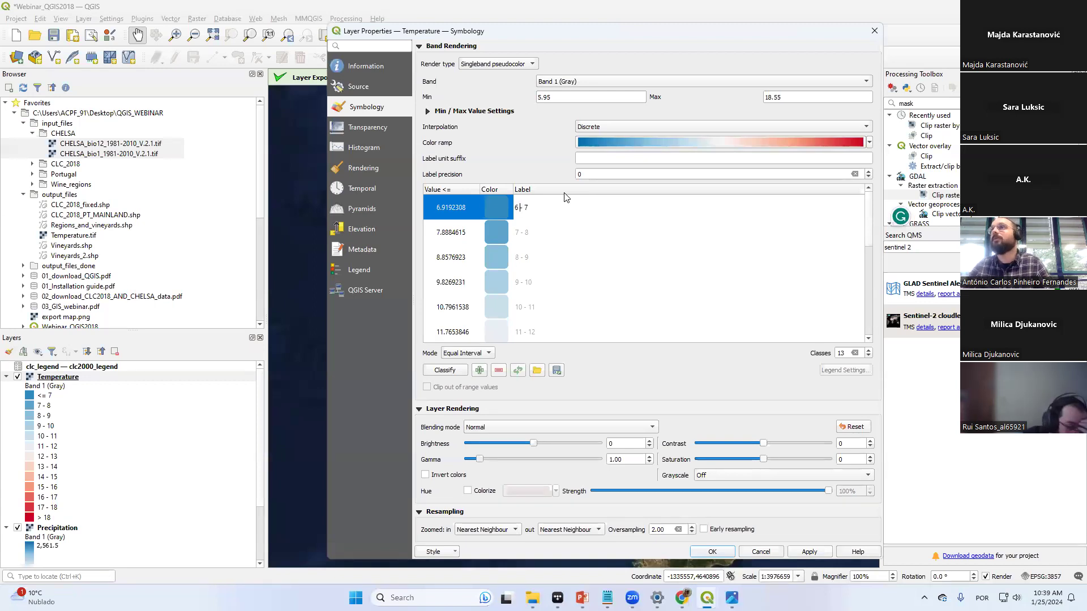
click(849, 257)
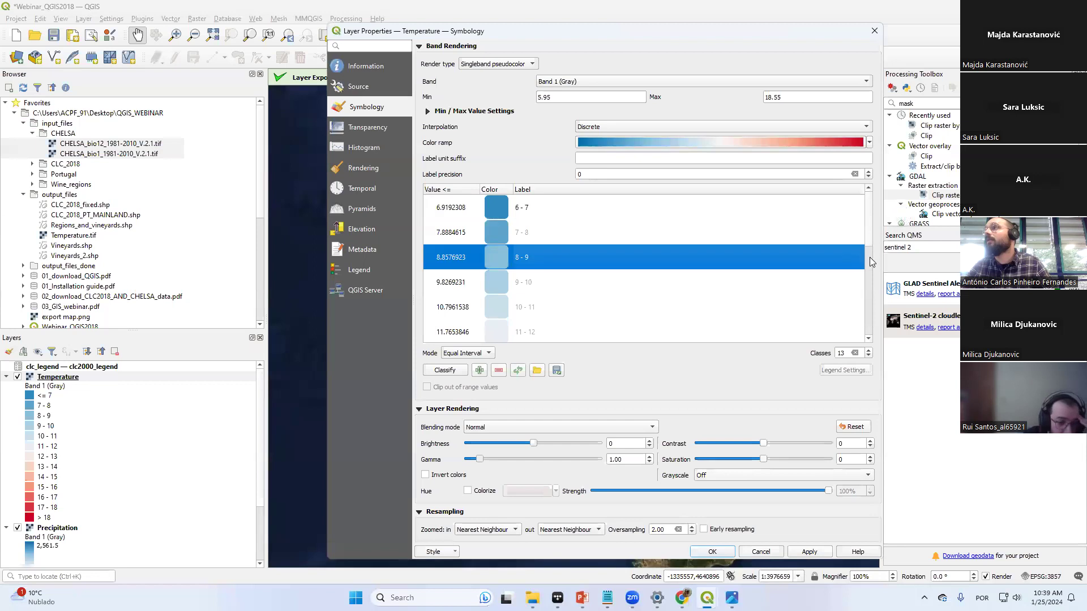
Relabel the highest Temperature class as "18 -19", then apply and accept the symbology
drag(874, 262, 872, 316)
scroll(592, 310, down, 1)
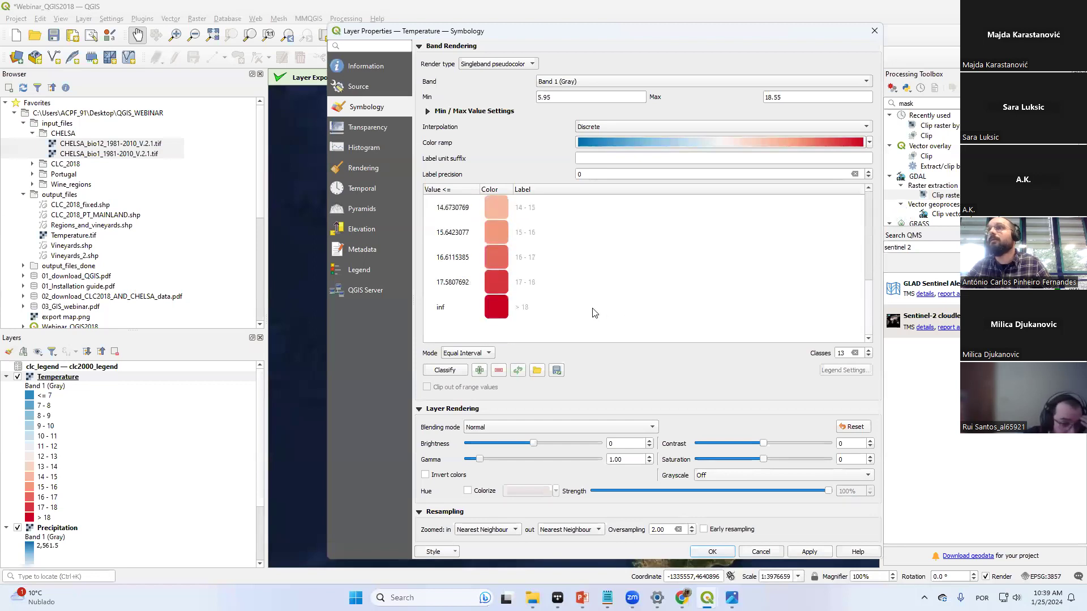
double_click(533, 313)
key(Delete)
key(Delete)
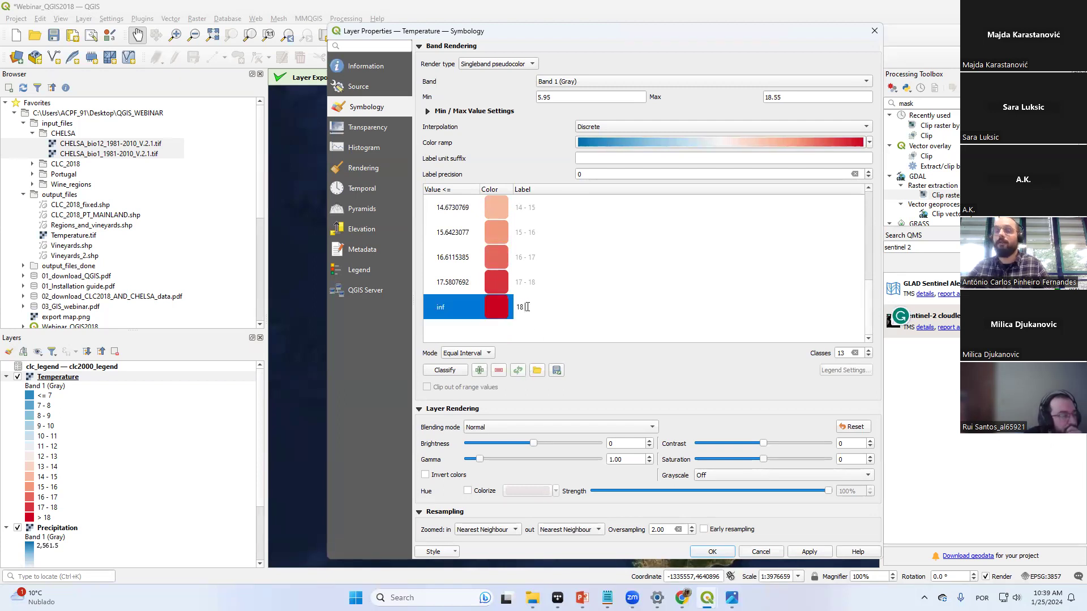
text(-19)
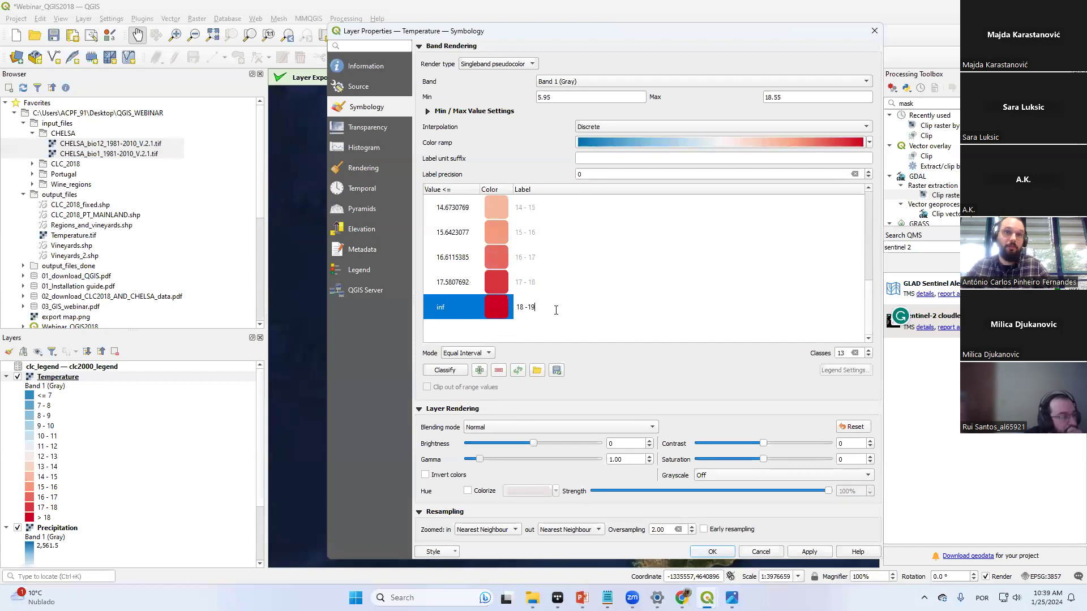
click(829, 557)
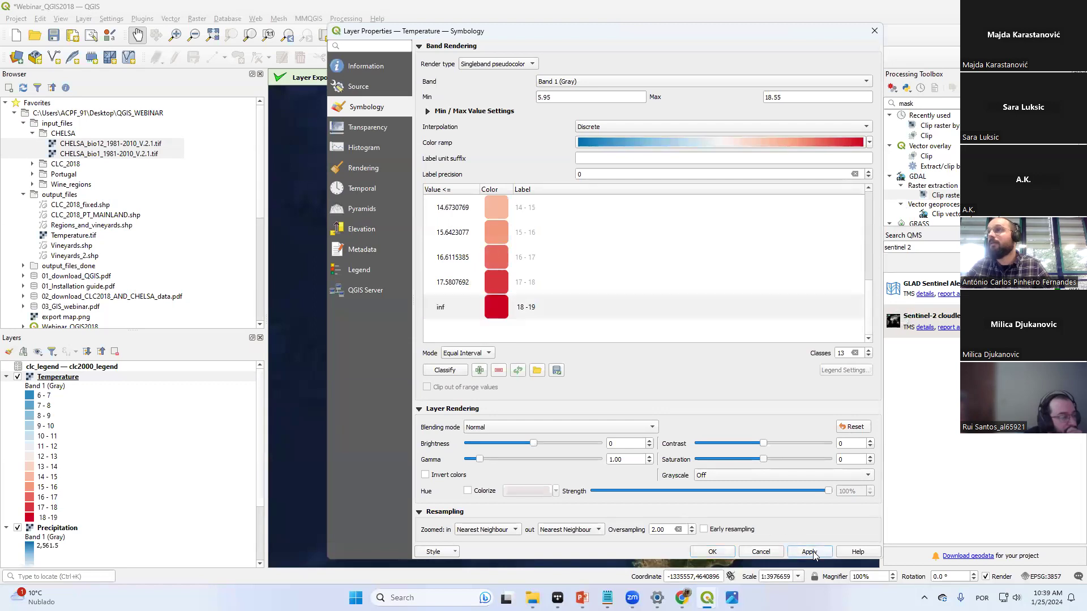
click(712, 552)
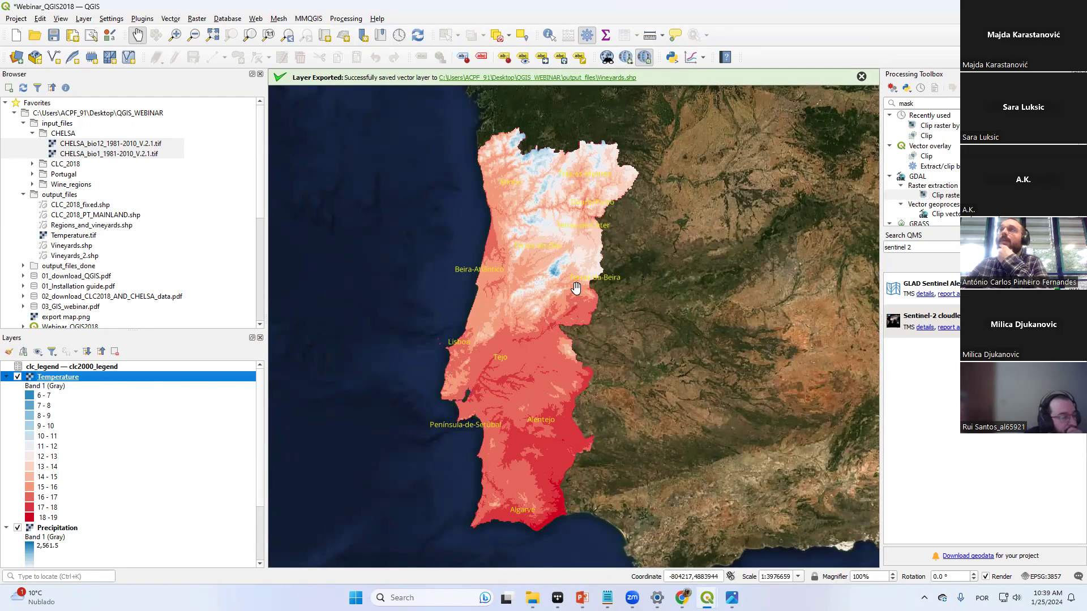
Hide and show the Temperature and Precipitation layers in turn to compare Portugal's map with and without them
scroll(576, 288, down, 1)
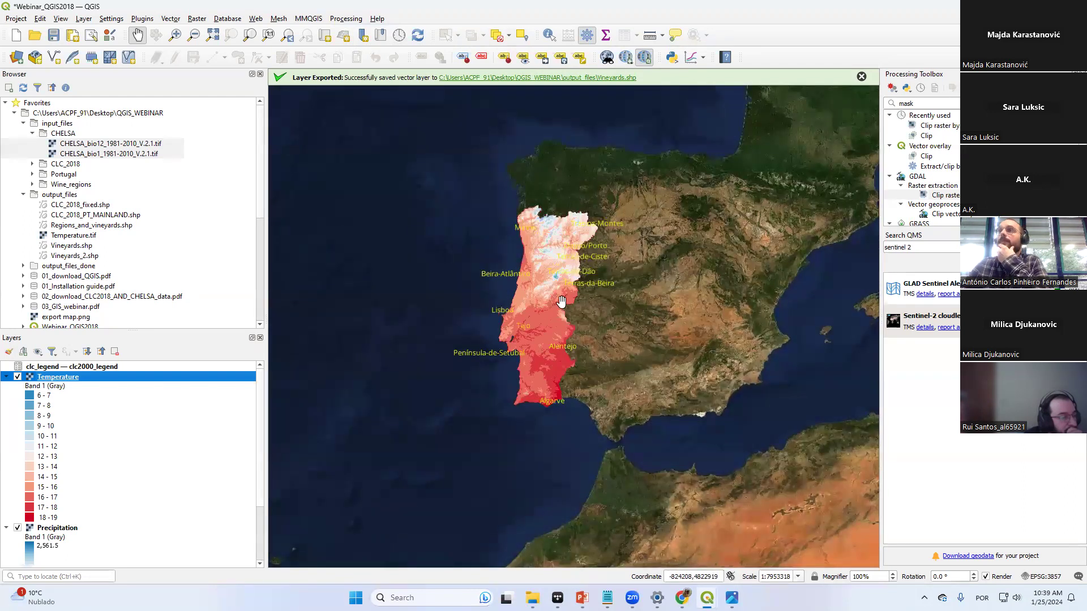
drag(561, 301, 542, 300)
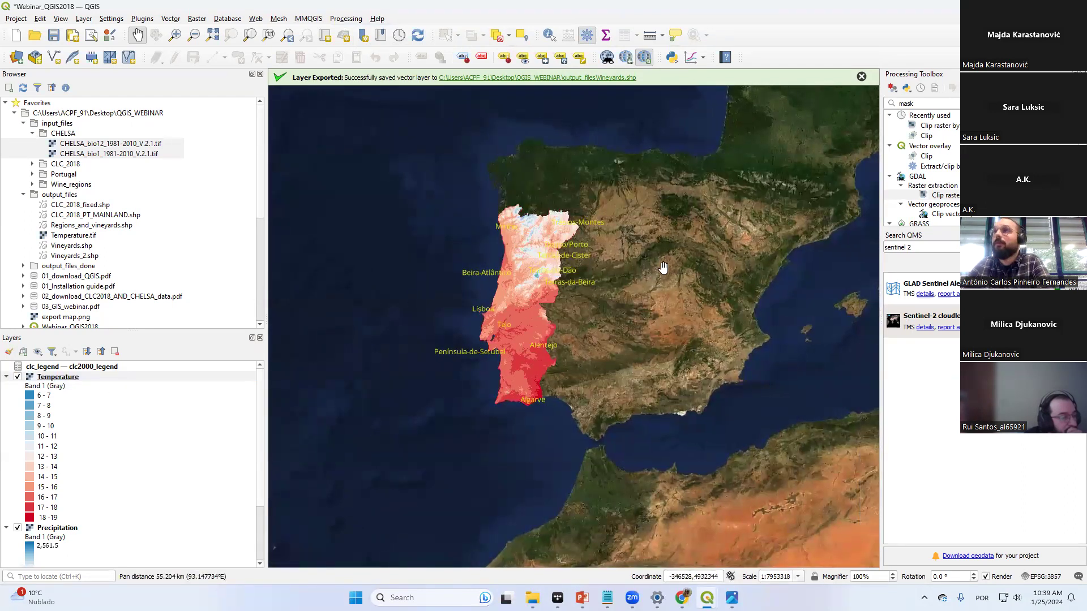
scroll(553, 228, up, 1)
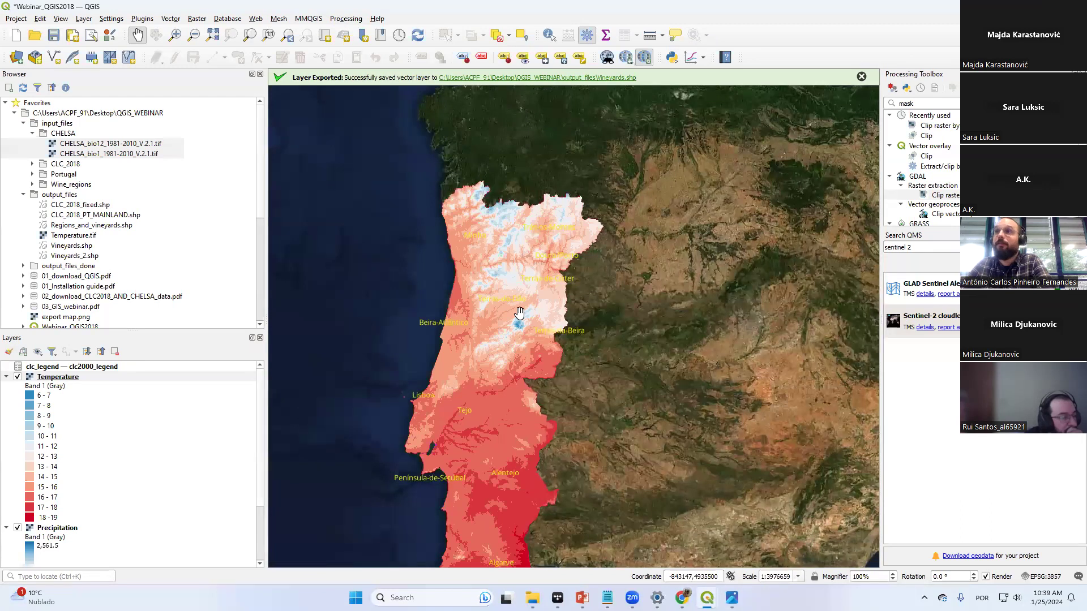
scroll(519, 312, down, 1)
click(17, 378)
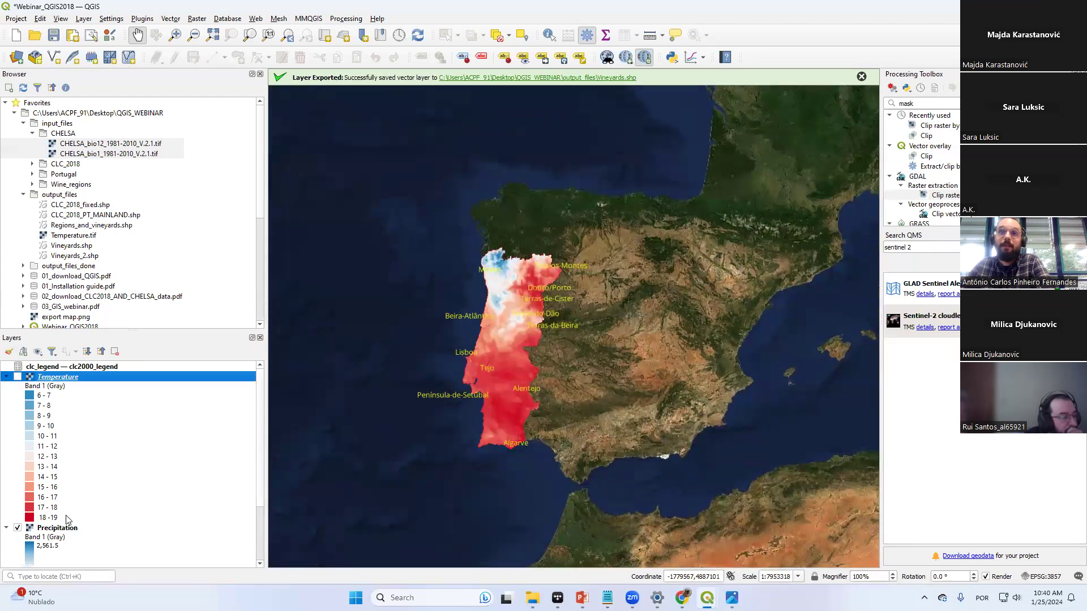
click(17, 528)
scroll(265, 399, down, 3)
scroll(264, 399, up, 3)
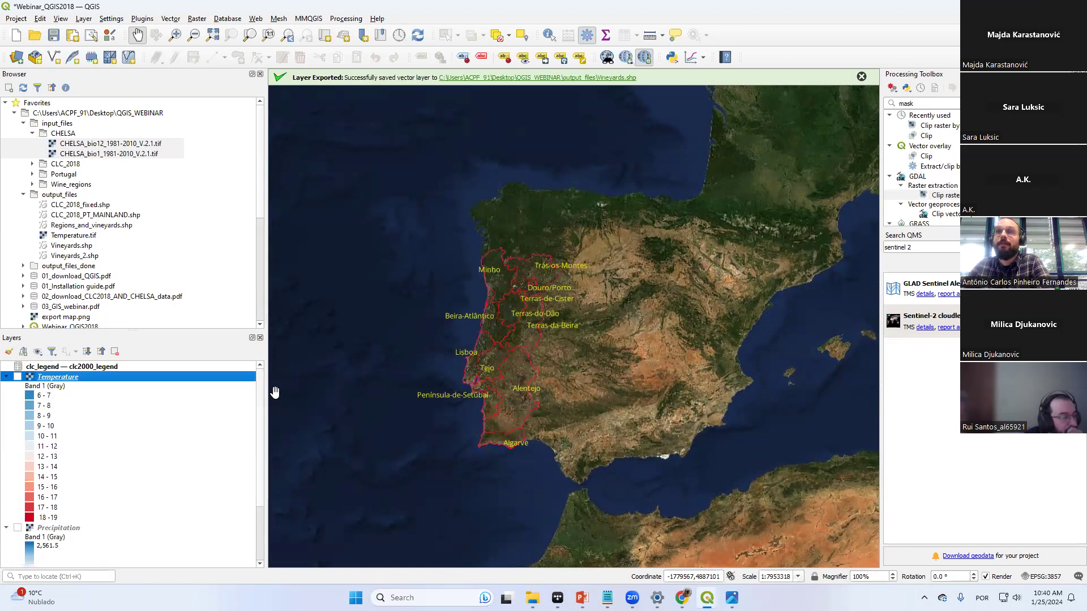
click(18, 377)
click(17, 528)
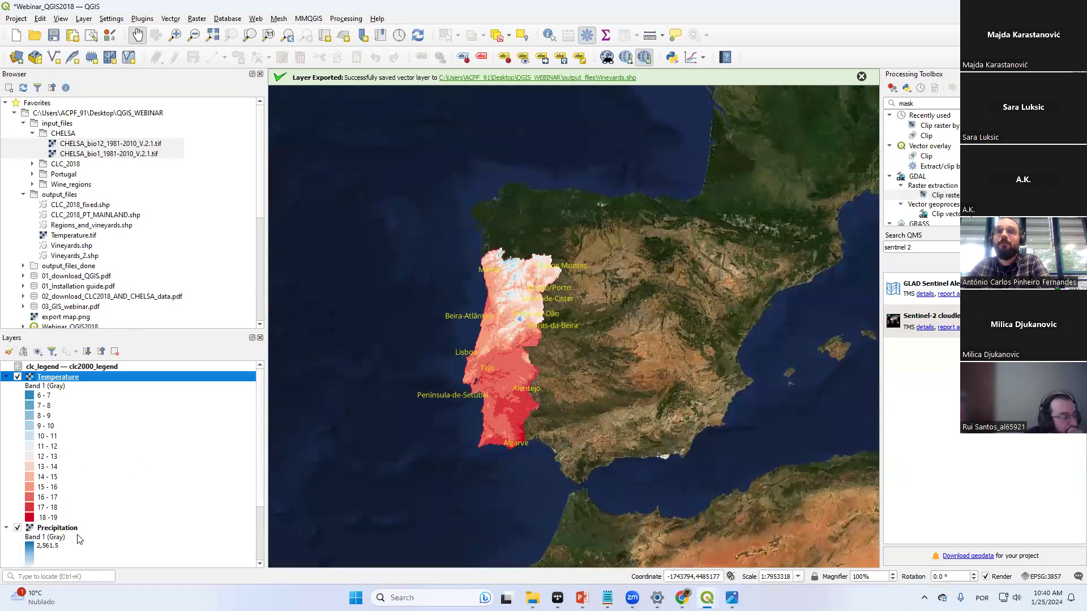
scroll(529, 293, up, 1)
drag(489, 301, 489, 259)
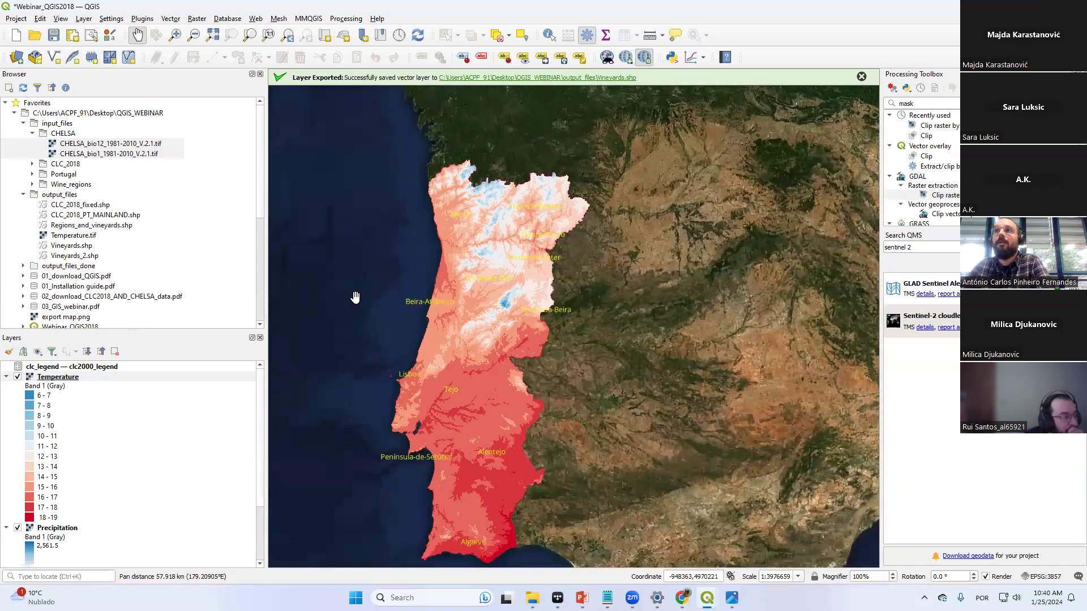
scroll(152, 440, down, 1)
scroll(62, 509, down, 1)
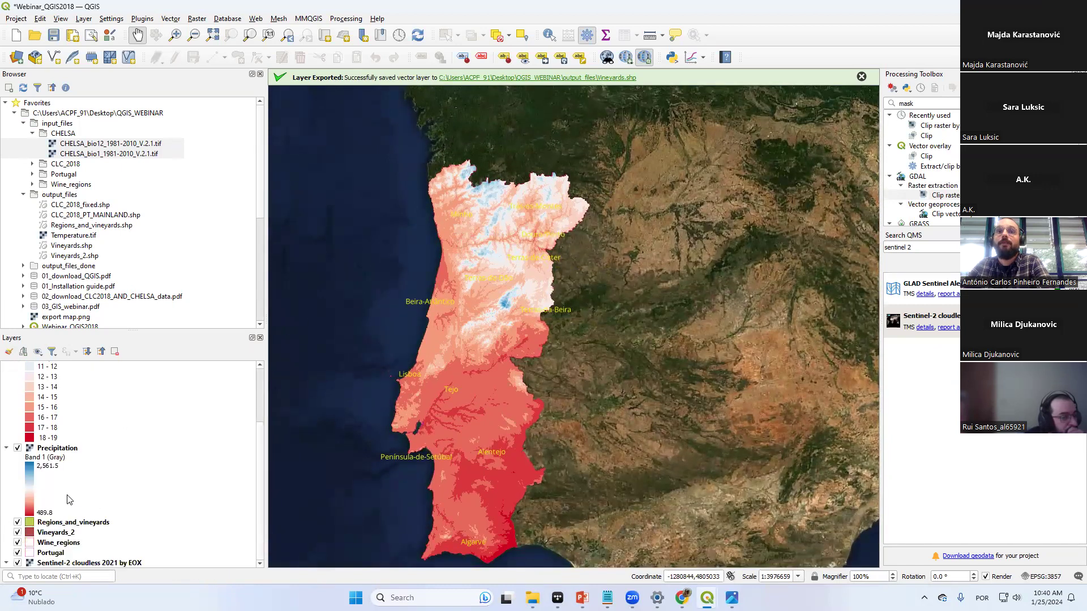
Hide the Temperature and Precipitation layers, enlarge the layer list, and move Regions_and_vineyards above Temperature
scroll(65, 516, up, 2)
key(space)
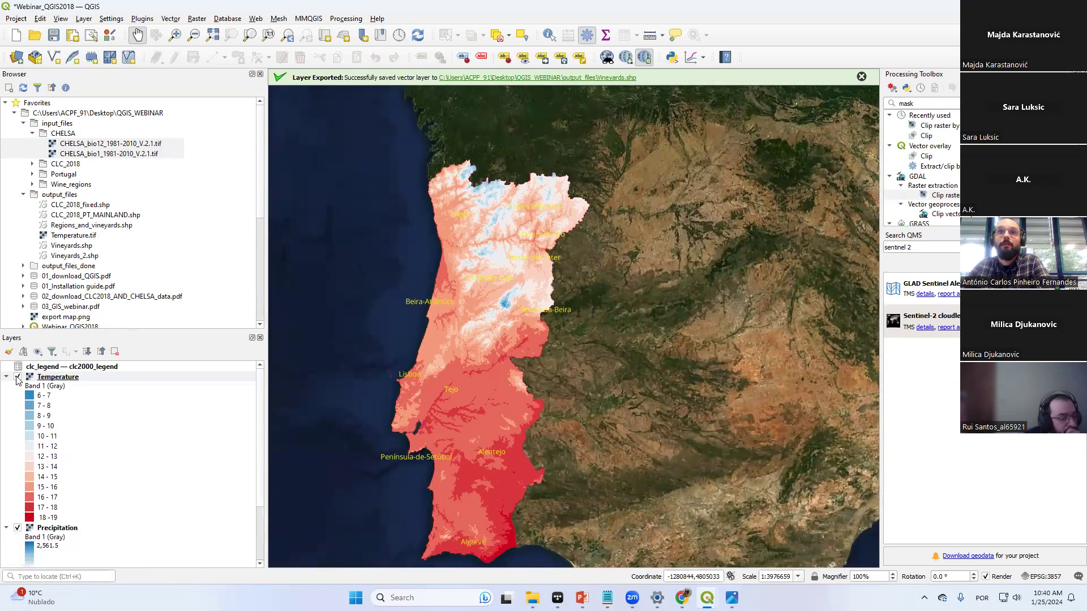
scroll(55, 516, down, 1)
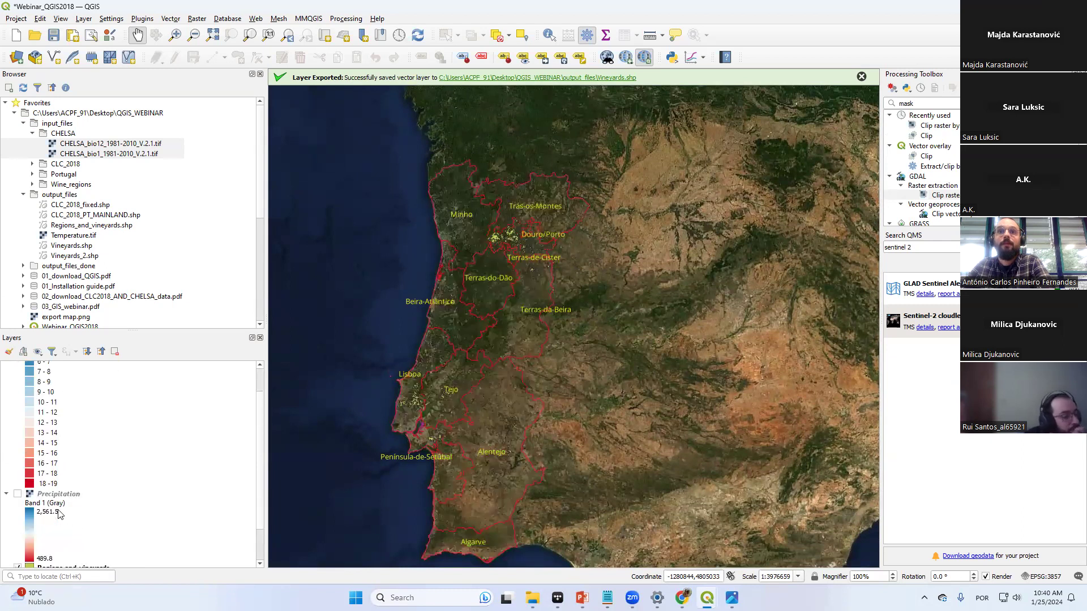
scroll(62, 515, down, 2)
drag(144, 329, 165, 154)
drag(78, 428, 47, 196)
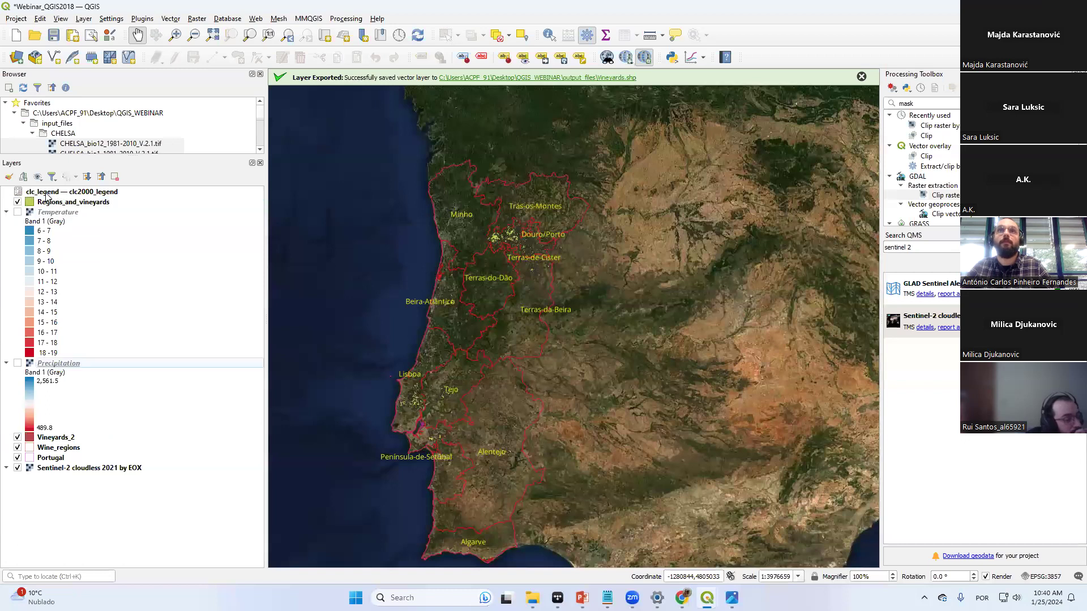
Show the Temperature and Precipitation layers again and examine the northern vineyards over the temperature classes
click(17, 212)
click(17, 363)
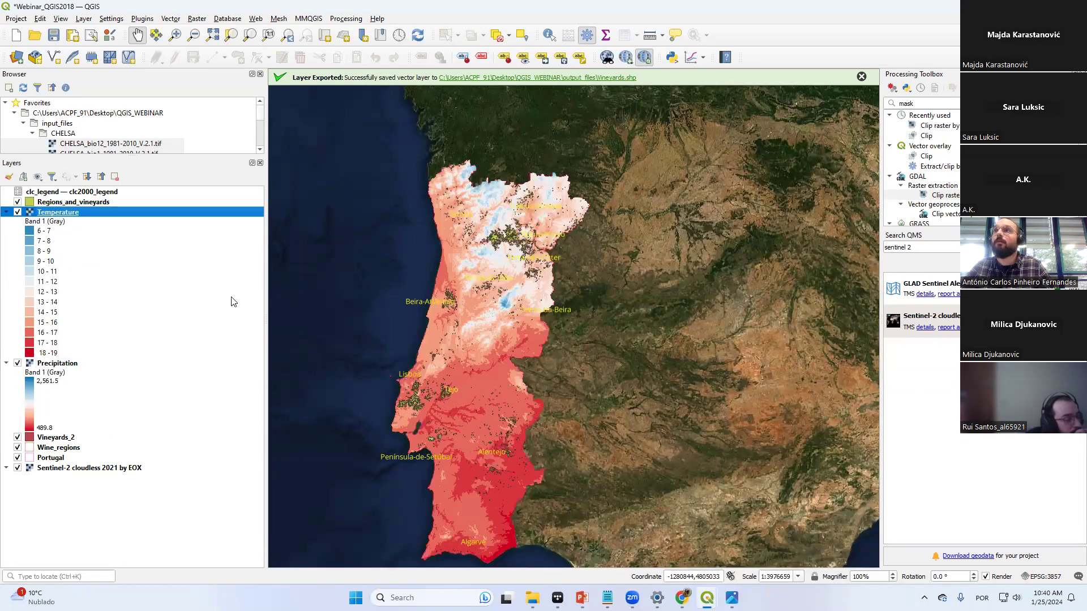
scroll(498, 227, up, 2)
scroll(403, 269, up, 1)
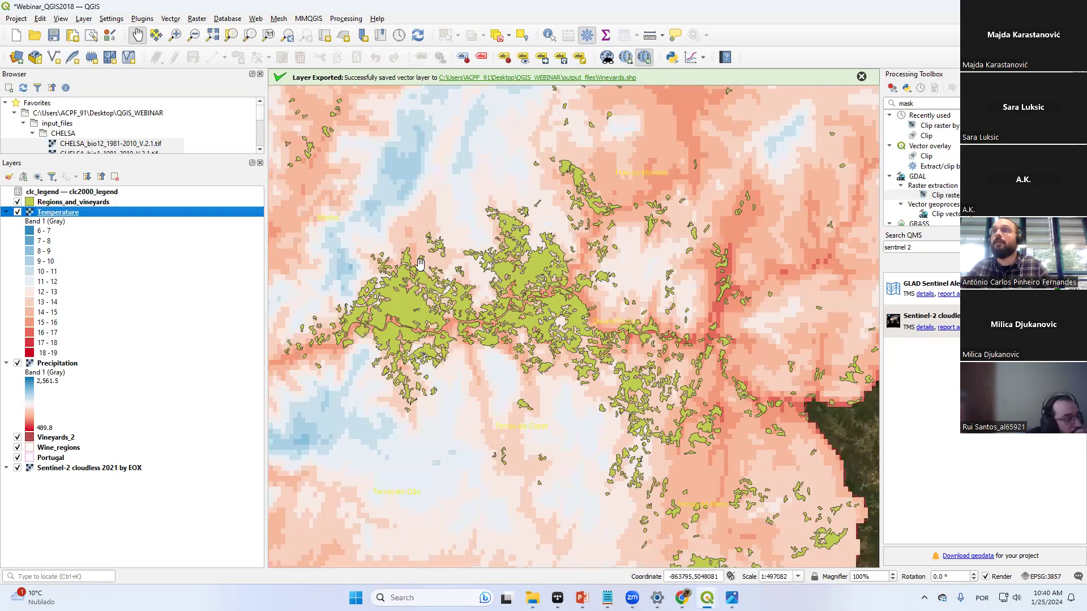
drag(497, 255, 563, 243)
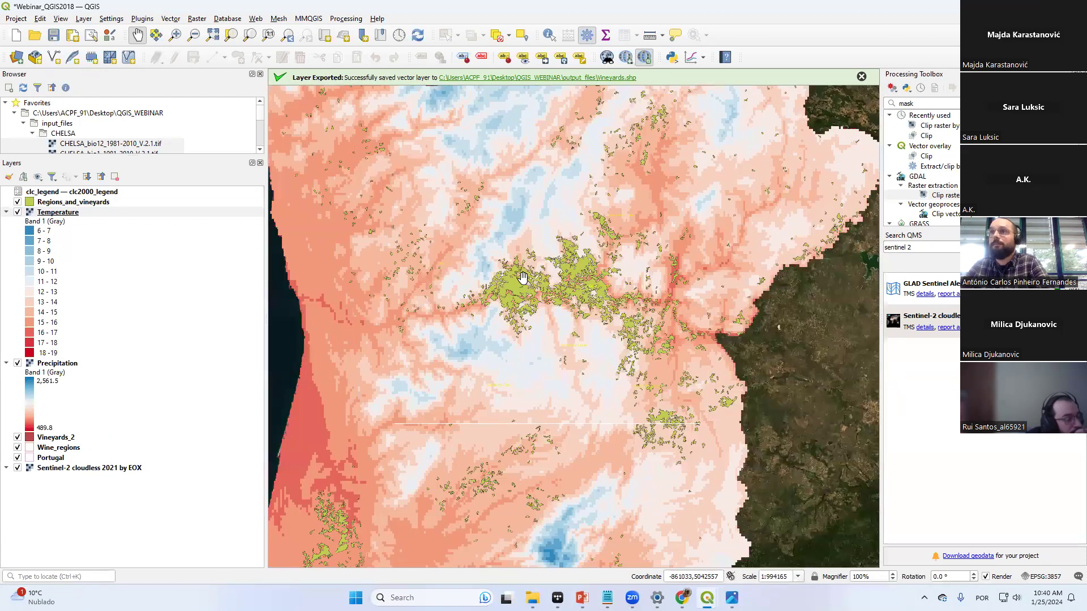
scroll(522, 272, down, 1)
drag(522, 276, 610, 266)
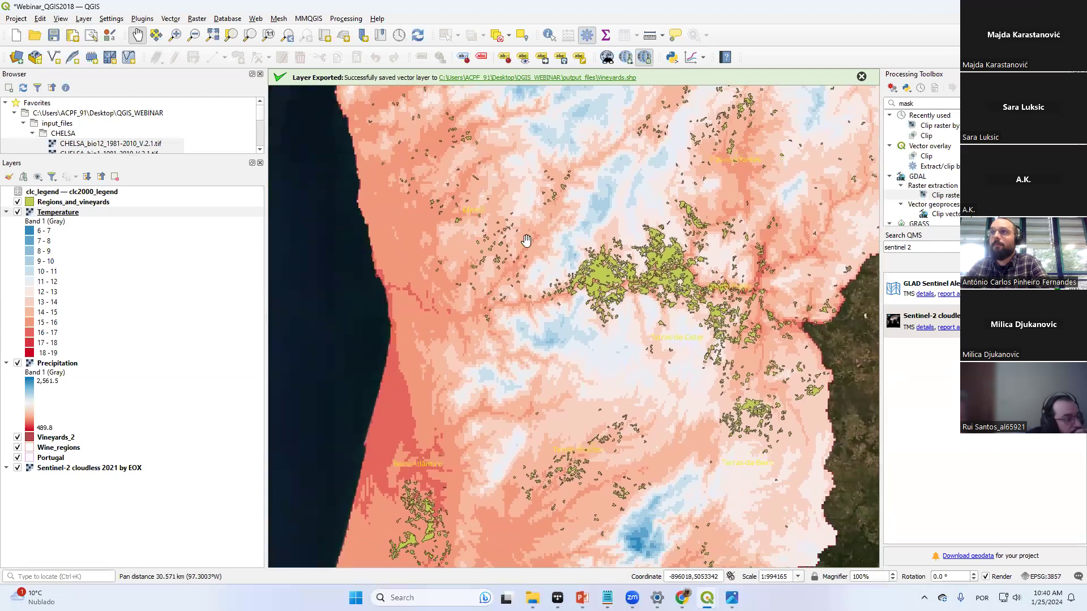
Remove the Vineyards_2 layer from the project
right_click(91, 202)
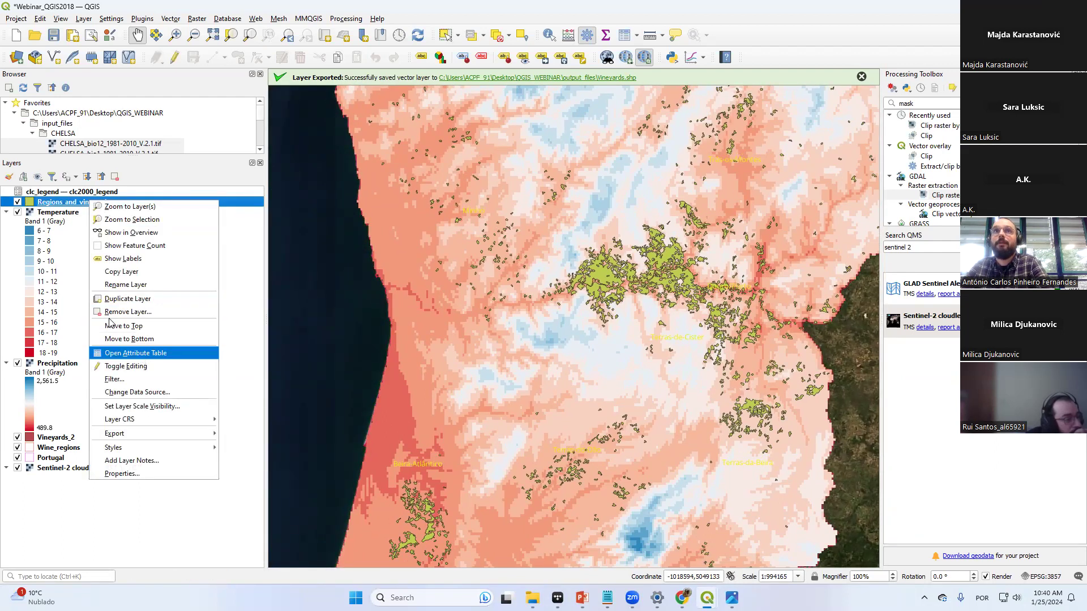
click(56, 208)
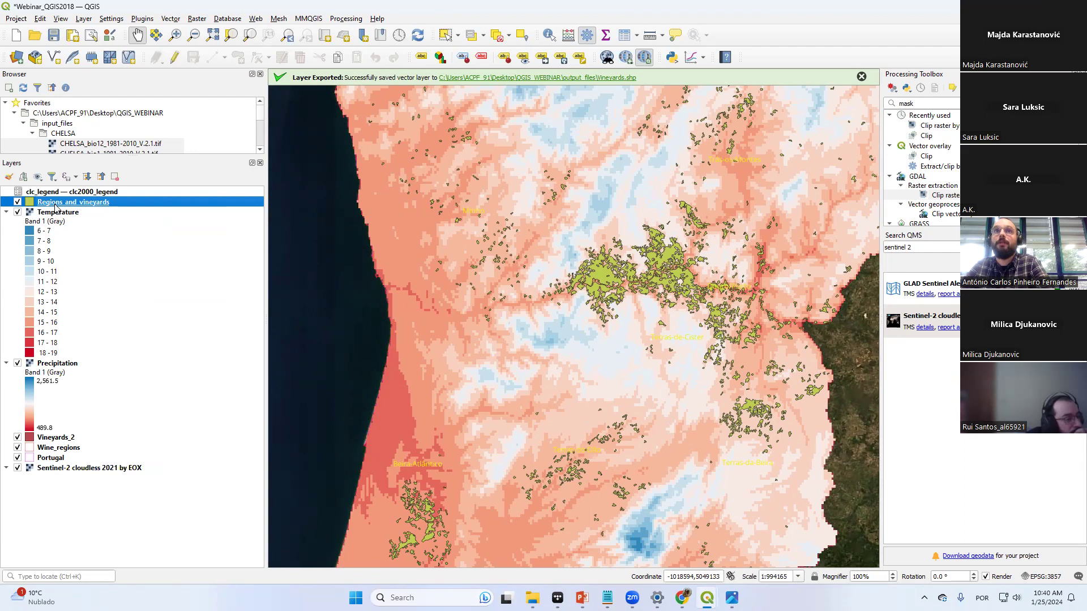
click(69, 439)
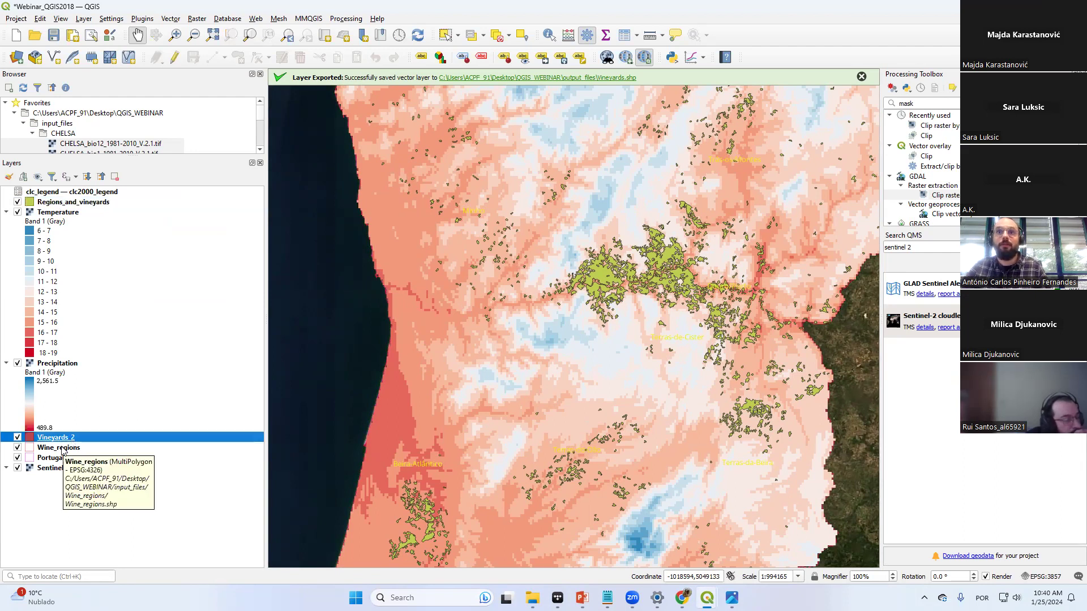
right_click(61, 437)
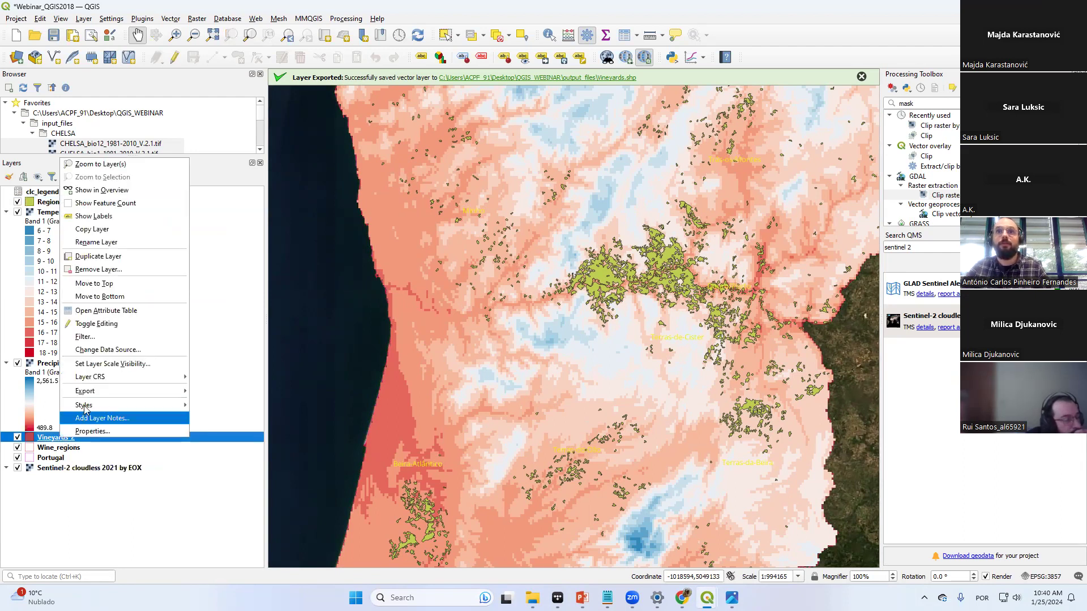
click(96, 270)
key(Return)
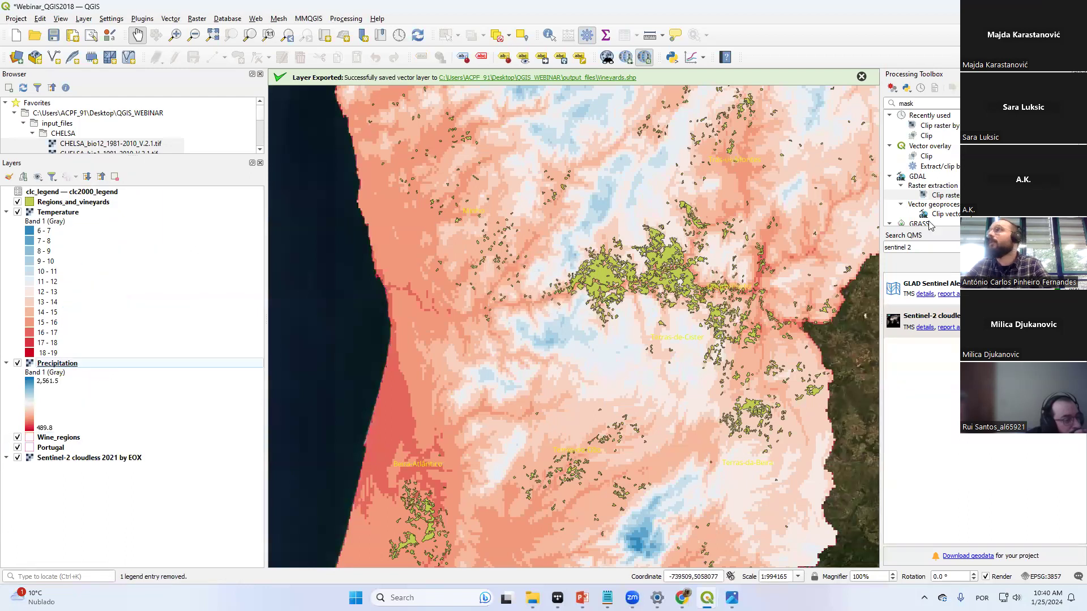
Open the attribute table of the Regions_and_vineyards layer and move it aside to keep the map in view
right_click(104, 203)
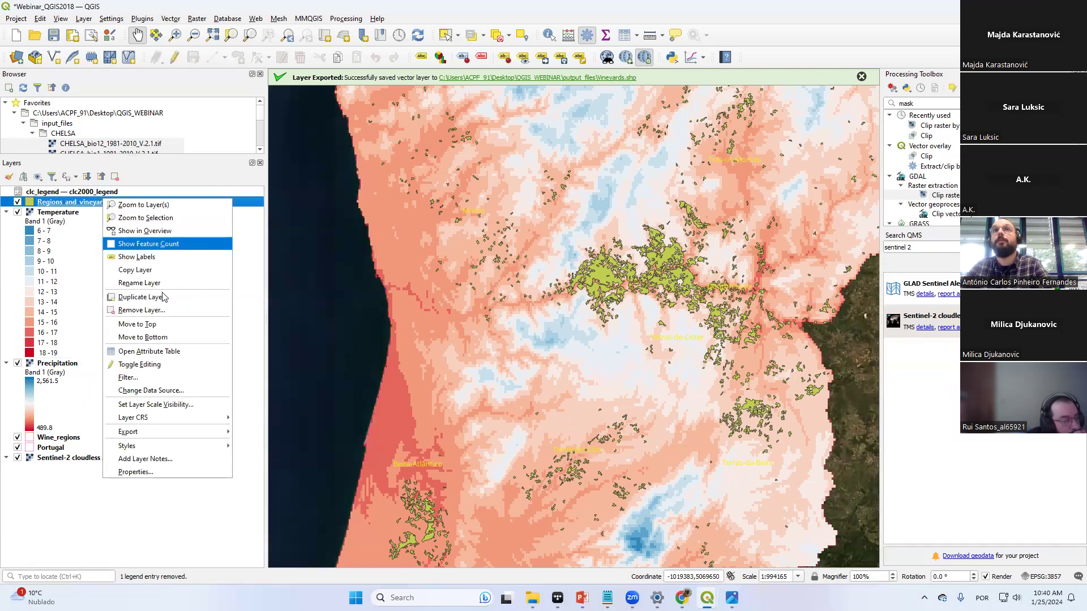
click(163, 352)
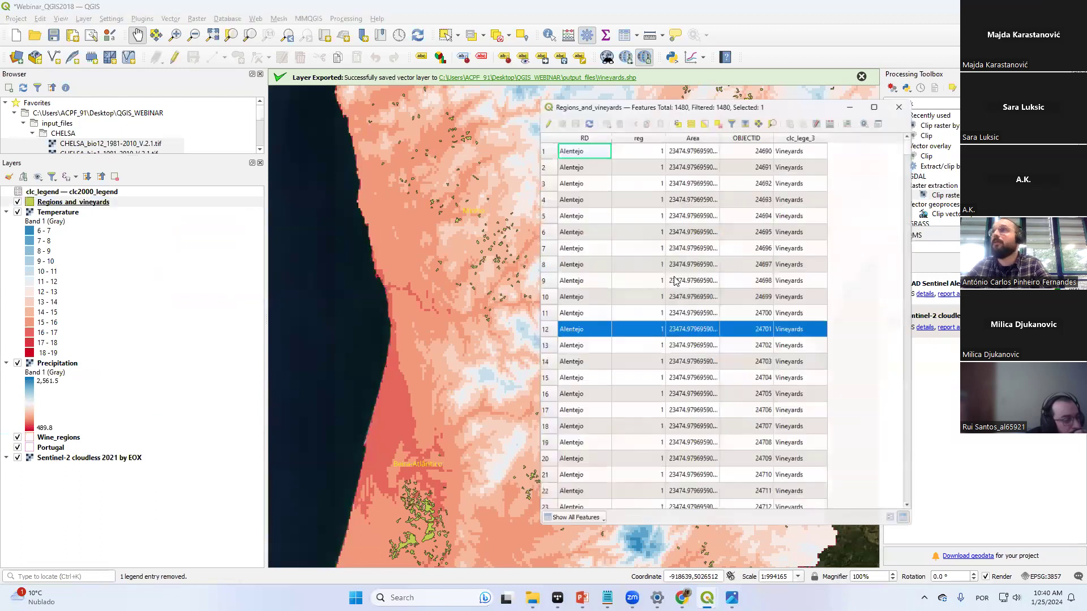
drag(734, 100, 915, 82)
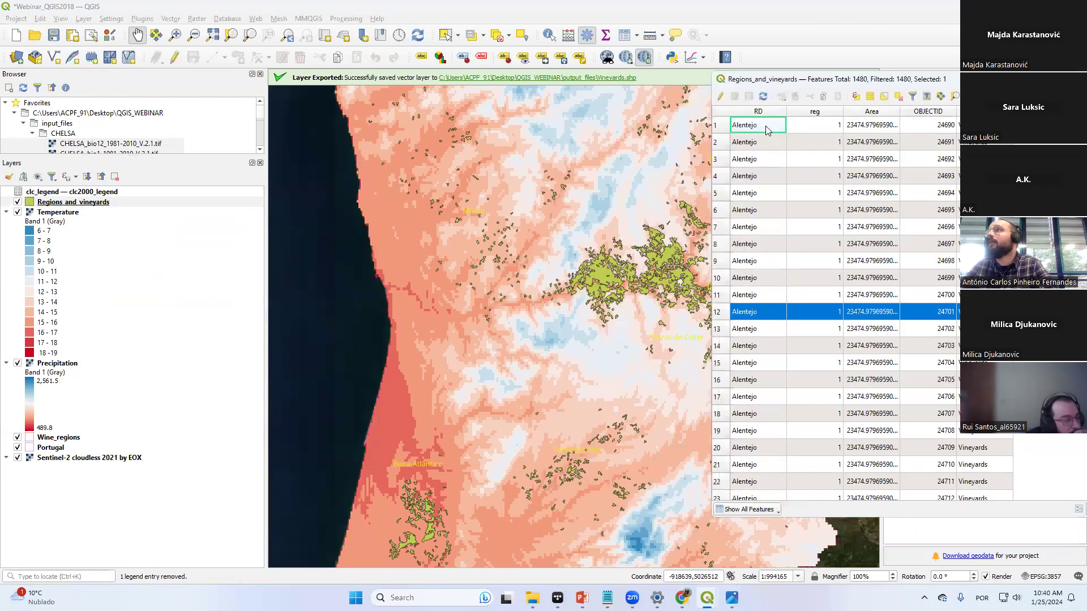
Select individual Alentejo records in the Regions_and_vineyards attribute table to inspect them, and close the table
click(714, 134)
click(717, 190)
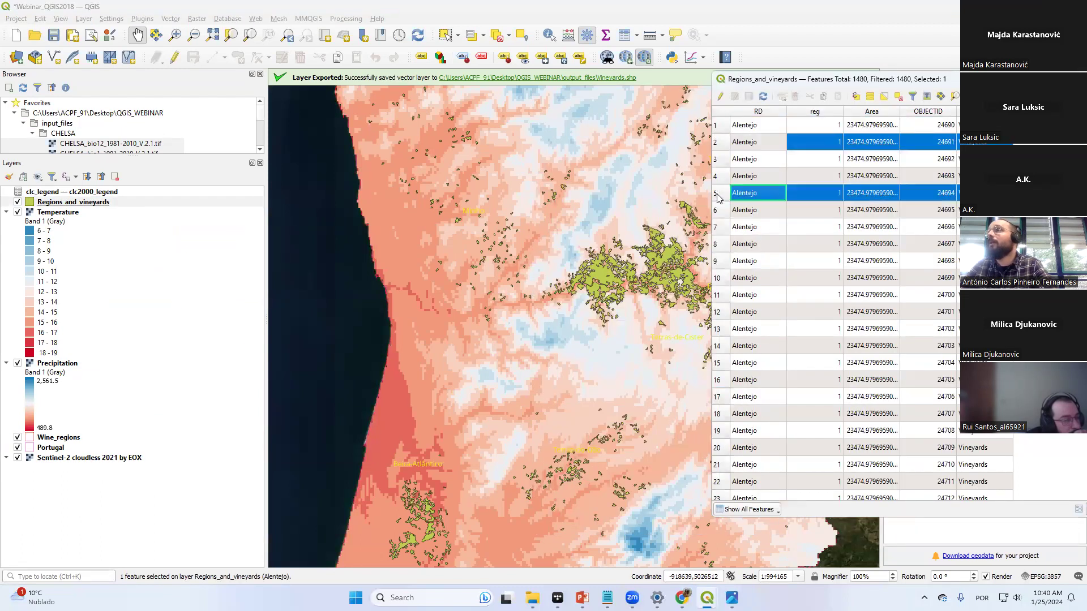
click(715, 214)
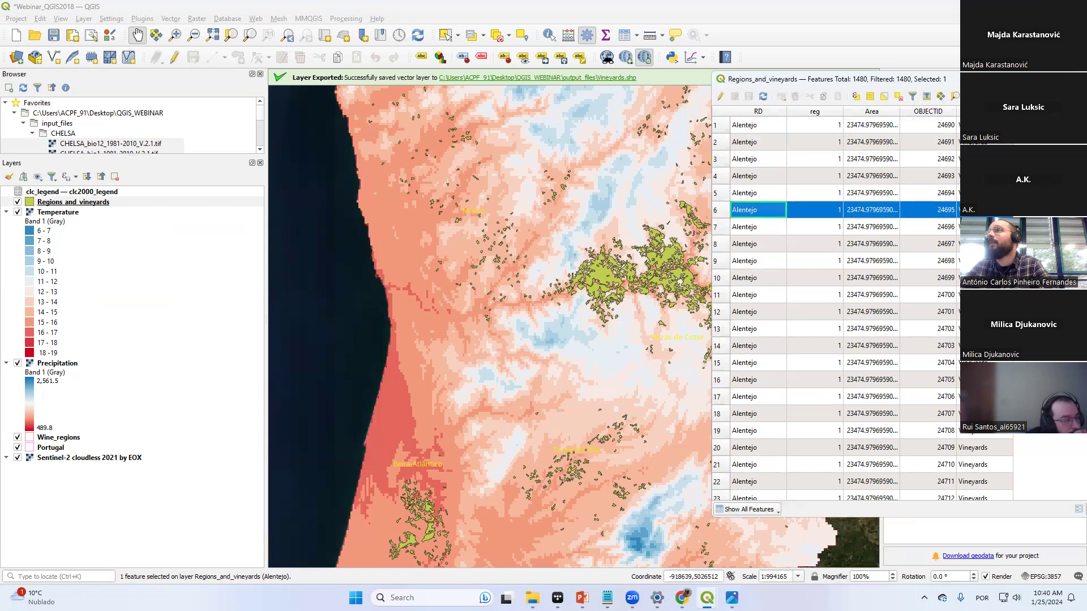
double_click(894, 79)
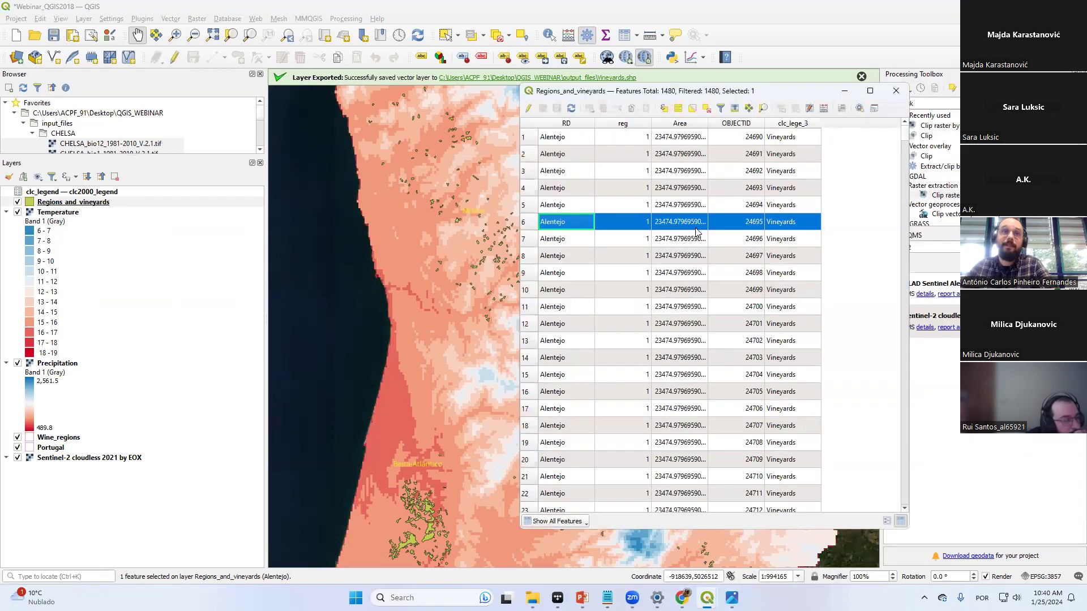
click(896, 91)
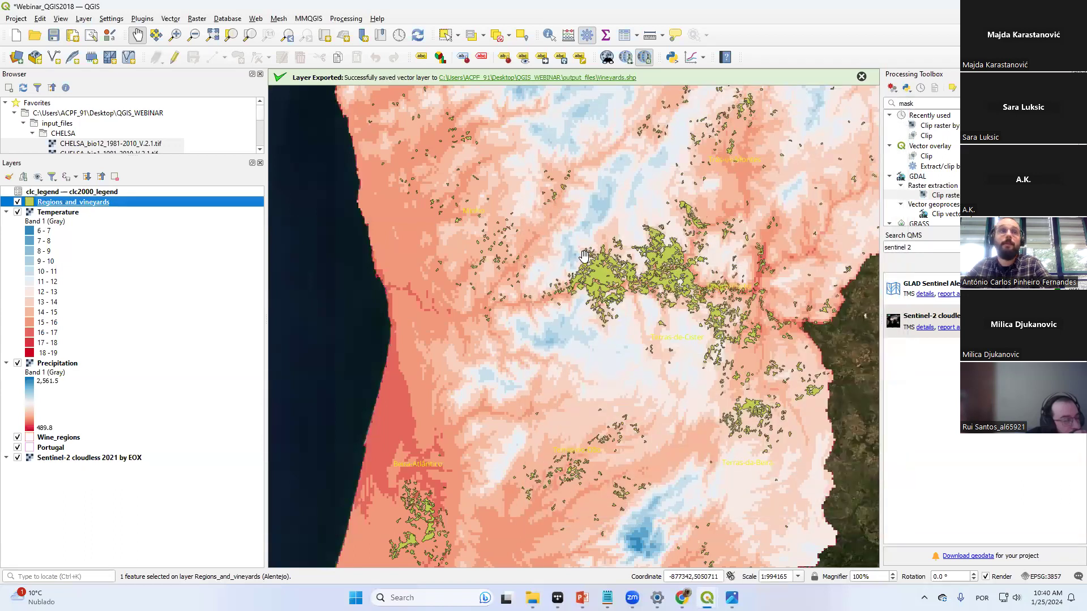
Search the processing tools for "zonal" and open the Zonal Statistics algorithm
scroll(602, 247, up, 1)
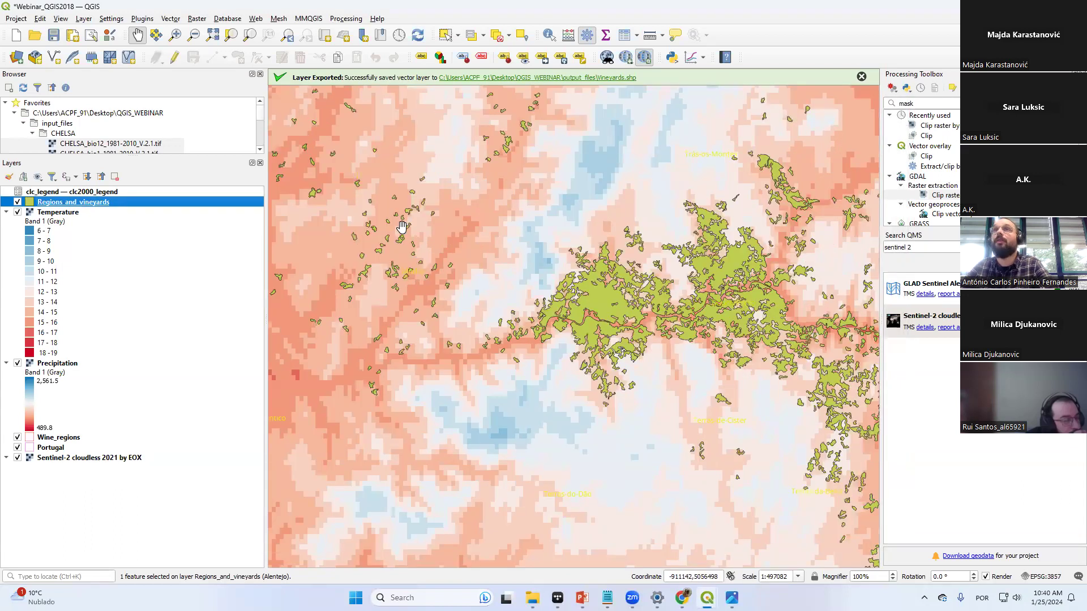
scroll(595, 238, down, 1)
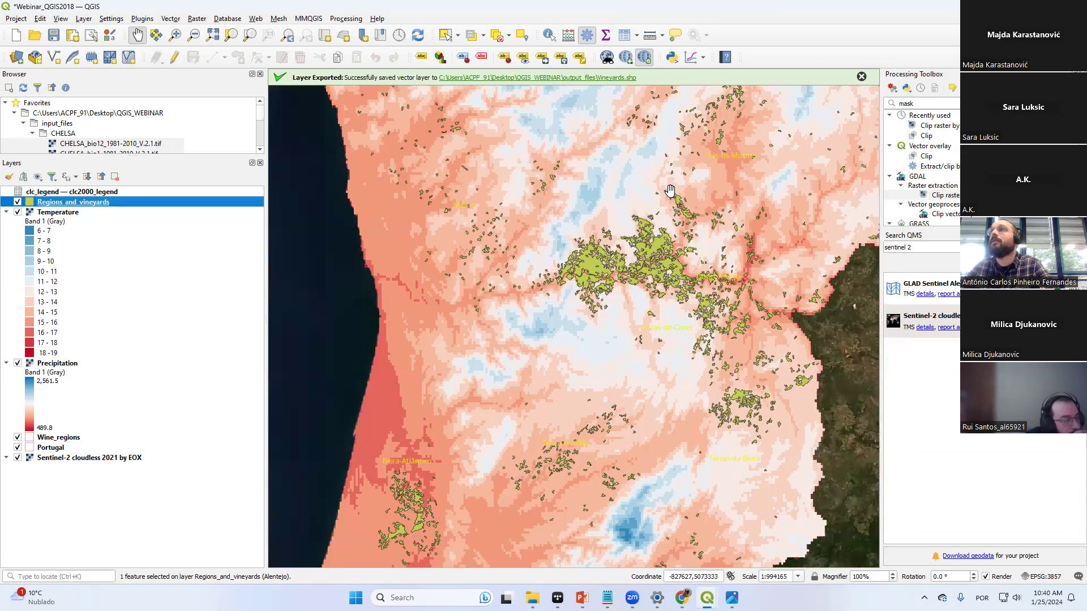
drag(708, 198, 595, 219)
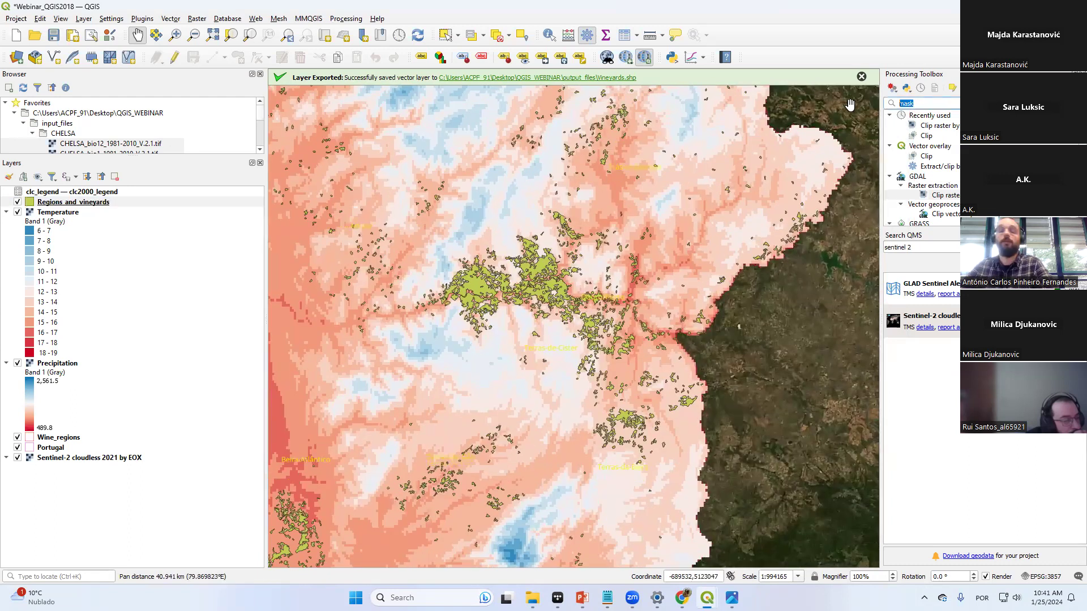
text(zon)
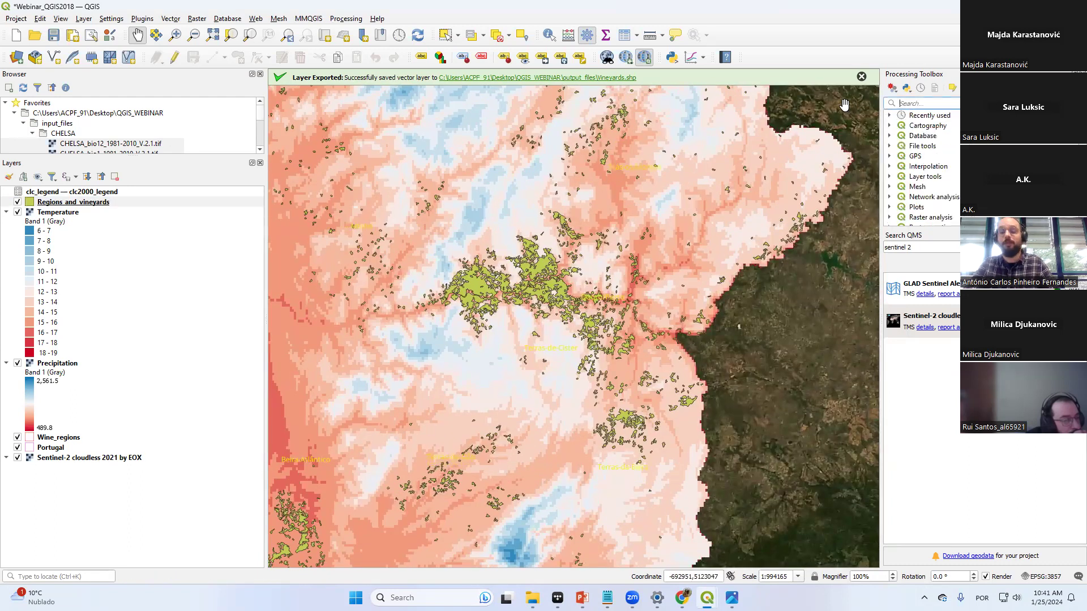
text(al)
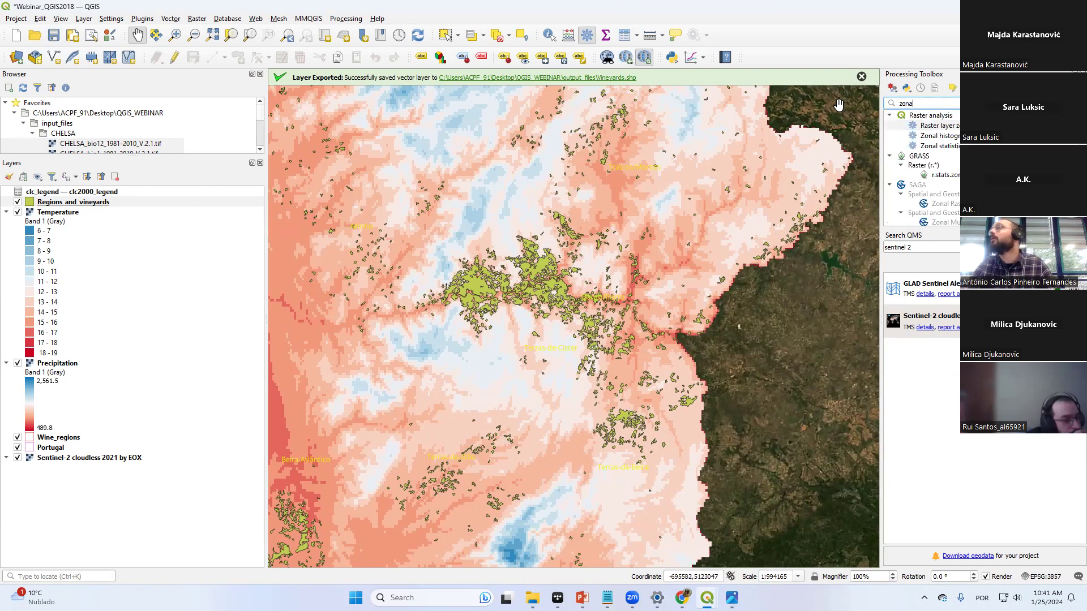
double_click(933, 146)
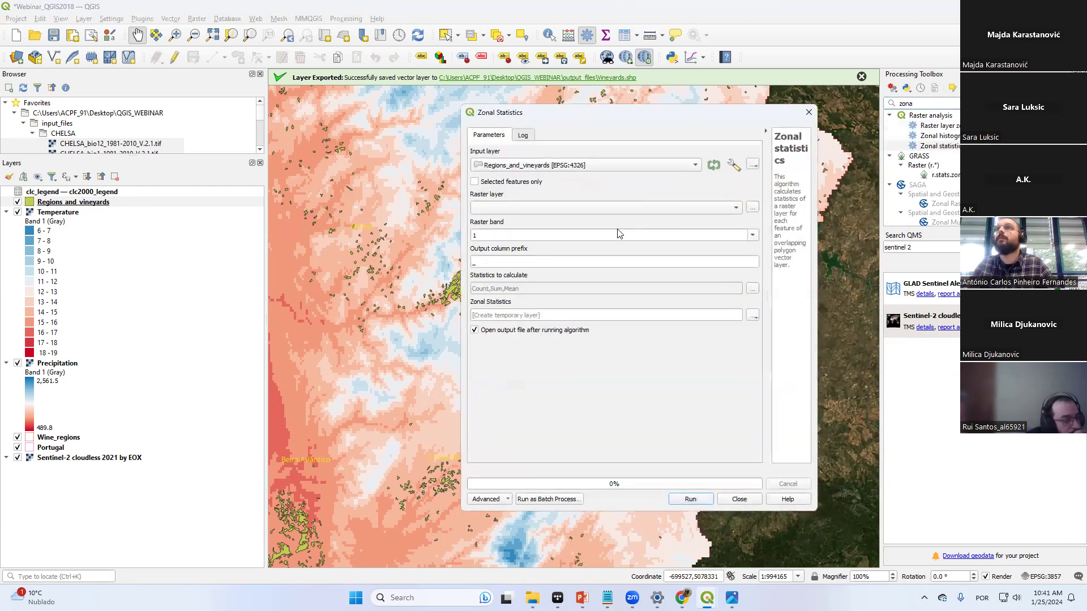
Set Regions_and_vineyards as the zonal statistics input, Temperature as the raster layer and T_ as the output column prefix
click(577, 167)
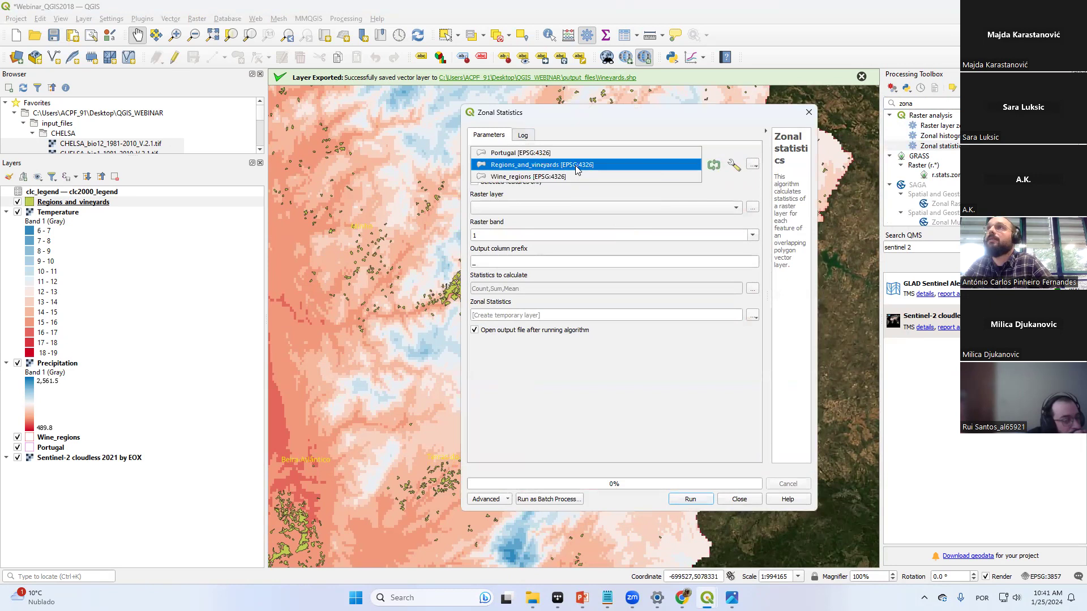
click(538, 165)
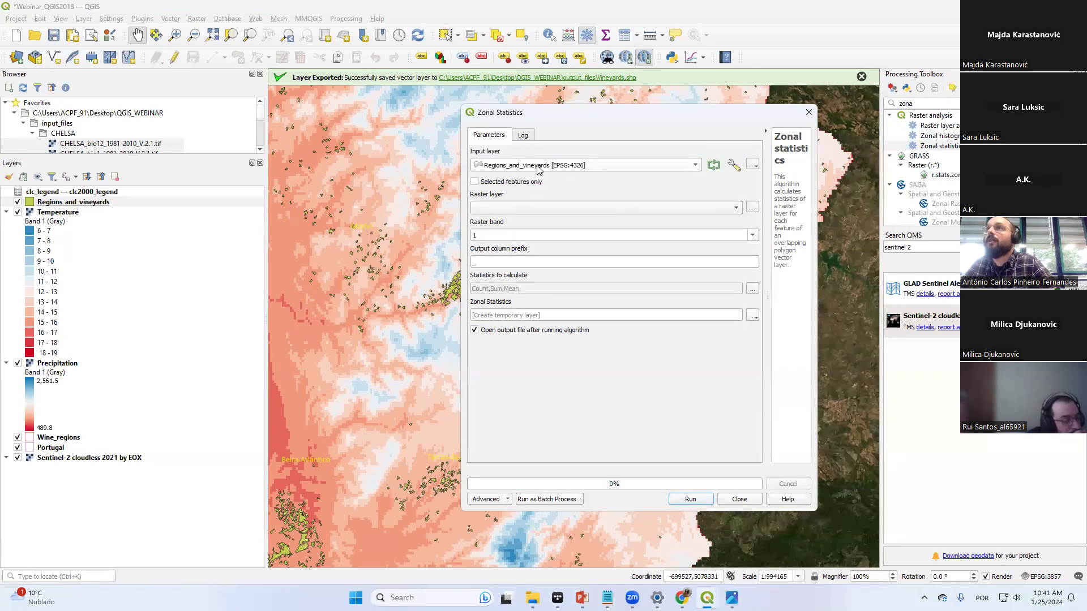
click(731, 211)
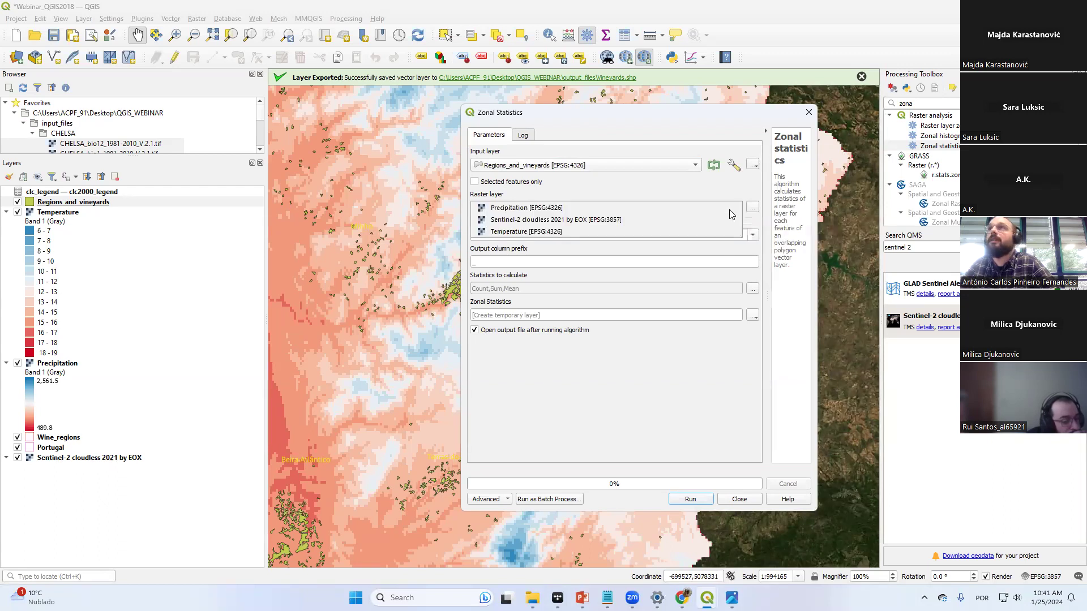
click(540, 232)
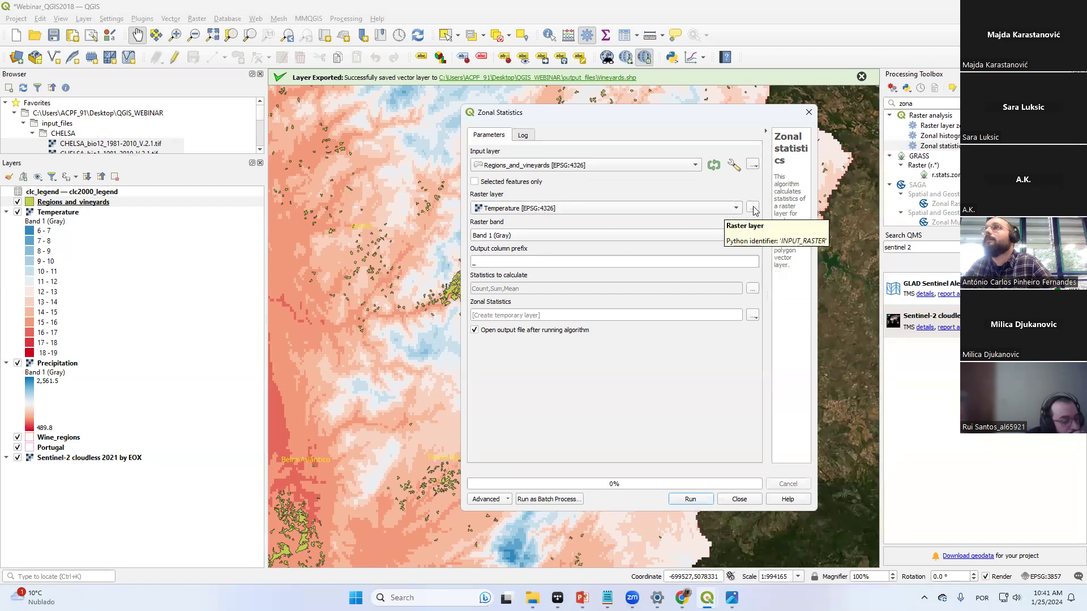
click(475, 263)
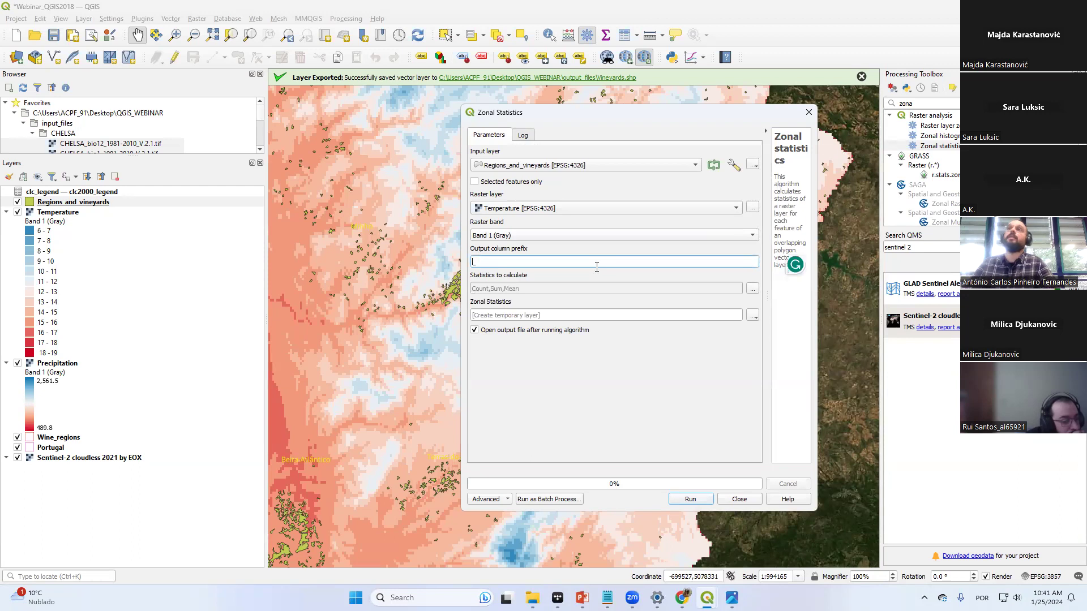
text(T)
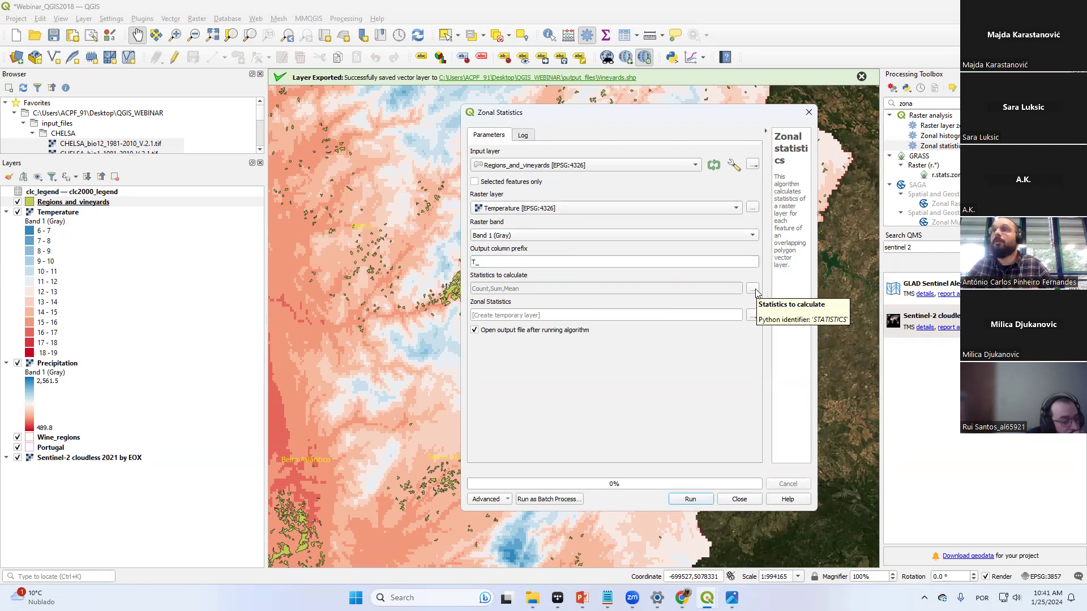
Limit the statistics to calculate to Mean, leaving Count and Sum out
drag(602, 116, 688, 94)
click(836, 264)
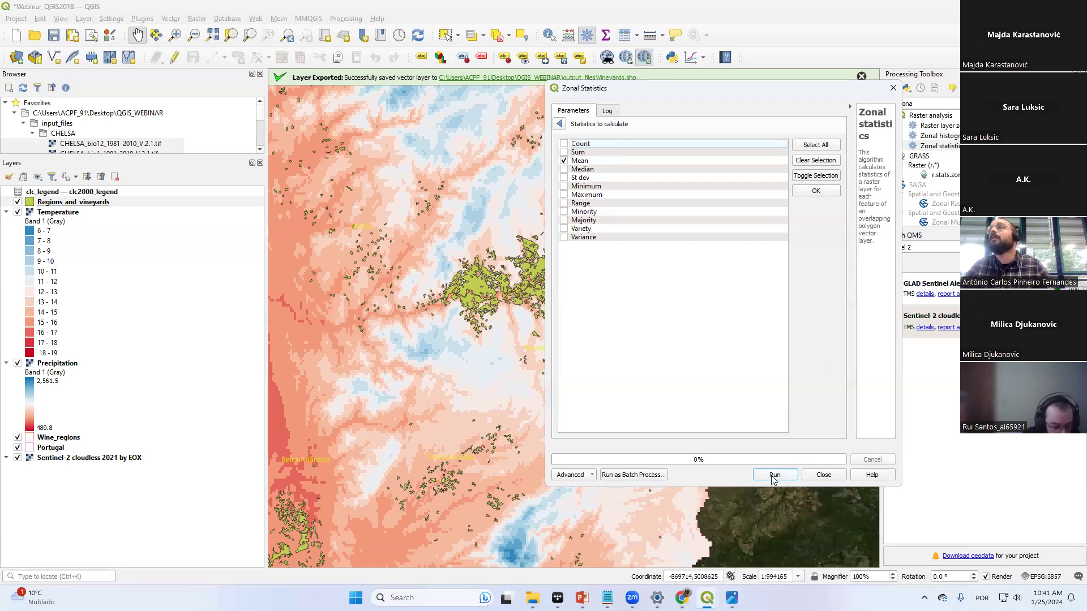
click(560, 124)
Set the zonal statistics output to Temperature_zst.shp in the output_files folder, run the algorithm and close its dialog
click(837, 291)
click(842, 312)
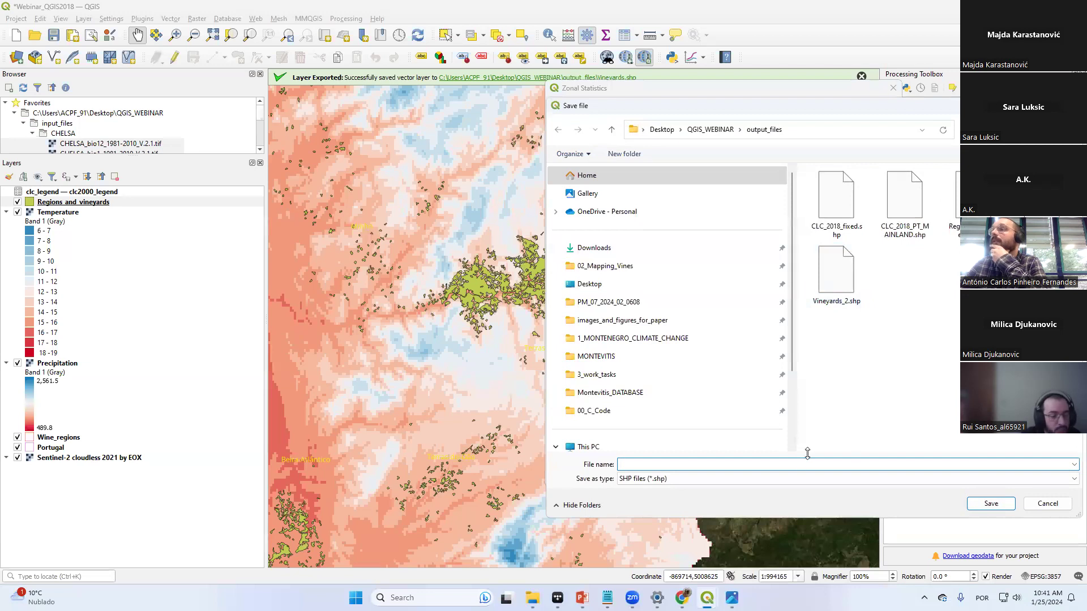
text(Temperature_zst)
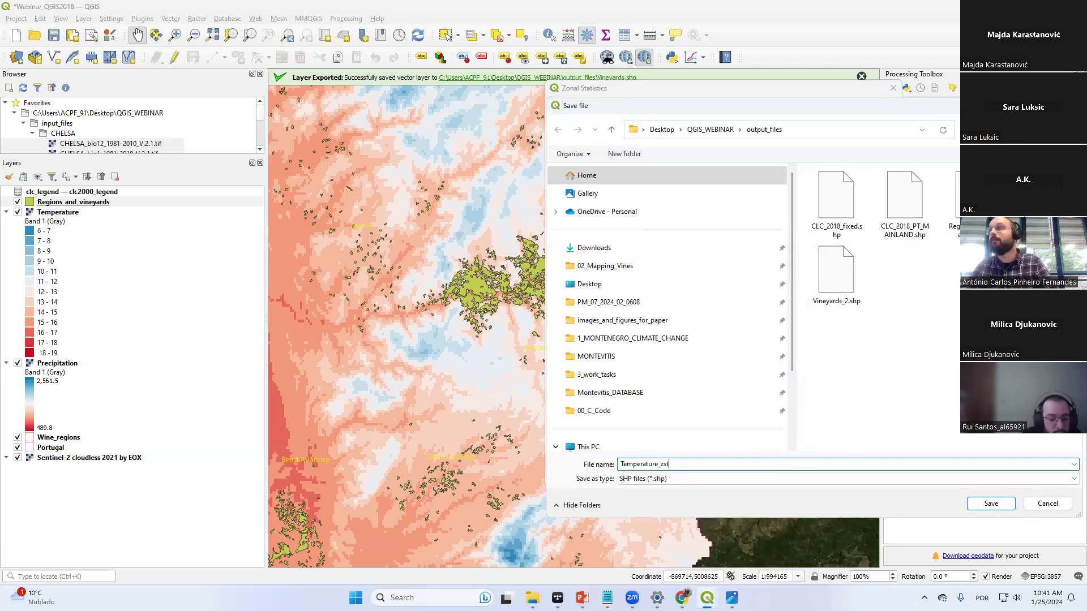
click(991, 503)
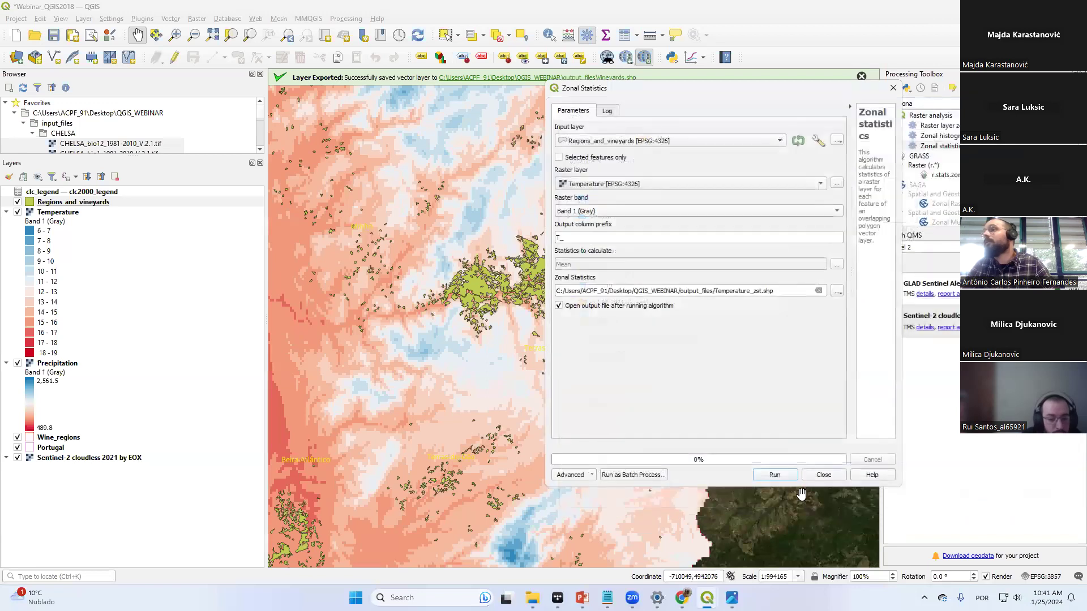
click(775, 475)
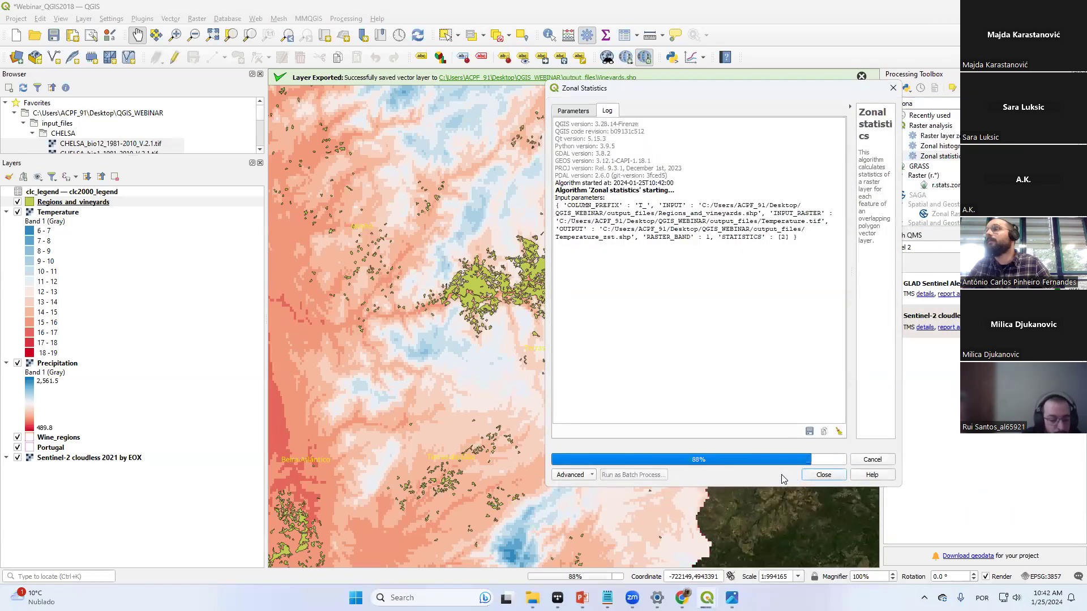
click(838, 476)
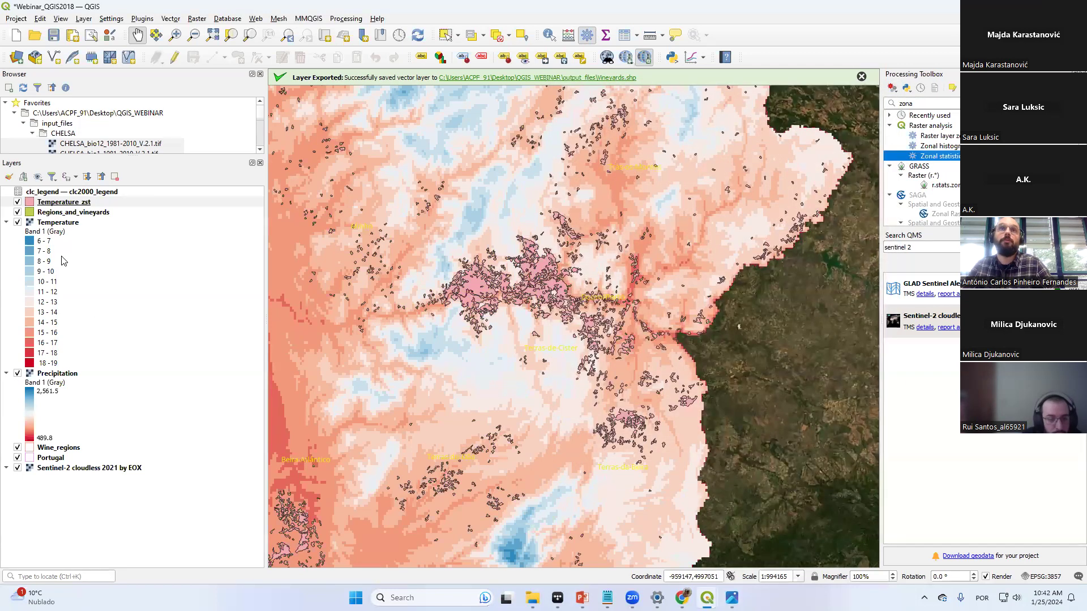
Collapse the Temperature layer's legend and hide the Regions_and_vineyards layer
scroll(529, 245, down, 2)
scroll(497, 252, up, 3)
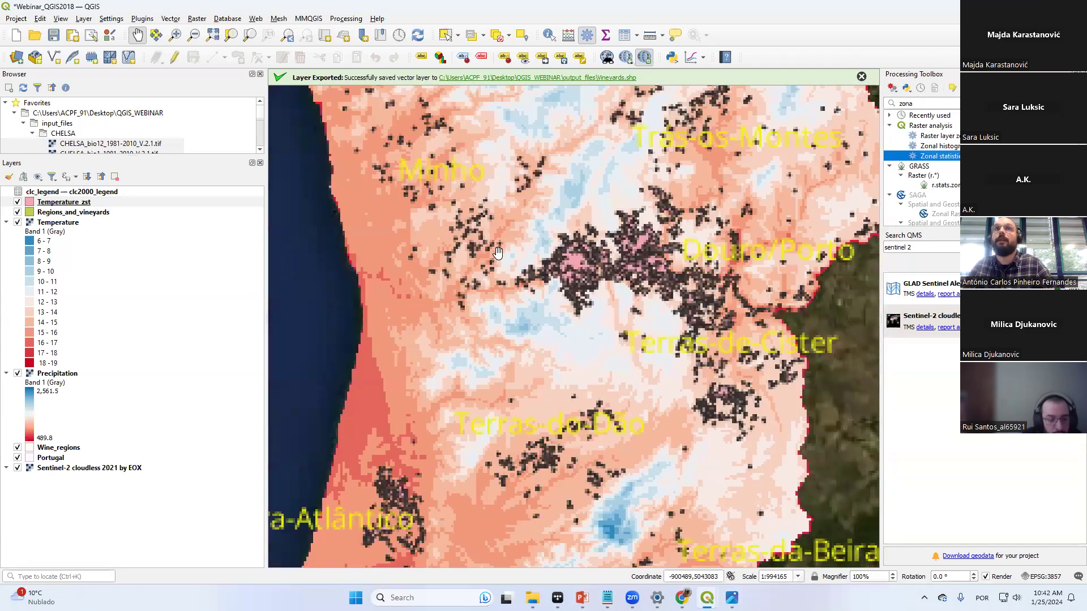
click(7, 222)
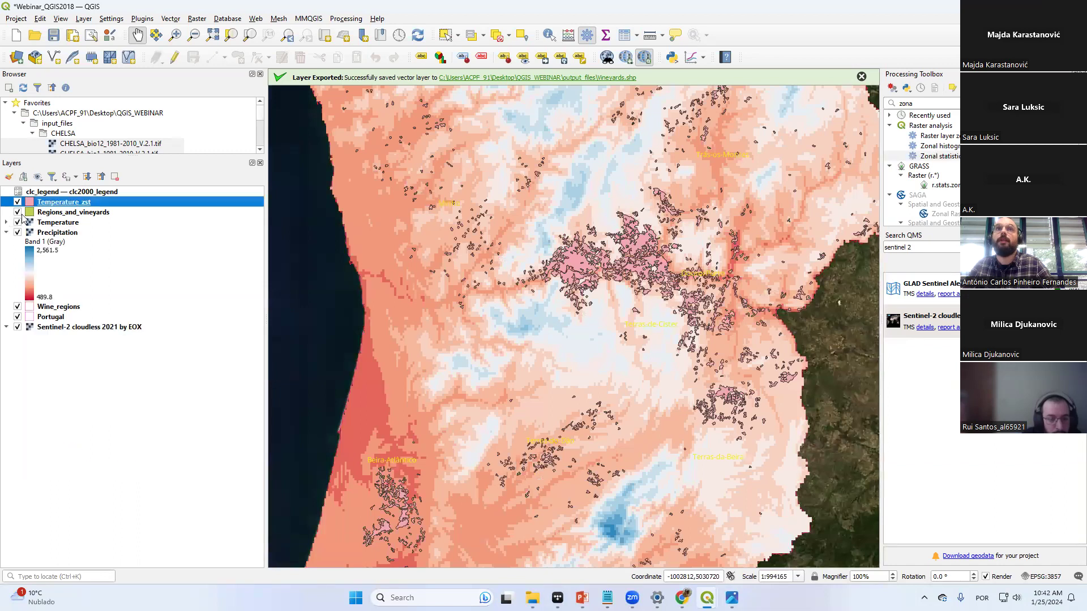
click(17, 212)
Open the attribute table of the Temperature_zst layer and widen it to examine the T_mean column
right_click(46, 198)
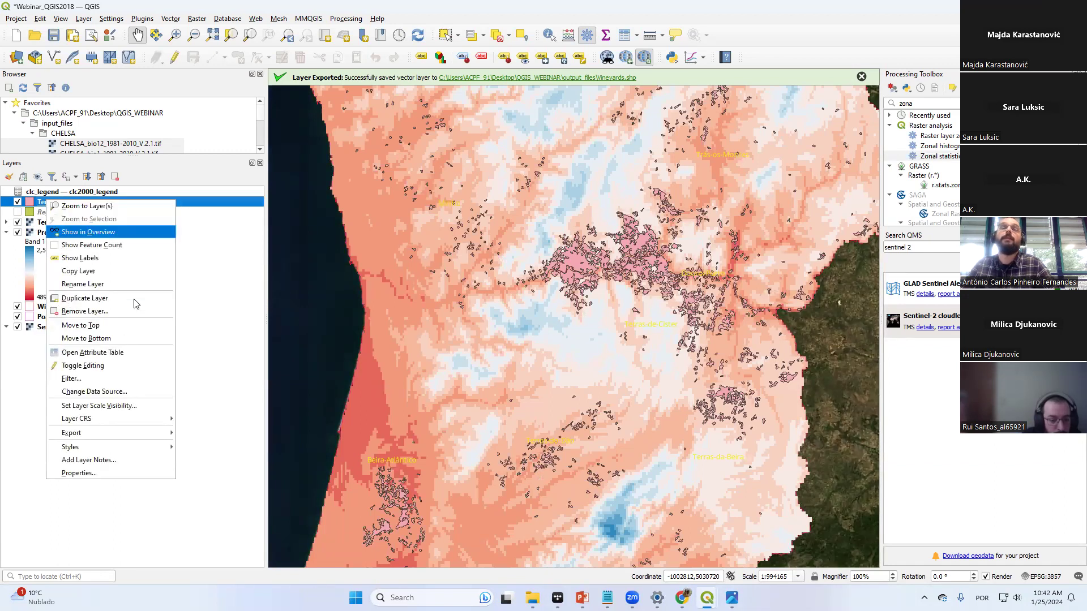
click(39, 202)
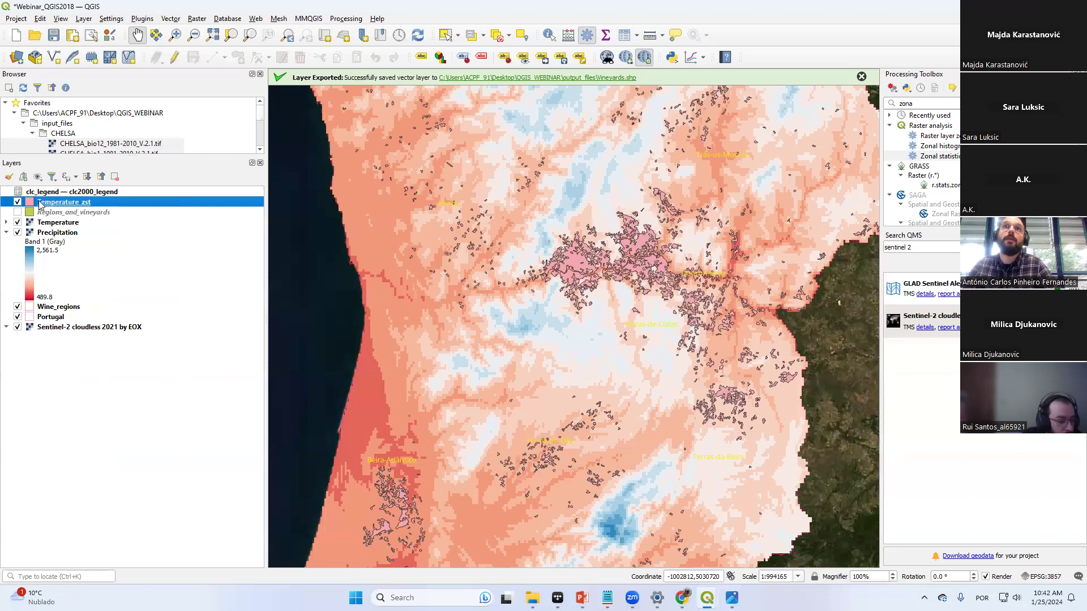
right_click(57, 207)
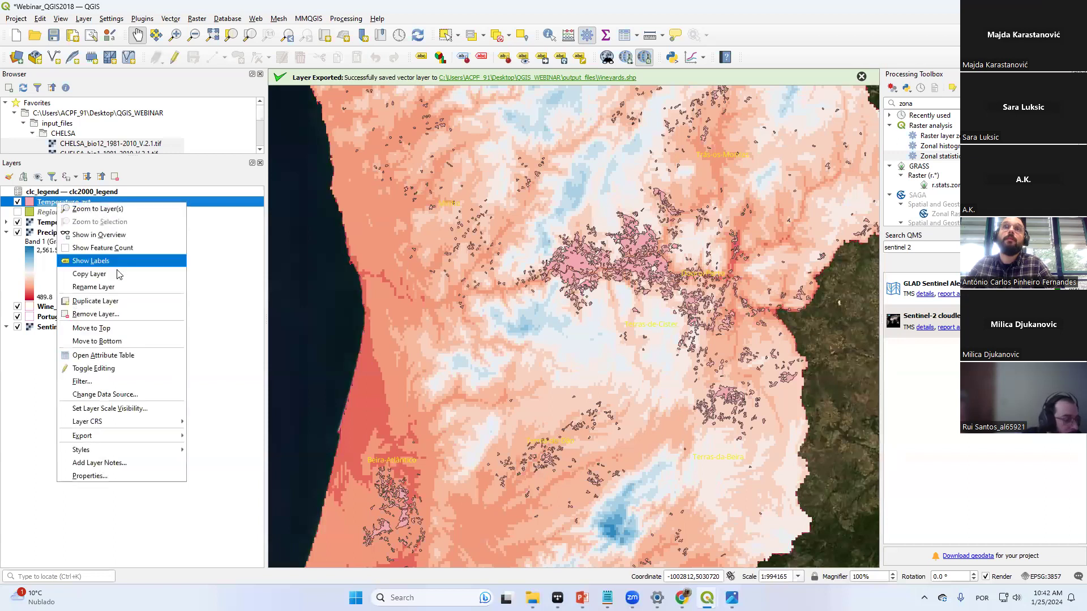
click(120, 355)
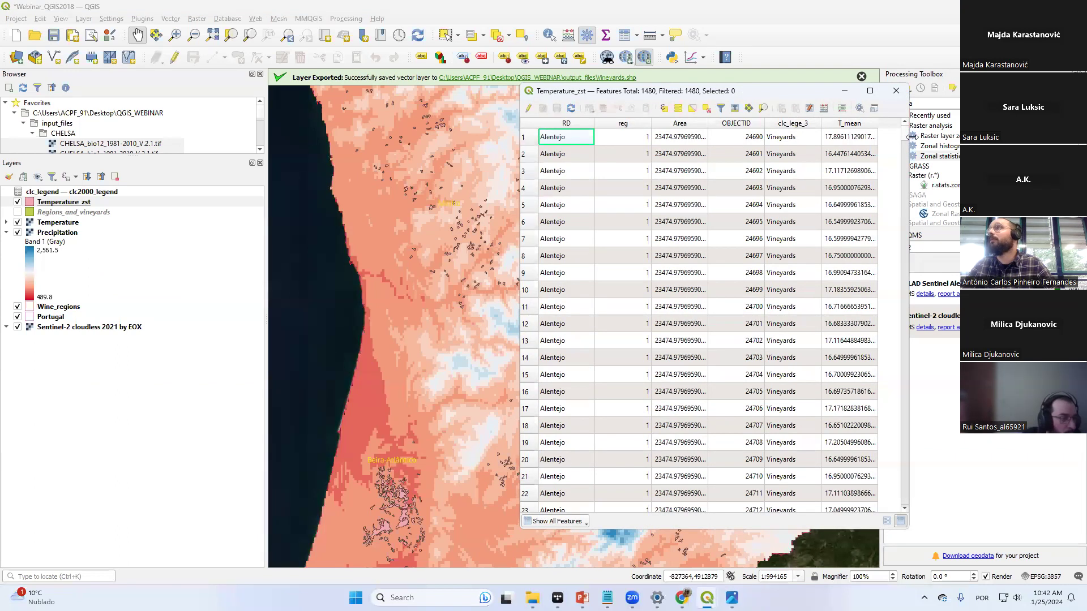
drag(909, 136, 1042, 145)
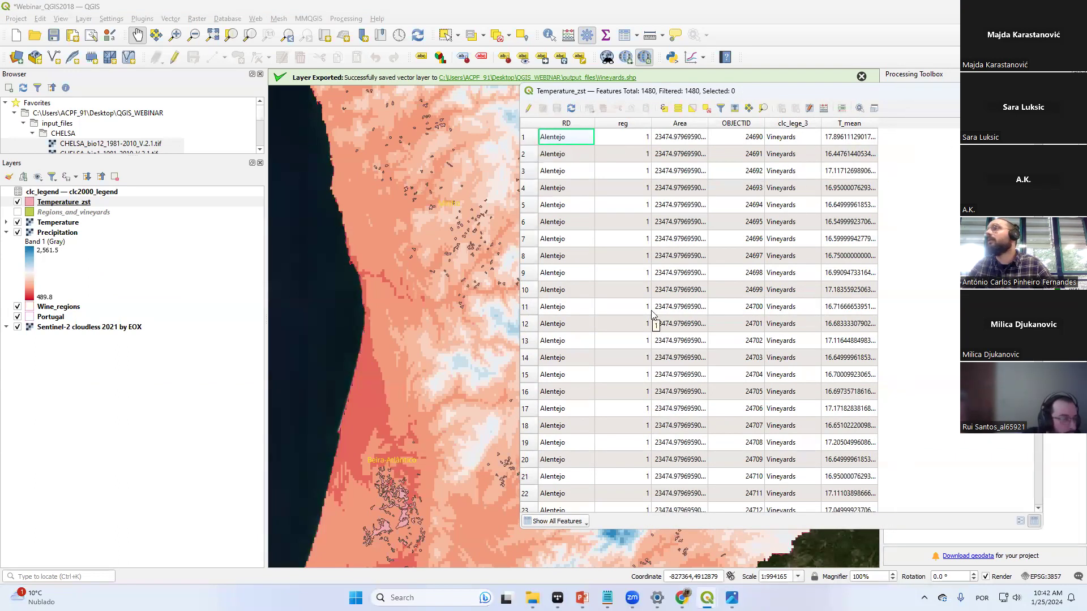
Select the Minho vineyard in row 981 of the Temperature_zst table and zoom the map to its polygon
scroll(659, 314, down, 17)
drag(1039, 146, 1039, 375)
click(528, 410)
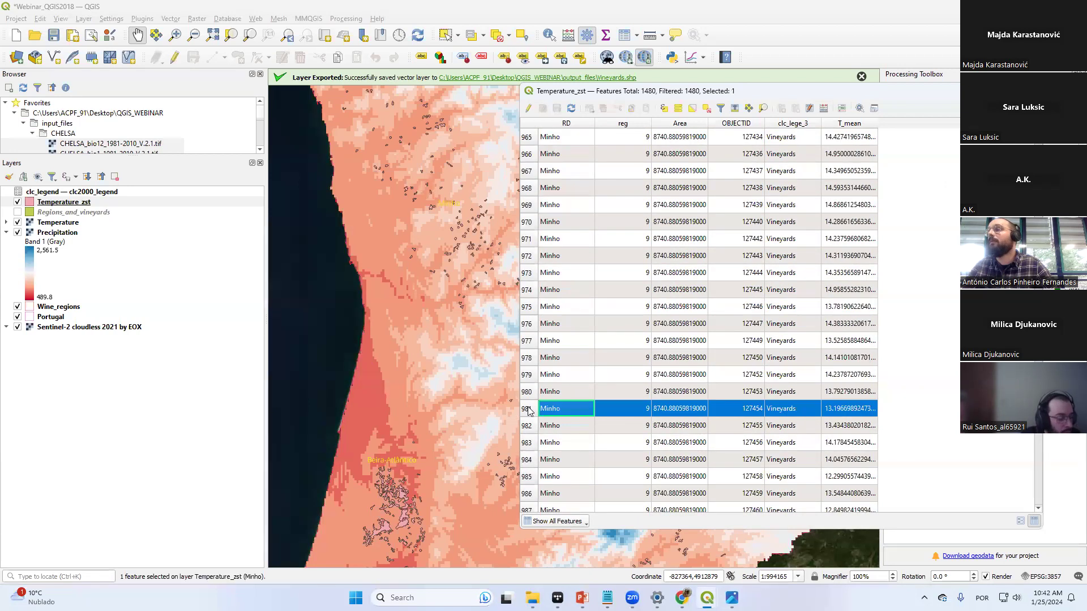
right_click(43, 201)
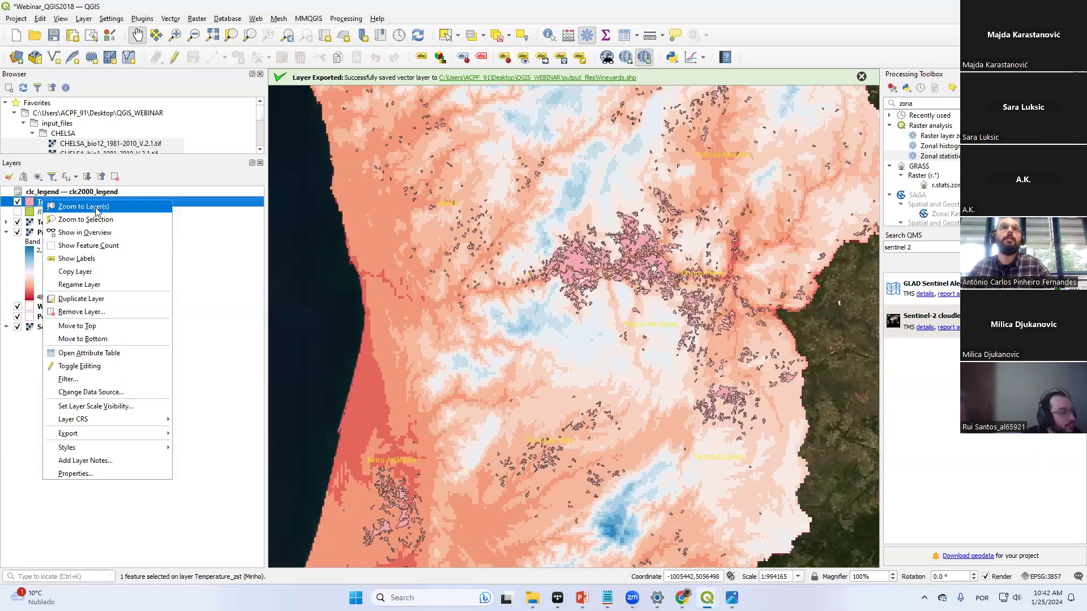
click(90, 219)
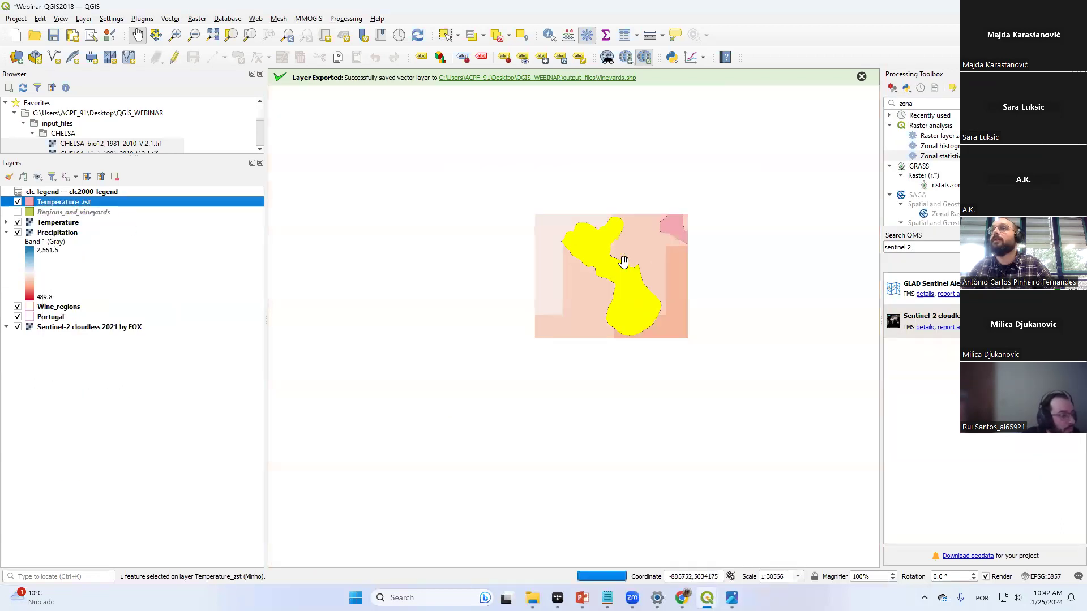
drag(636, 245, 529, 269)
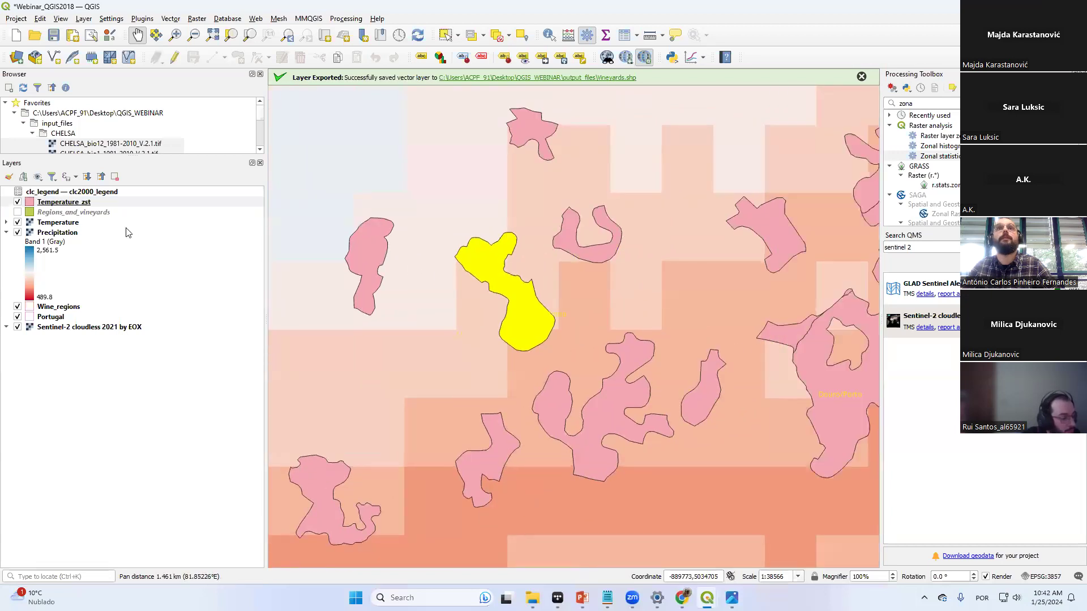
Open the attribute table of the Temperature_zst layer and filter it to show only the selected features, keeping the vineyard polygon in view
right_click(70, 208)
click(130, 356)
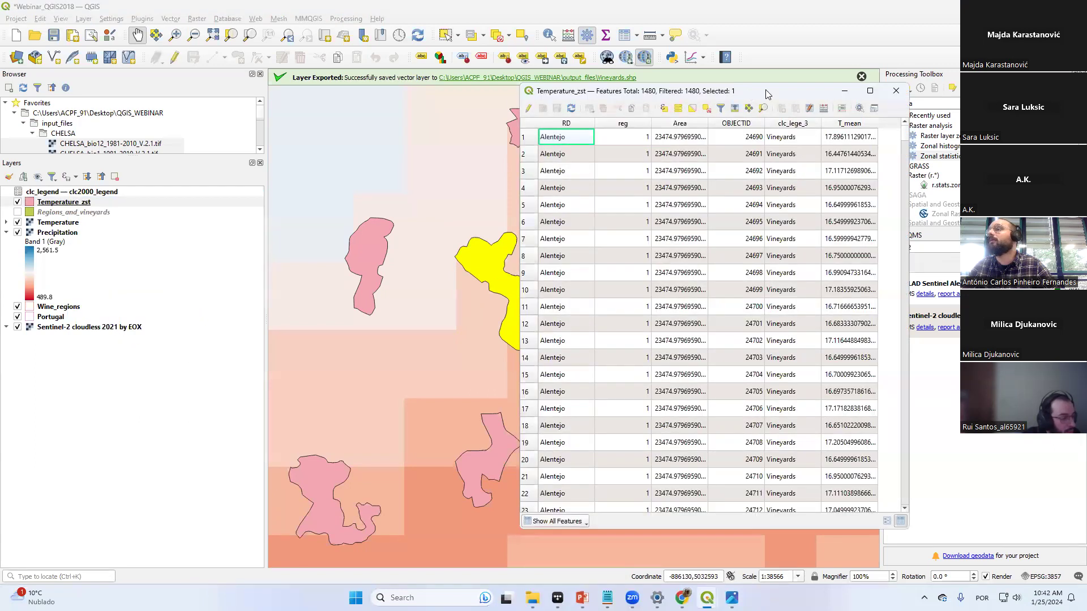
drag(768, 93, 913, 71)
click(712, 498)
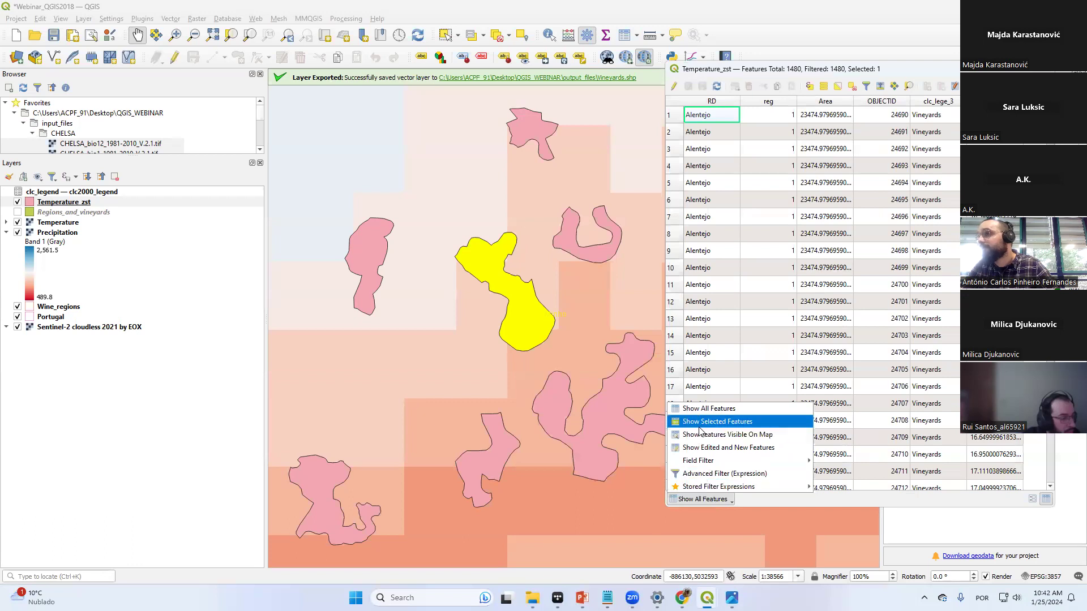
click(718, 422)
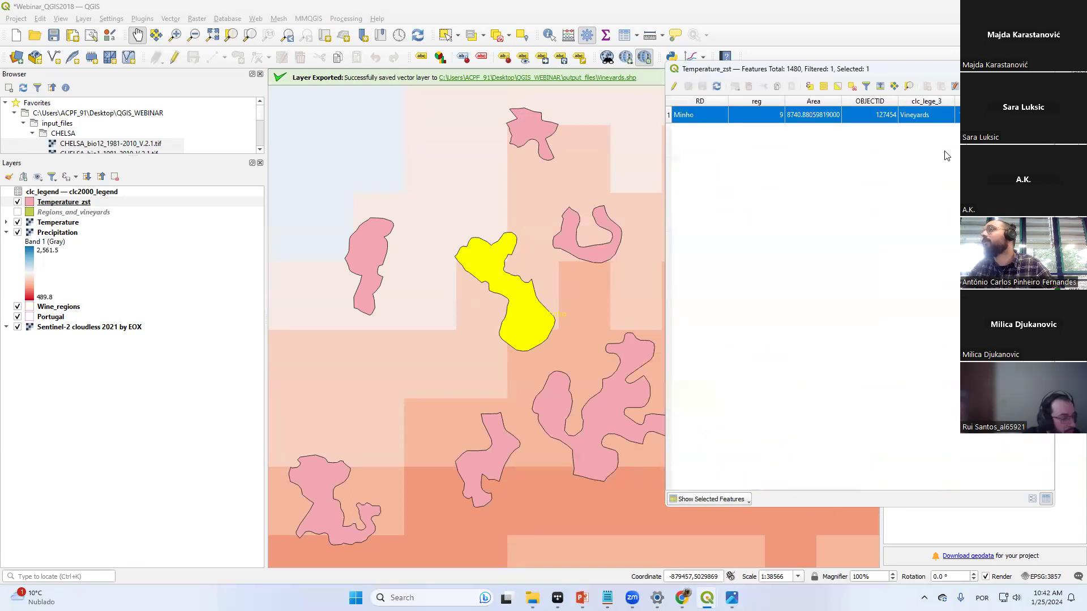
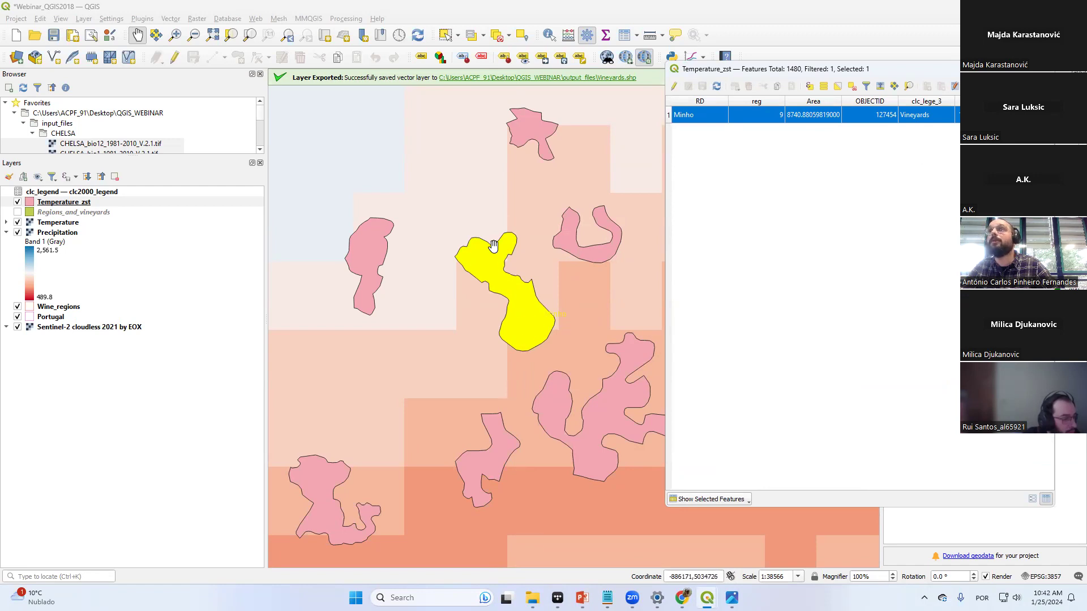
Expand the Temperature layer's legend and hide the Temperature_zst layer to compare the raster cells beneath the selected vineyard
click(17, 203)
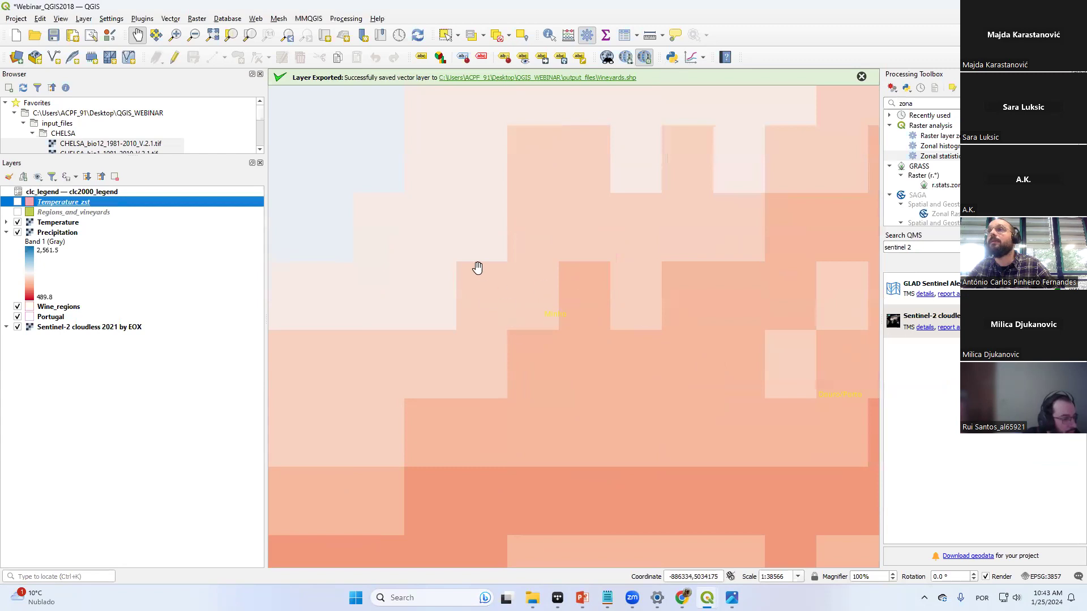
click(7, 223)
click(17, 202)
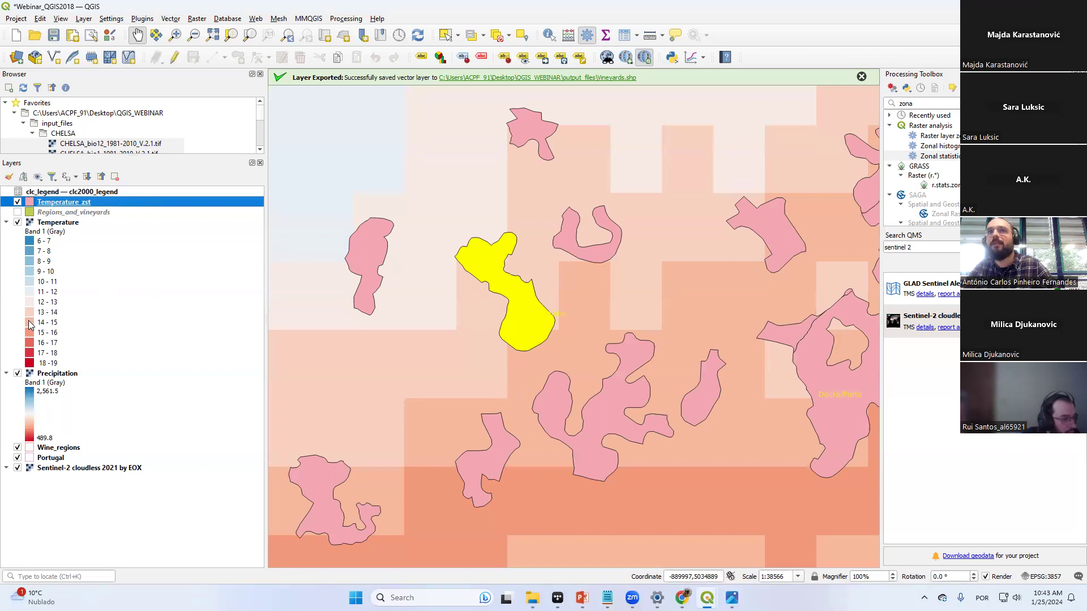
click(17, 202)
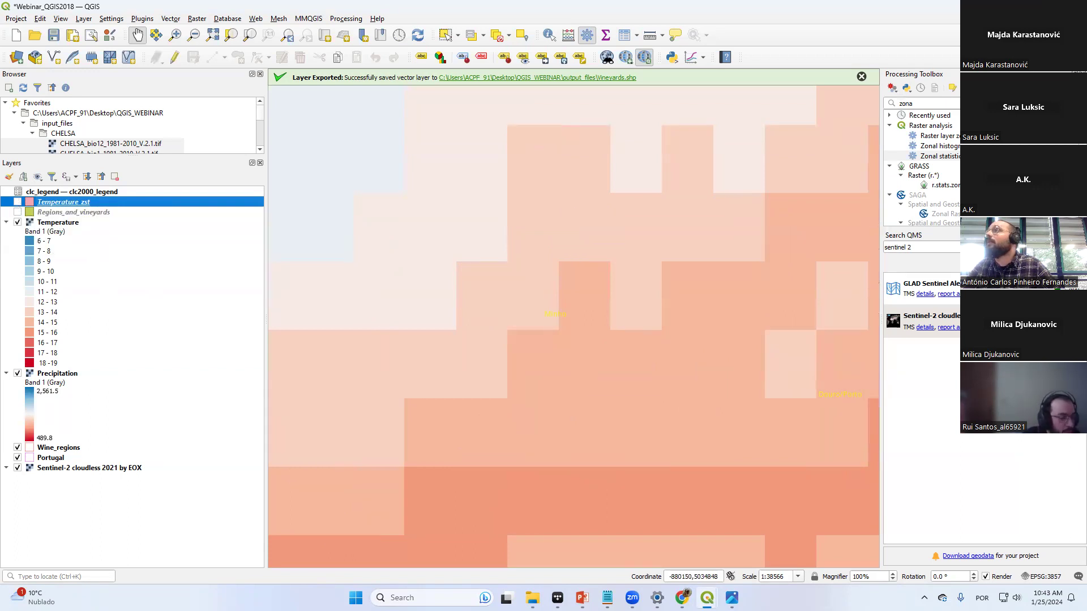
Open Zonal statistics with Regions_and_vineyards as input layer, Precipitation as raster layer and P_ as output column prefix
click(940, 156)
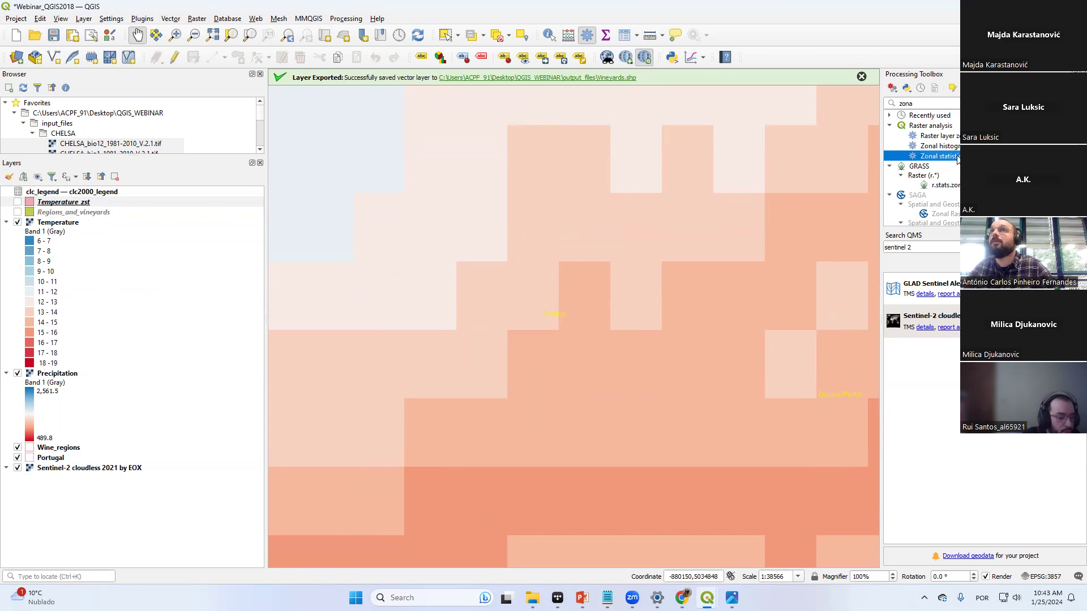
double_click(957, 158)
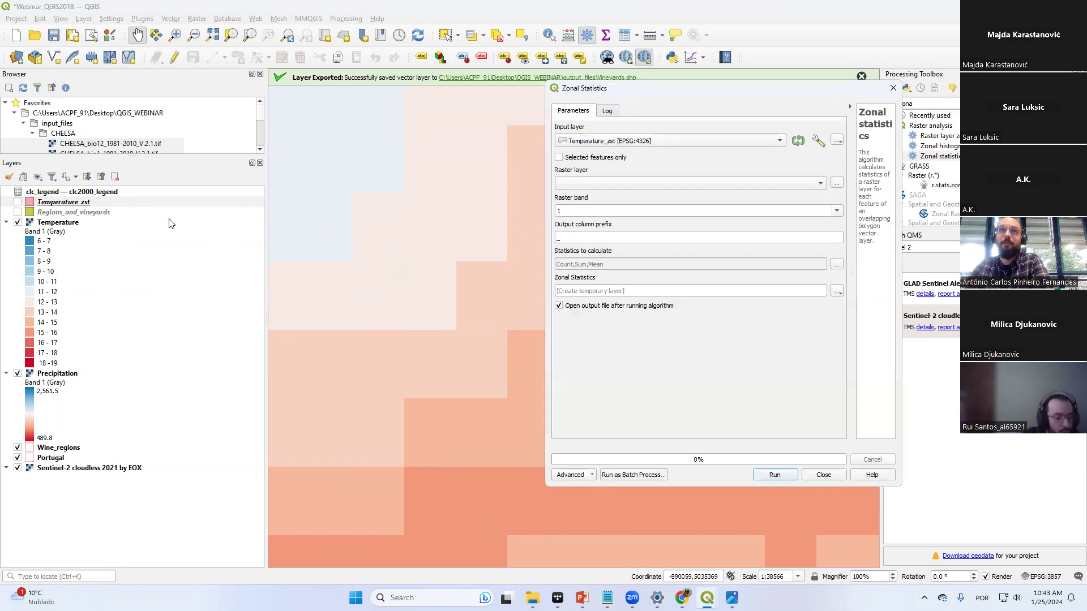
click(747, 139)
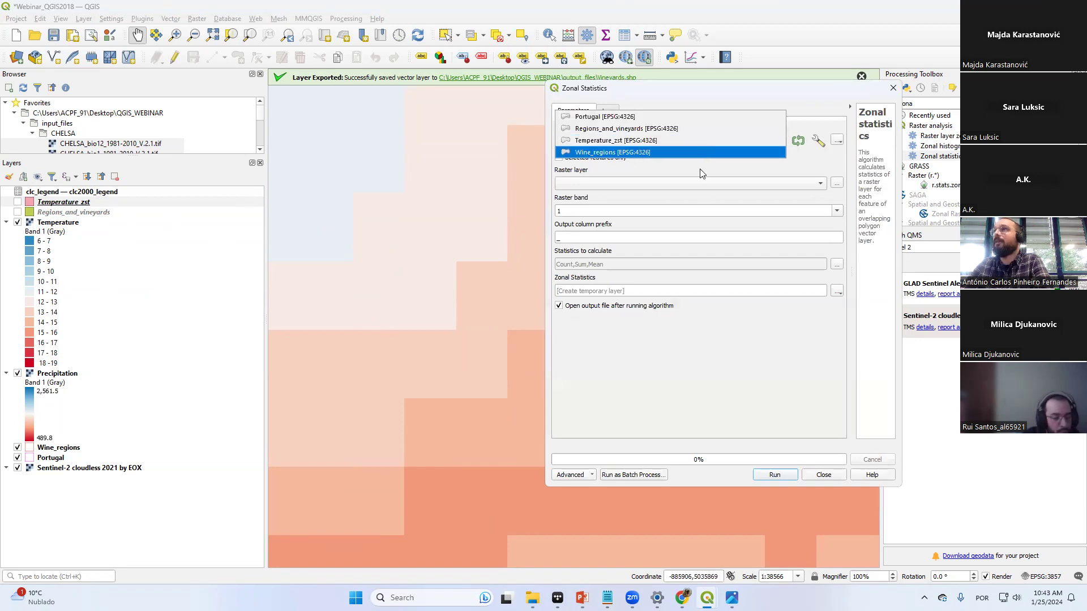
click(662, 129)
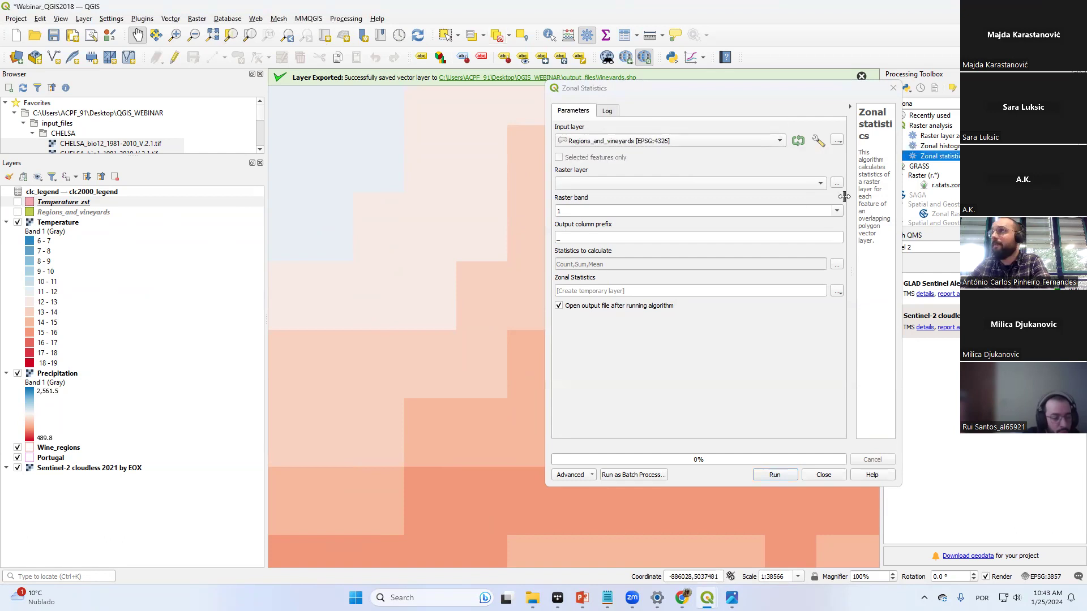
click(792, 182)
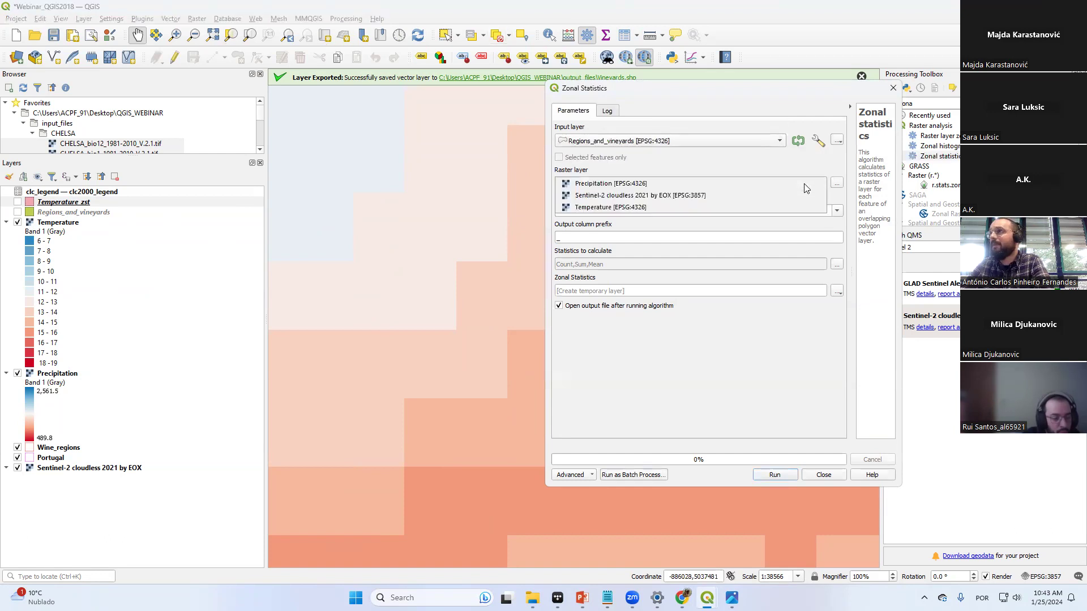
click(661, 183)
click(743, 238)
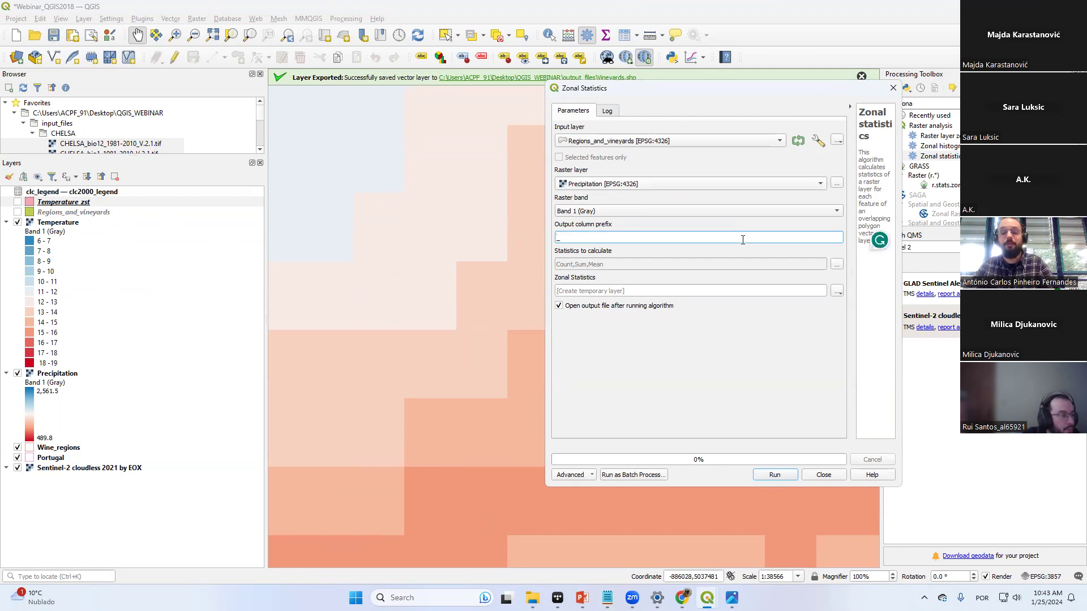
text(P)
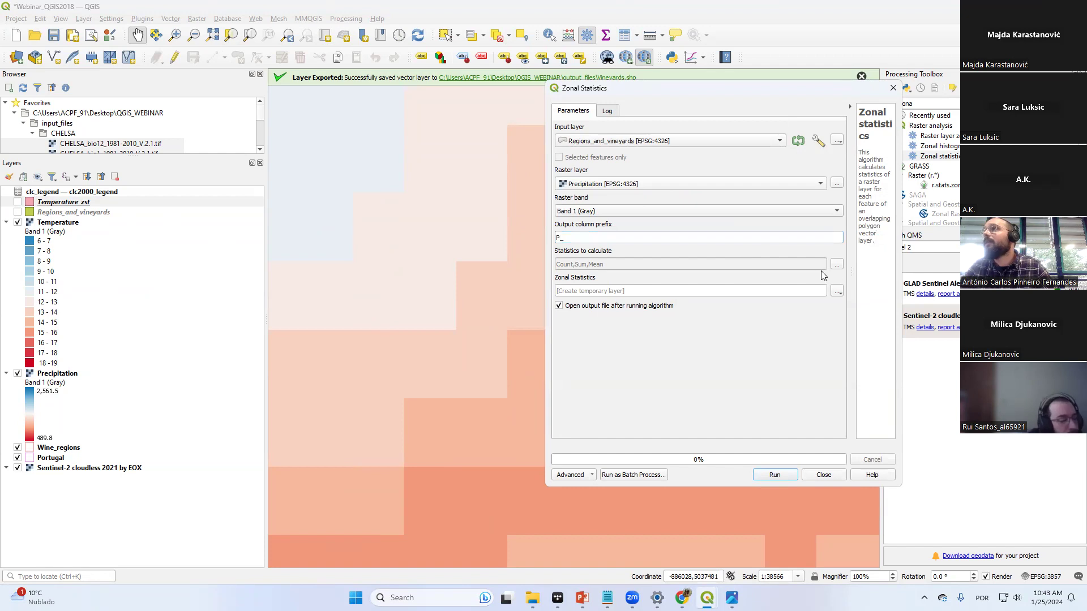
Choose Count, Mean, Minimum and Maximum as the statistics to calculate
click(837, 269)
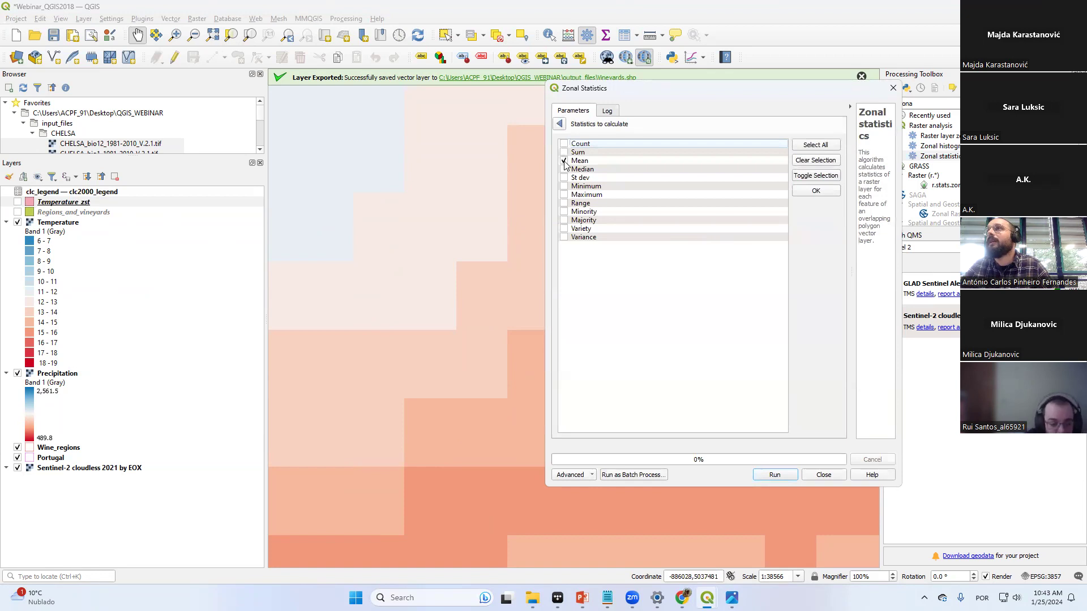
click(565, 145)
click(565, 186)
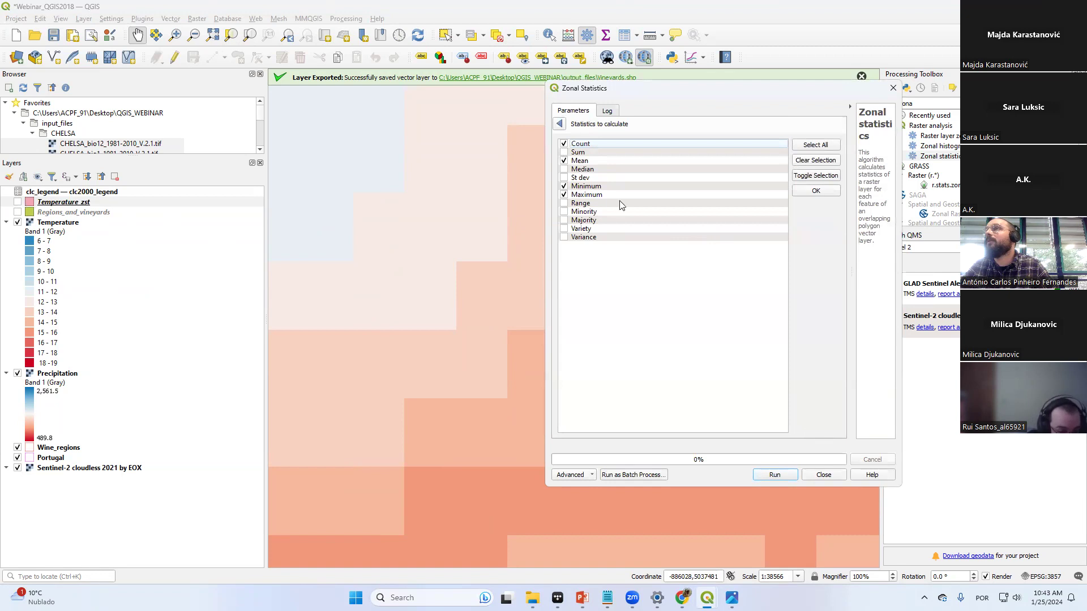
click(560, 124)
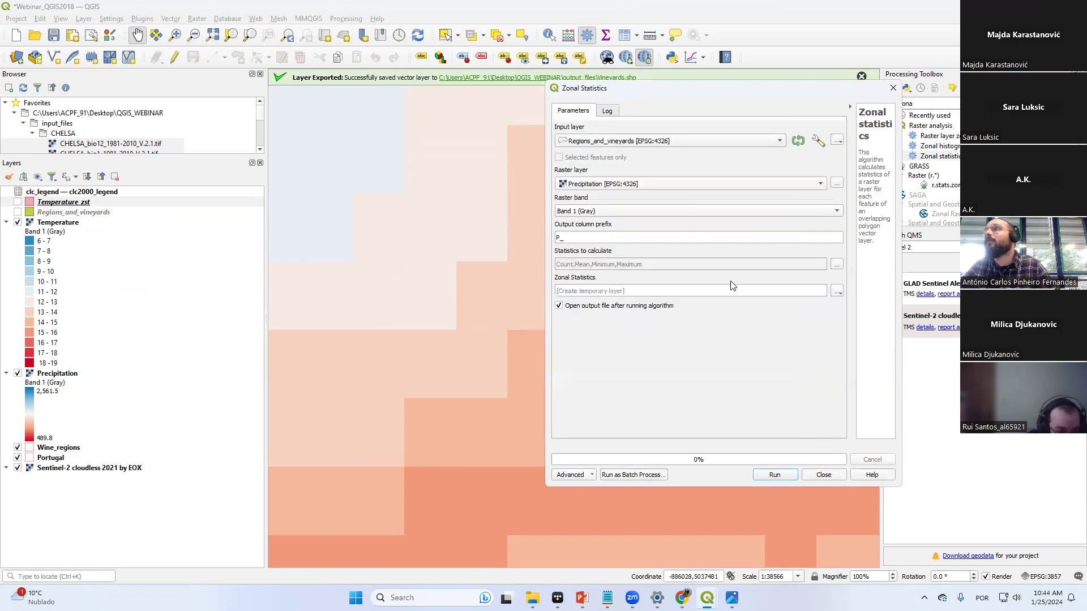
Set the zonal statistics output to Precipitation_zst.shp in the output_files folder, run the algorithm and close its dialog
click(838, 295)
click(842, 315)
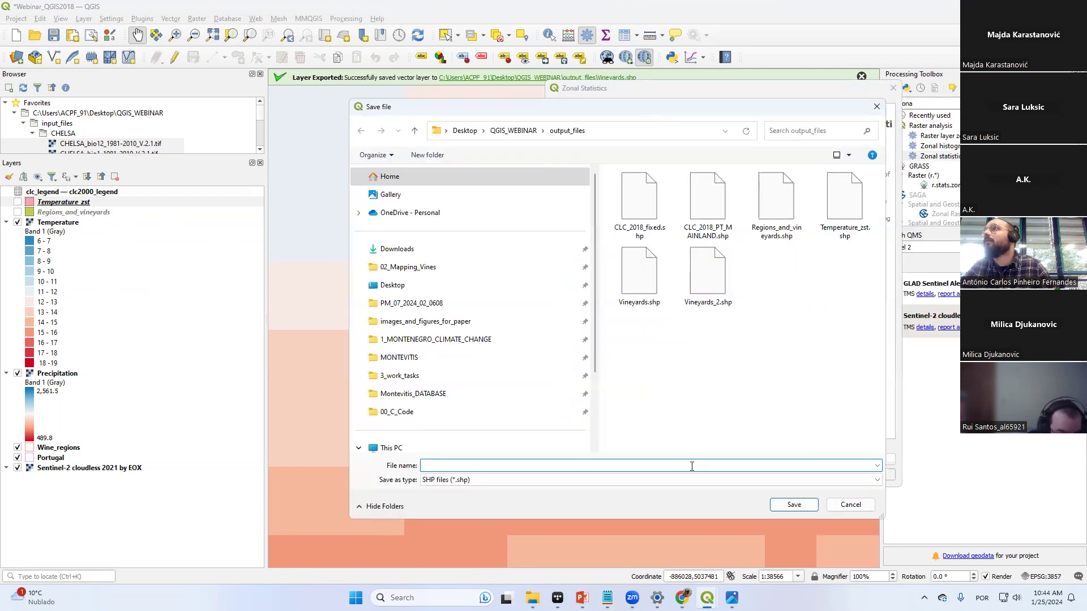
text(Prec)
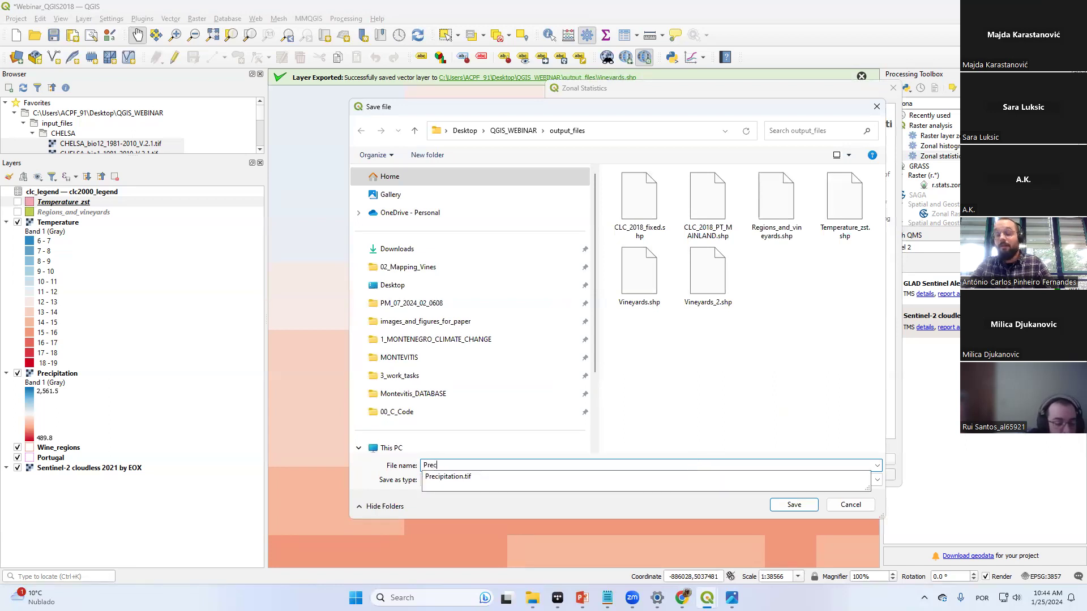
text(ipitati)
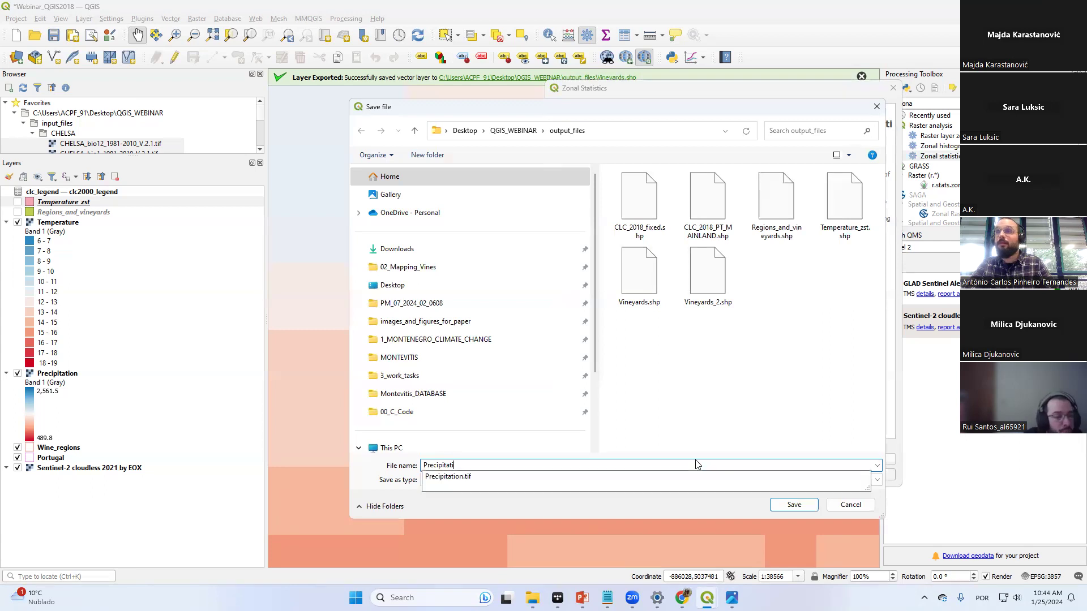
text(on_Z)
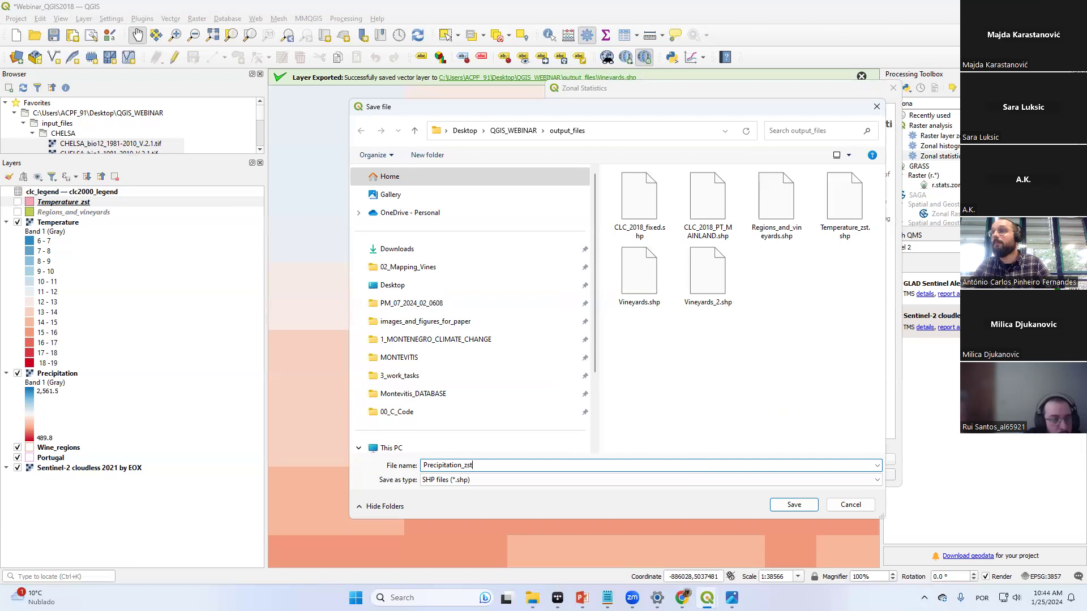
click(798, 506)
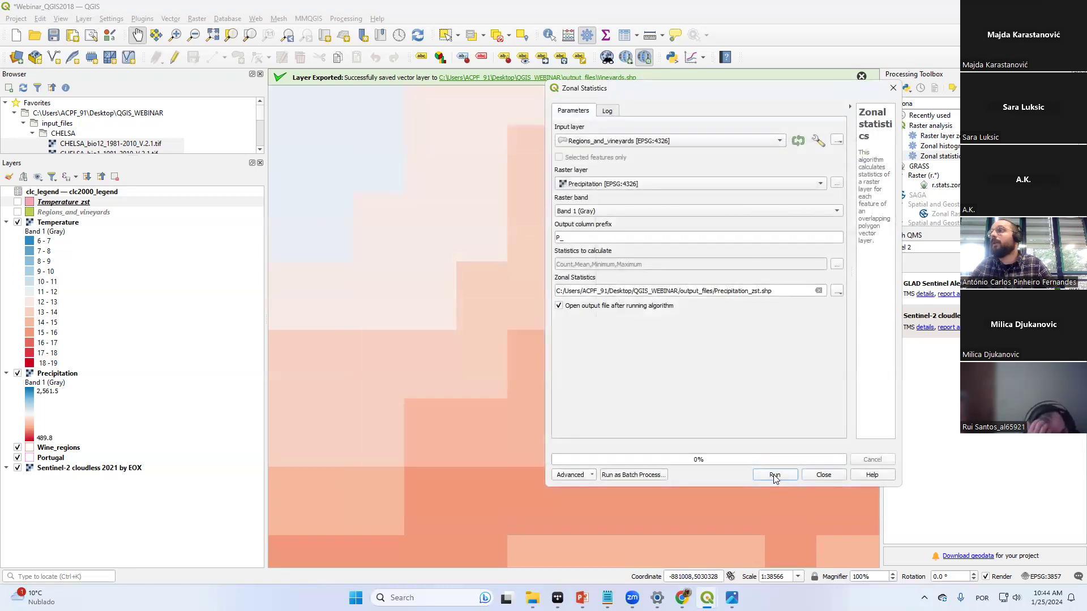
click(774, 476)
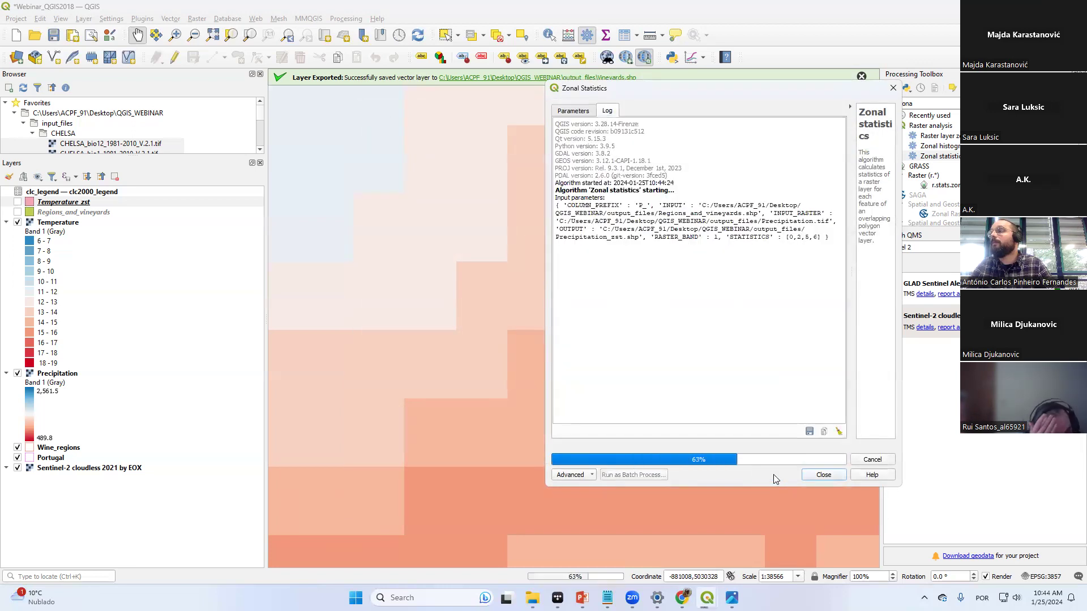
click(819, 475)
Hide the Temperature layer and collapse its legend, and move the Precipitation layer directly below Precipitation_zst
scroll(731, 385, down, 5)
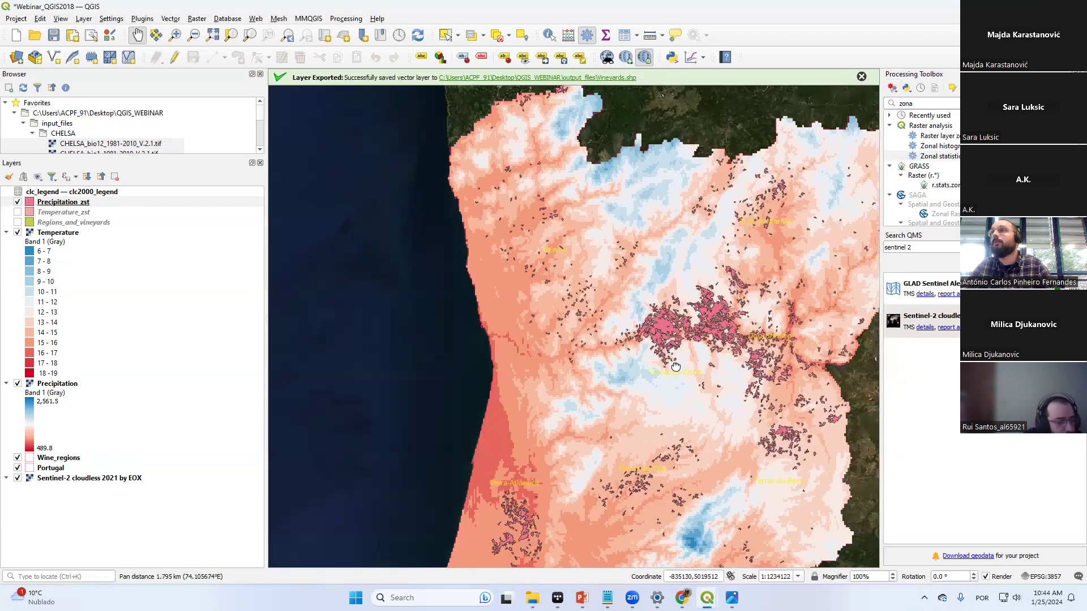
drag(660, 328, 523, 324)
click(18, 232)
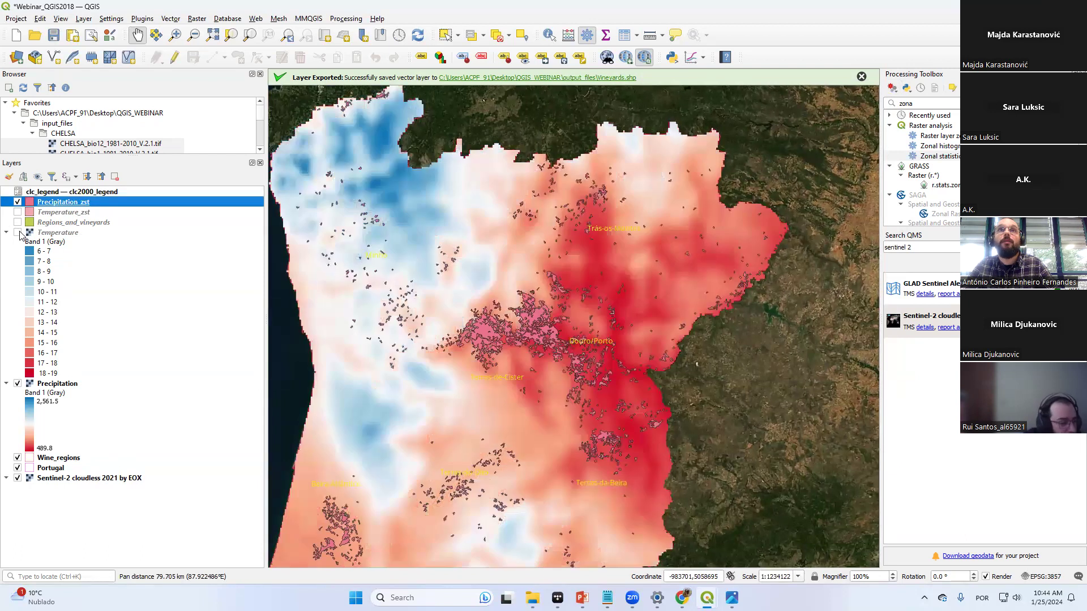
click(7, 233)
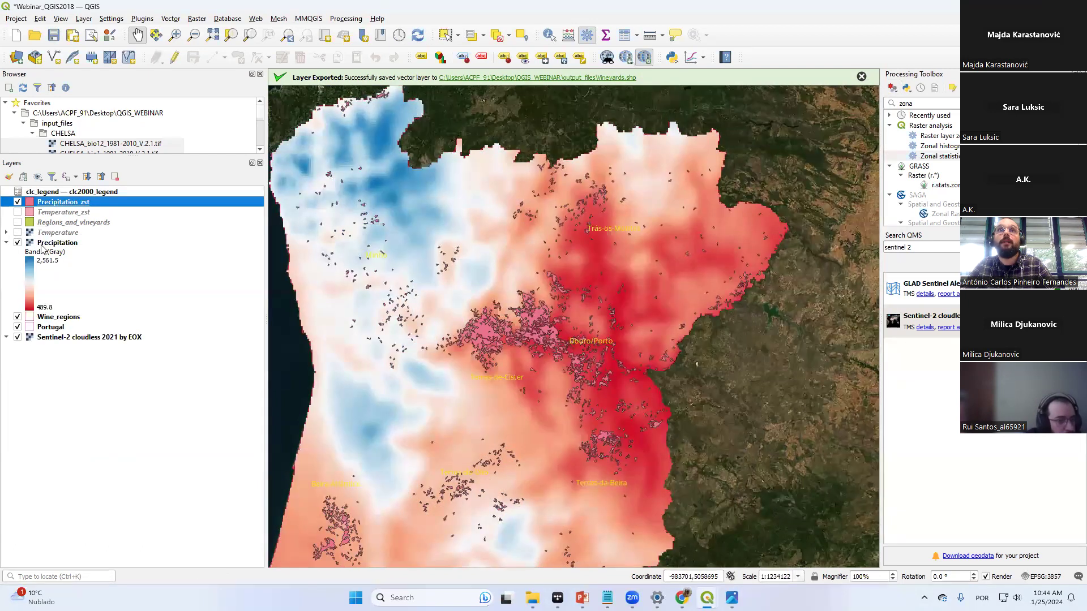
drag(44, 245, 45, 208)
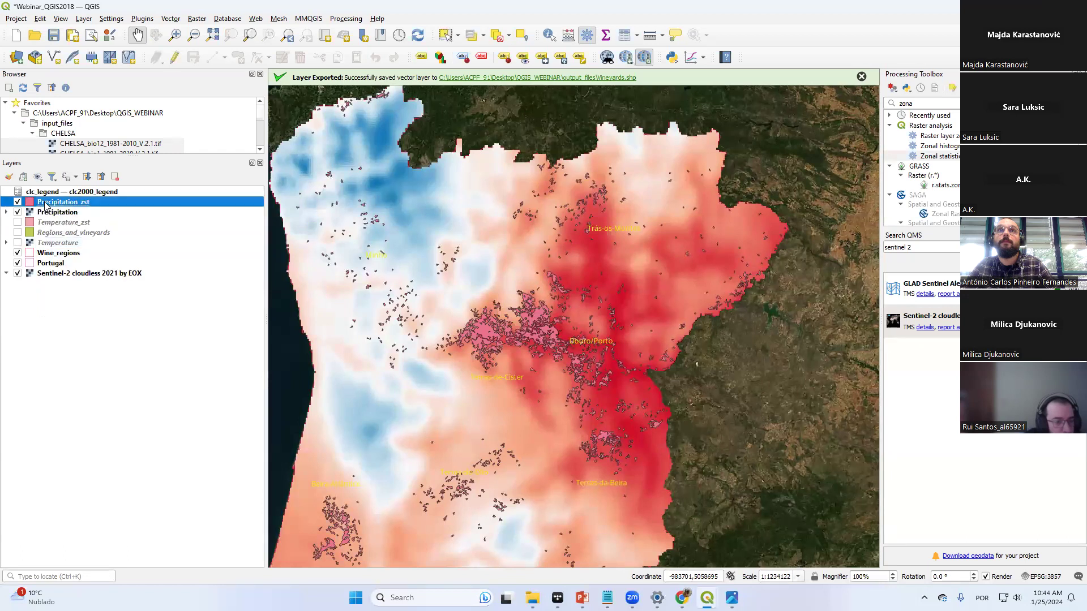
Open the attribute table of the Precipitation_zst layer and widen it to examine the P_count, P_mean, P_min and P_max columns
right_click(45, 202)
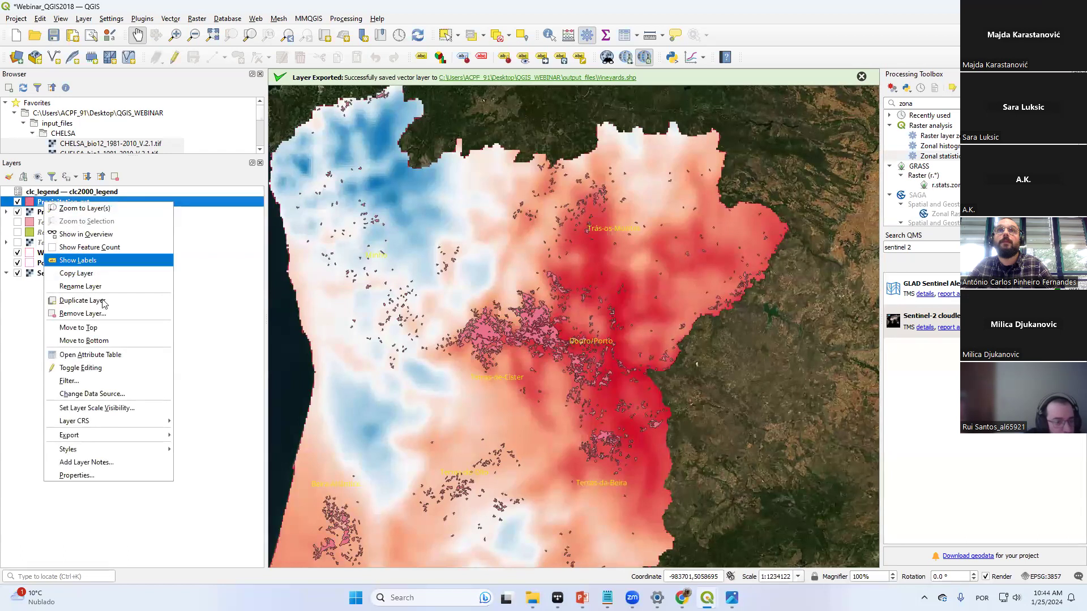
click(91, 355)
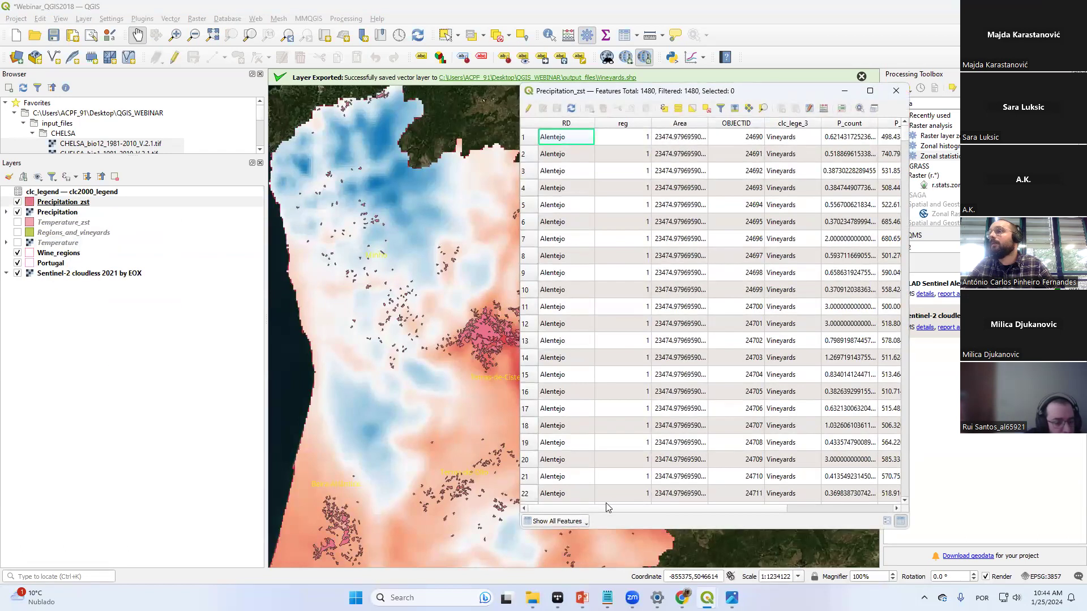
drag(601, 511, 710, 512)
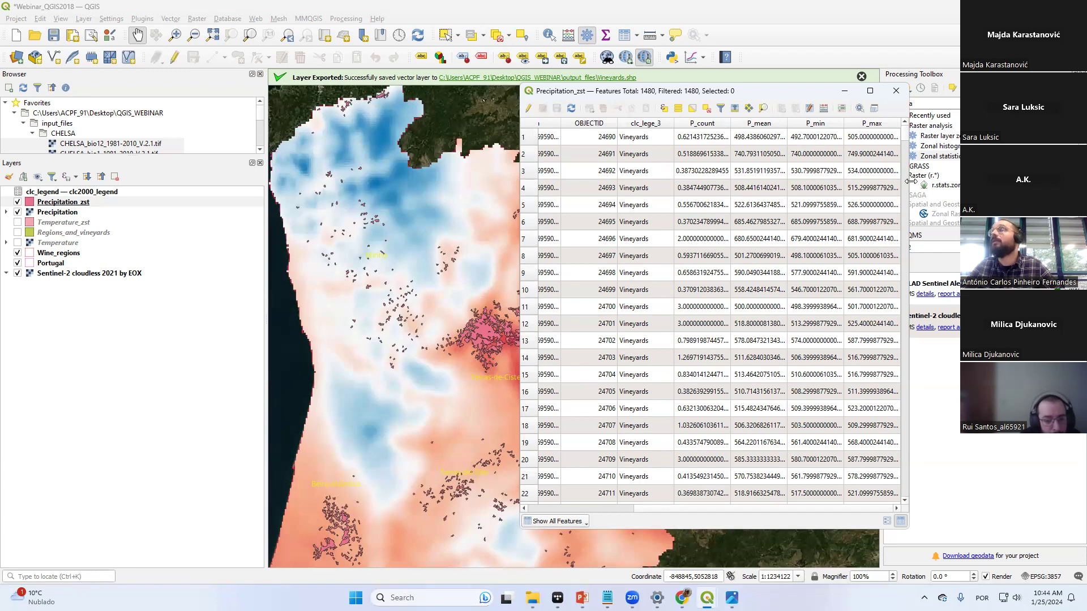
drag(908, 181, 1036, 182)
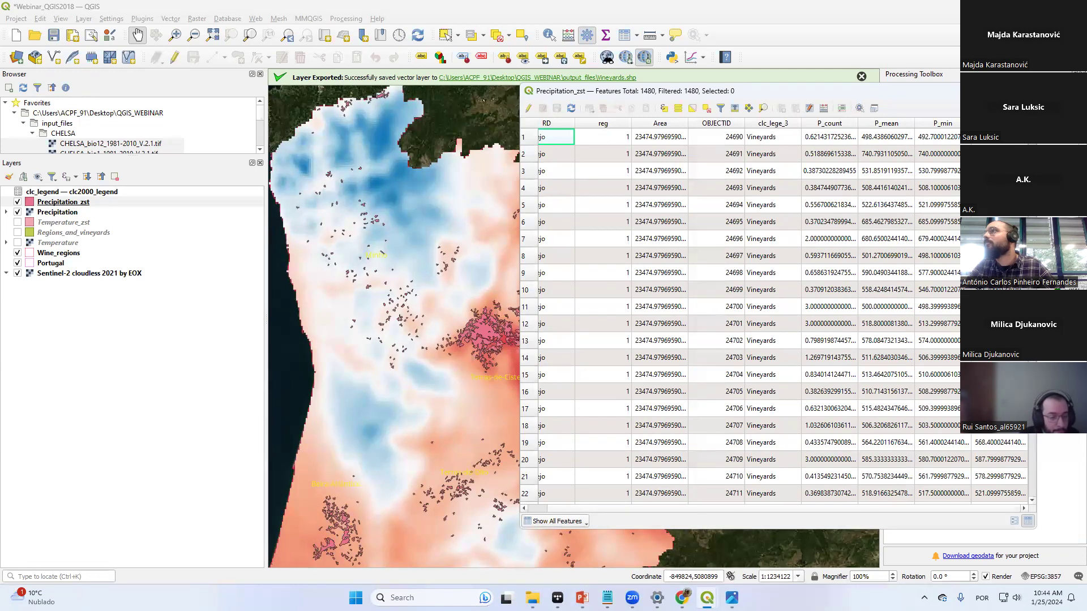
drag(1032, 134, 1032, 347)
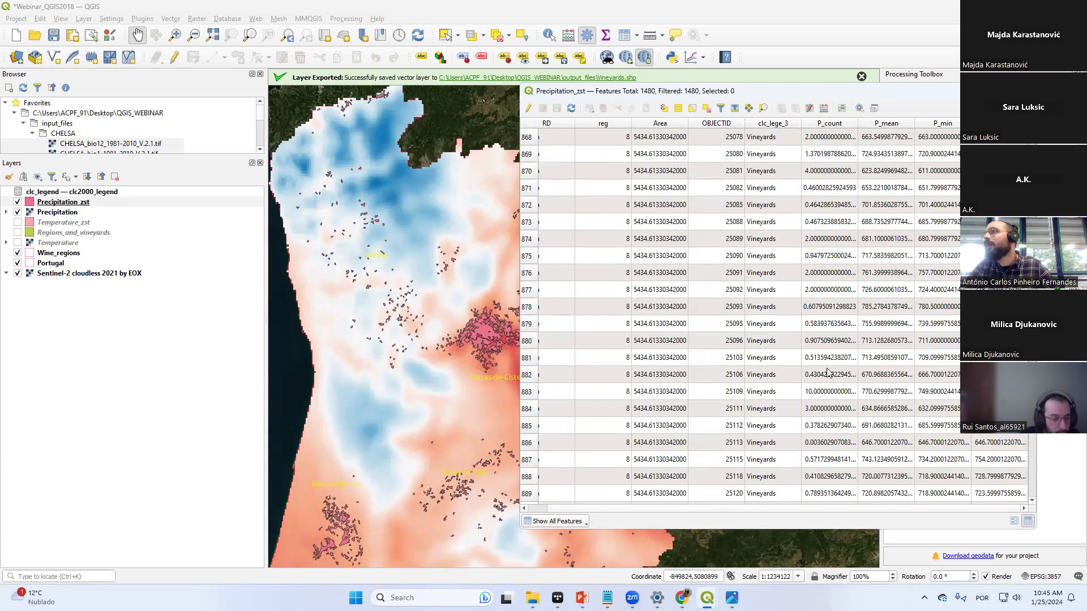
Select the Lisboa vineyard in row 883 of the Precipitation_zst table and zoom the map to its polygon
click(528, 392)
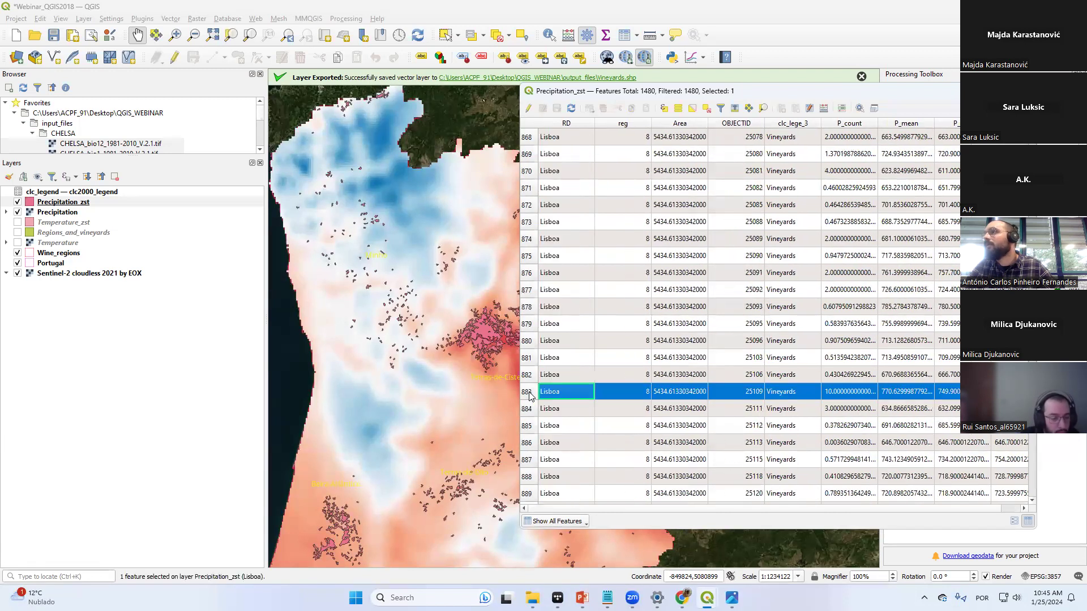
right_click(101, 202)
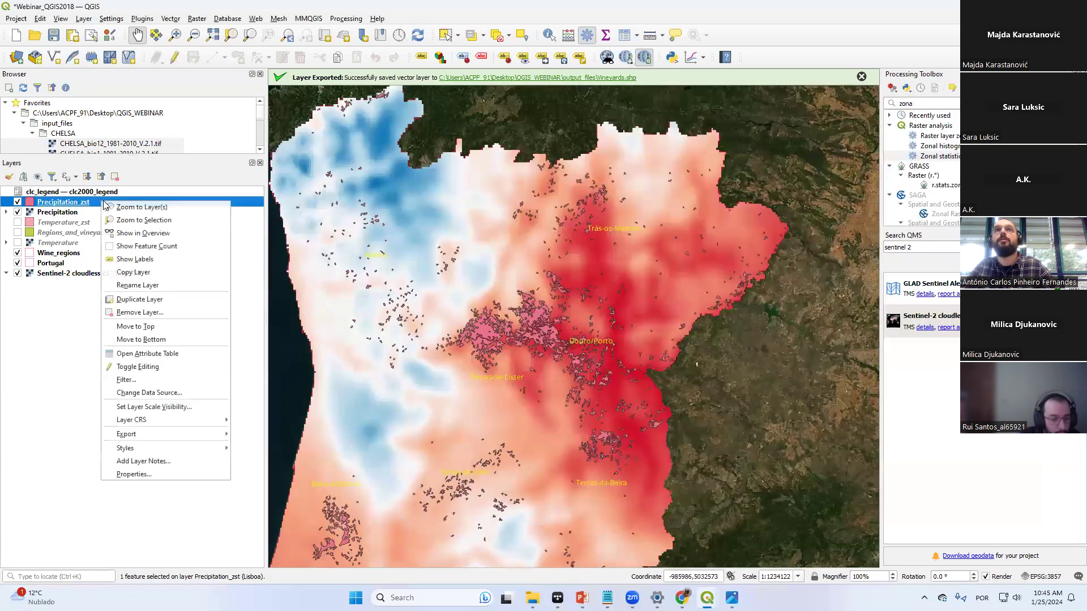
click(113, 221)
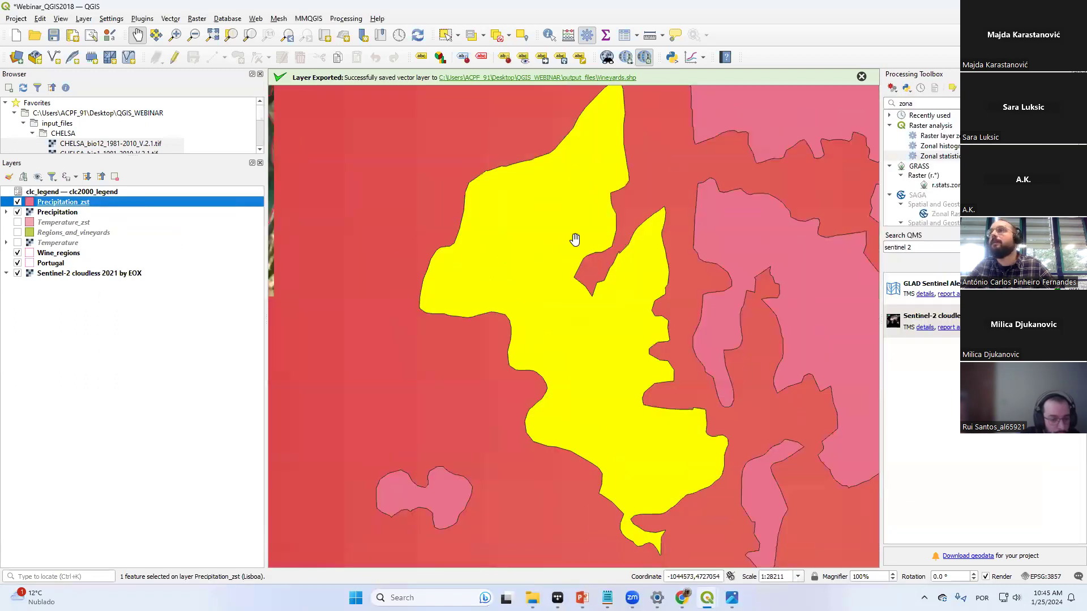
Open the Precipitation_zst attribute table and limit it to the selected features
scroll(589, 233, down, 3)
drag(592, 232, 465, 250)
scroll(526, 236, down, 2)
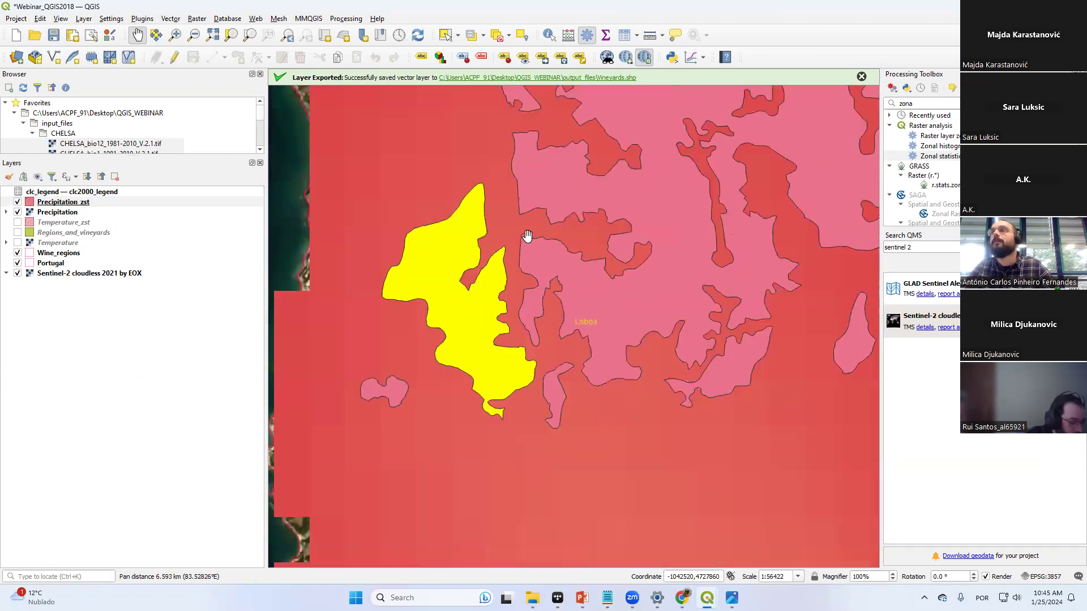
scroll(526, 235, up, 4)
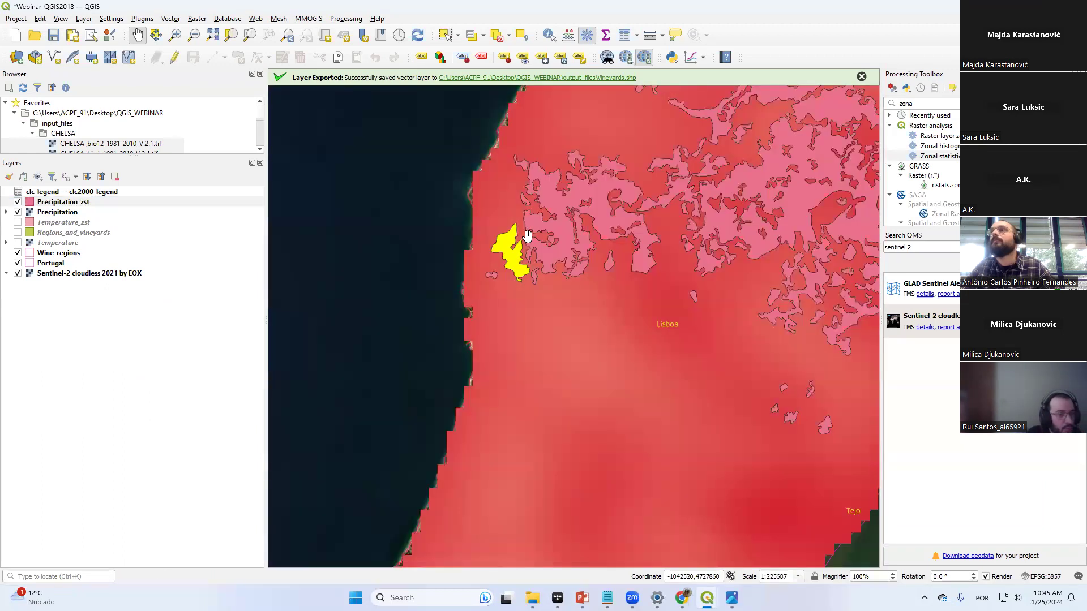
right_click(39, 203)
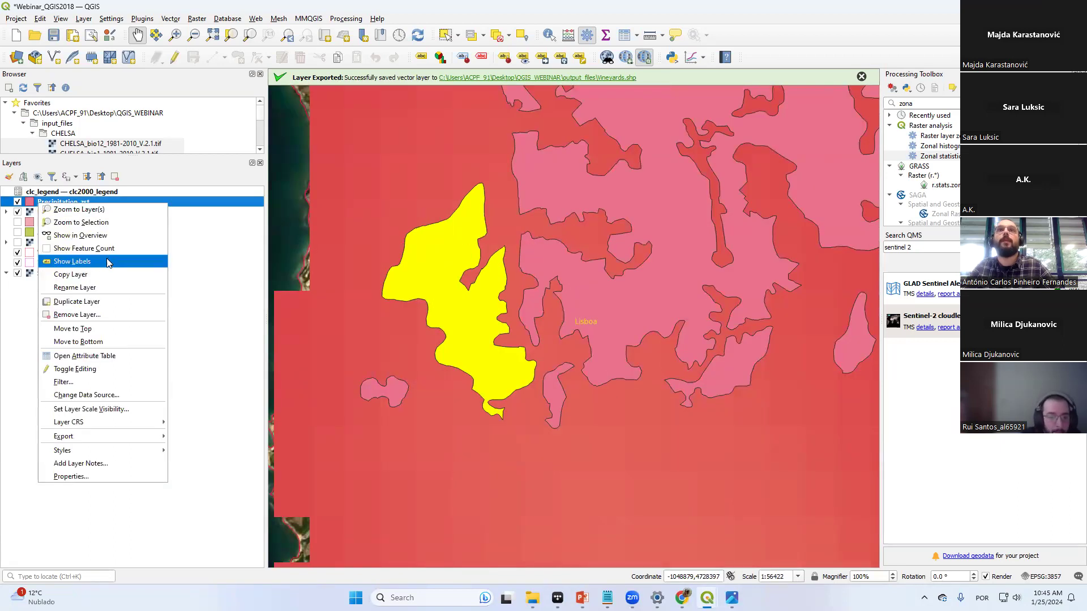
click(85, 356)
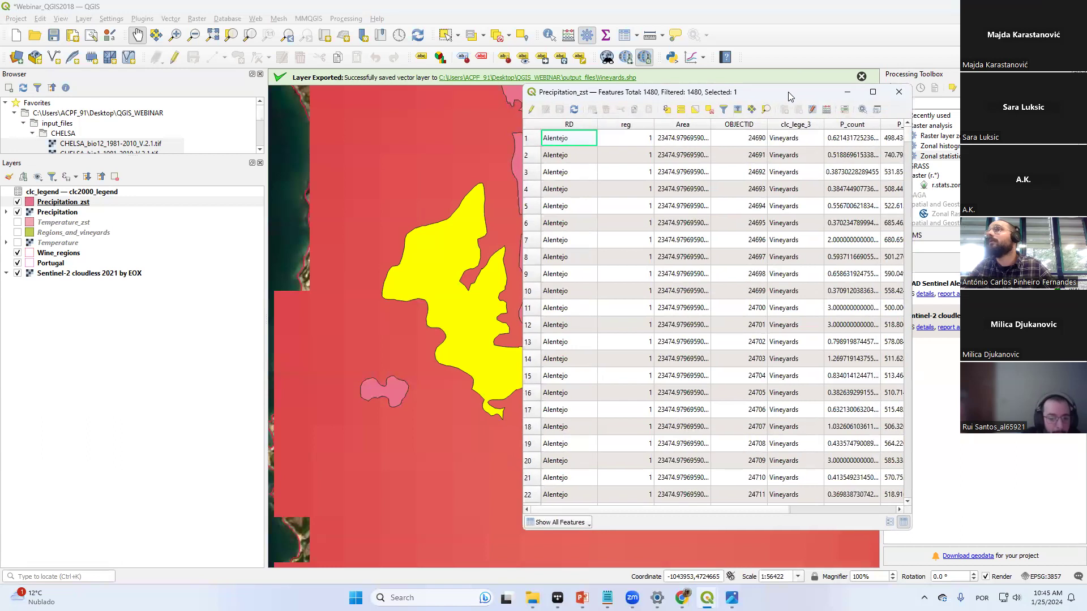
drag(680, 91, 796, 61)
scroll(796, 481, right, 3)
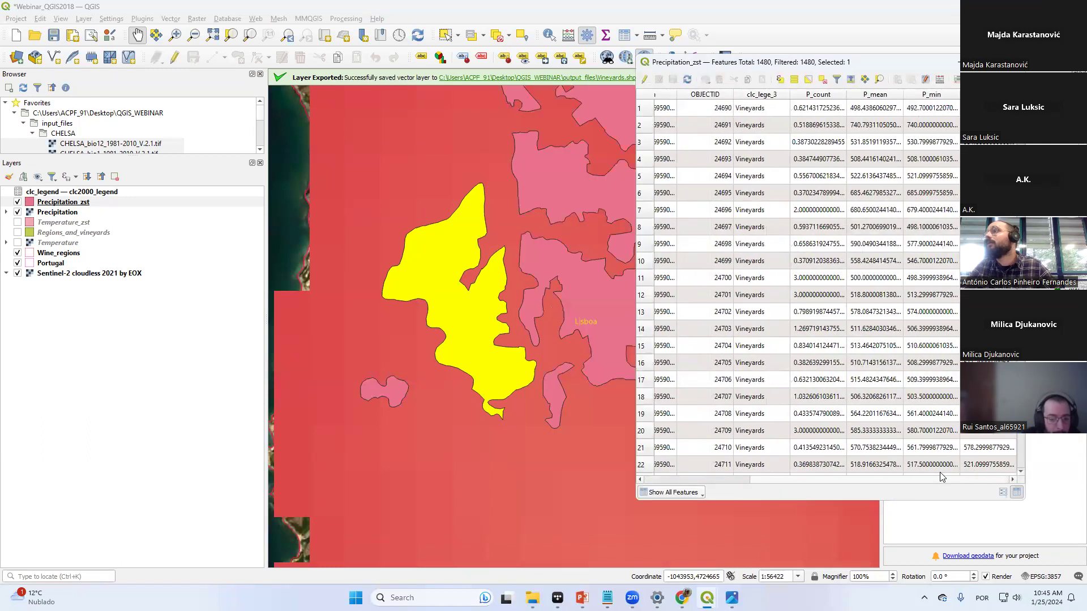
click(690, 494)
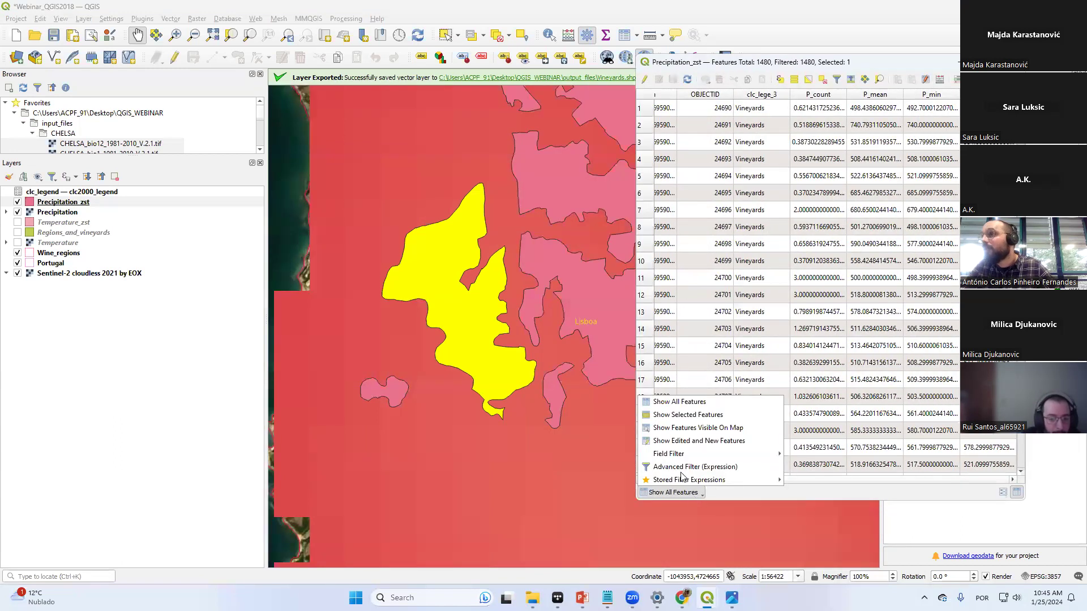
click(677, 417)
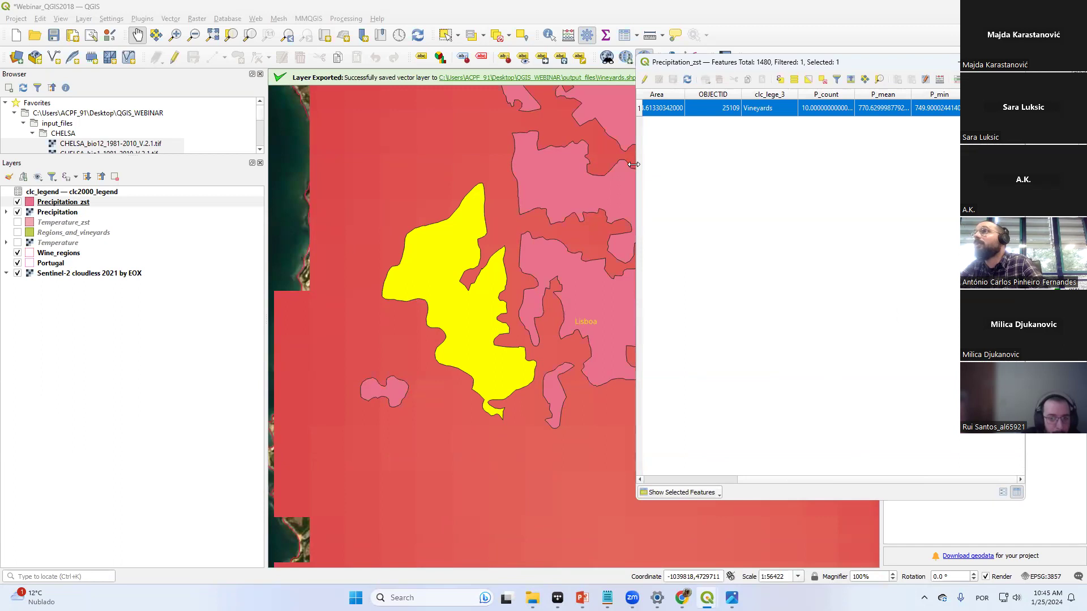
Place the table beside the map and compare the selected Lisboa vineyard with its P_count, P_mean, P_min and P_max values
drag(633, 164, 715, 165)
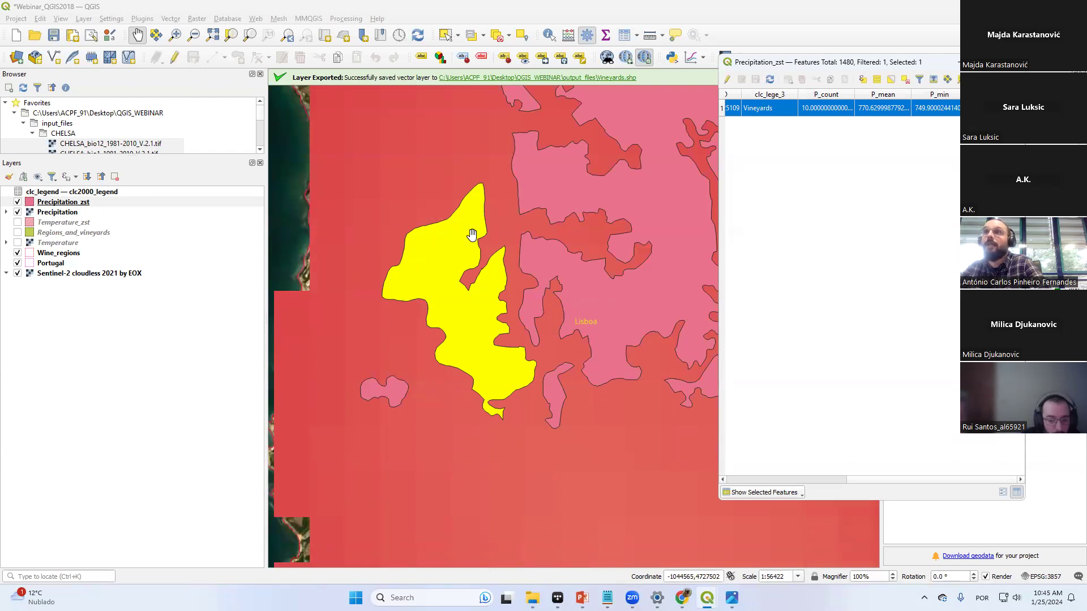
scroll(431, 308, down, 3)
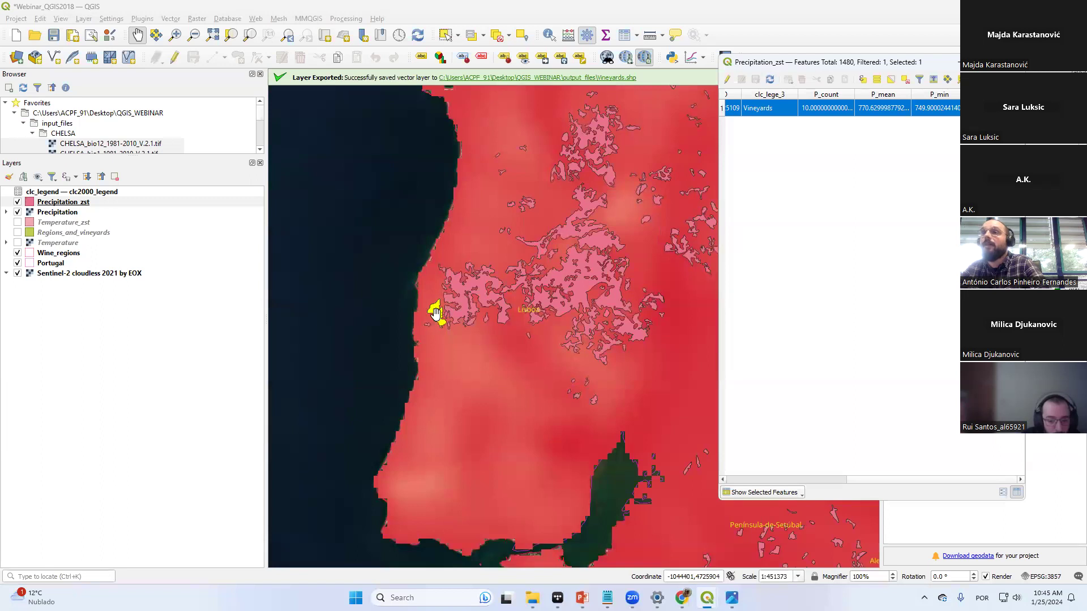
scroll(435, 312, up, 3)
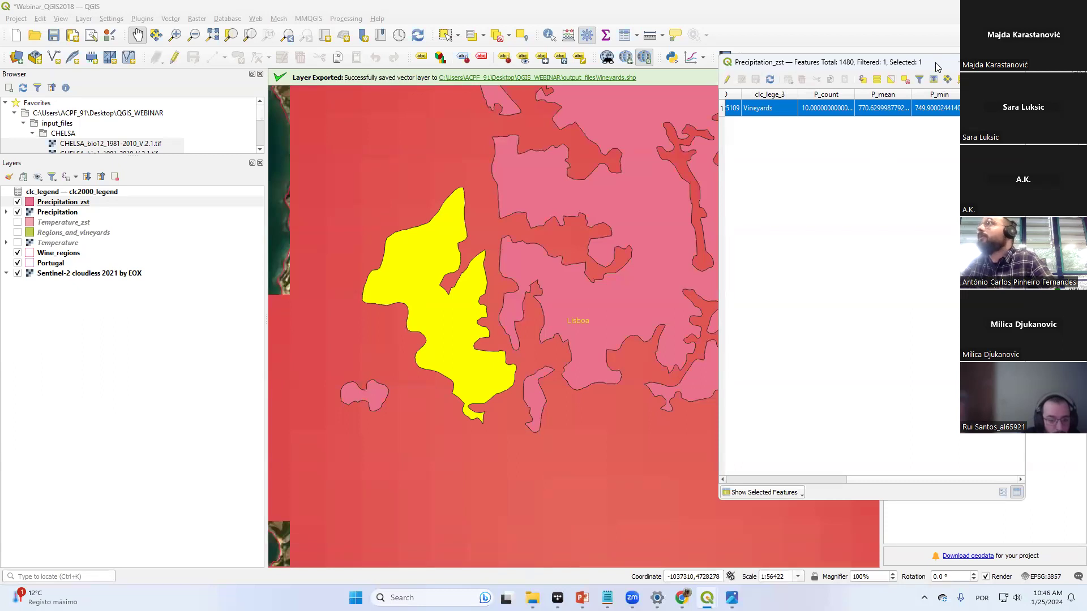
drag(934, 66, 827, 96)
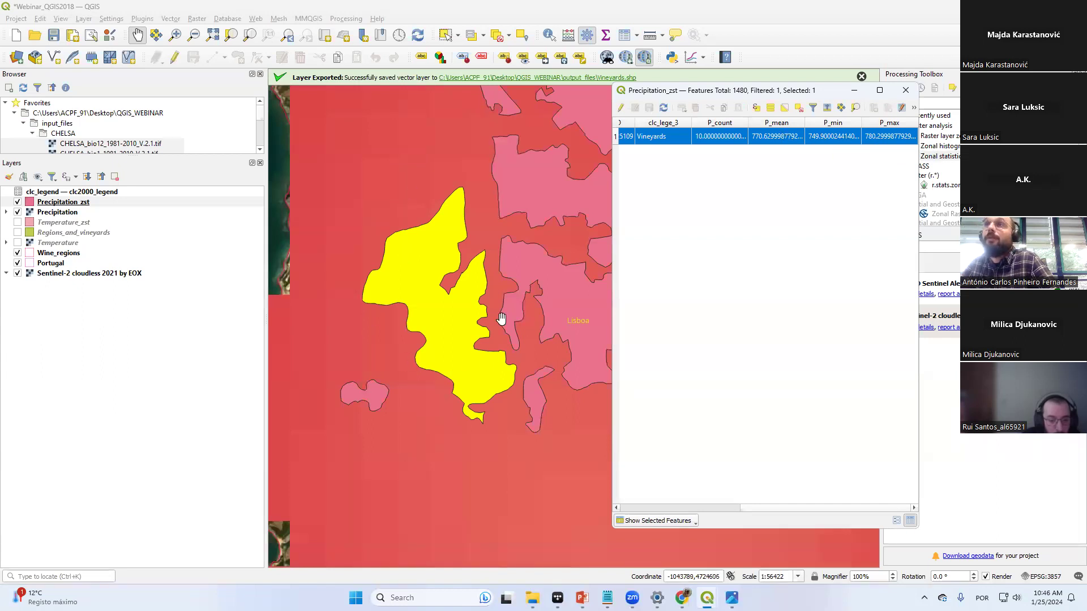
scroll(447, 300, down, 3)
scroll(447, 300, up, 1)
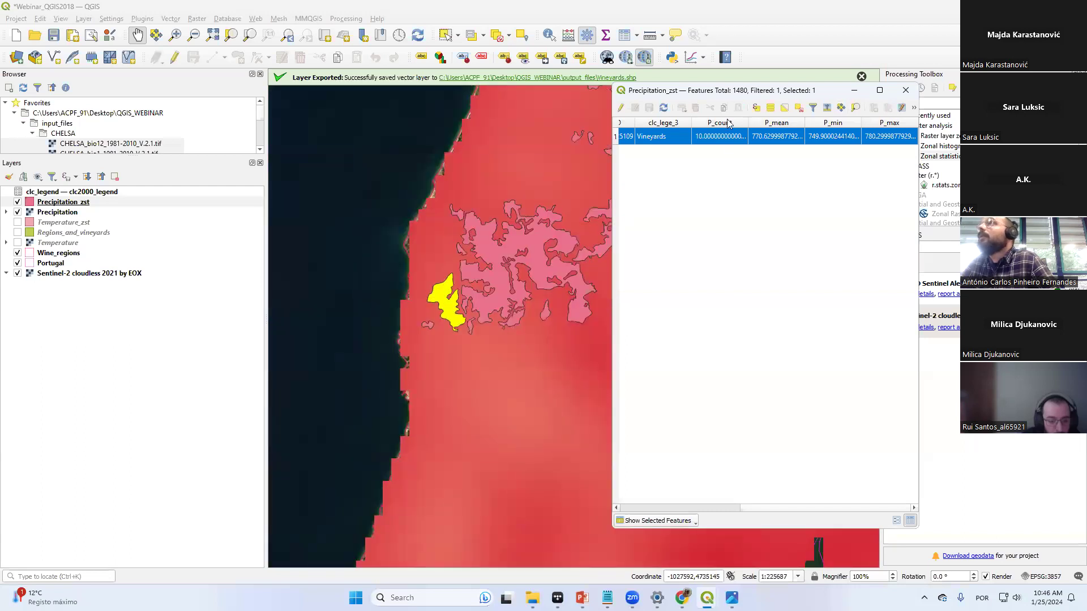
Show all features in the Precipitation_zst table again, close it and deselect the Lisboa vineyard
click(685, 524)
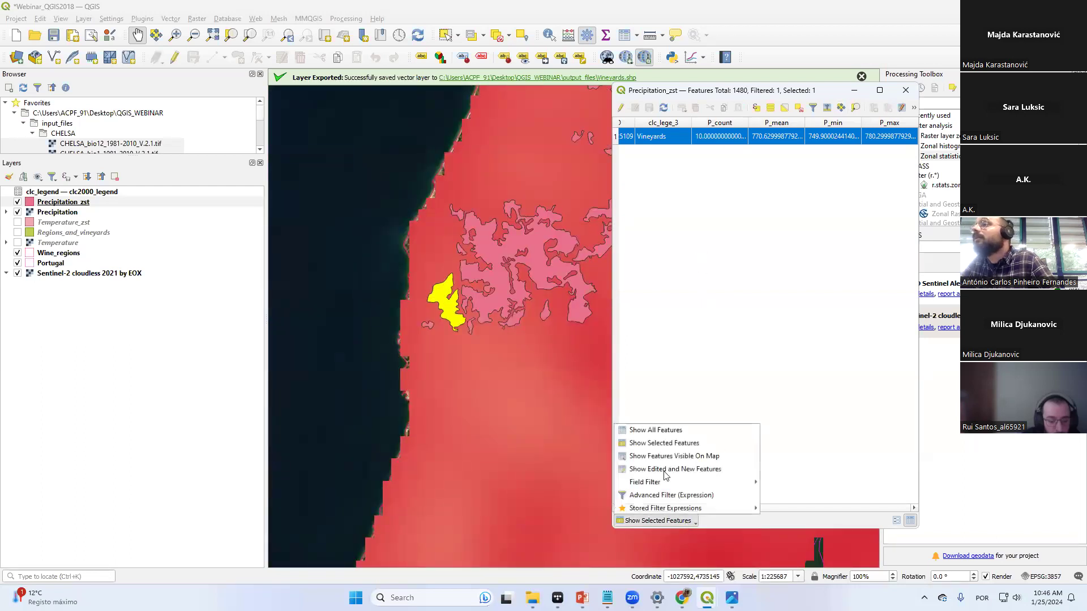
click(674, 429)
click(906, 90)
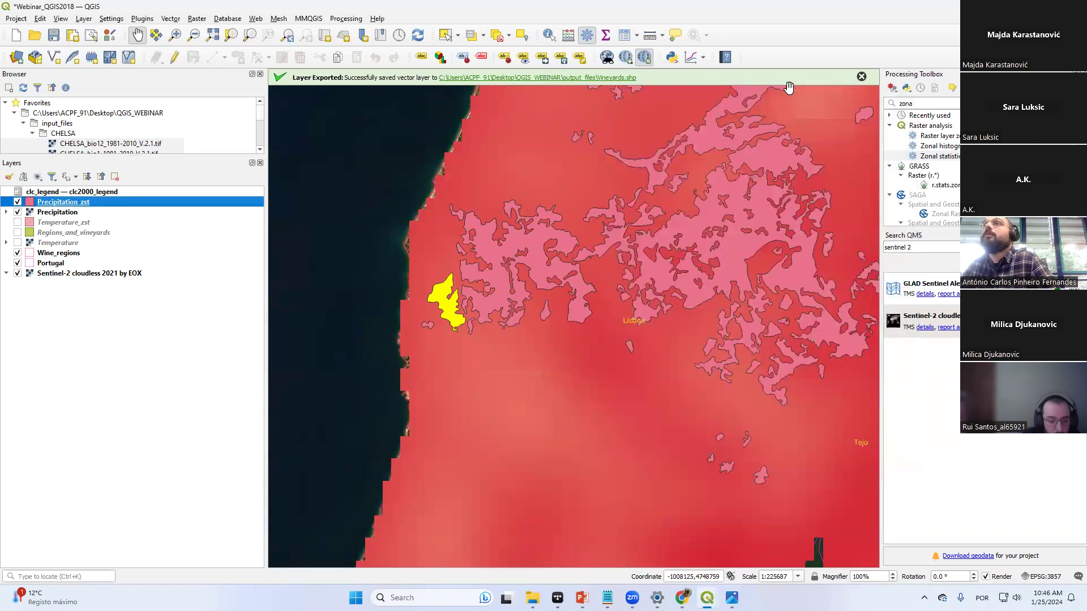
click(496, 35)
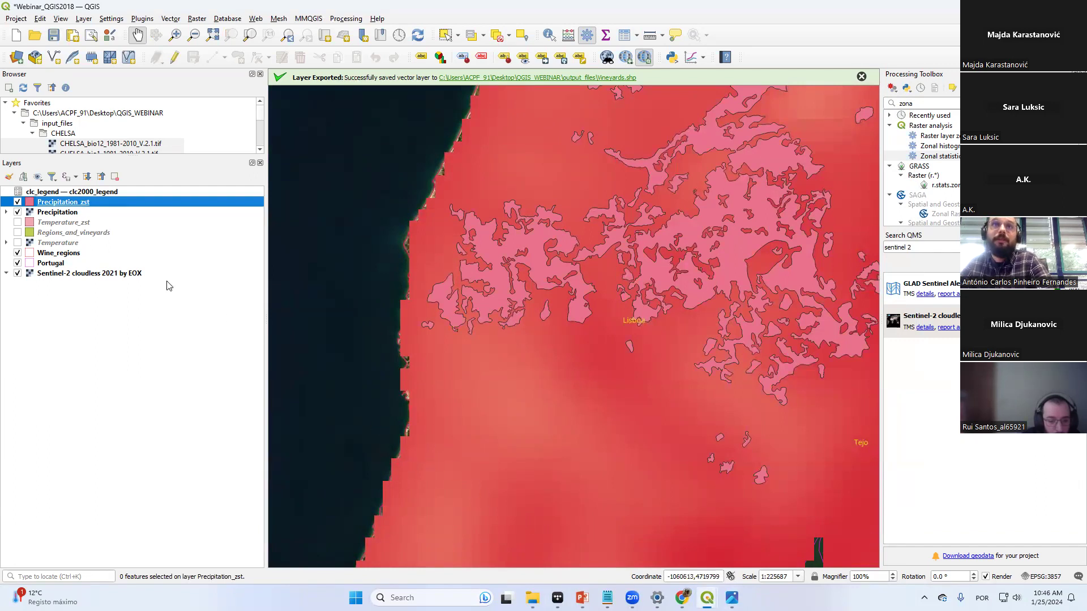
Make the Temperature_zst layer visible, open its attribute table and widen it to examine the T_mean column
click(17, 222)
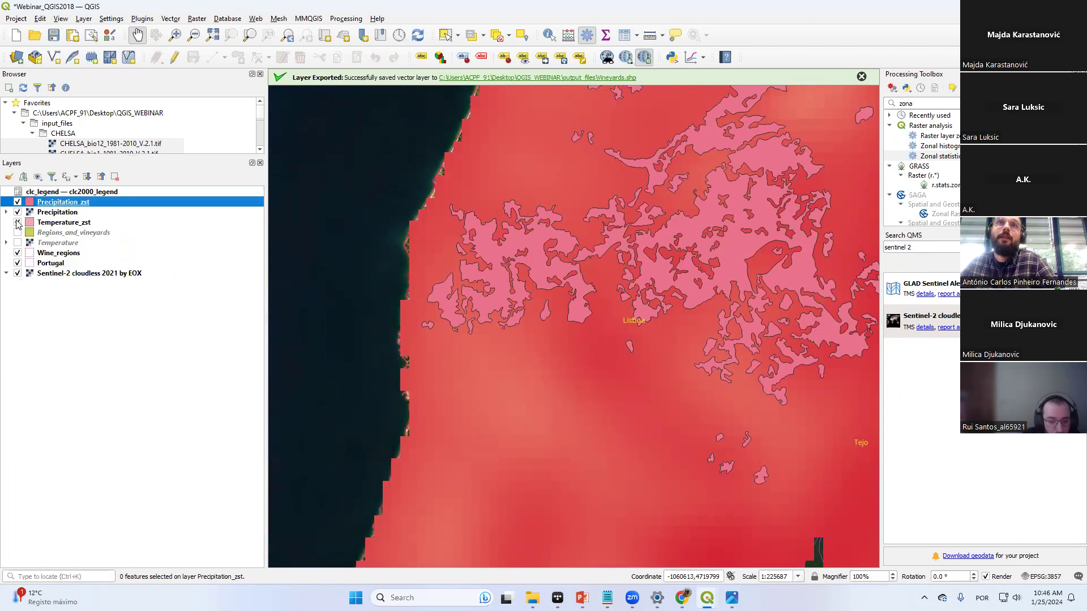
right_click(71, 225)
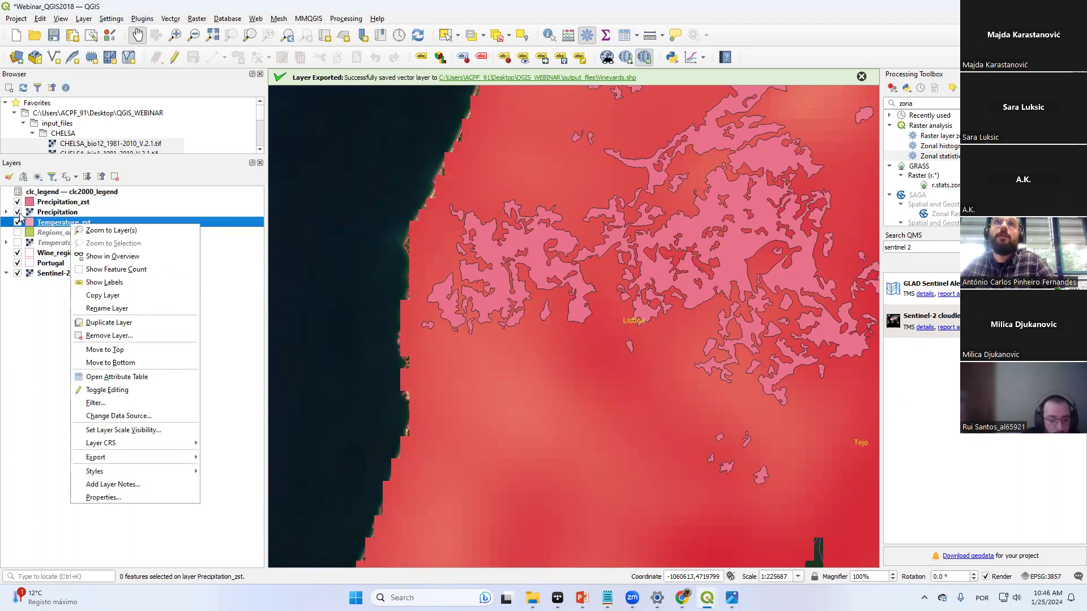
click(136, 379)
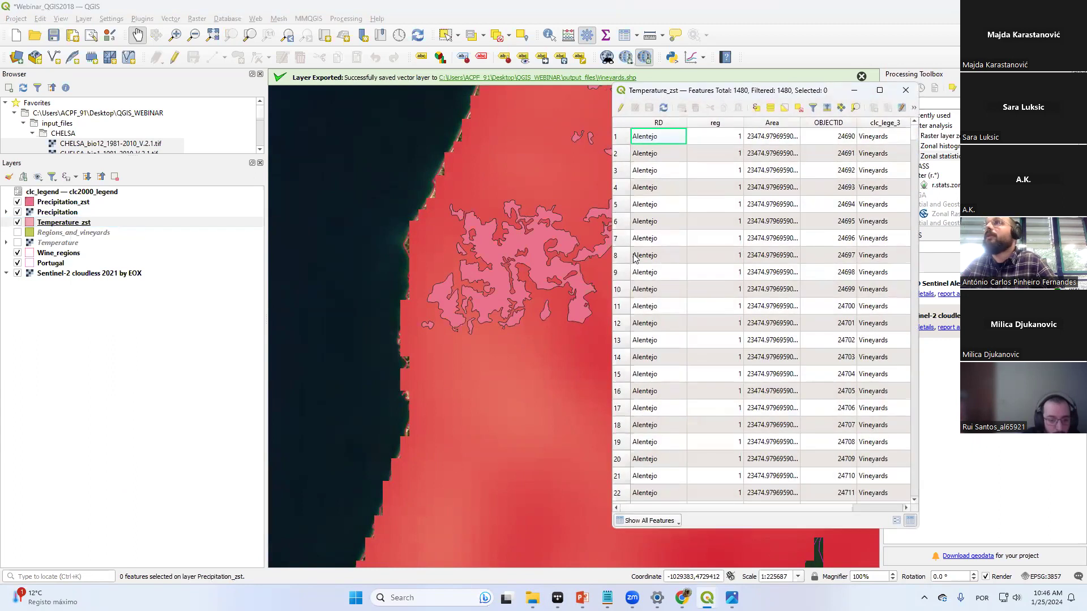
drag(735, 92, 603, 88)
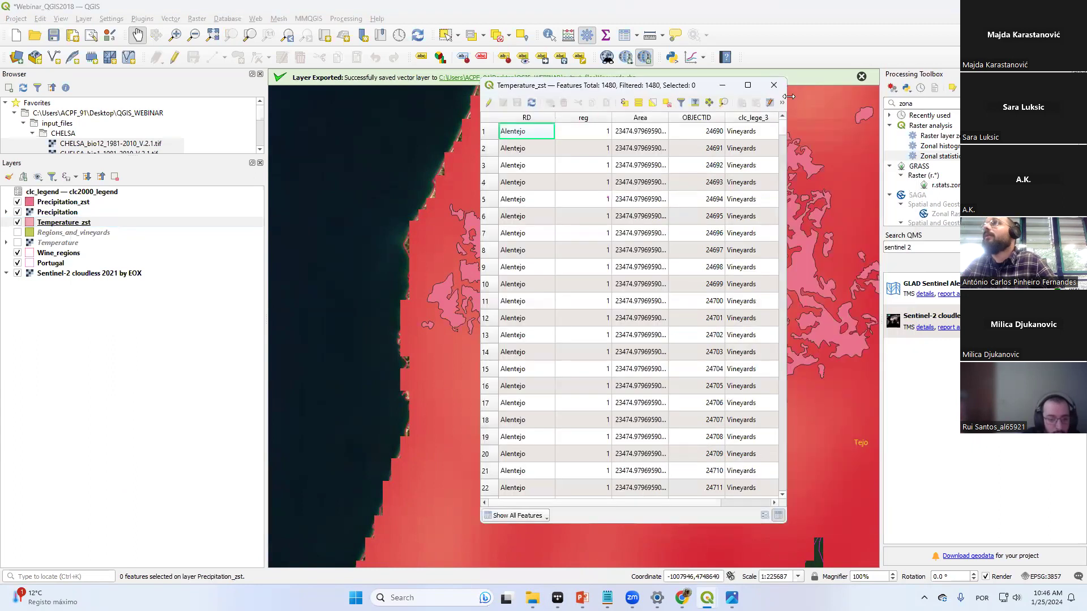
drag(788, 97, 1053, 97)
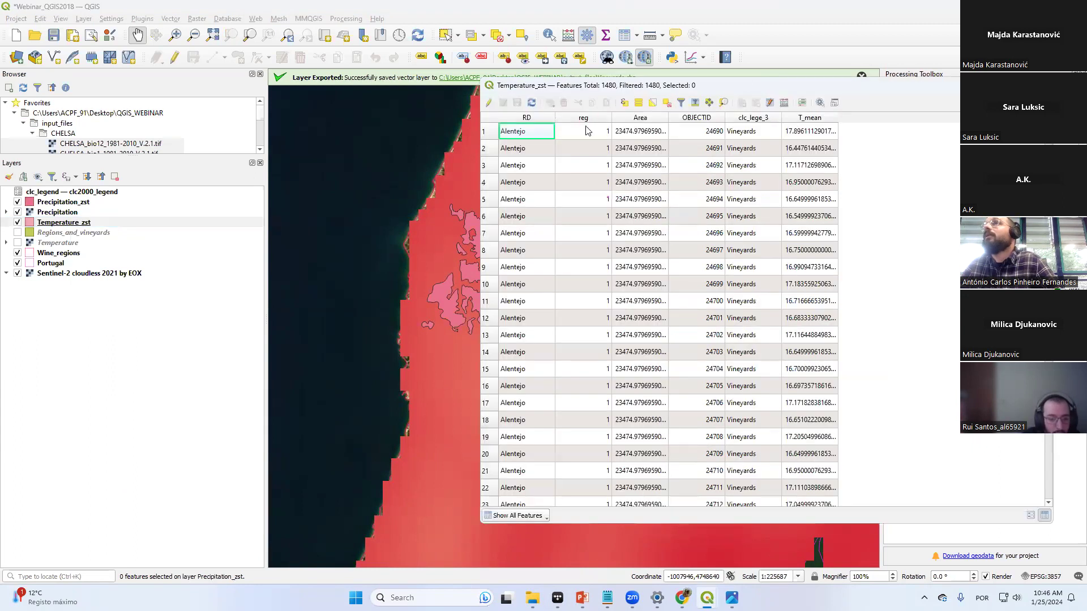
Select and copy all rows of the Temperature_zst table, and switch to Excel with a new blank workbook
click(639, 103)
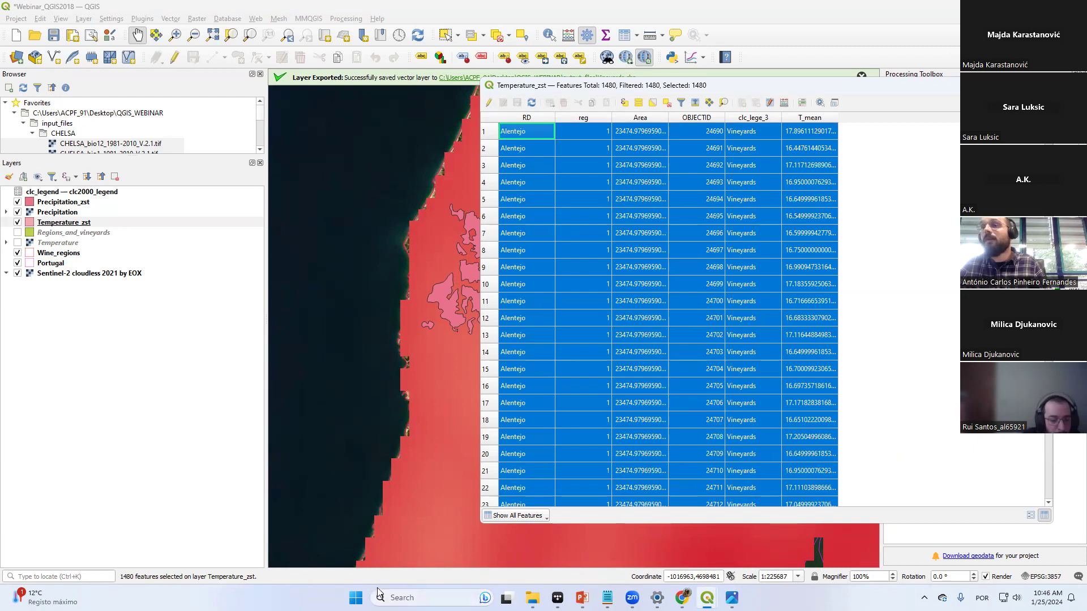
click(356, 597)
text(e)
text(l)
key(Return)
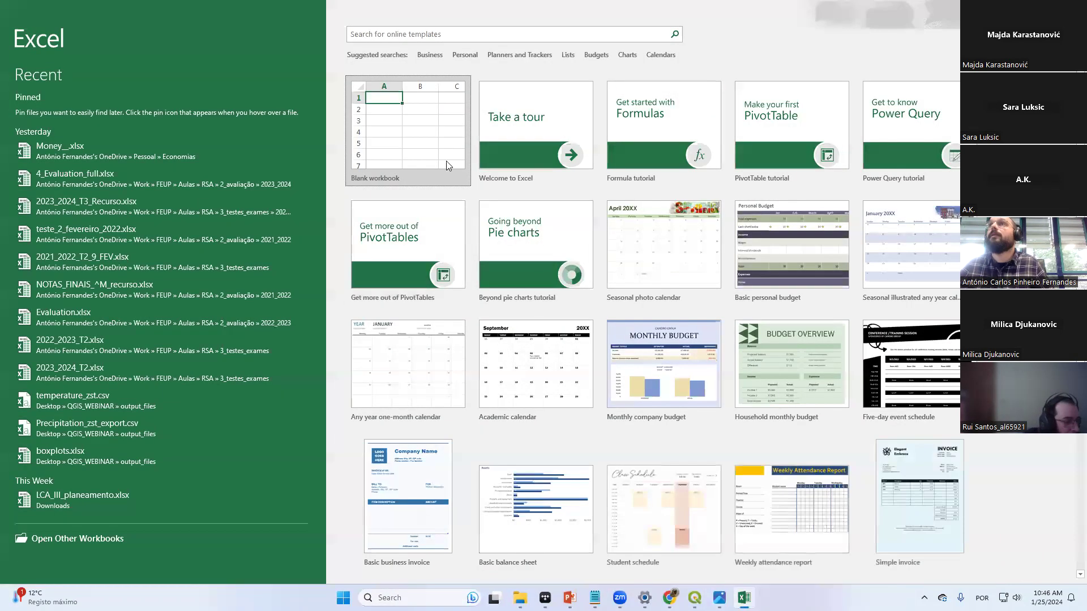
click(408, 130)
Paste the copied attribute table into the sheet starting at column A, and widen columns A to G
drag(32, 120, 461, 118)
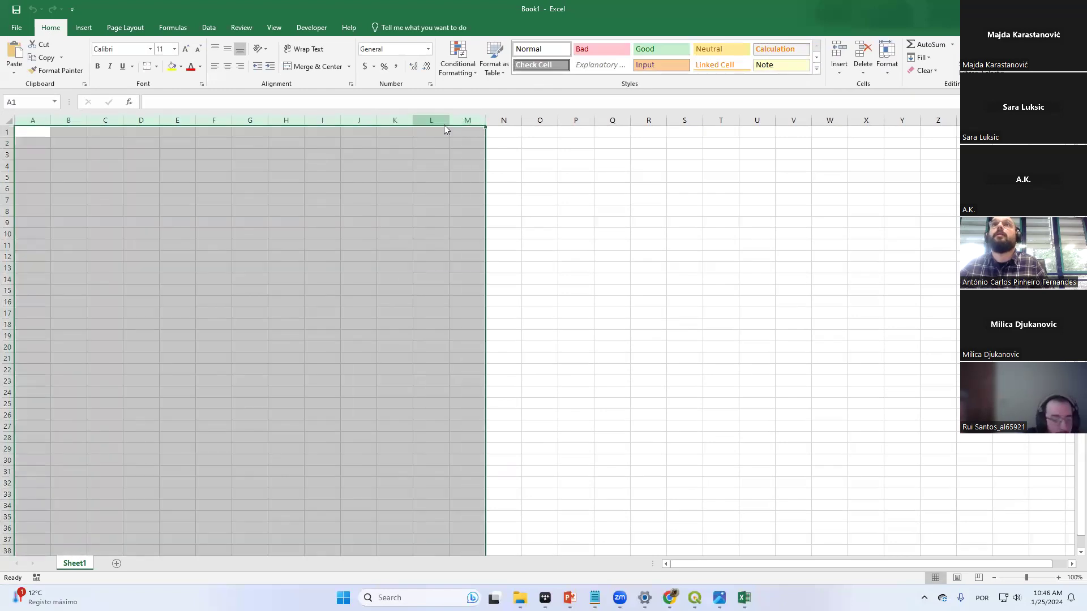
key(ctrl+v)
click(519, 327)
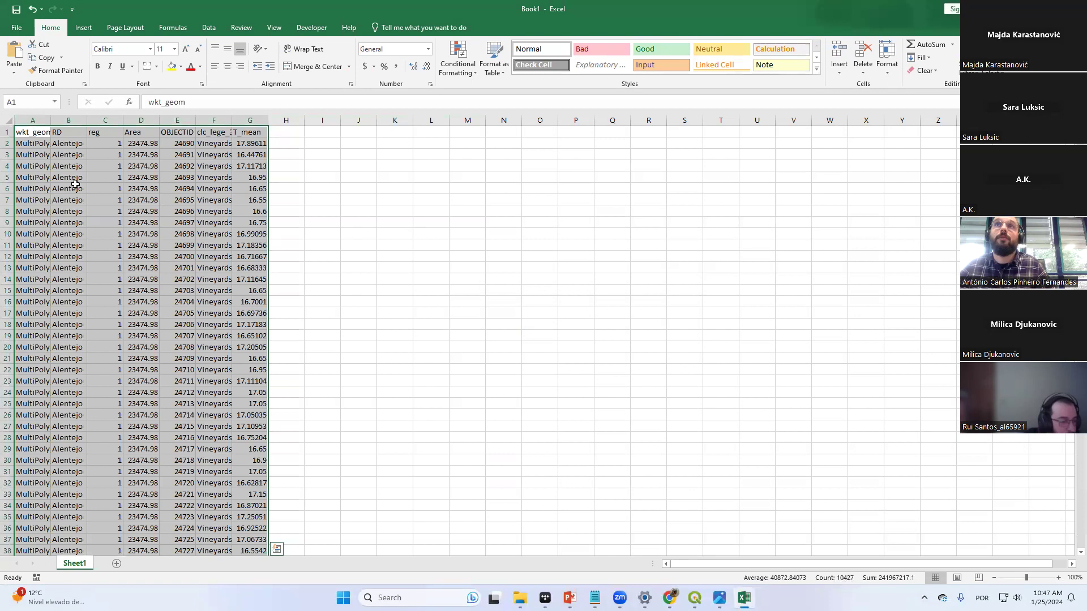
drag(250, 120, 33, 120)
double_click(269, 121)
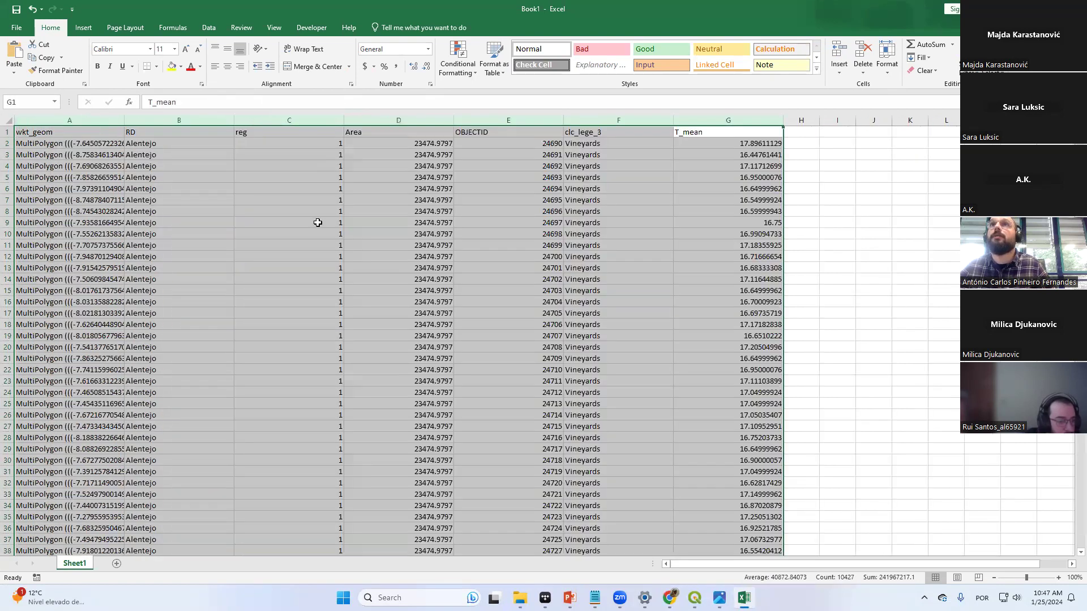
click(317, 223)
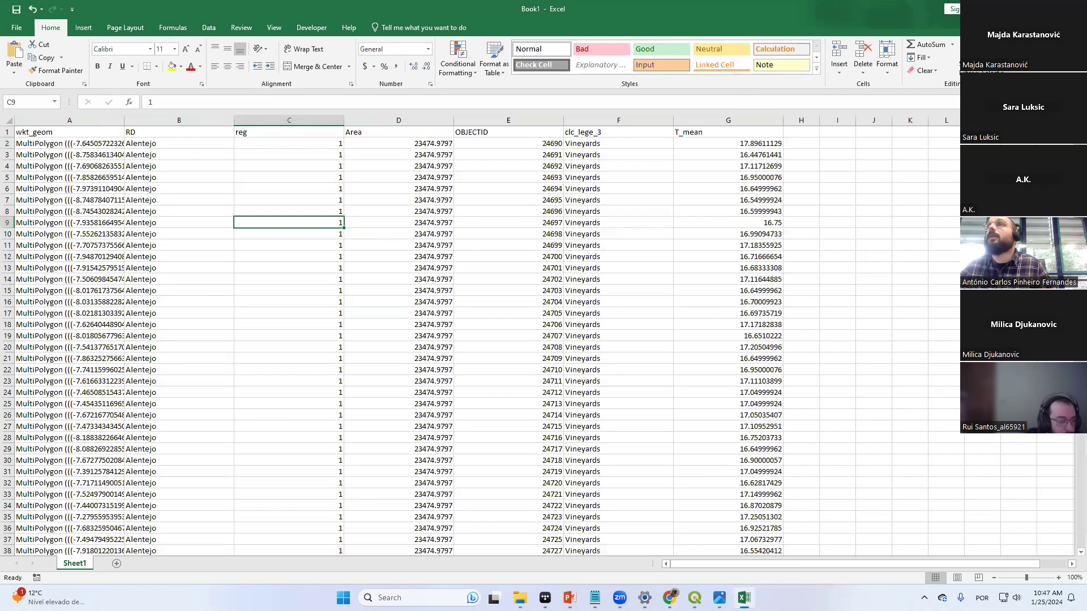
Close the Excel workbook without saving it, and close the Temperature_zst attribute table in QGIS
key(alt+F4)
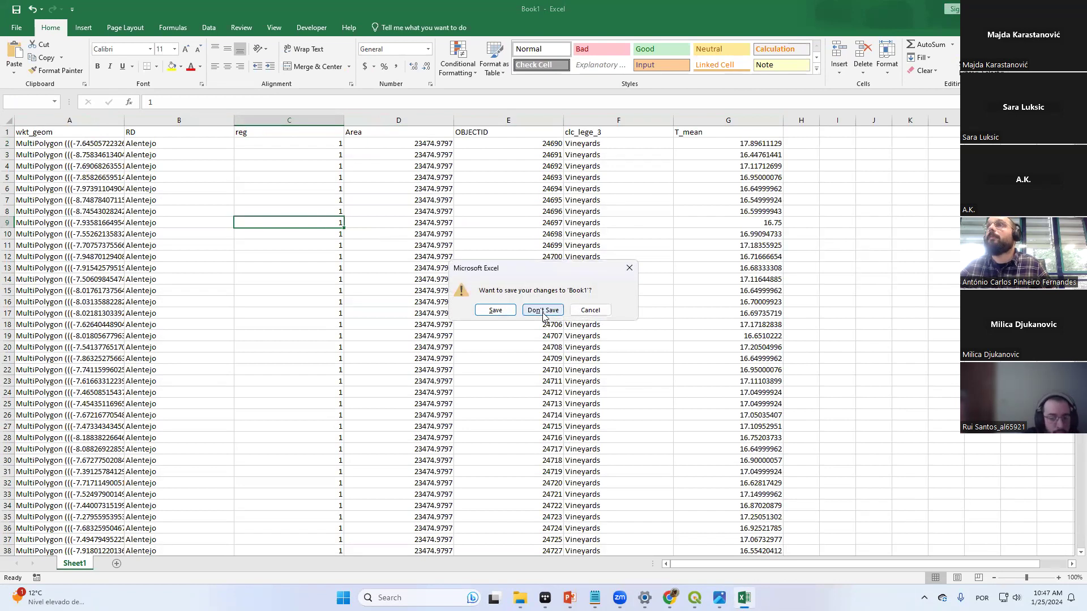
click(626, 266)
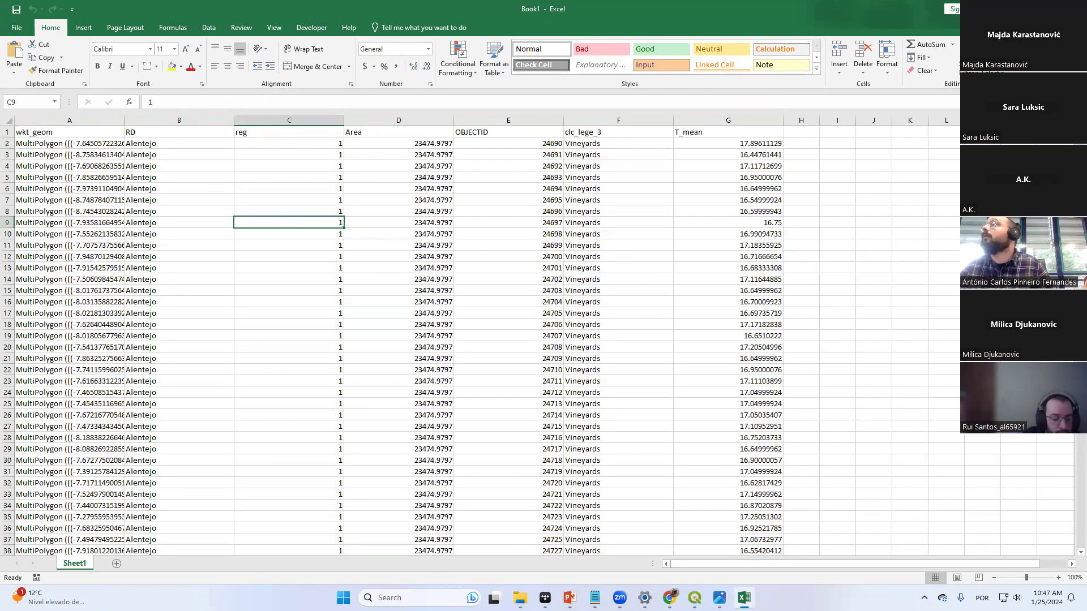
key(alt+F4)
click(543, 309)
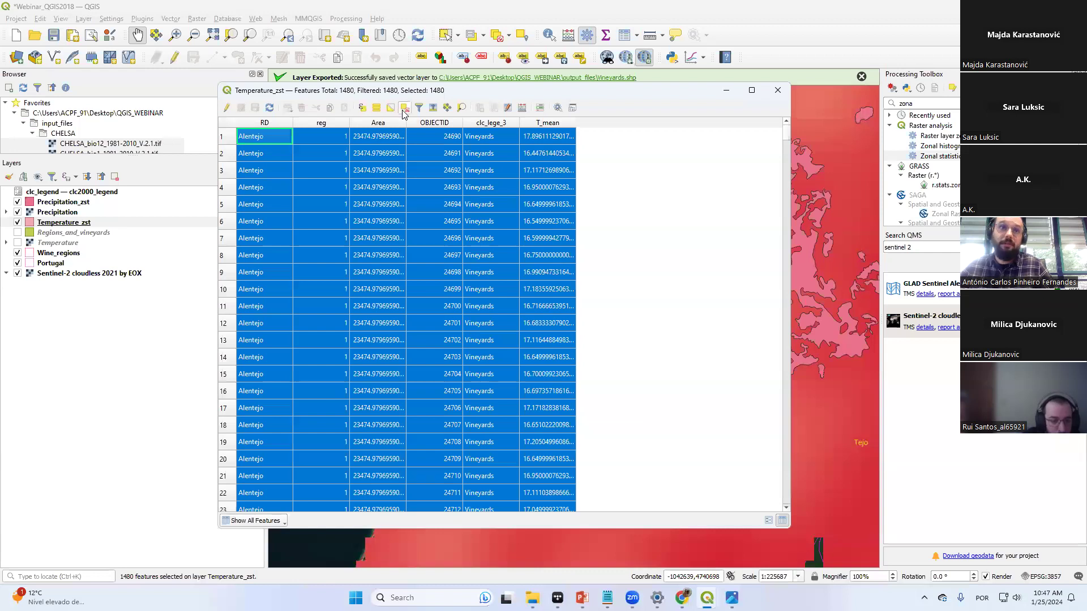
click(778, 91)
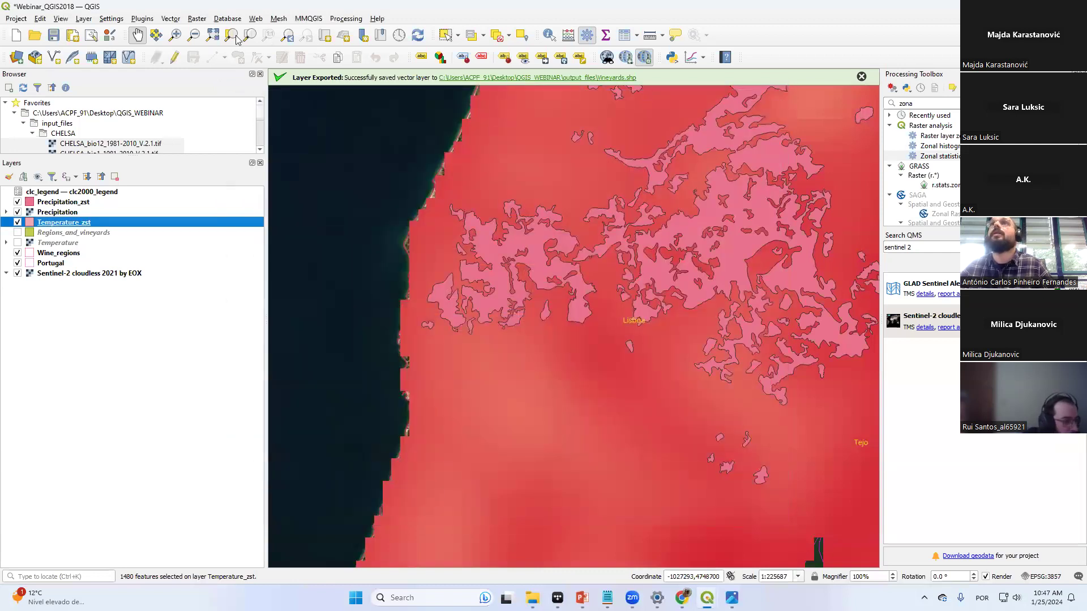
Search the plugin manager for mmqgis and display the details of the mmqgis plugin
click(142, 18)
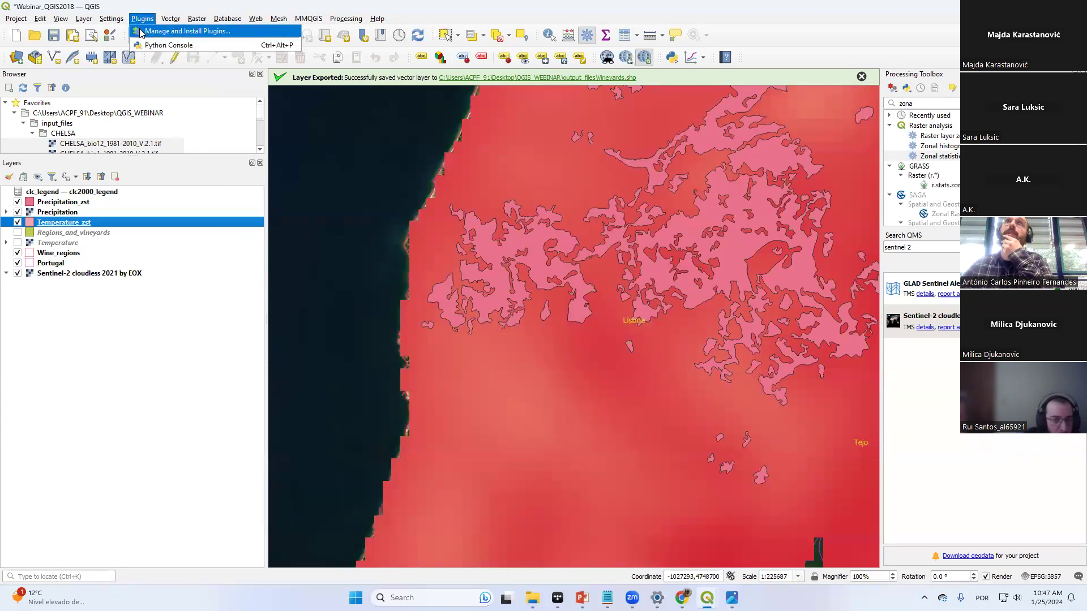
click(141, 32)
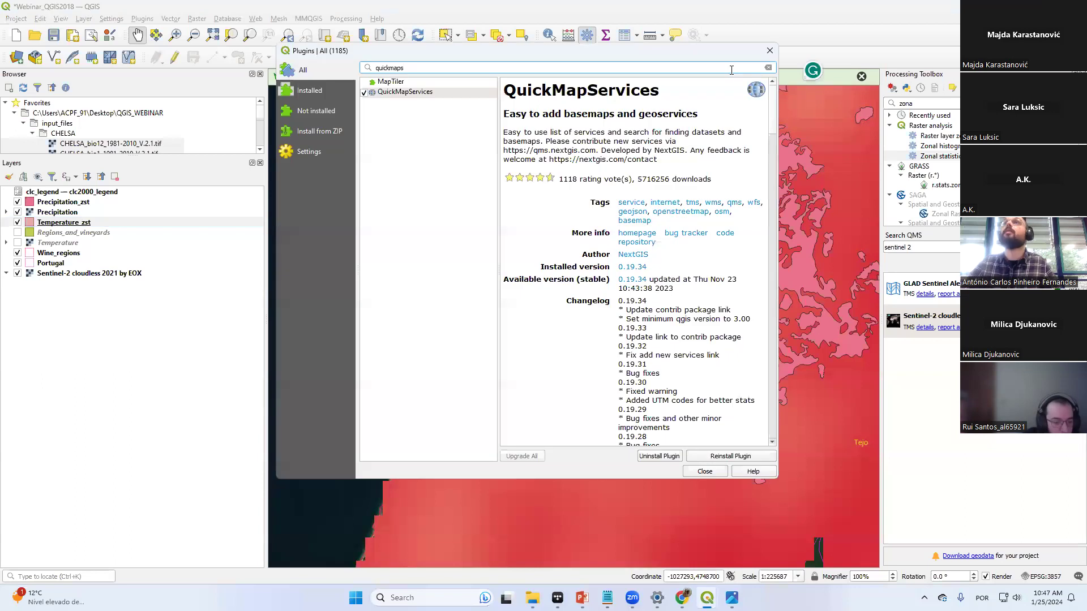
drag(727, 55, 683, 143)
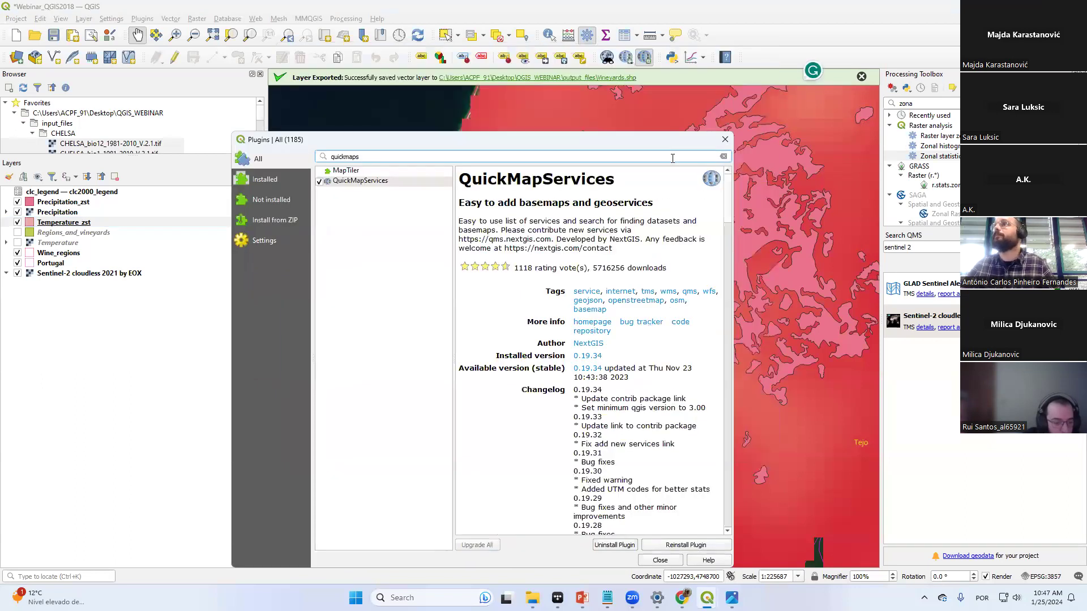
double_click(625, 158)
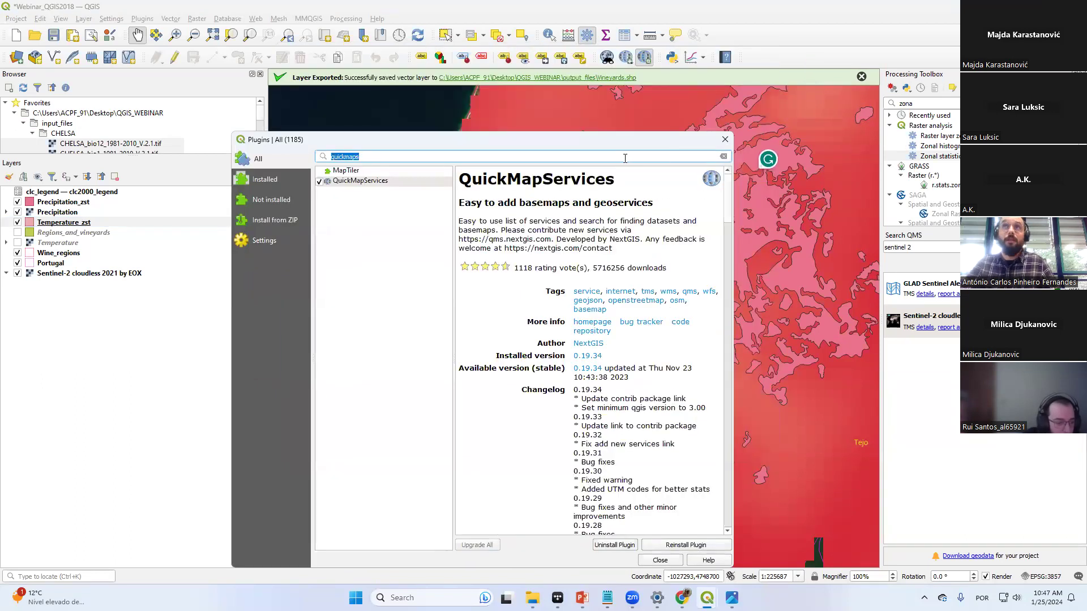
text(mmqgis)
click(338, 173)
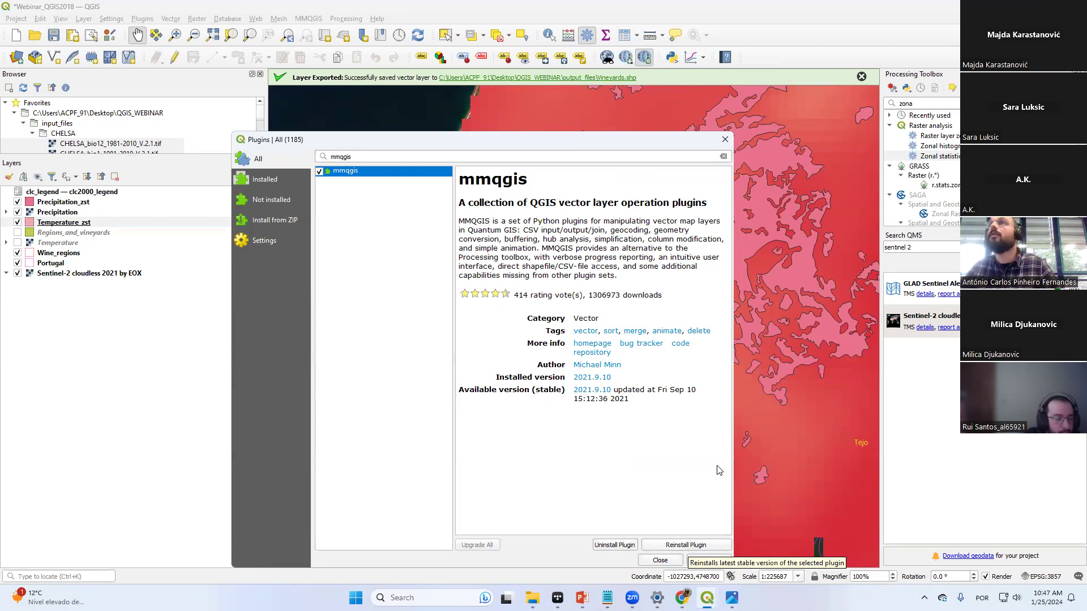
Close the plugin manager and start the MMQGIS export of attributes to a CSV file
click(726, 140)
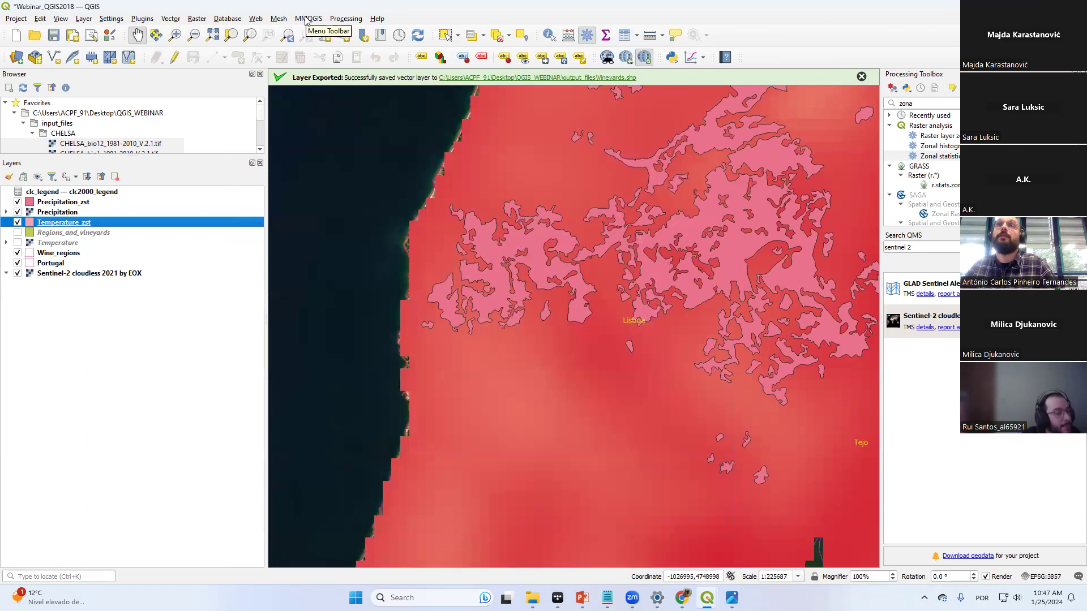
click(306, 19)
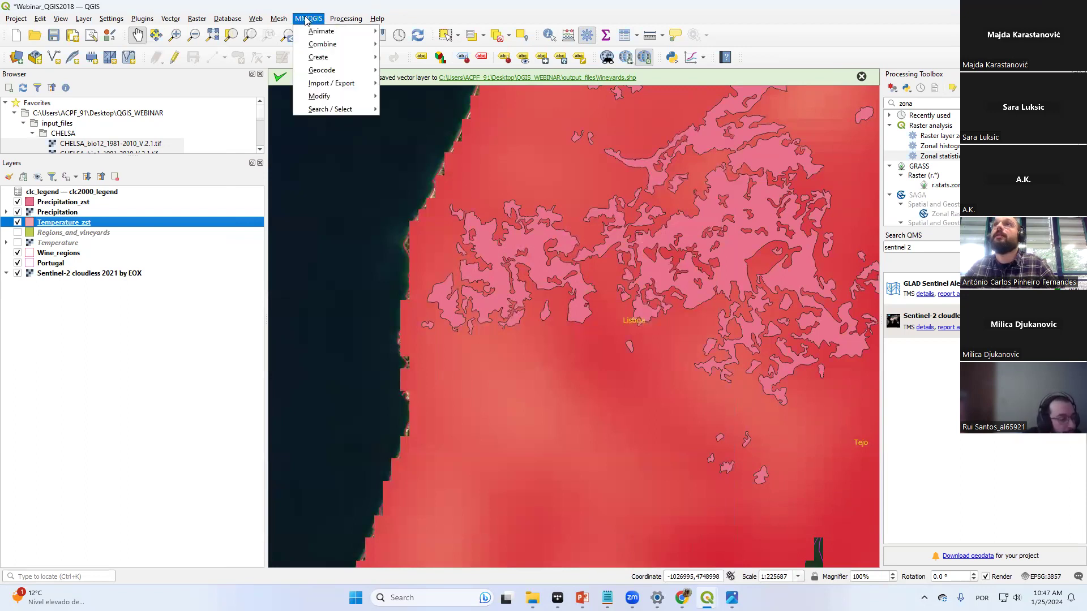
mouse_move(329, 85)
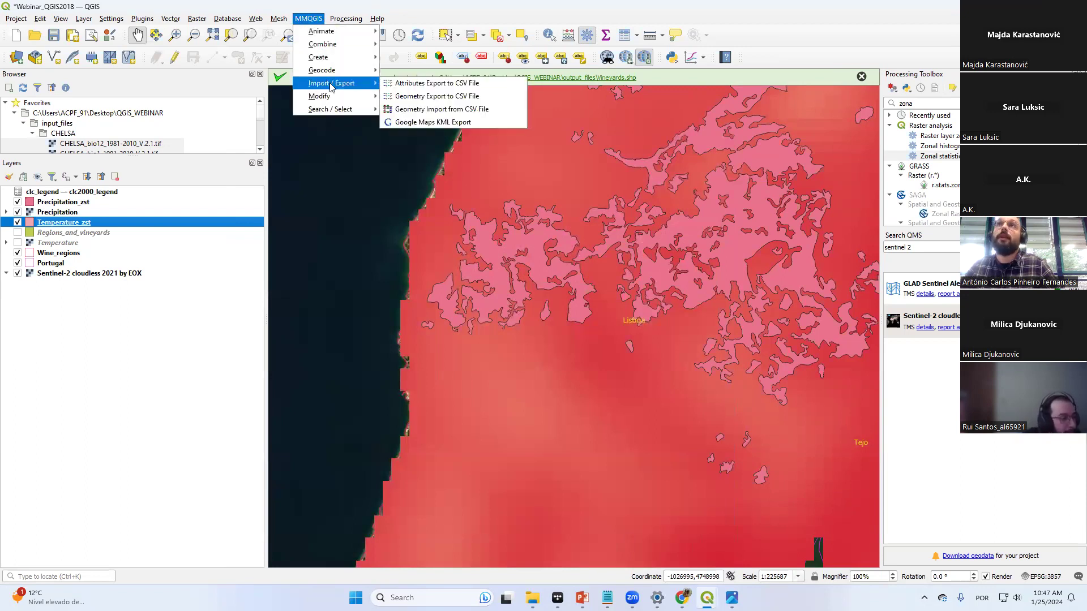
click(440, 85)
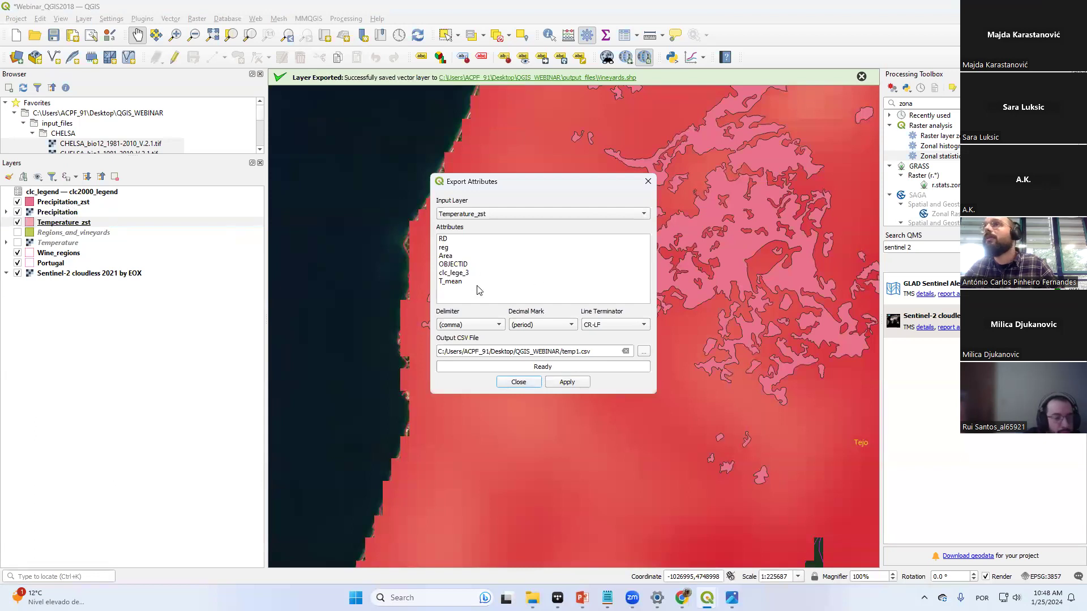
Choose Precipitation_zst as the input layer and select all its attributes from RD to P_max for export
click(466, 214)
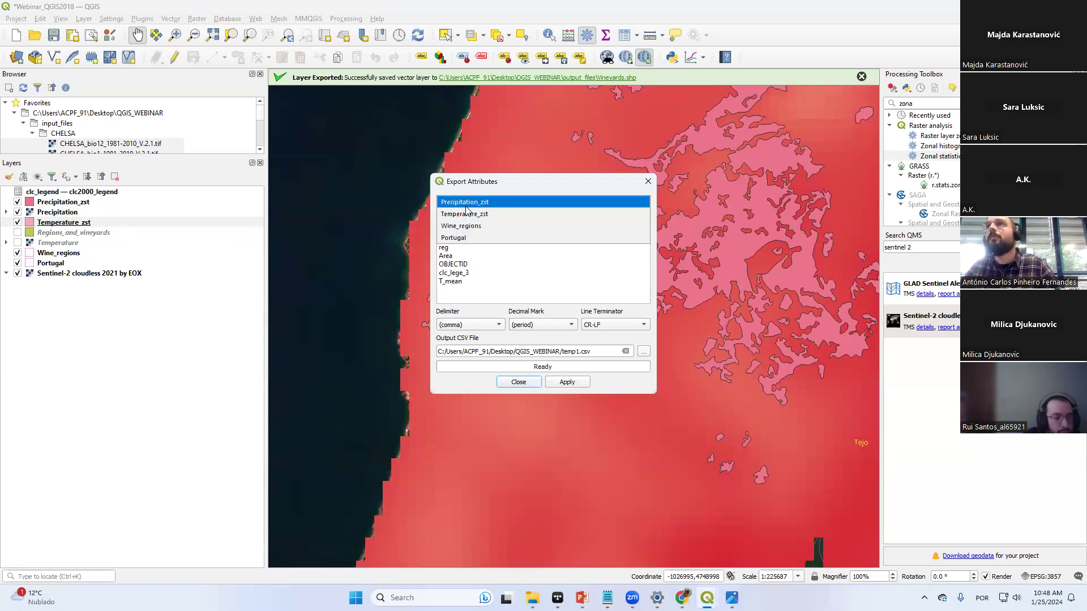
click(466, 206)
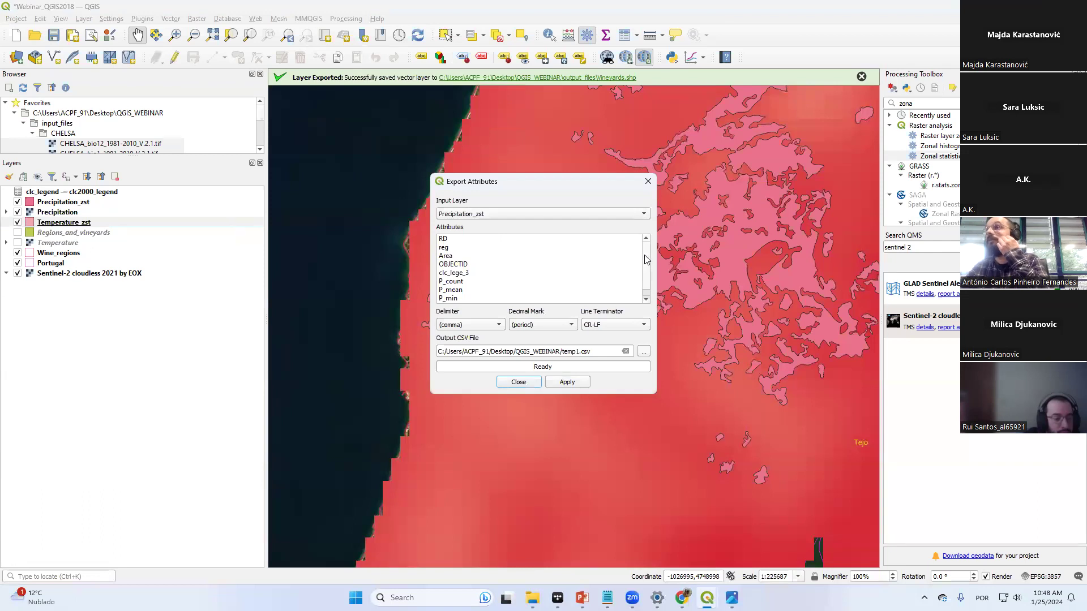
click(447, 240)
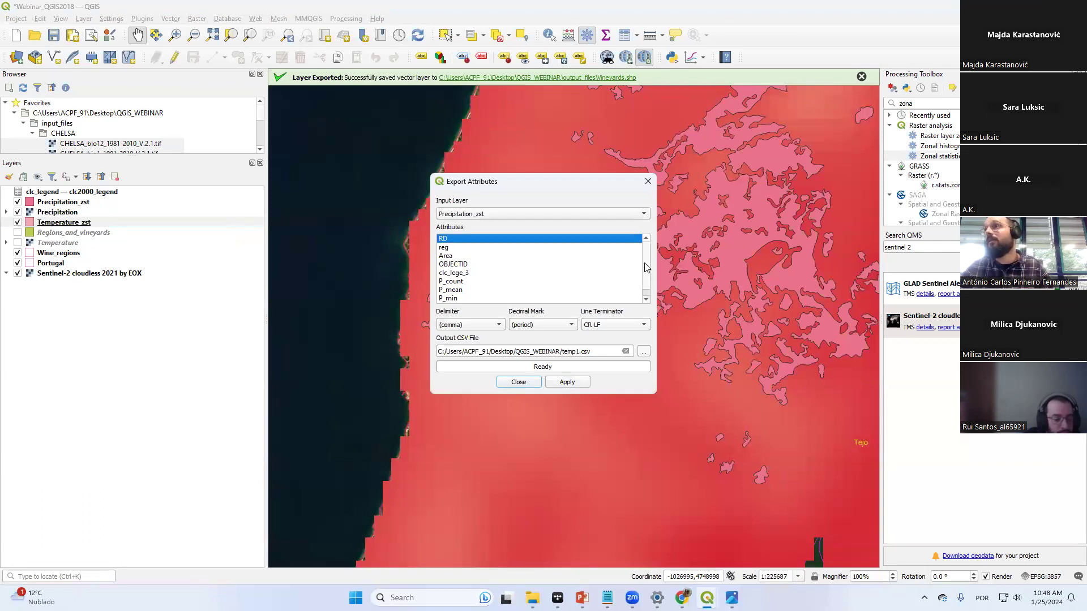
drag(647, 267, 647, 289)
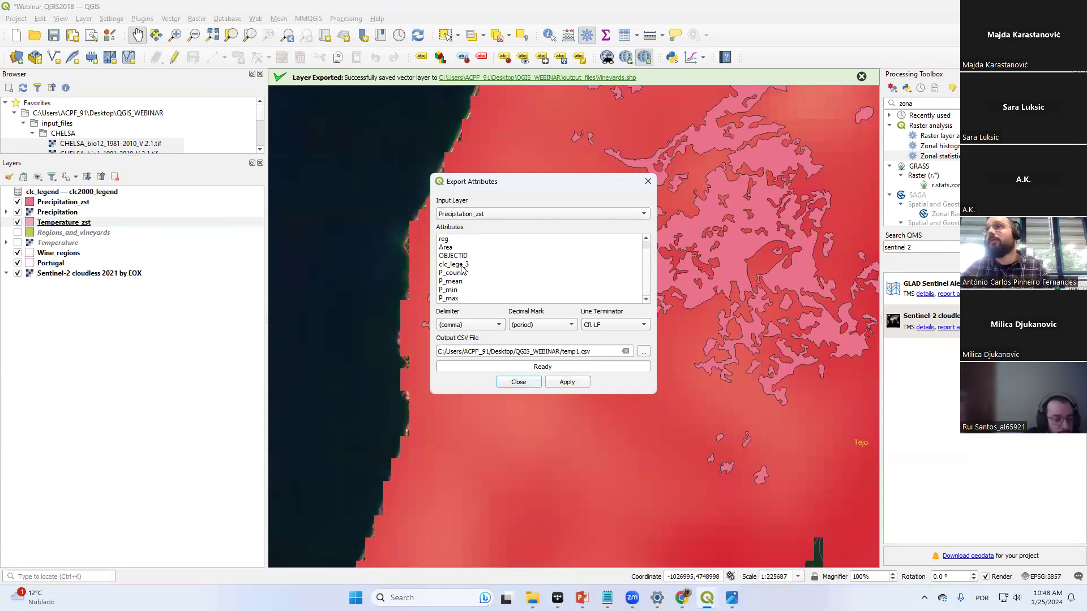
shift+click(458, 302)
scroll(649, 245, up, 1)
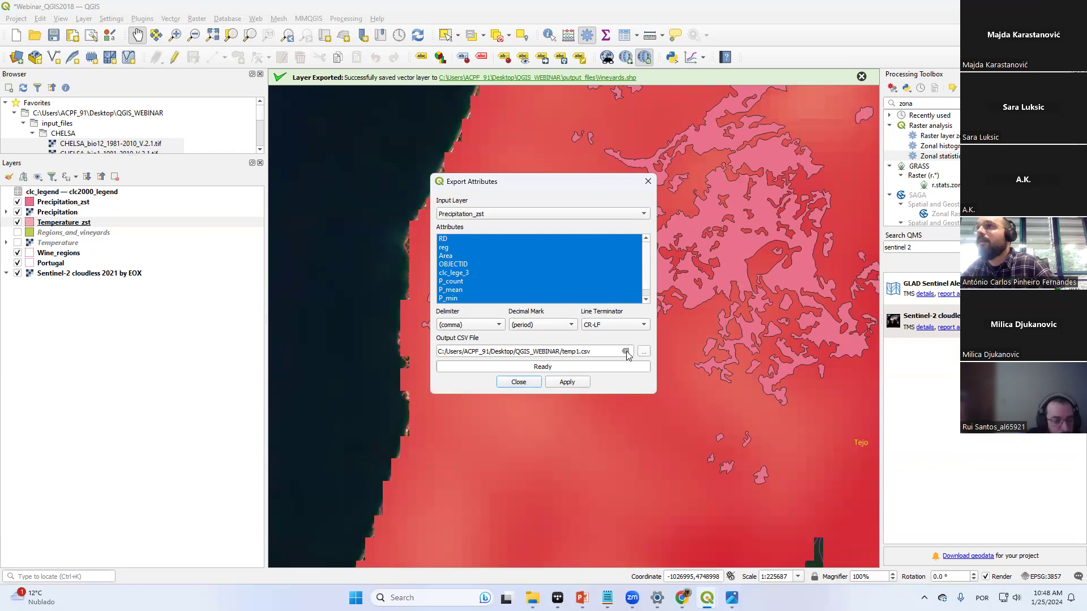
Set the output CSV to Precipitation_zst_file in the output_files folder and export the selected attributes
click(645, 351)
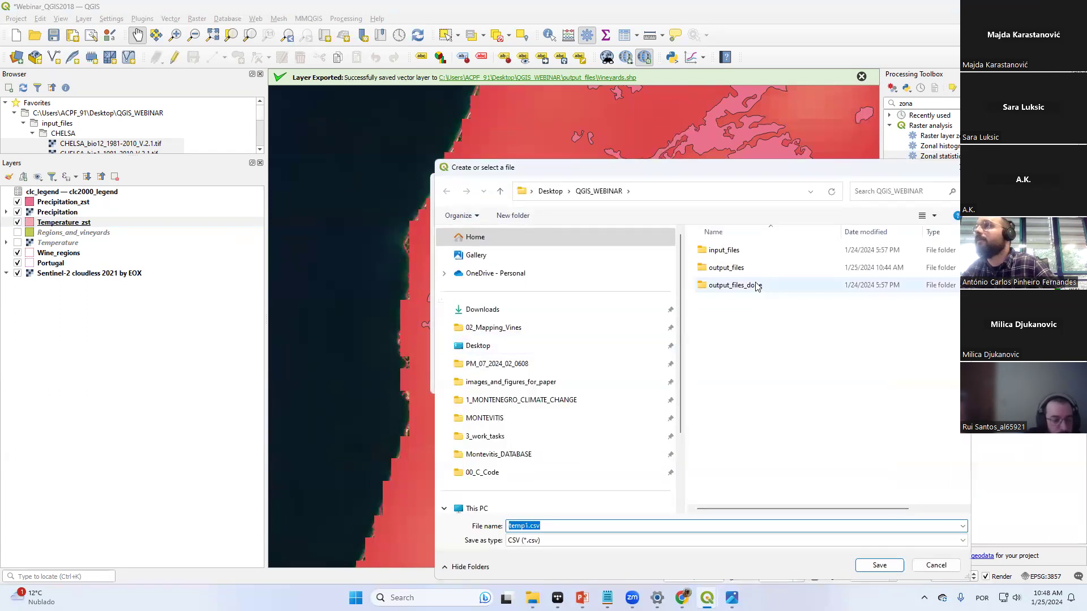
double_click(742, 269)
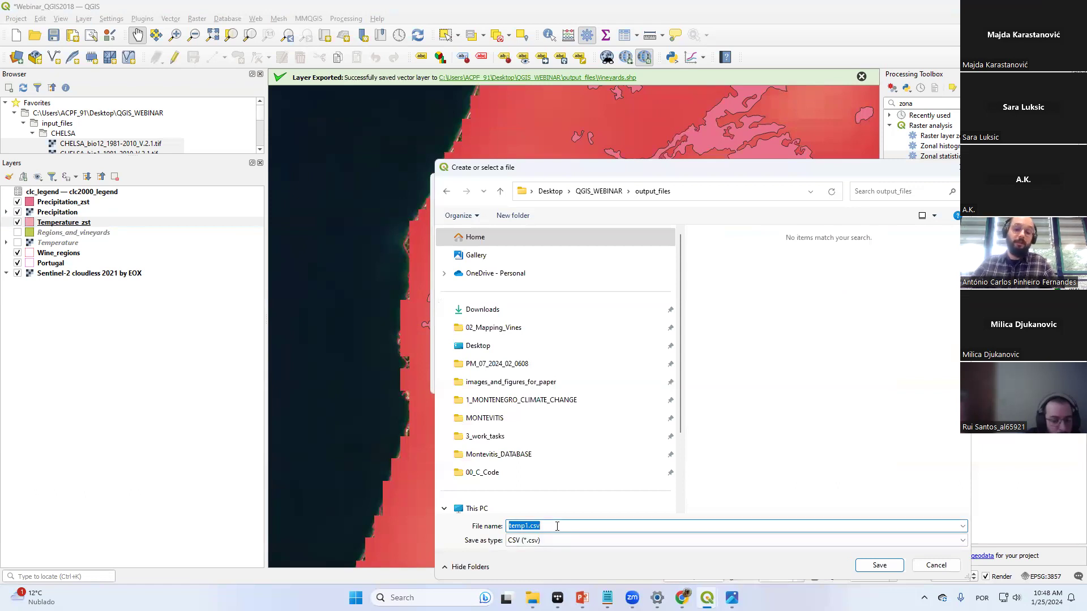
text(Precipitation_zst)
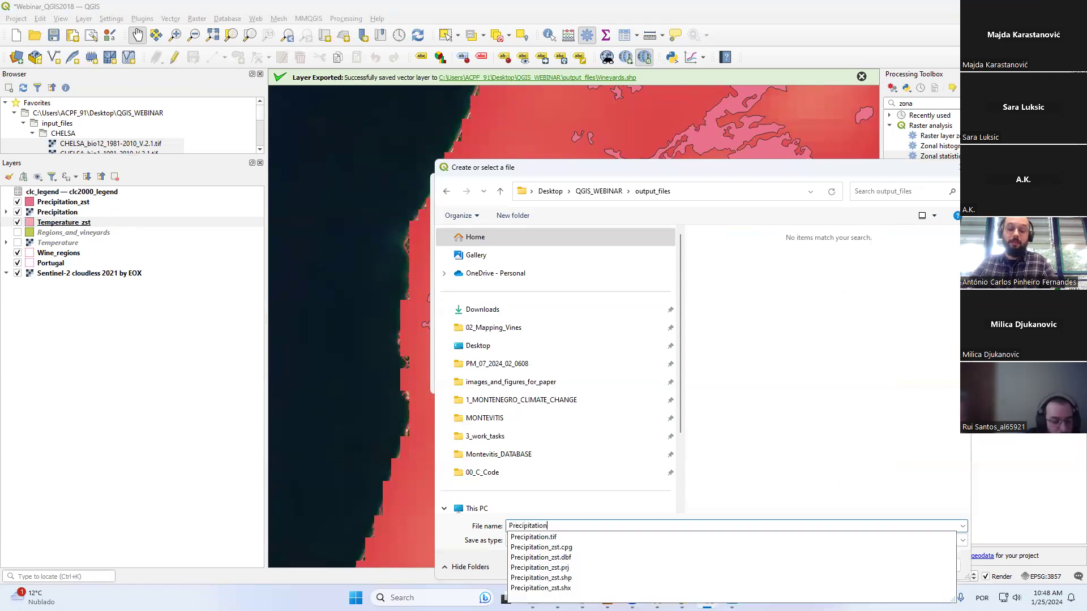
click(558, 526)
text(_file)
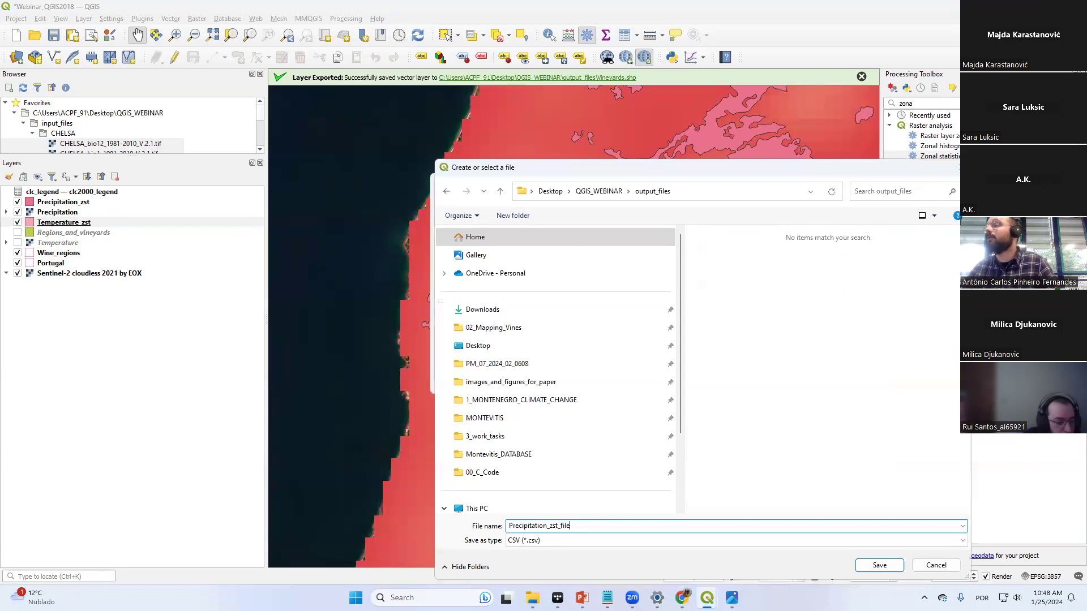
key(Tab)
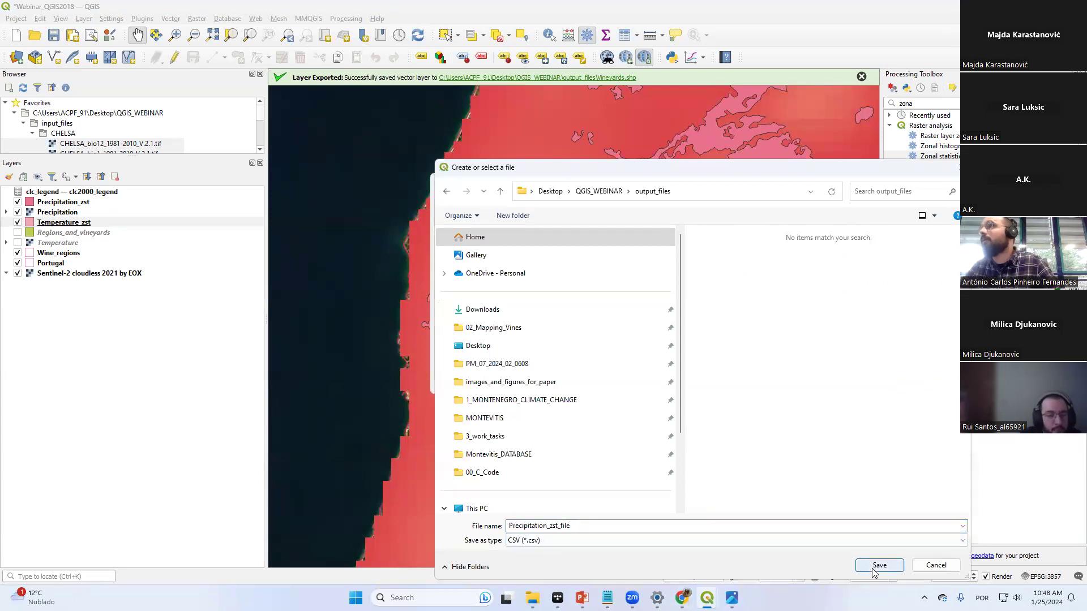
click(878, 566)
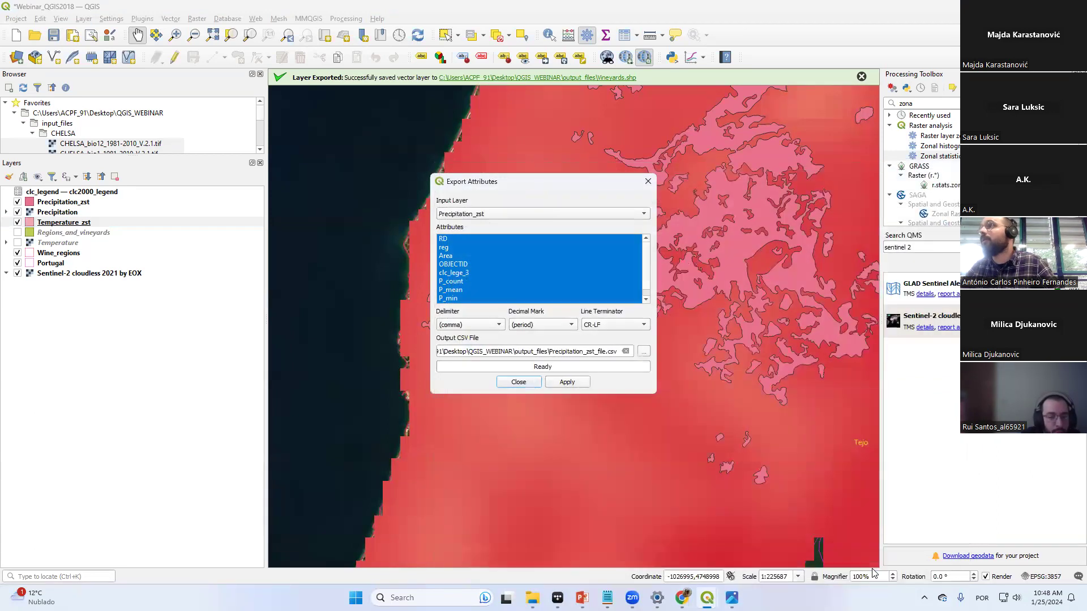
click(578, 383)
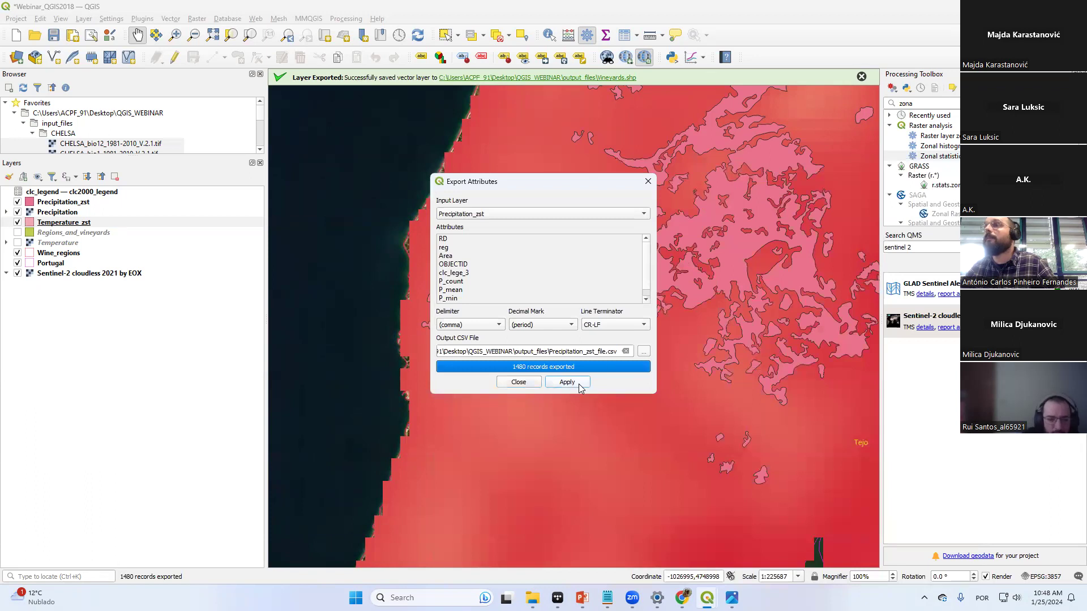
Switch to File Explorer and open Precipitation_zst_file.csv from the QGIS_WEBINAR output_files folder in Excel
click(533, 598)
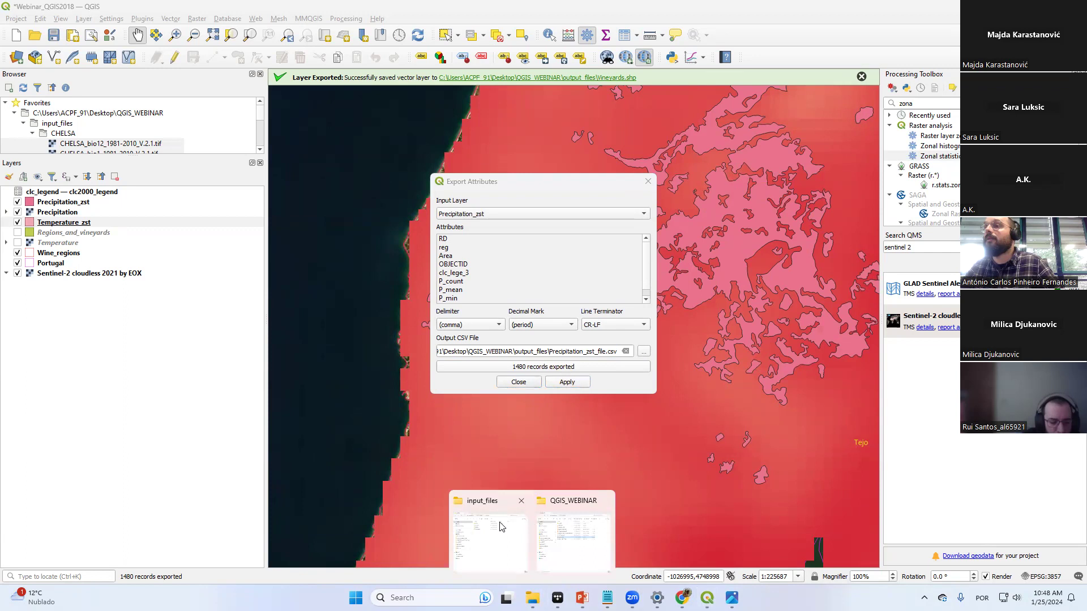
click(511, 528)
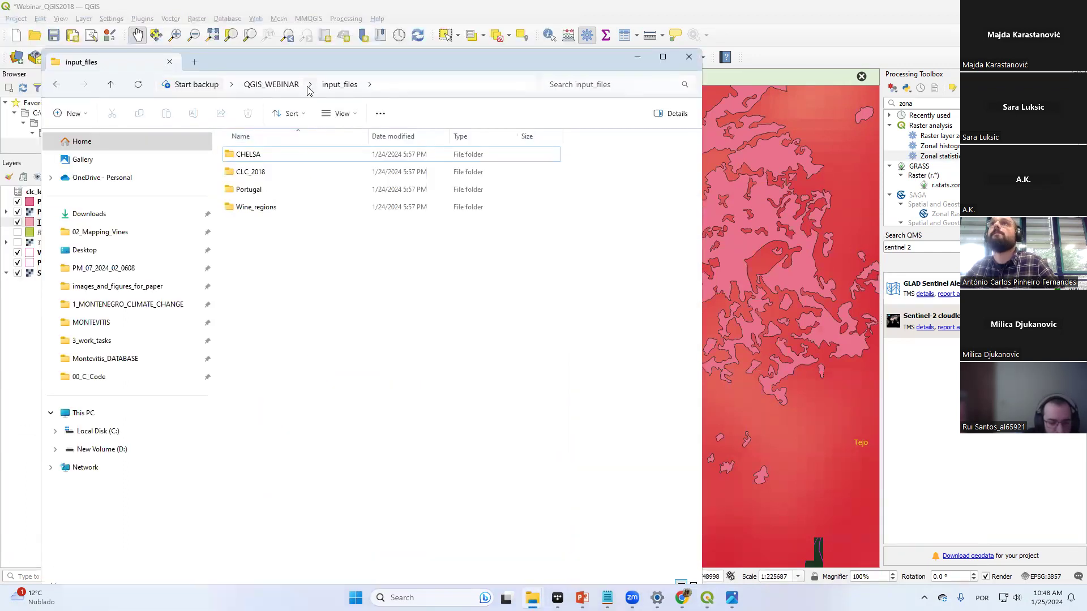
click(281, 85)
double_click(271, 173)
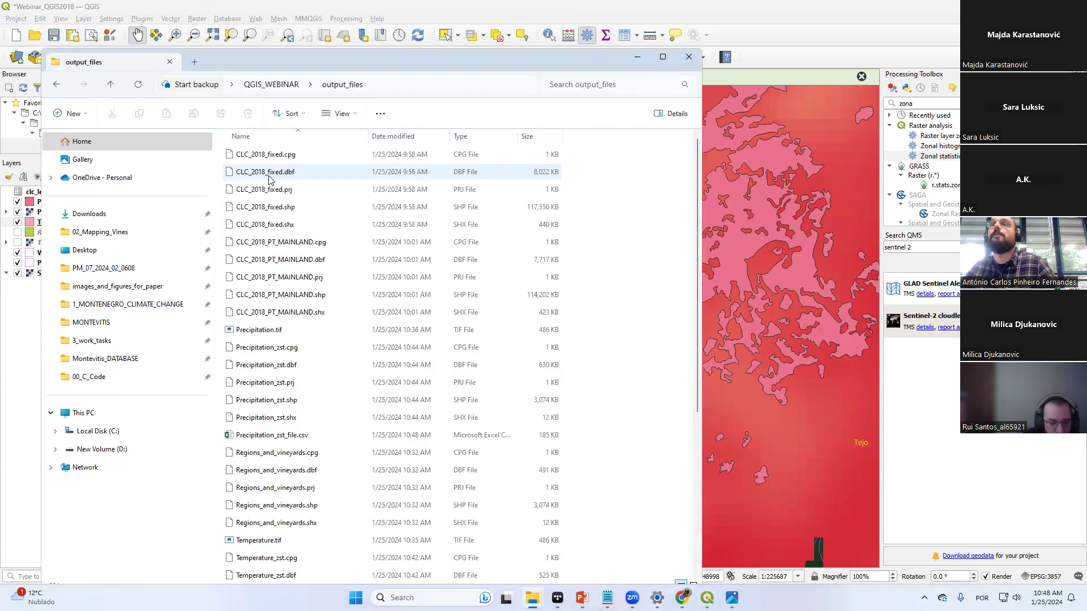
double_click(321, 436)
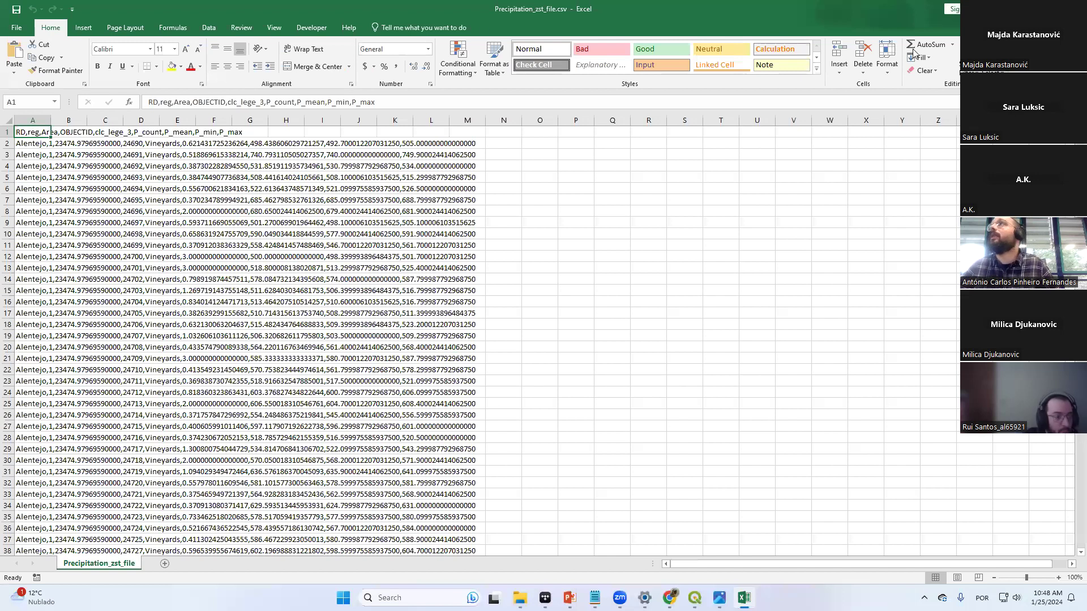
Split column A into separate columns with comma as the only delimiter, and close the workbook with its changes saved
click(33, 120)
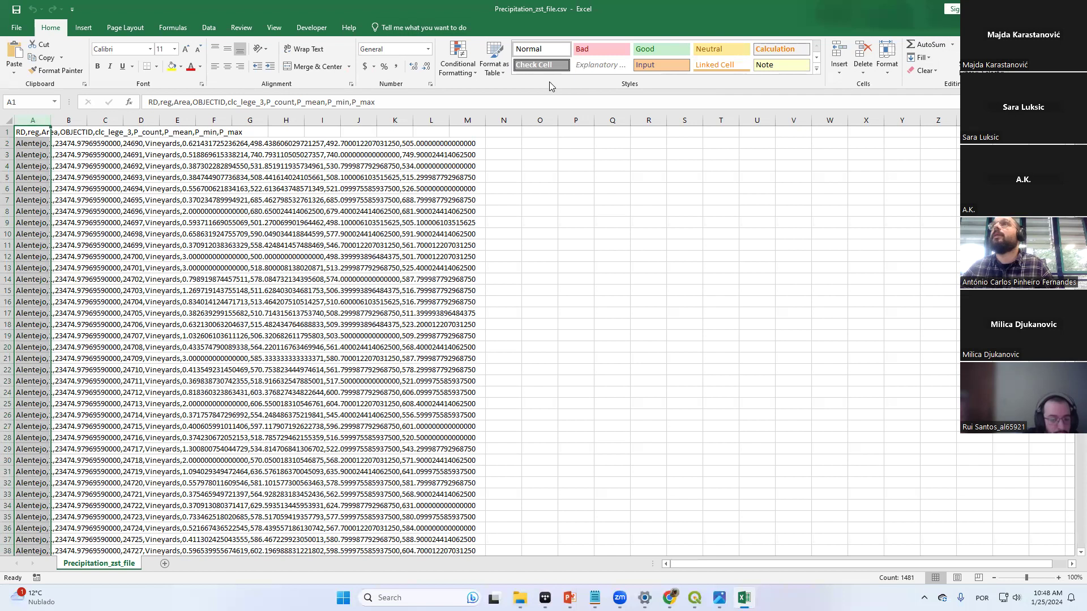
click(34, 117)
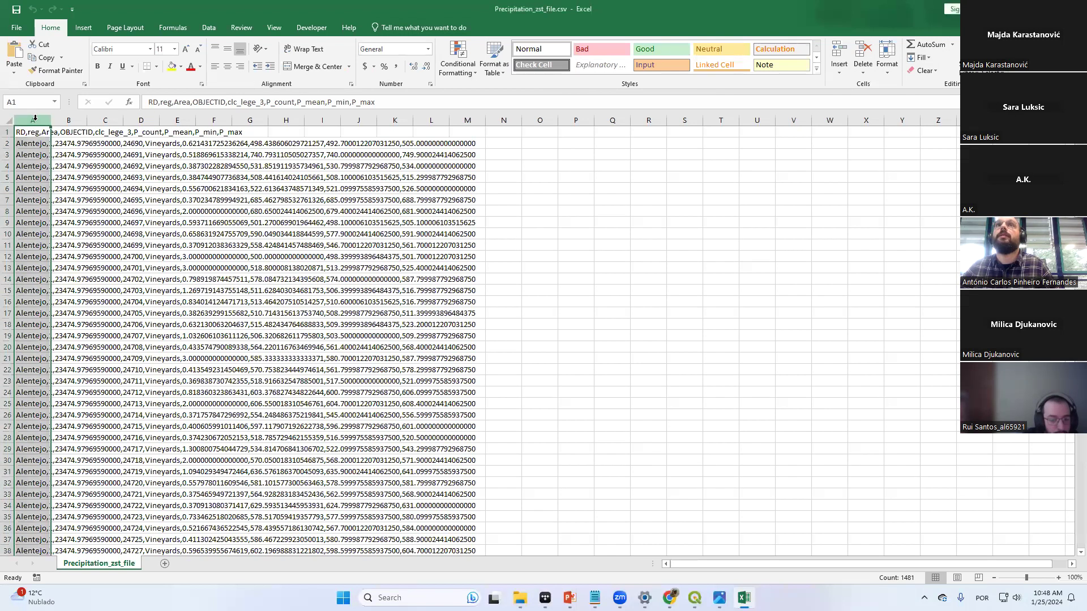
click(209, 27)
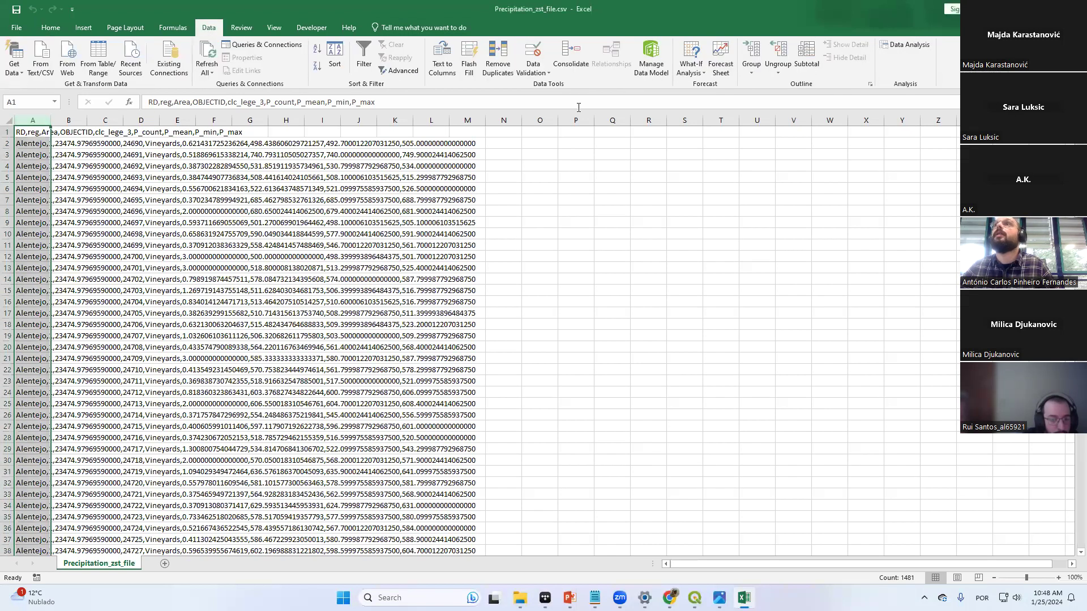
click(440, 53)
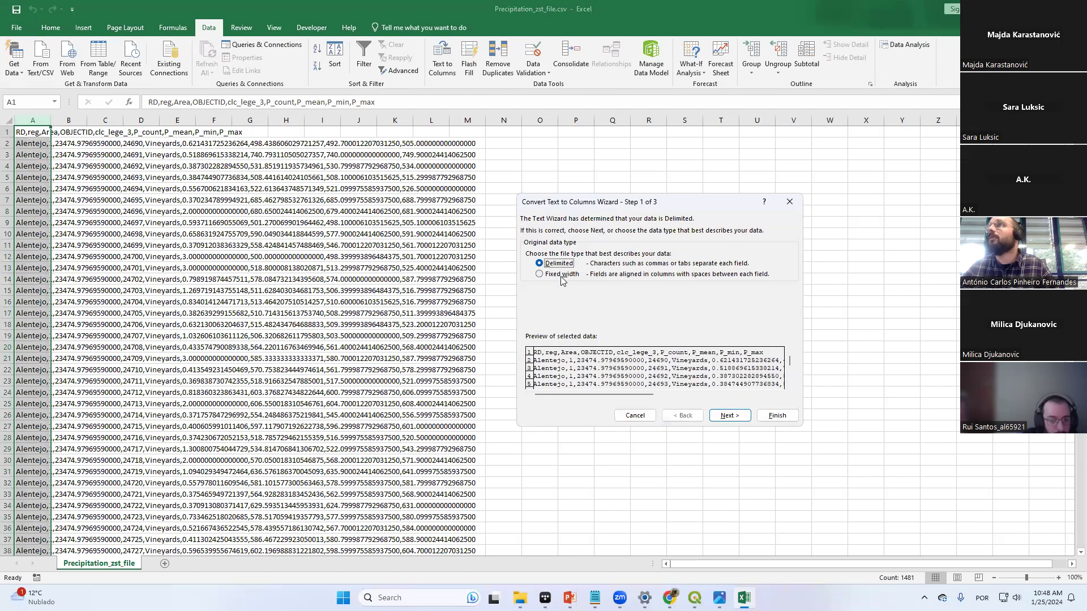
click(729, 415)
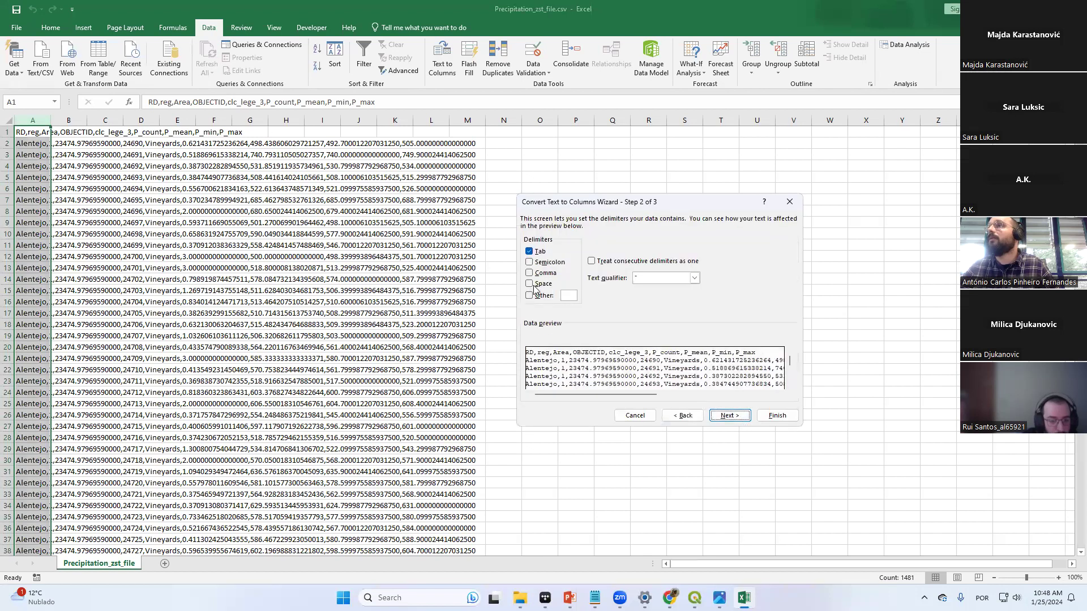
click(529, 273)
click(529, 252)
click(728, 416)
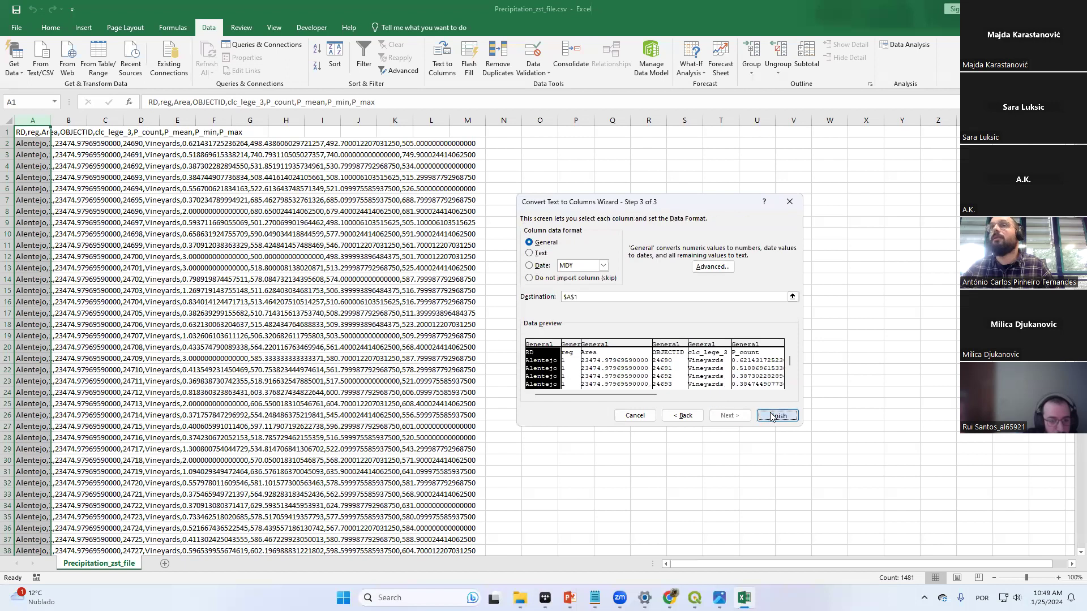
click(777, 415)
click(227, 209)
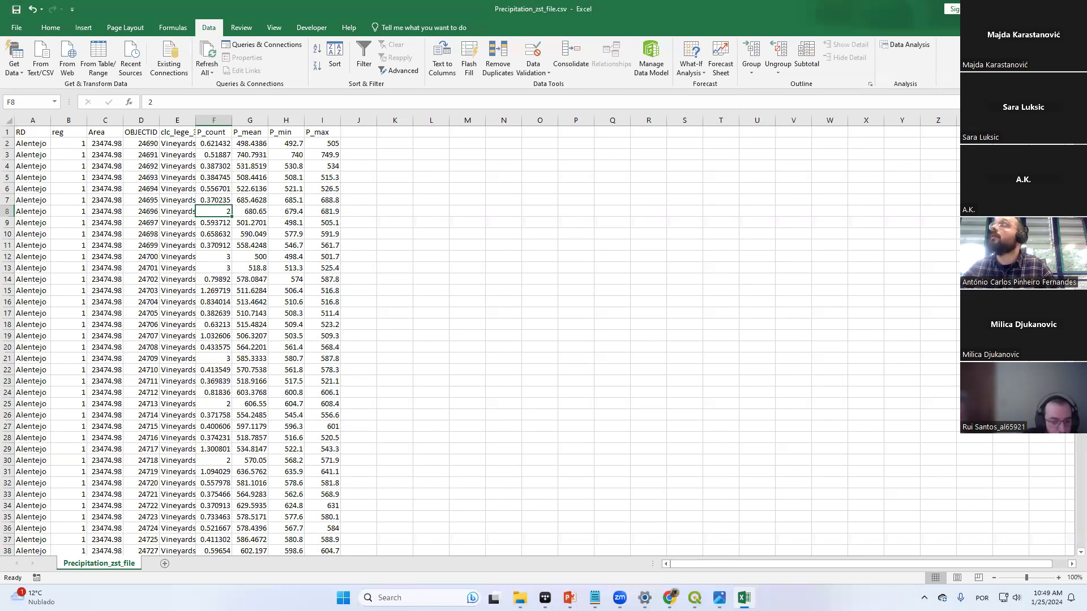
click(1074, 10)
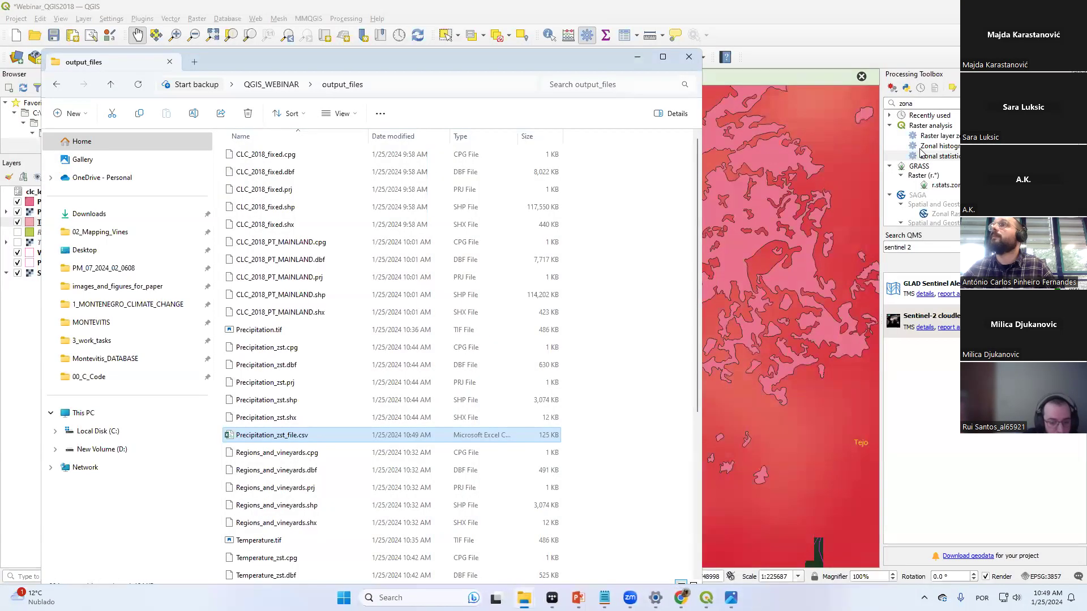
mouse_move(557, 598)
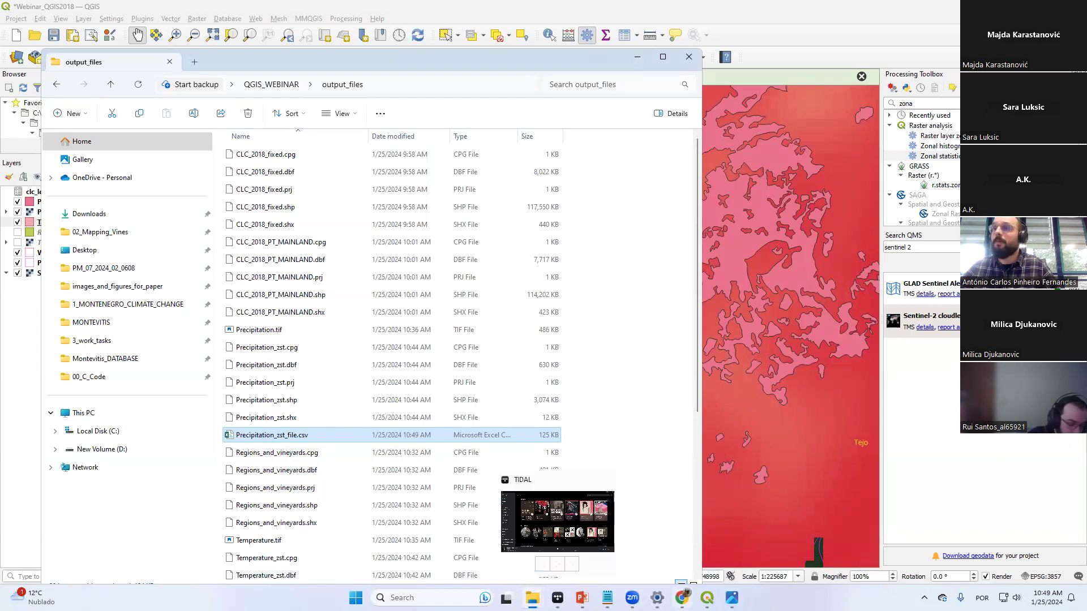
click(582, 598)
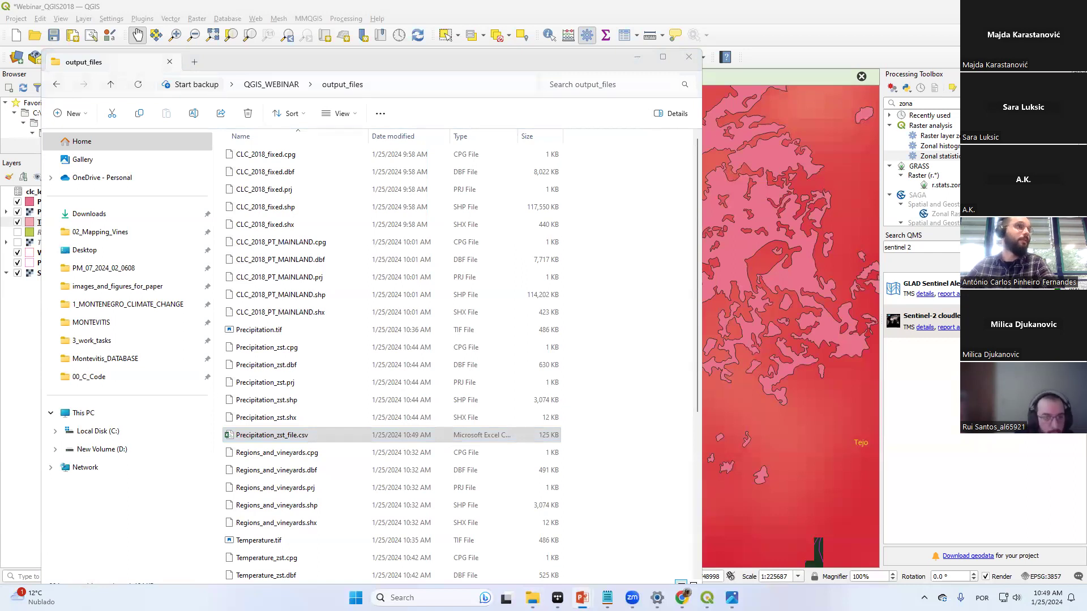
key(alt+Tab)
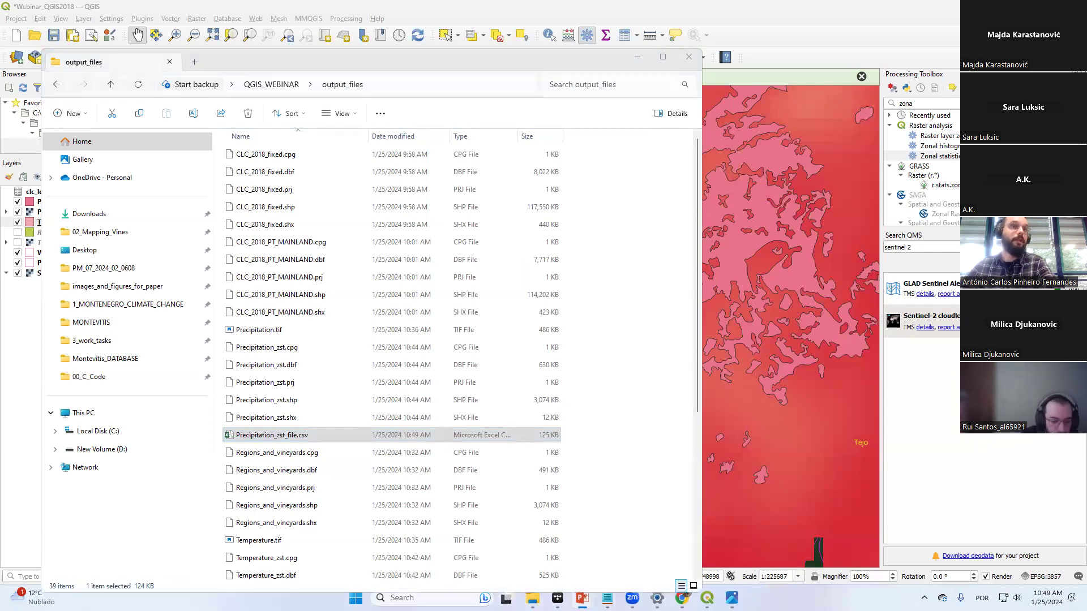